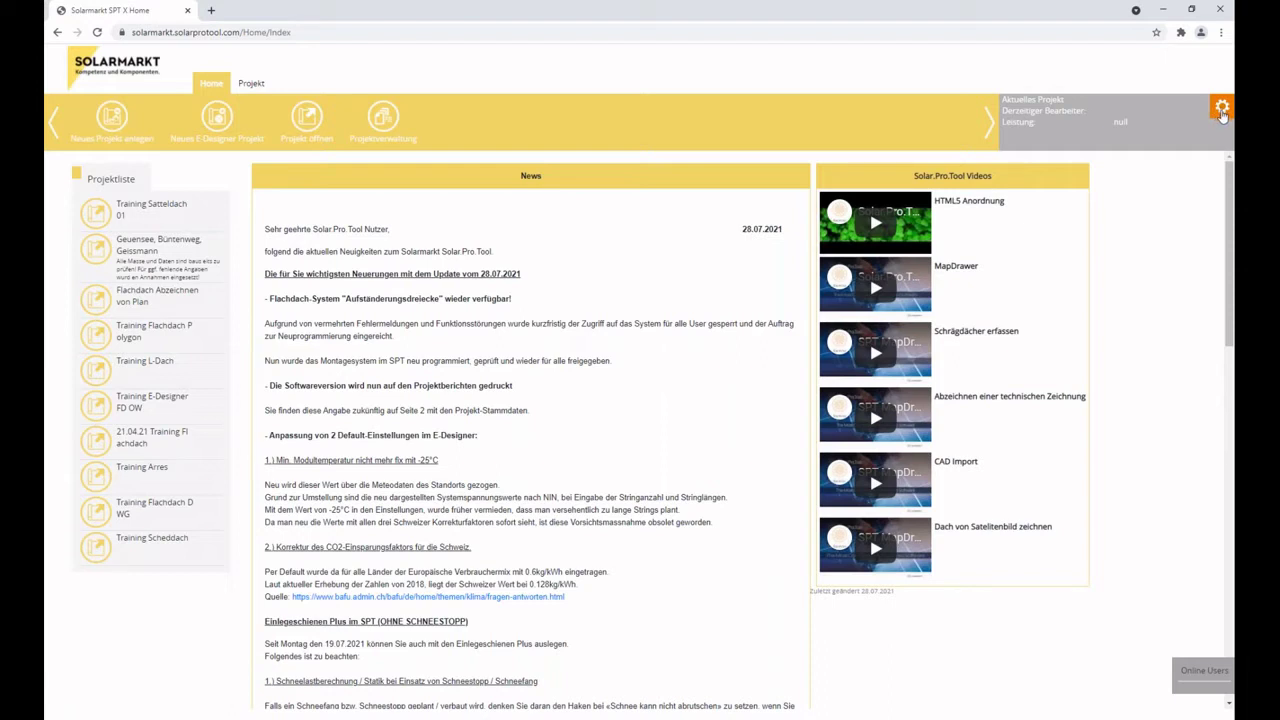
Check the interface language choices under the settings gear, leaving German unchanged.
left_click(1222, 110)
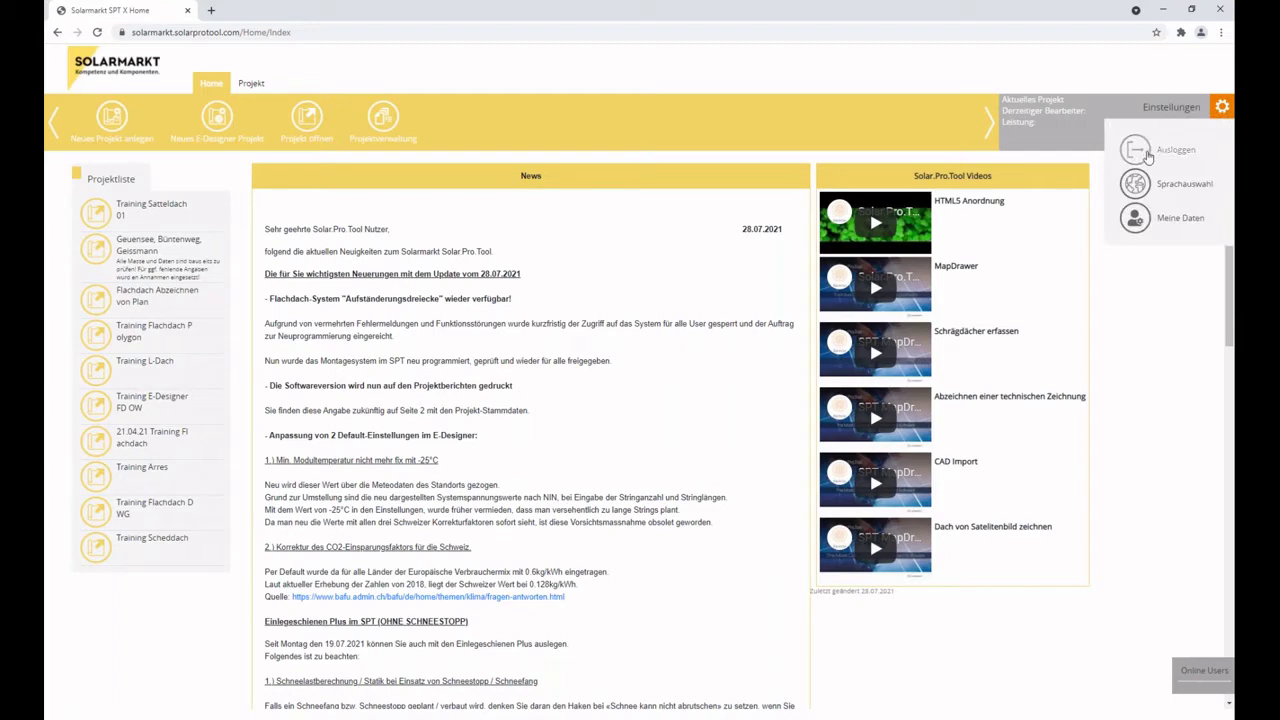
left_click(1138, 186)
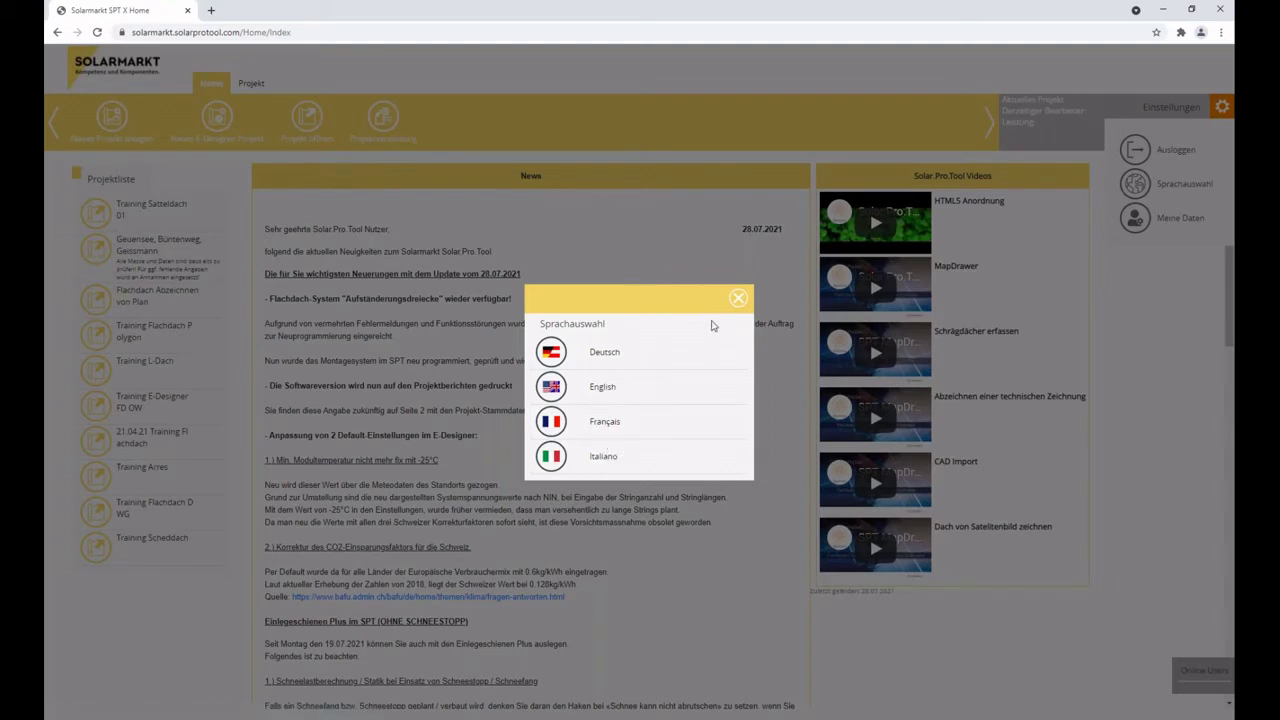
left_click(736, 302)
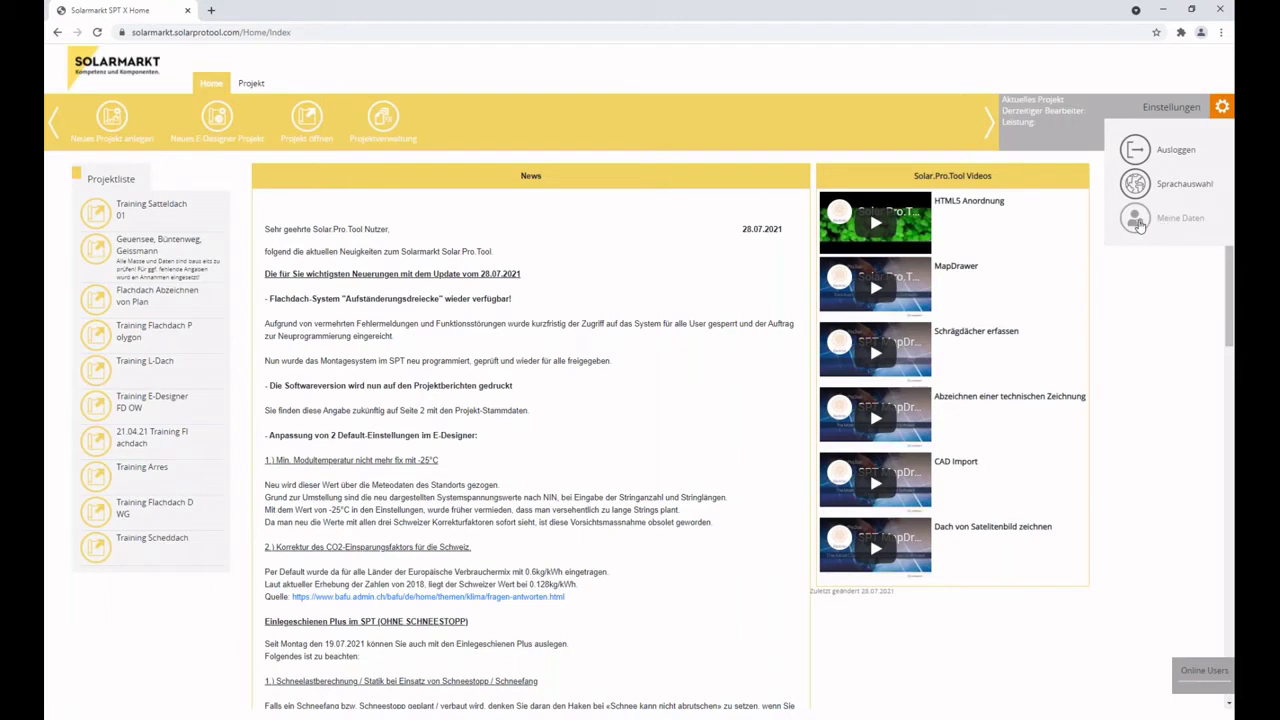
Open Meine Daten and scroll through the account master data form and back up.
left_click(1137, 224)
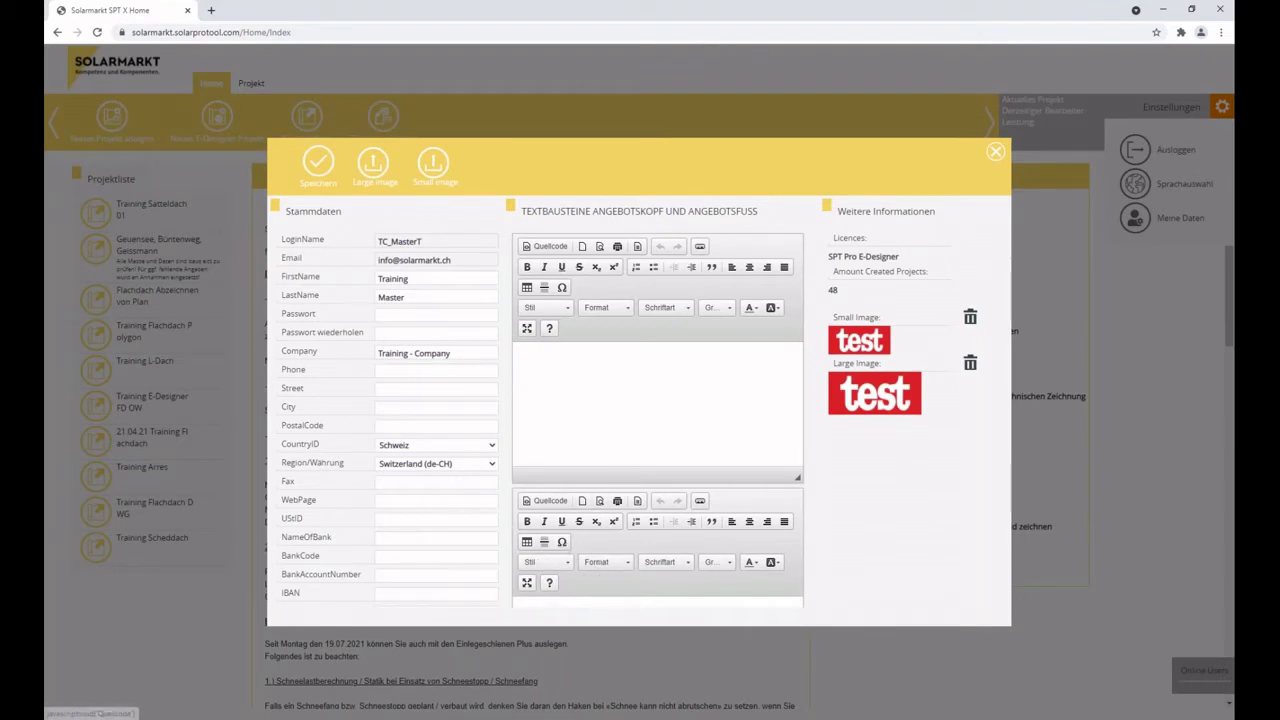
scroll(459, 450, "down", 2)
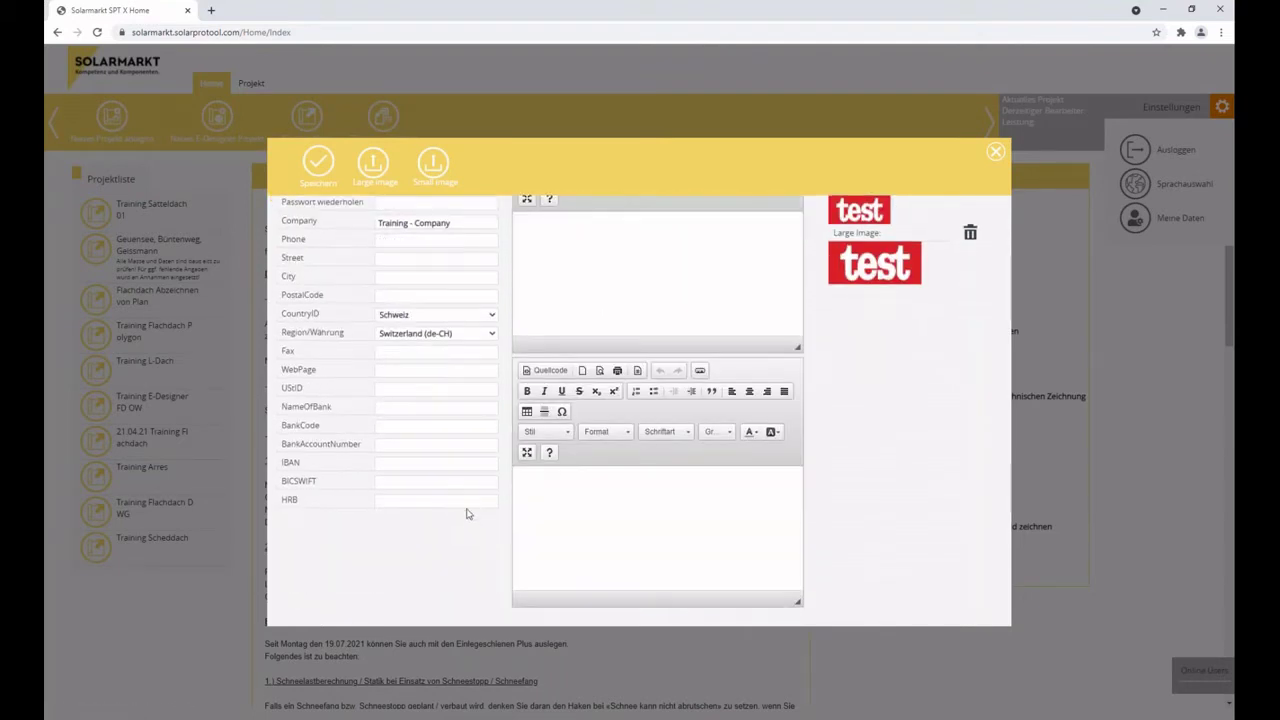
scroll(469, 514, "up", 2)
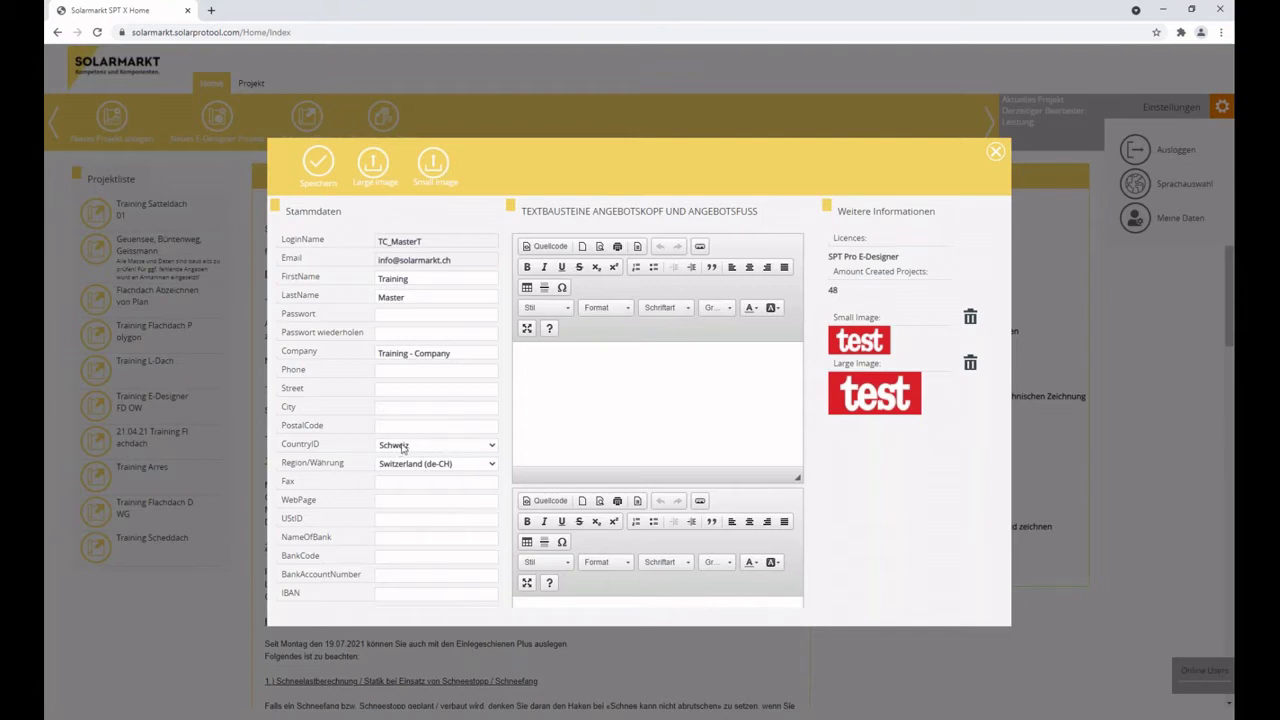
left_click(400, 446)
left_click(400, 449)
left_click(416, 466)
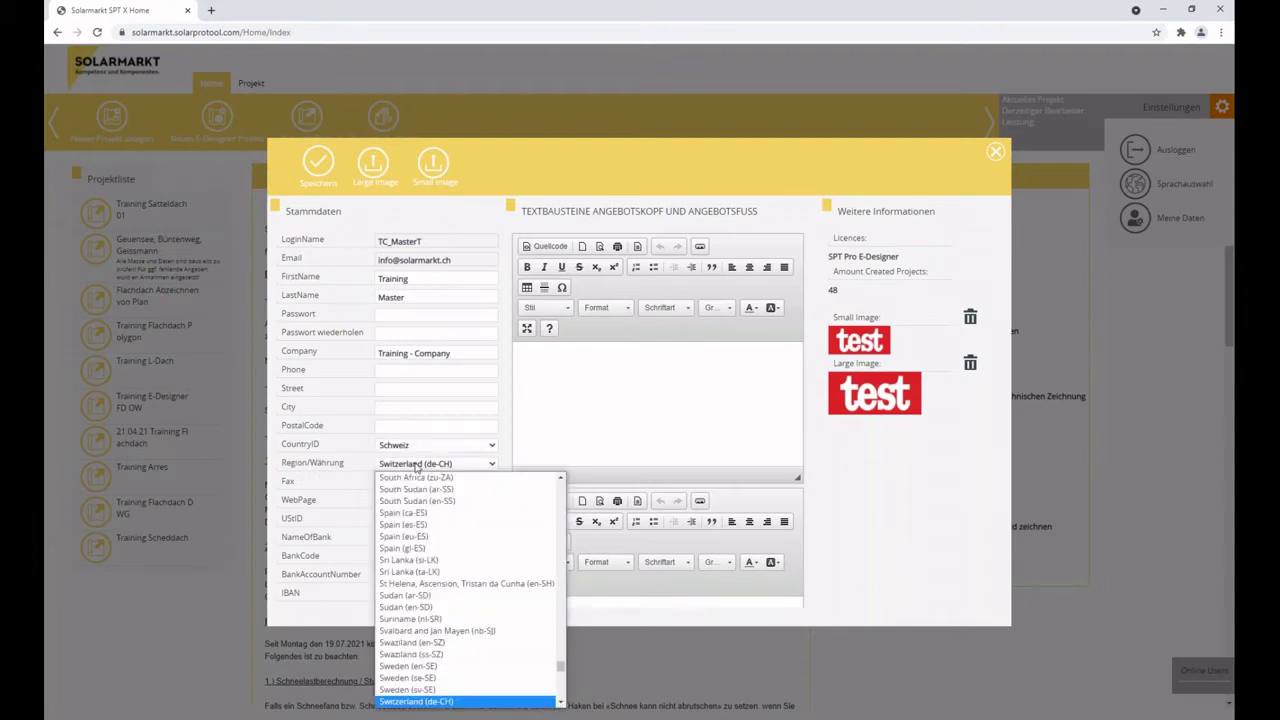
left_click(416, 466)
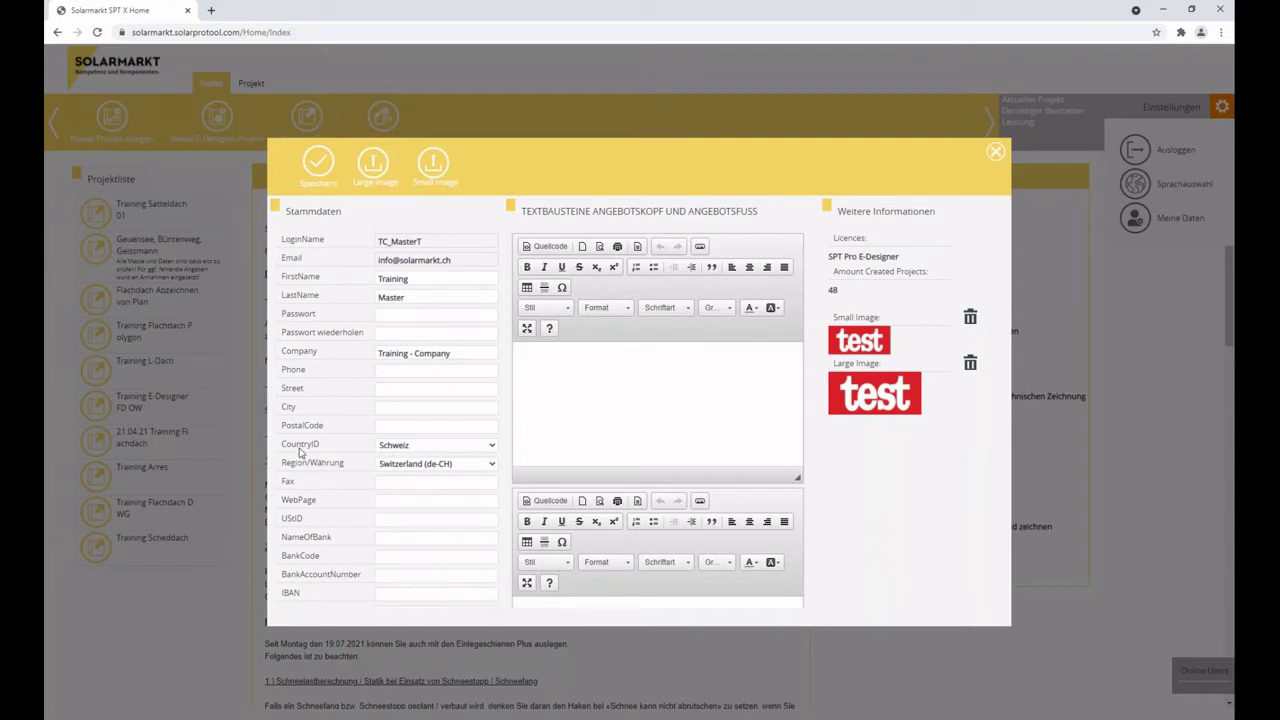
left_click(400, 450)
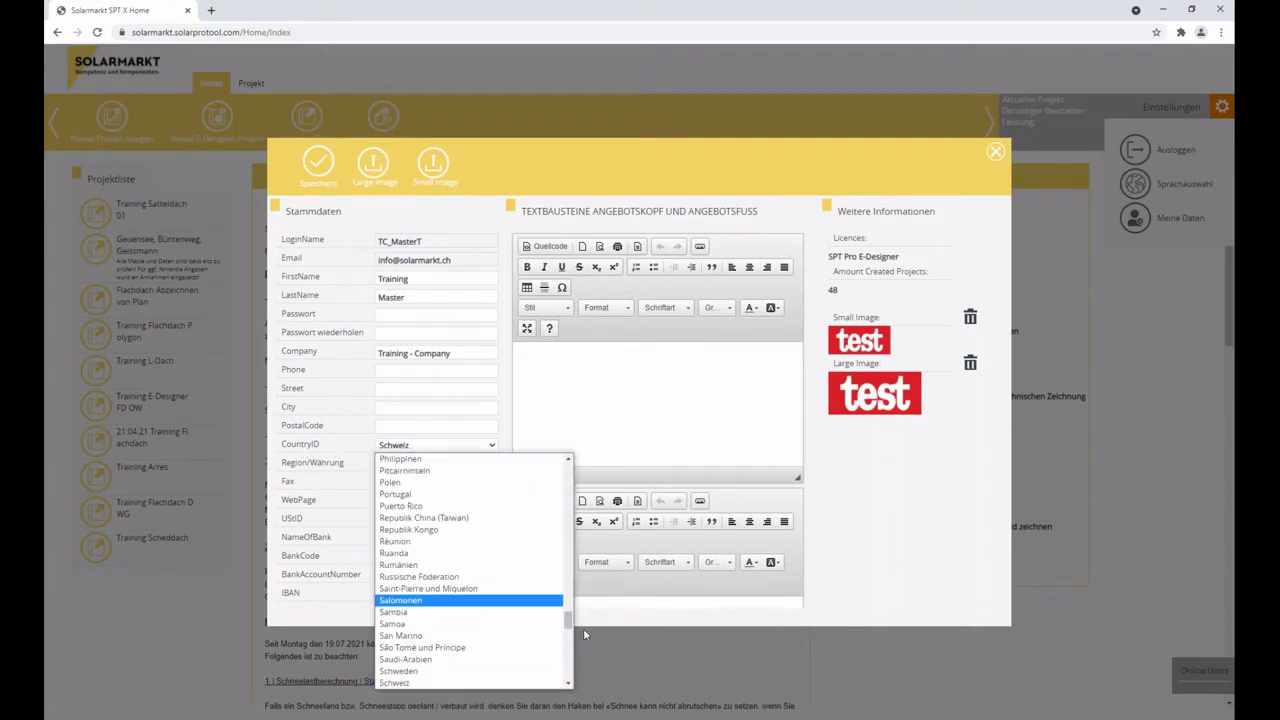
scroll(417, 469, "up", 15)
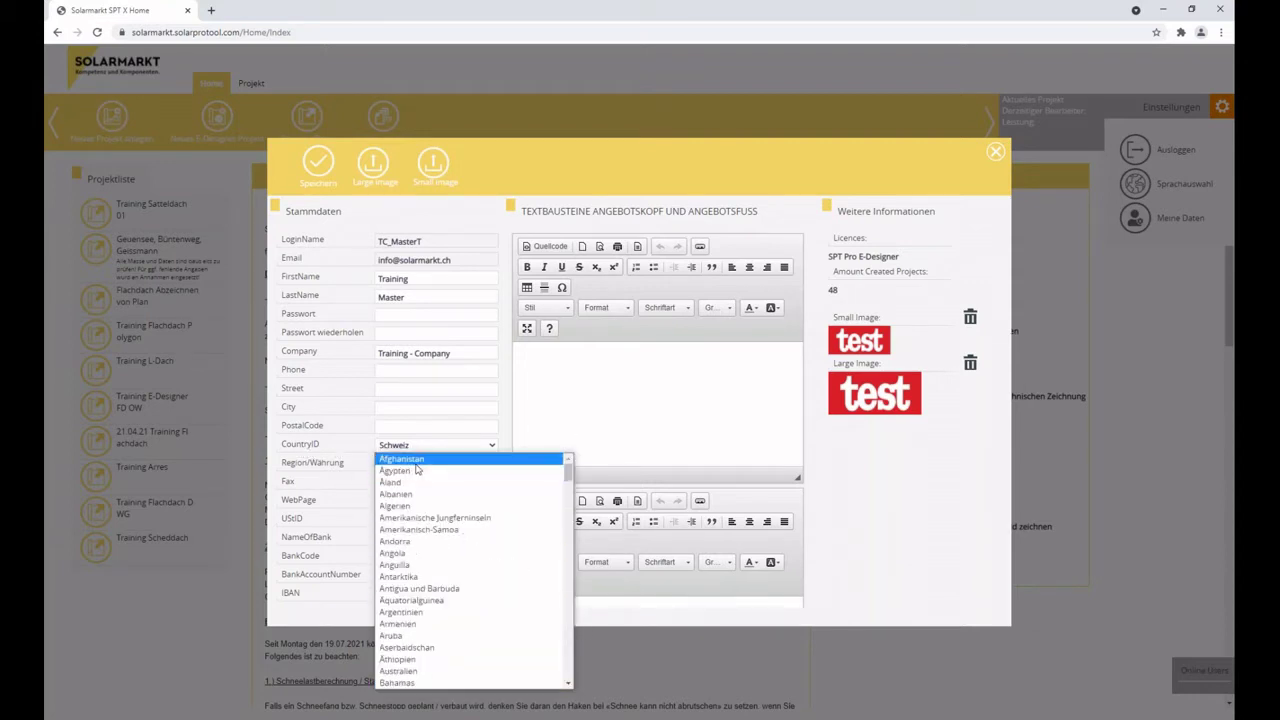
left_click(420, 427)
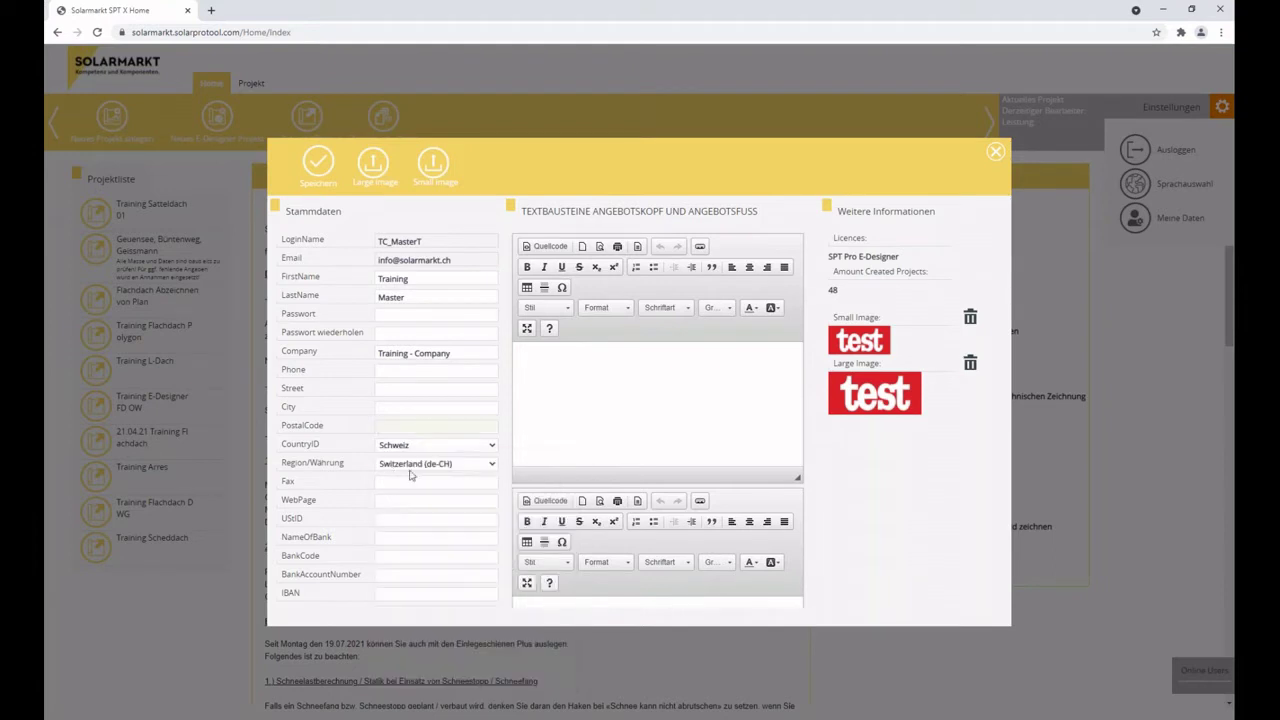
left_click(409, 466)
scroll(556, 645, "up", 1)
scroll(556, 645, "up", 20)
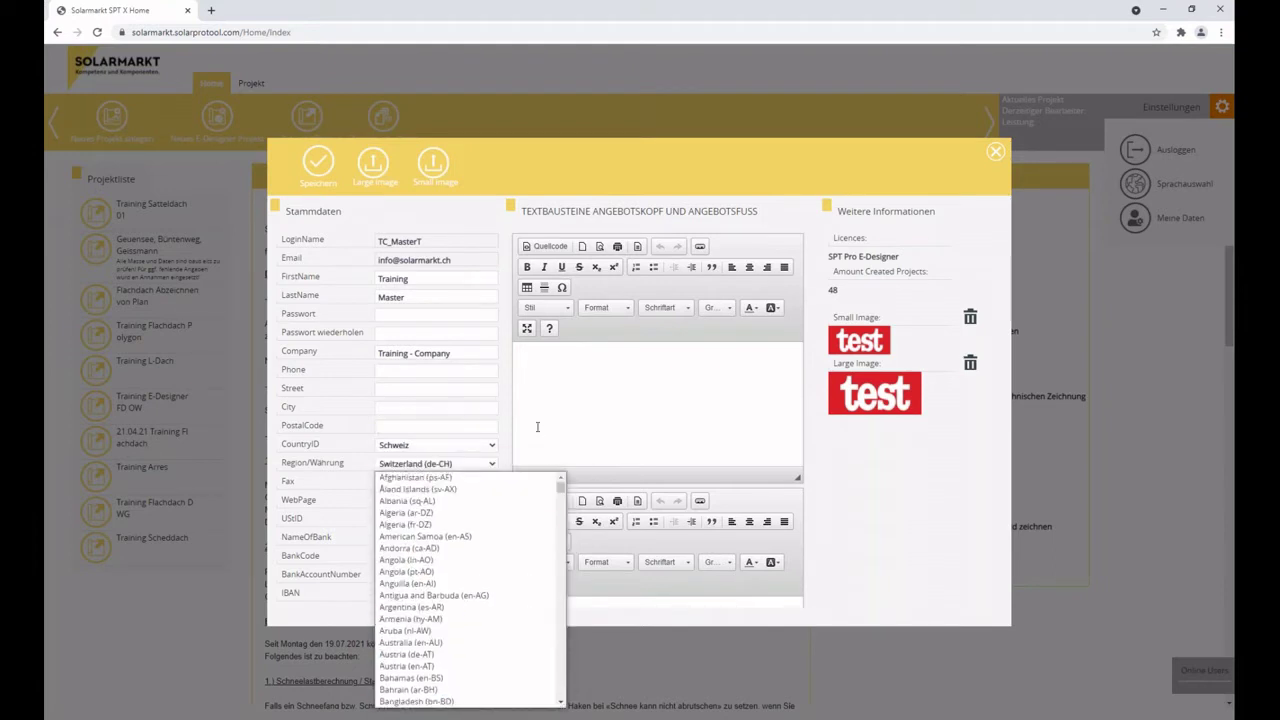
left_click(455, 426)
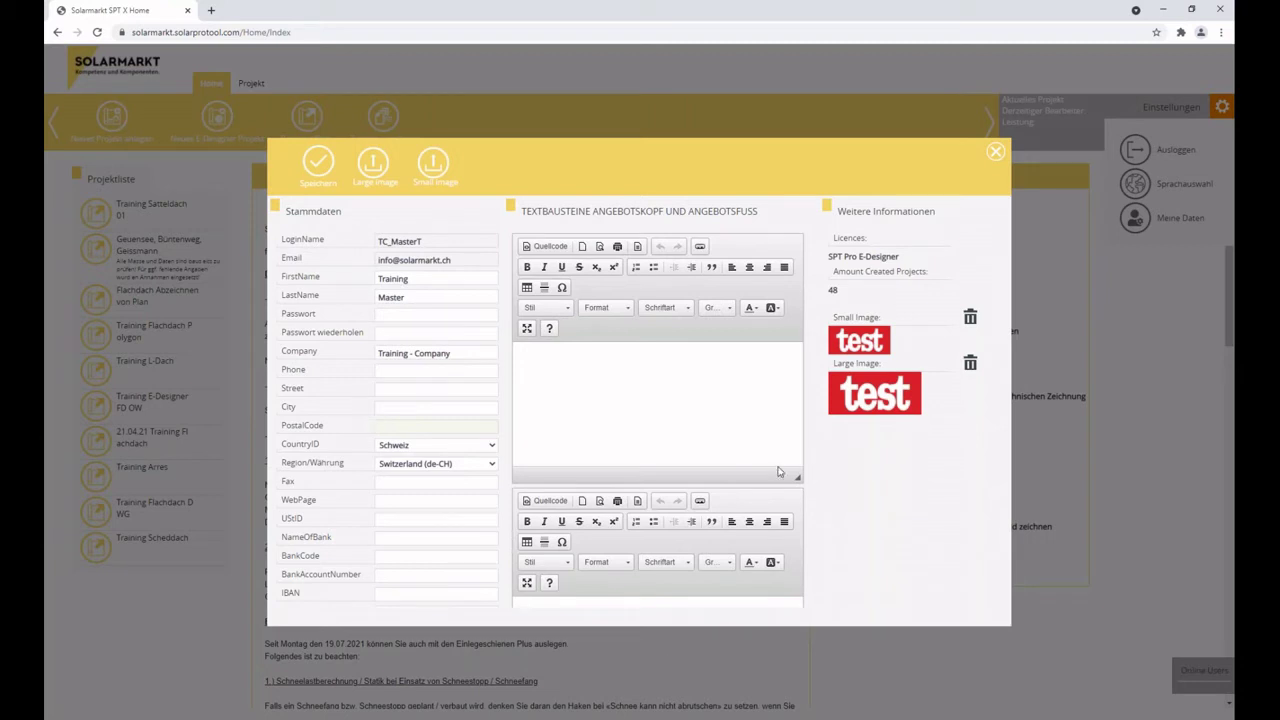
scroll(617, 541, "down", 1)
scroll(620, 539, "down", 3)
scroll(623, 537, "up", 3)
left_click(545, 307)
left_click(545, 307)
left_click(605, 310)
left_click(605, 310)
left_click(680, 309)
left_click(680, 309)
left_click(720, 308)
left_click(720, 308)
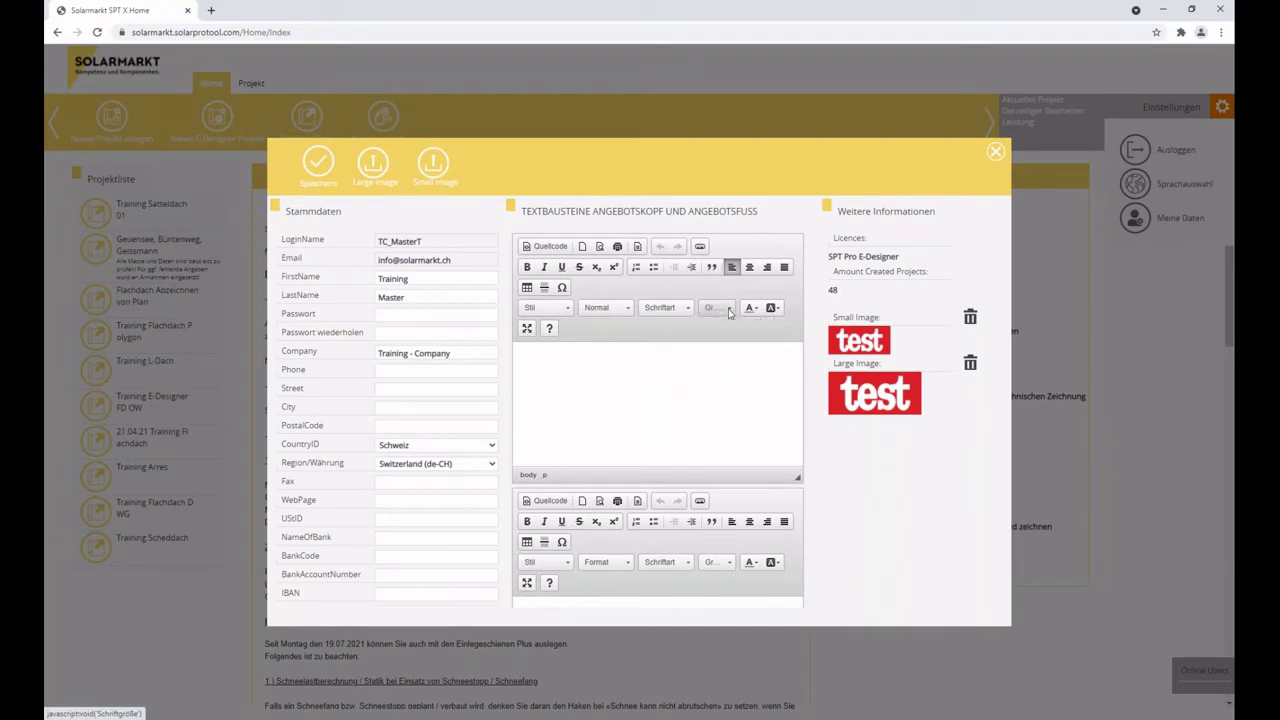
left_click(752, 308)
left_click(752, 308)
left_click(771, 308)
left_click(771, 308)
scroll(646, 496, "down", 1)
scroll(646, 496, "down", 3)
scroll(654, 494, "up", 3)
Close the account data form, select the Training Scheddach project, and return to Home.
left_click(997, 157)
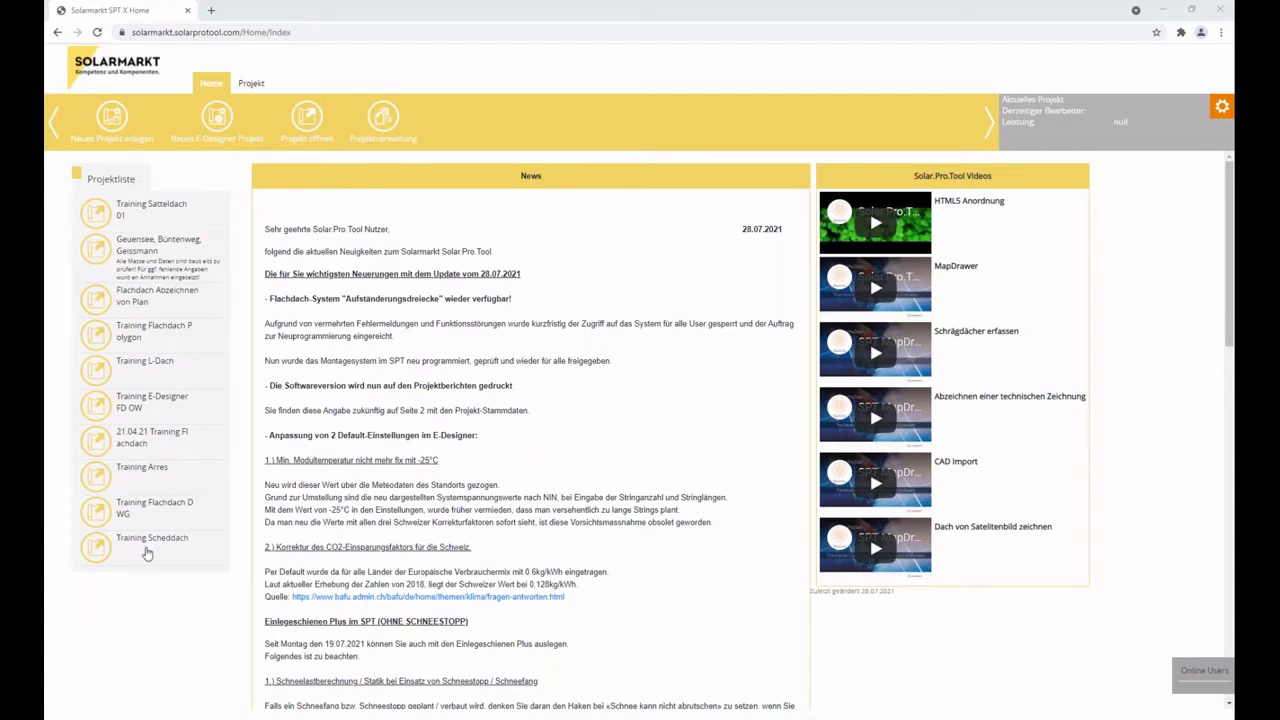
left_click(147, 553)
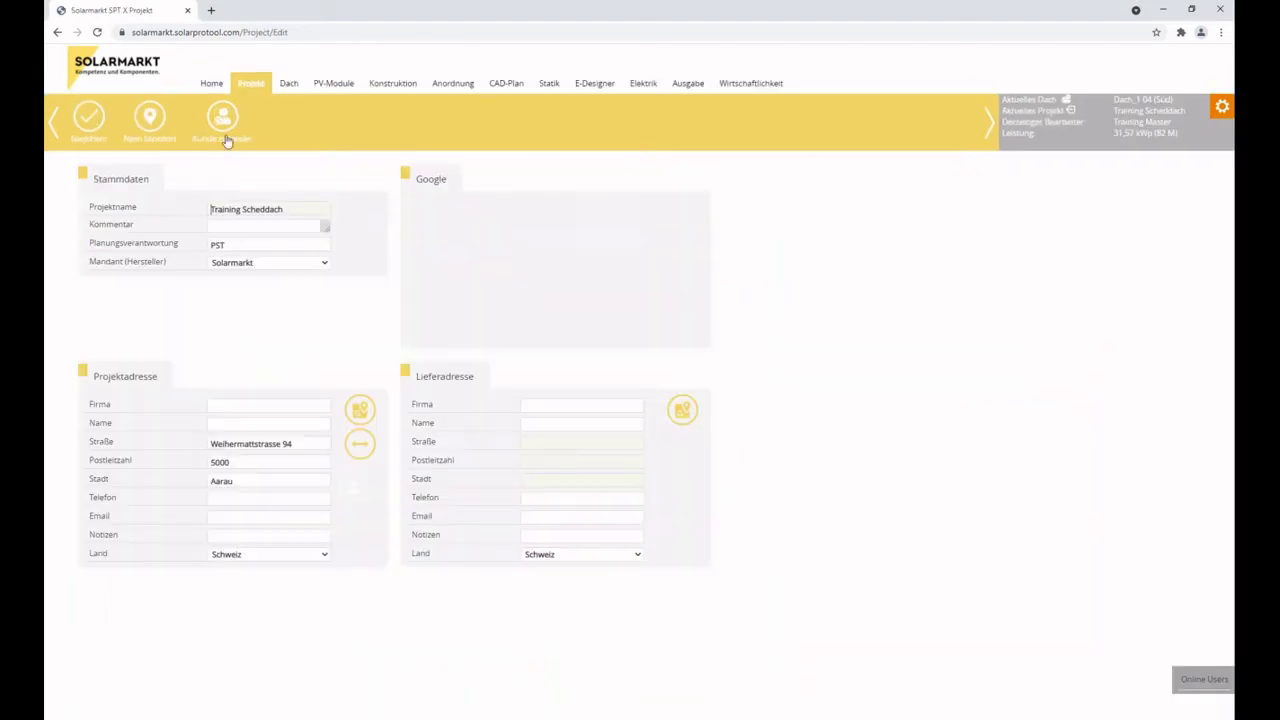
left_click(211, 83)
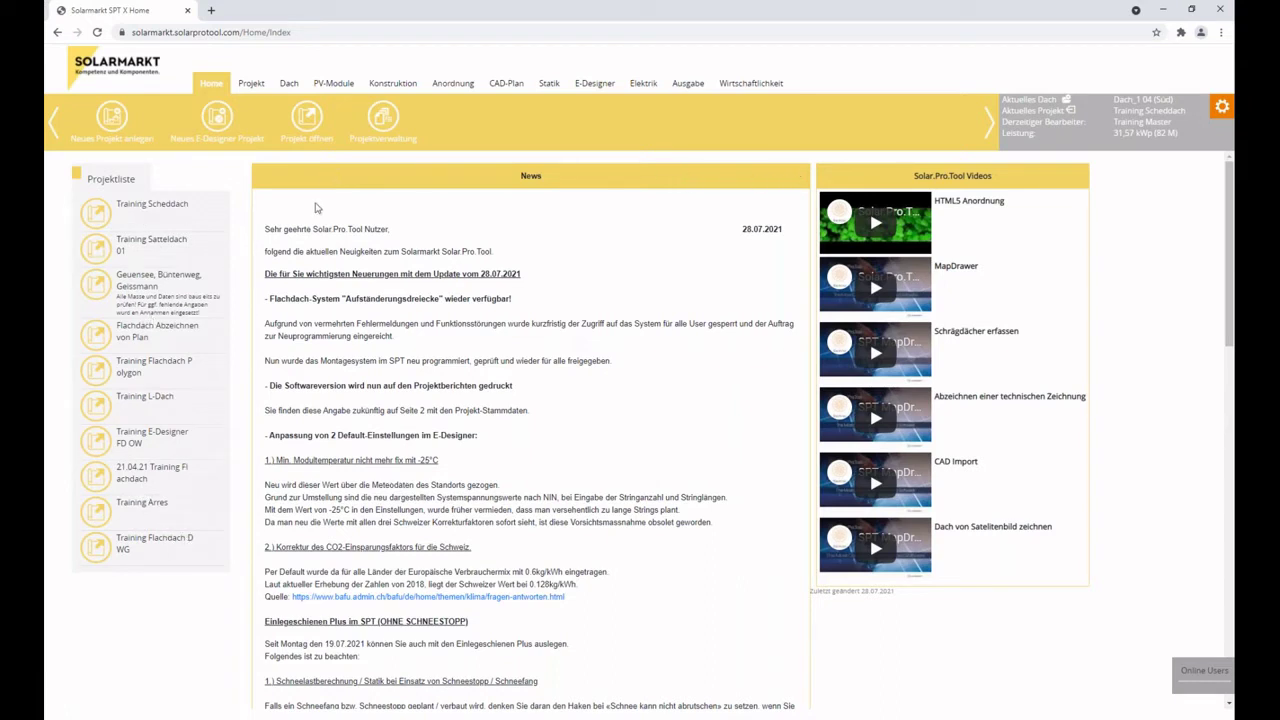
left_click_drag(743, 229, 783, 229)
left_click(334, 230)
scroll(311, 314, "down", 3)
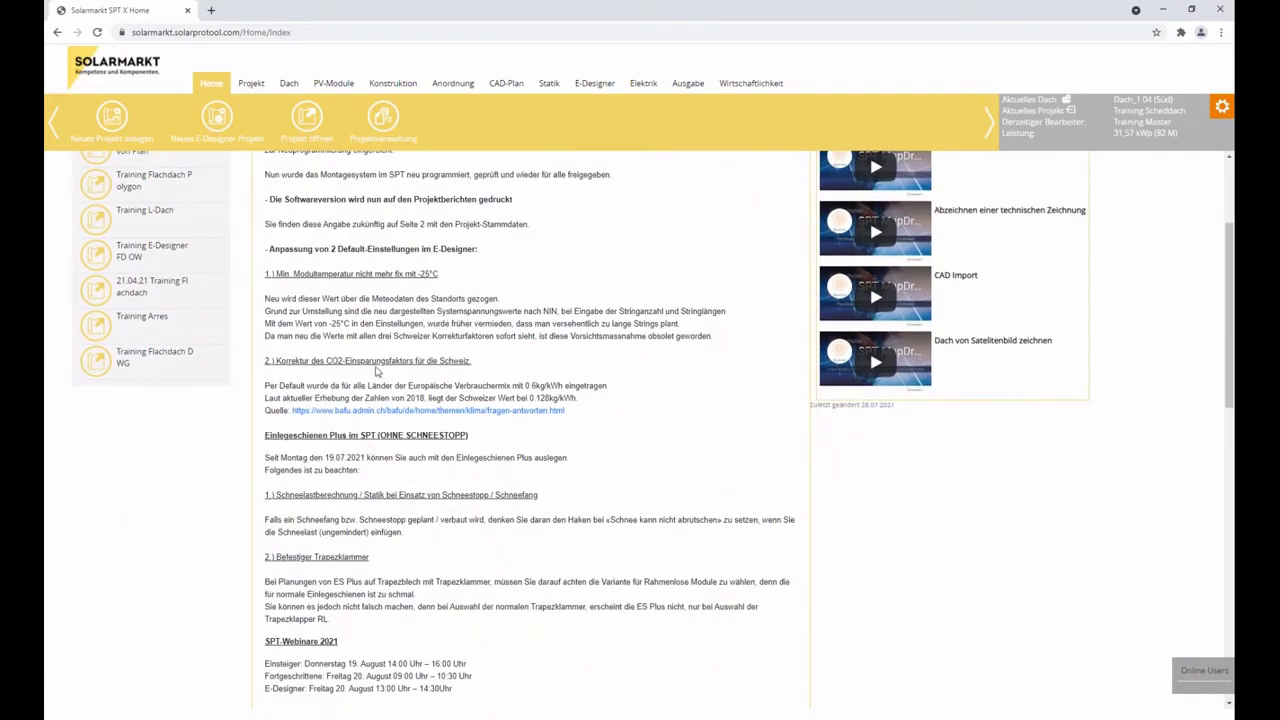
scroll(377, 360, "down", 2)
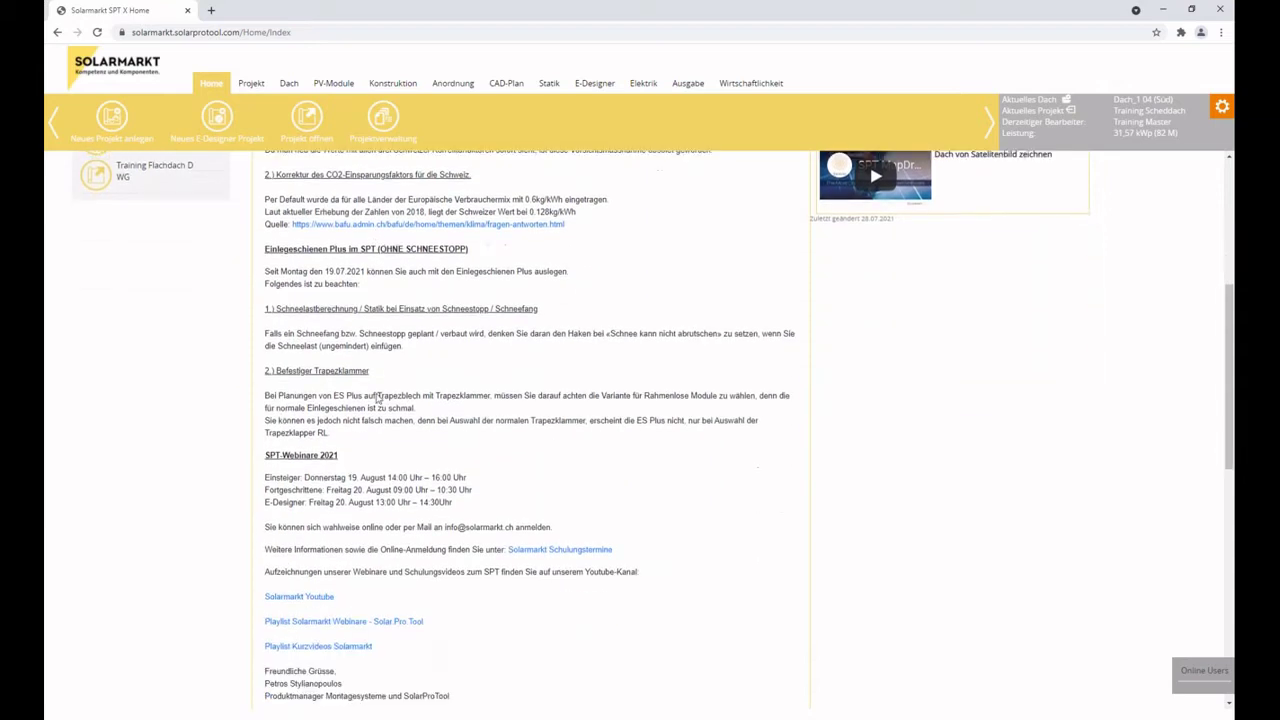
scroll(400, 400, "up", 1)
scroll(345, 357, "down", 2)
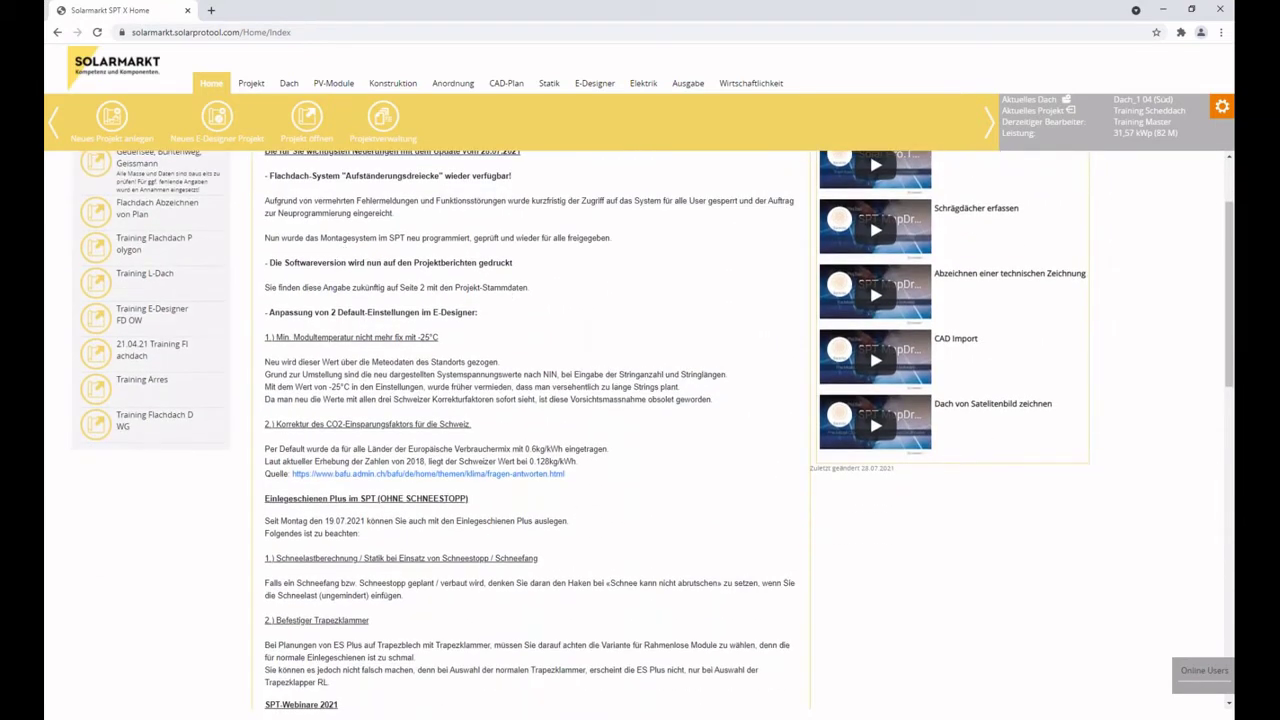
scroll(332, 248, "up", 2)
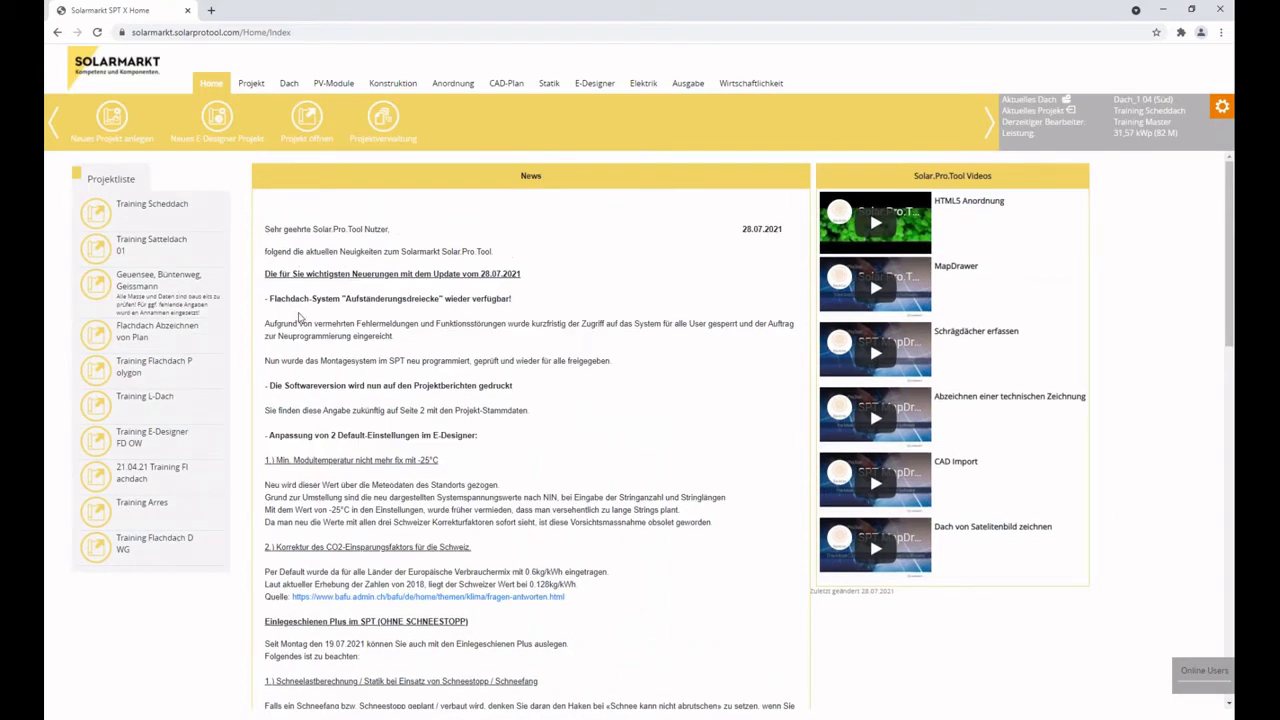
scroll(393, 460, "down", 1)
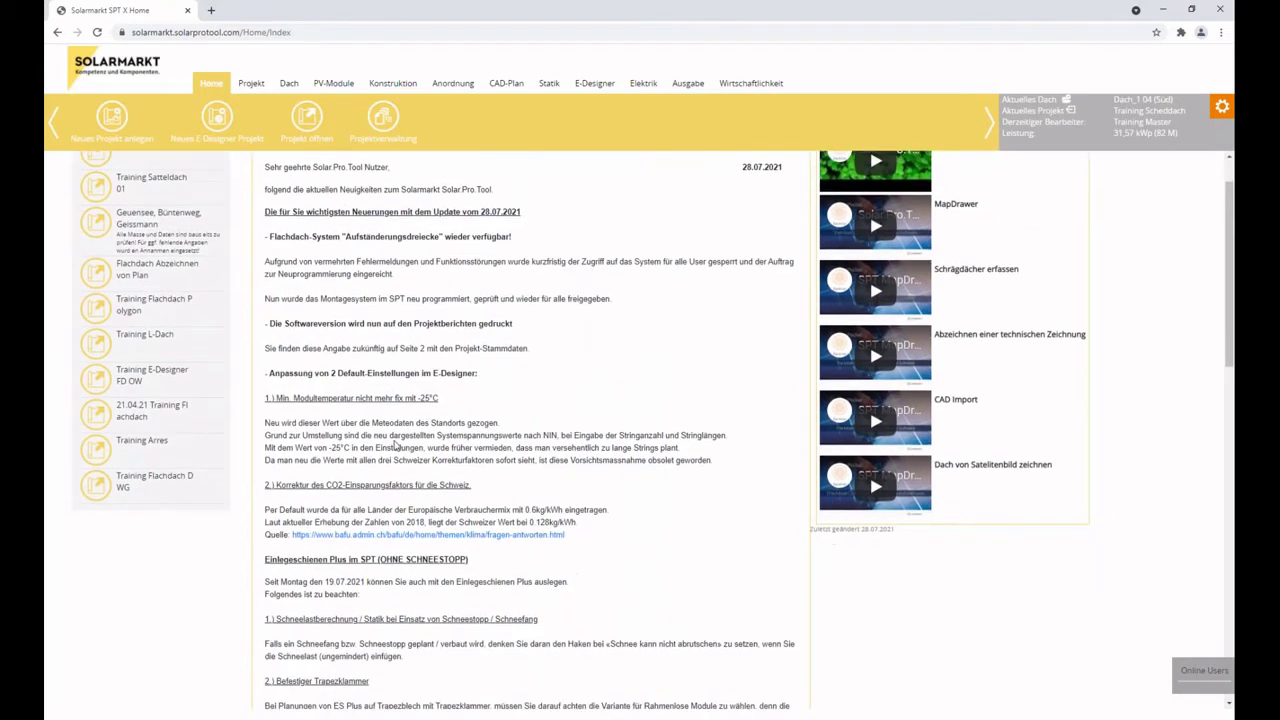
scroll(398, 447, "down", 1)
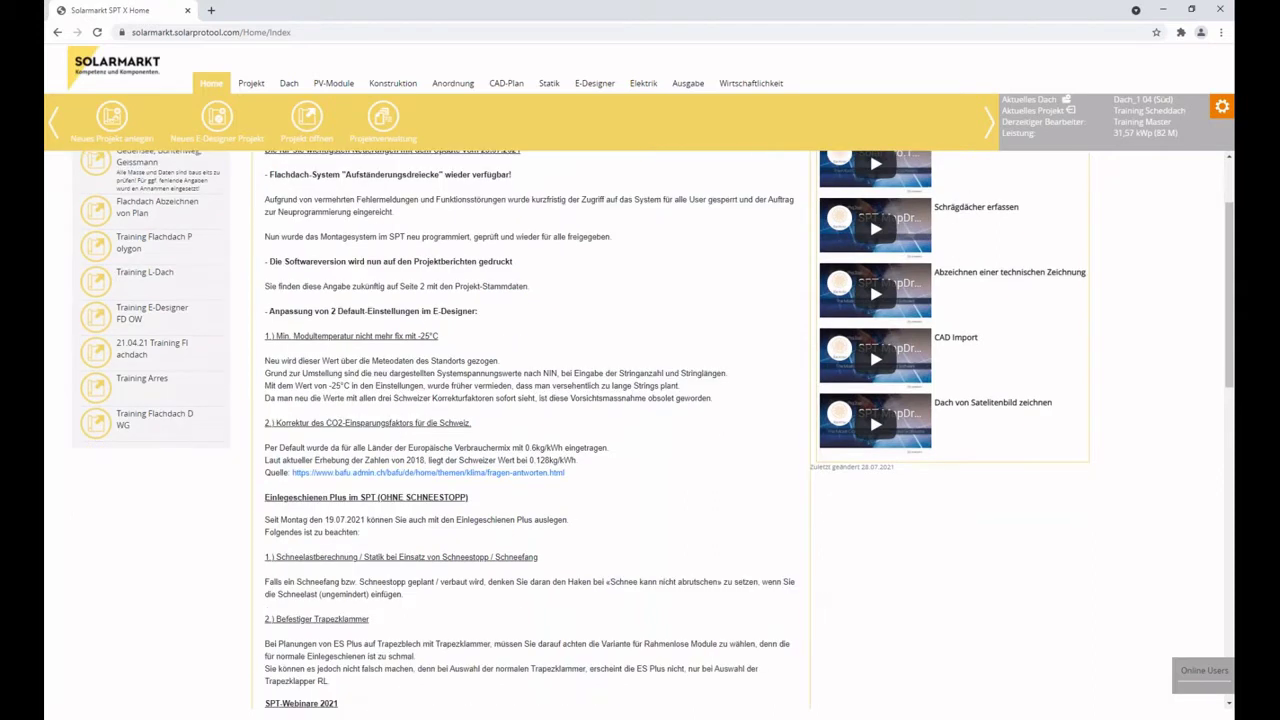
left_click_drag(265, 311, 480, 312)
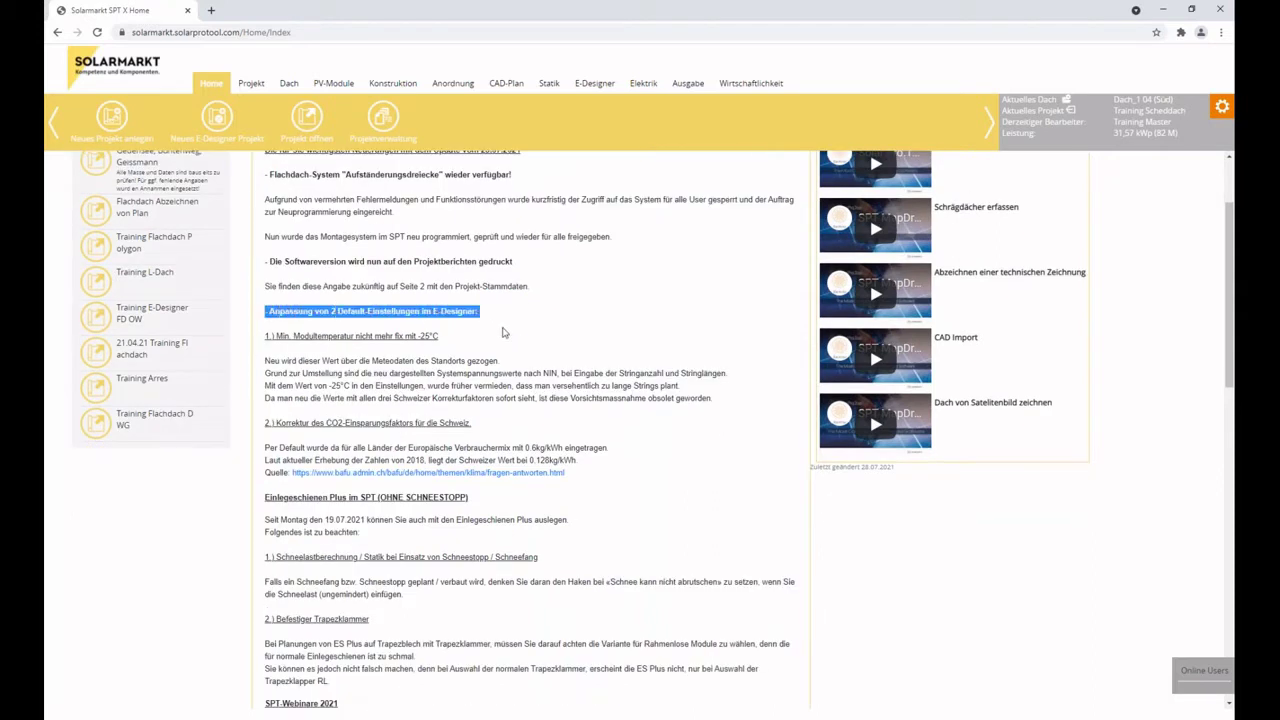
left_click(453, 337)
left_click_drag(263, 338, 450, 340)
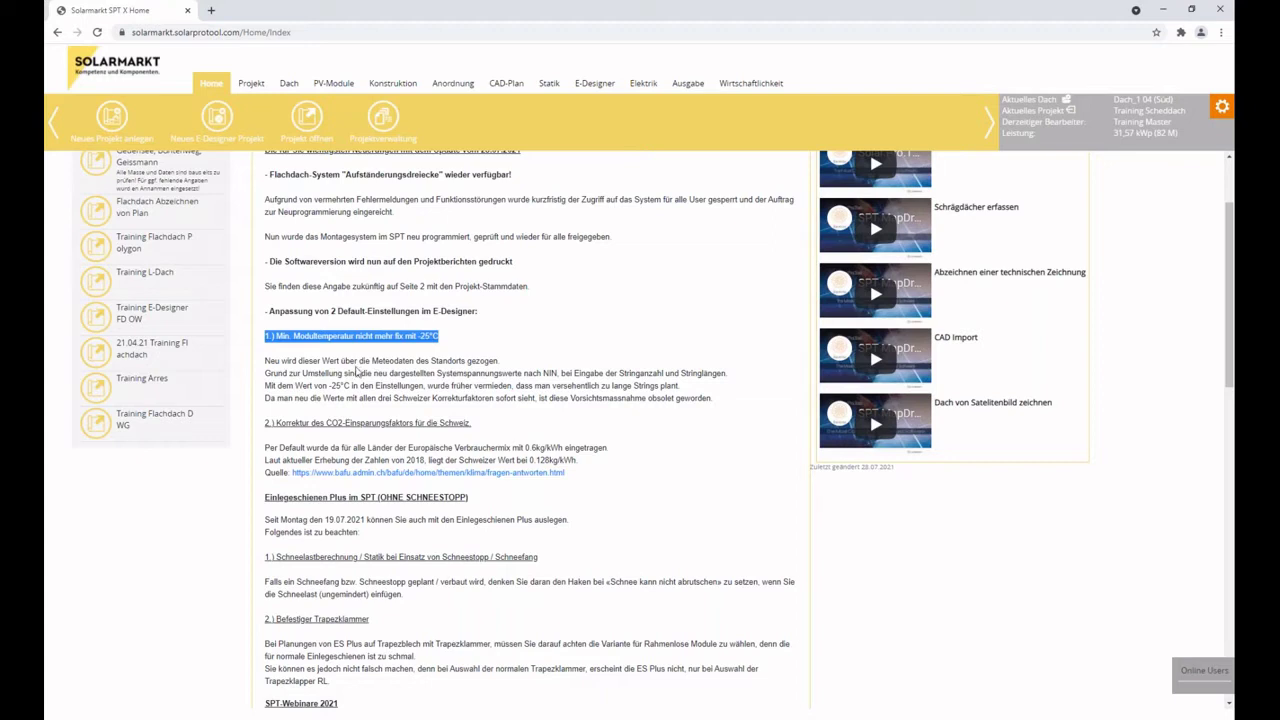
left_click(376, 358)
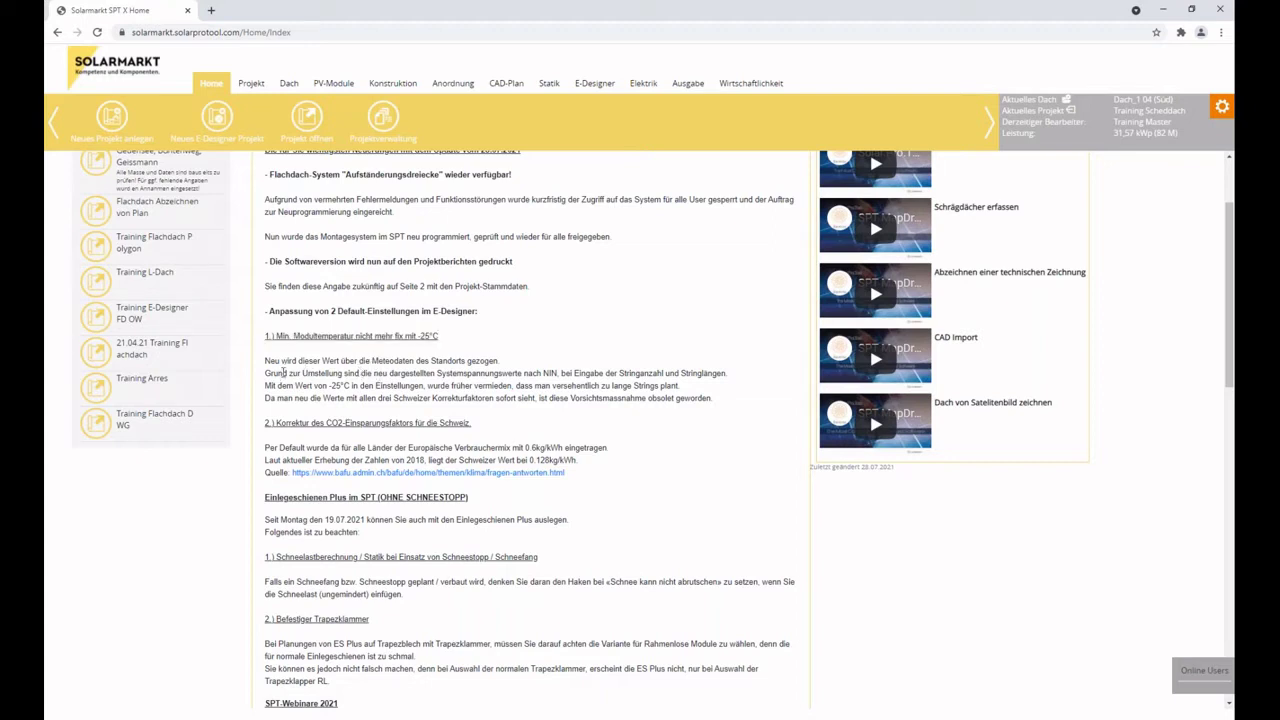
left_click_drag(298, 362, 471, 364)
left_click(472, 365)
left_click_drag(265, 374, 558, 373)
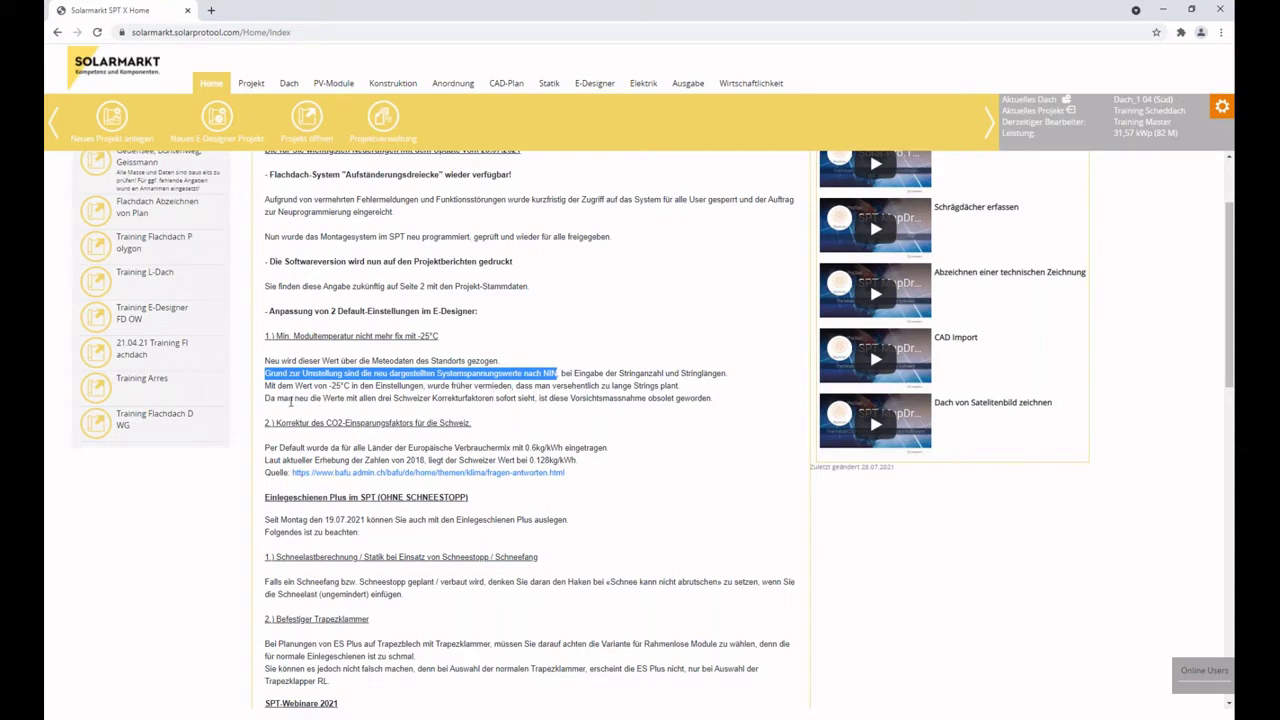
left_click_drag(446, 336, 268, 333)
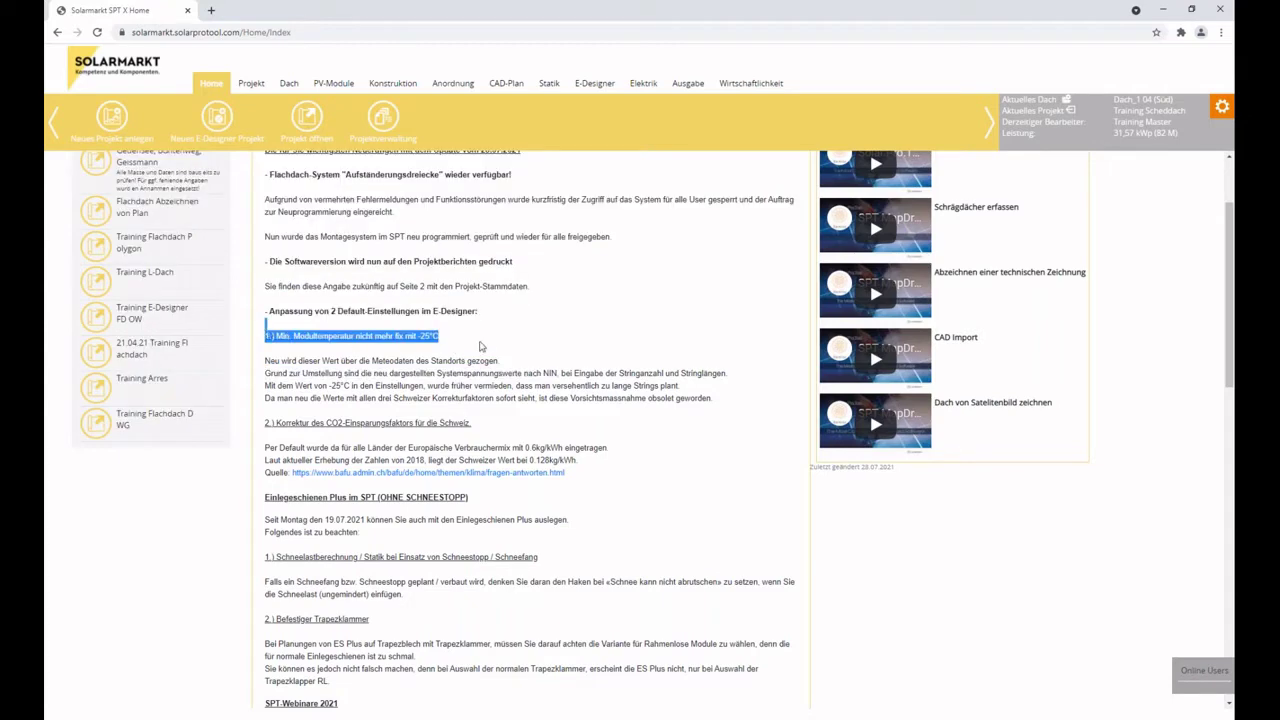
scroll(505, 341, "down", 2)
scroll(491, 443, "down", 2)
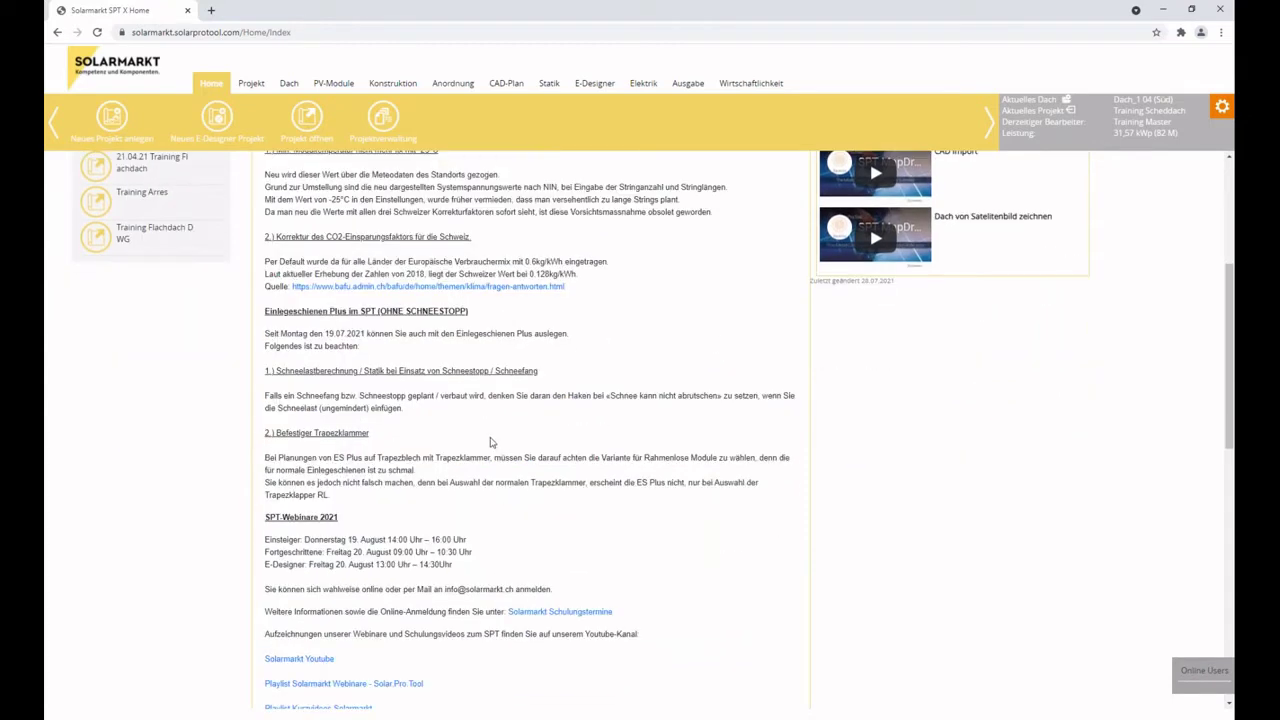
scroll(491, 443, "up", 1)
left_click_drag(265, 455, 463, 508)
scroll(463, 508, "down", 2)
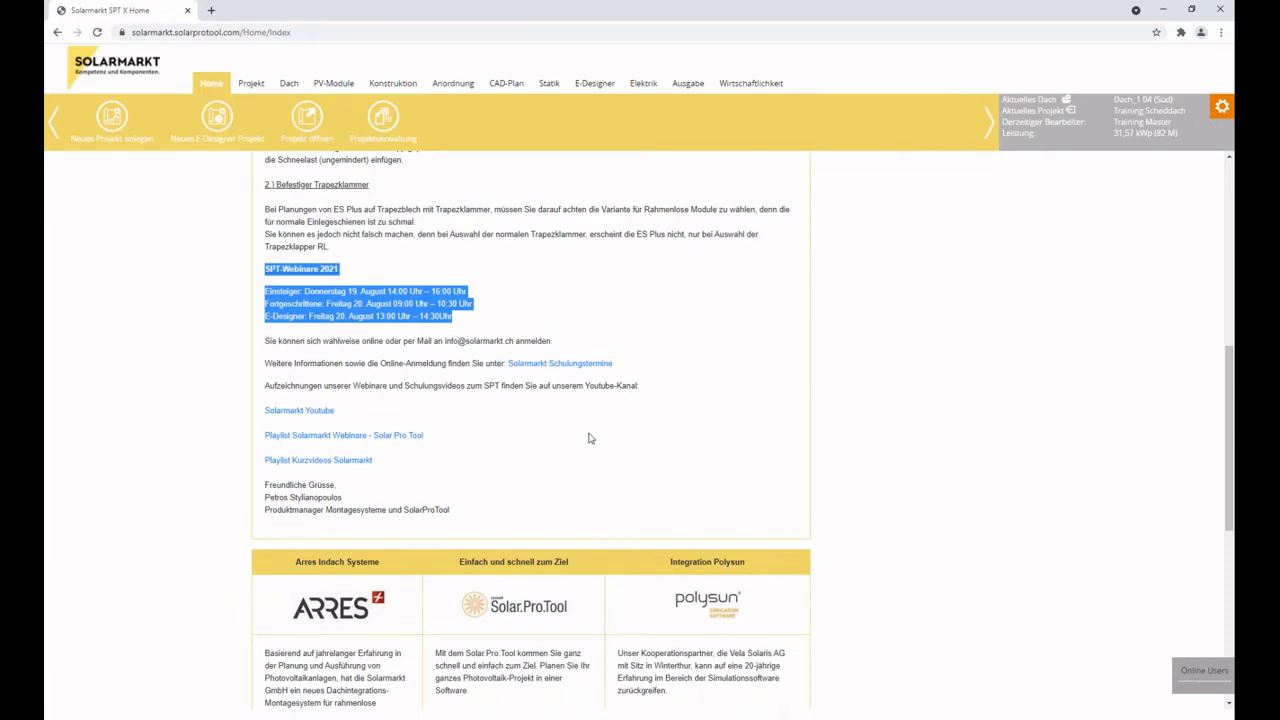
scroll(589, 438, "down", 1)
scroll(589, 438, "down", 3)
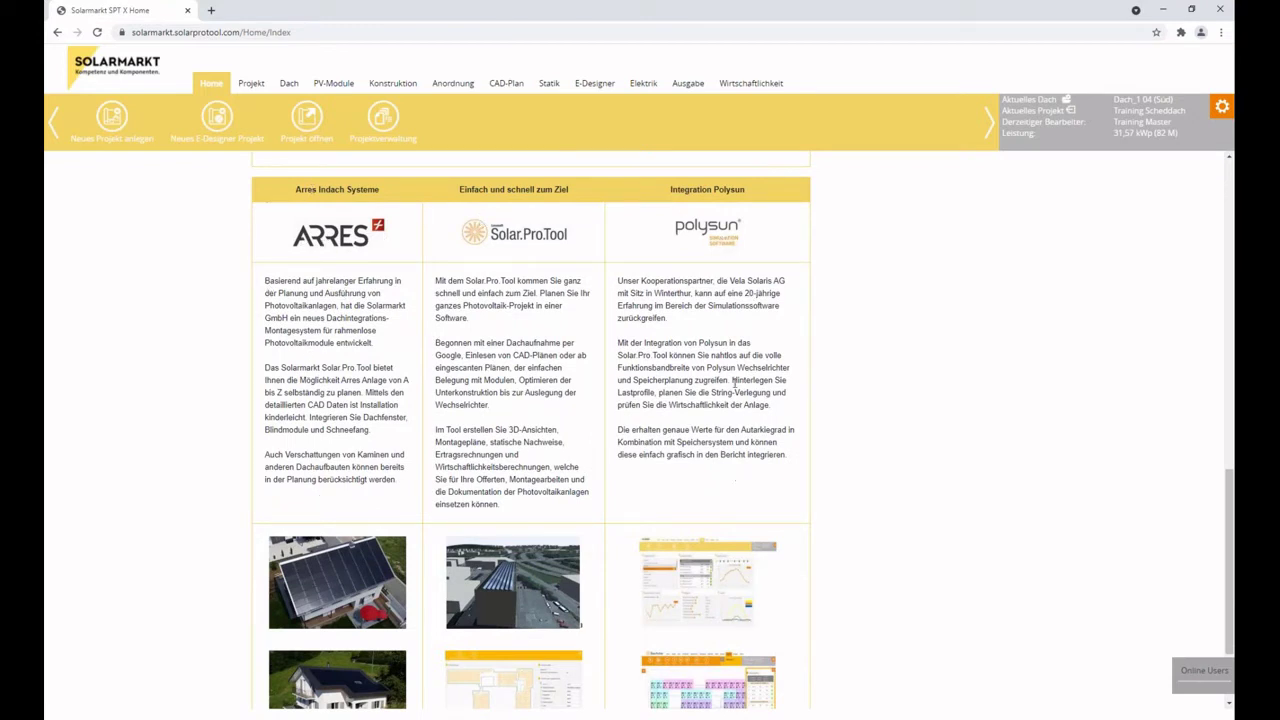
scroll(727, 395, "down", 2)
scroll(792, 269, "up", 3)
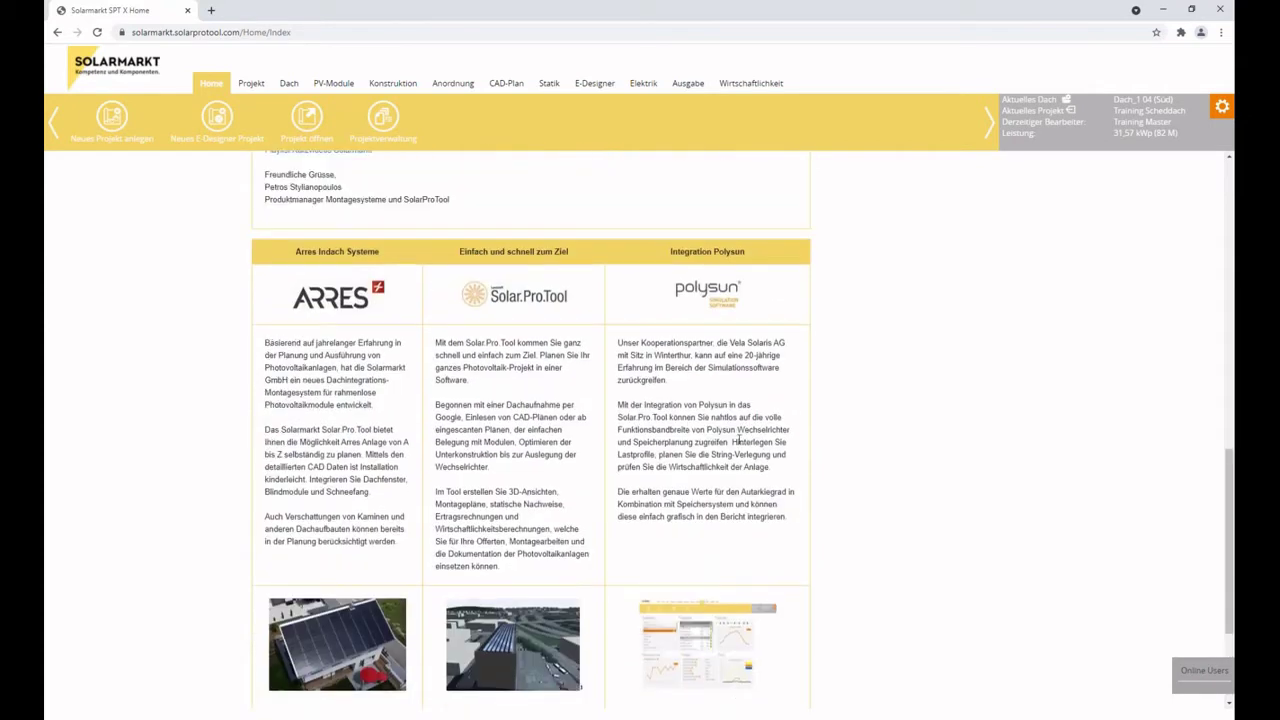
scroll(800, 300, "up", 10)
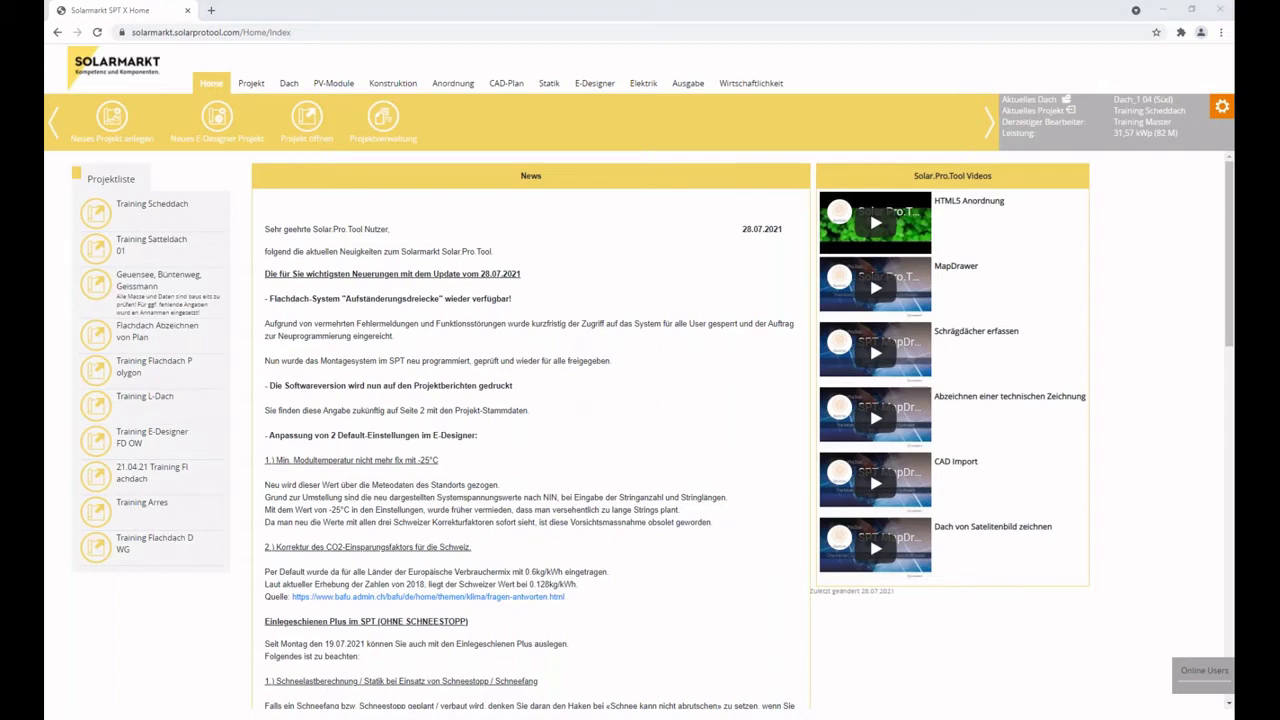
Create project 'Training Dach 1.0 210819' with planning responsibility 'Training Company // PST'.
left_click(112, 120)
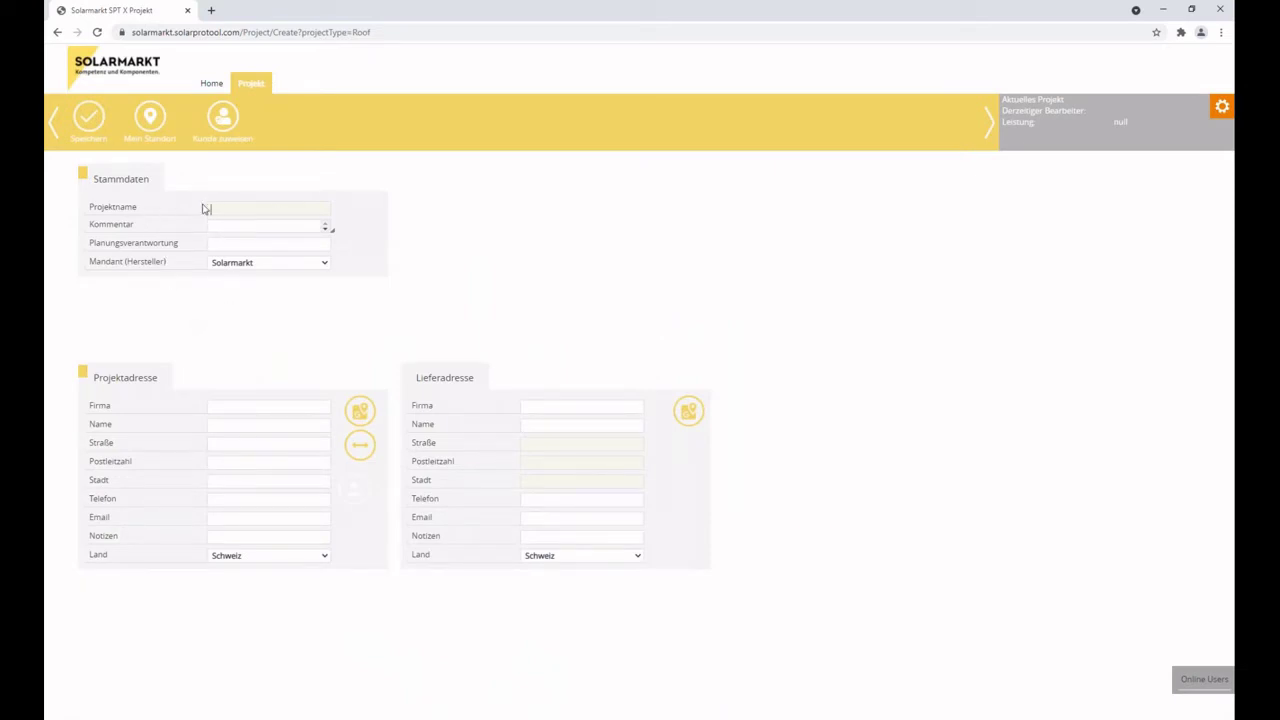
type("Training Dach 1.0 210819")
key("Tab")
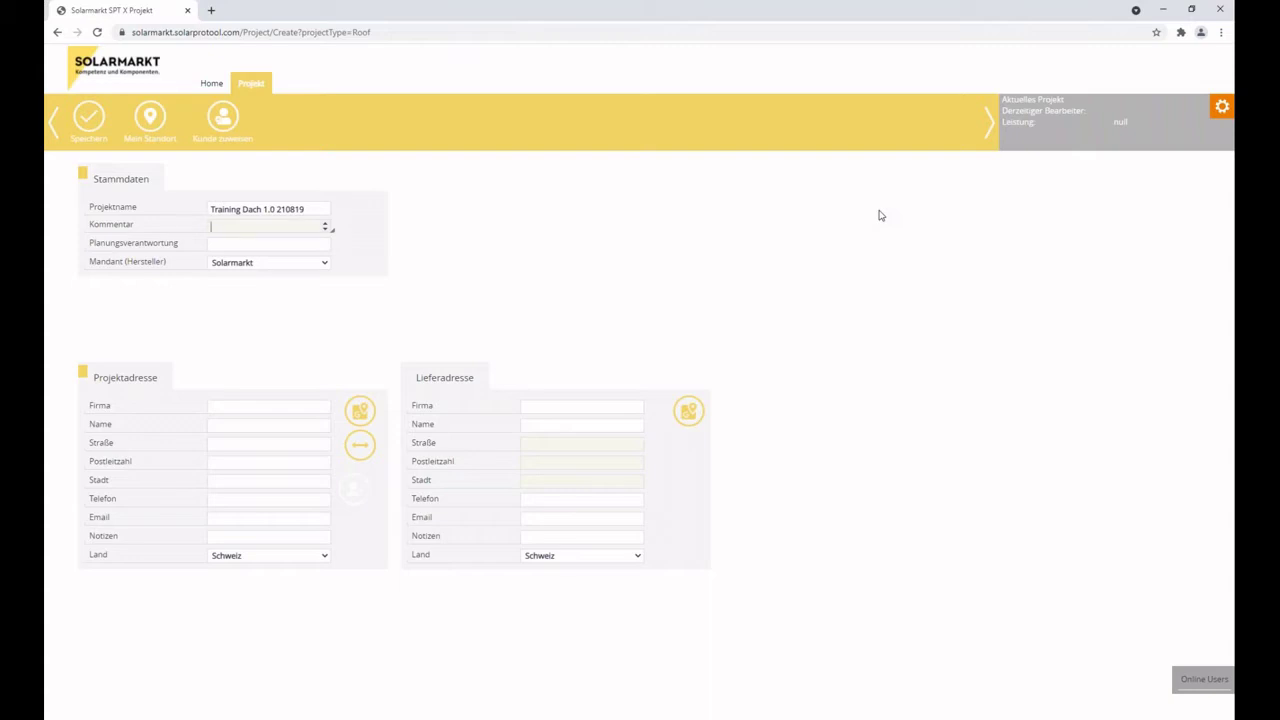
key("Tab")
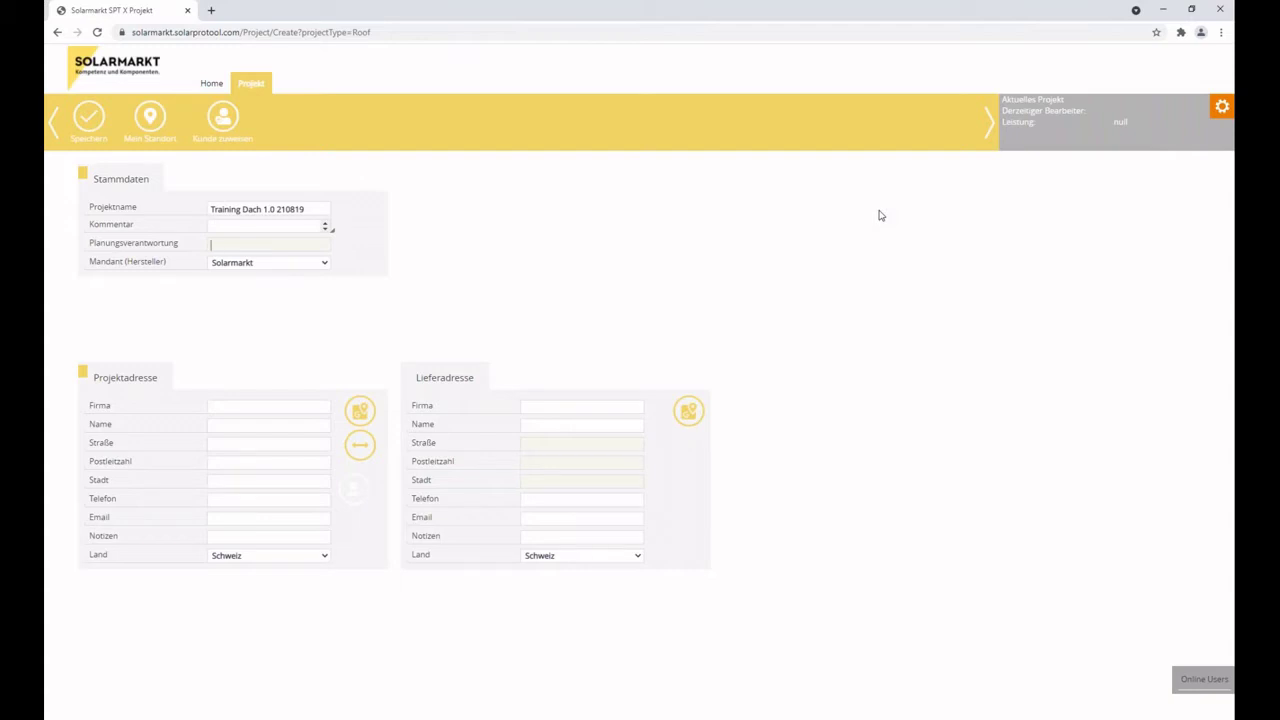
type("aining Company // PSTni")
left_click(252, 405)
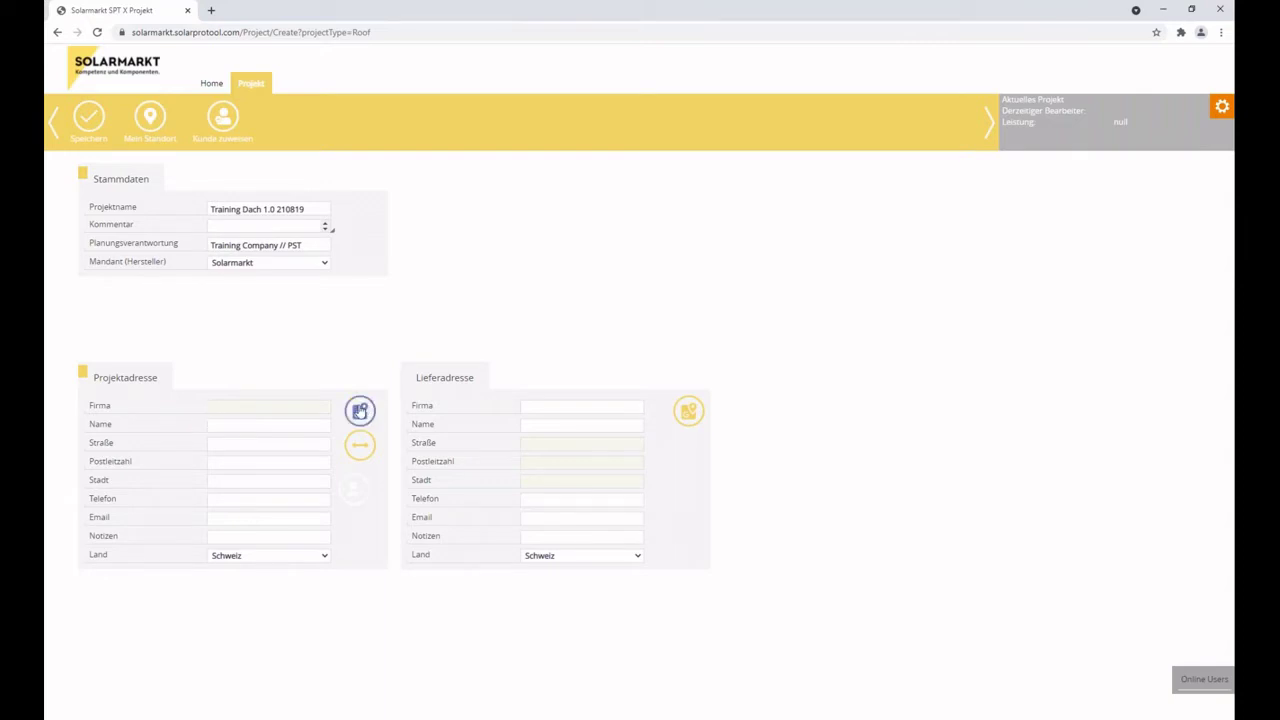
left_click(360, 411)
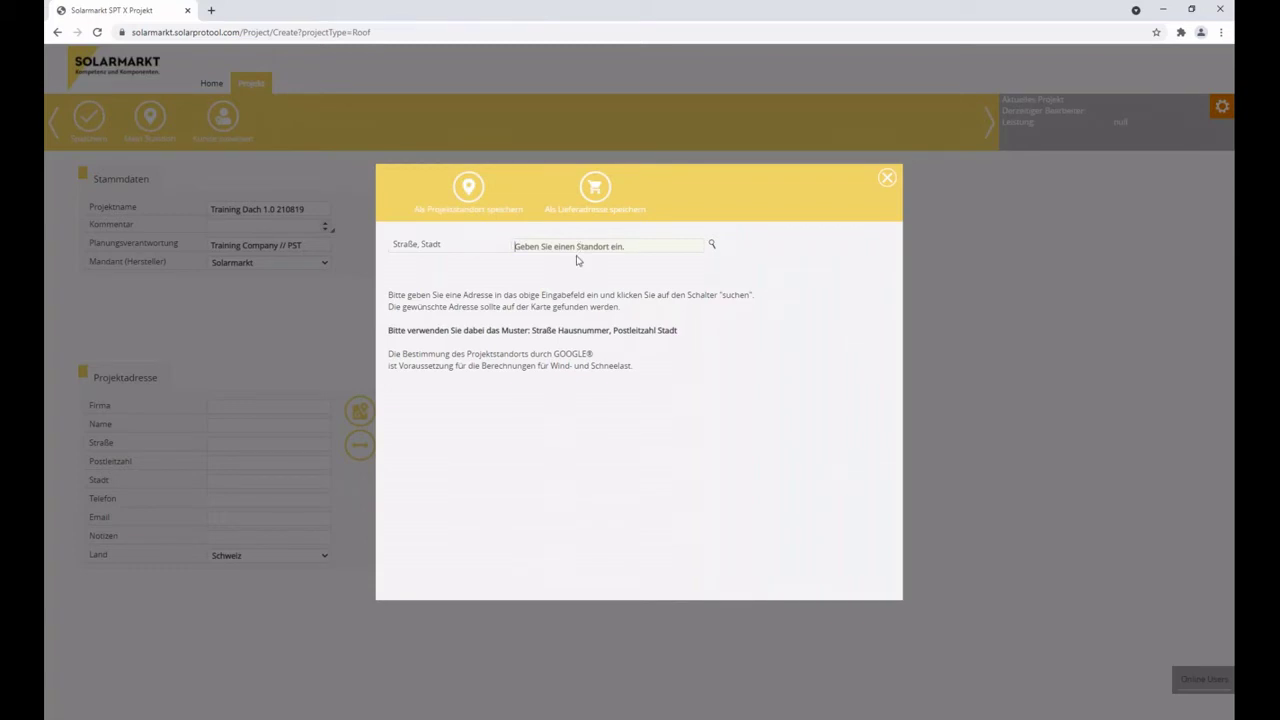
type("neumattstr")
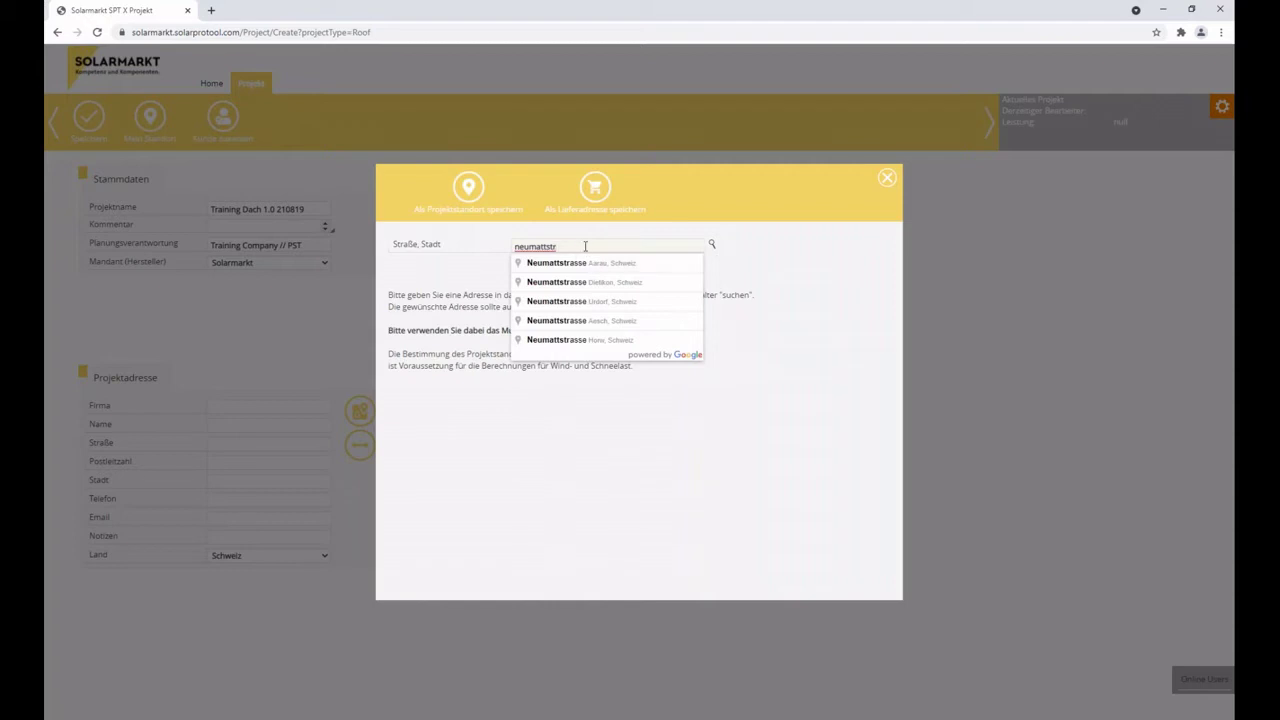
left_click(582, 264)
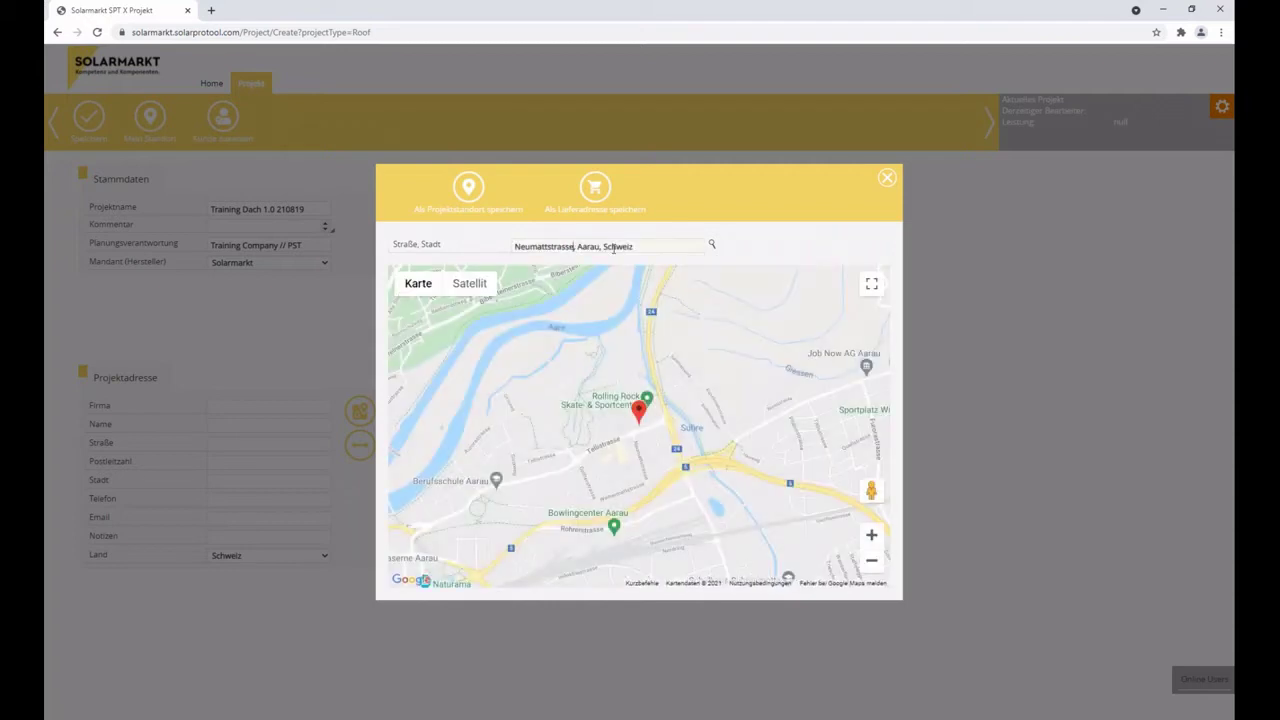
left_click(478, 285)
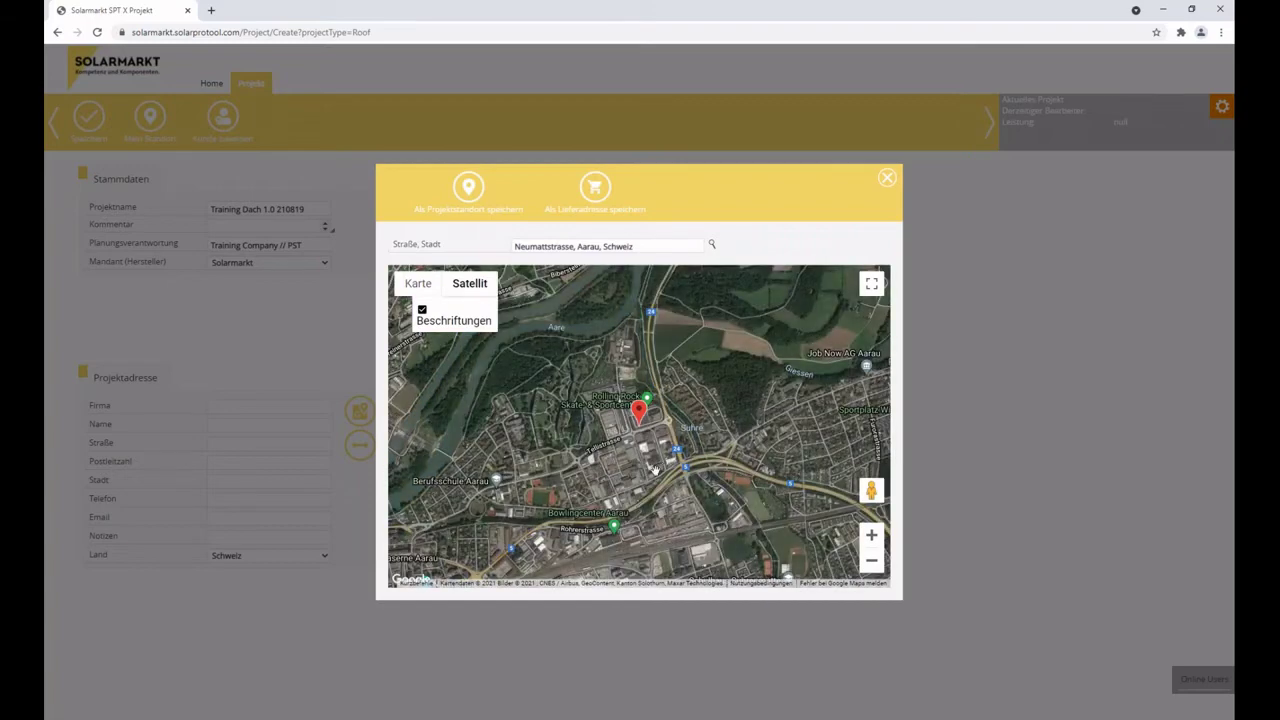
scroll(642, 448, "up", 2)
scroll(640, 456, "up", 2)
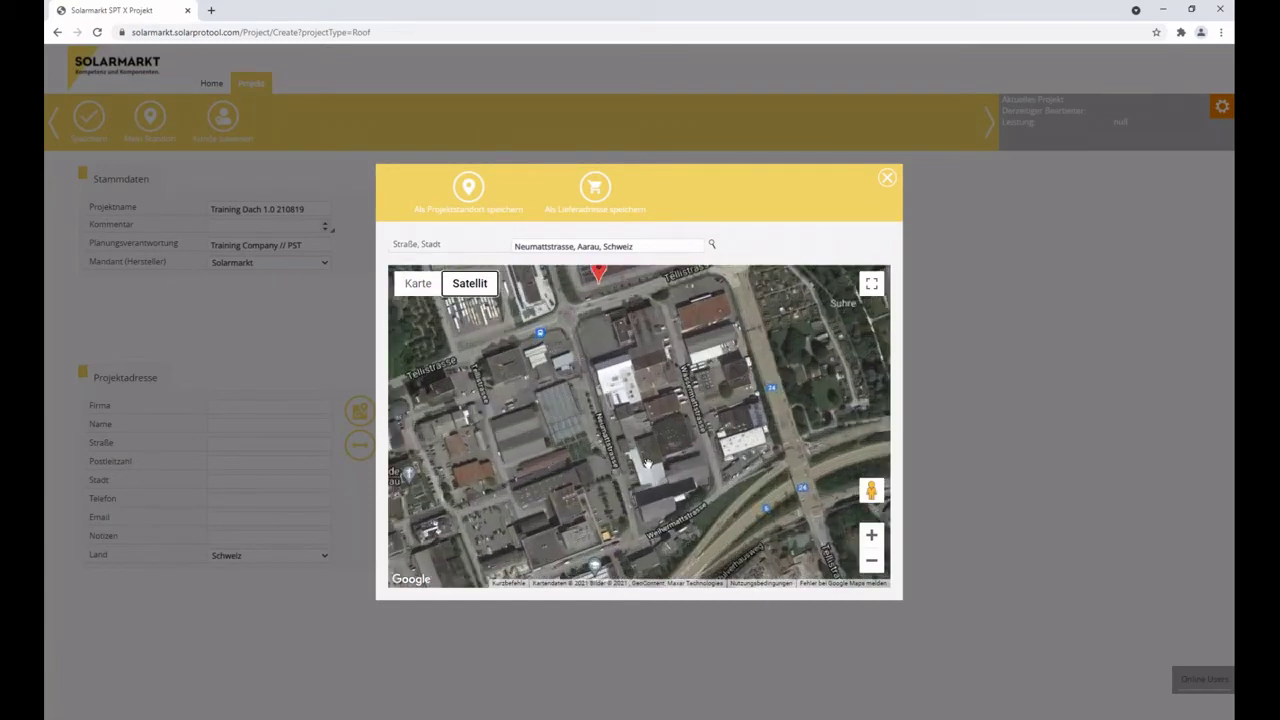
scroll(620, 460, "up", 1)
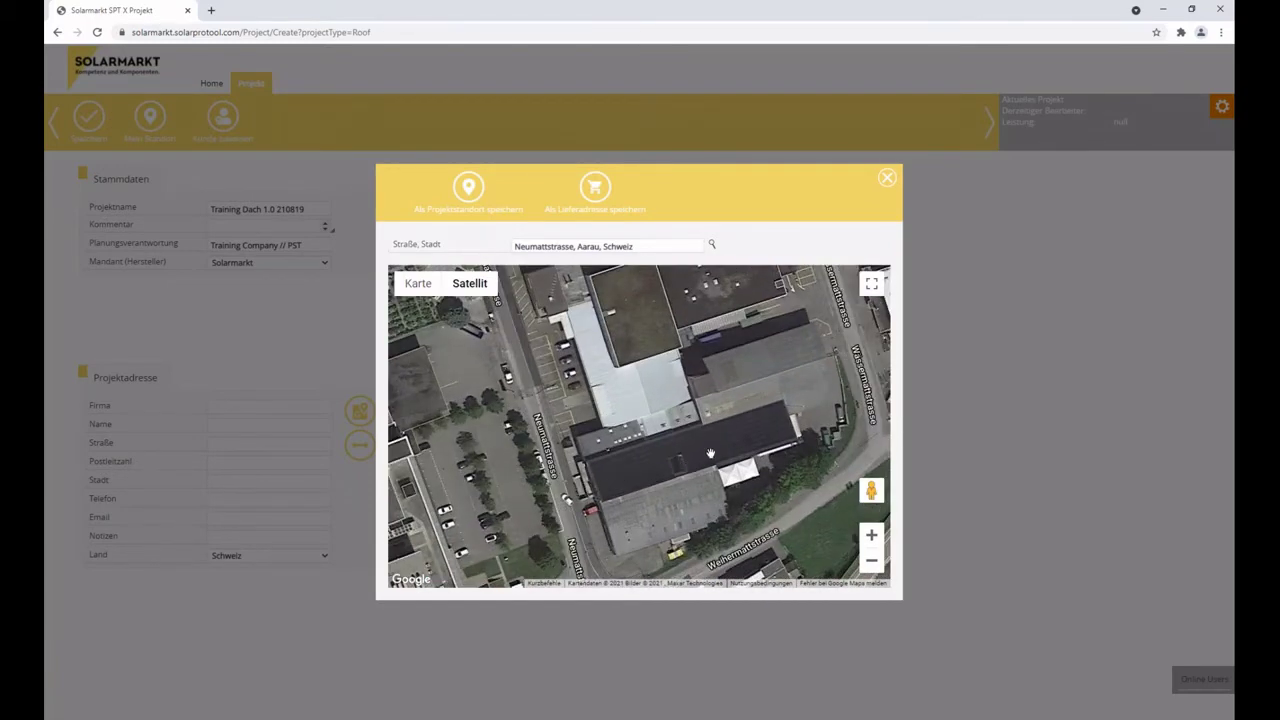
left_click(610, 480)
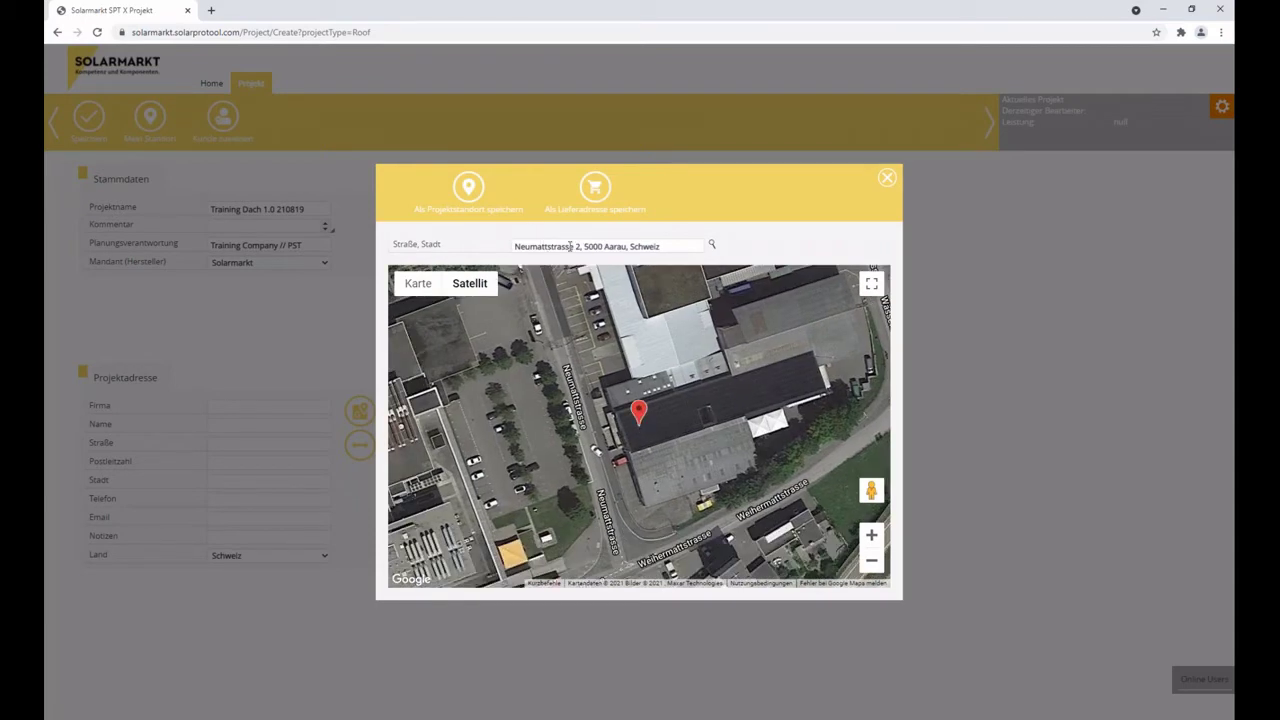
left_click_drag(692, 247, 463, 251)
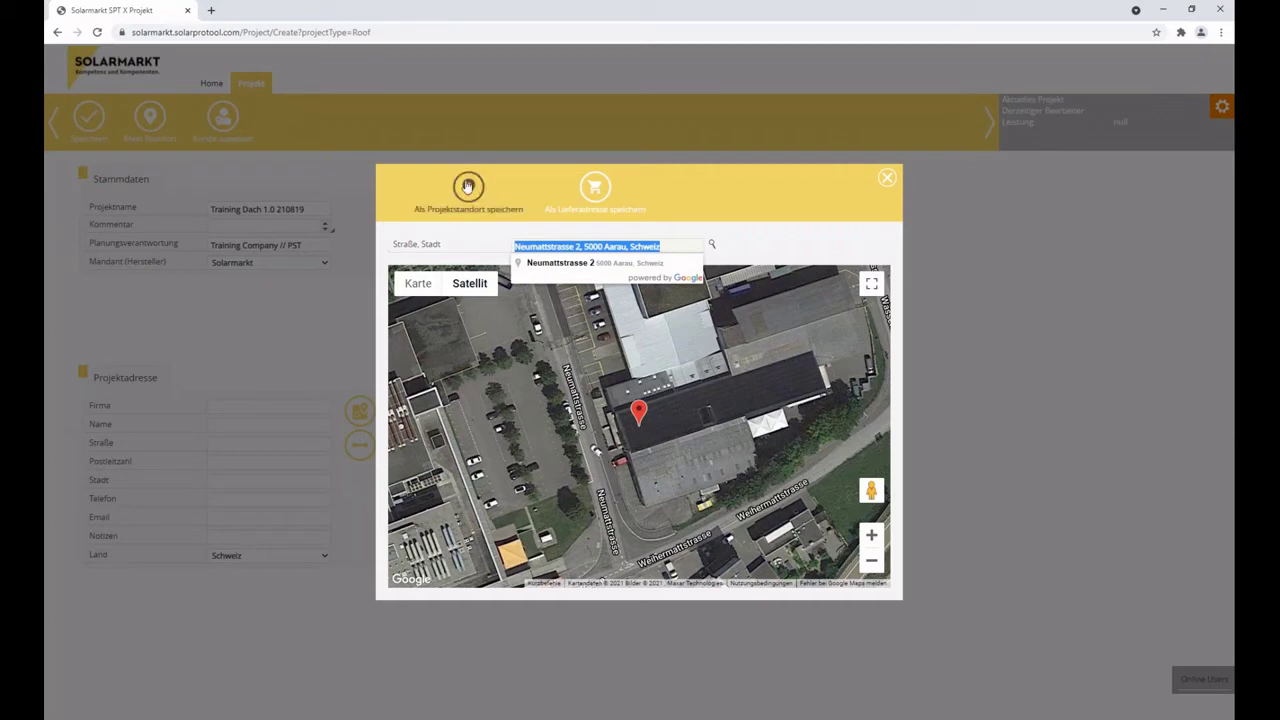
left_click(467, 186)
left_click(467, 186)
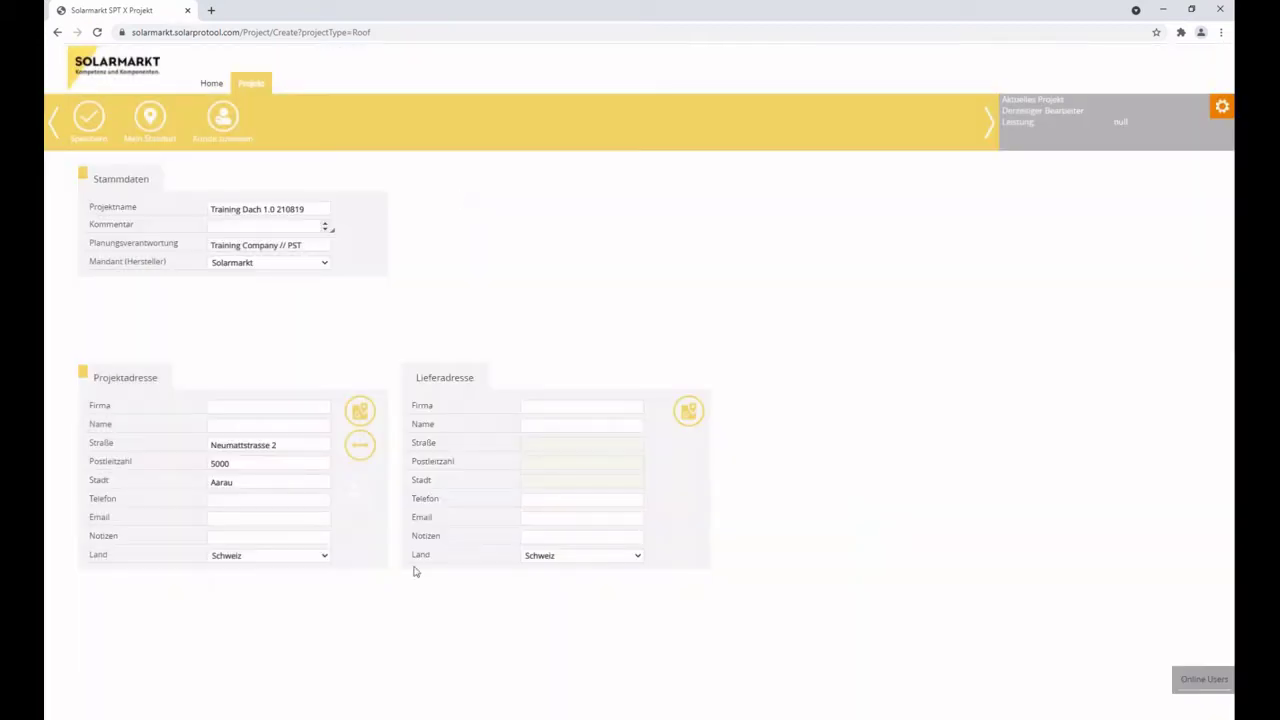
Enter company 'Solarmarkt' and the contact's name, and copy the address to the delivery address.
left_click(250, 406)
type("Solarmarkt")
key("Tab")
type("Petro")
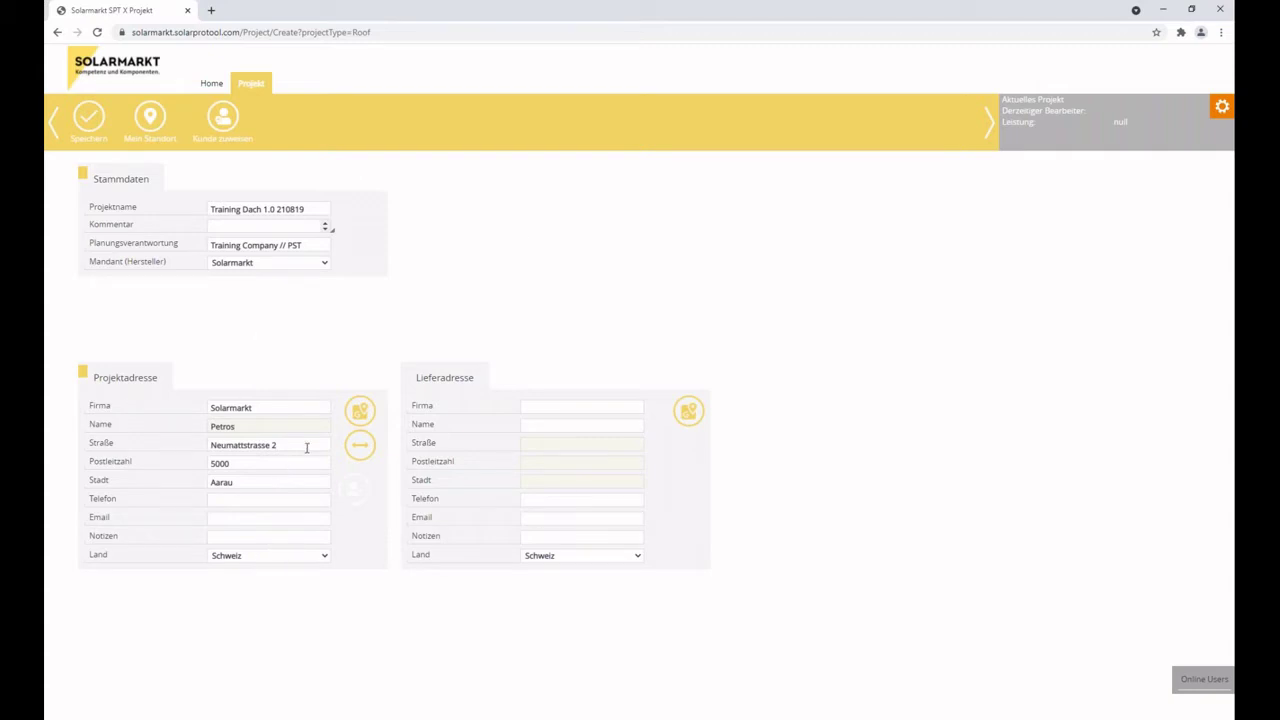
left_click(360, 447)
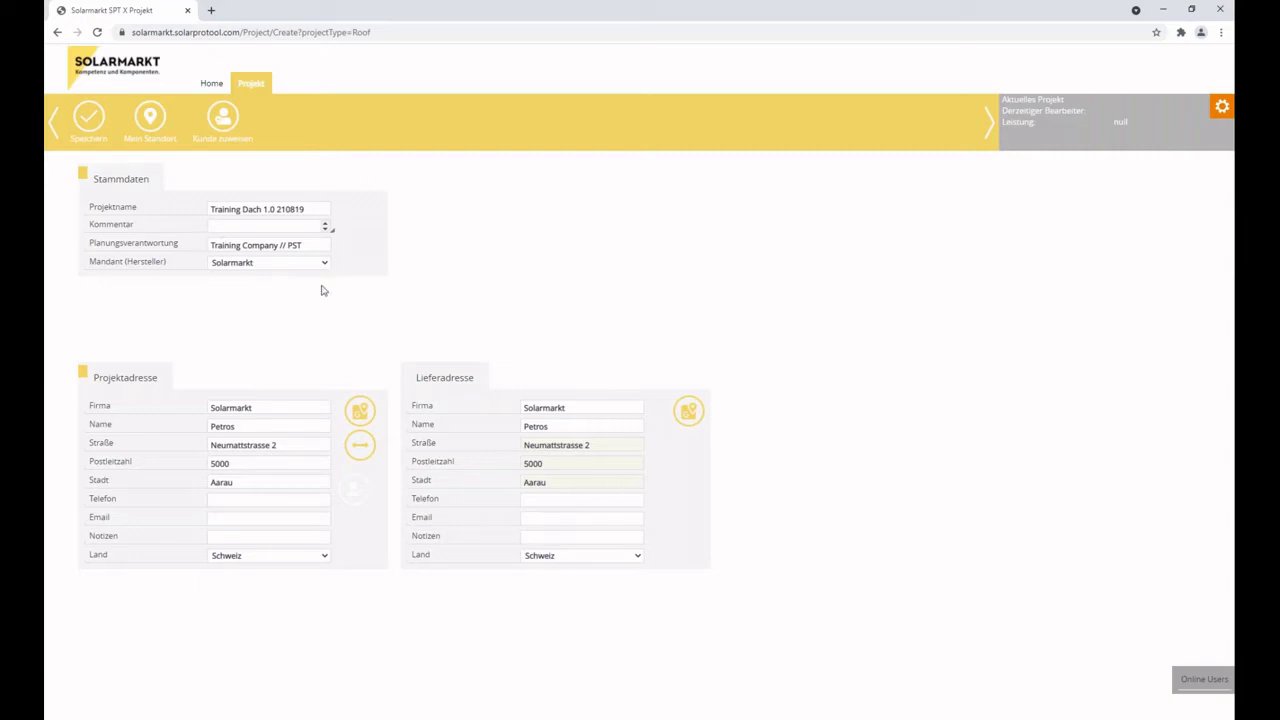
Save the new project, acknowledge the confirmation, and bring up customer assignment.
left_click(92, 122)
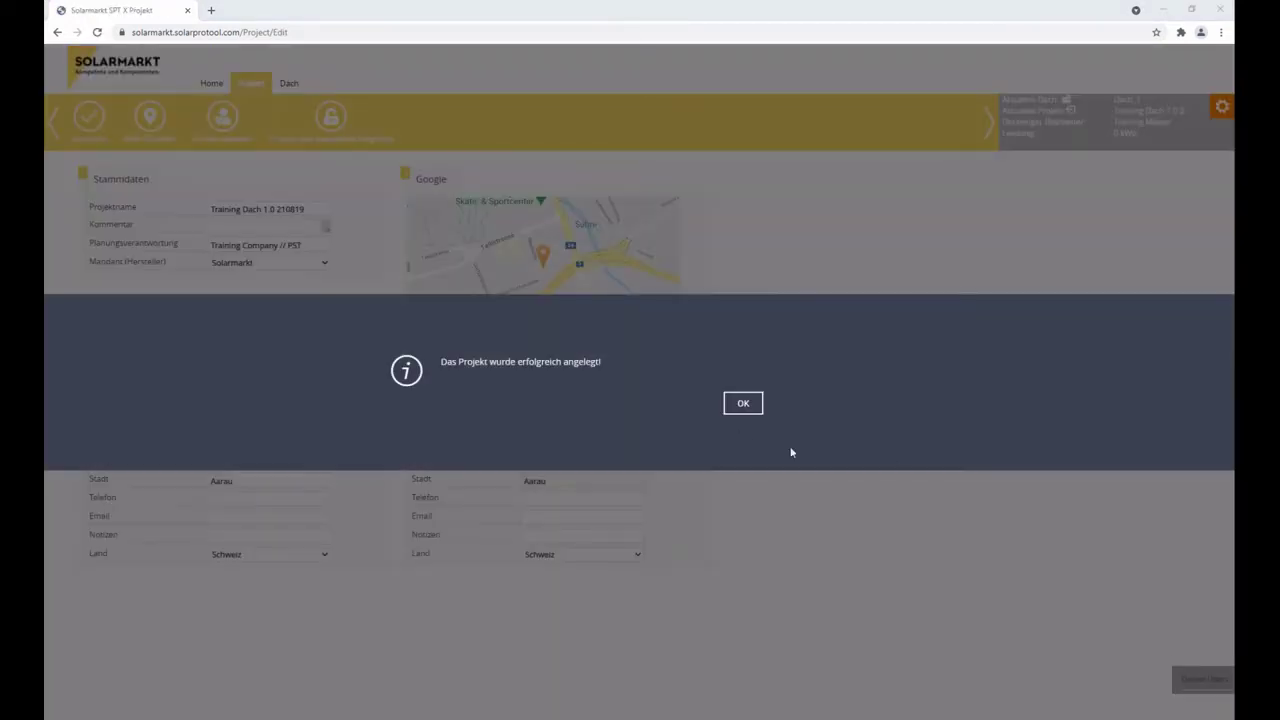
left_click(743, 403)
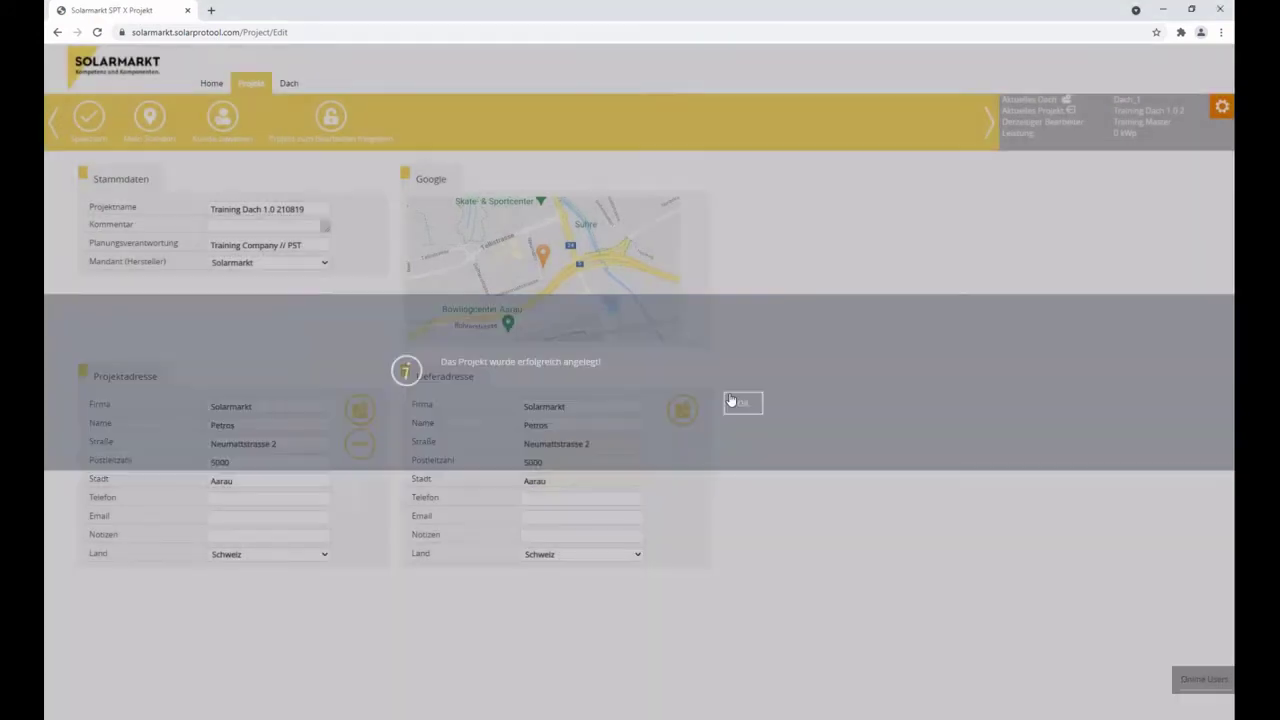
left_click(222, 117)
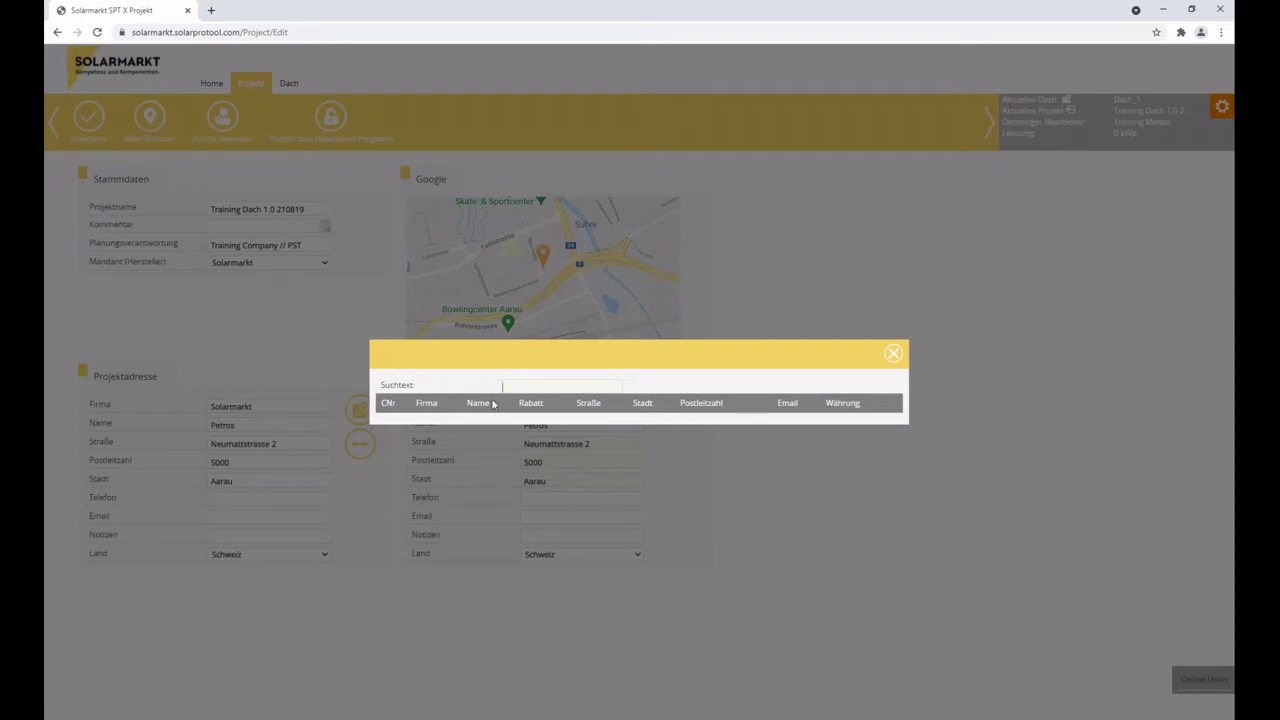
Close the customer search and unlock Training Dach 1.0 210819 via 'Projekt zum Bearbeiten freigeben'.
left_click(893, 354)
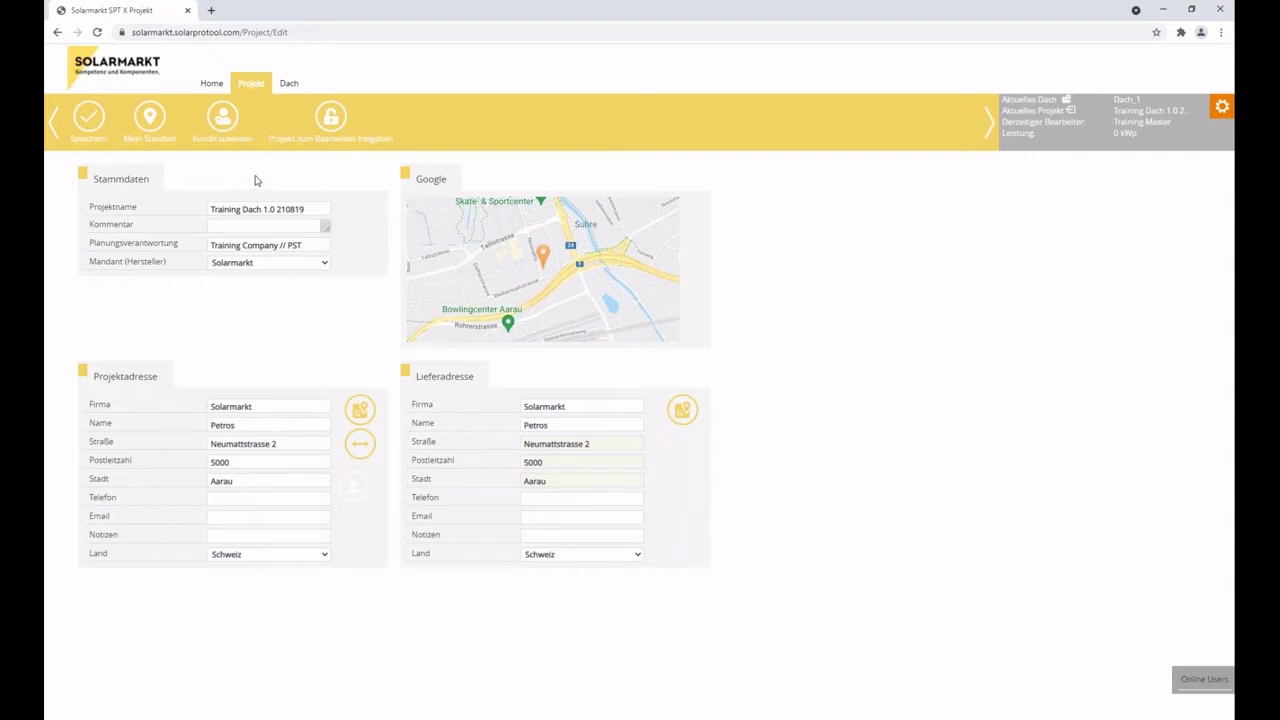
left_click(331, 119)
left_click(331, 118)
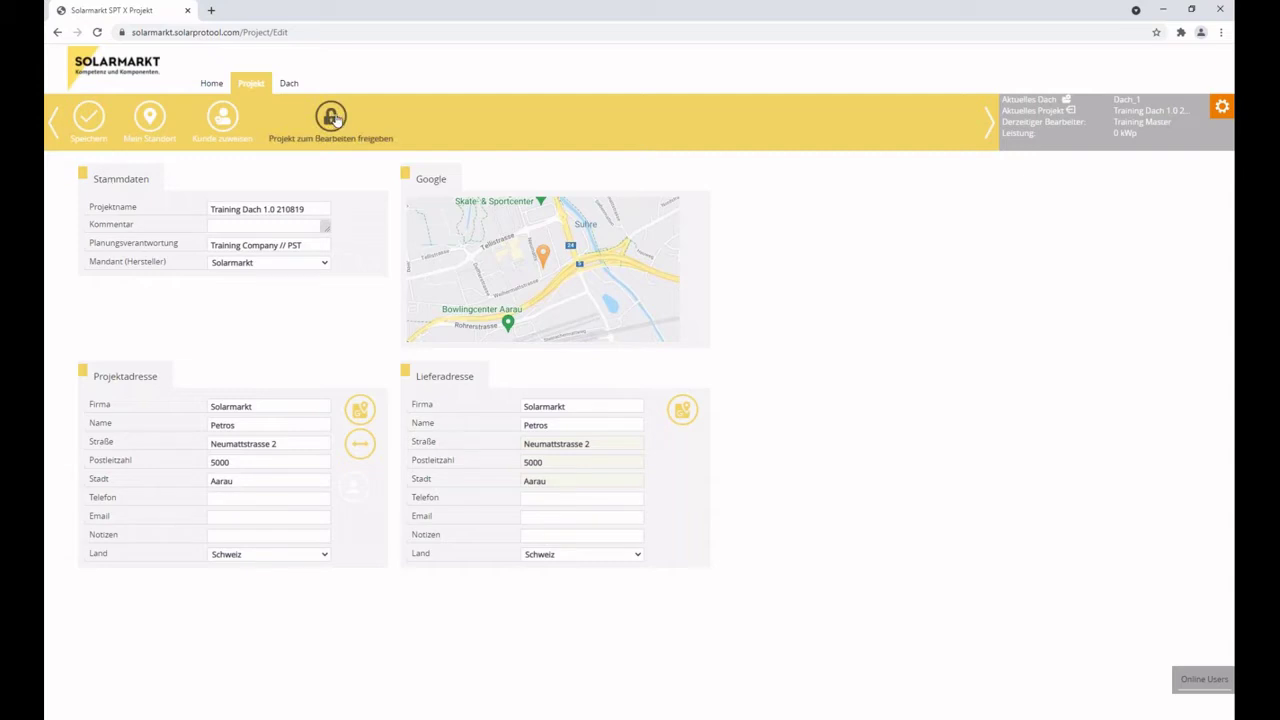
left_click(210, 83)
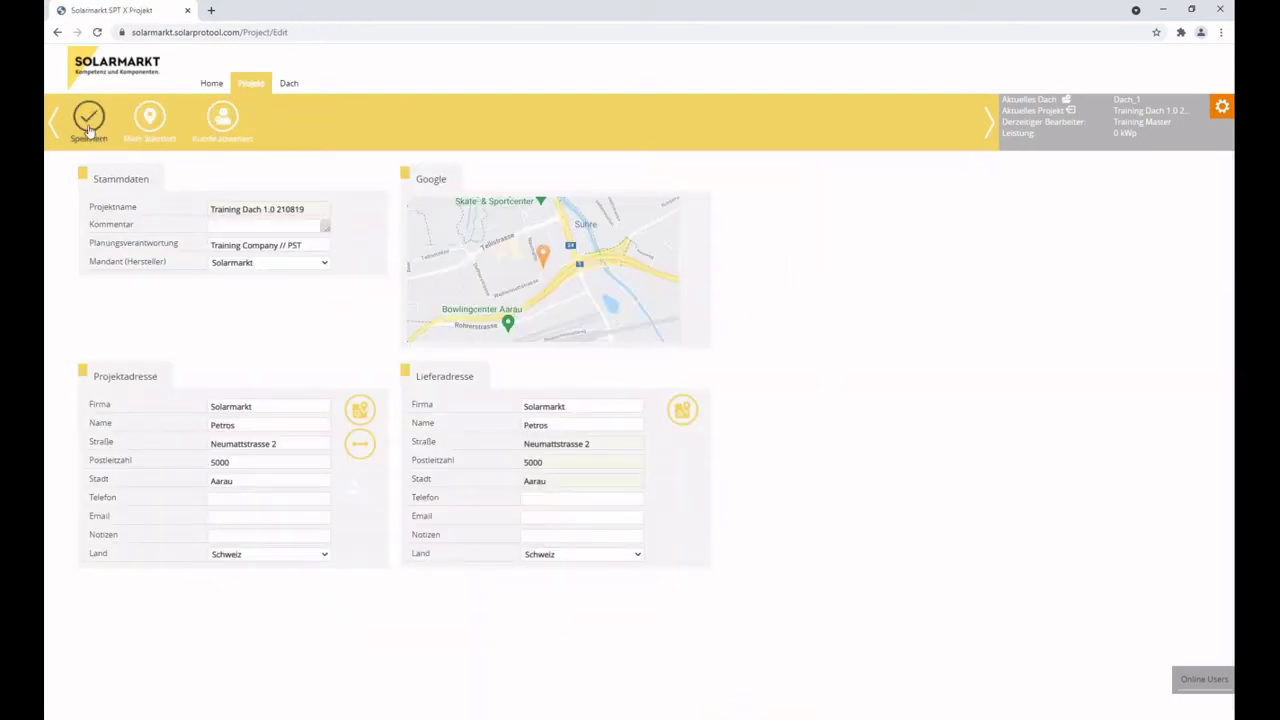
Save Training Dach 1.0 210819 and acknowledge the edited-successfully message.
left_click(86, 128)
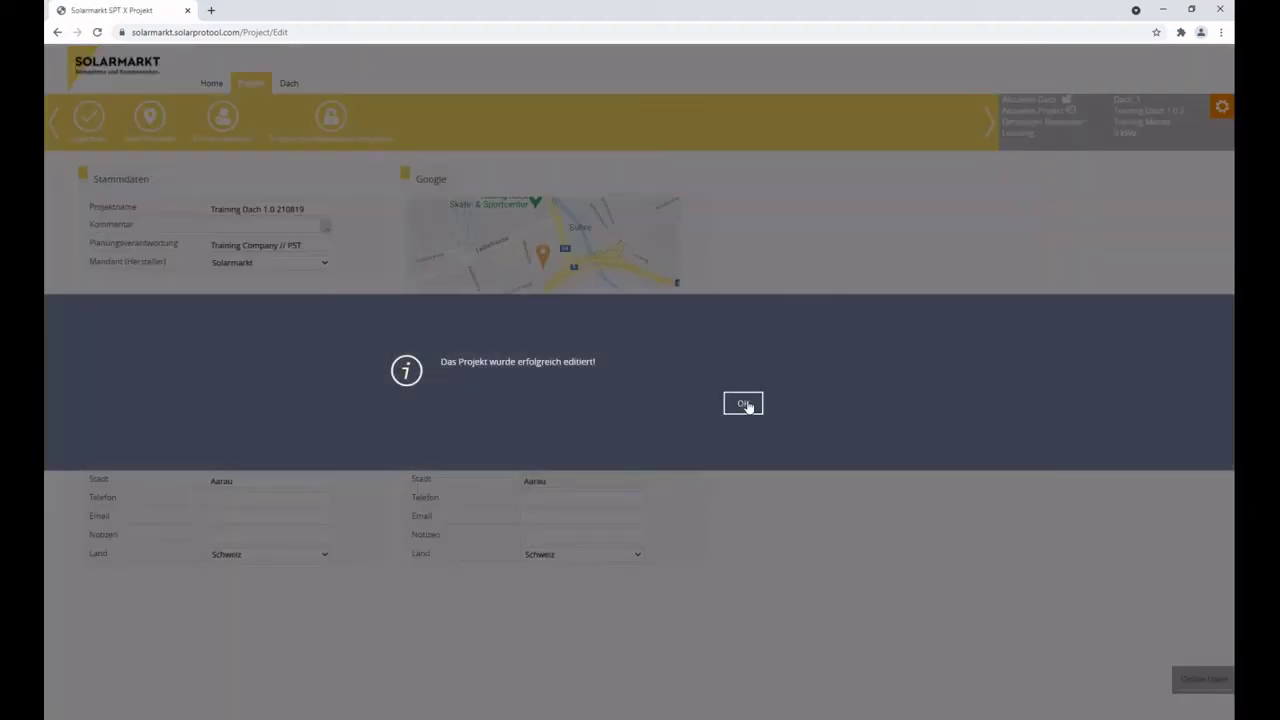
left_click(743, 403)
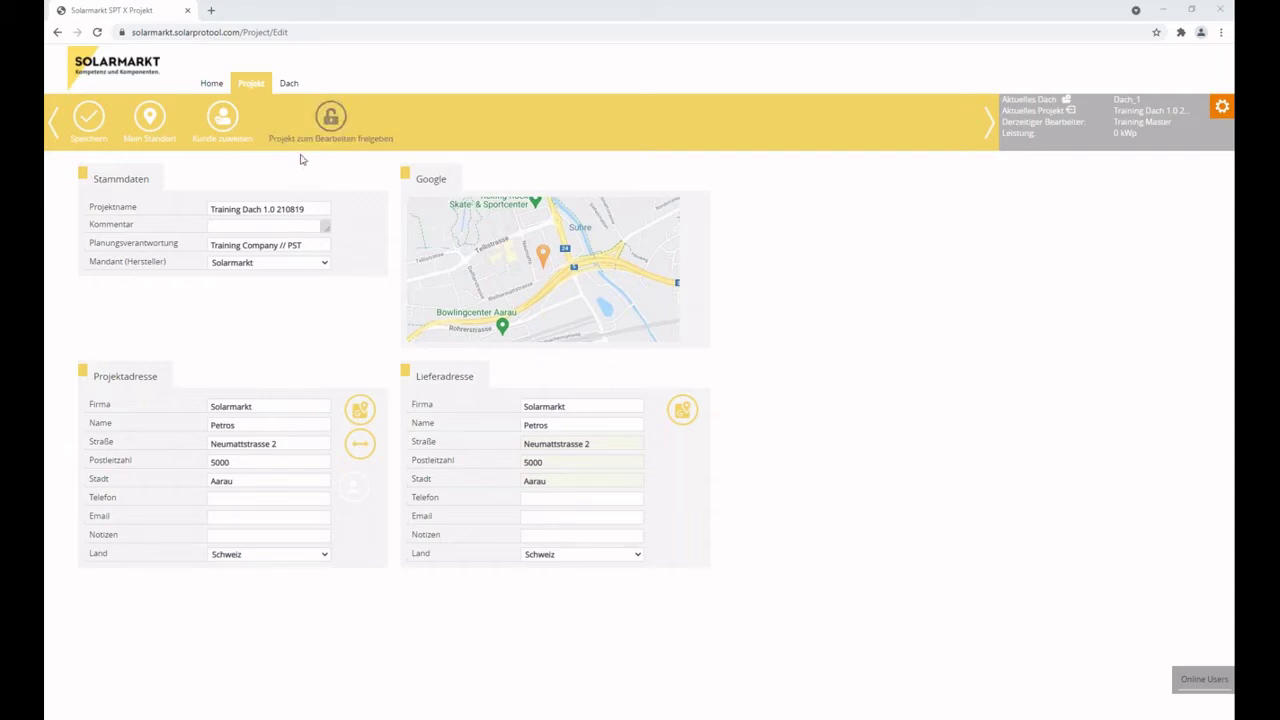
Show the Dach page for Dach_1 and place the cursor in the Firstlänge a field.
left_click(289, 83)
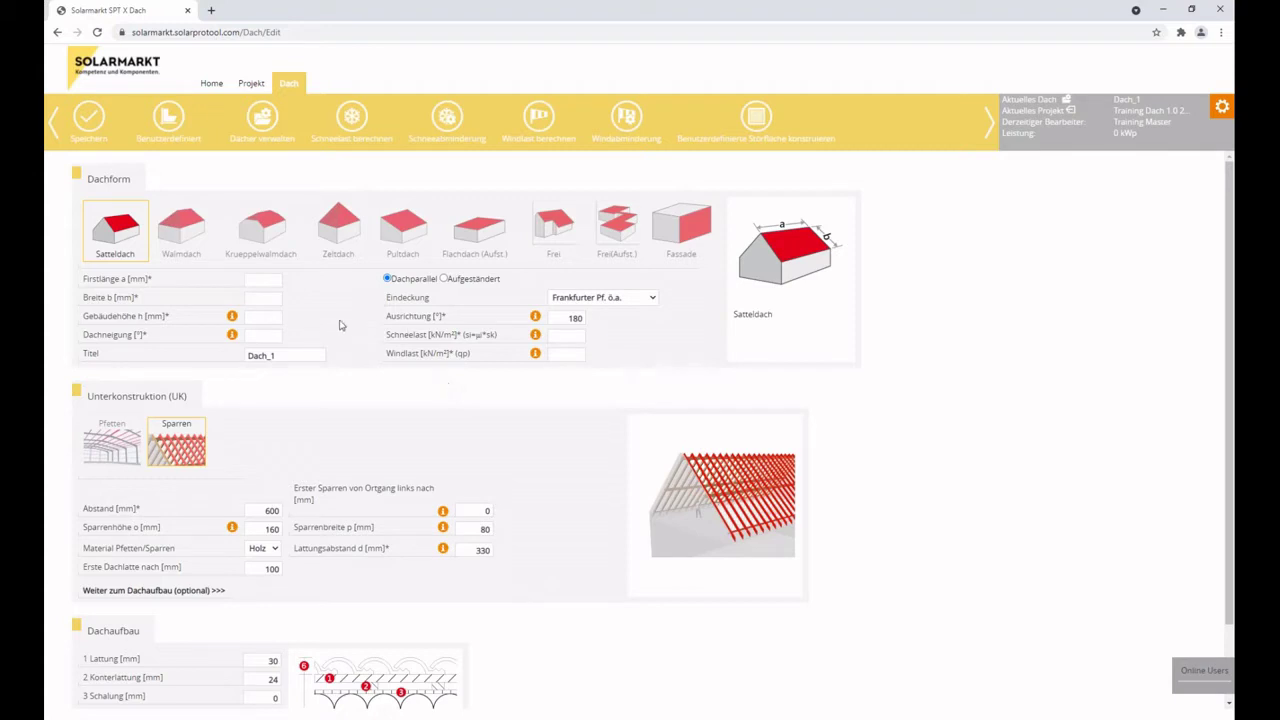
left_click(262, 281)
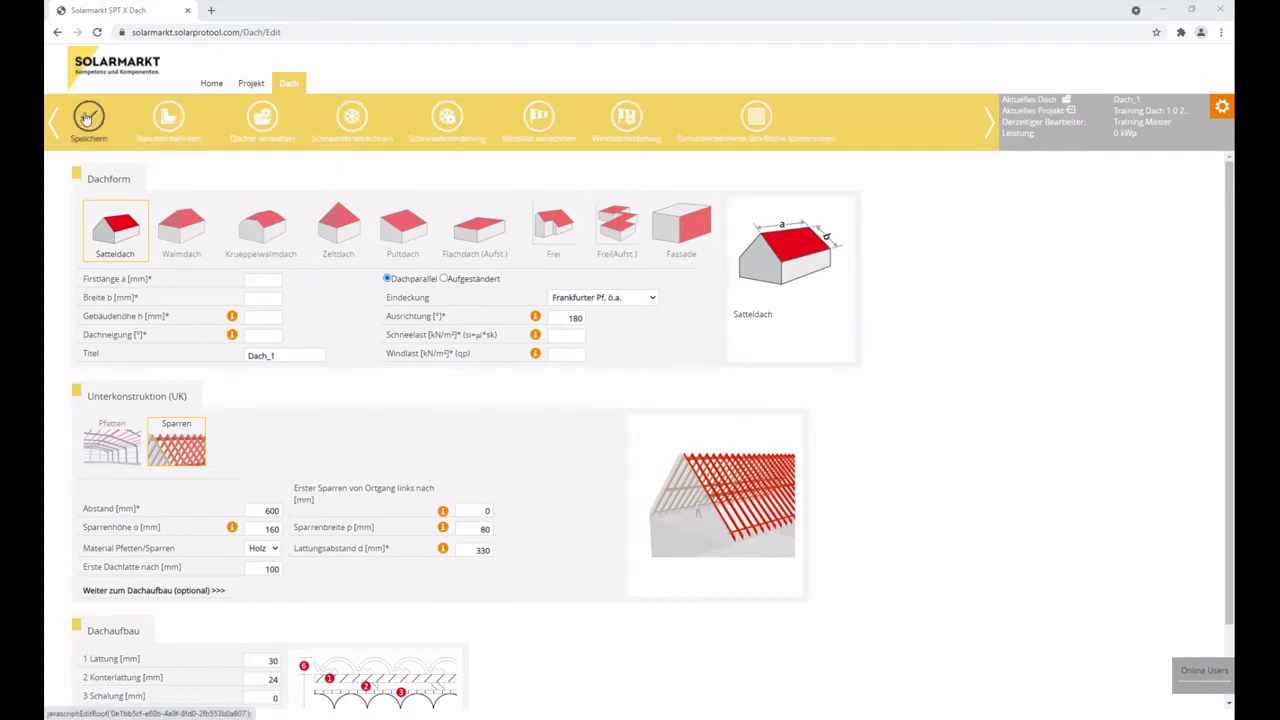
Start a custom roof outline with points 5000/2500, 5000/7500, 0/7500 and 0/0.
left_click(167, 117)
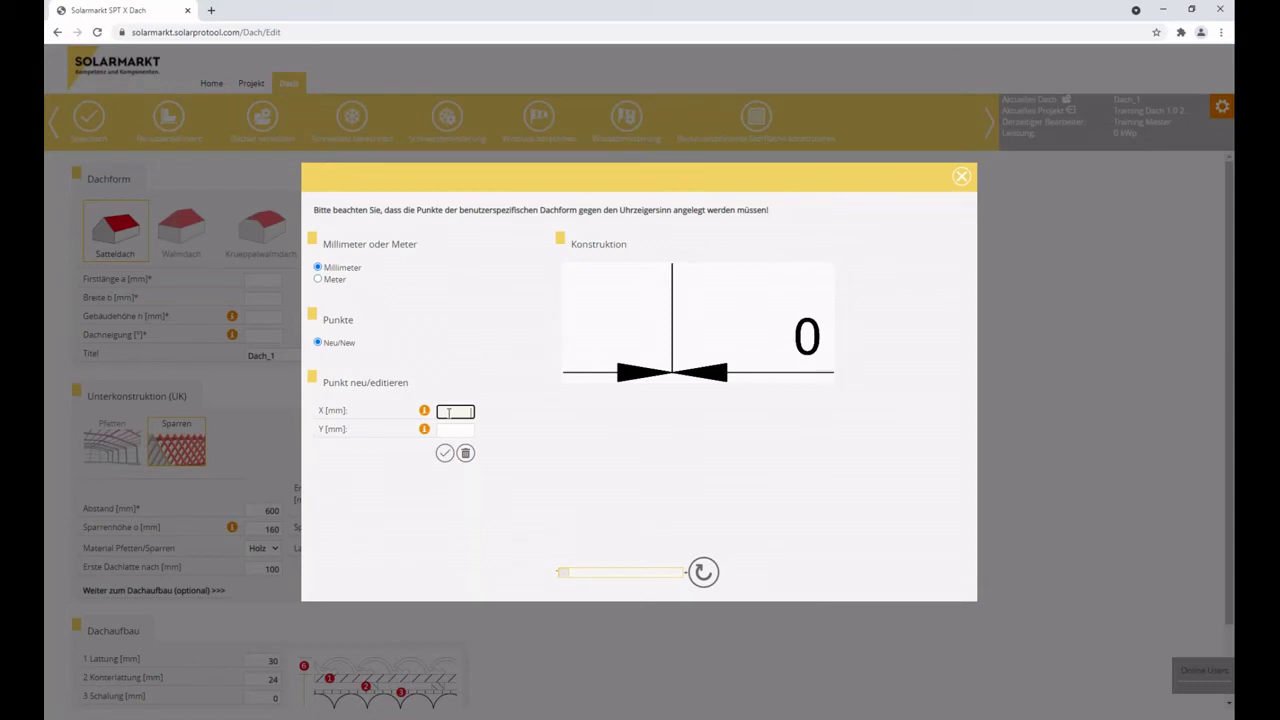
type("5000")
key("Tab")
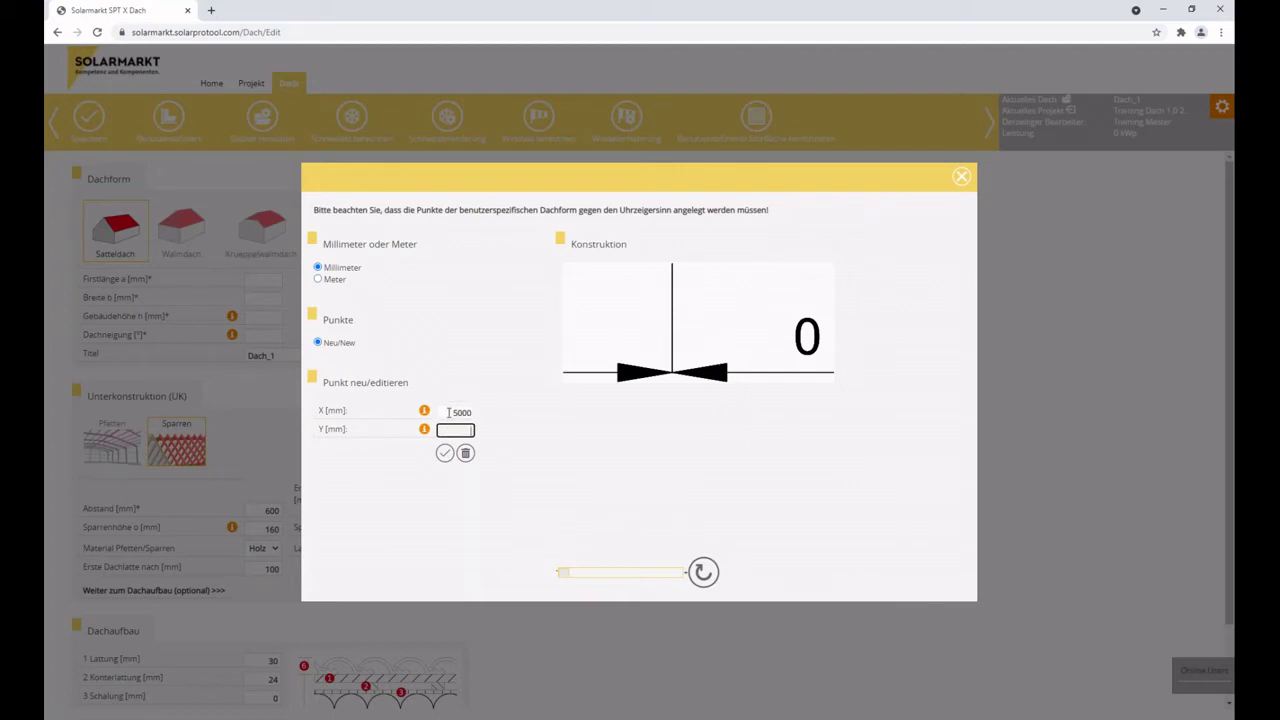
type("2500")
key("Return")
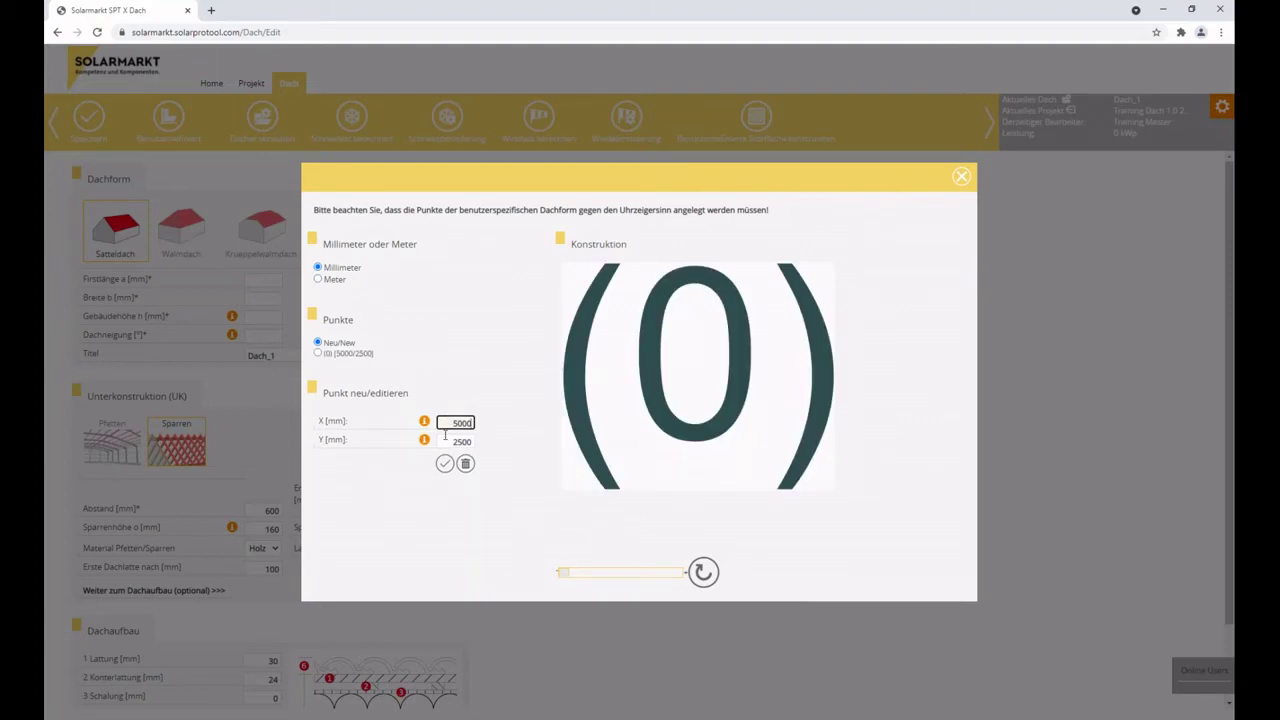
left_click_drag(445, 441, 565, 437)
type("7500")
key("Return")
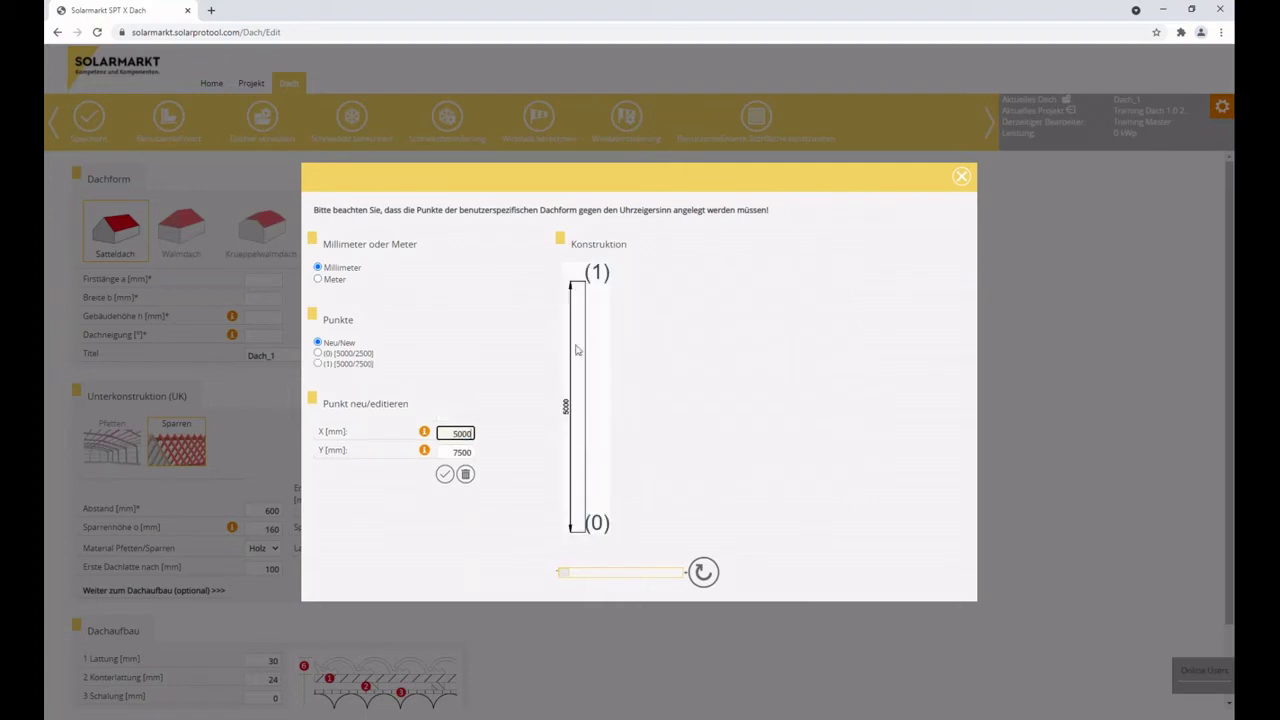
double_click(452, 432)
type("0")
key("Return")
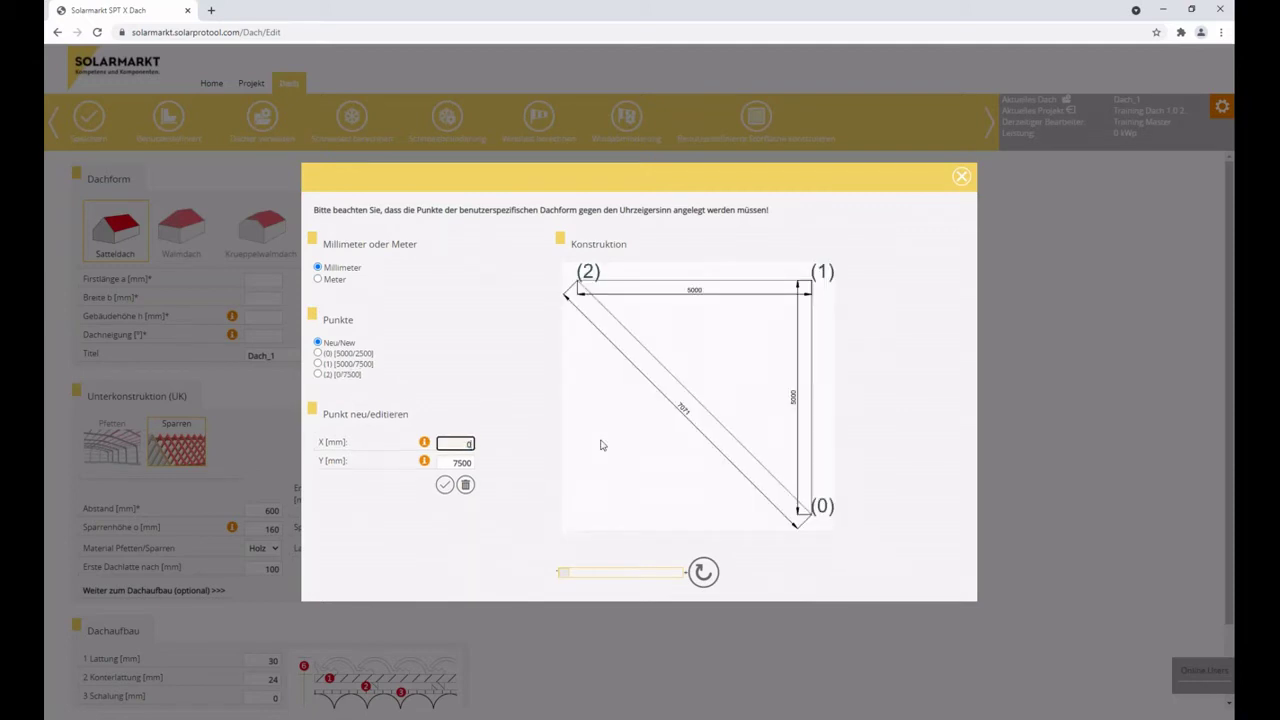
key("Tab")
type("0")
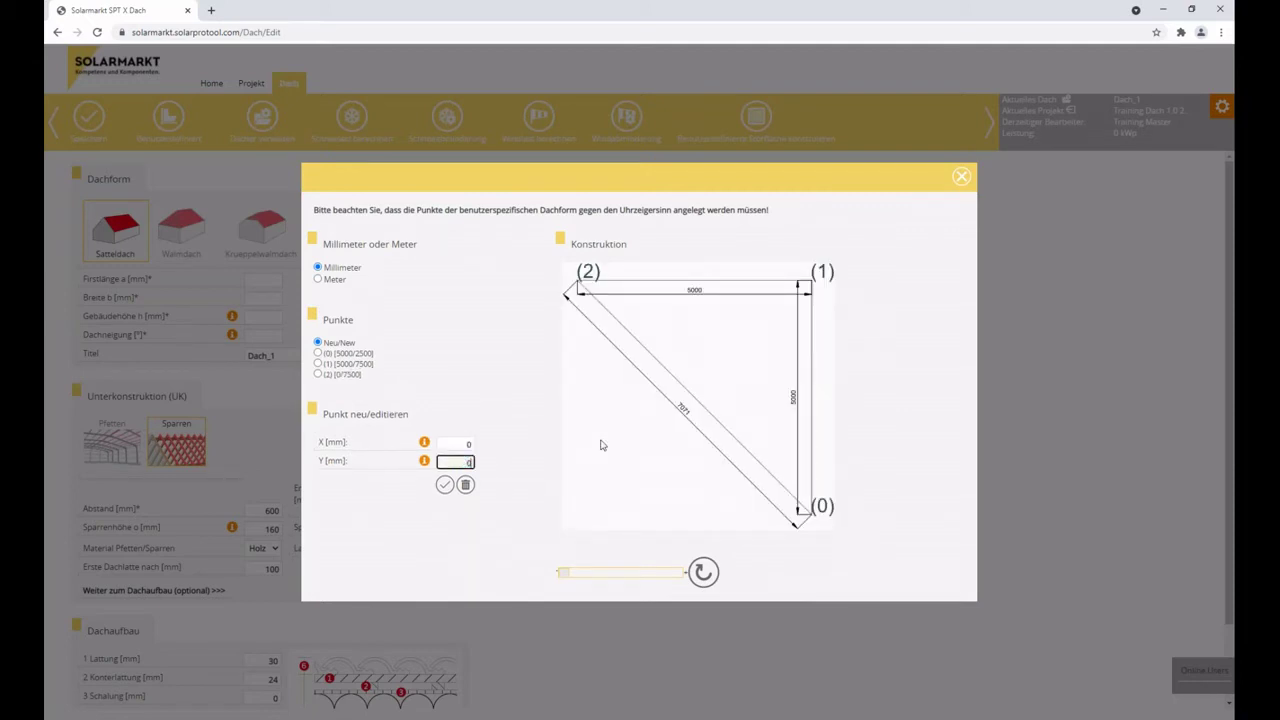
key("Return")
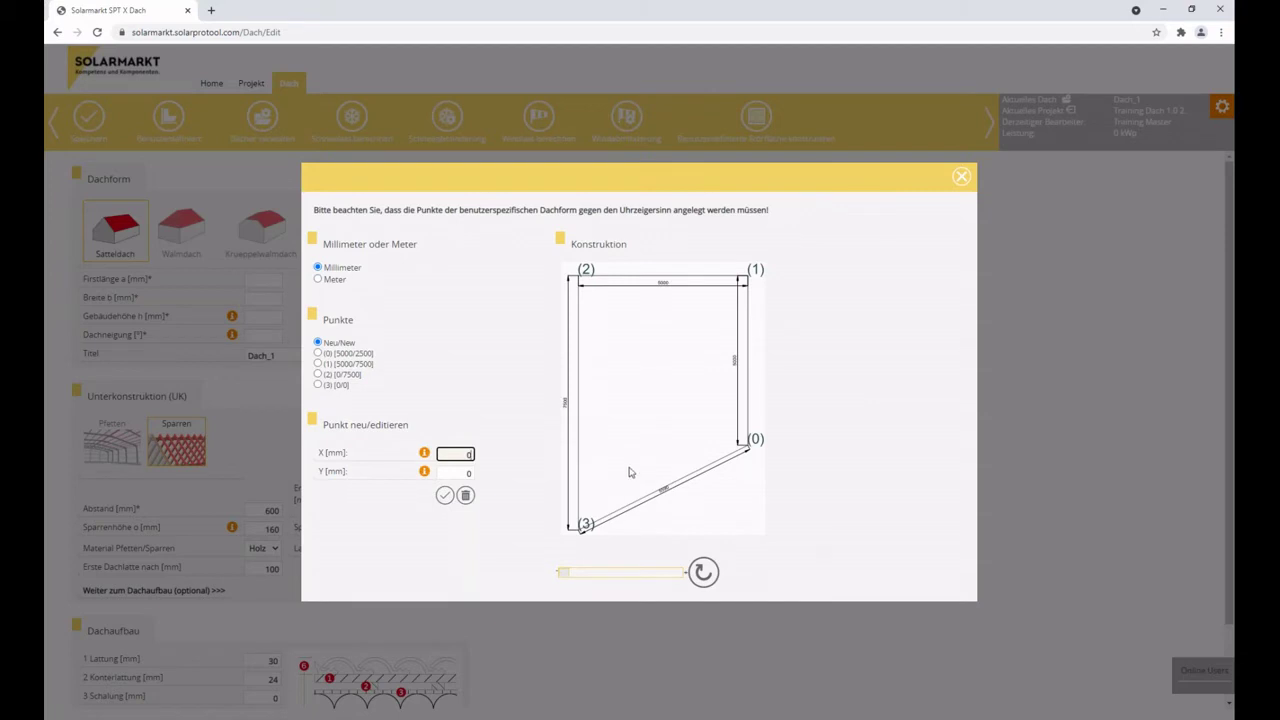
Add point 2500/0, then replace the mistaken 2500/500 point with 2500/2500.
type("2500")
key("Tab")
key("Return")
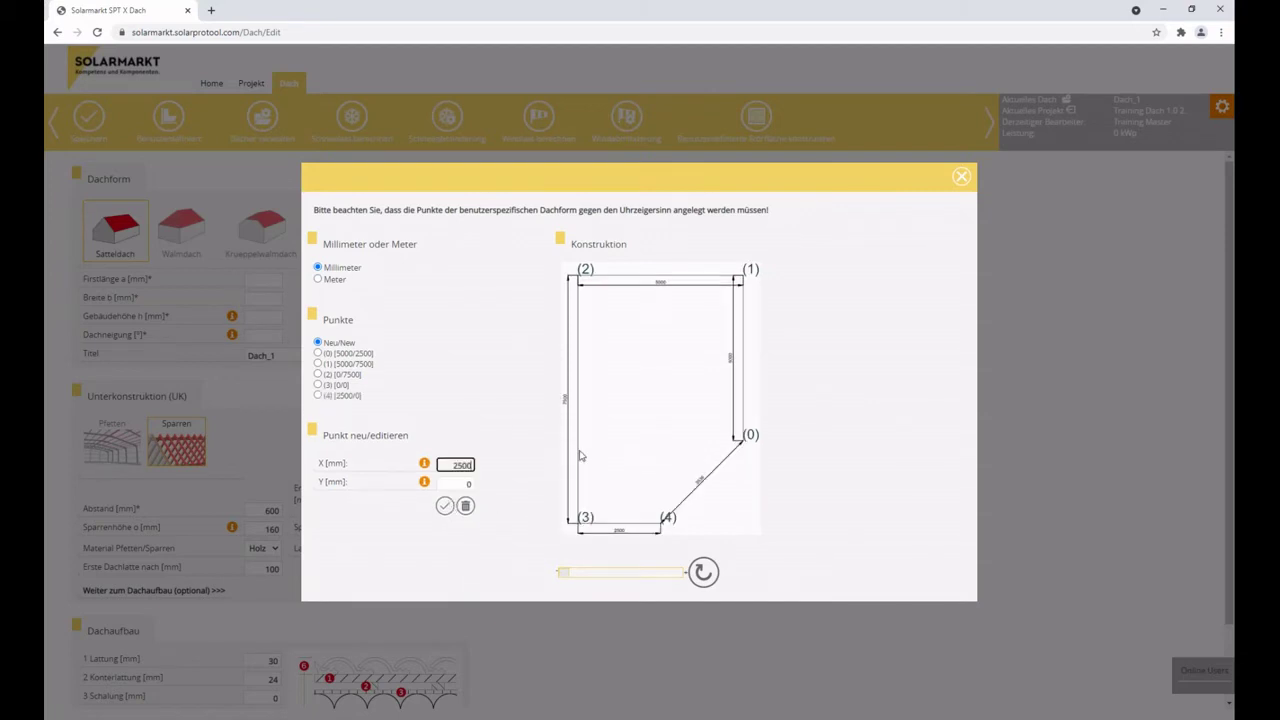
type("500")
key("Return")
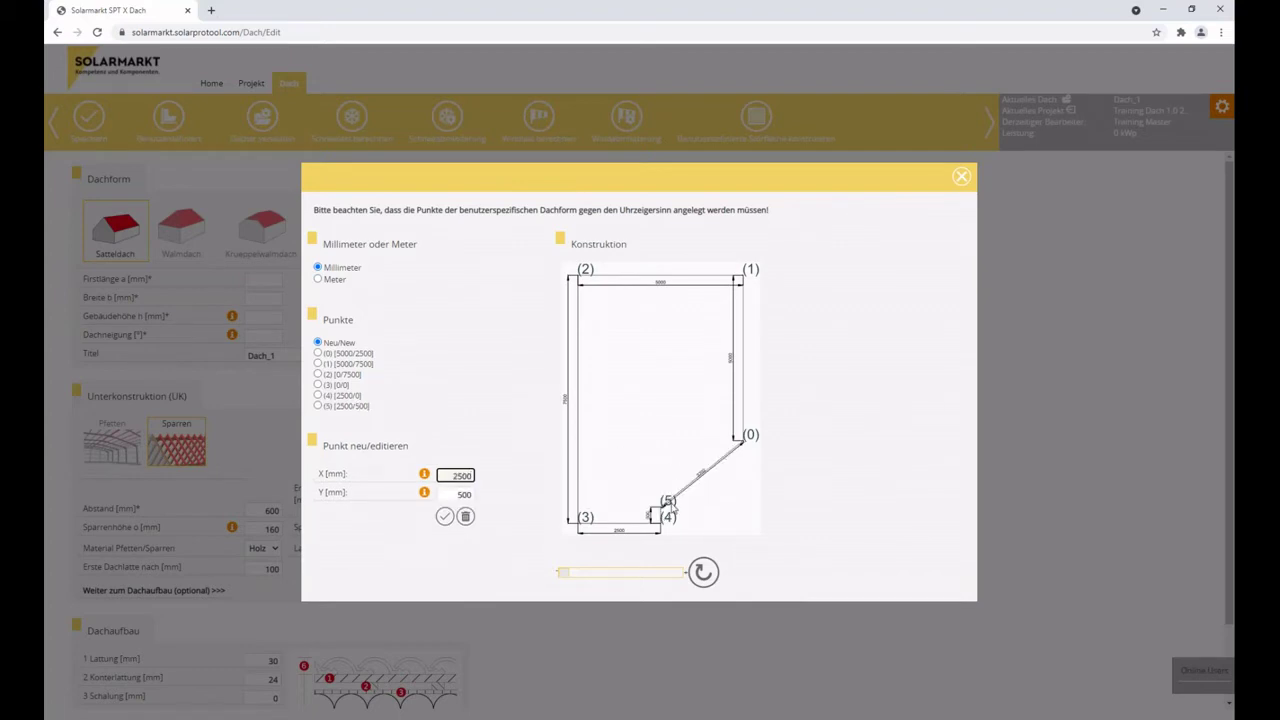
left_click(318, 405)
left_click(465, 516)
left_click(450, 482)
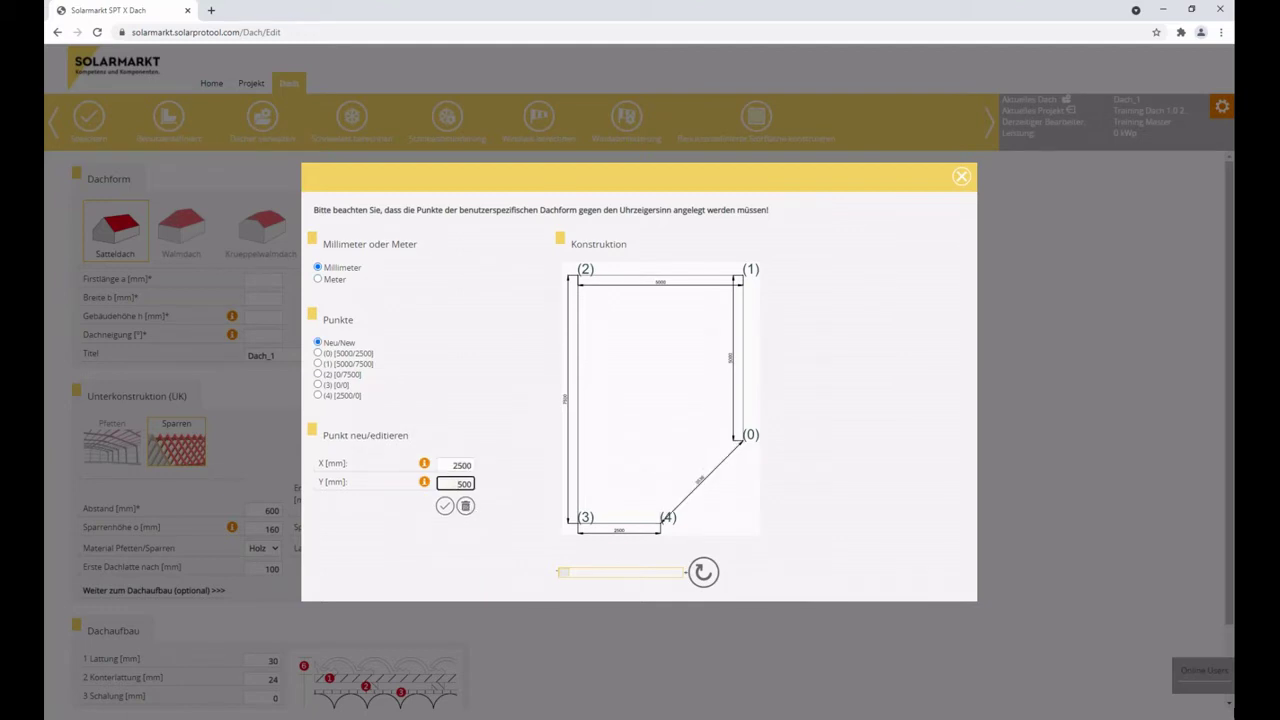
type("02")
key("Return")
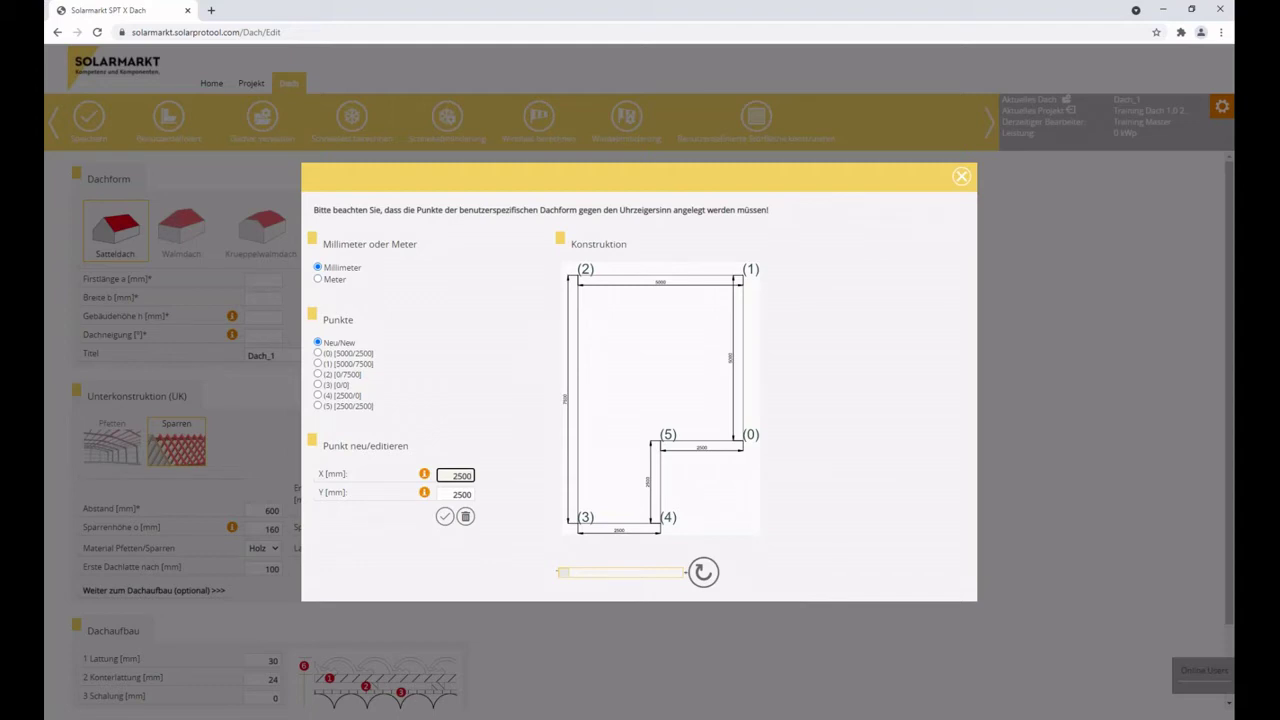
Delete points 0 through 5 from the Punkte list, then close the custom roof shape dialog.
left_click(317, 353)
left_click(466, 518)
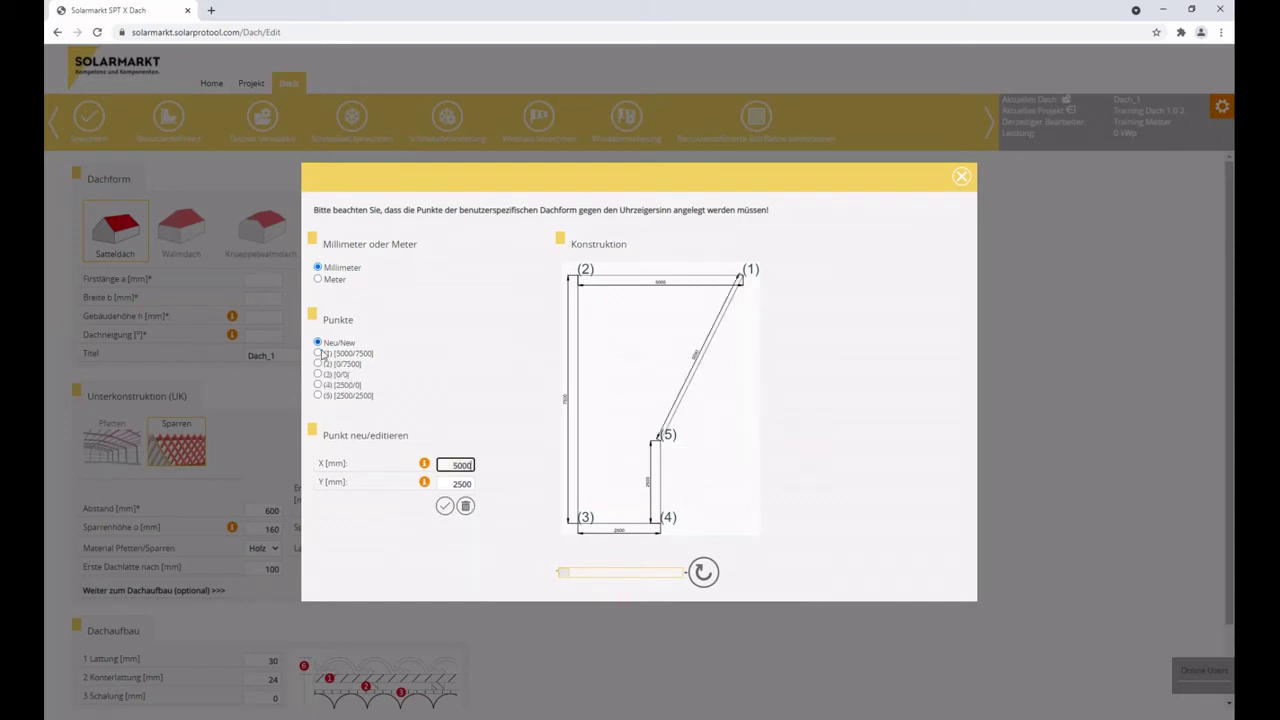
left_click(466, 507)
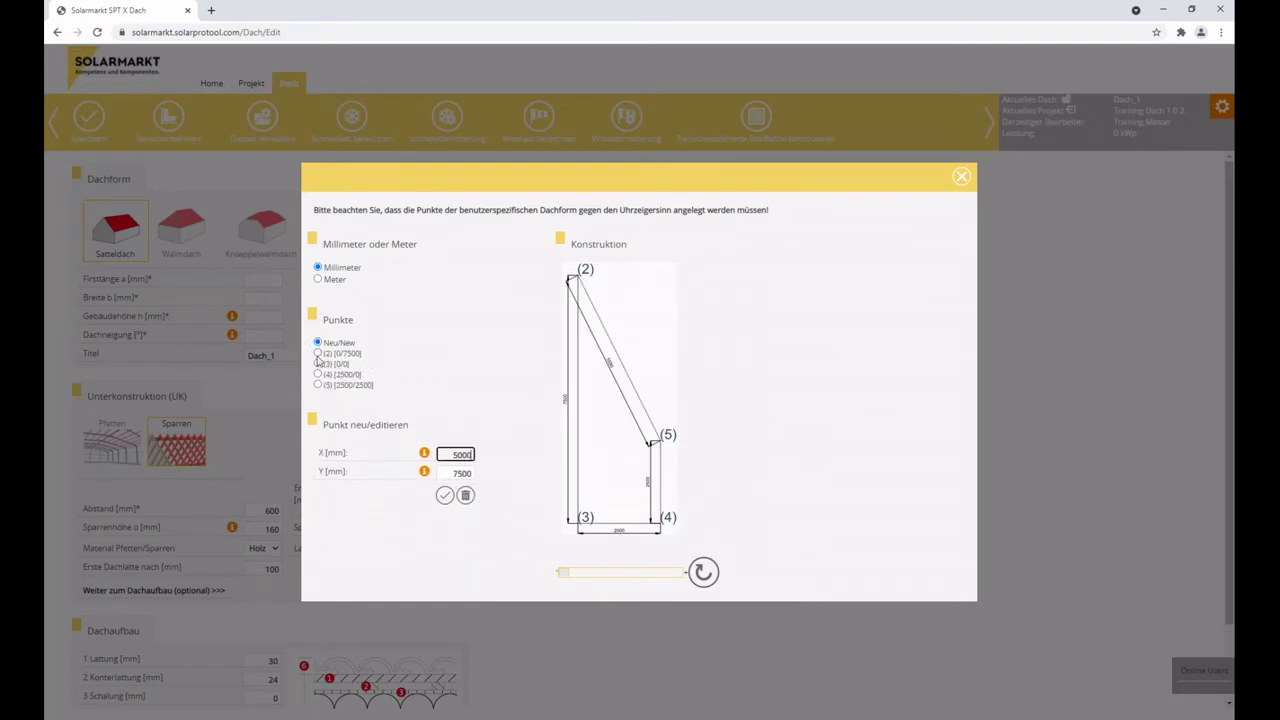
left_click(466, 496)
left_click(318, 353)
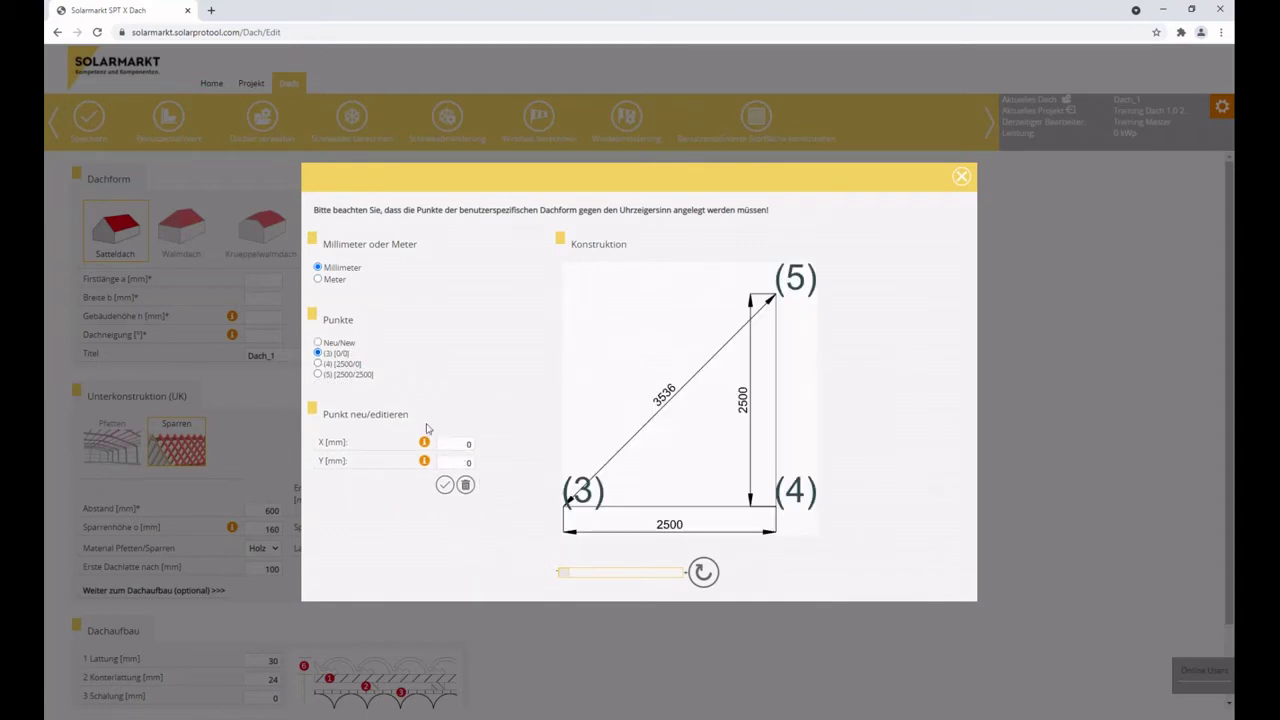
left_click(466, 485)
left_click(318, 354)
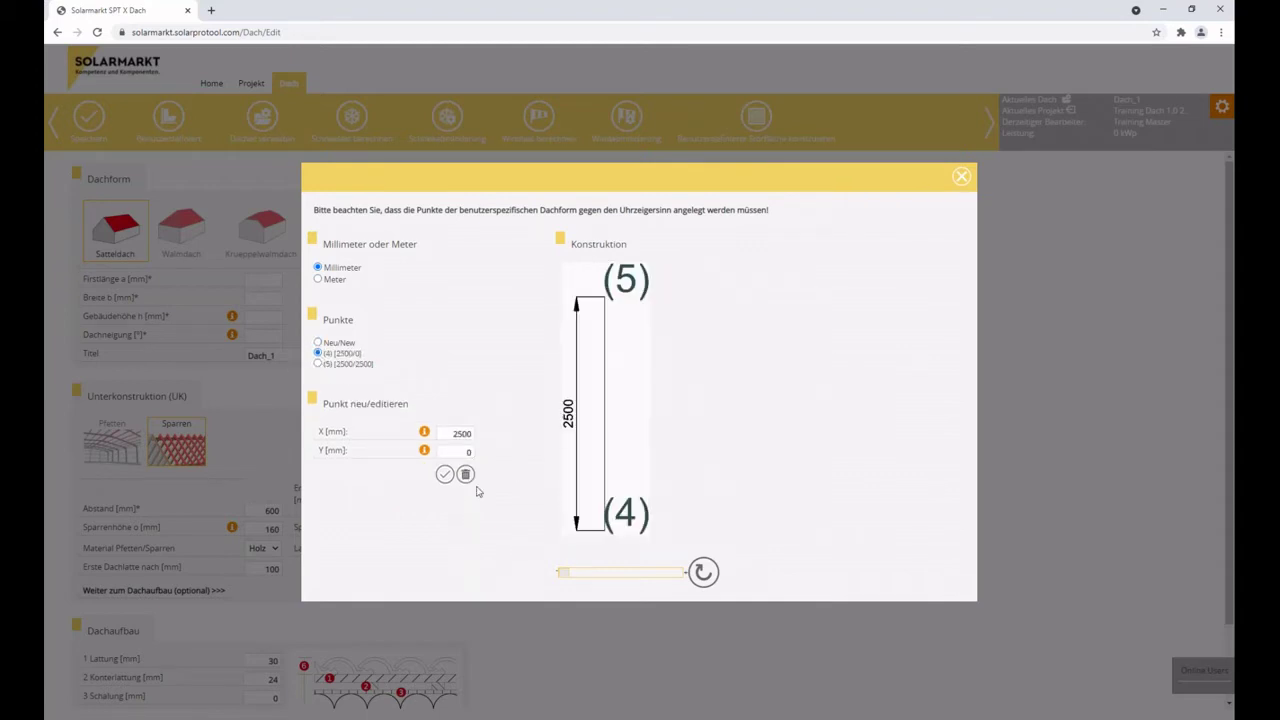
left_click(465, 474)
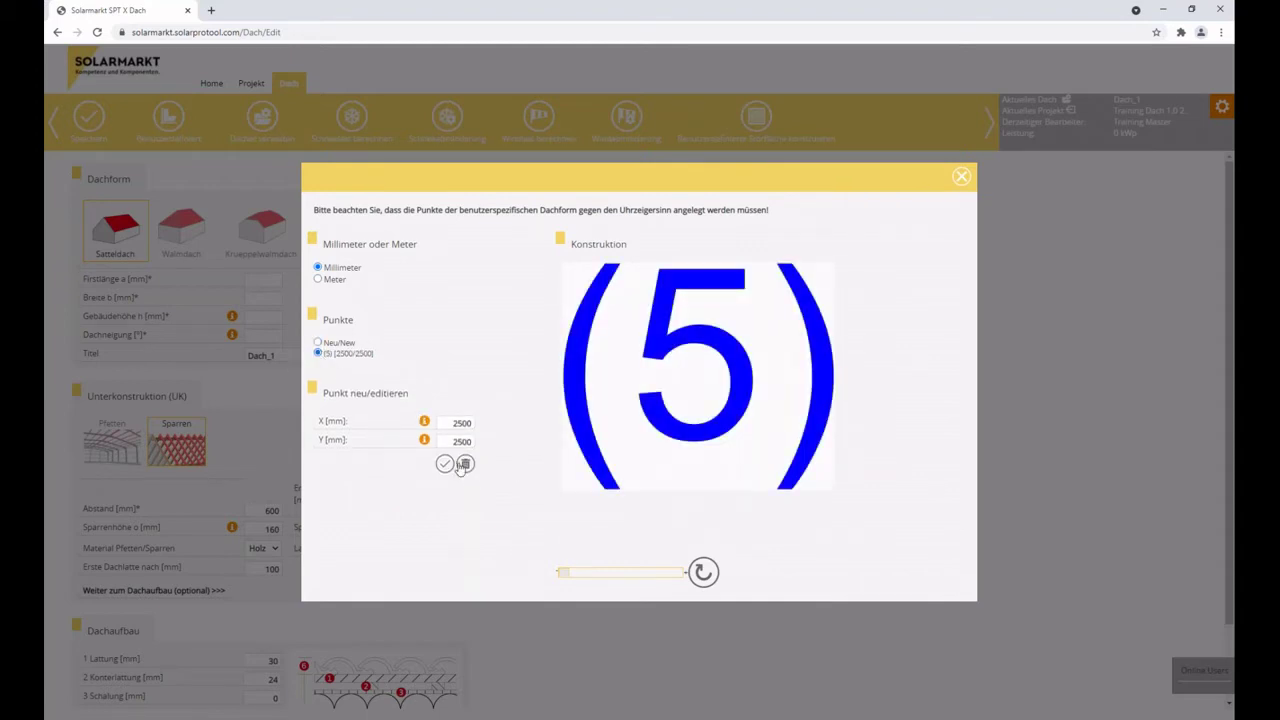
left_click(465, 463)
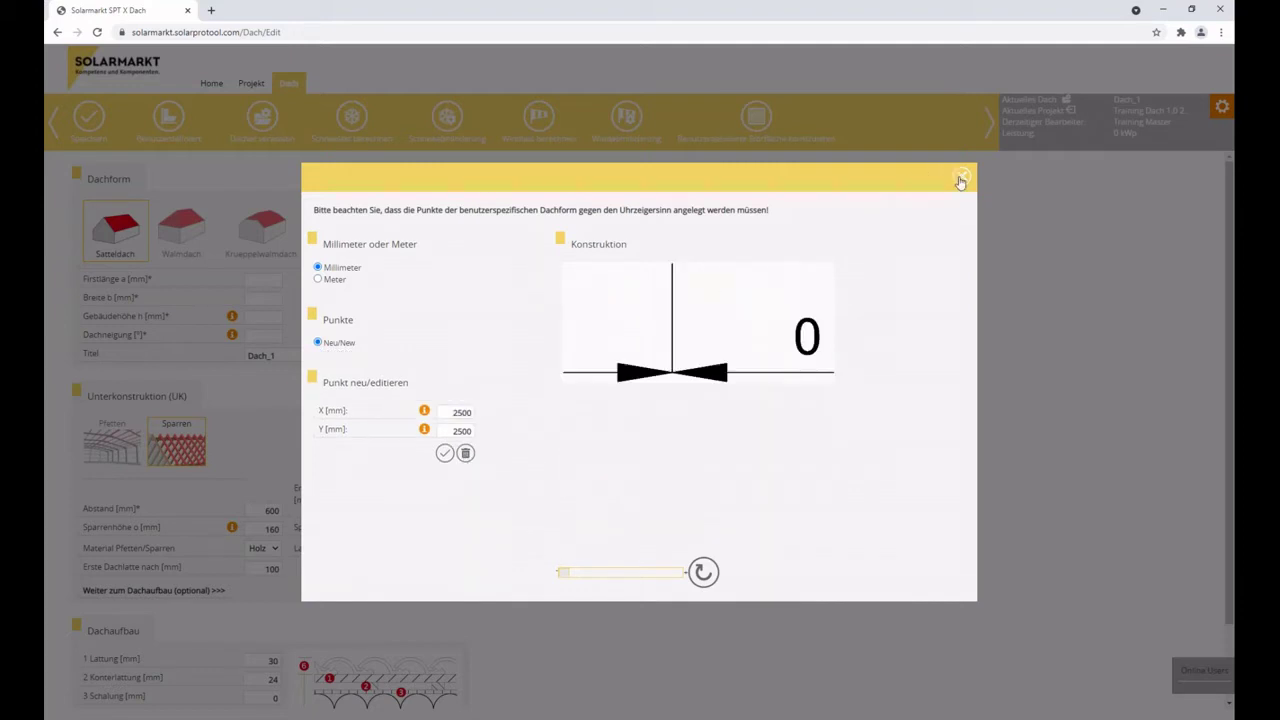
left_click(959, 180)
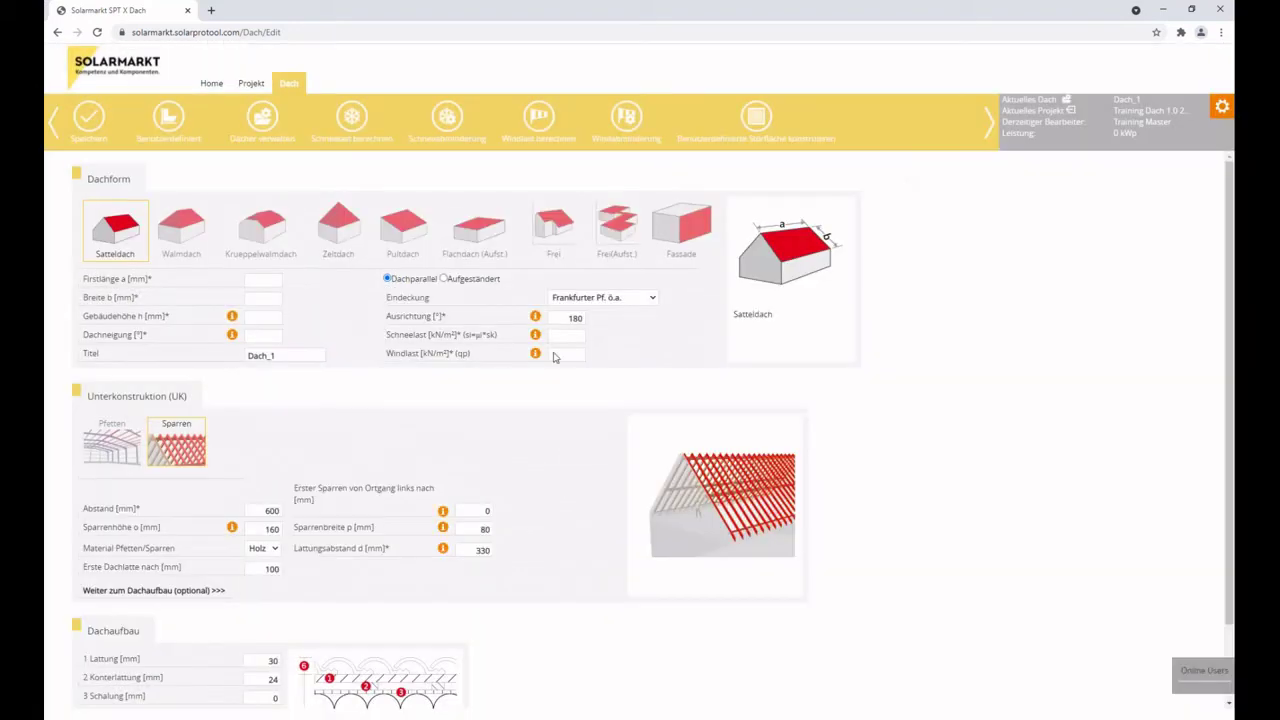
left_click(264, 118)
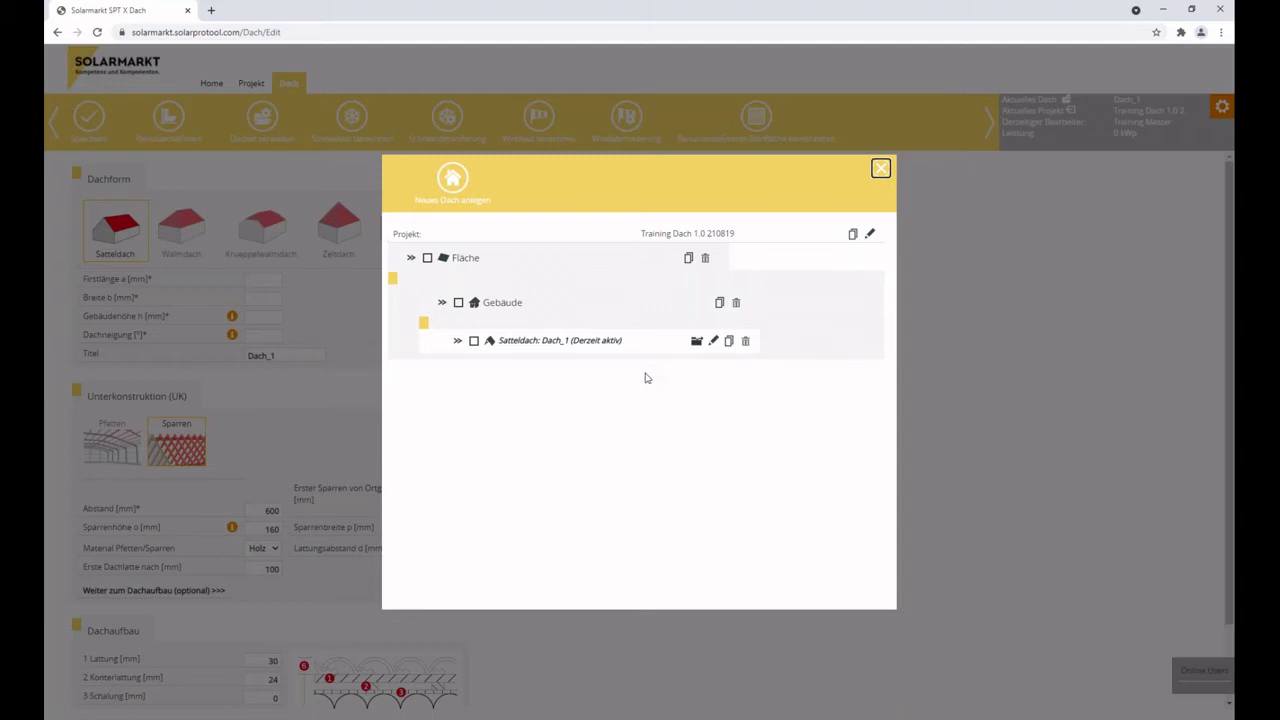
left_click(881, 174)
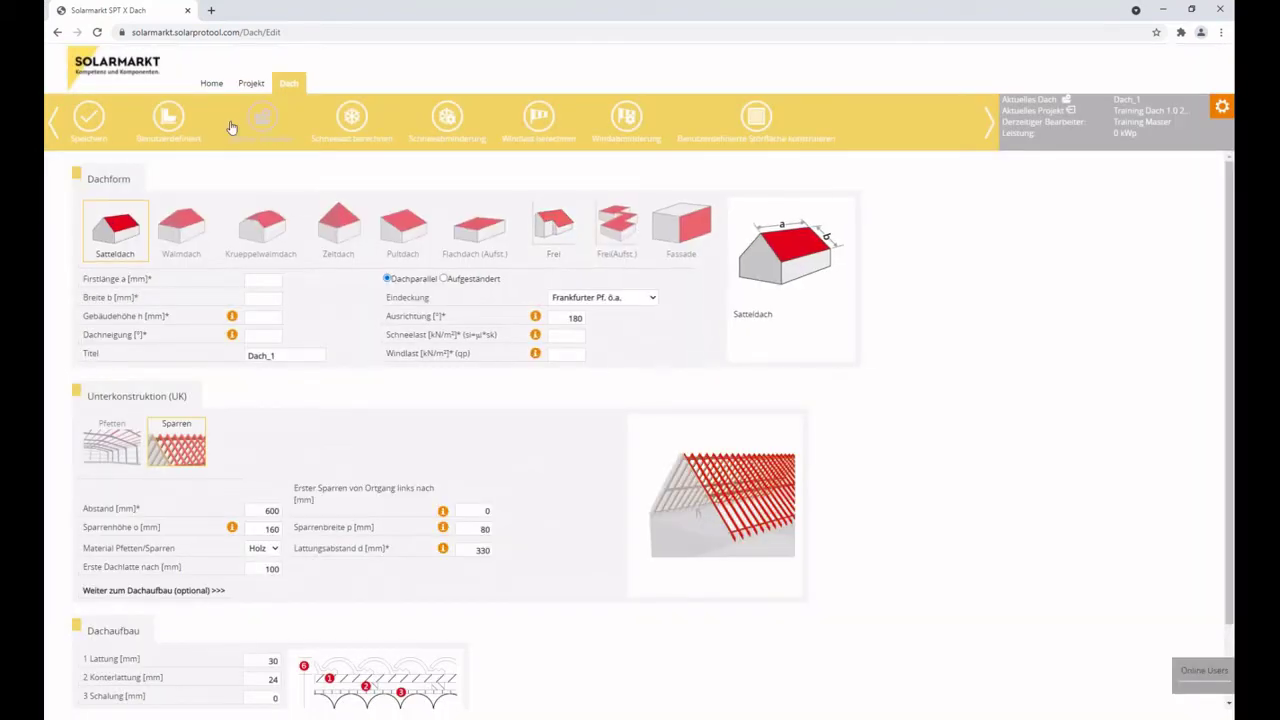
left_click(353, 117)
key("Escape")
left_click(565, 336)
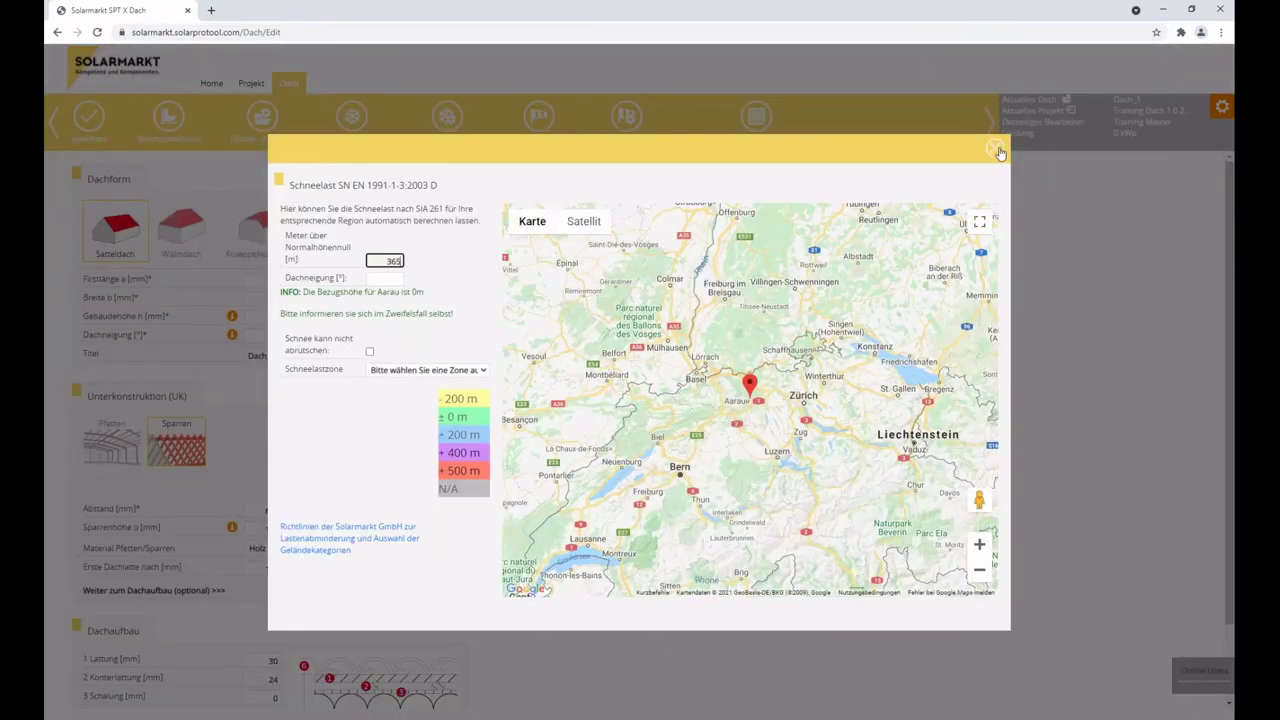
left_click(997, 149)
left_click(351, 117)
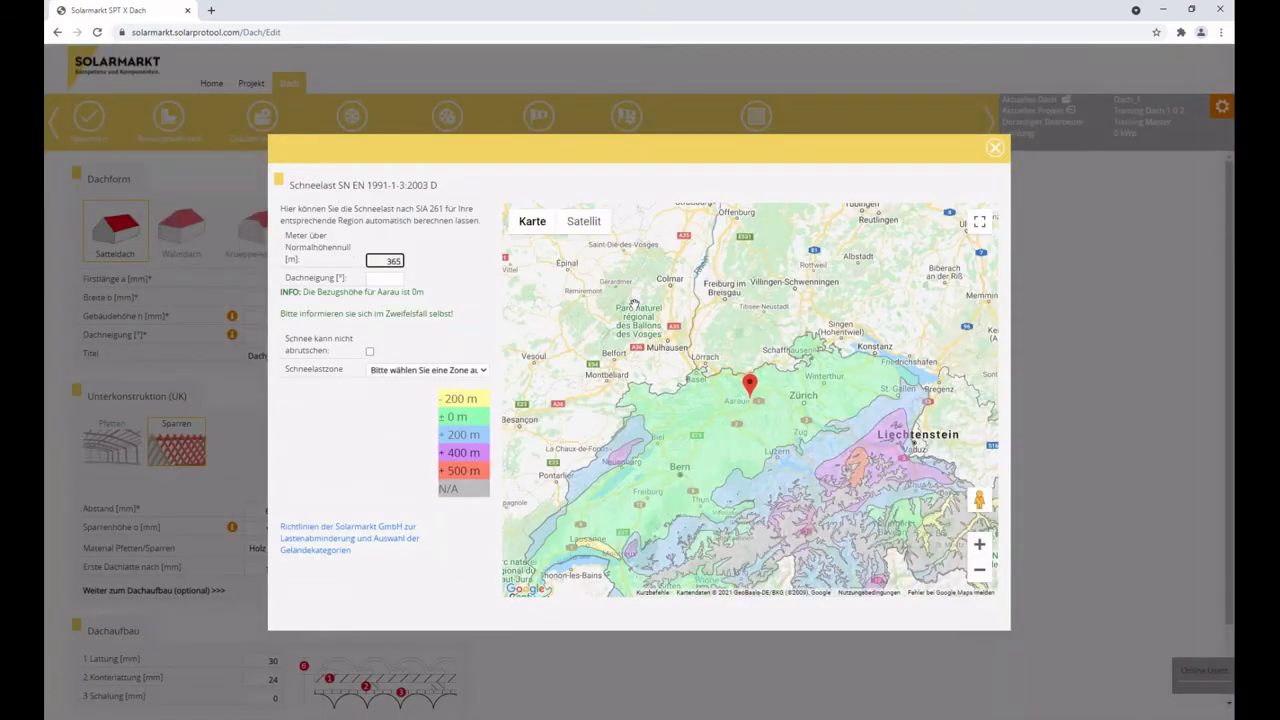
left_click(995, 149)
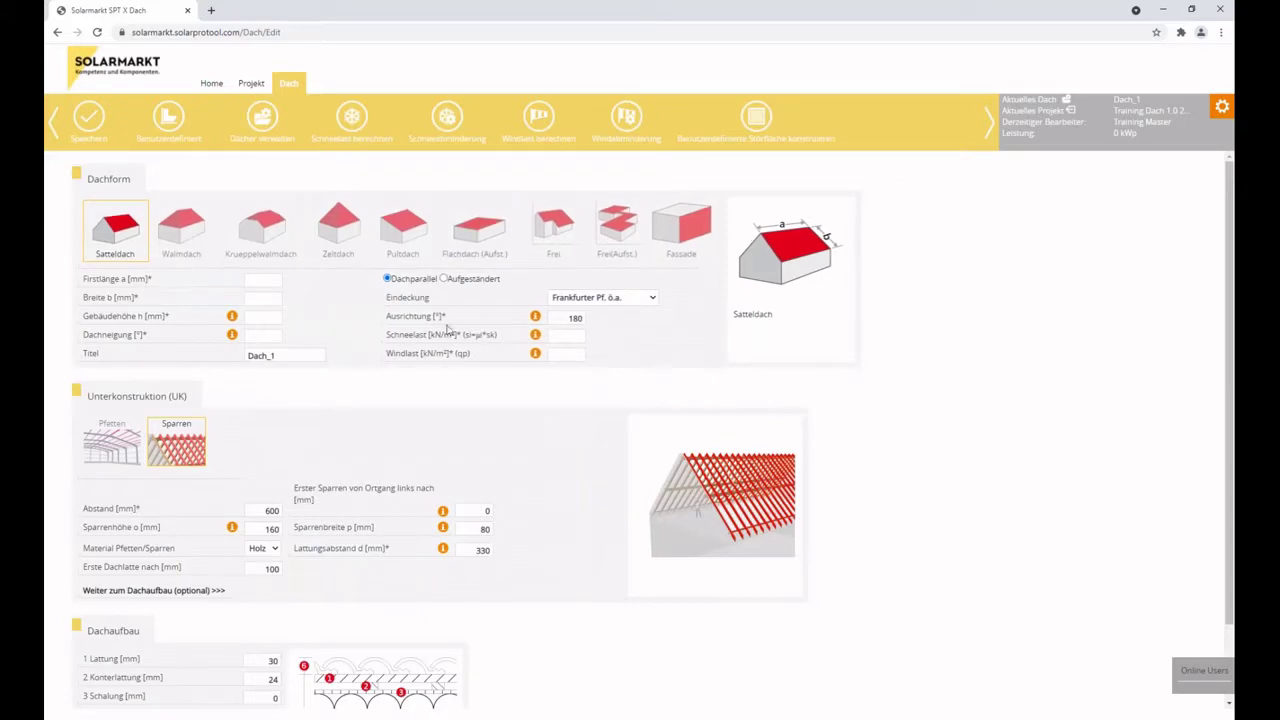
left_click(575, 334)
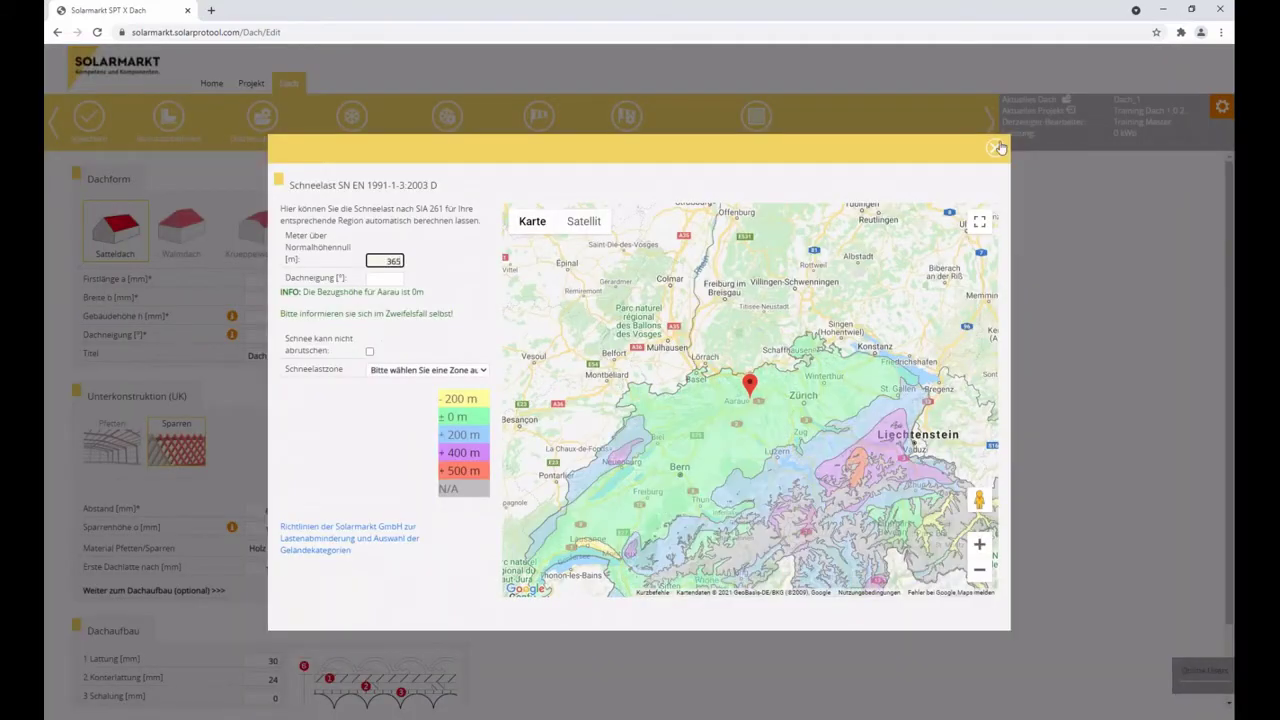
left_click(998, 148)
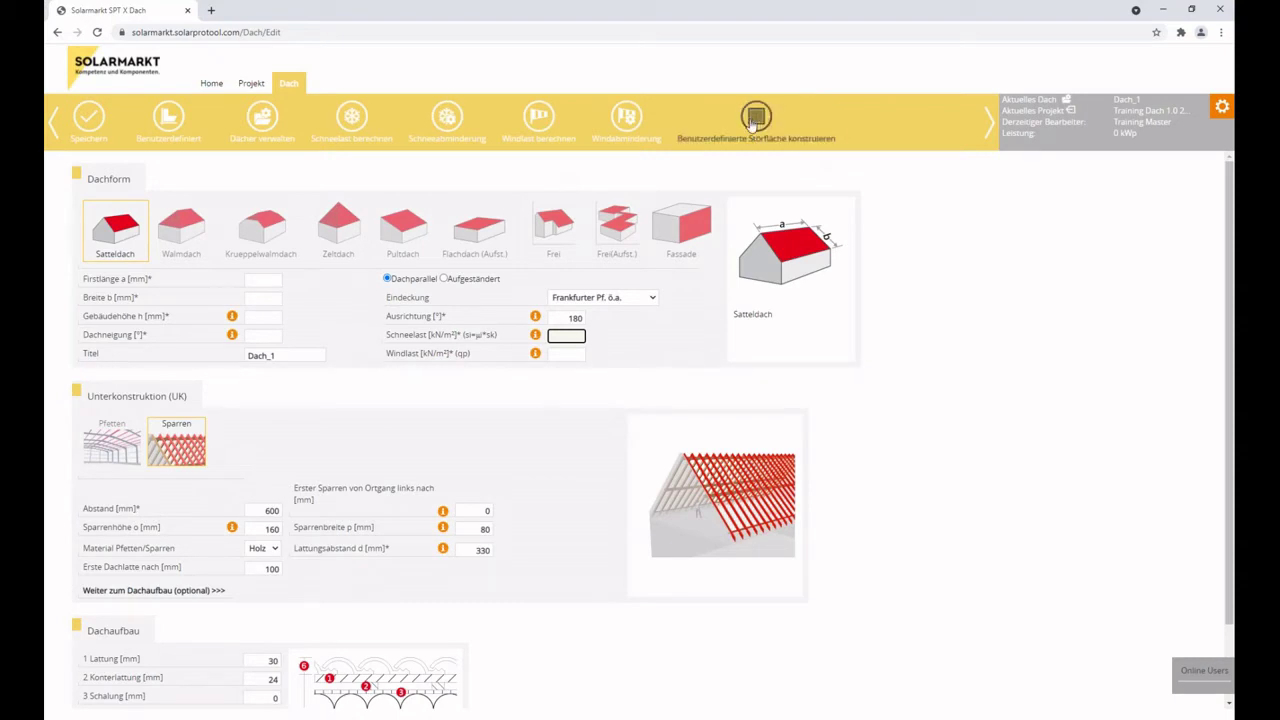
left_click(755, 120)
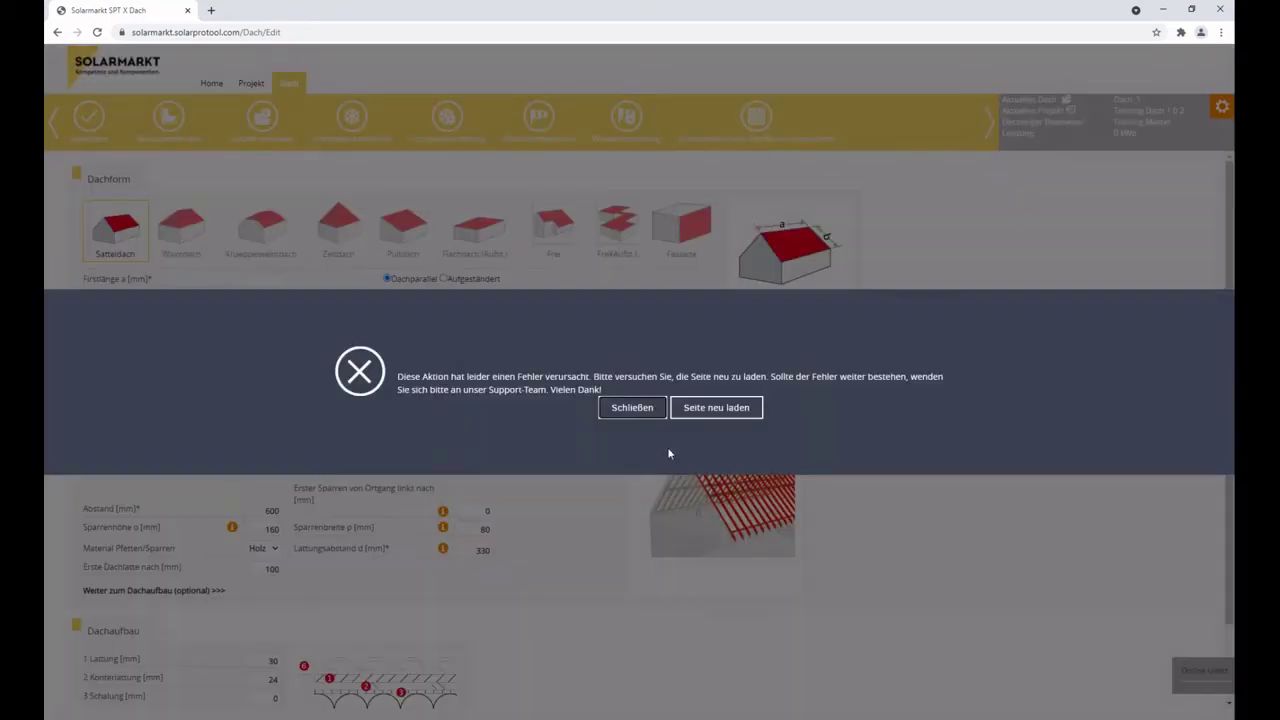
left_click_drag(398, 377, 944, 377)
left_click(716, 407)
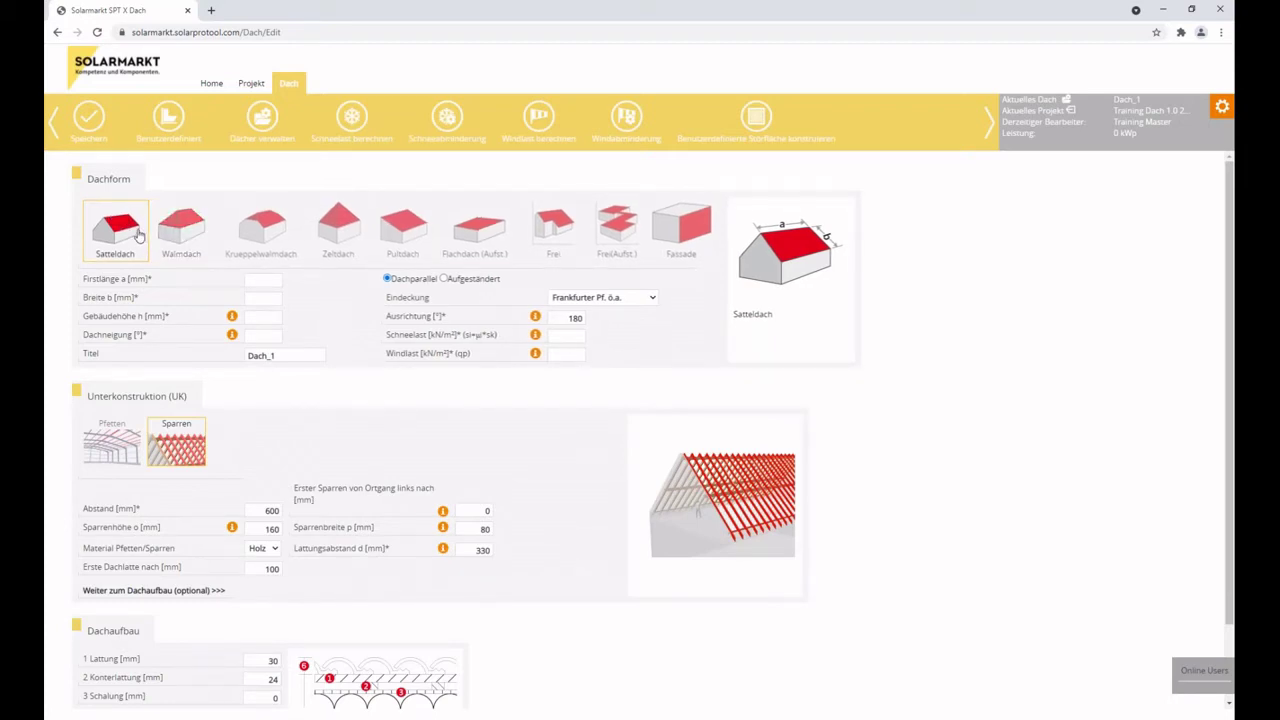
left_click_drag(1003, 98, 1068, 104)
left_click(1067, 103)
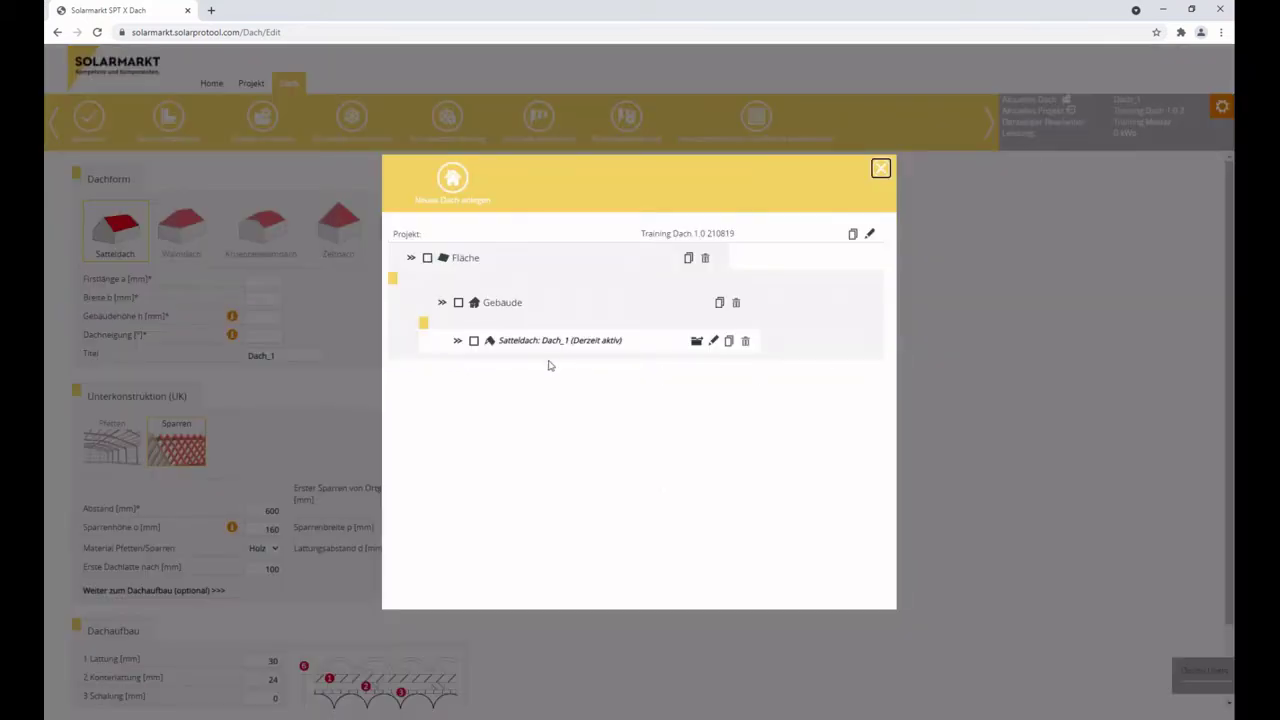
left_click(881, 169)
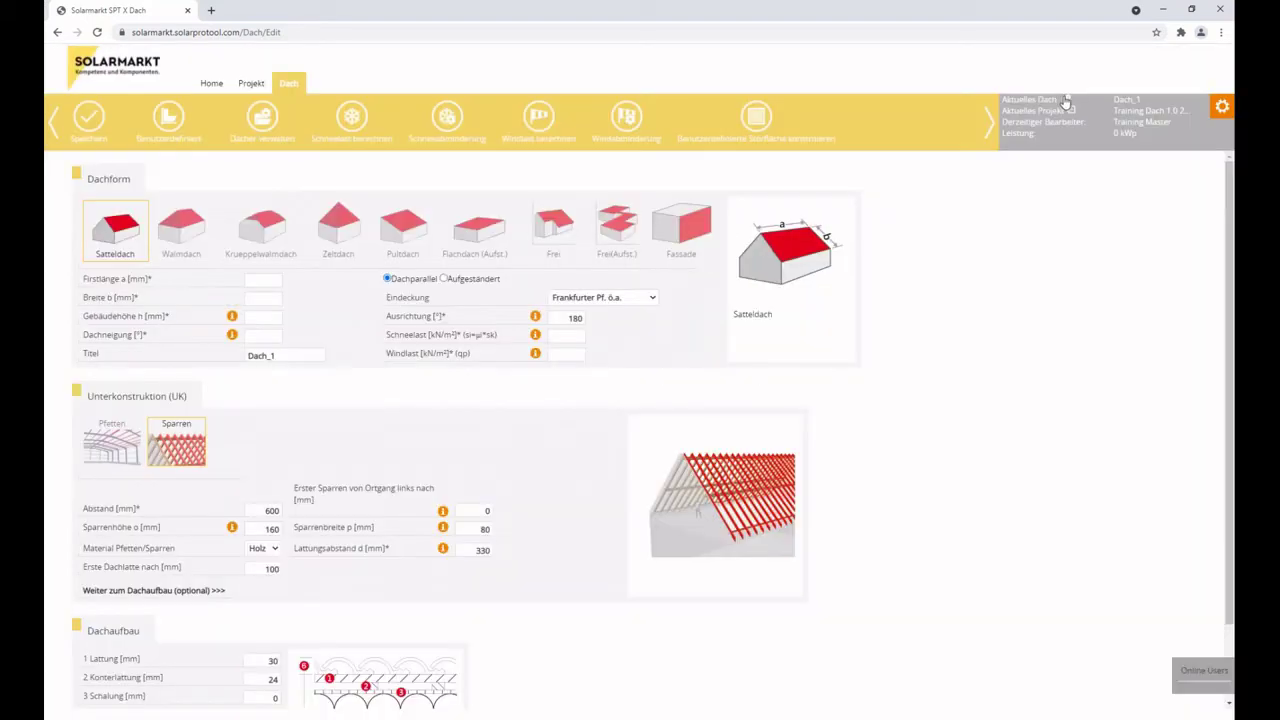
left_click(1067, 103)
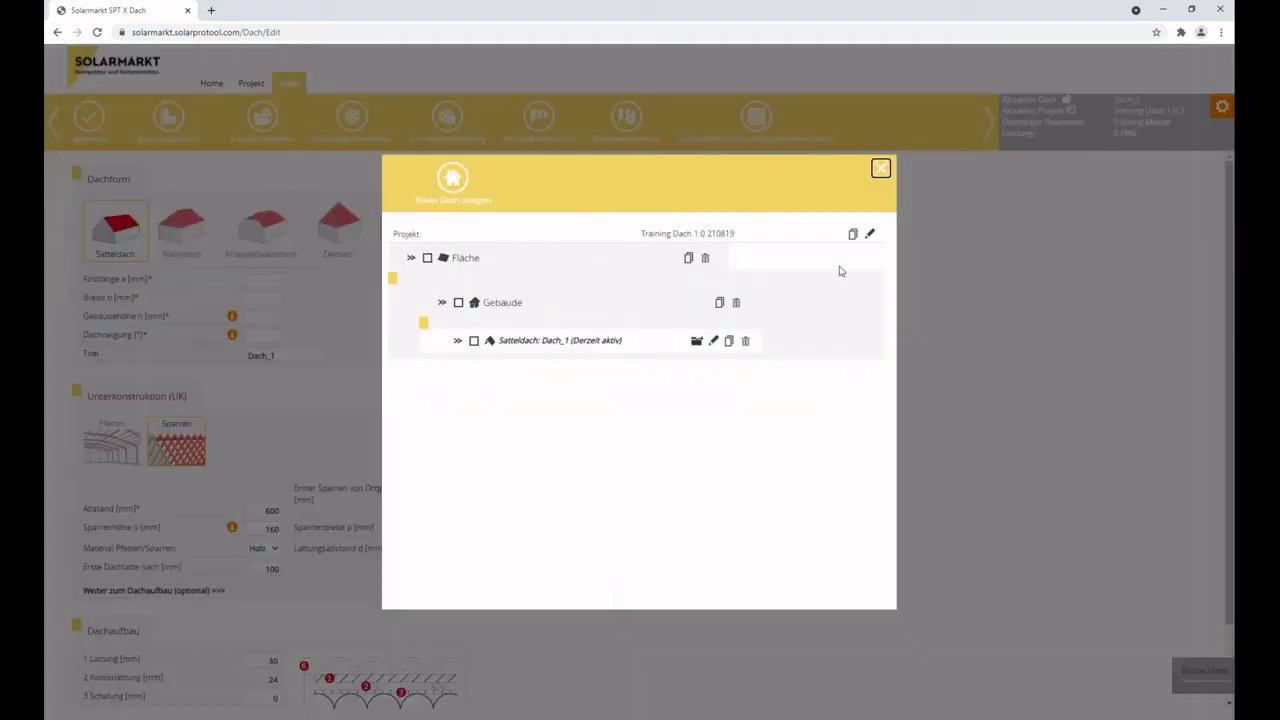
left_click(882, 170)
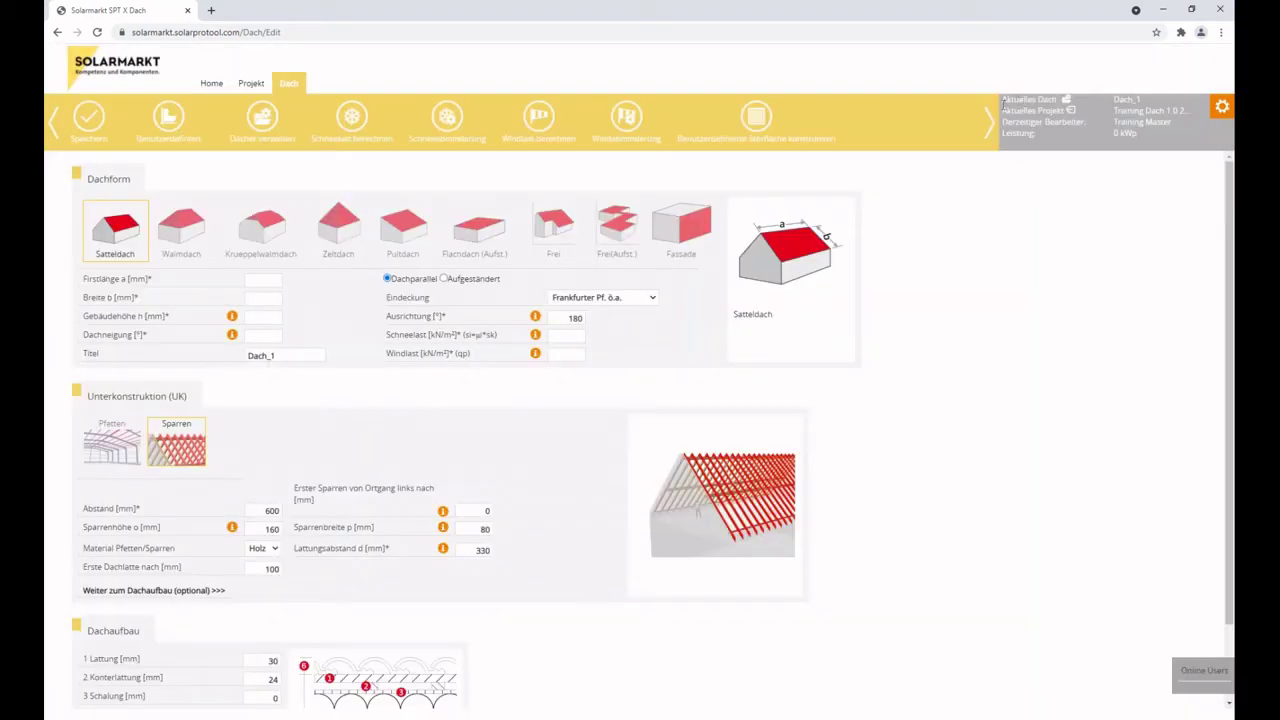
left_click_drag(1002, 110, 1068, 110)
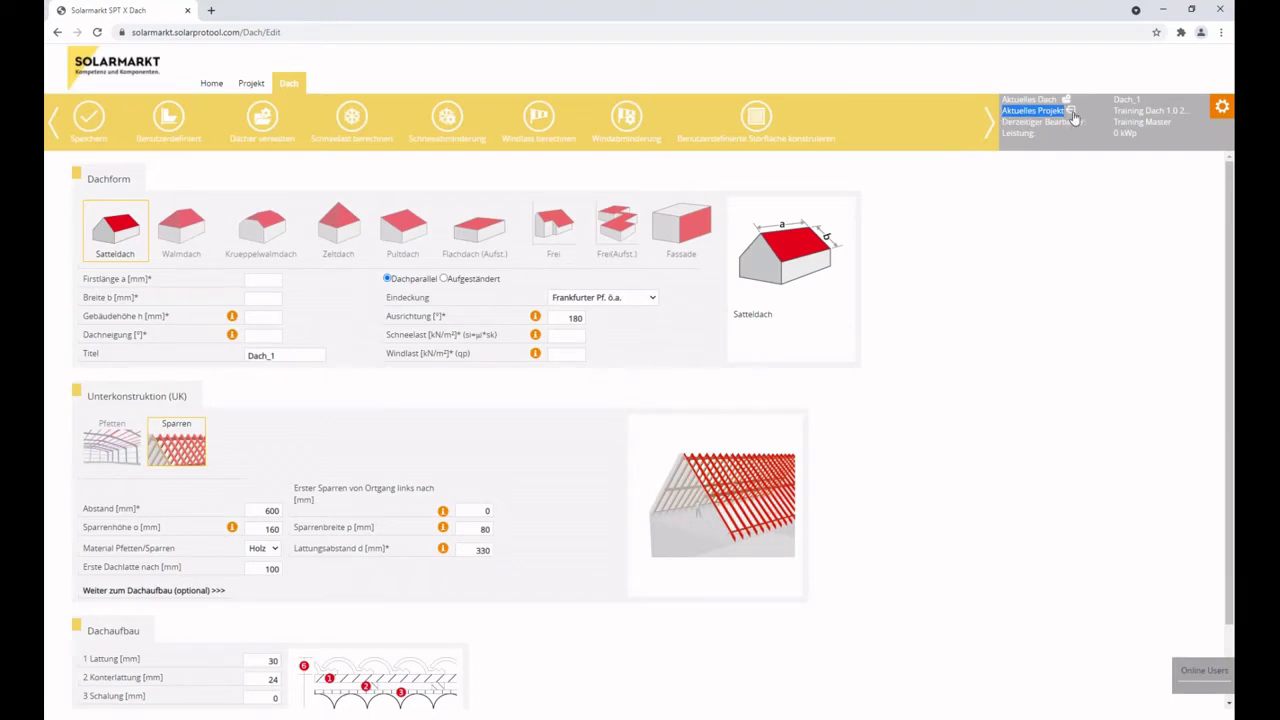
left_click(1072, 117)
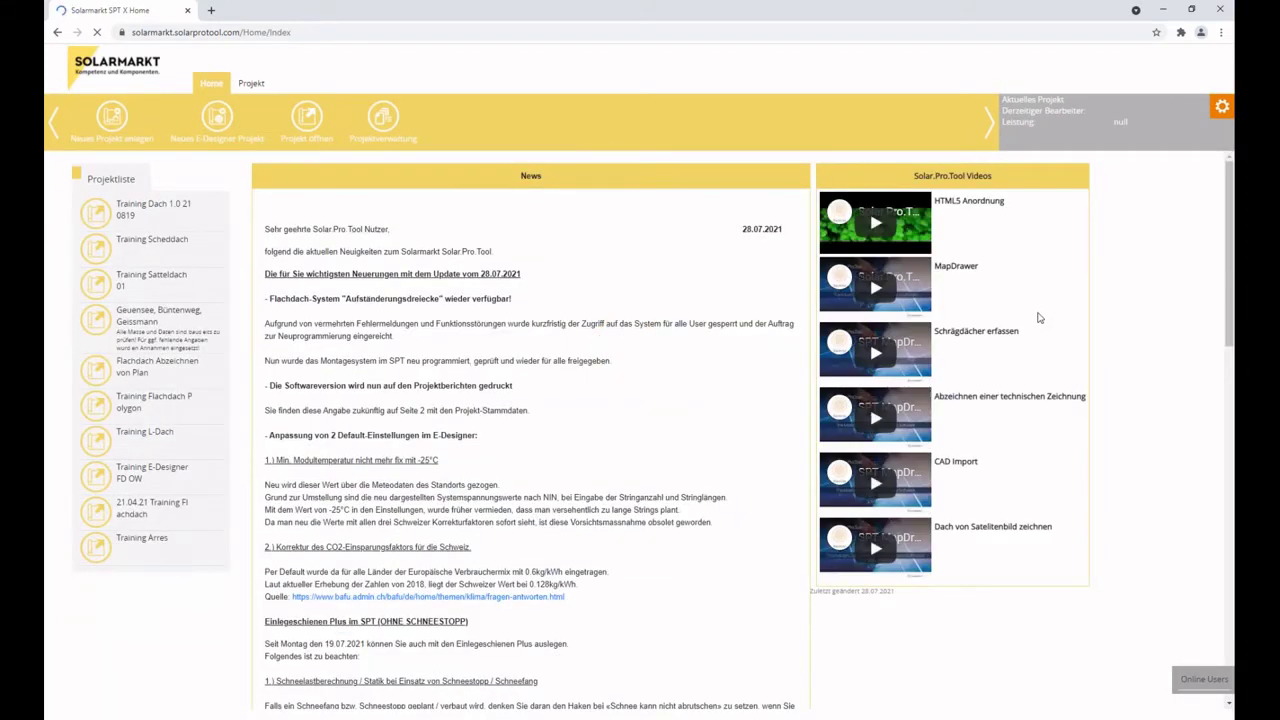
left_click(160, 220)
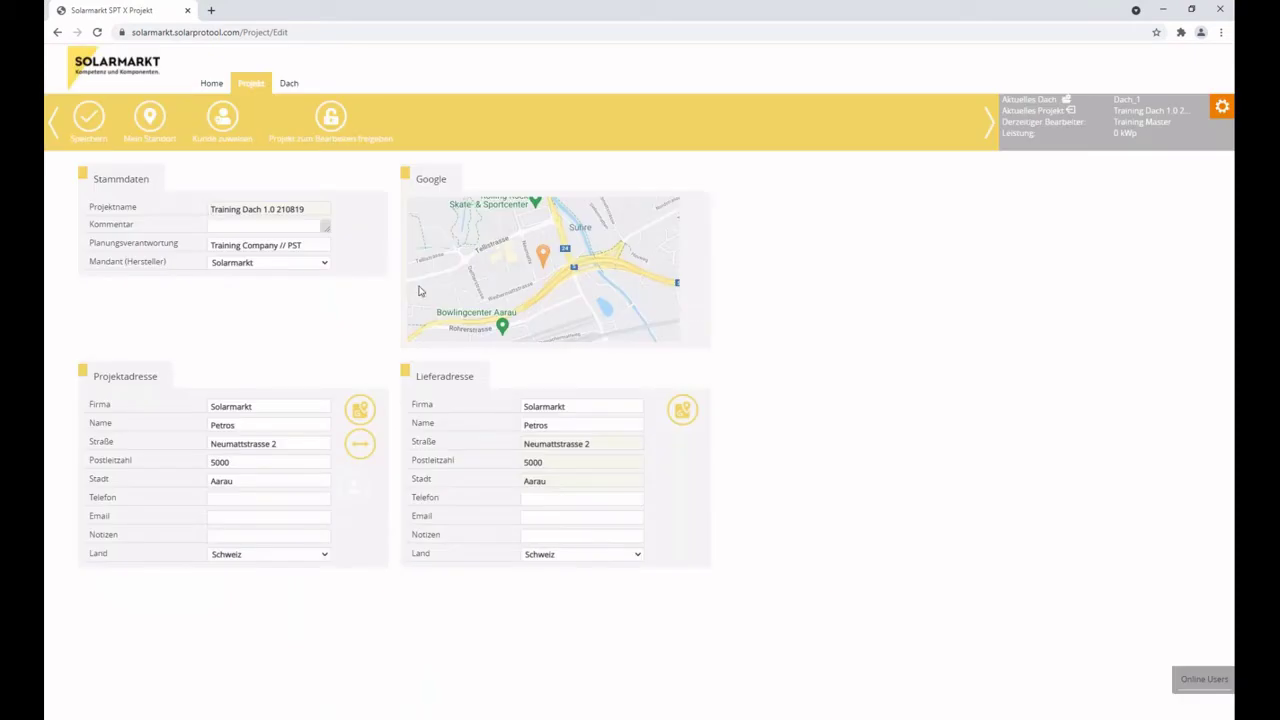
left_click(290, 86)
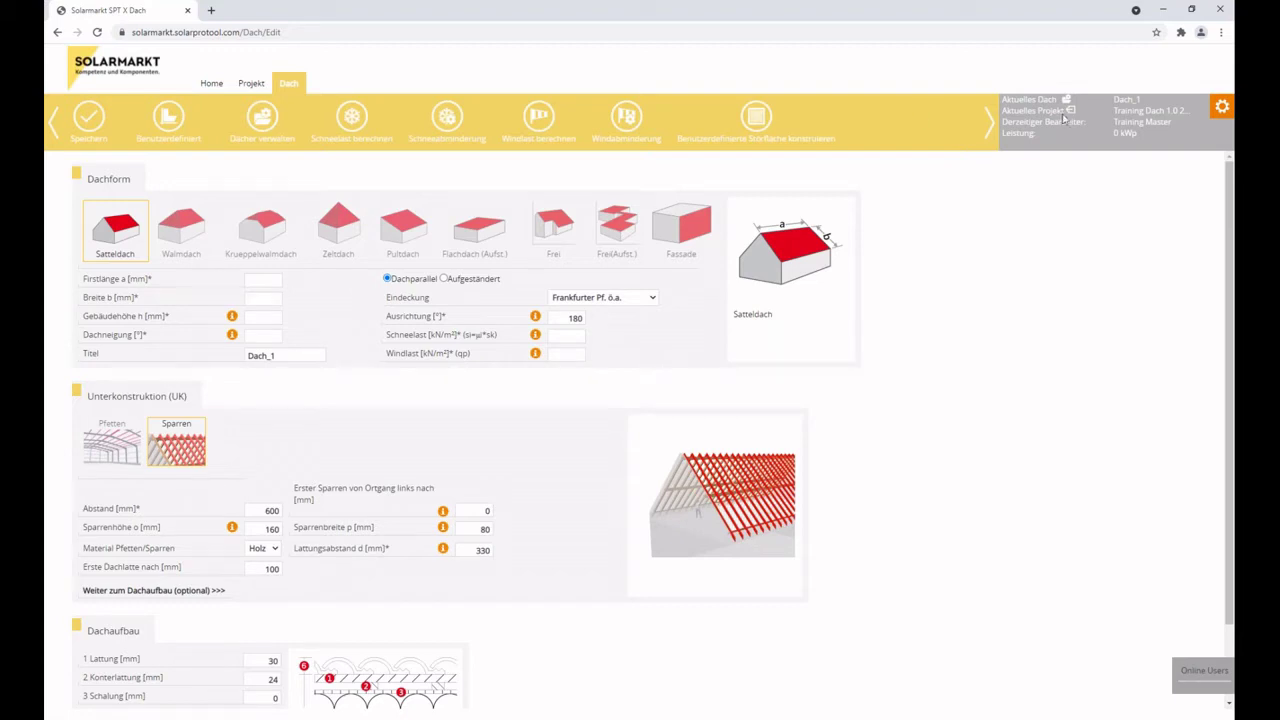
Mark the roof name Dach_1 and copy the Training Dach project link to the clipboard.
left_click_drag(1114, 99, 1146, 200)
left_click(1146, 200)
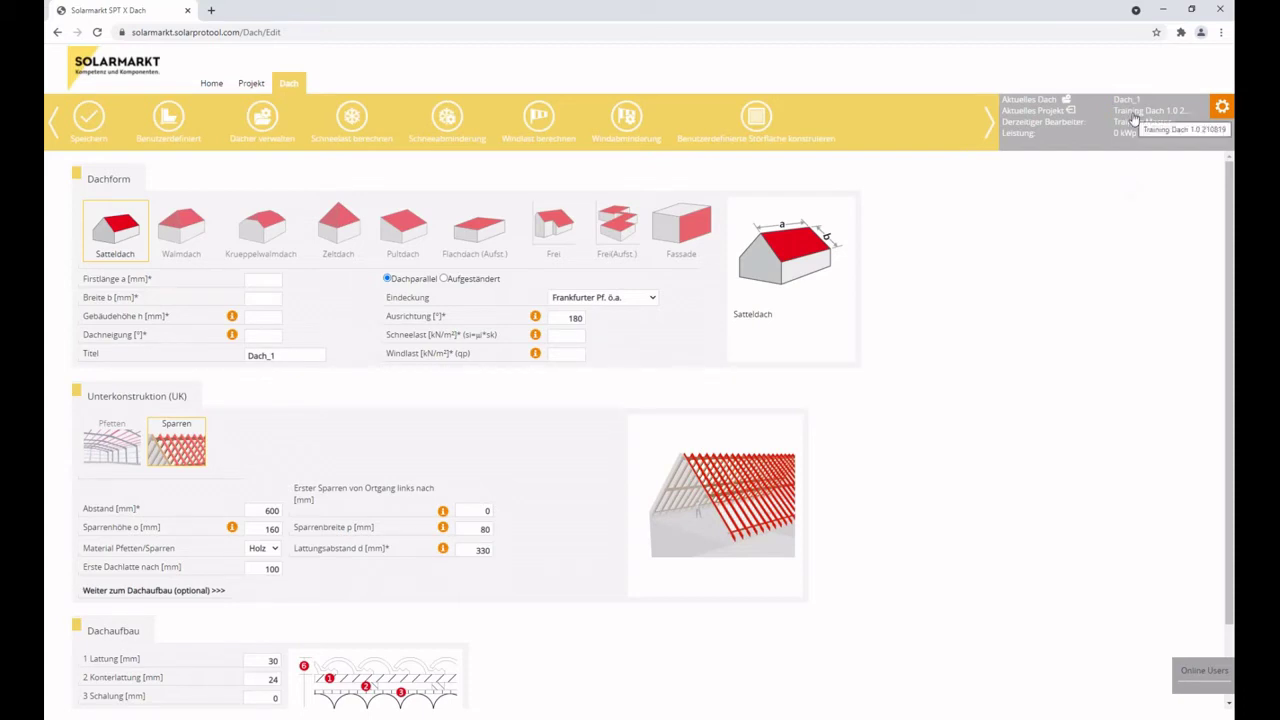
left_click(1134, 118)
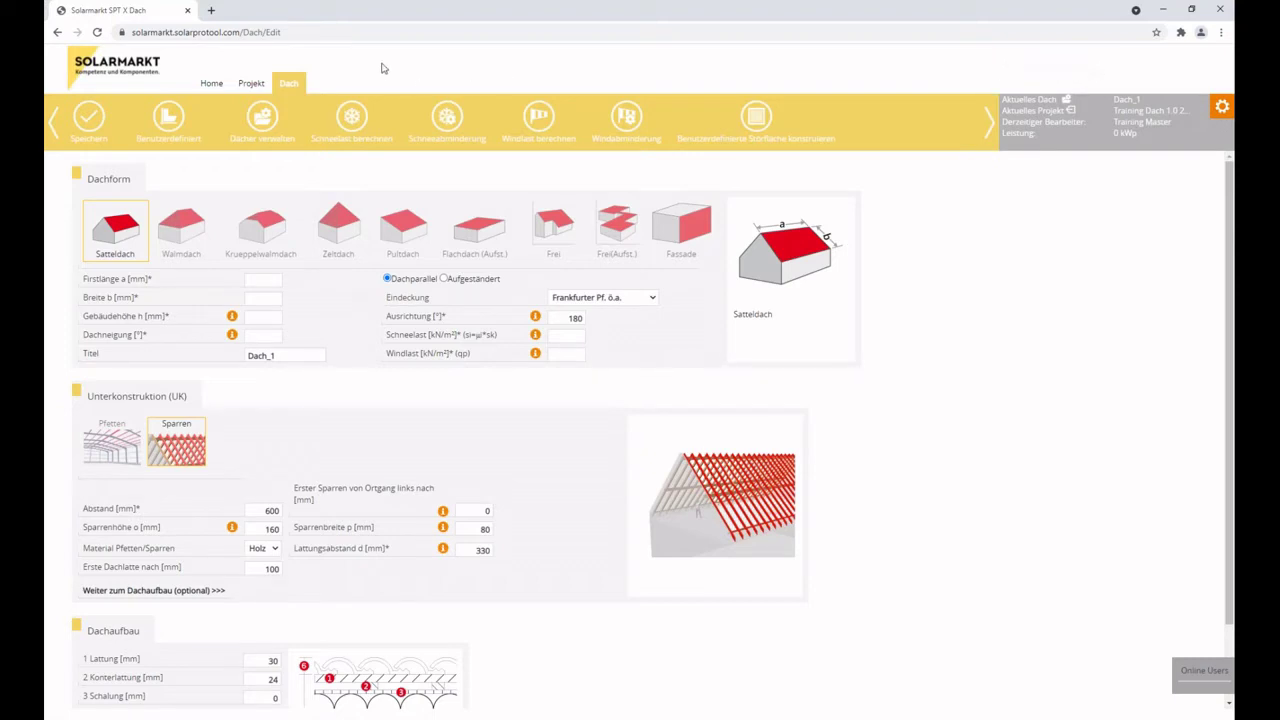
left_click(211, 10)
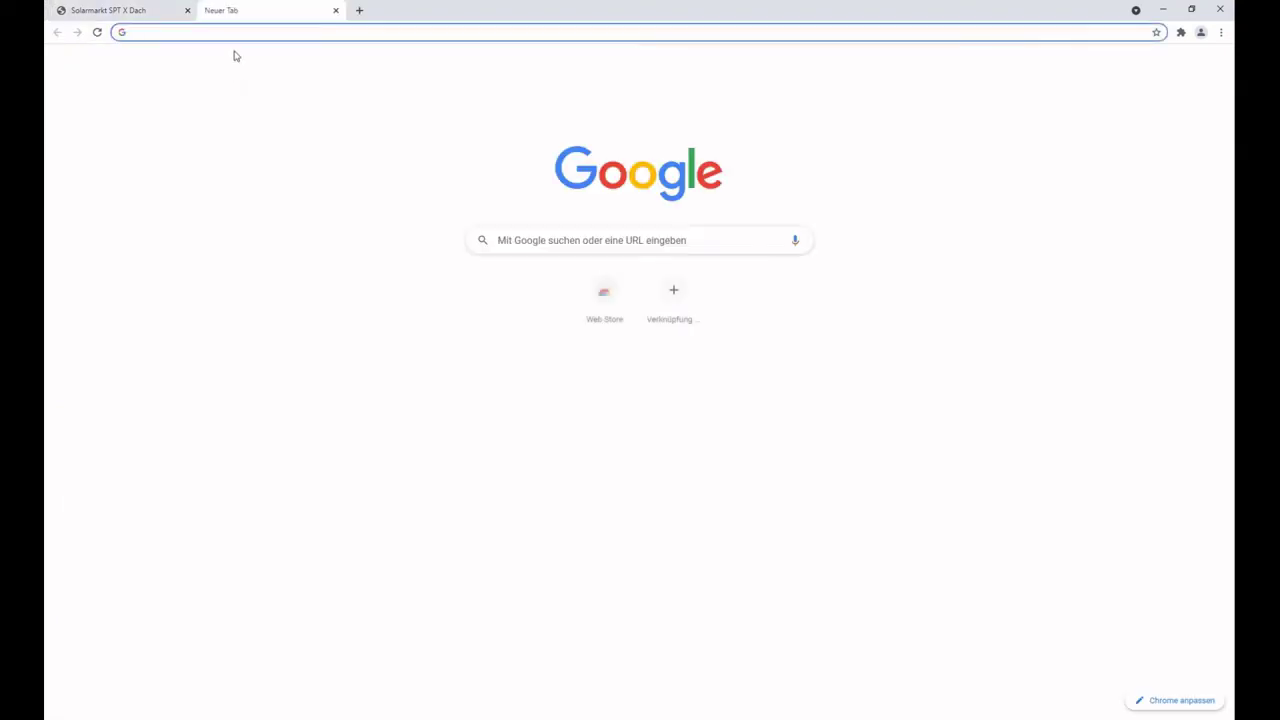
left_click(580, 242)
key("ctrl+v")
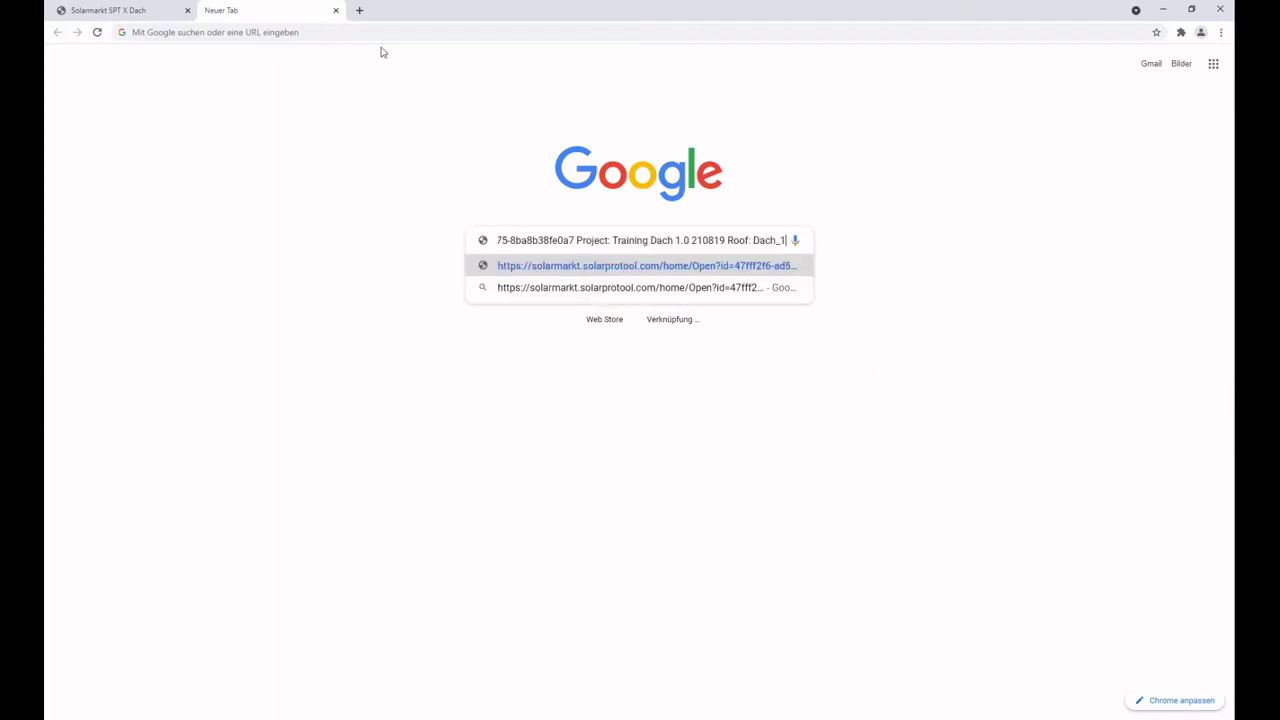
left_click(335, 10)
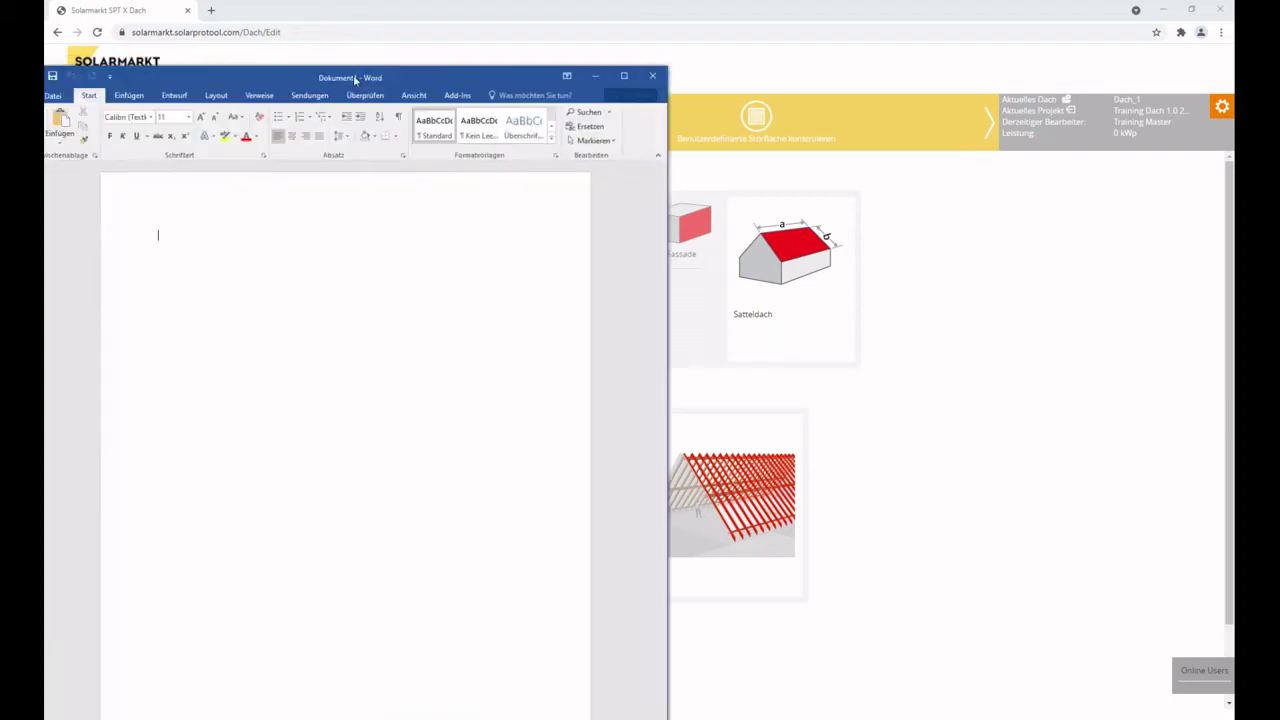
Paste the project link and roof details into the Word note, then close Word without saving.
key("ctrl+v")
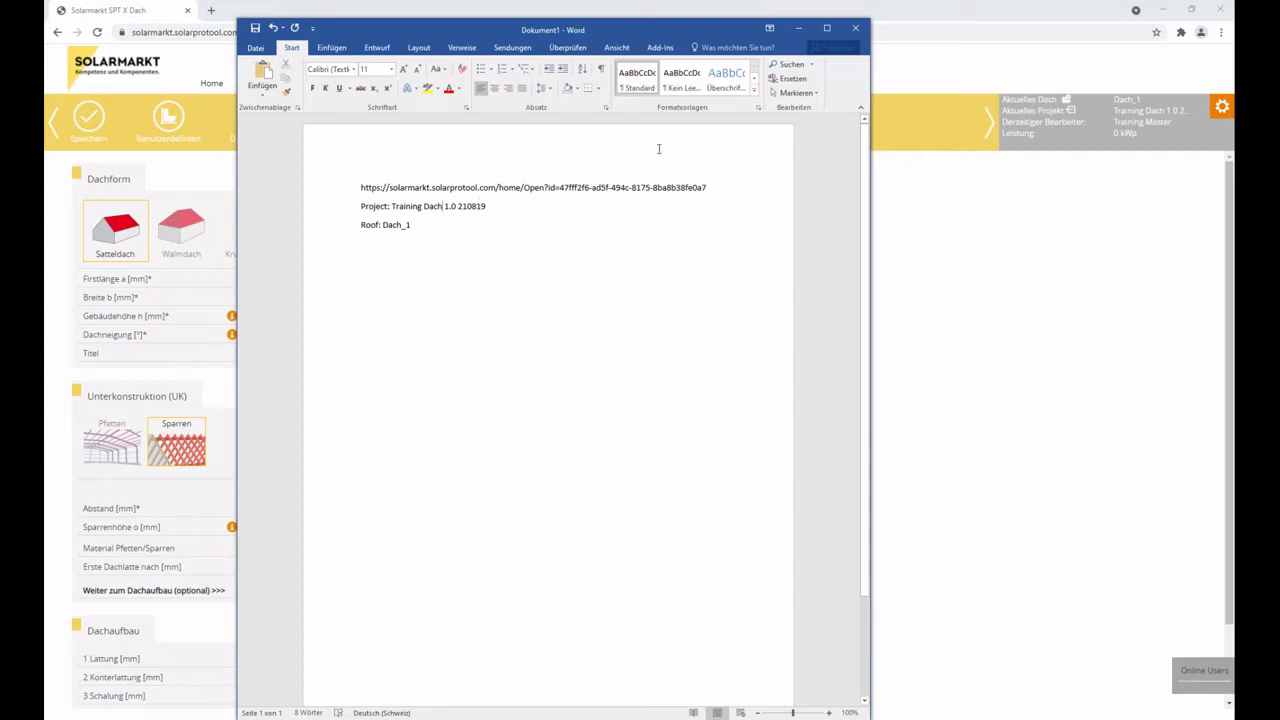
left_click(857, 30)
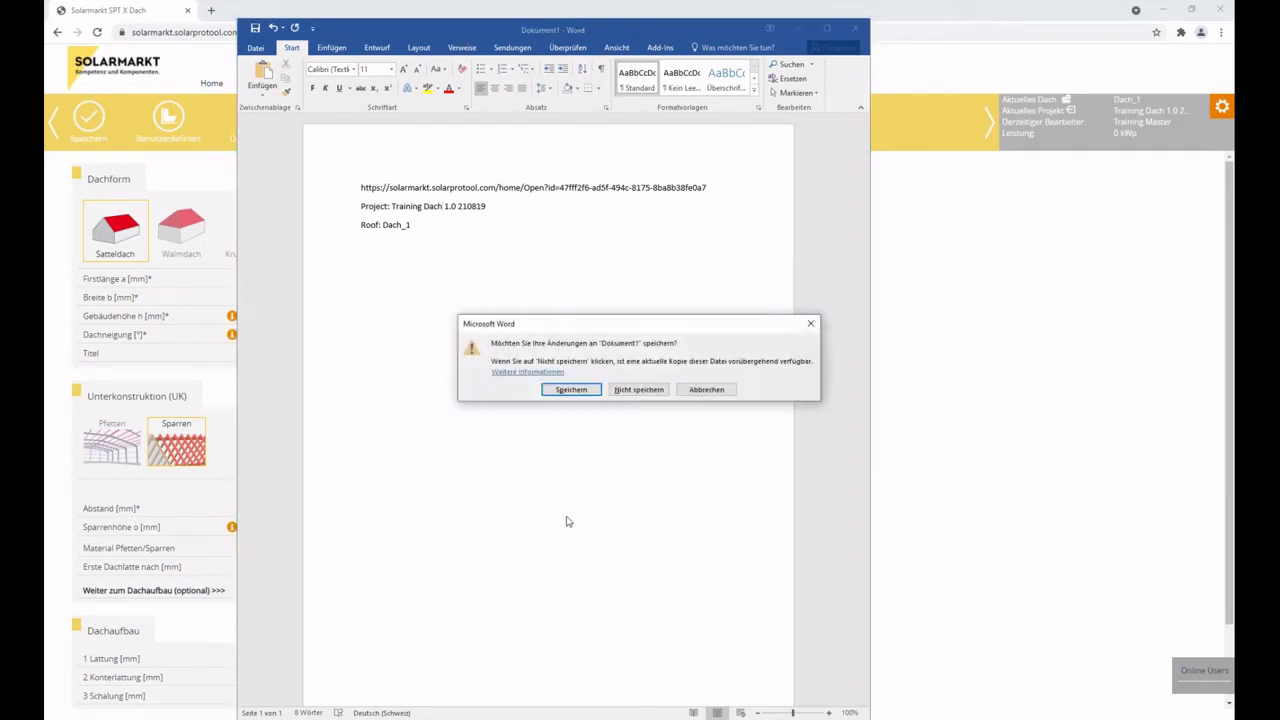
left_click(656, 394)
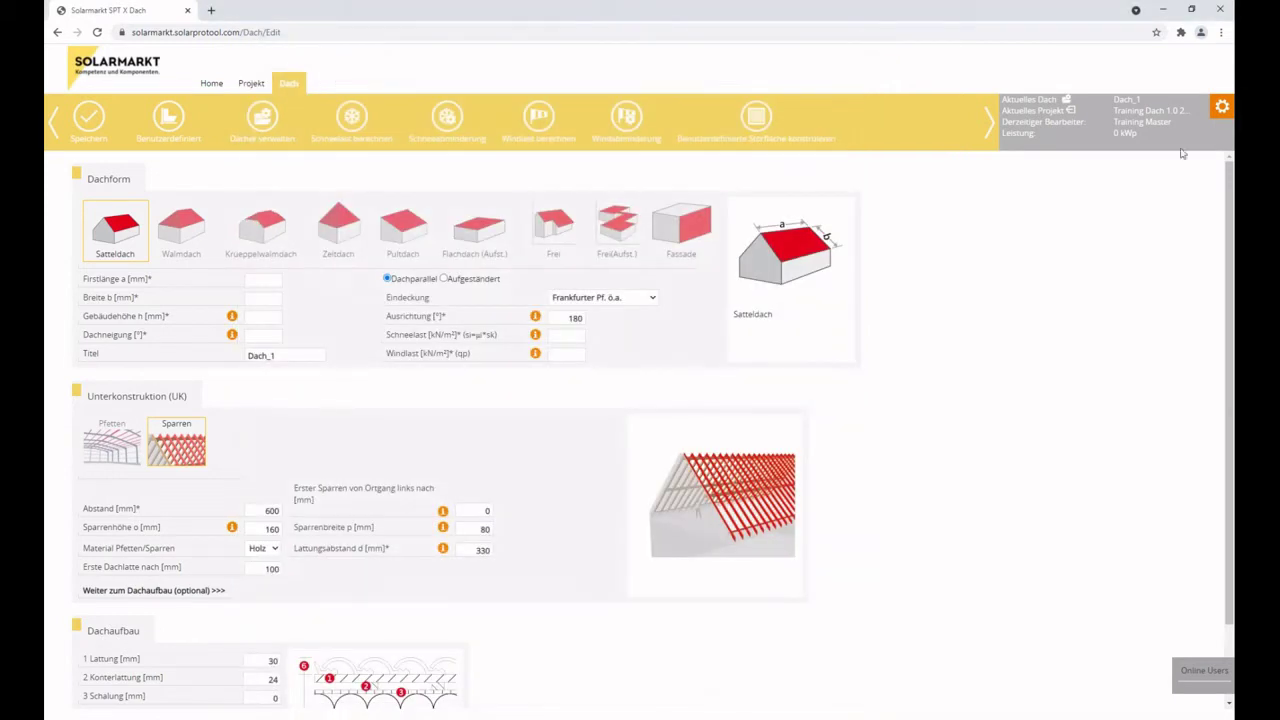
left_click_drag(1008, 121, 1168, 122)
left_click(1145, 138)
double_click(1118, 133)
left_click(181, 228)
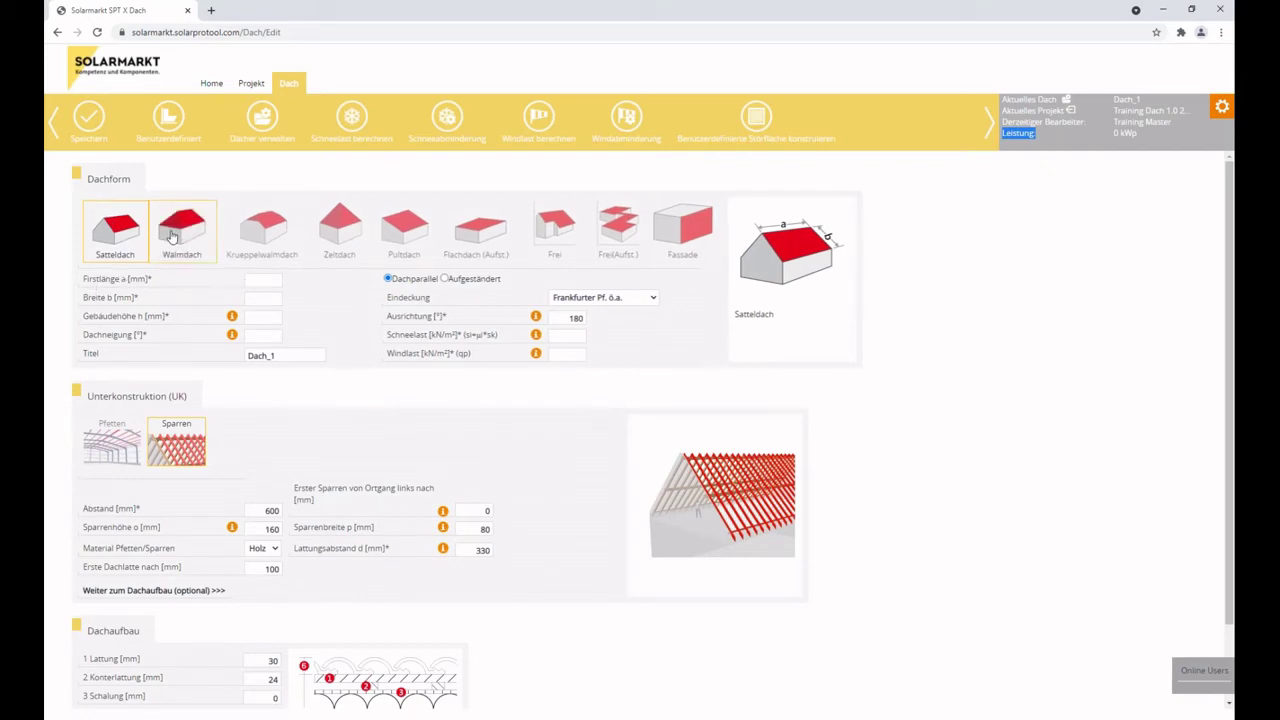
left_click(258, 226)
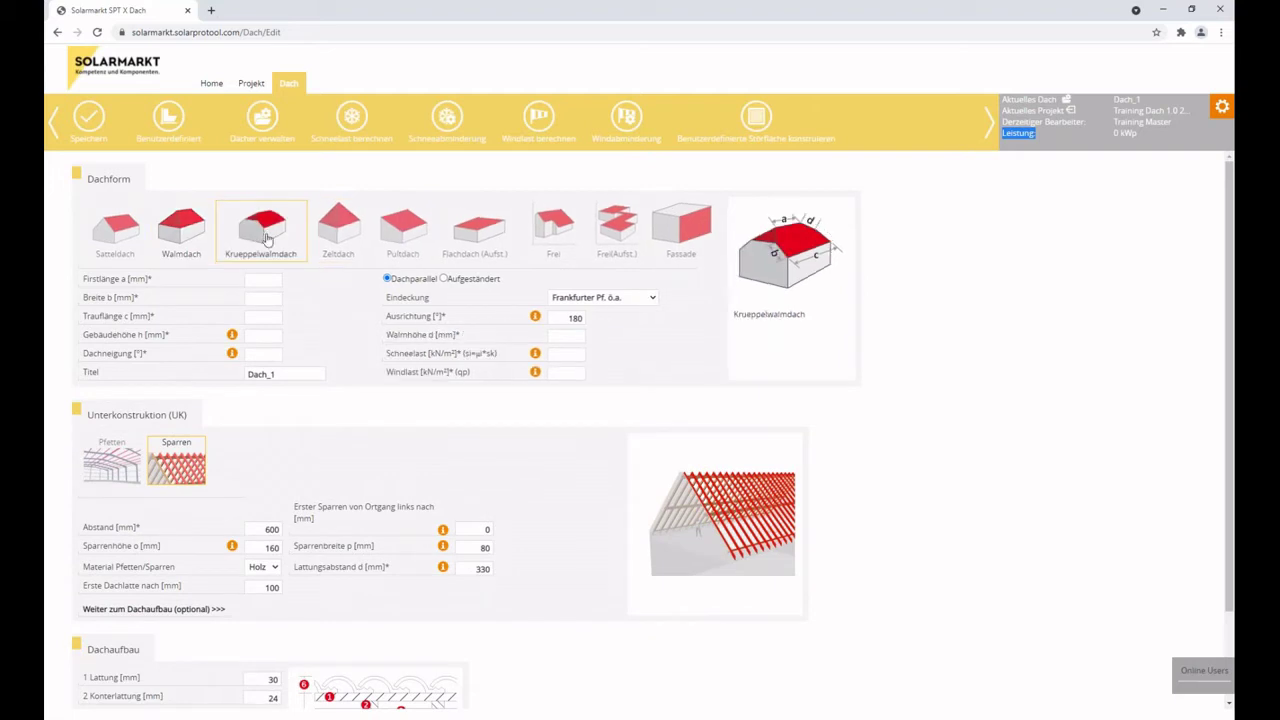
left_click(340, 228)
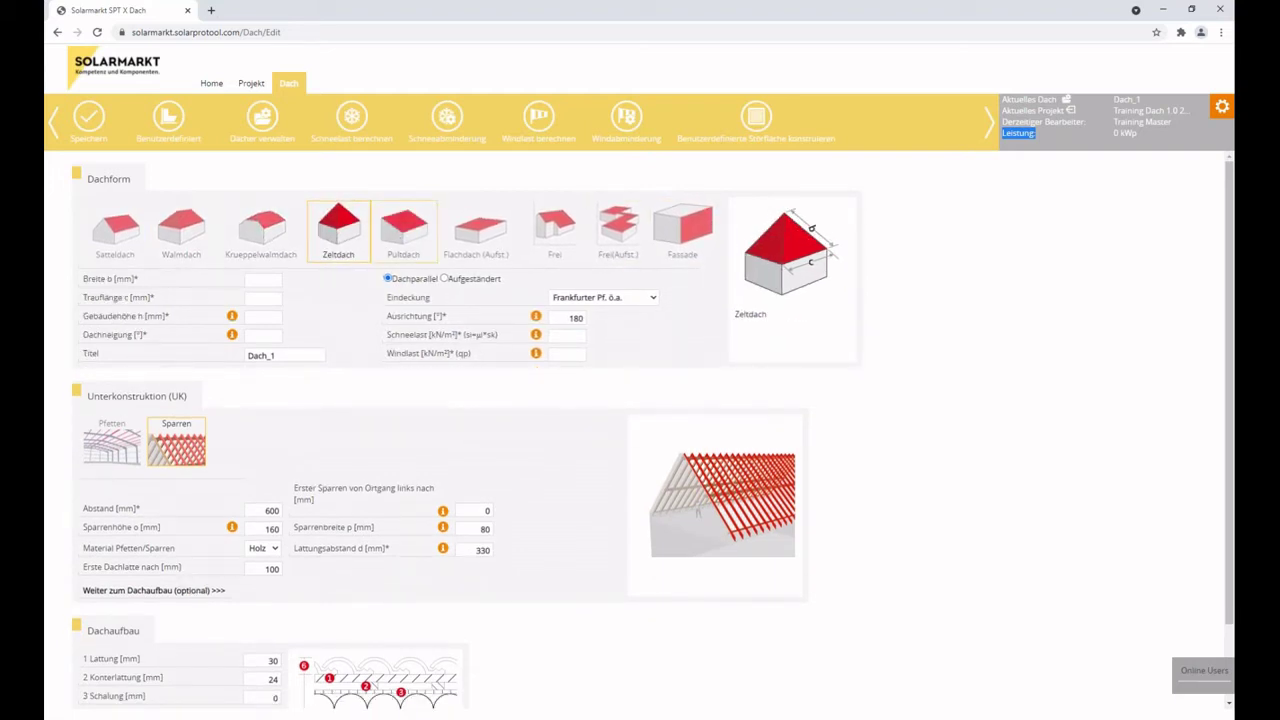
left_click(410, 235)
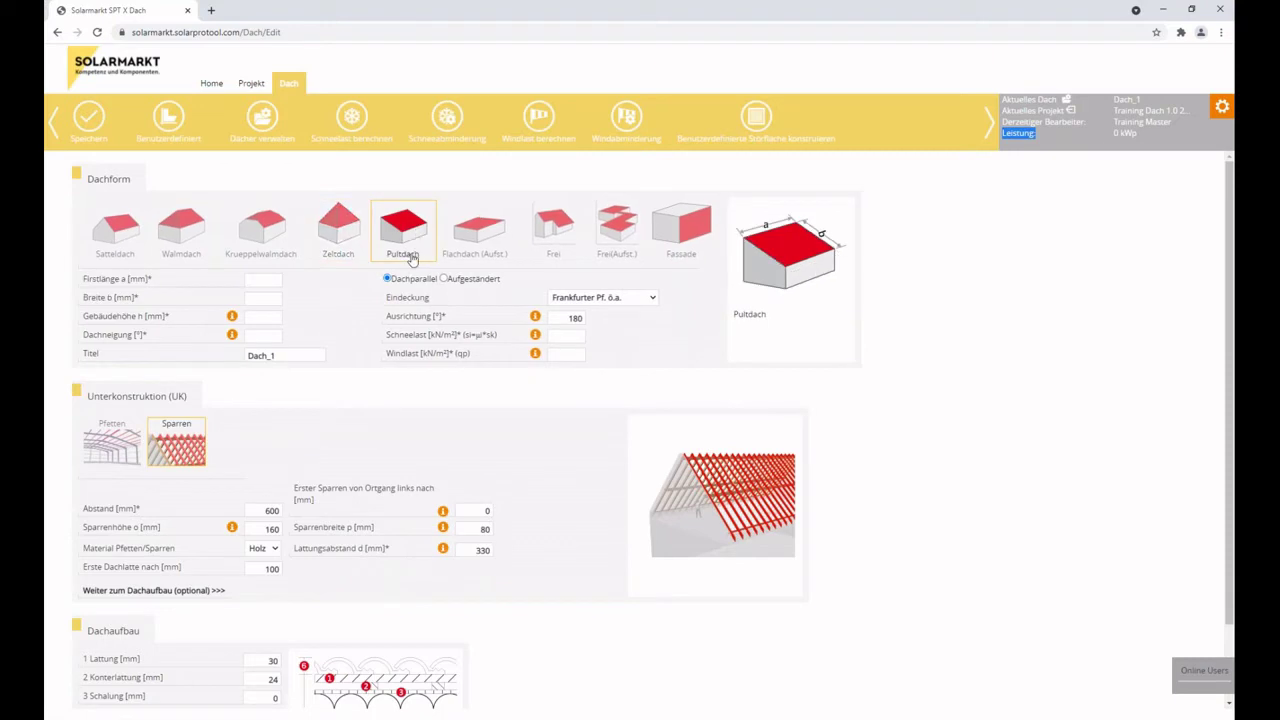
left_click(115, 228)
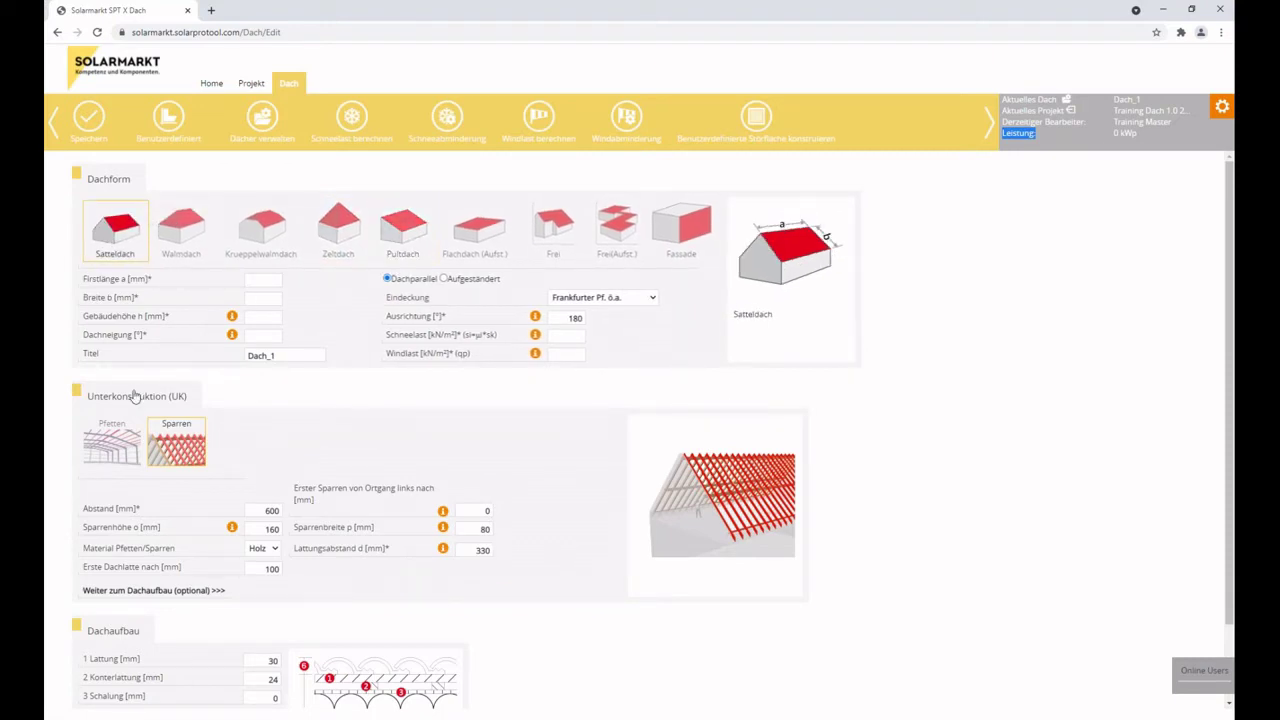
left_click(262, 280)
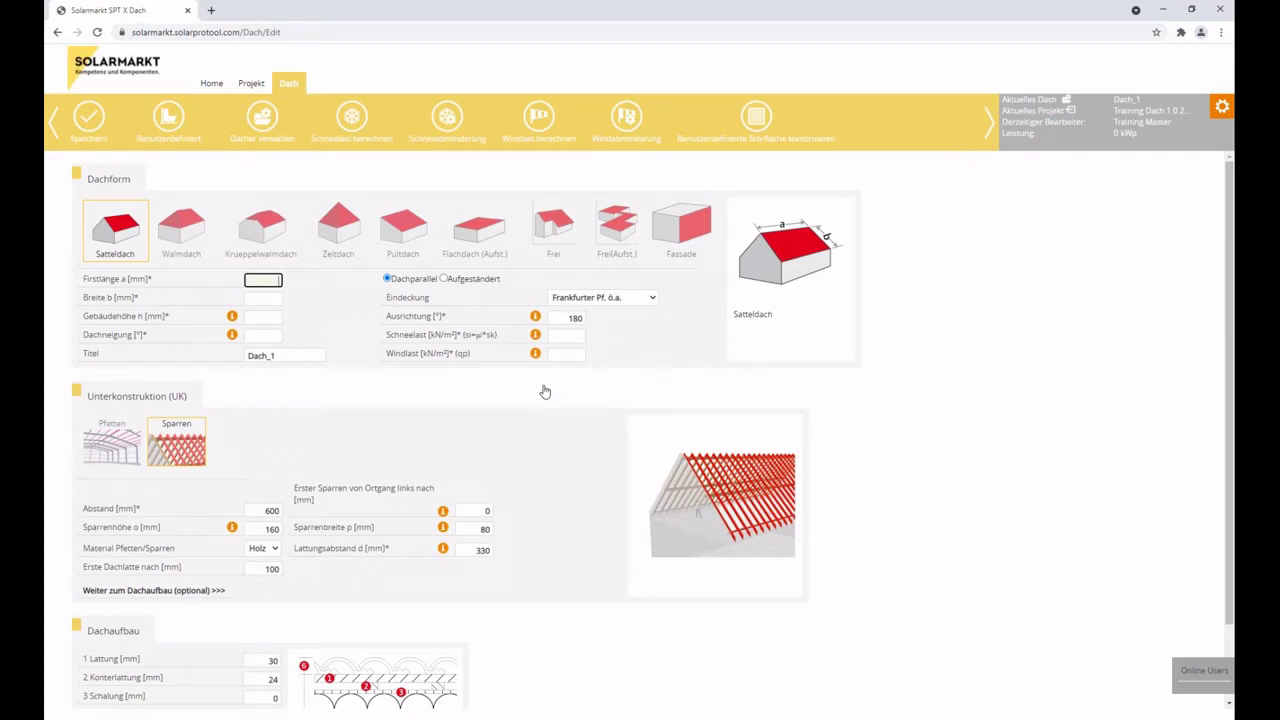
Enter ridge length 12000 mm, width 9000 mm, building height 10000 mm and 30° roof tilt.
type("12000")
key("Tab")
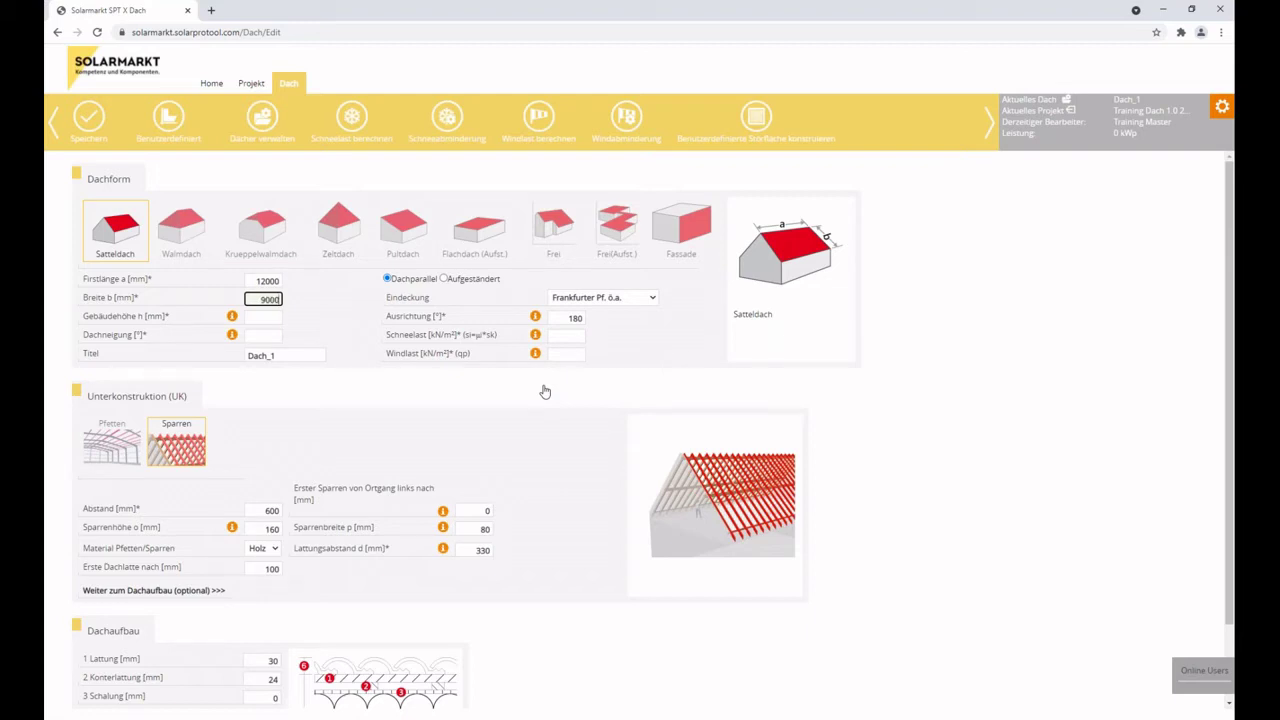
key("Tab")
key("Tab")
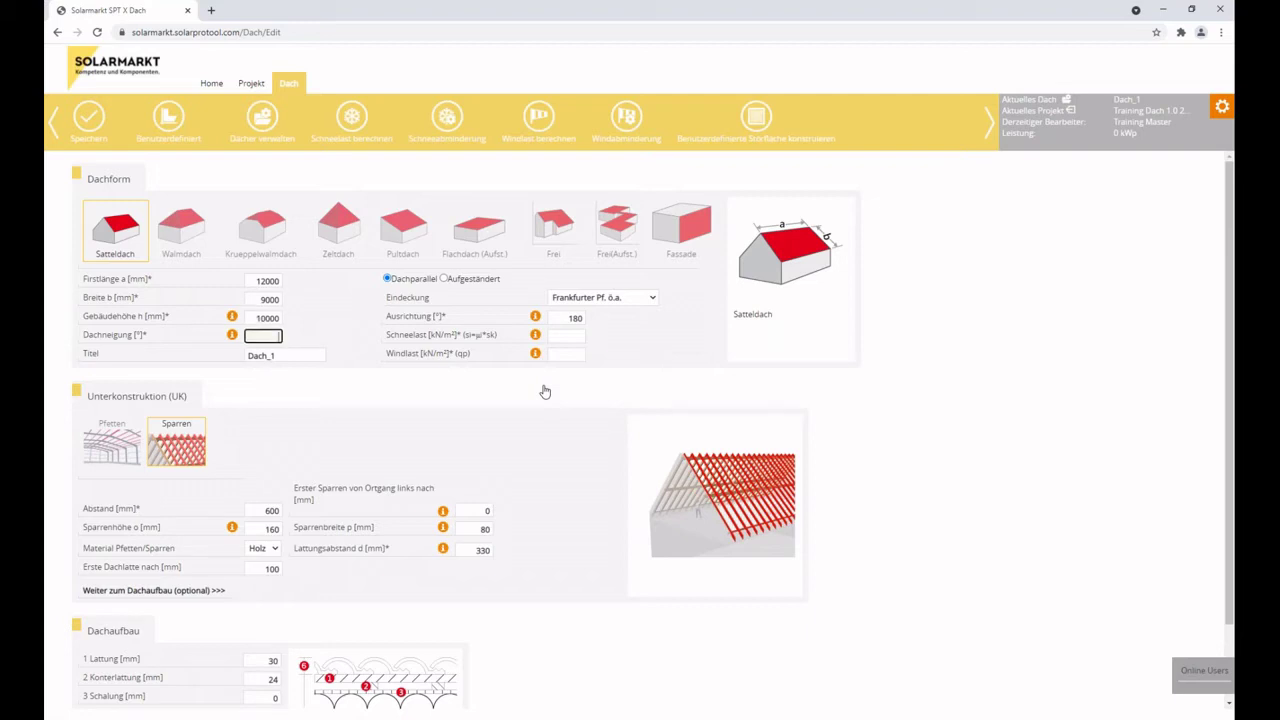
type("30")
mouse_move(536, 318)
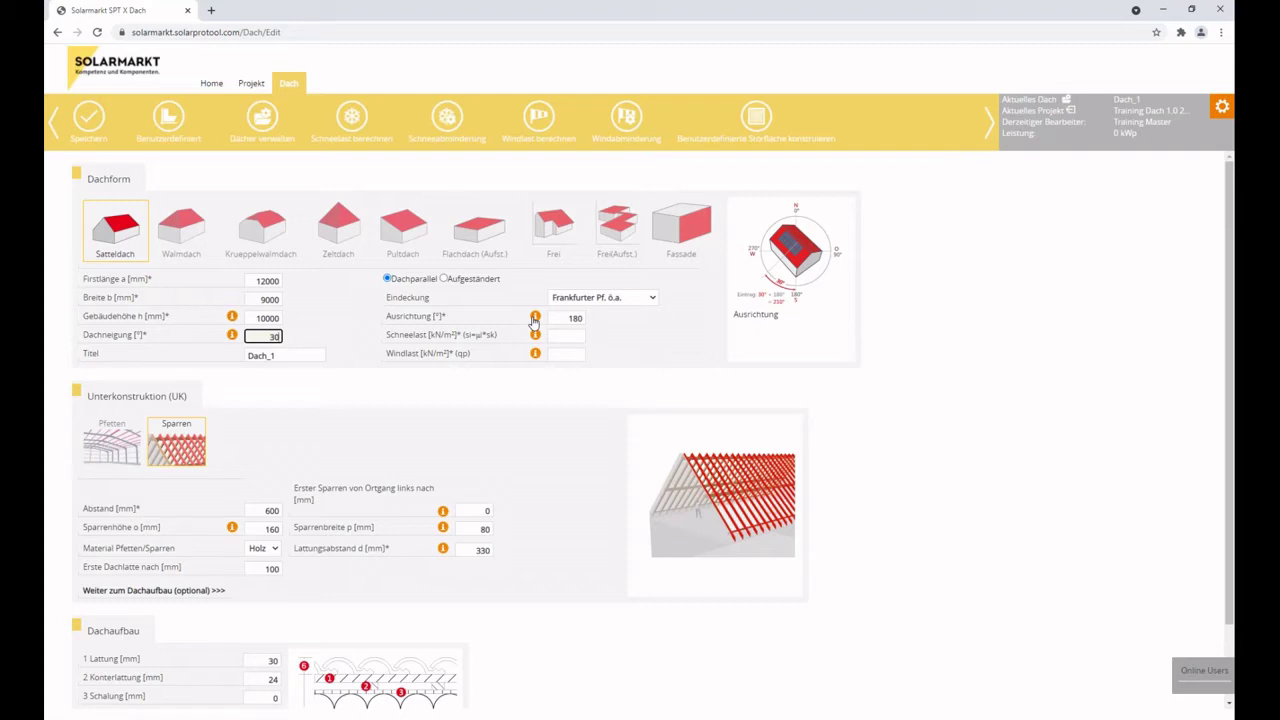
Change the orientation from 180 to 90° and switch mounting to Aufgeständert with Aufständerungsprofilpaar.
left_click_drag(550, 317, 632, 317)
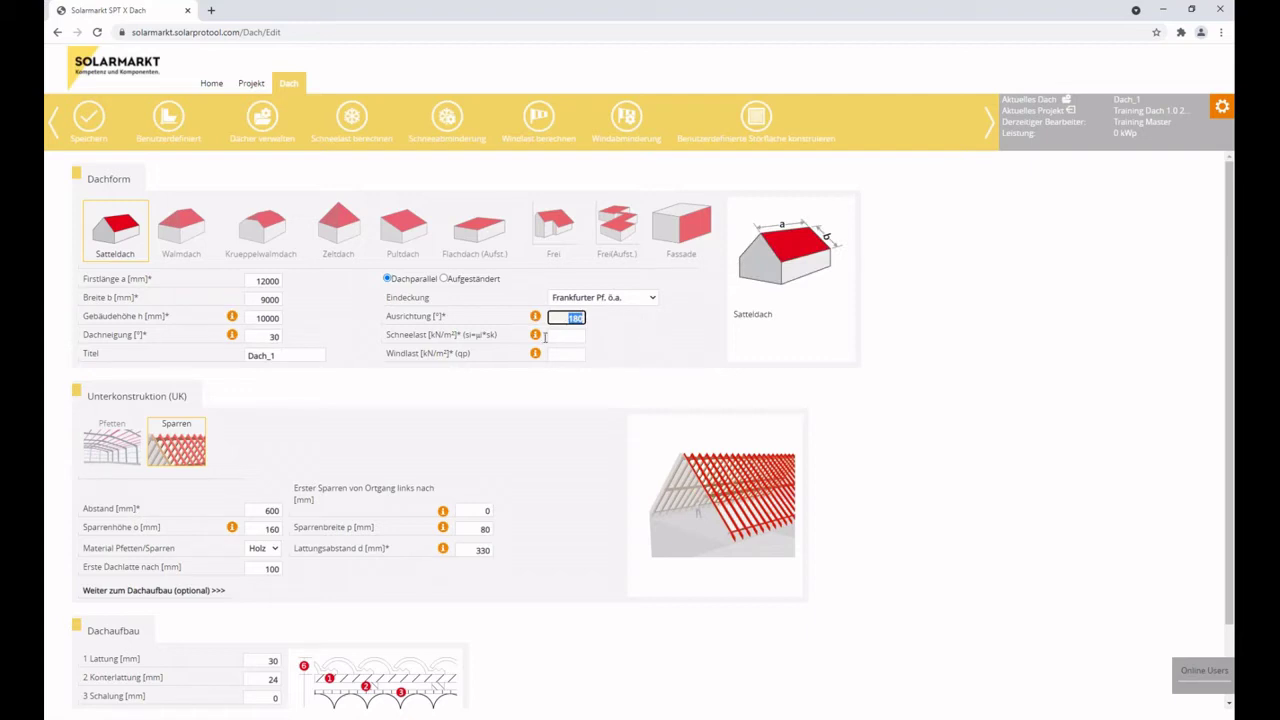
type("90")
left_click(446, 281)
left_click(591, 318)
left_click(591, 325)
left_click(595, 319)
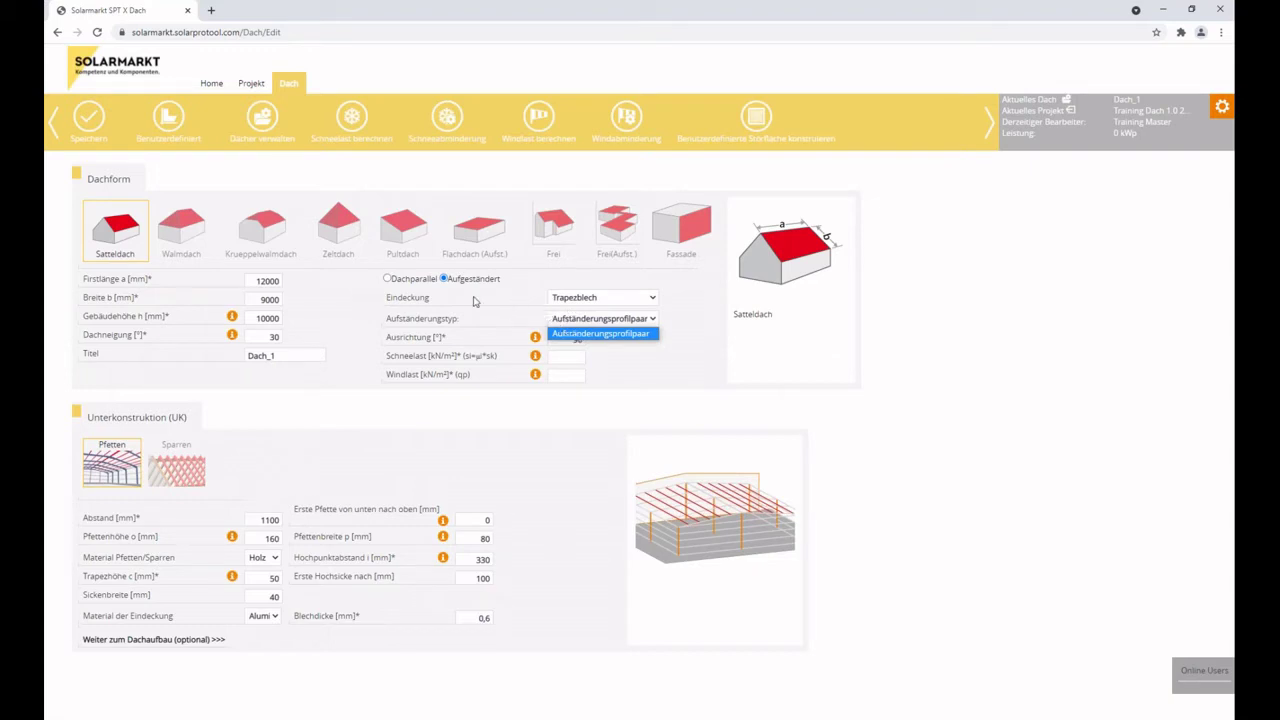
Return the mounting to Dachparallel on Sparren at 600 mm and review the Eindeckung options.
left_click(390, 281)
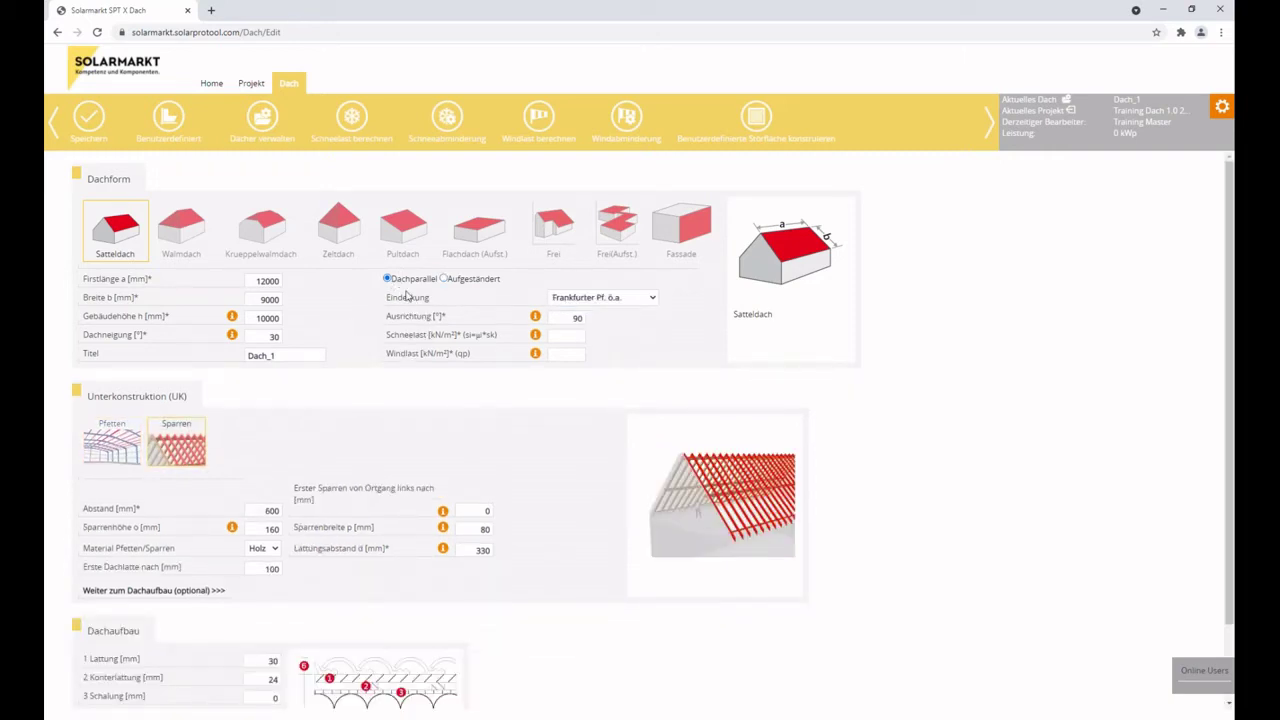
left_click(622, 299)
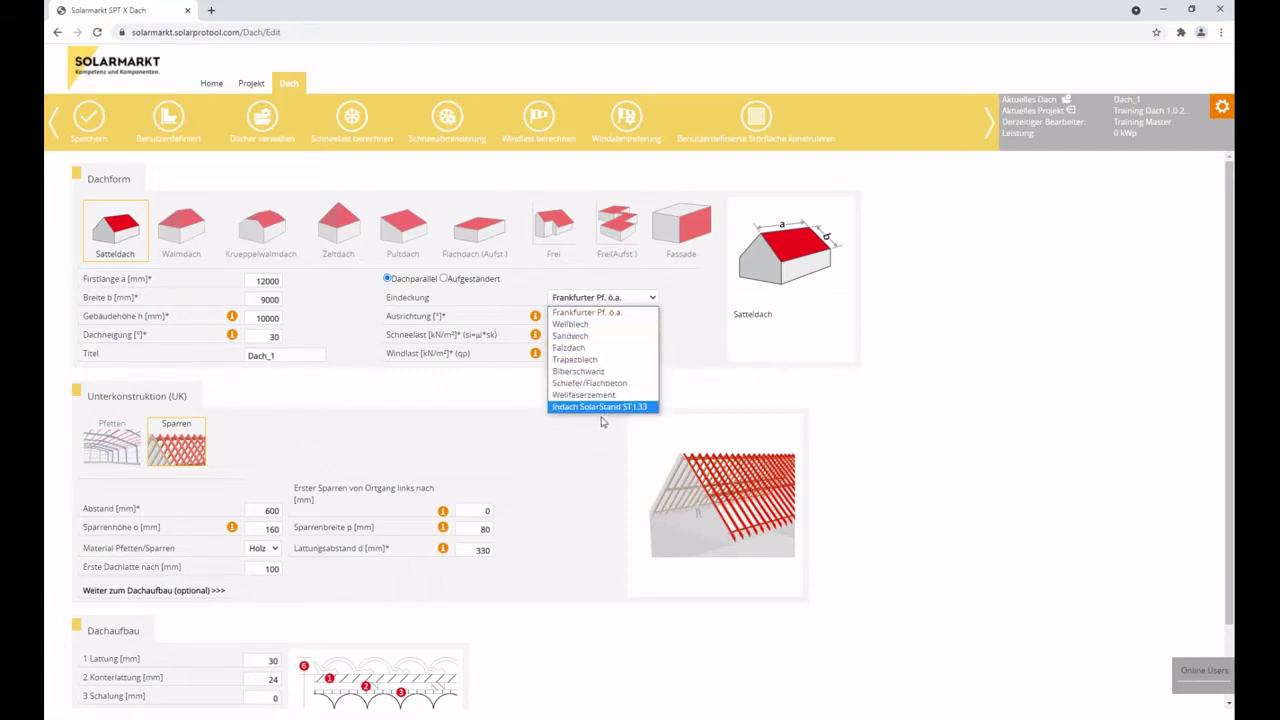
Keep Frankfurter Pf. ö.a. as covering and bring up the Schneelast calculator for Aarau.
left_click(587, 313)
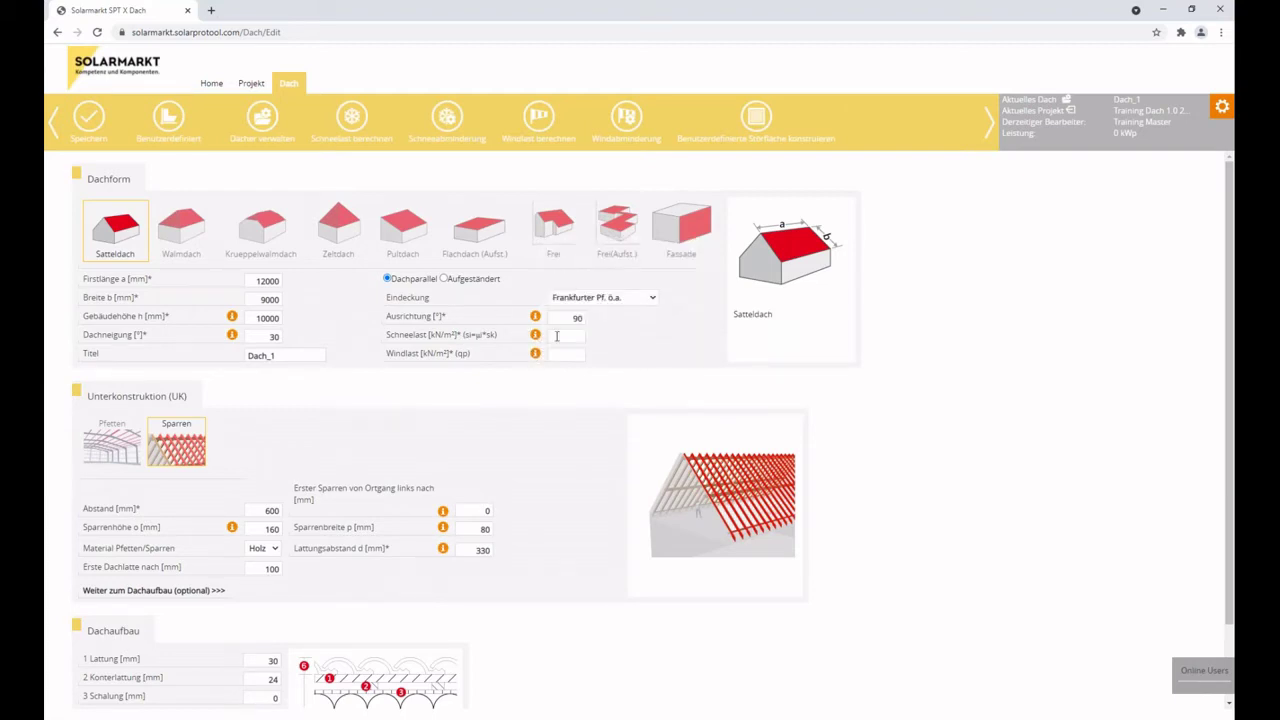
left_click(558, 336)
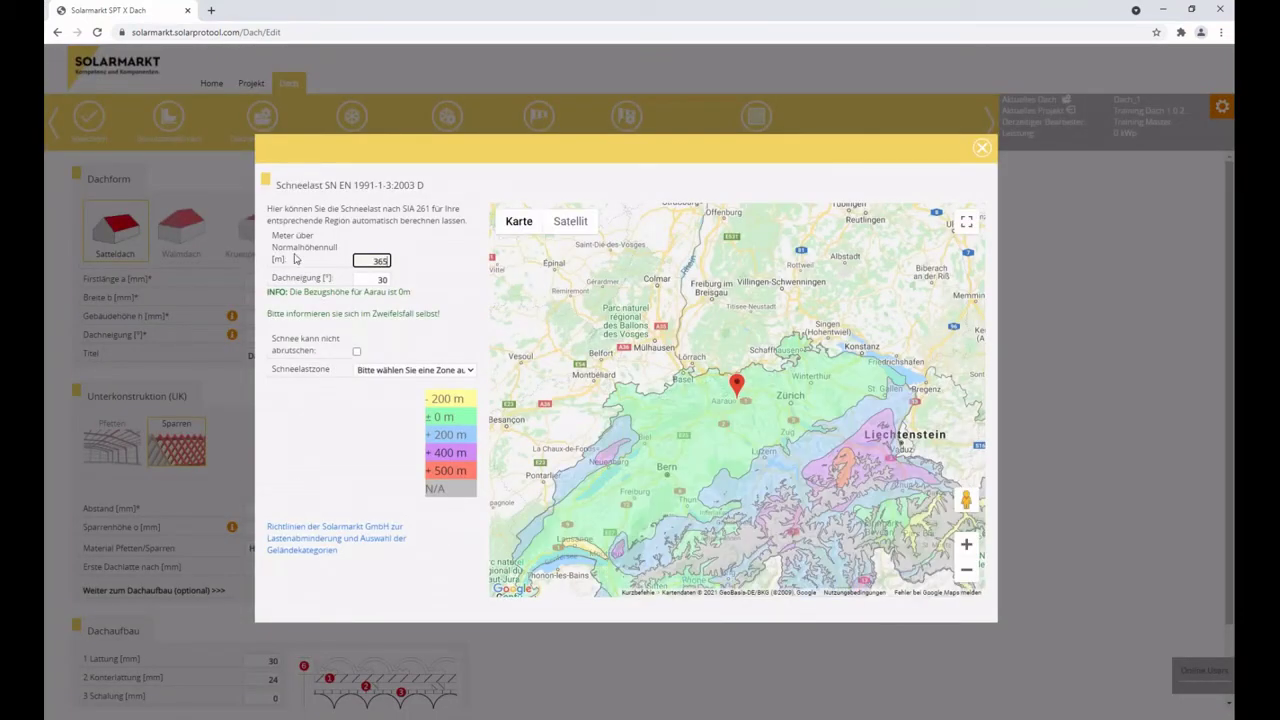
double_click(365, 261)
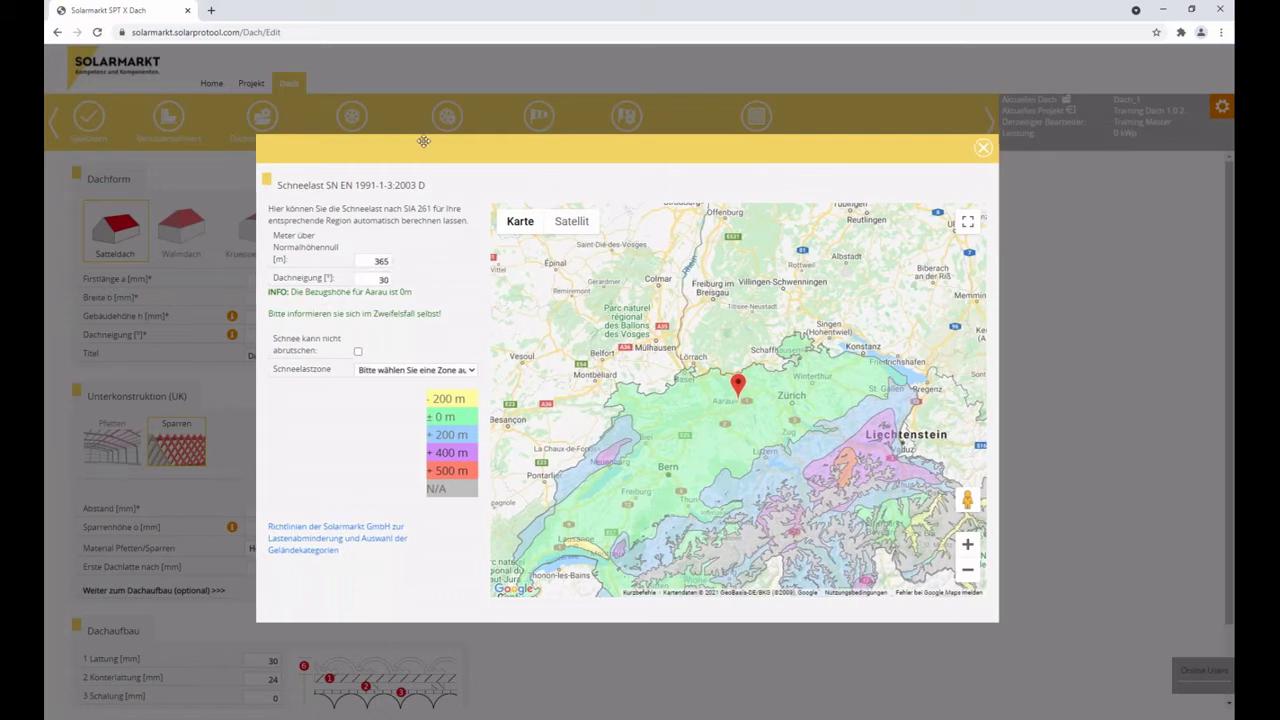
left_click_drag(408, 143, 456, 143)
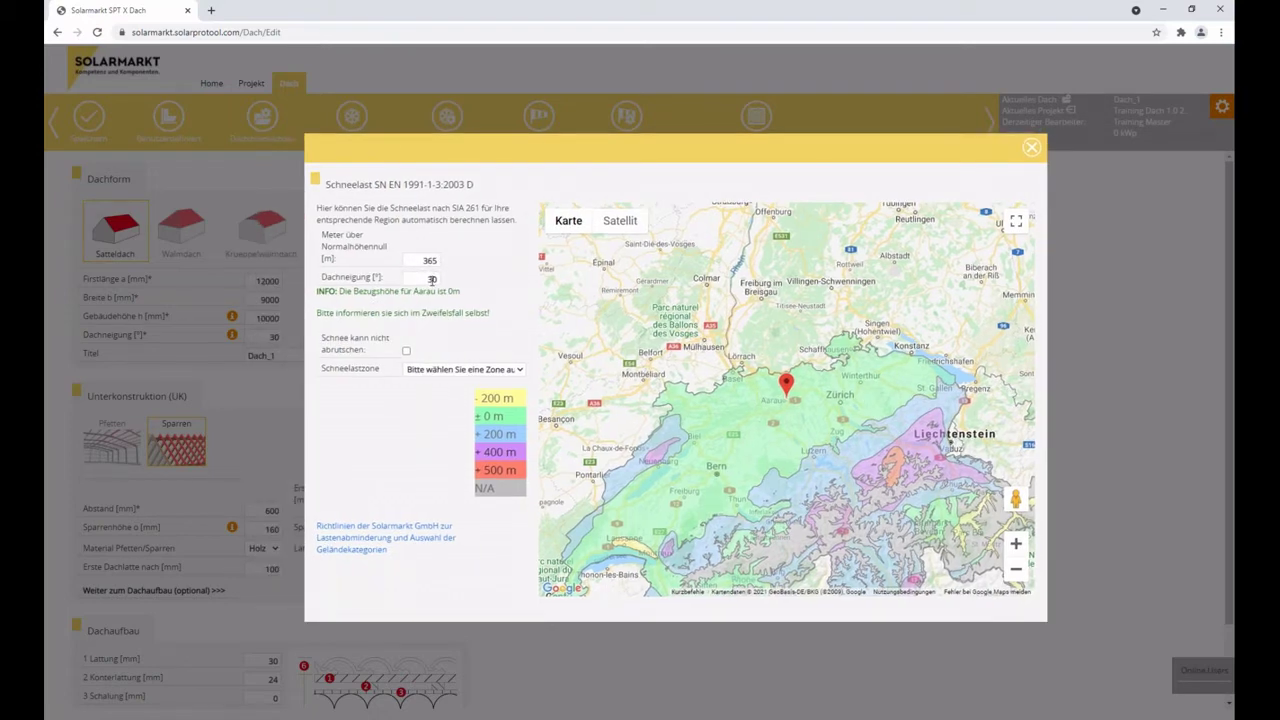
left_click_drag(318, 291, 460, 291)
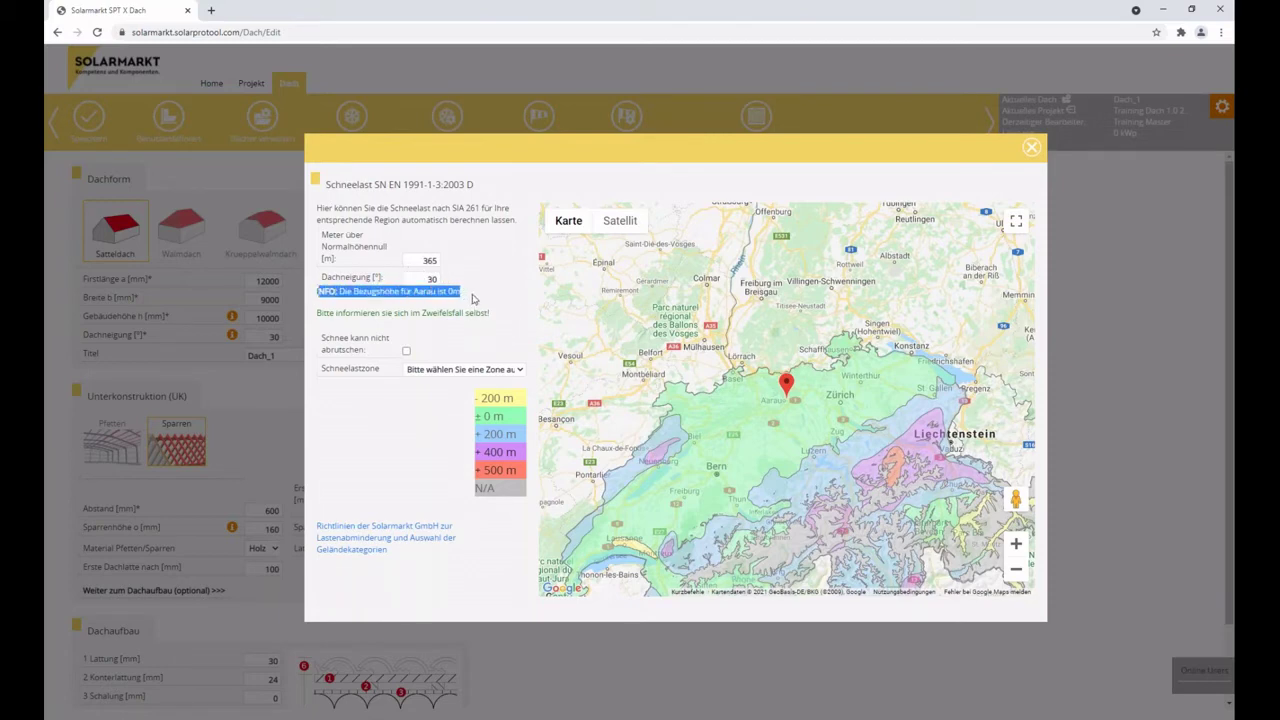
left_click_drag(492, 315, 314, 321)
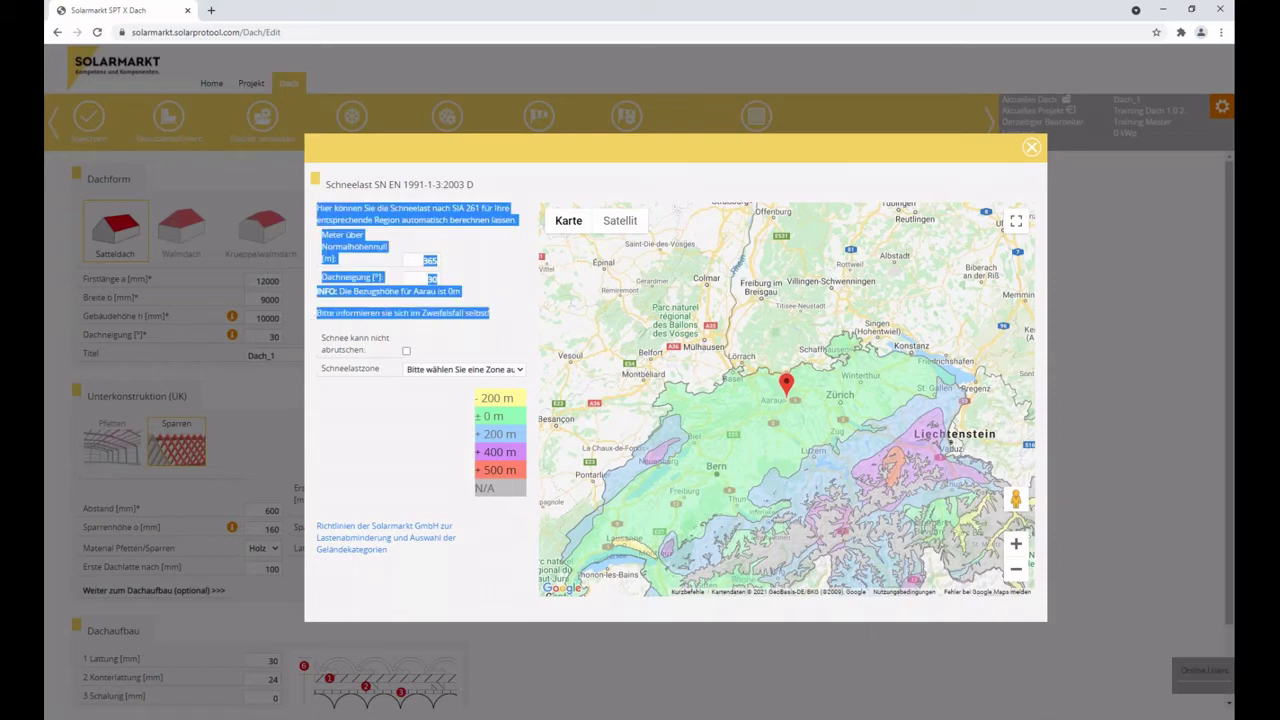
left_click(372, 310)
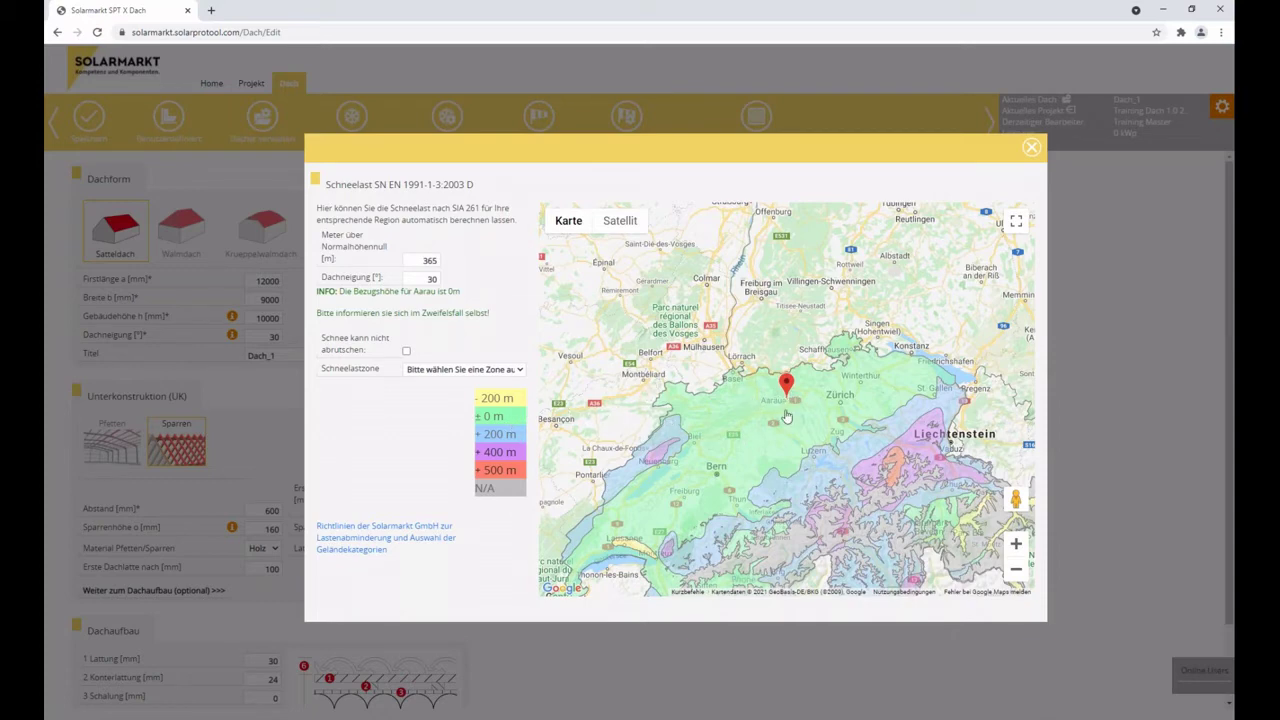
mouse_move(799, 454)
left_mouse_down()
mouse_move(783, 390)
mouse_move(793, 376)
left_mouse_up()
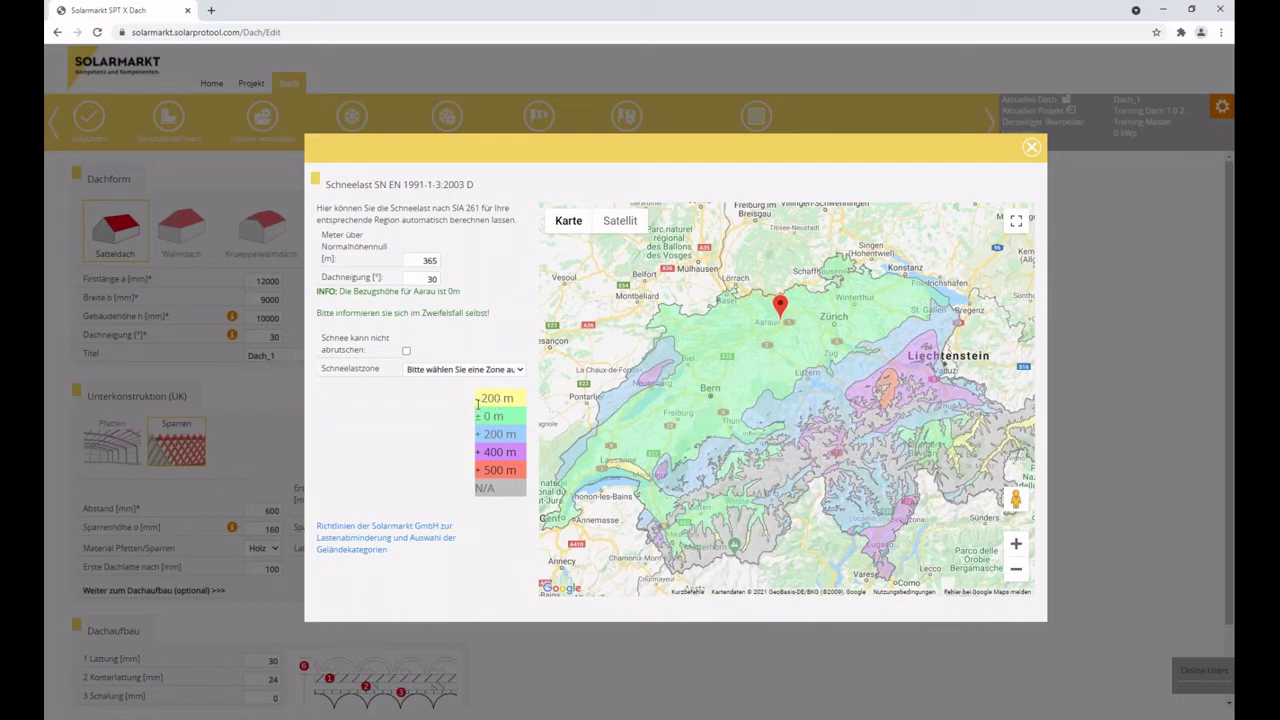
left_click_drag(479, 434, 517, 434)
left_click(457, 371)
left_click(458, 370)
left_click_drag(322, 338, 365, 350)
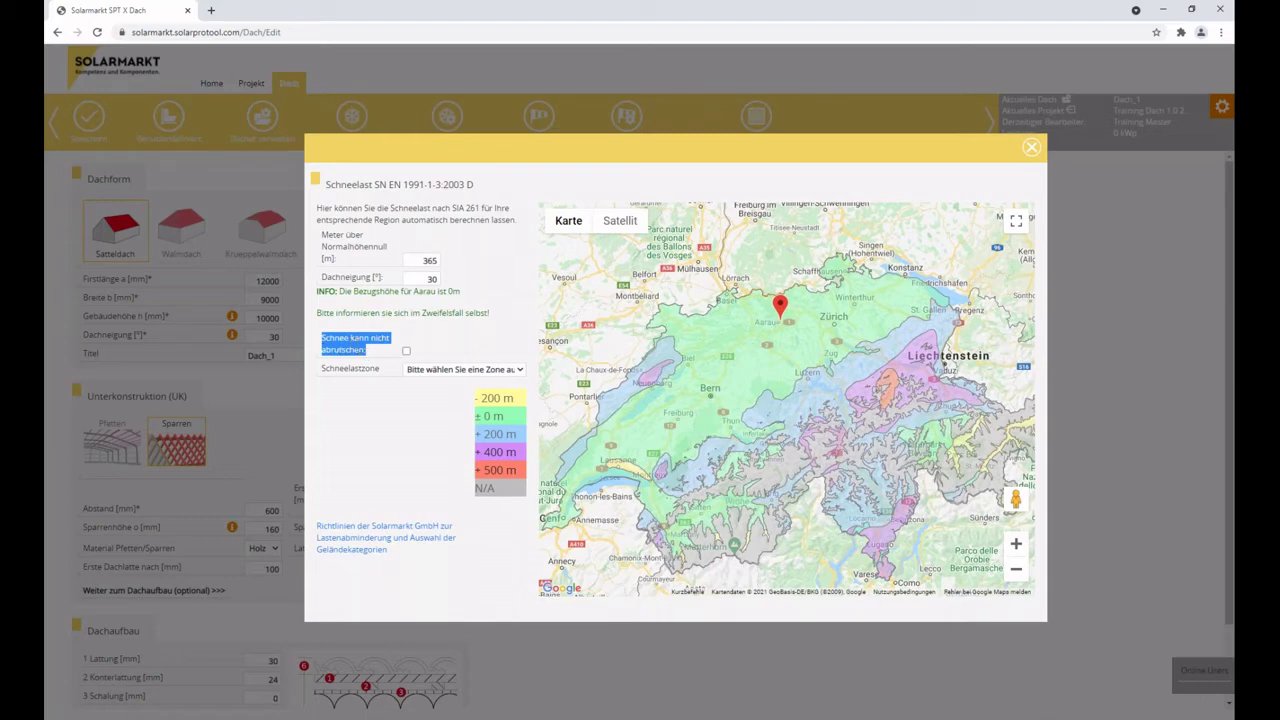
left_click(406, 351)
left_click(406, 352)
left_click(363, 349)
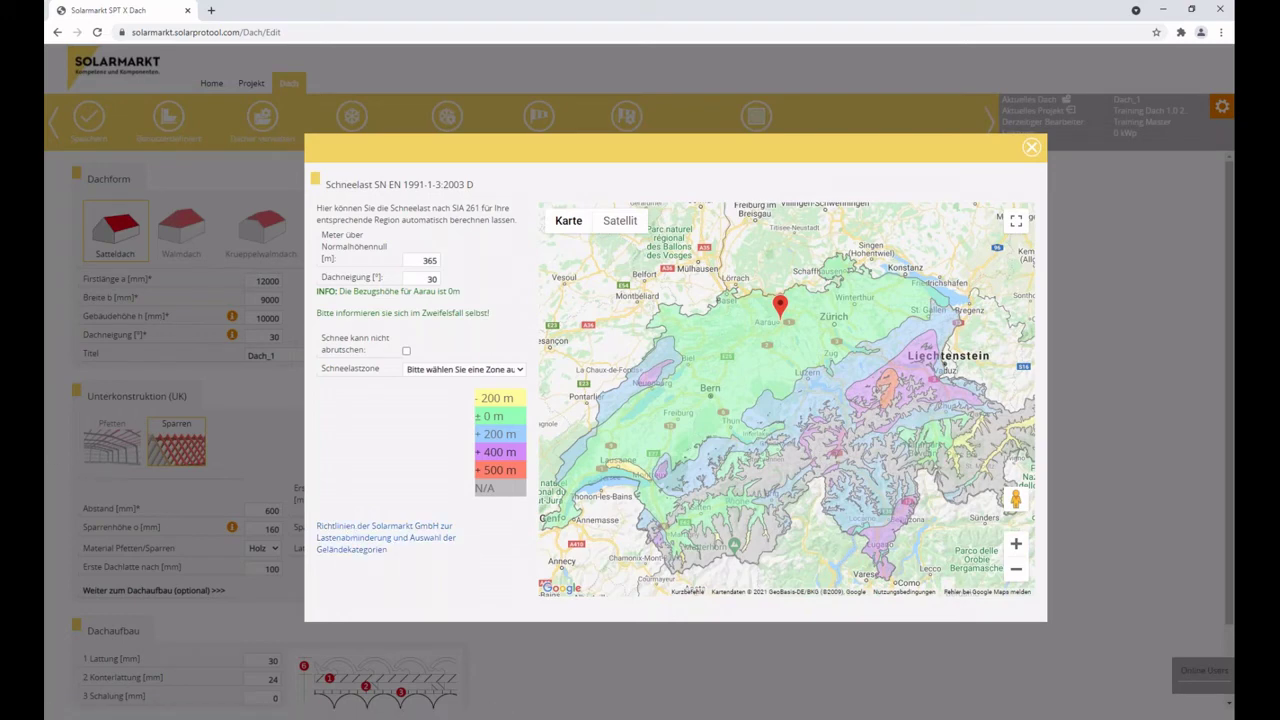
Read the load guidelines PDF, checking the headings on load reductions and terrain categories.
right_click(371, 546)
left_click(458, 557)
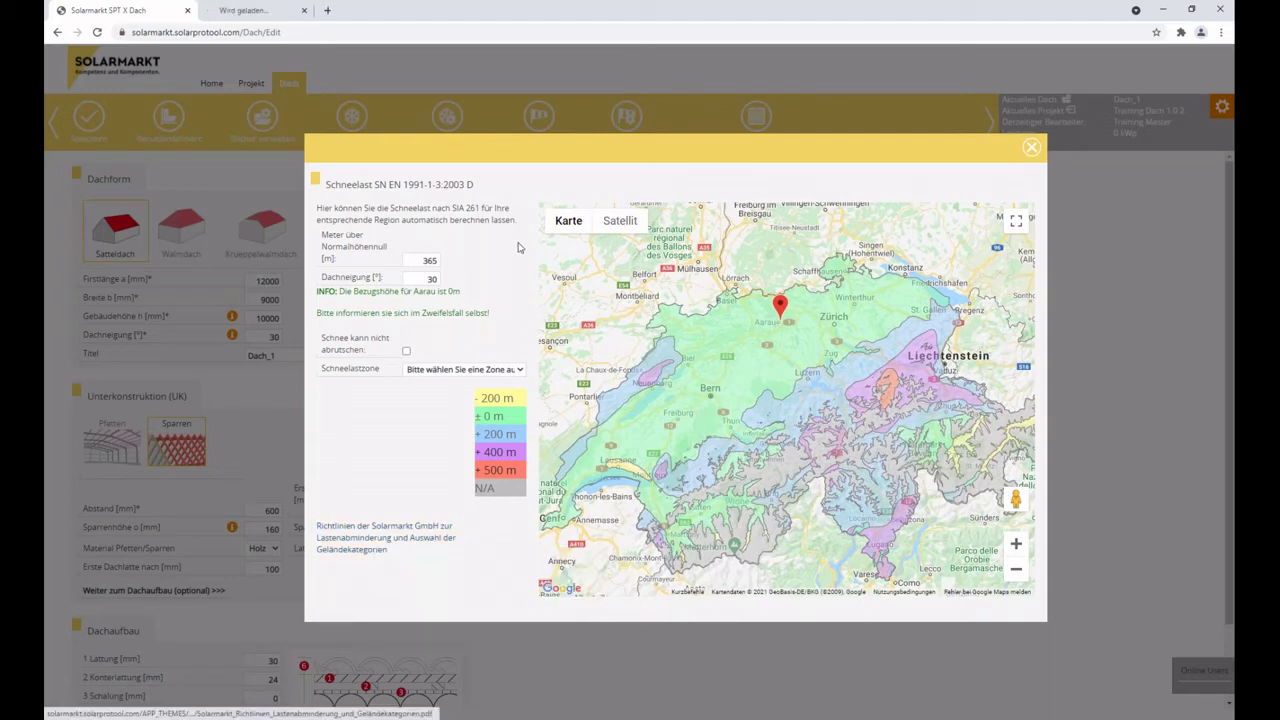
left_click(230, 8)
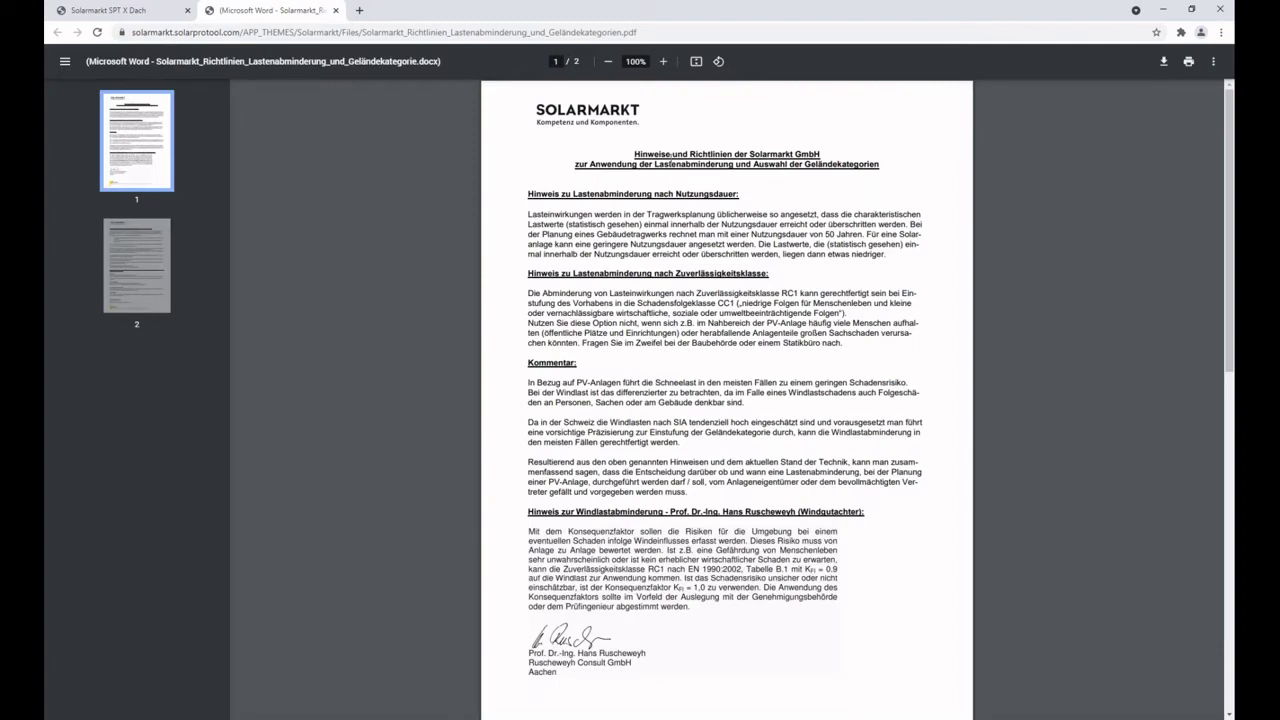
left_click(155, 236)
left_click_drag(528, 154, 838, 157)
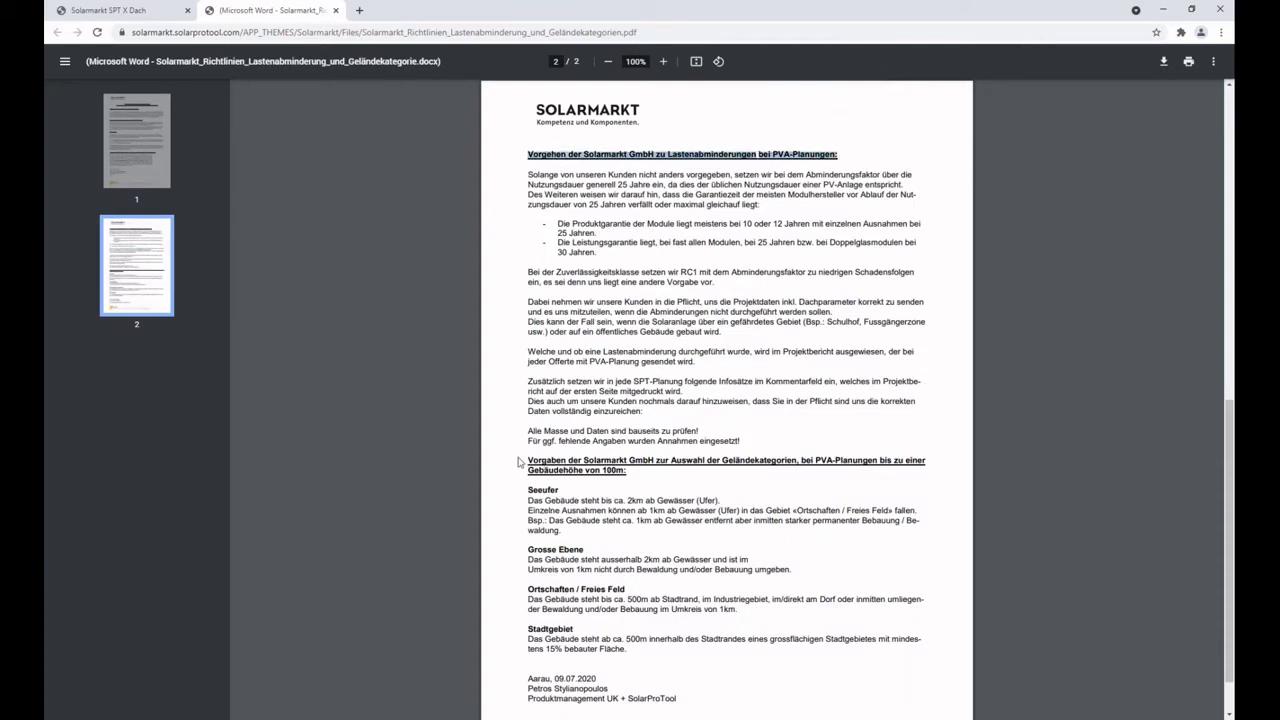
left_click_drag(526, 460, 628, 470)
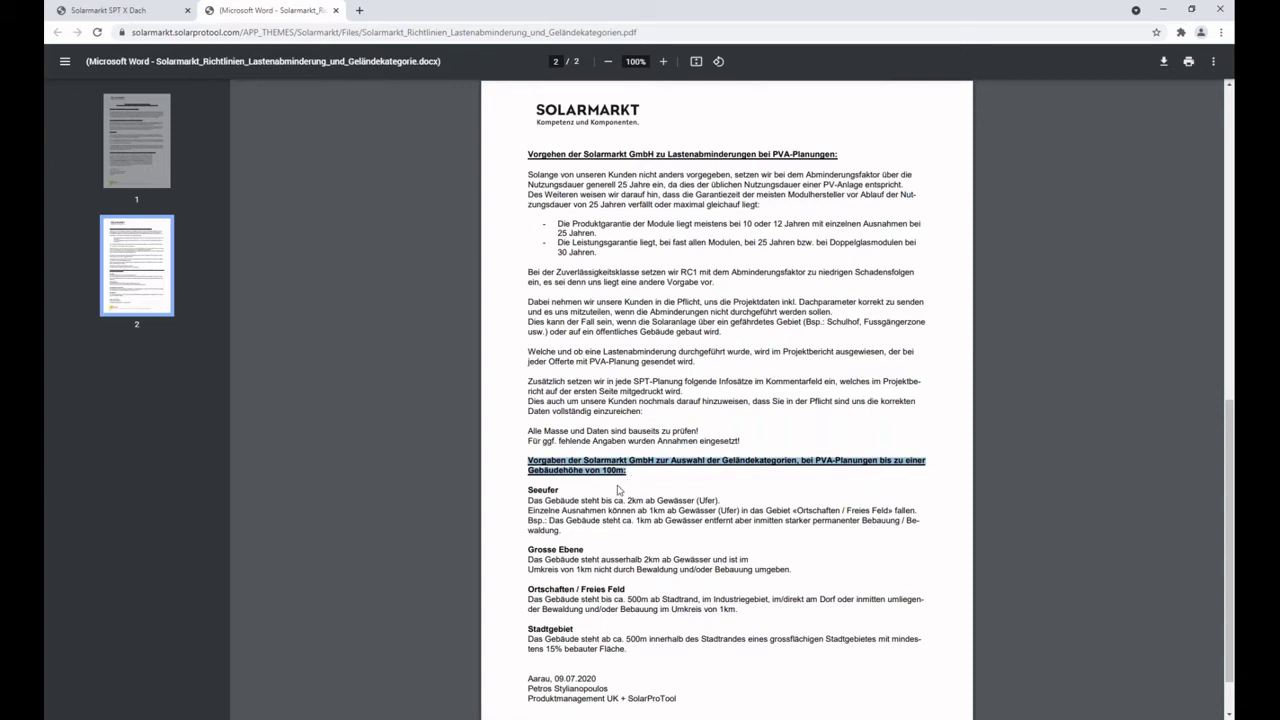
left_click(621, 480)
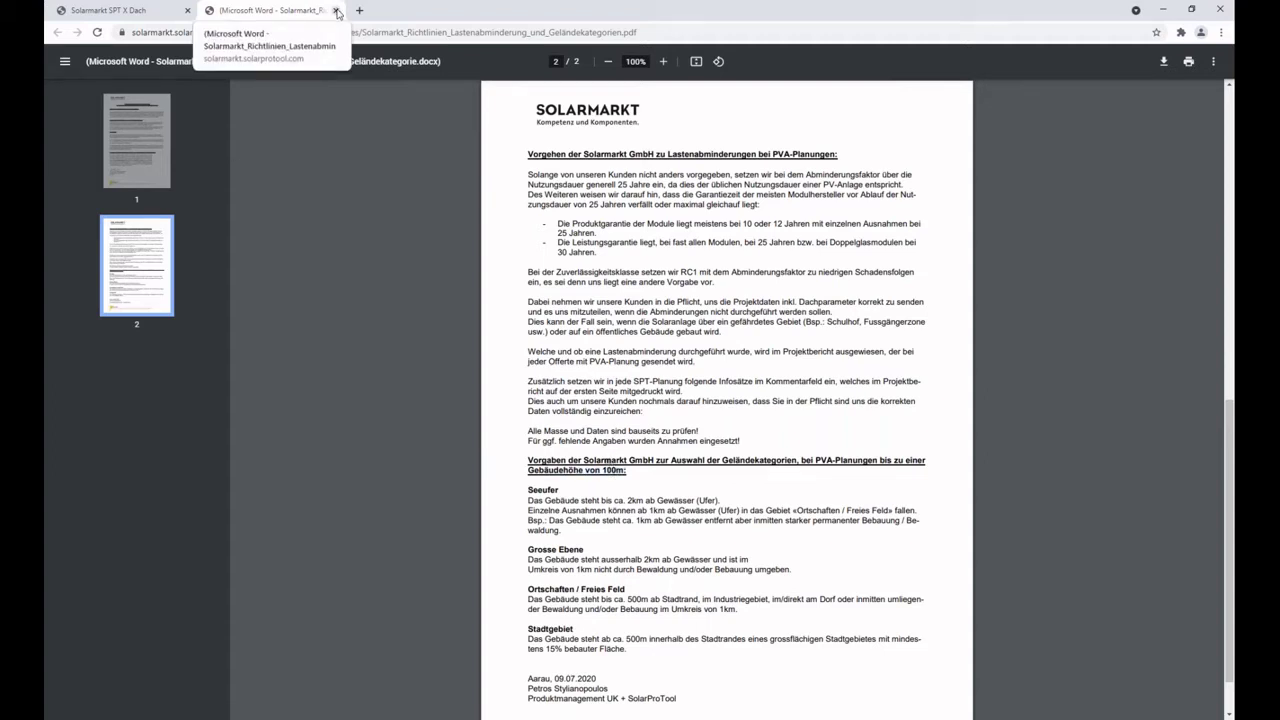
left_click(336, 12)
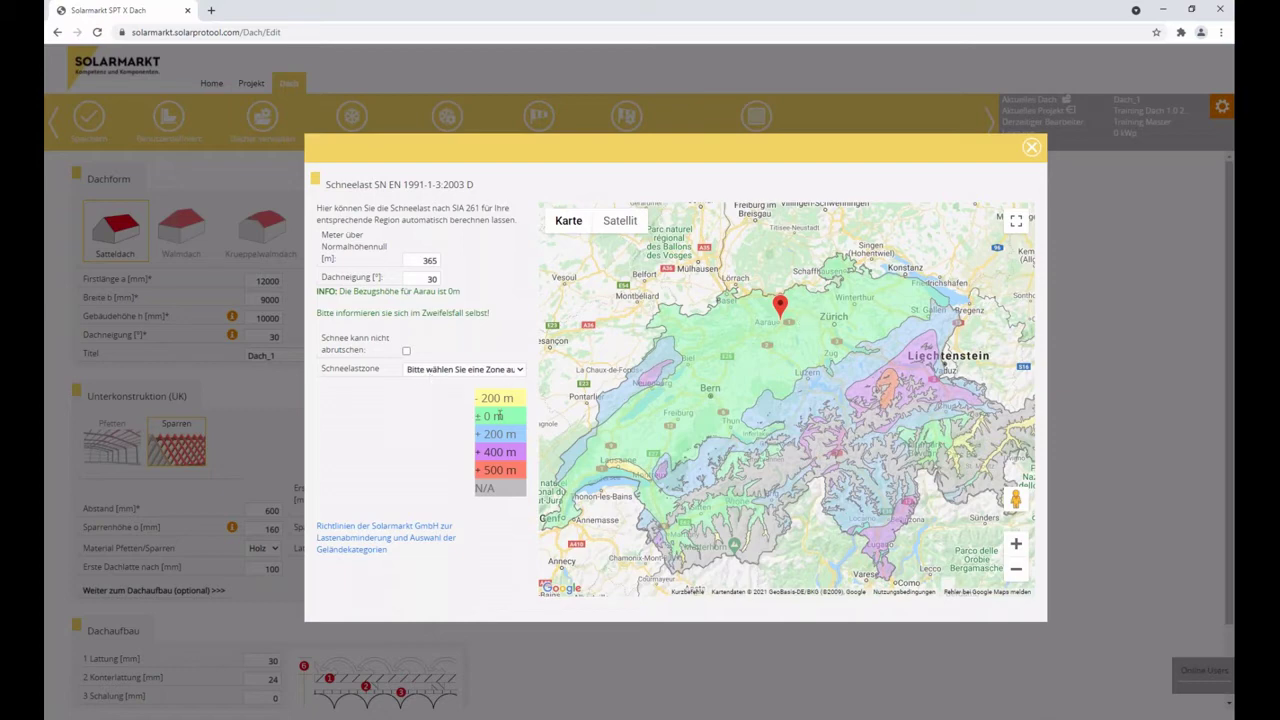
Choose the ±0 m snow load zone so the snow load reads 0,72.
left_click(500, 369)
left_click(492, 404)
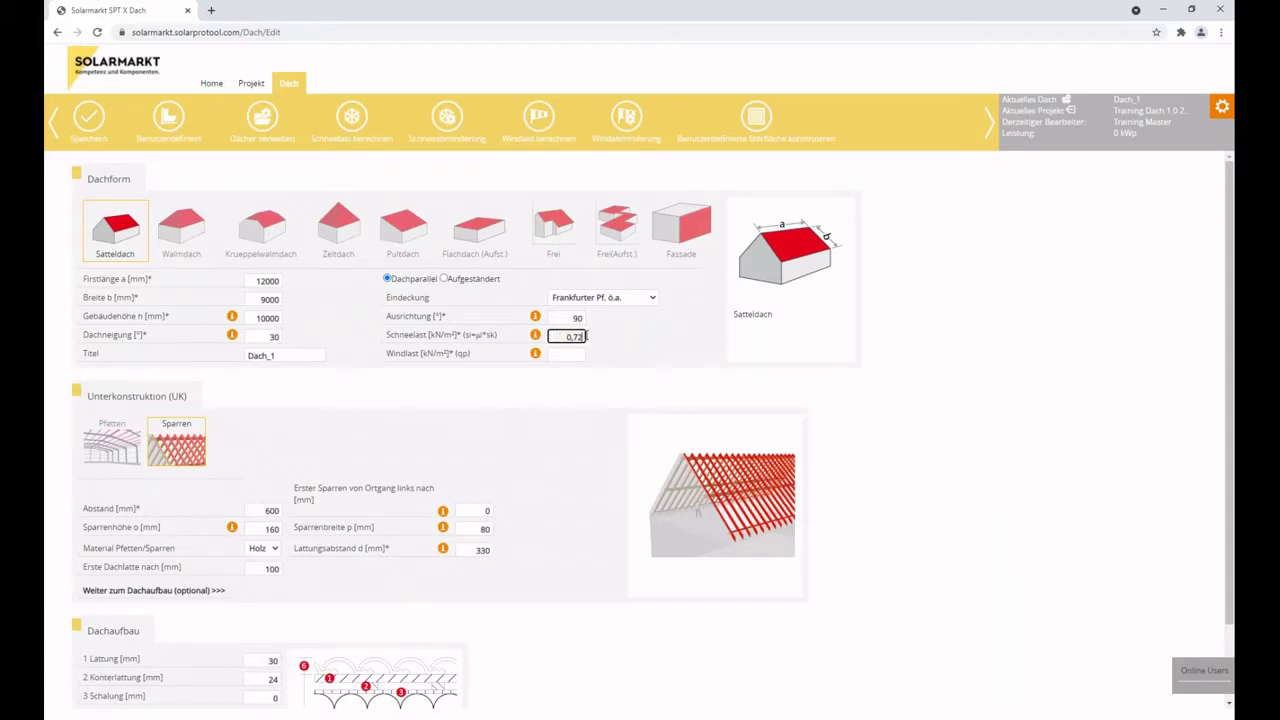
mouse_move(536, 337)
left_click(564, 354)
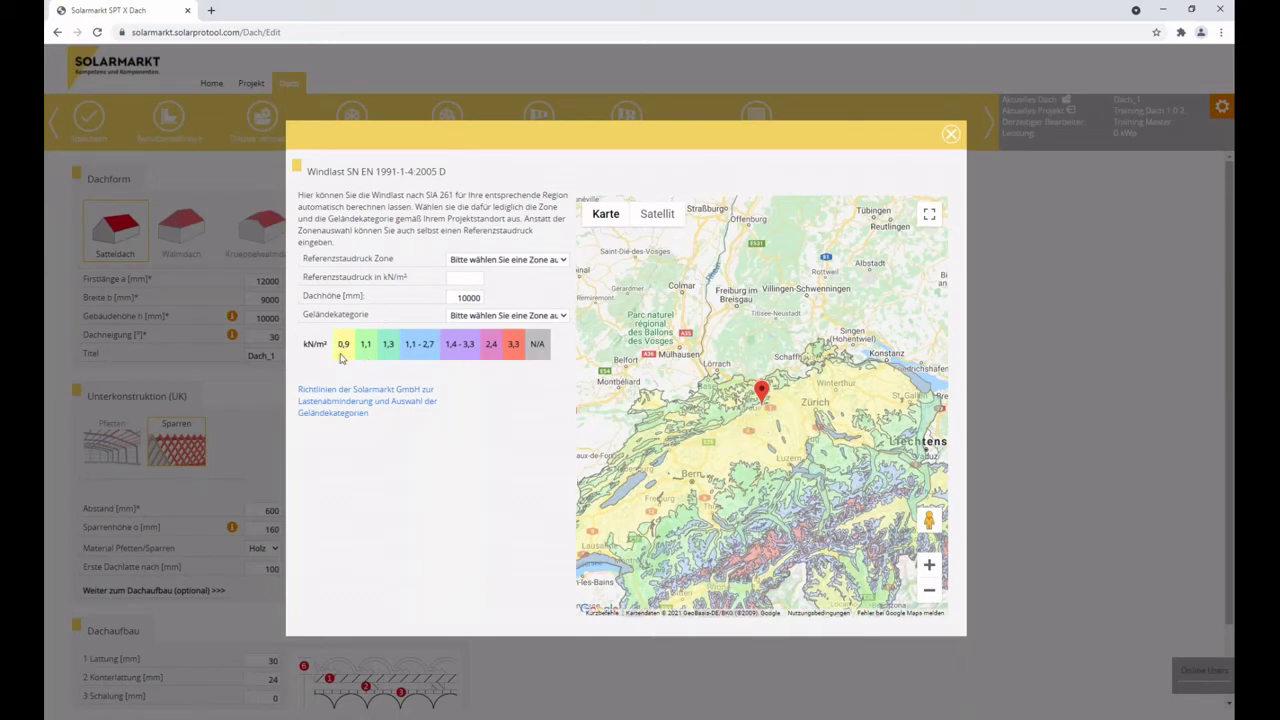
Set the reference wind pressure zone to Allgemein 1 (0,9 kN/m²).
left_click(534, 262)
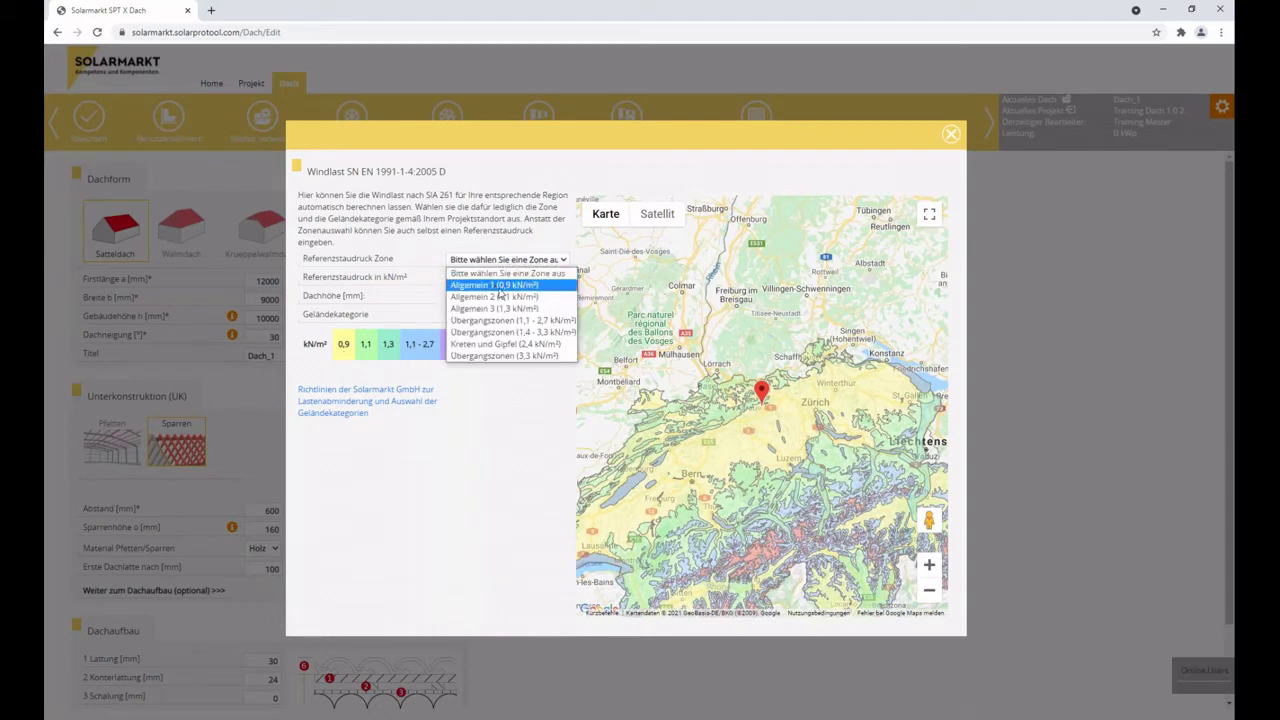
left_click(500, 286)
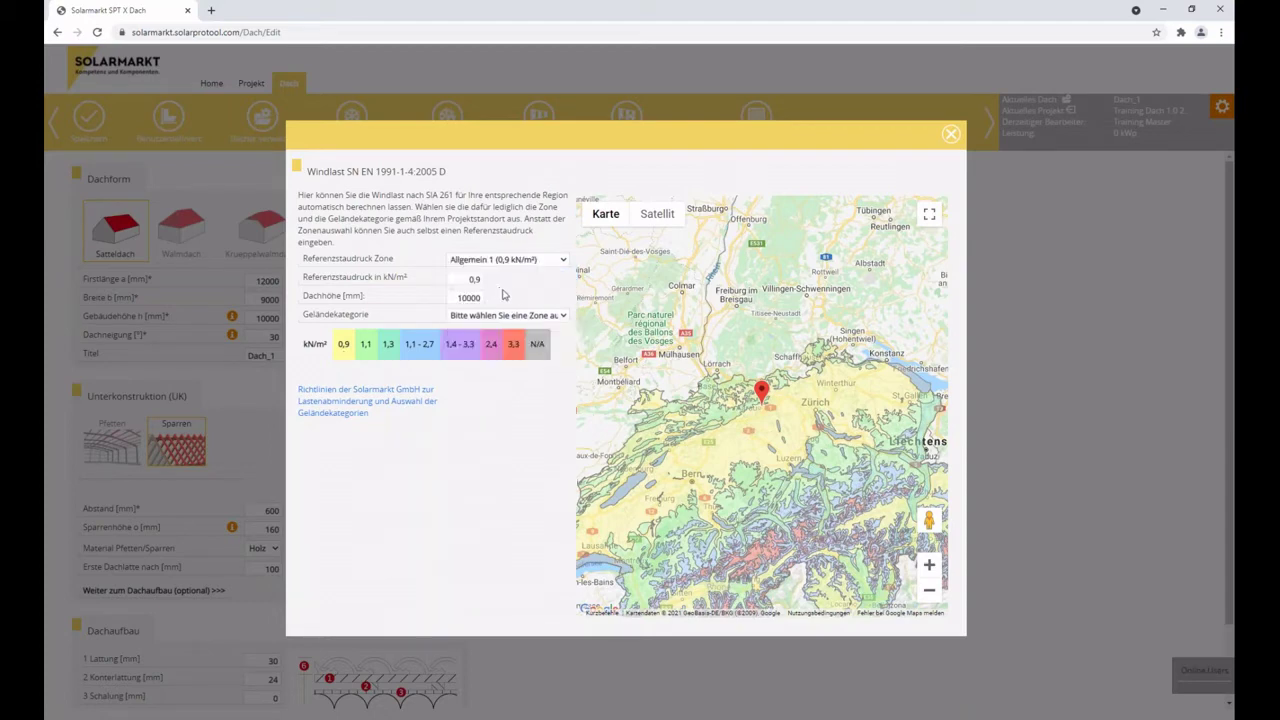
double_click(510, 282)
key("Tab")
Check the satellite map and set the terrain category to Ortschaften / Freies Feld.
left_click(515, 316)
left_click(657, 214)
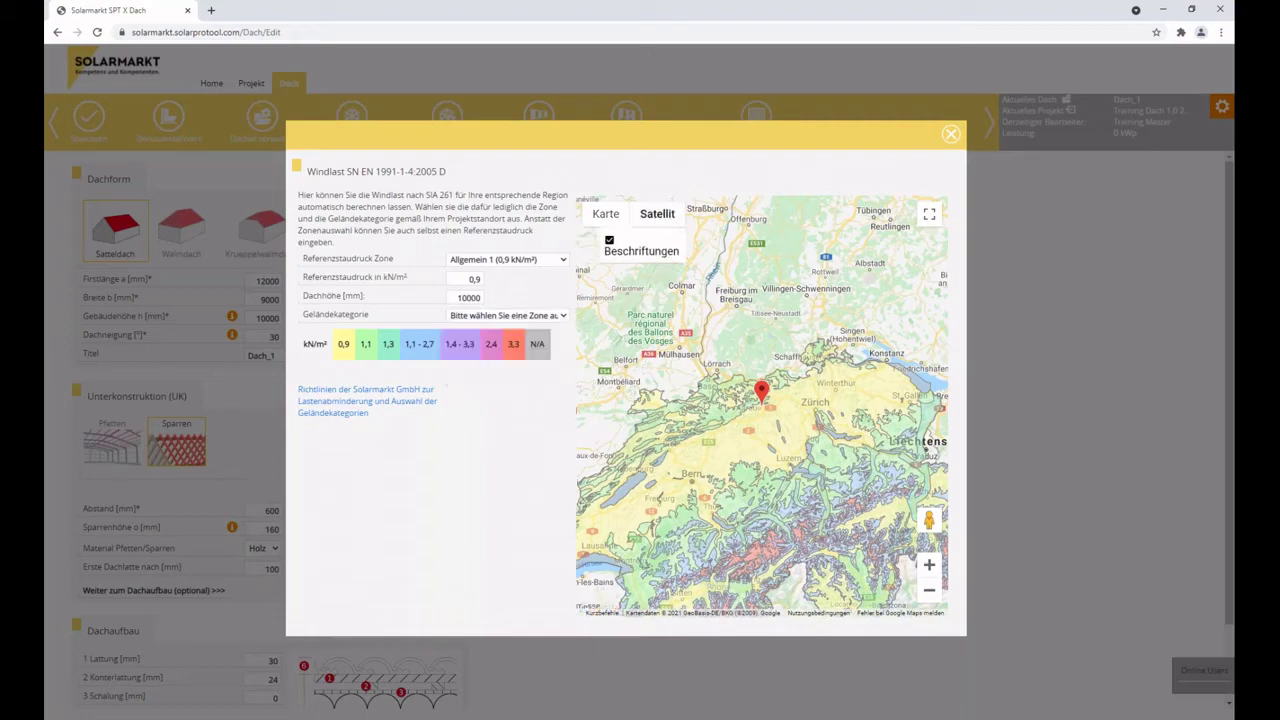
scroll(765, 415, "up", 5)
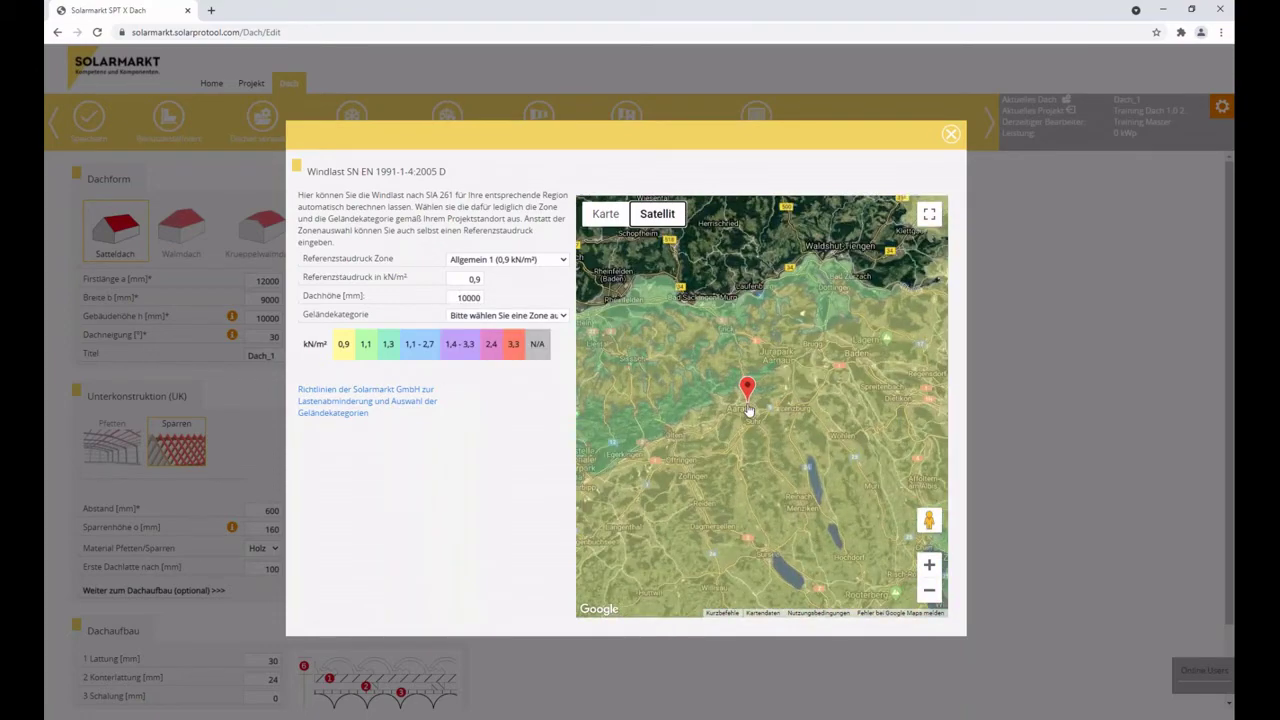
scroll(746, 403, "up", 2)
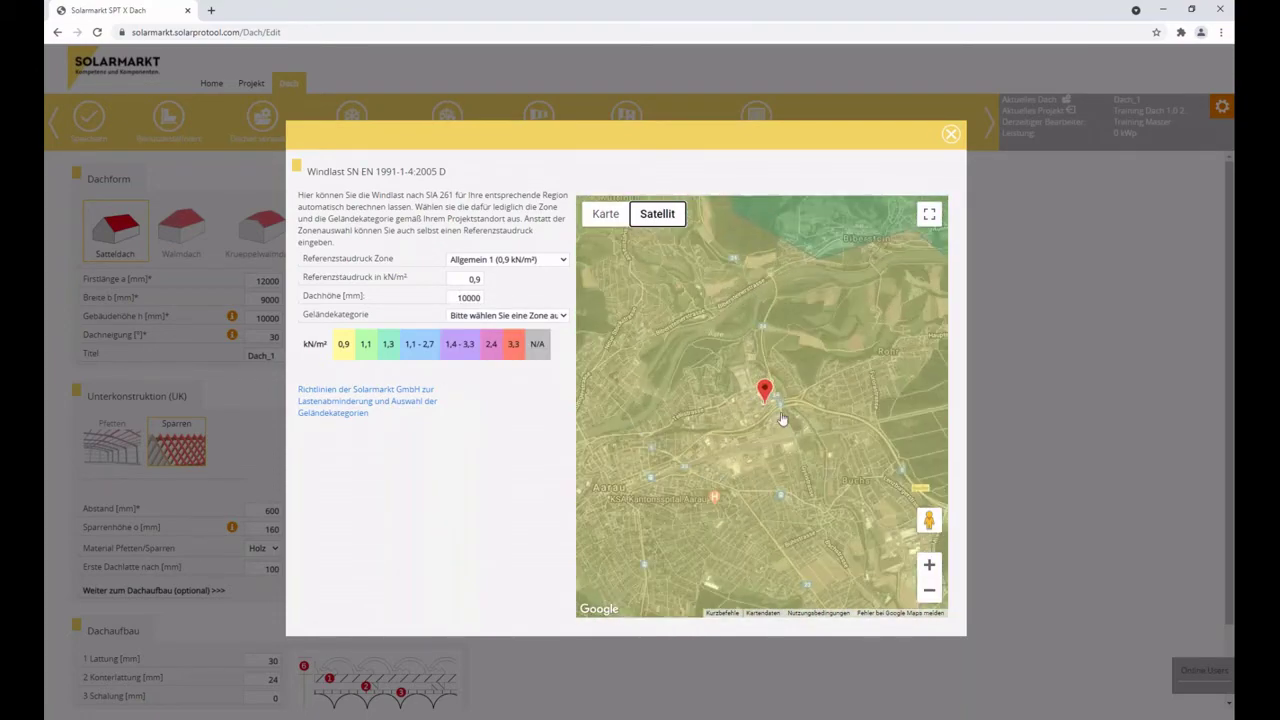
scroll(765, 425, "up", 2)
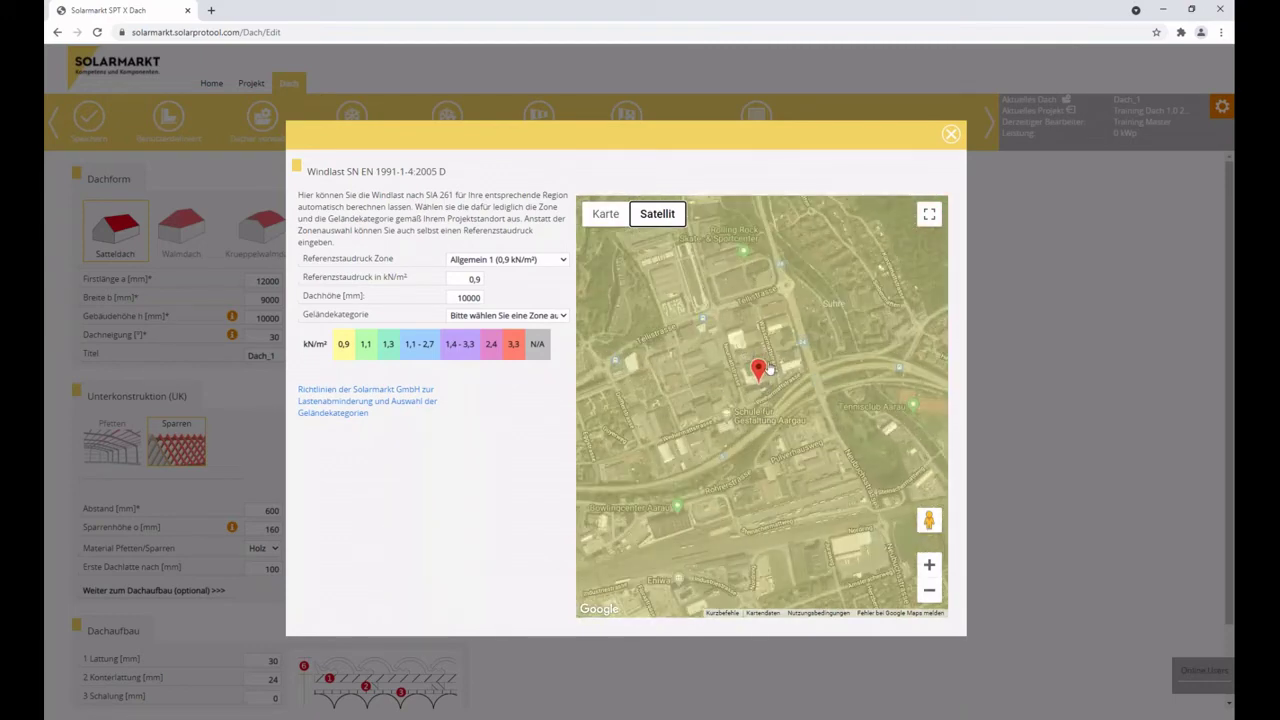
scroll(762, 370, "down", 1)
left_click(527, 316)
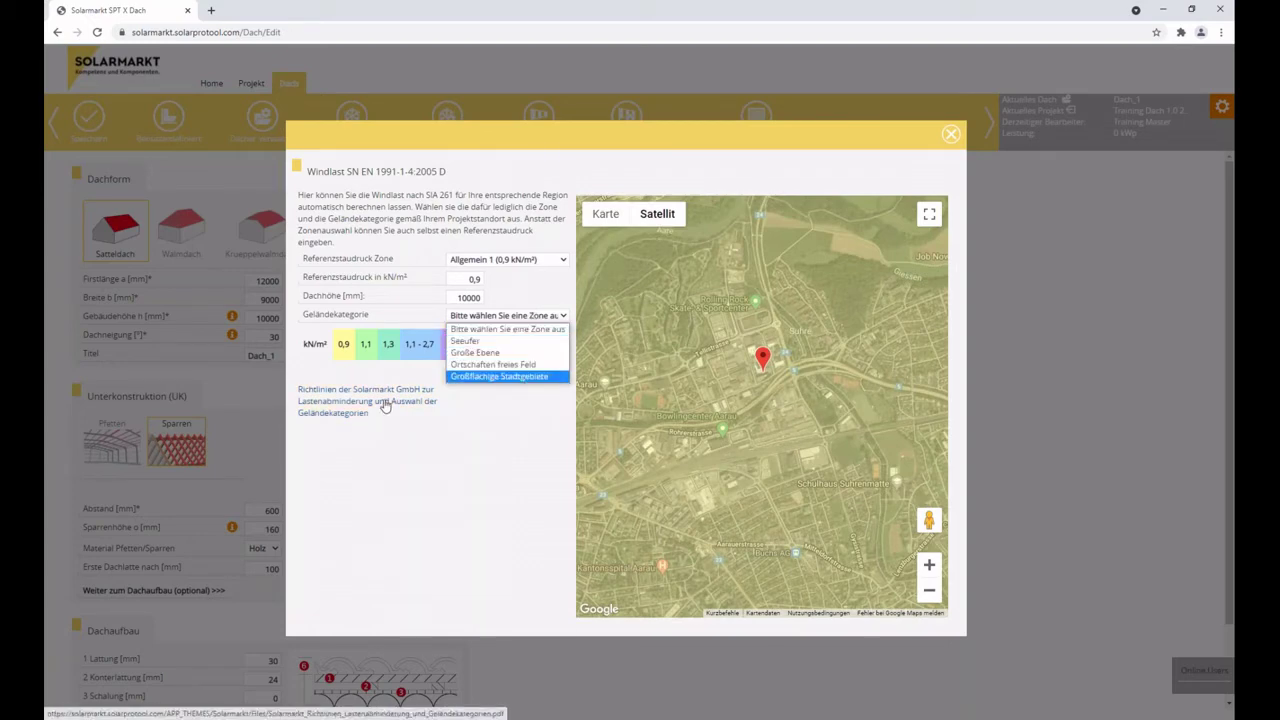
left_click(501, 366)
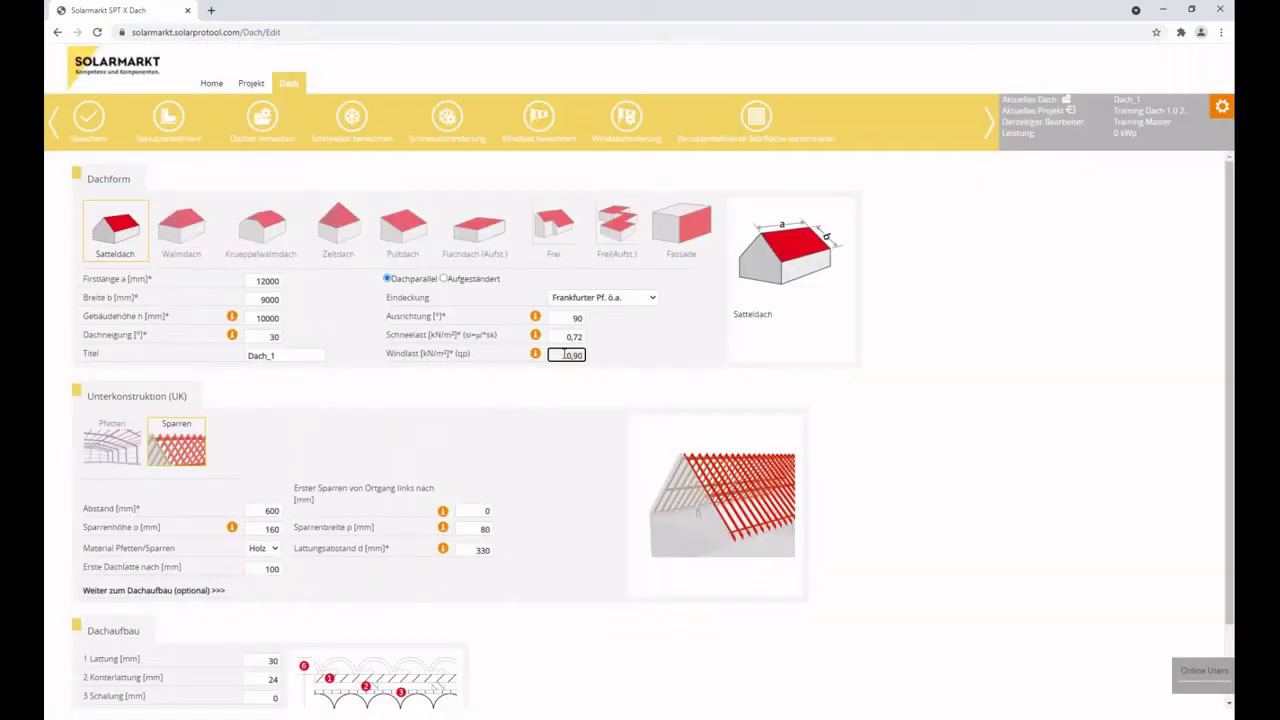
left_click(676, 347)
Open the snow load reduction using the unreduced snow load of 0,72.
left_click(447, 120)
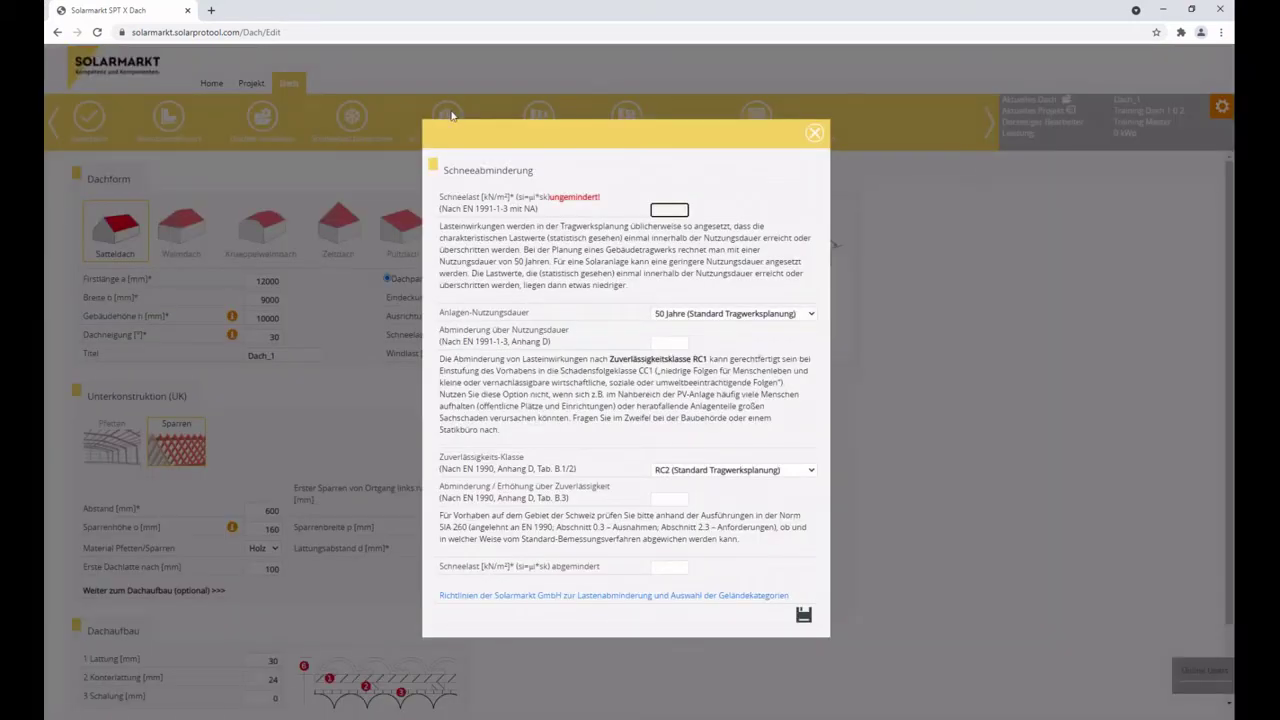
left_click_drag(662, 137, 901, 98)
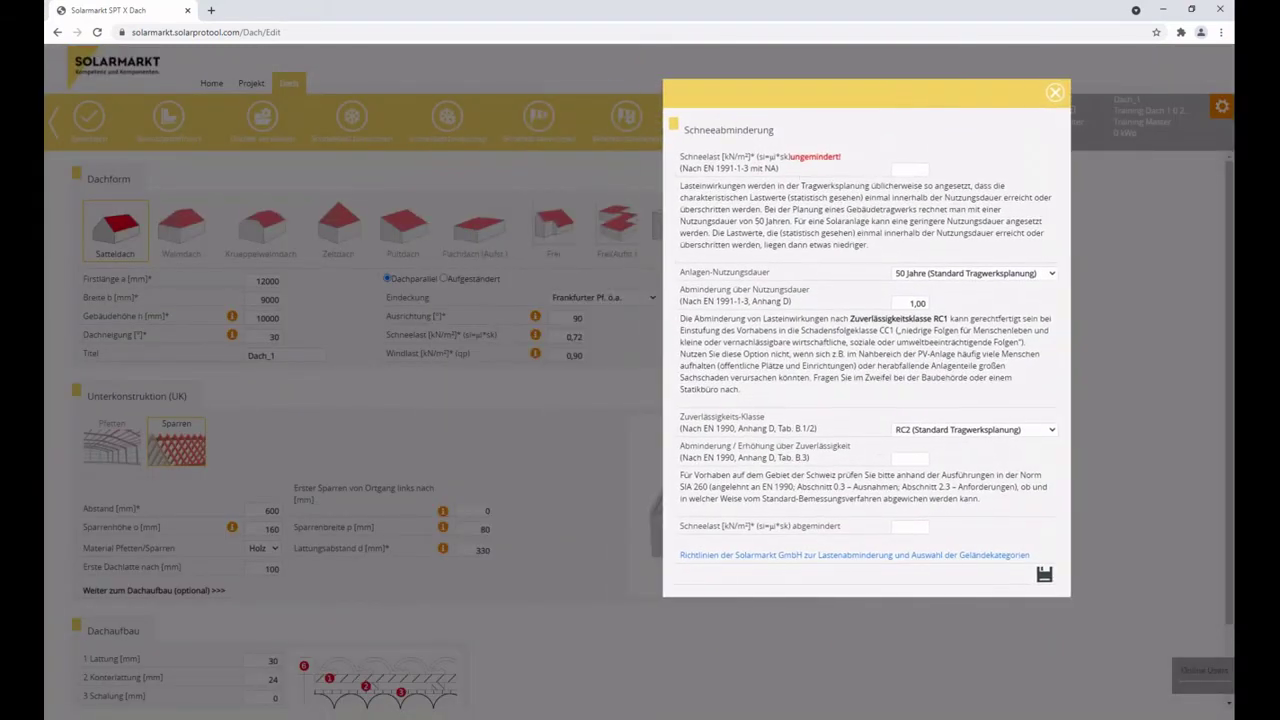
double_click(801, 157)
left_click(903, 170)
left_click_drag(903, 172, 949, 174)
left_click(946, 186)
Set the minimum service life to 25 years.
left_click(929, 276)
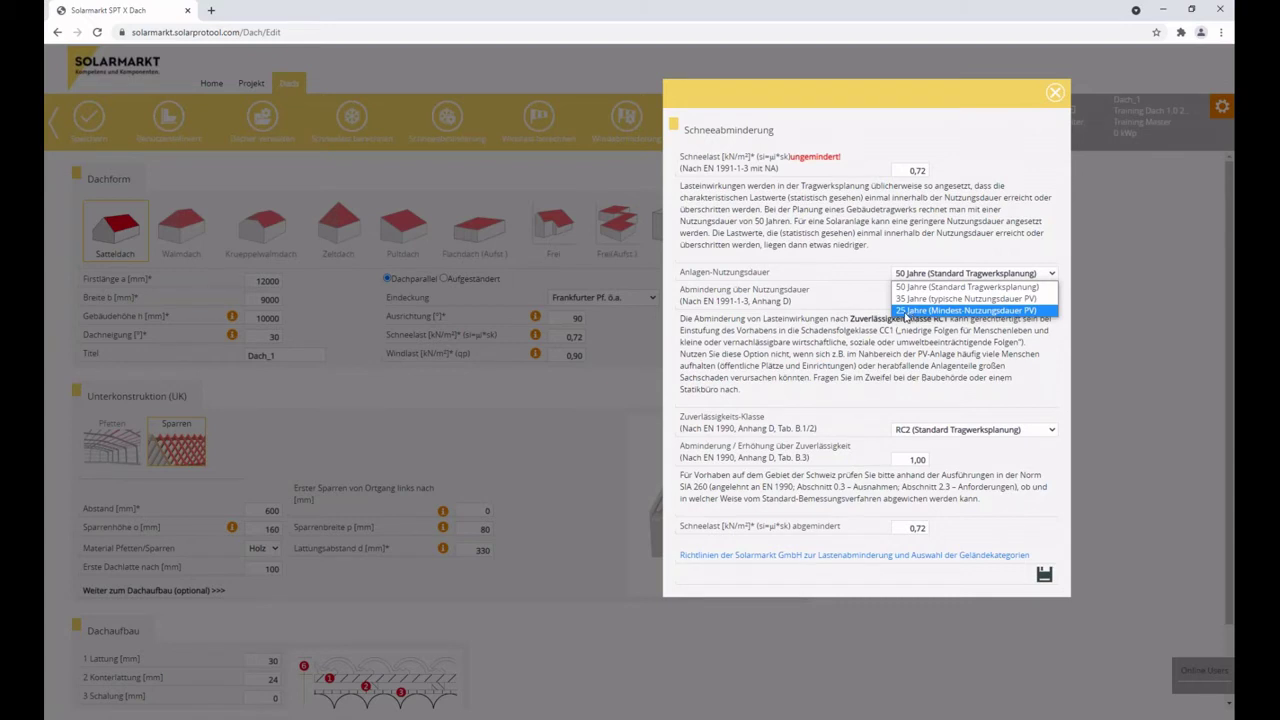
left_click(905, 314)
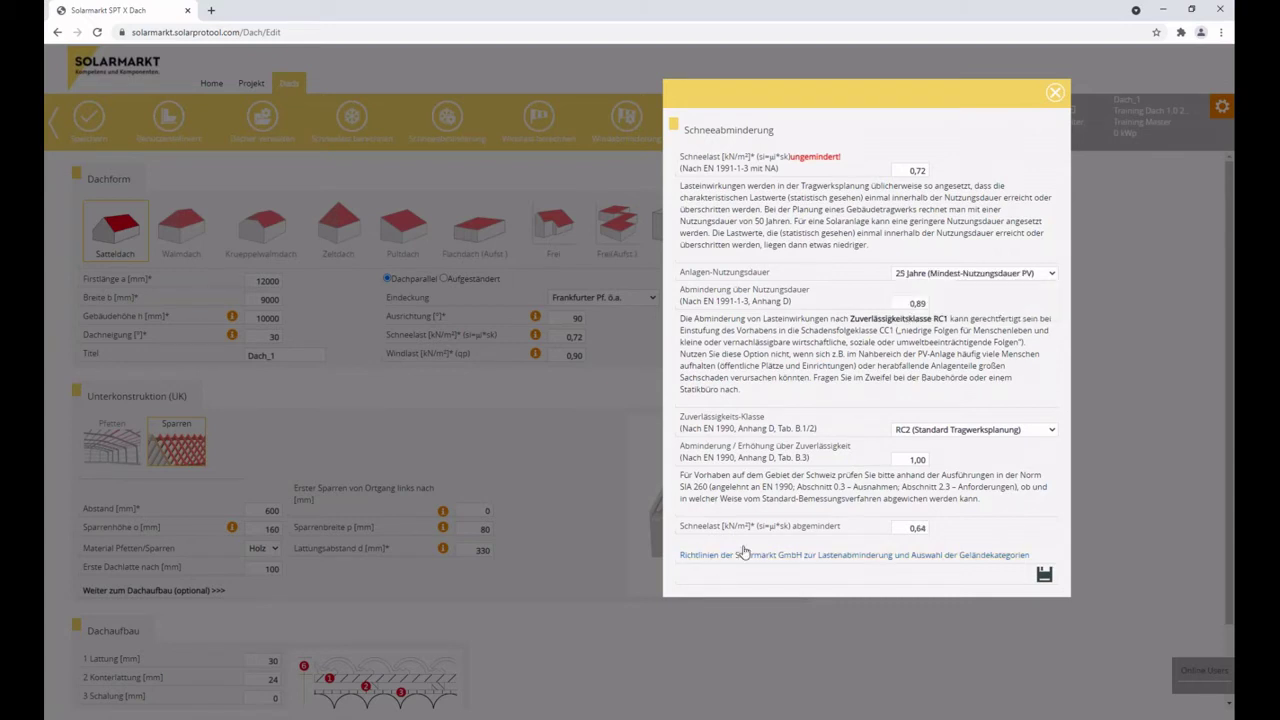
right_click(834, 557)
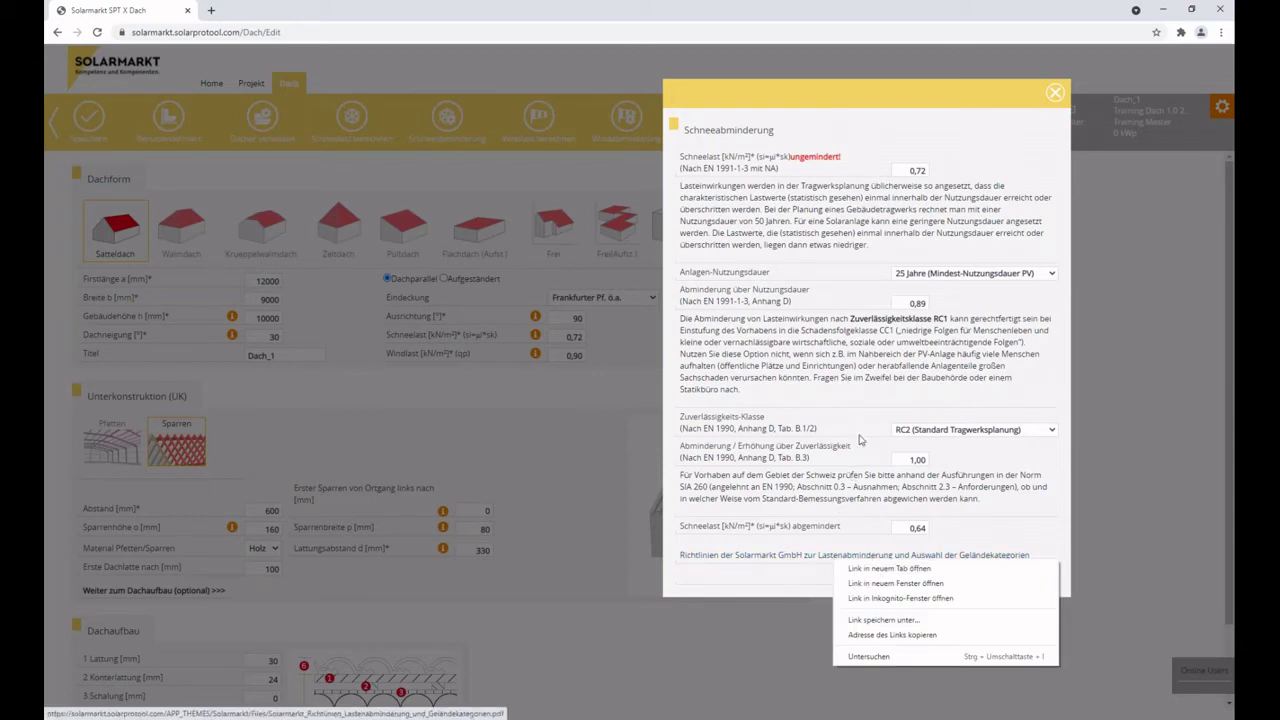
left_click(860, 400)
left_click(938, 276)
left_click(938, 276)
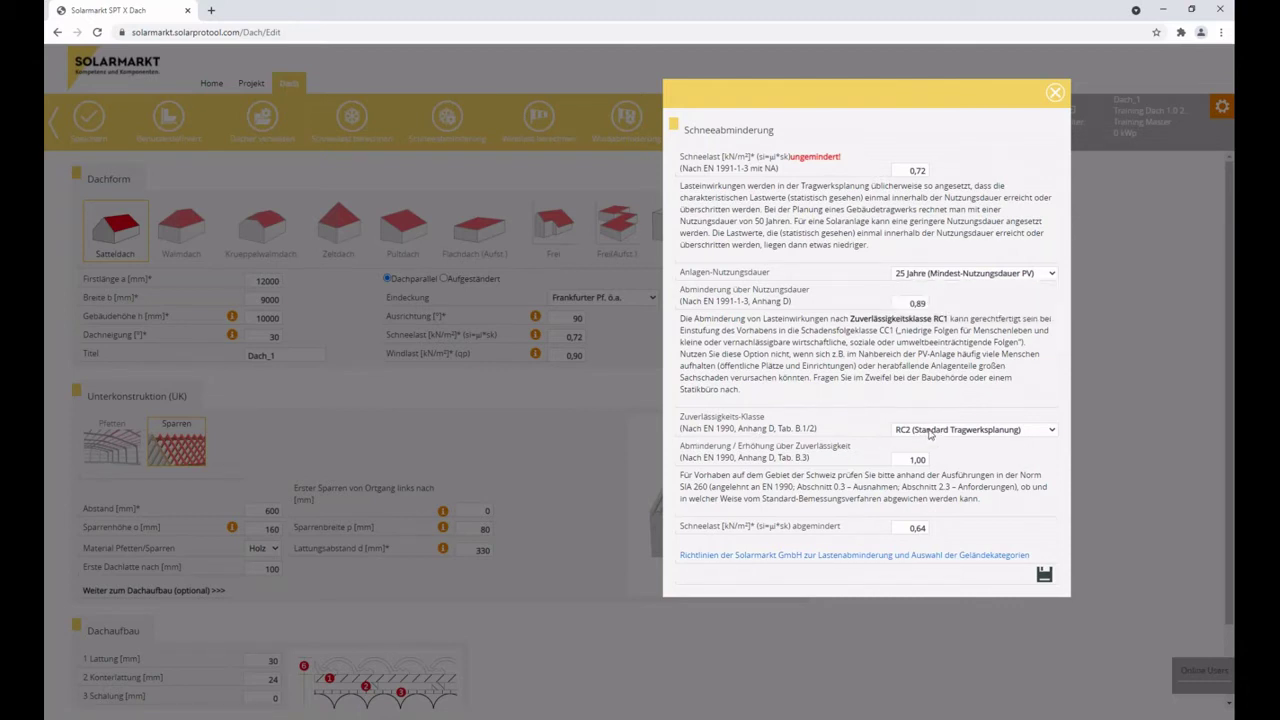
Choose reliability class RC1 and save the reduced snow load of 0,58.
left_click(930, 437)
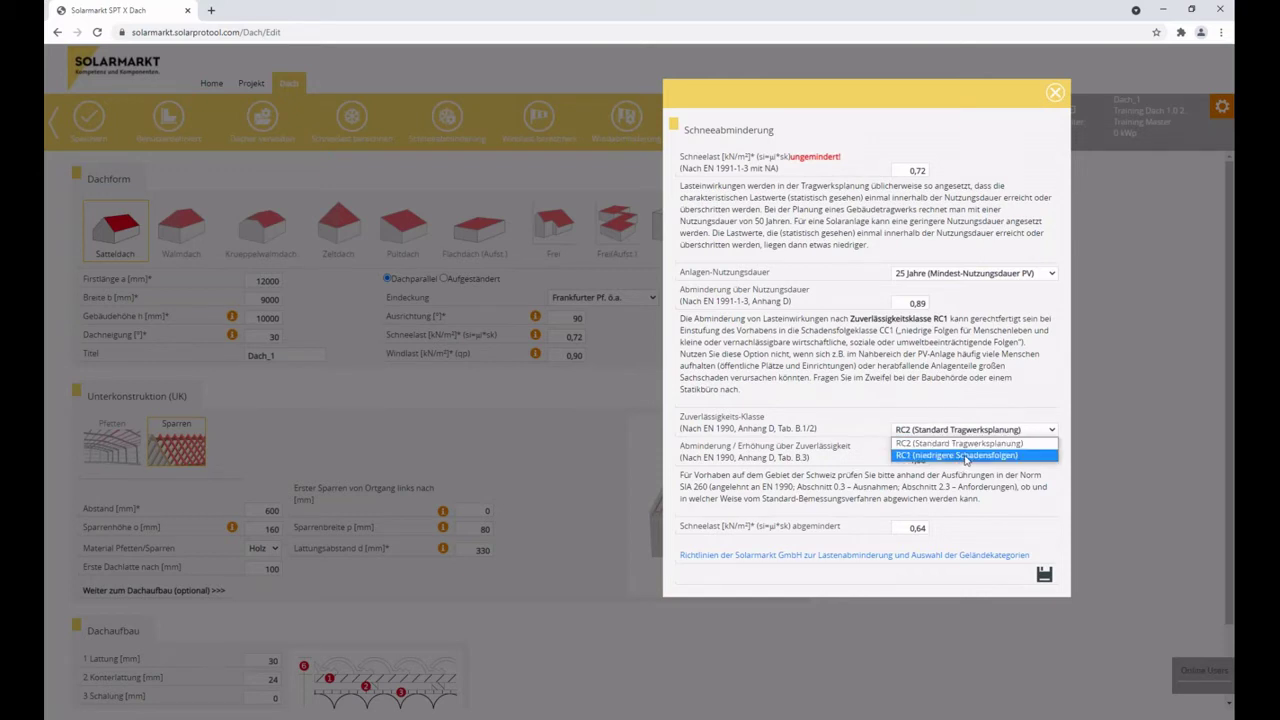
left_click(968, 456)
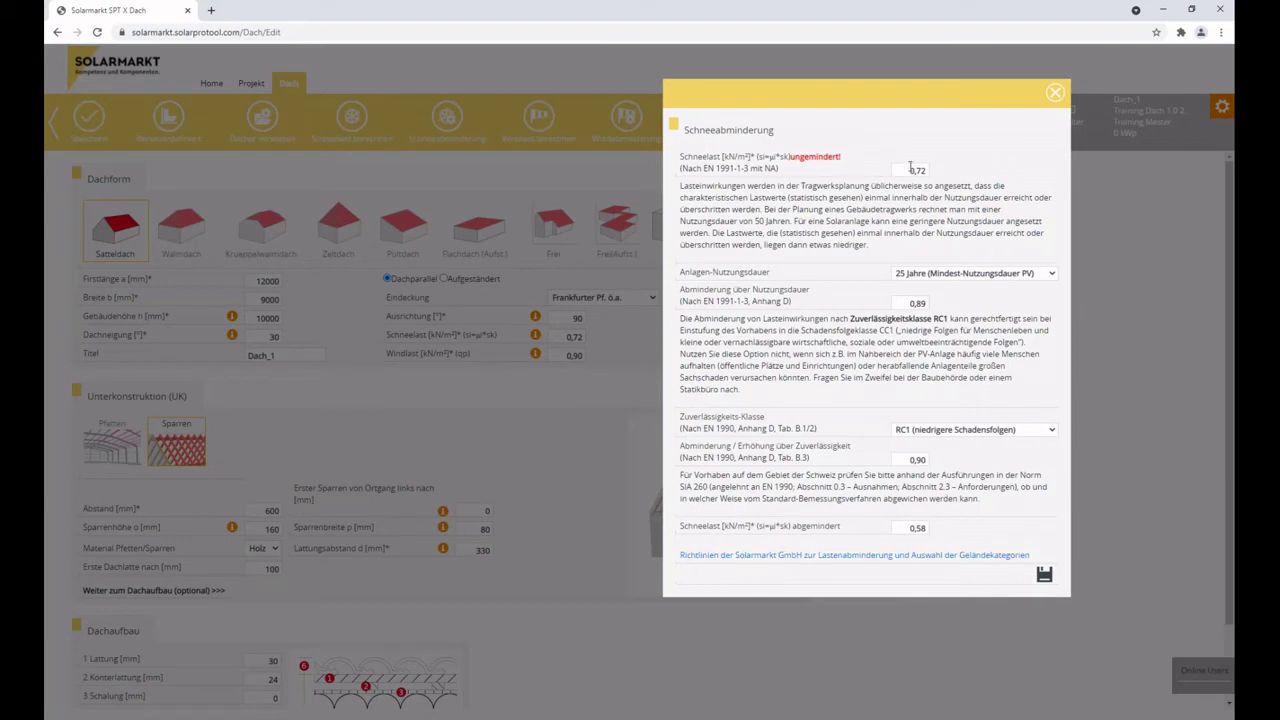
double_click(907, 172)
left_click(906, 529)
left_click_drag(904, 528, 961, 532)
left_click(1044, 578)
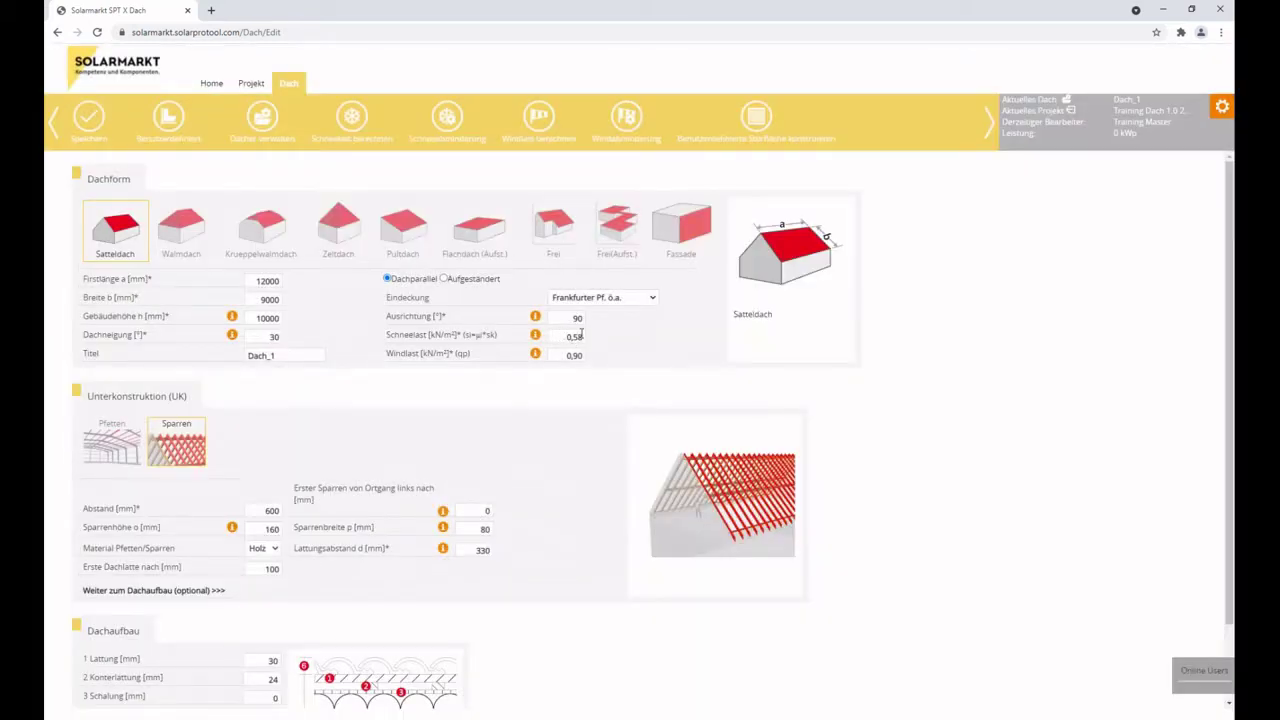
Reduce the 0,90 wind load with 25 years service life and RC1, applying 0,75.
left_click(628, 117)
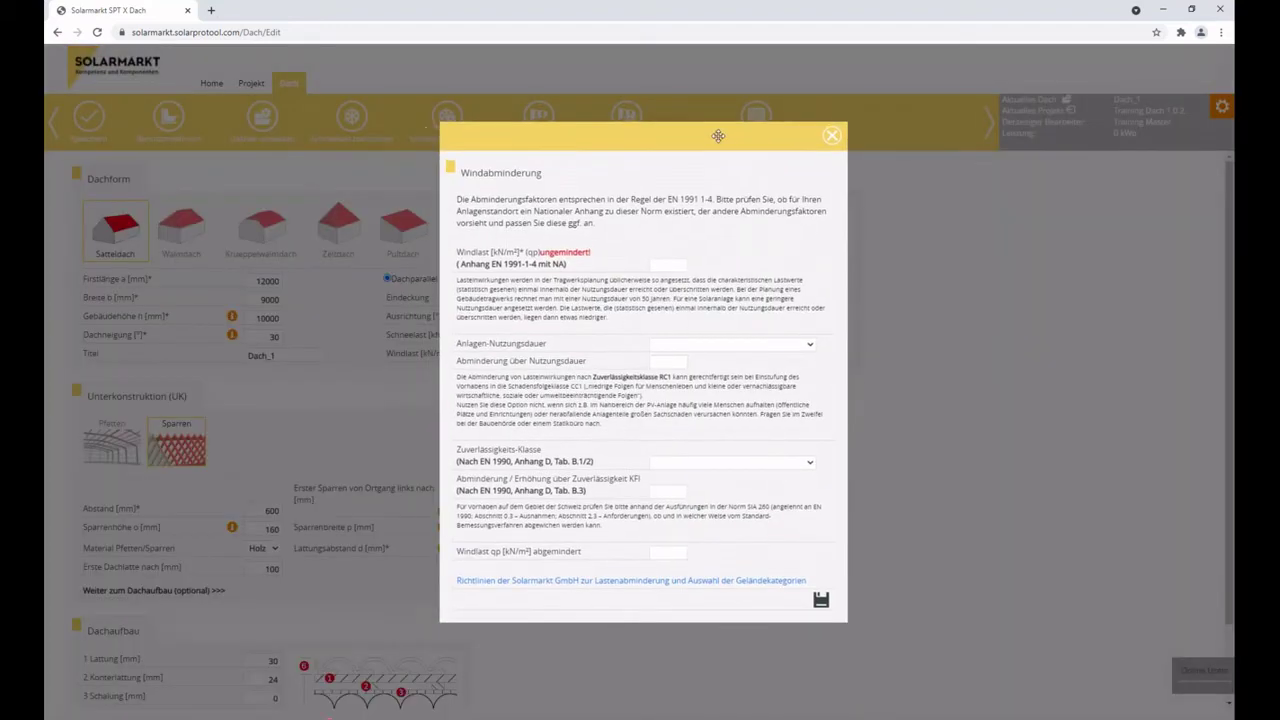
left_click(869, 211)
type("0,90")
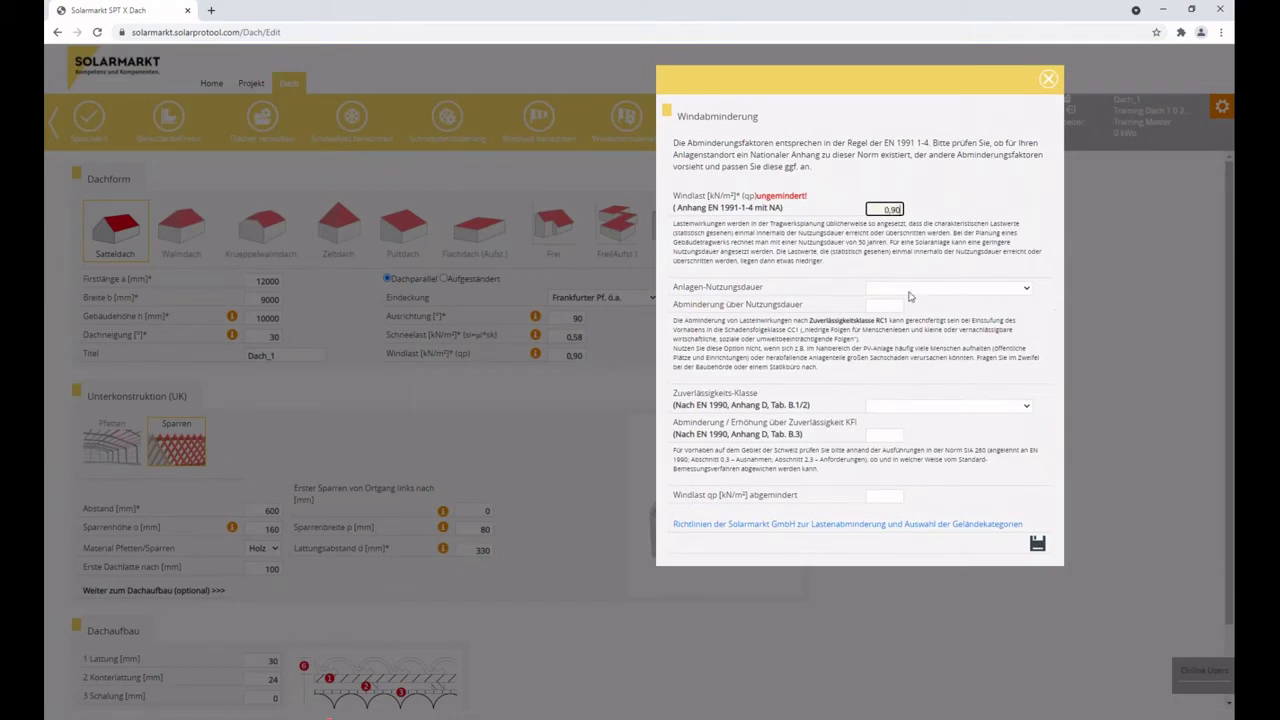
left_click(909, 290)
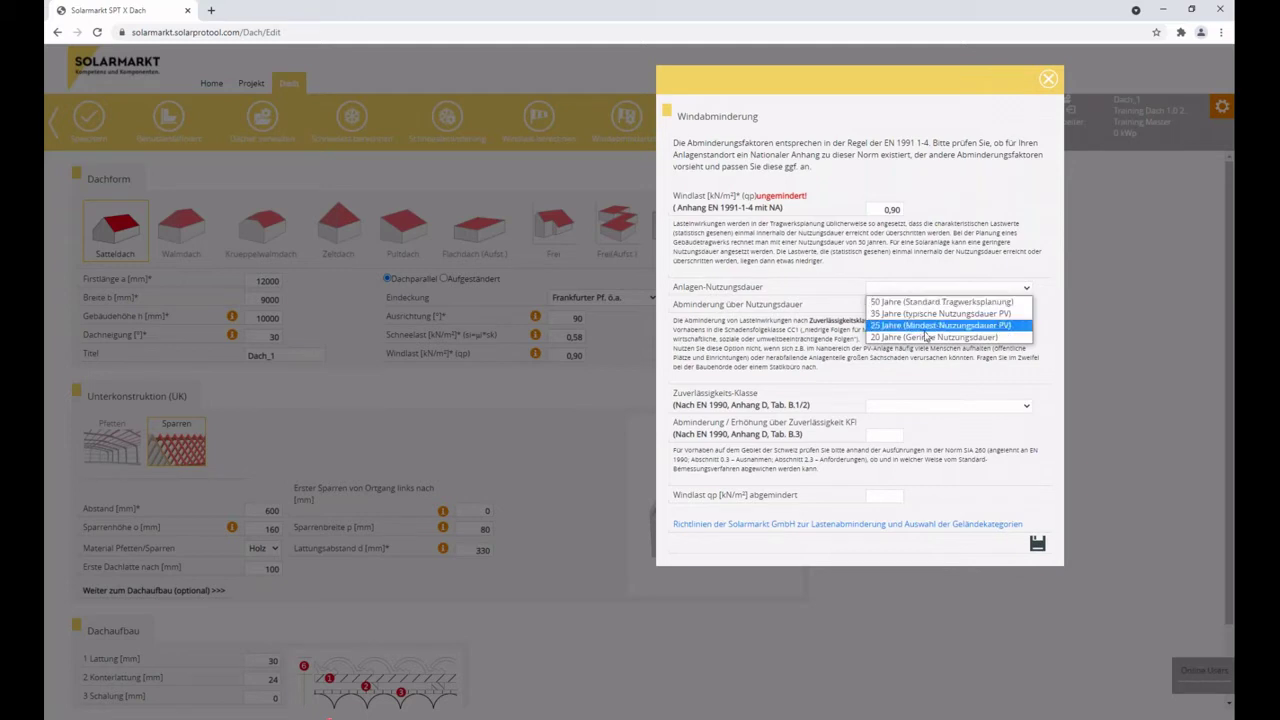
key("Up")
key("Return")
left_click(937, 405)
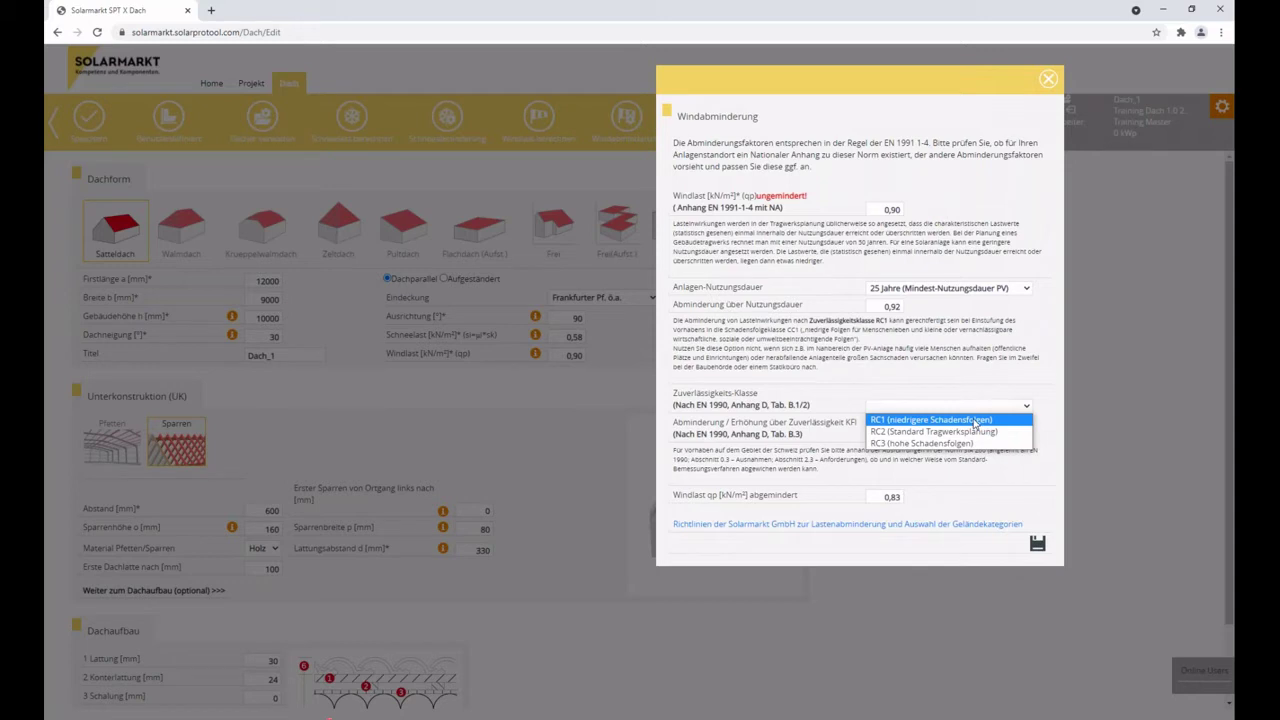
left_click(975, 423)
left_click(884, 207)
left_click(899, 497)
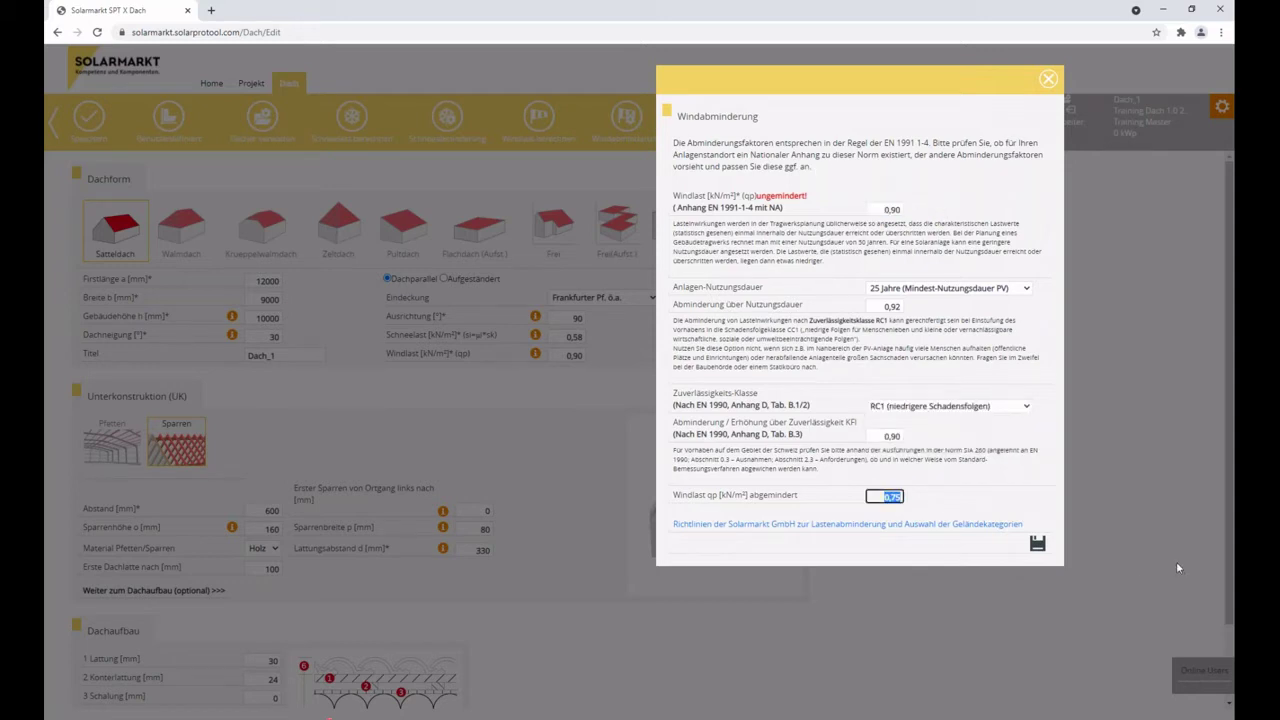
left_click(1037, 543)
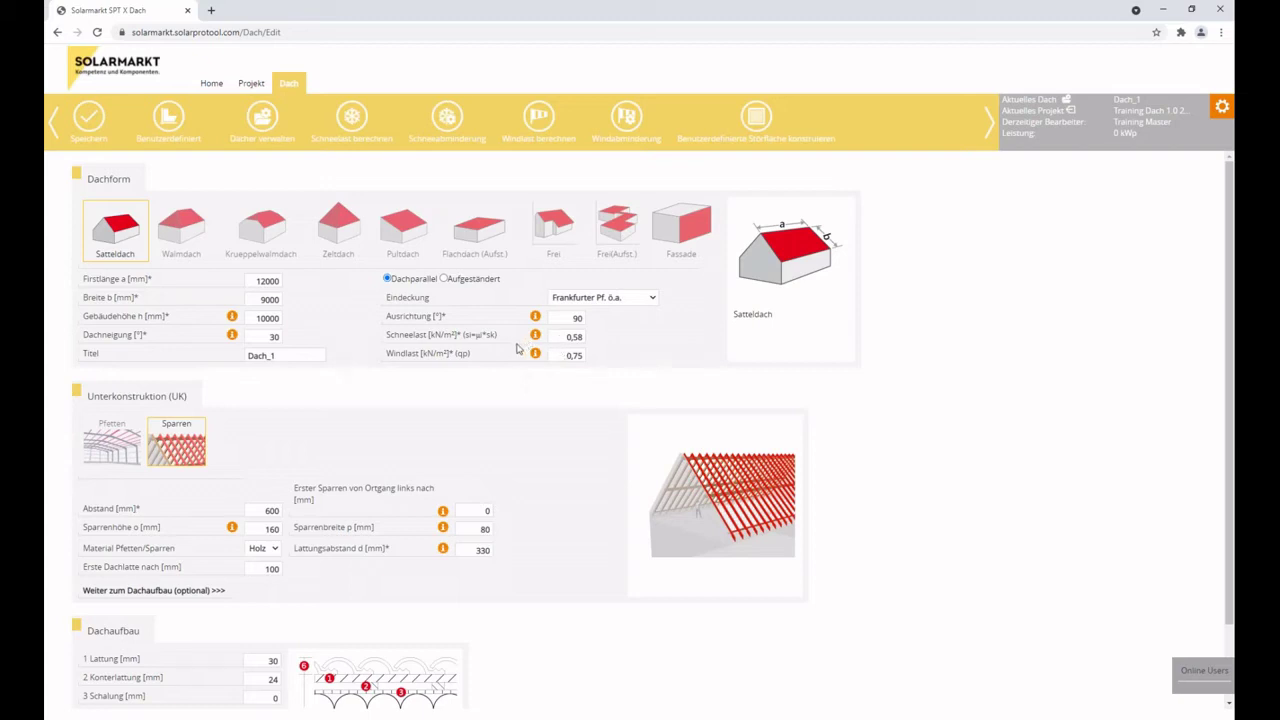
Save the roof and acknowledge the 'Das Dach wurde erfolgreich gespeichert!' message.
left_click(86, 121)
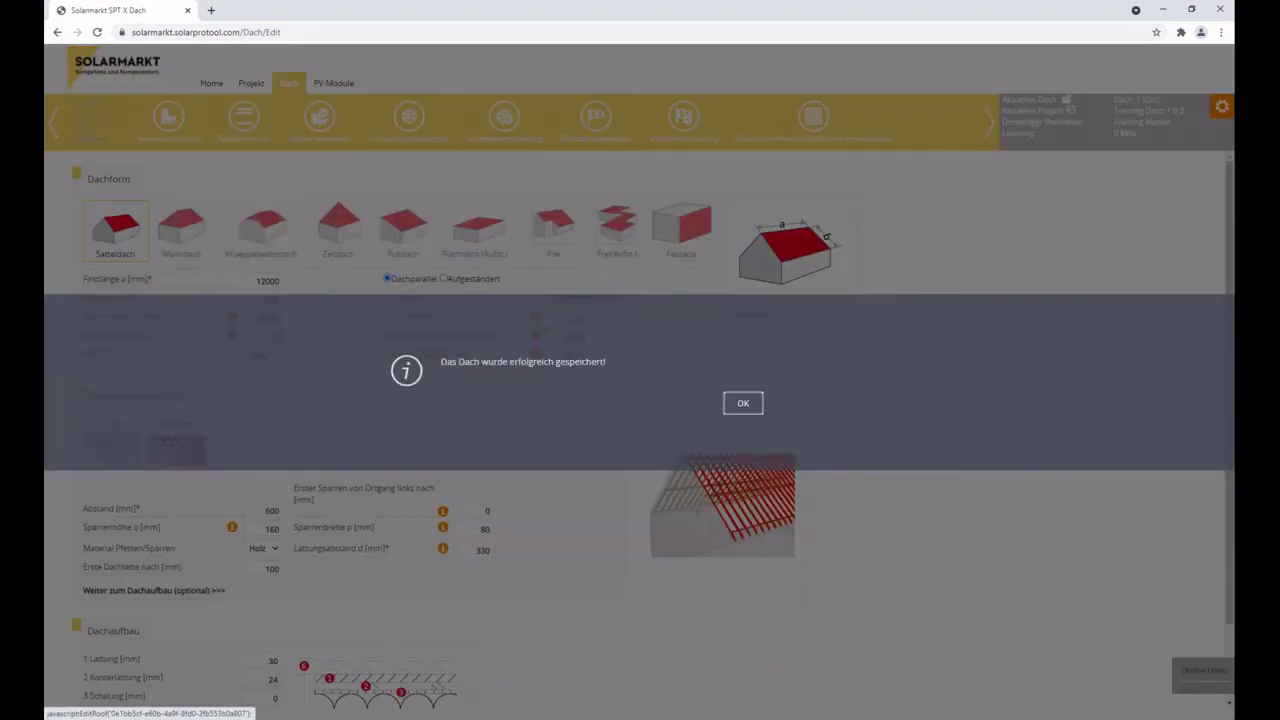
left_click(741, 403)
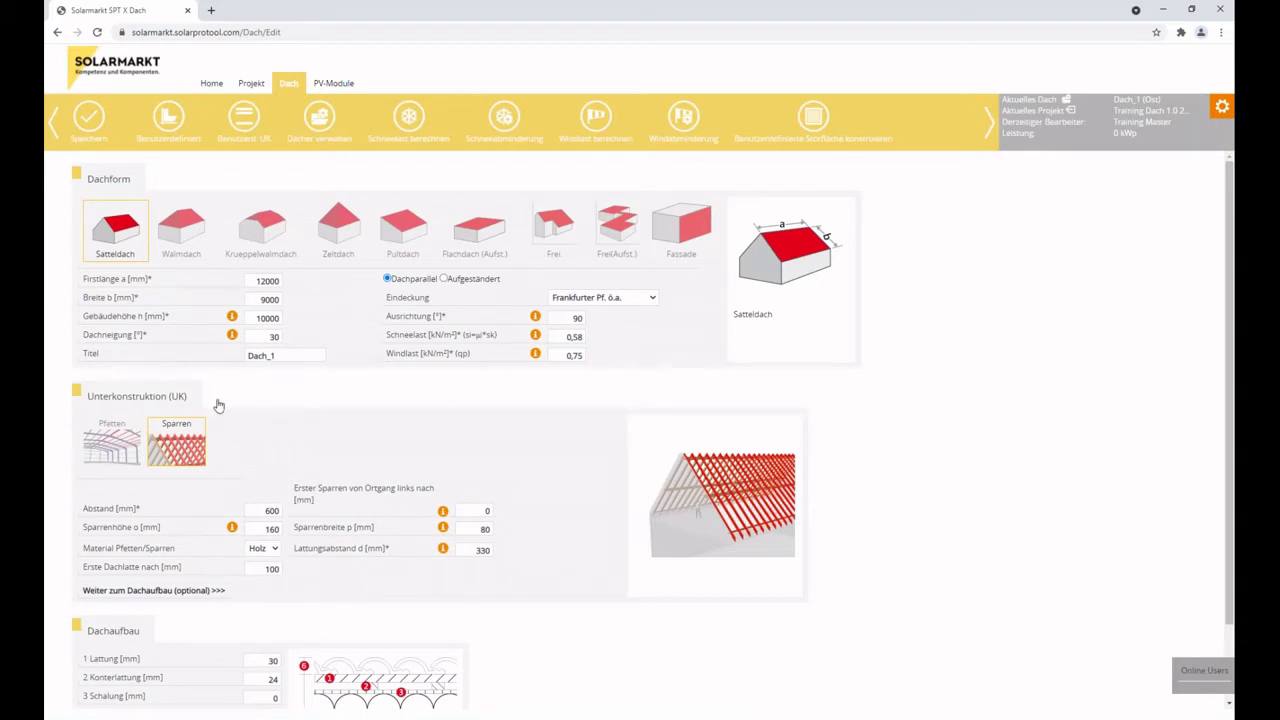
scroll(219, 405, "down", 1)
scroll(219, 405, "up", 1)
Keep the rafter substructure with 600 mm spacing and wood as the material.
left_click(117, 438)
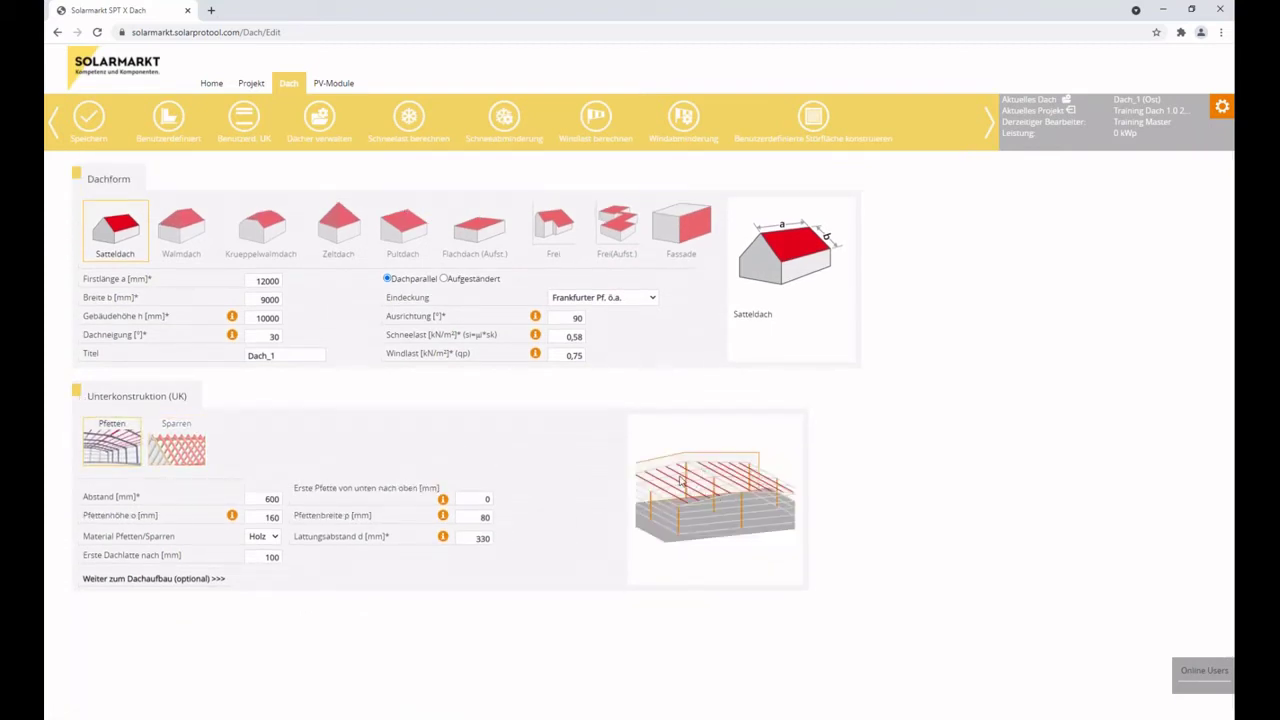
left_click(201, 443)
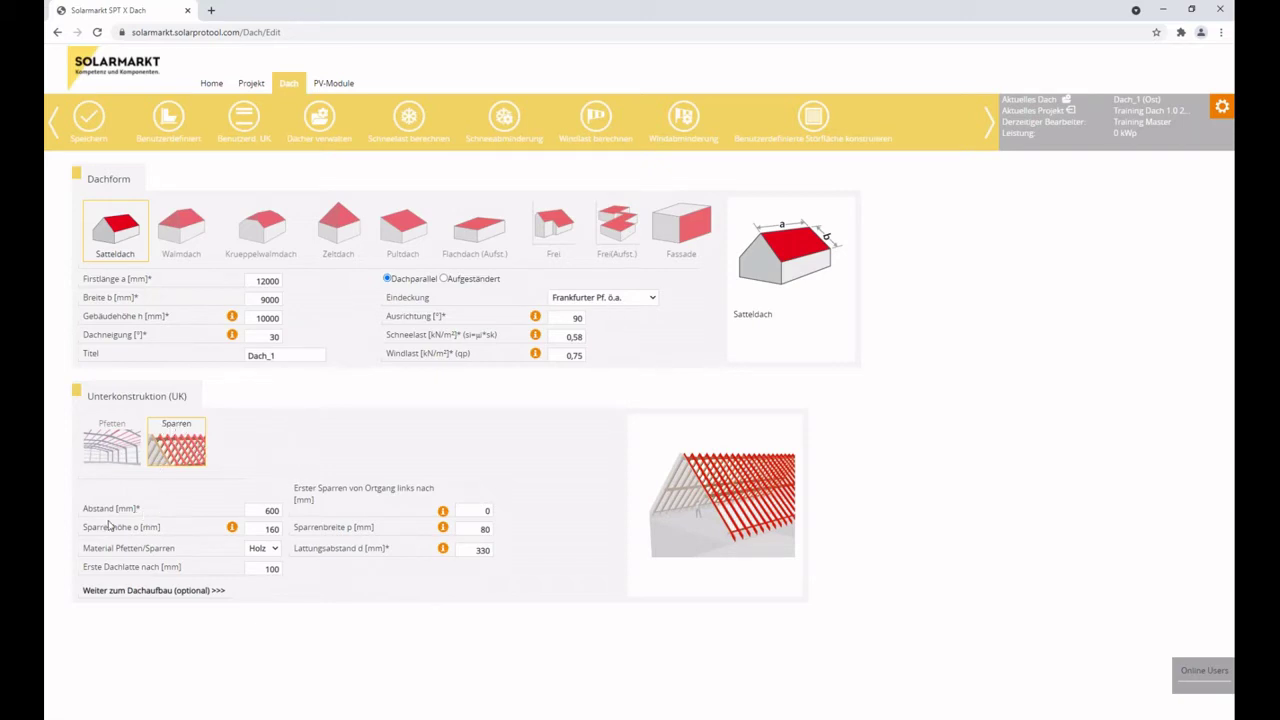
left_click_drag(252, 510, 323, 513)
left_click_drag(474, 512, 505, 513)
left_click(258, 280)
left_click(484, 511)
mouse_move(233, 529)
left_click(274, 549)
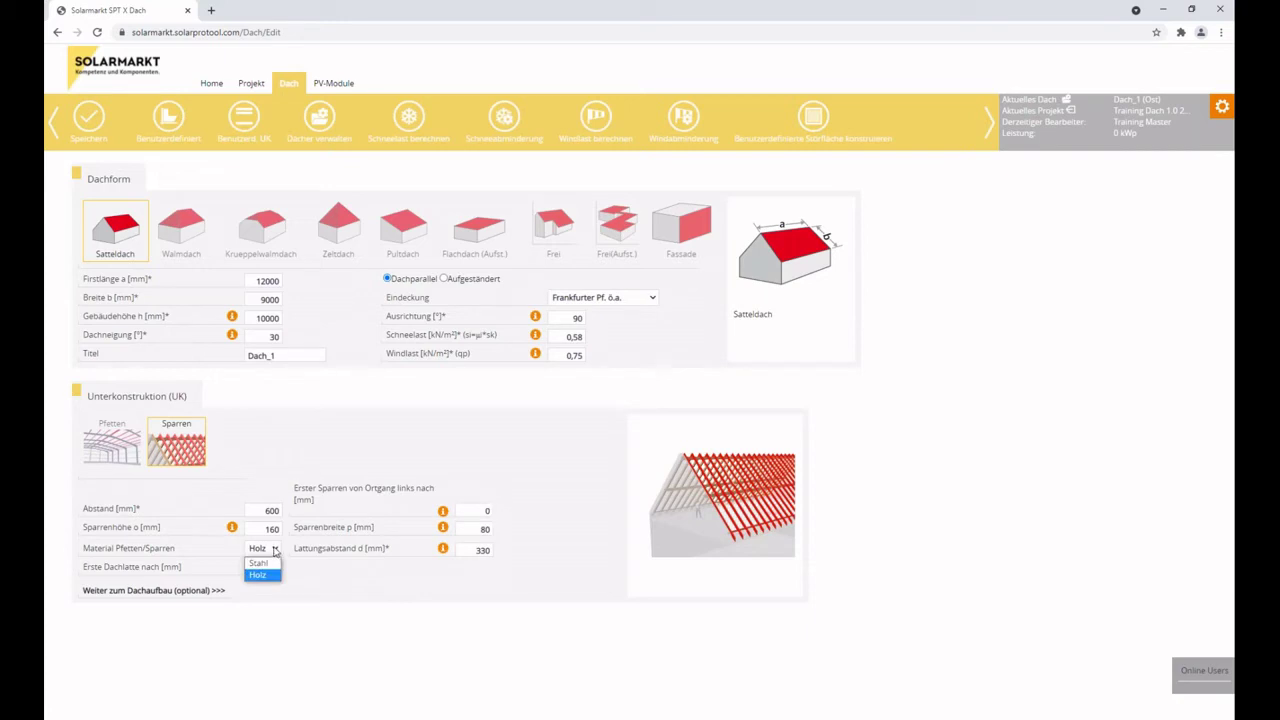
left_click(274, 549)
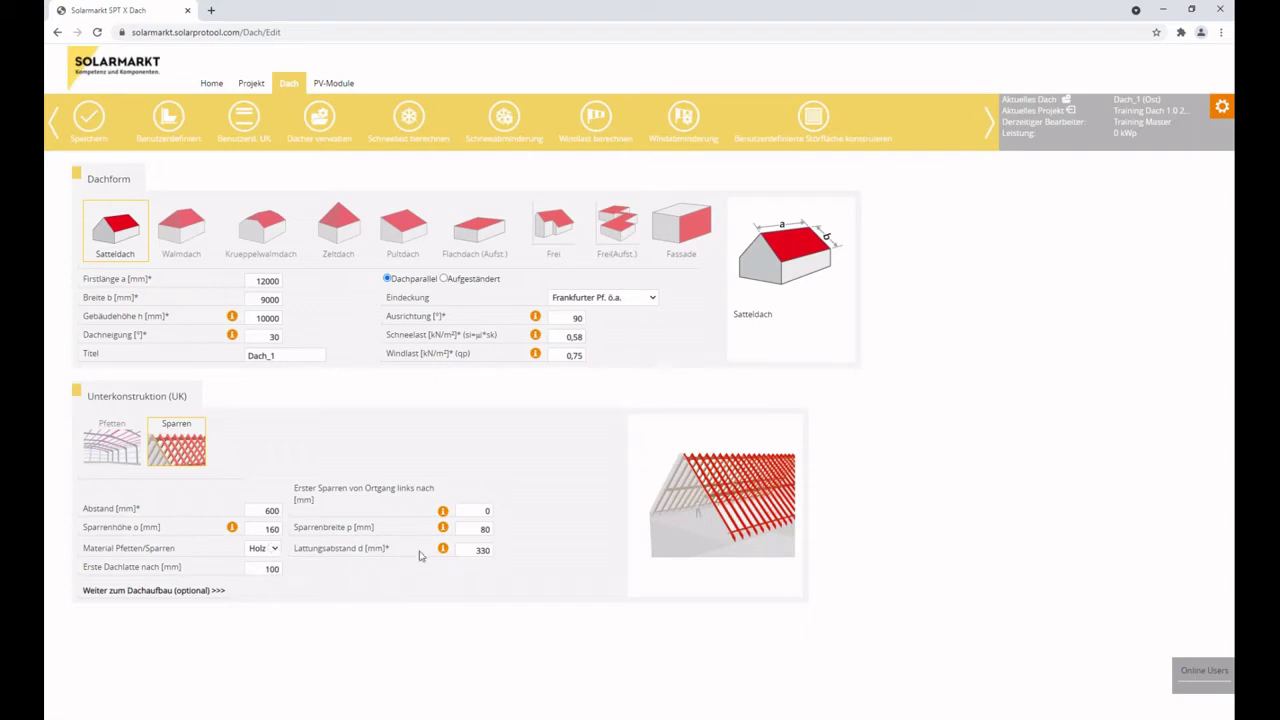
Set the batten spacing to 340 mm and the first batten to 170 mm.
mouse_move(442, 556)
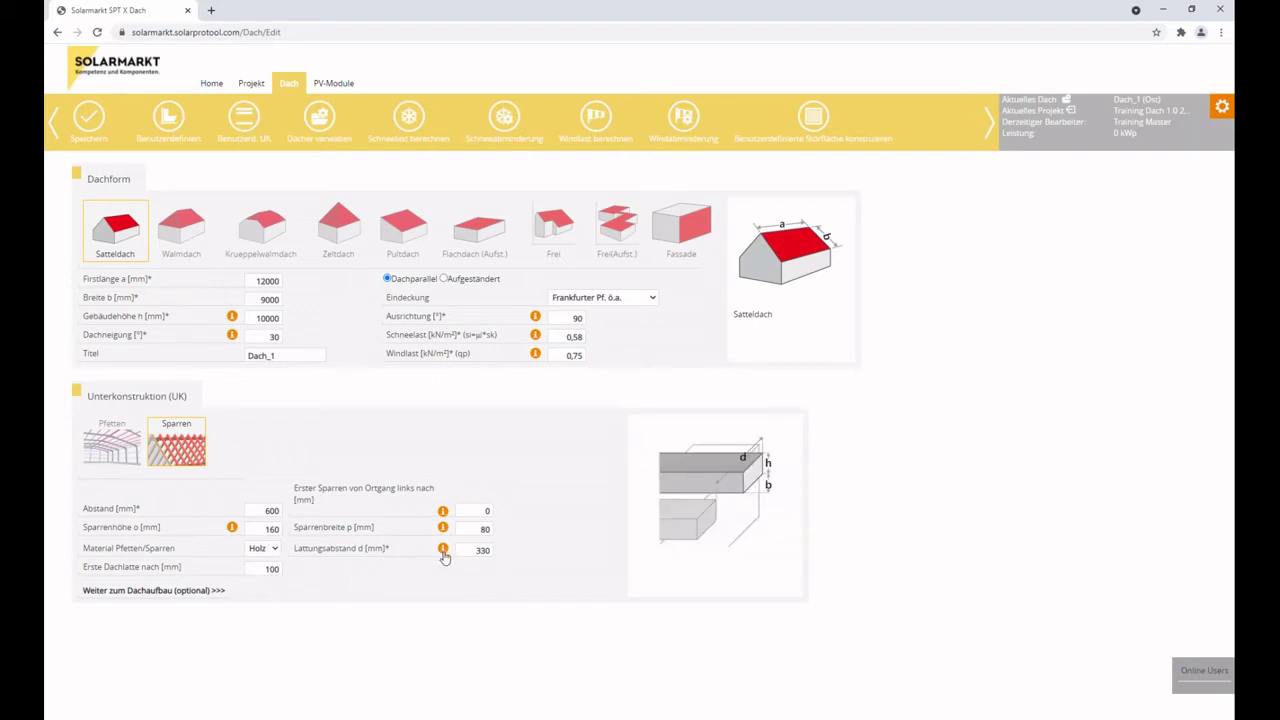
double_click(468, 550)
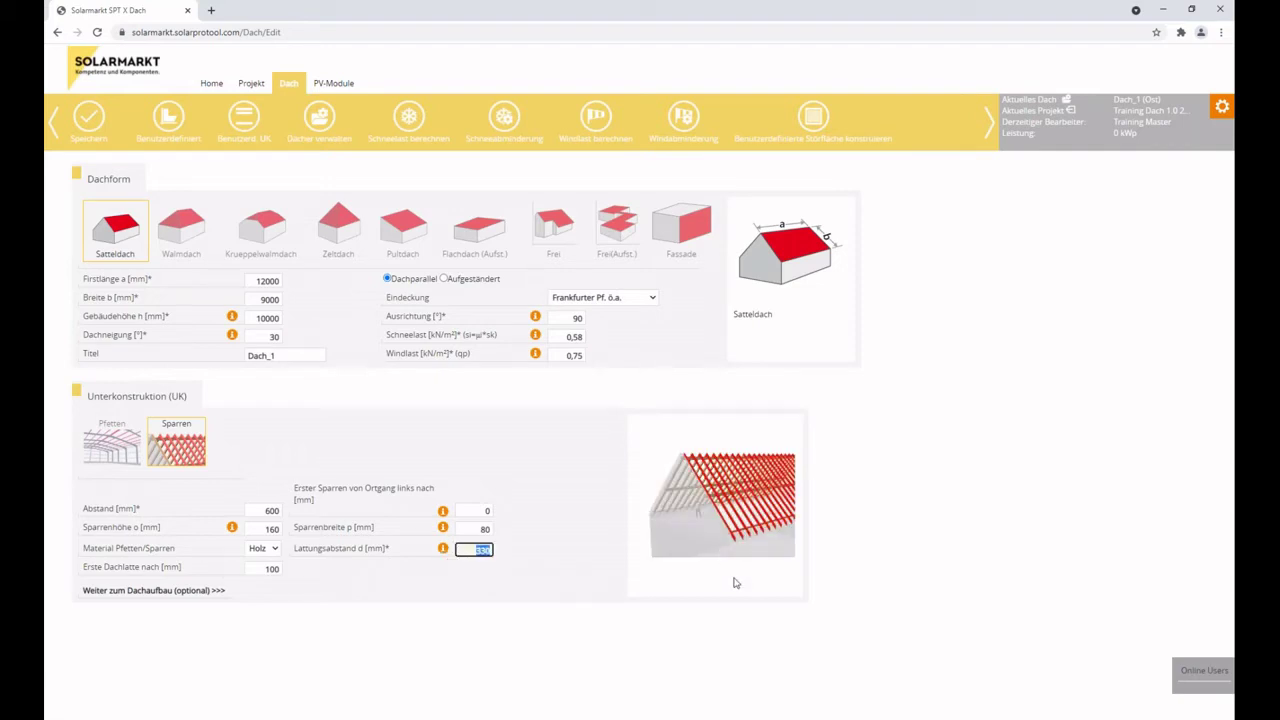
type("340")
double_click(262, 568)
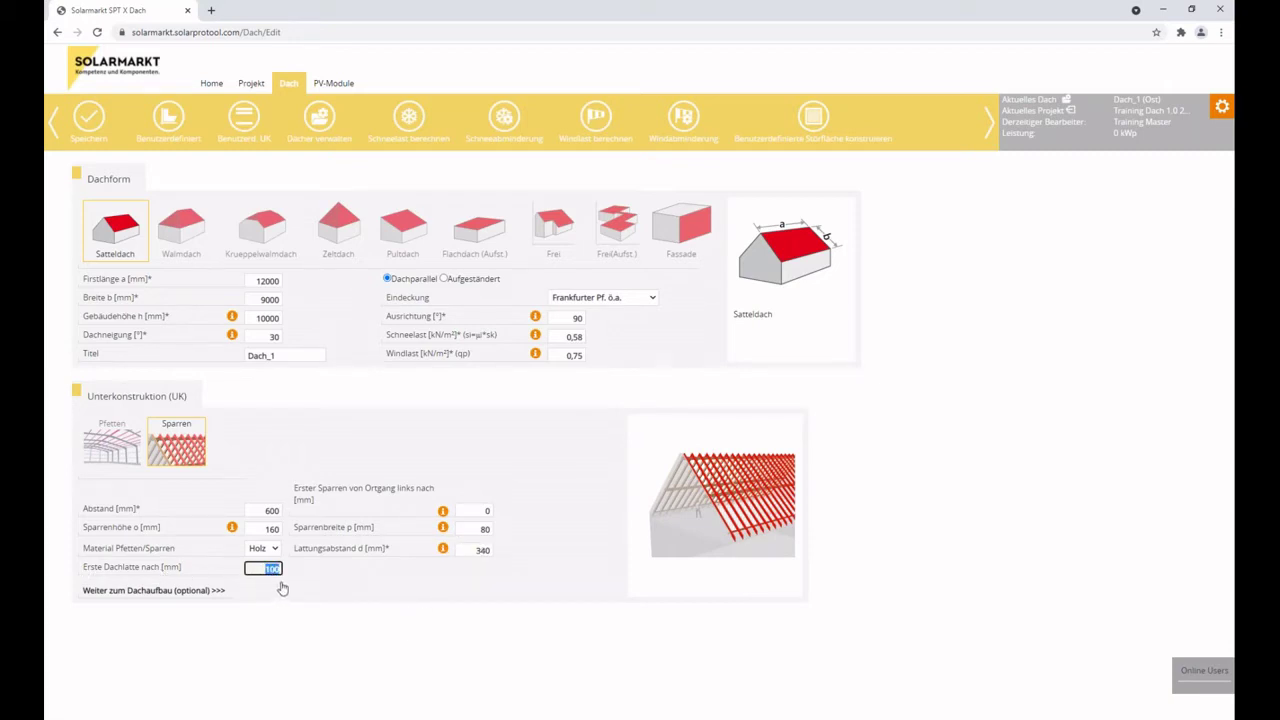
type("340")
double_click(263, 568)
type("170")
Expand the optional Dachaufbau section and scroll through its layer thicknesses.
left_click(144, 599)
scroll(322, 497, "down", 1)
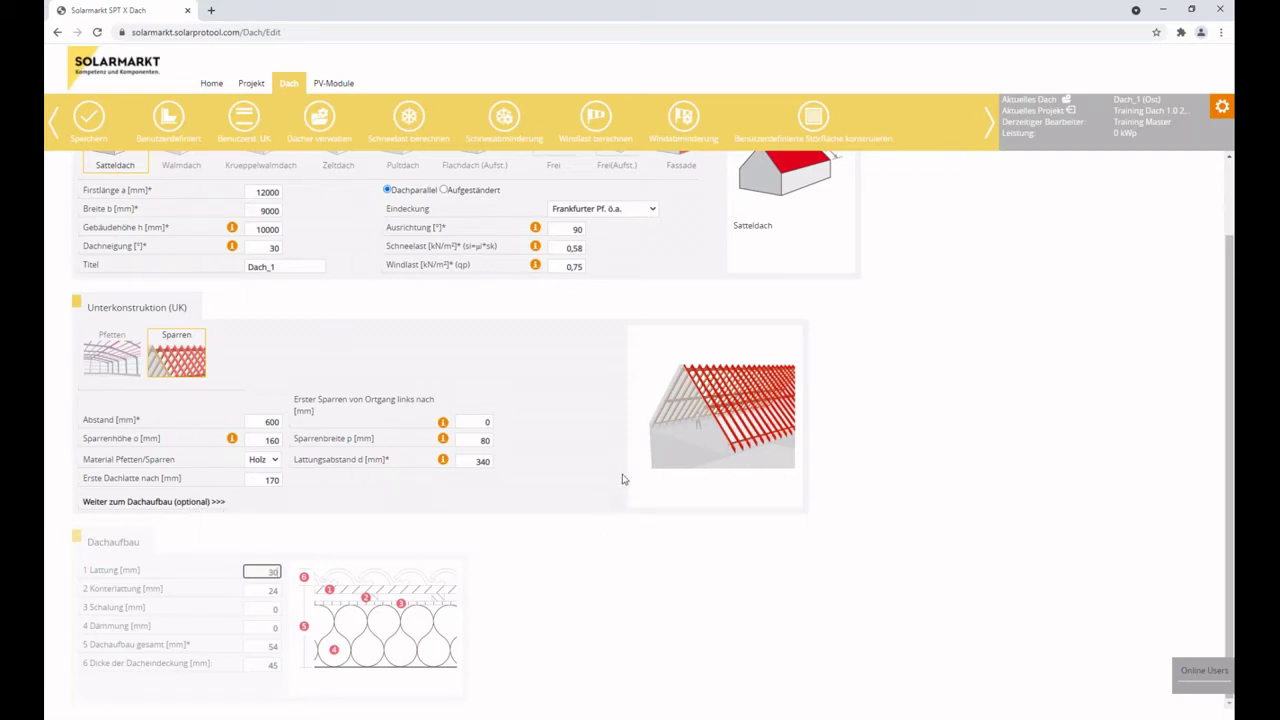
scroll(360, 380, "up", 2)
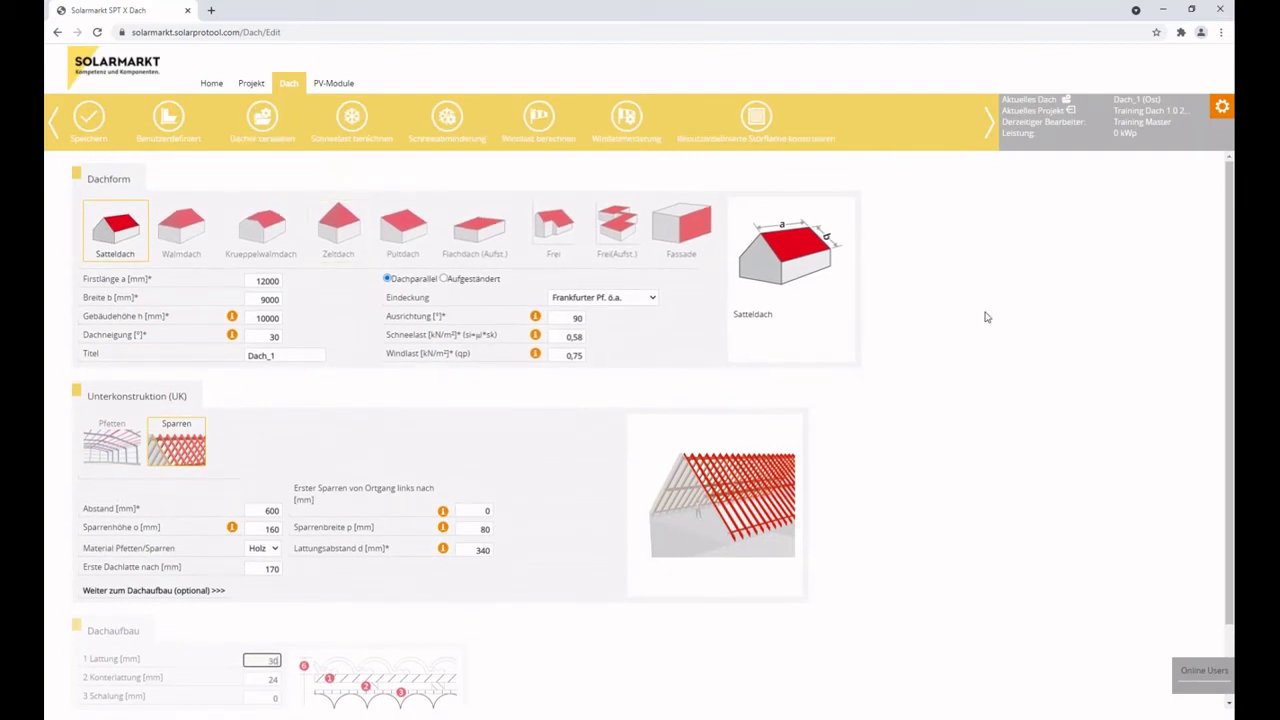
Save the roof settings for Alle Dächer, then open the Dächer verwalten list.
left_click(89, 119)
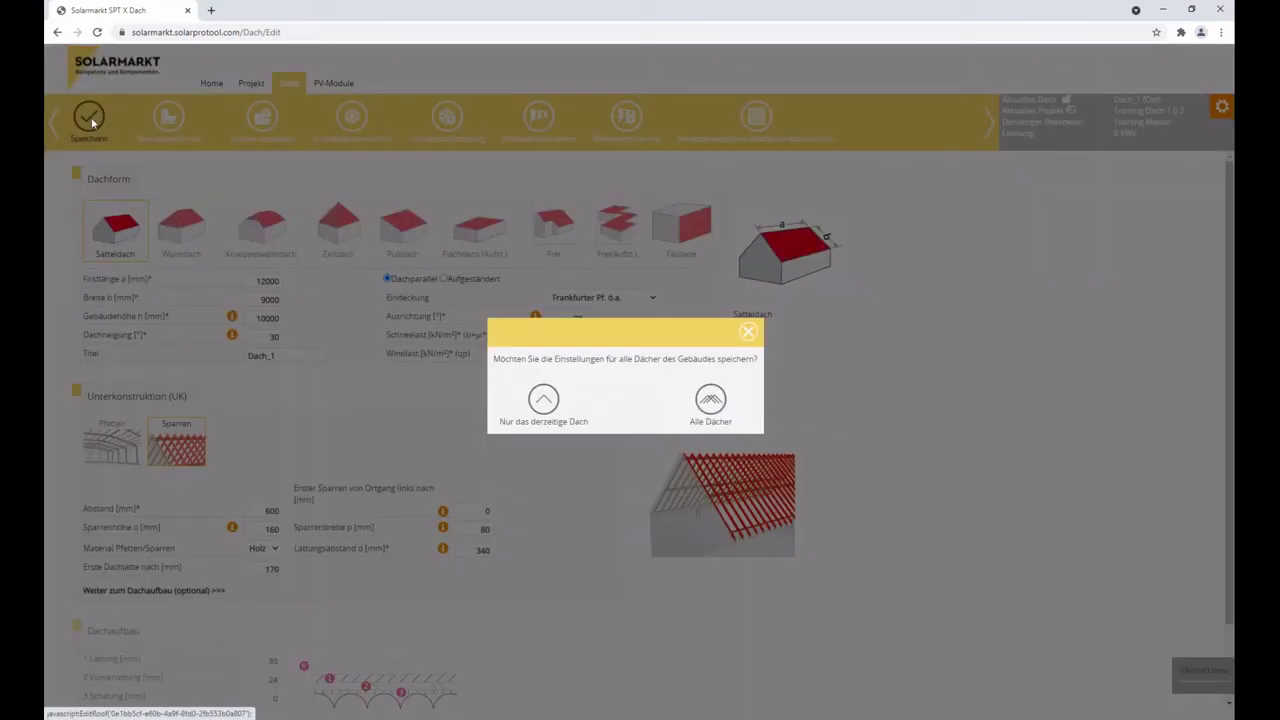
left_click(723, 409)
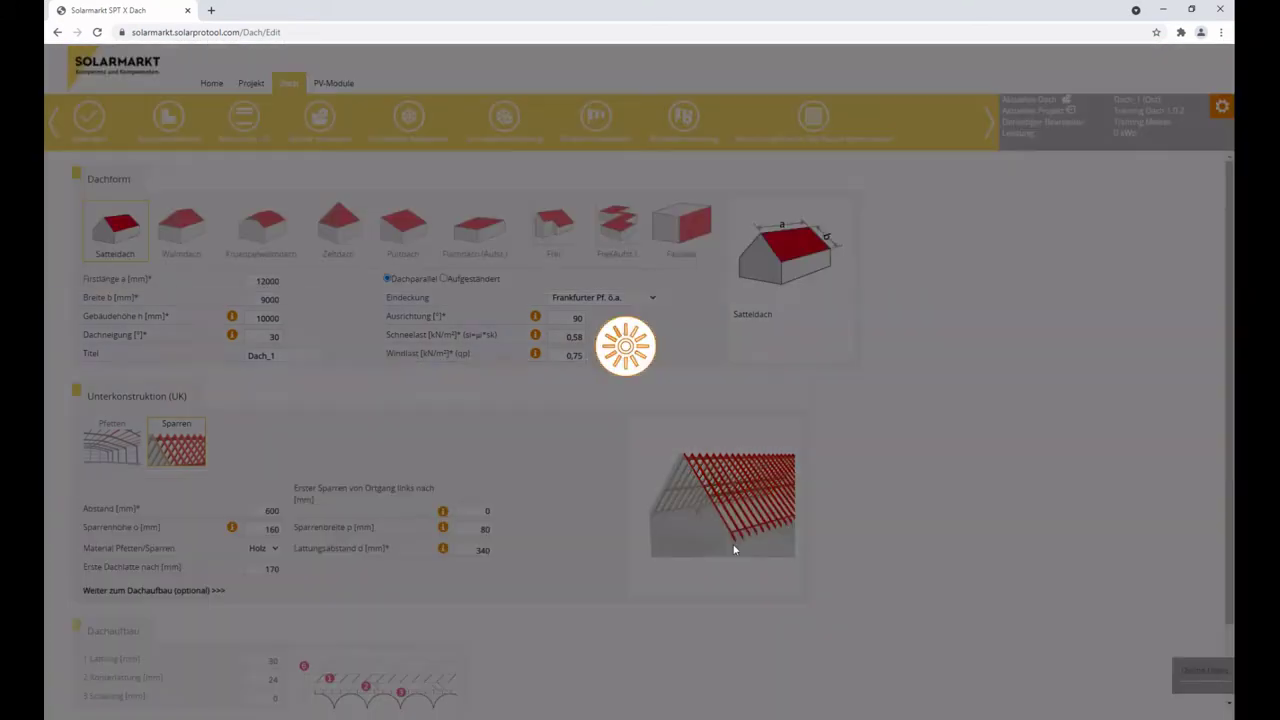
left_click(742, 406)
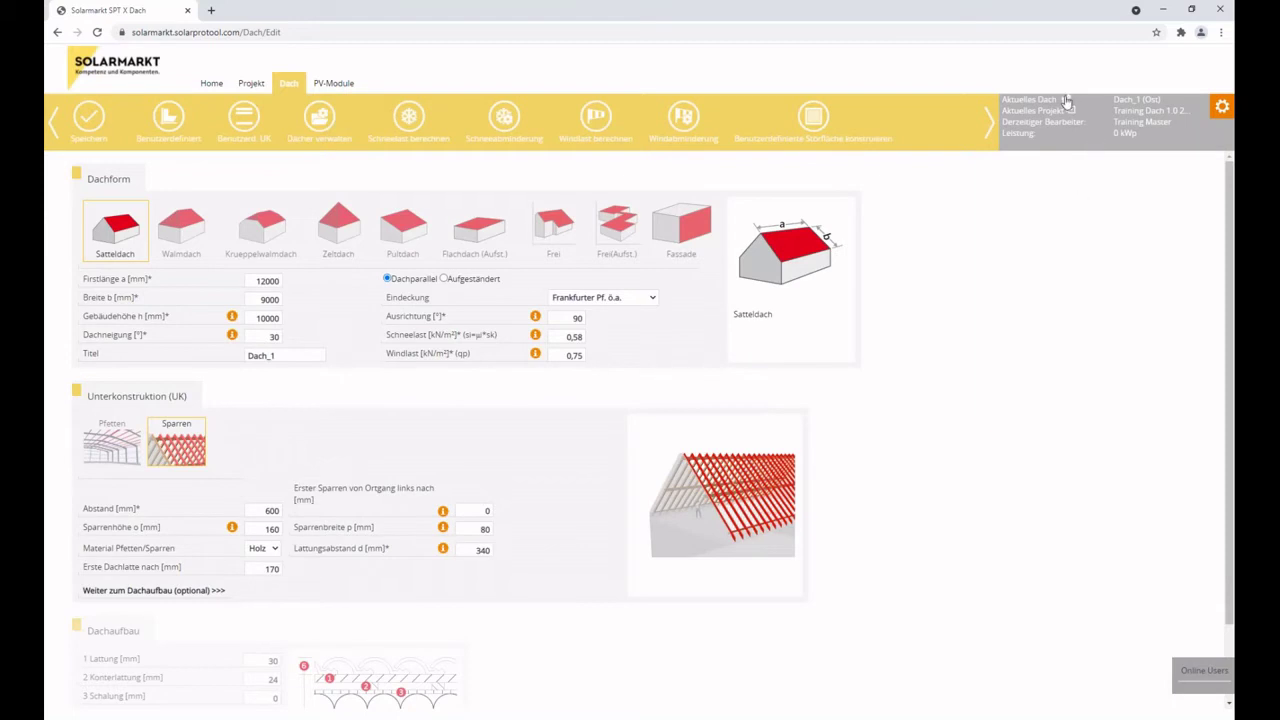
left_click(1066, 102)
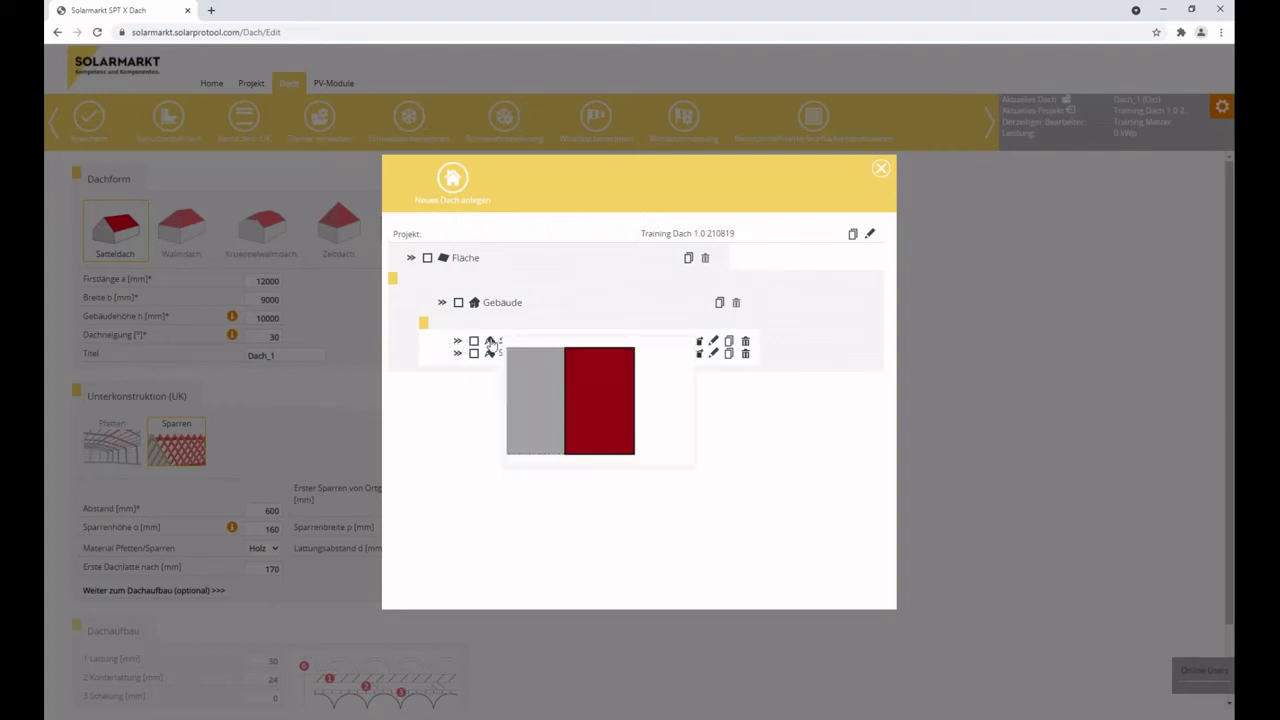
Expand the Ost and West roof entries and save the West roof as inactive.
mouse_move(490, 358)
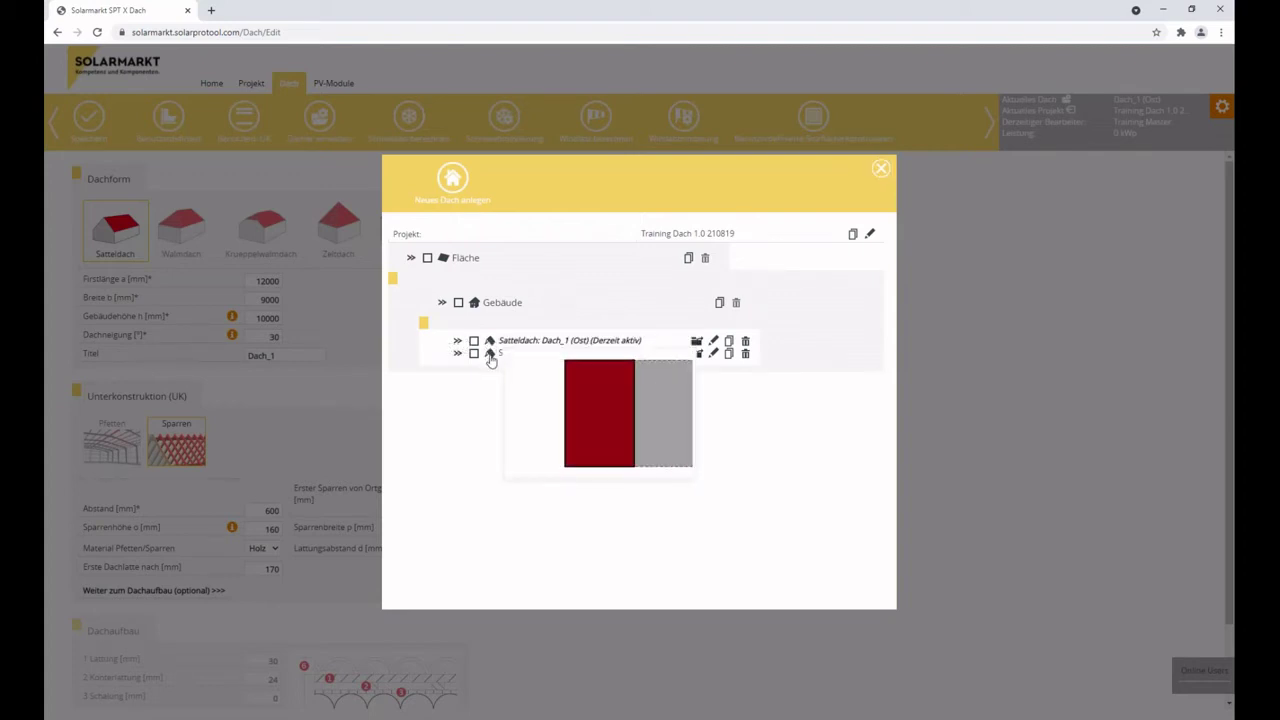
left_click(457, 344)
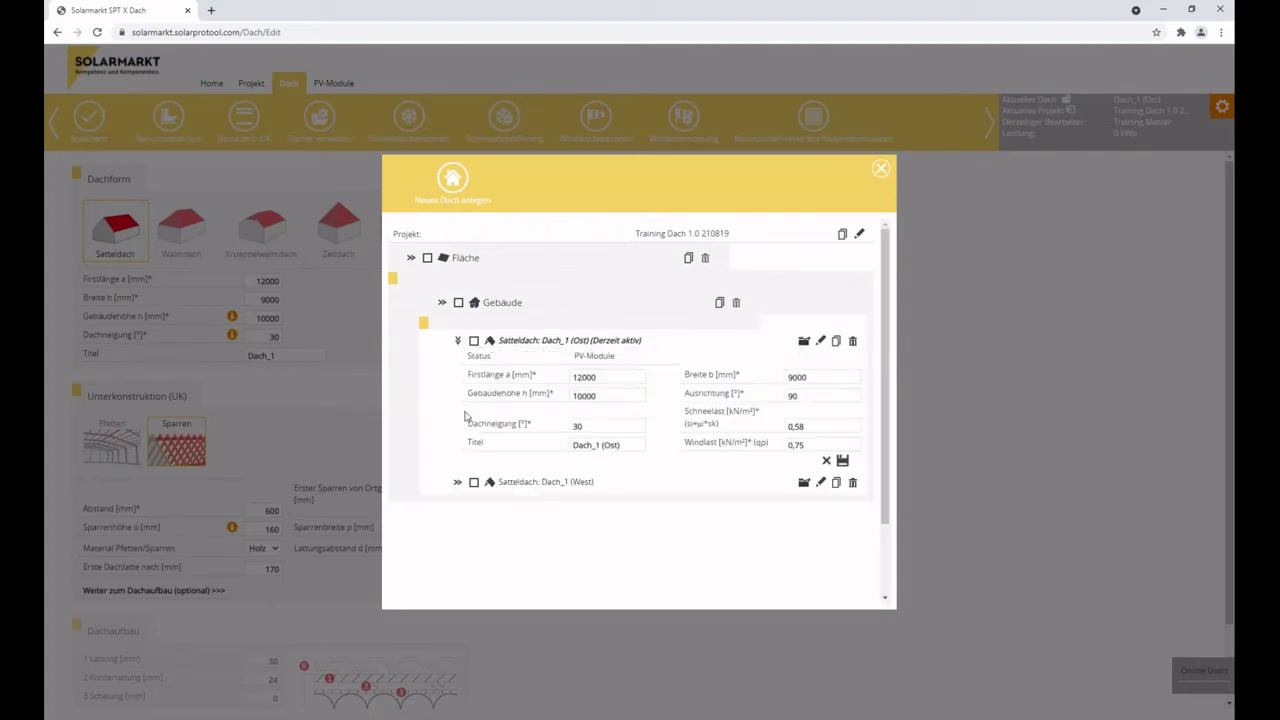
left_click(458, 483)
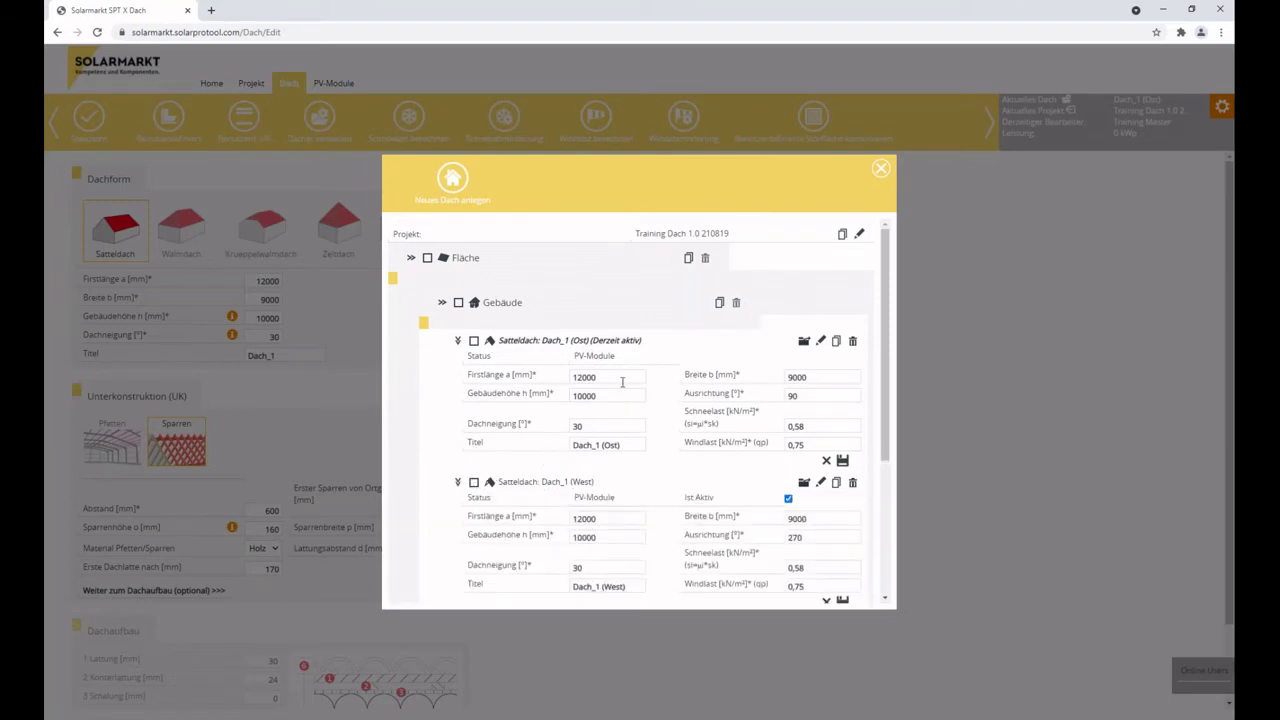
scroll(615, 380, "down", 1)
scroll(600, 378, "up", 1)
left_click(788, 500)
scroll(745, 532, "down", 2)
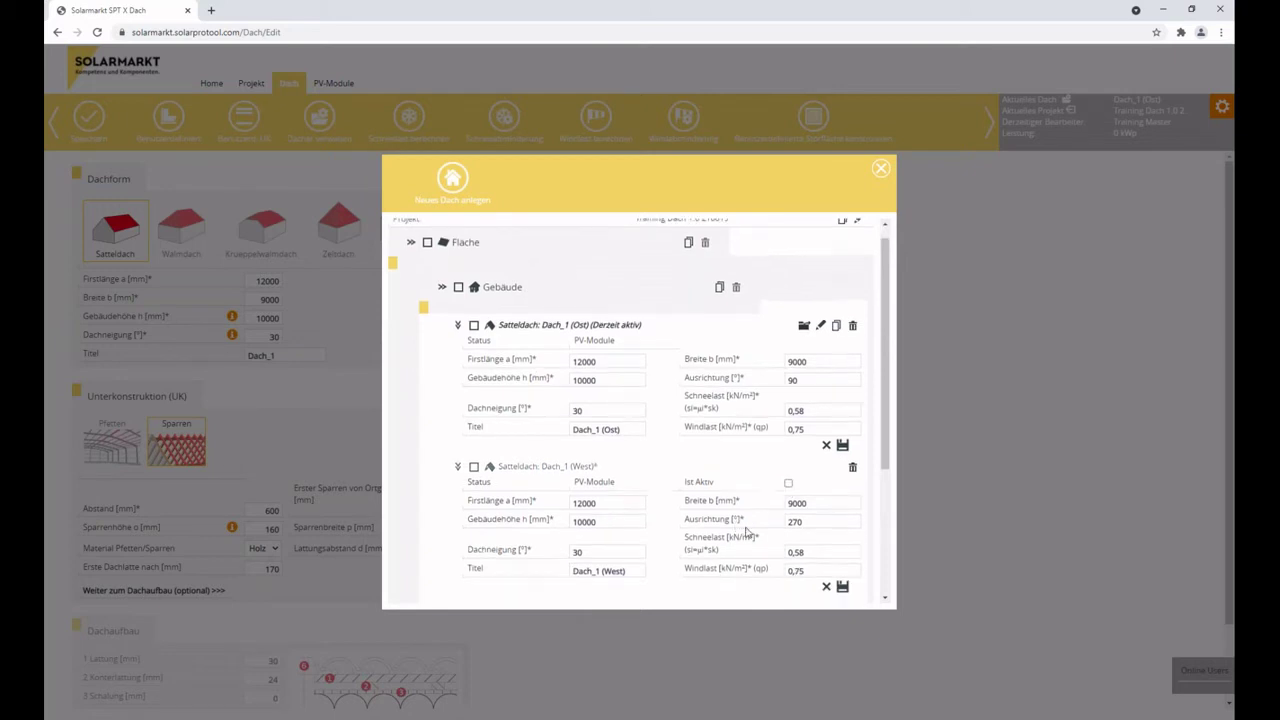
left_click(843, 480)
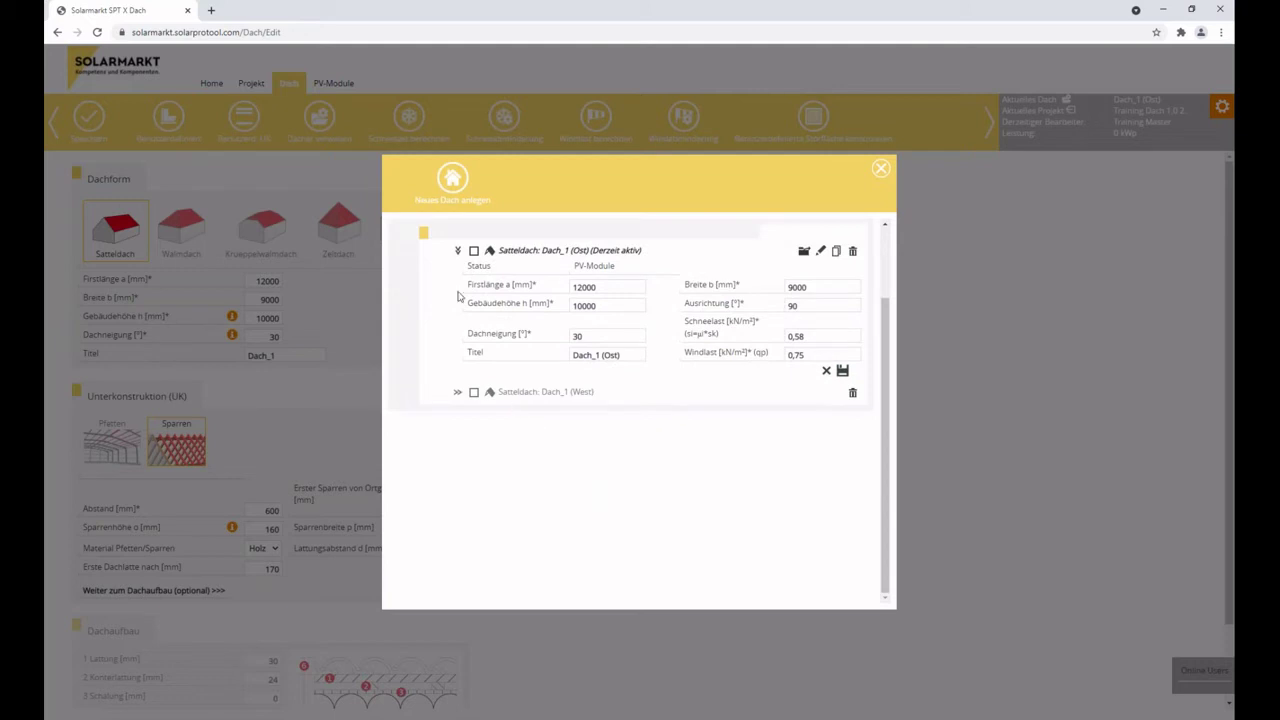
Mark Dach_1 (West) active again, save it, and open it for editing.
left_click(455, 252)
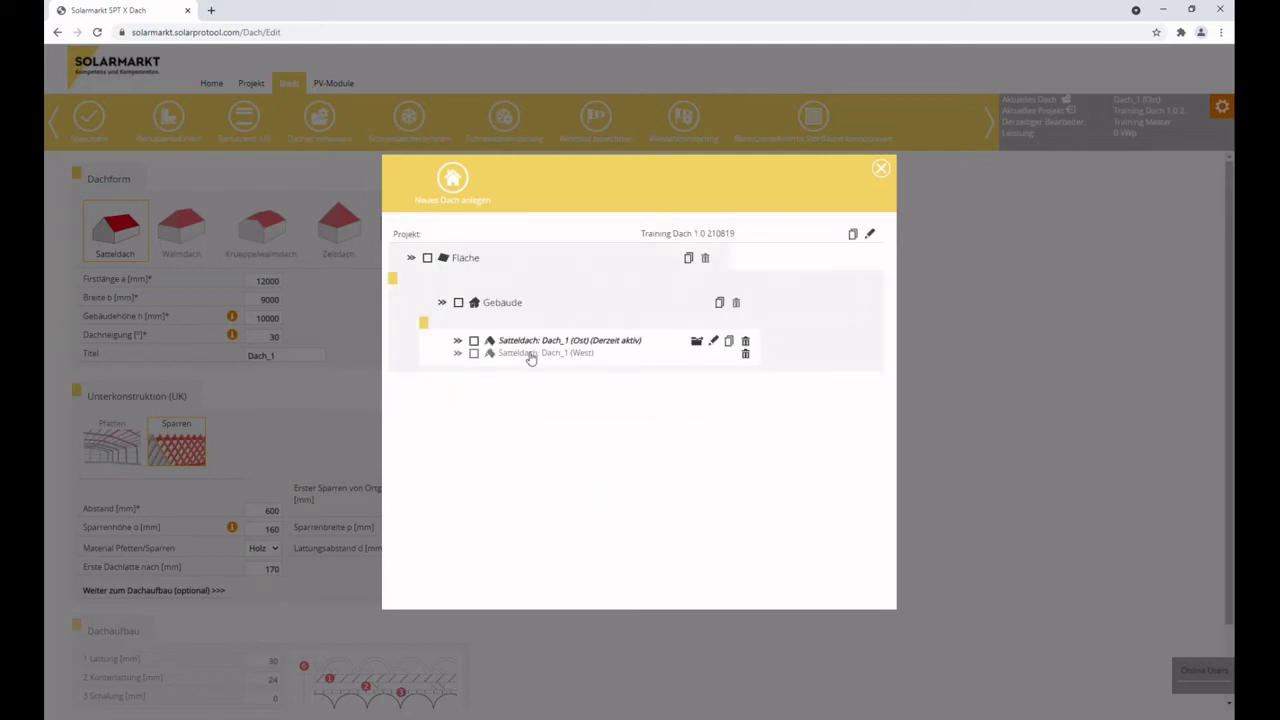
left_click(458, 353)
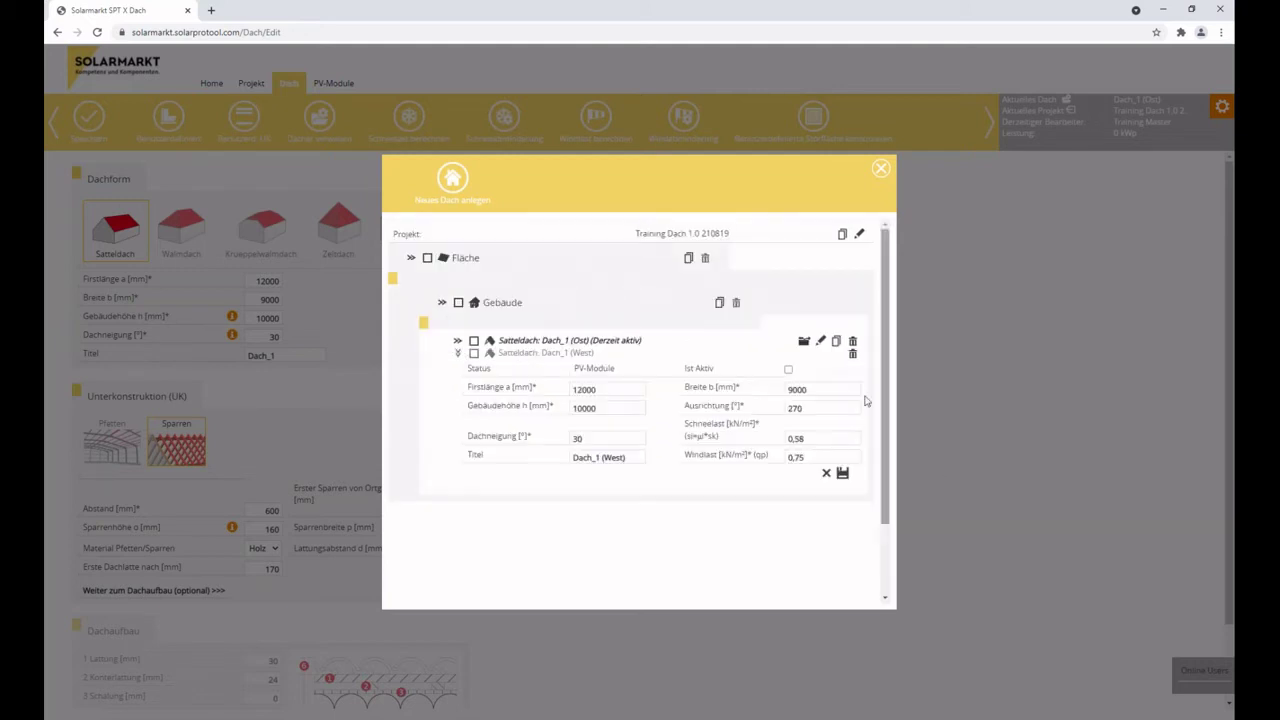
left_click(788, 369)
left_click(843, 476)
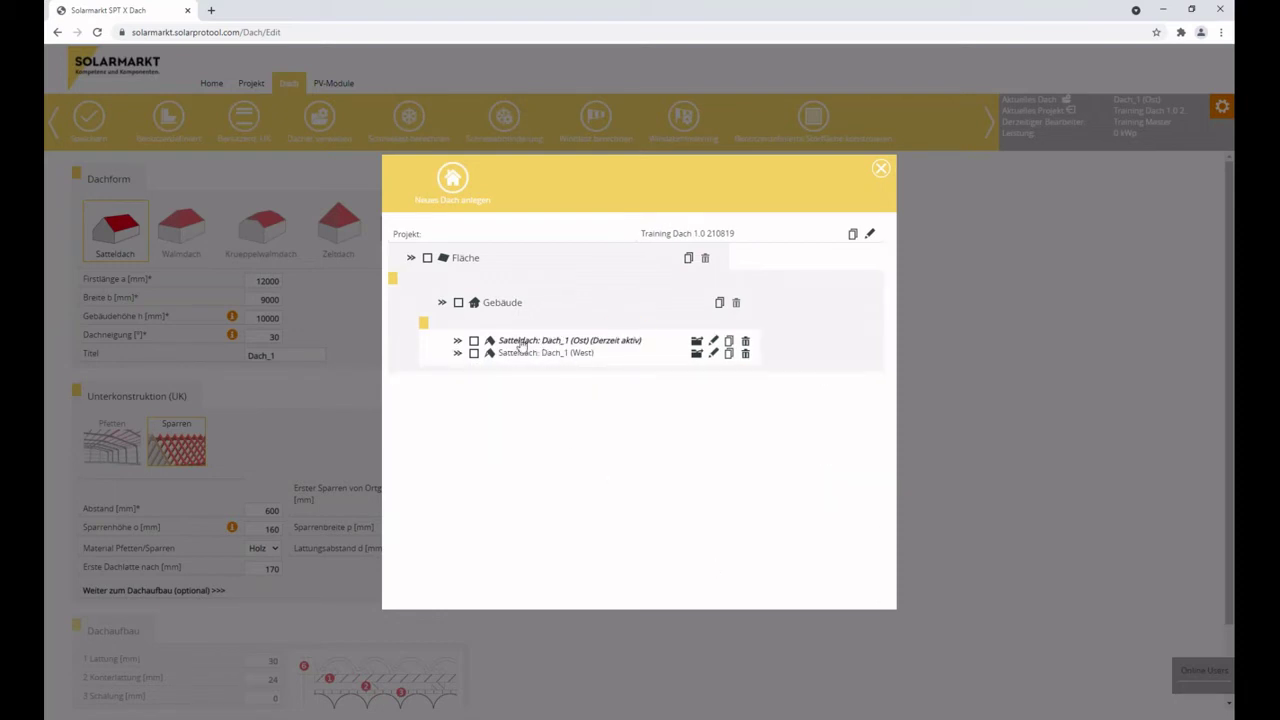
left_click(696, 354)
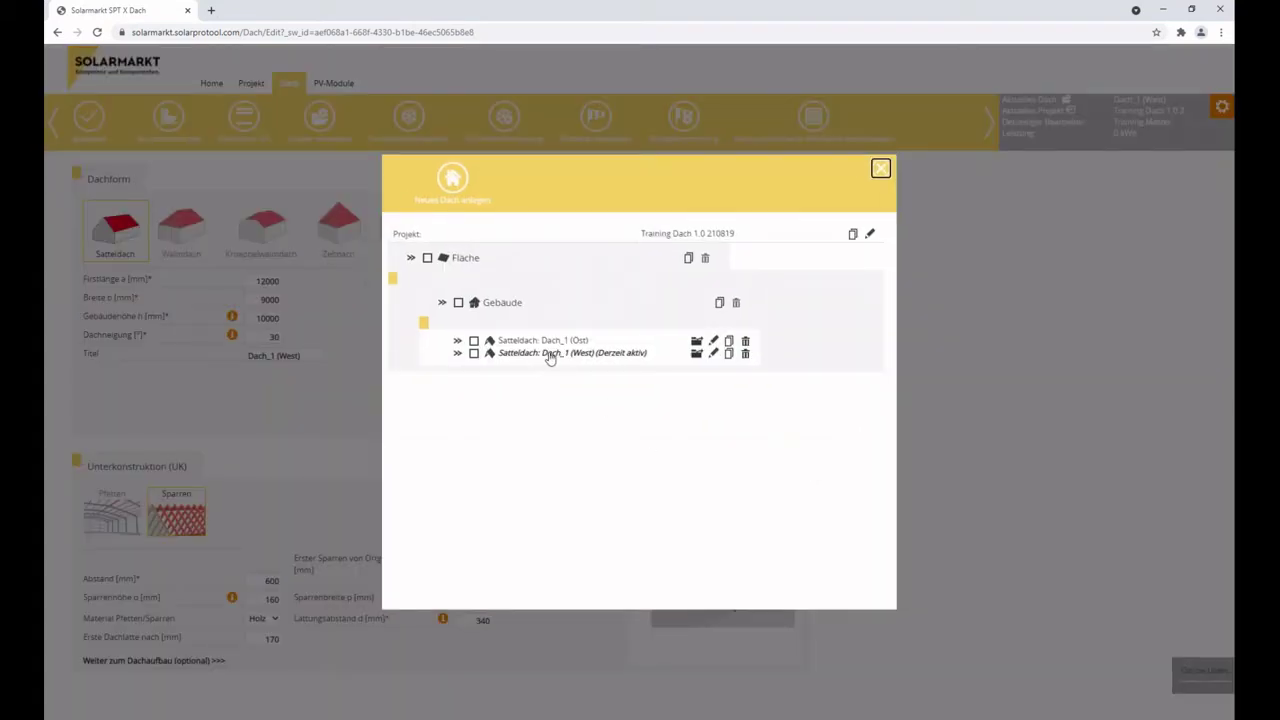
Copy the Fläche area, then delete the resulting kopiert_Area.
left_click(880, 168)
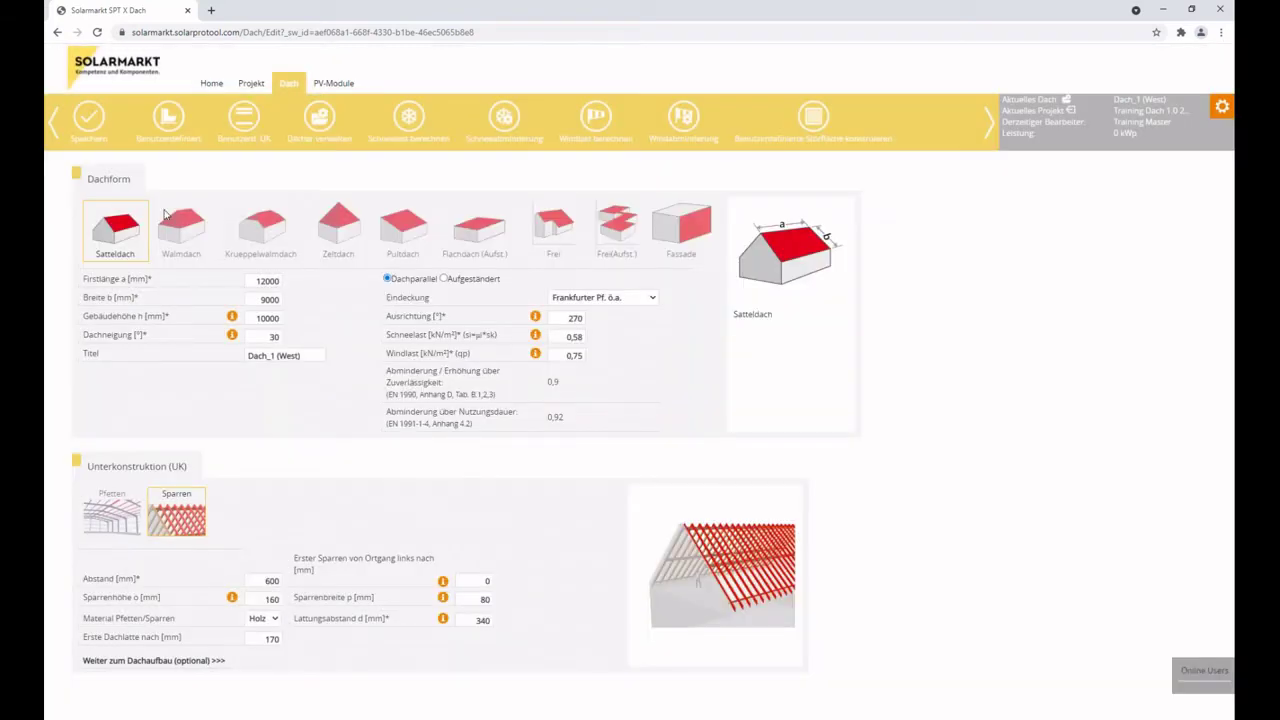
left_click(1066, 104)
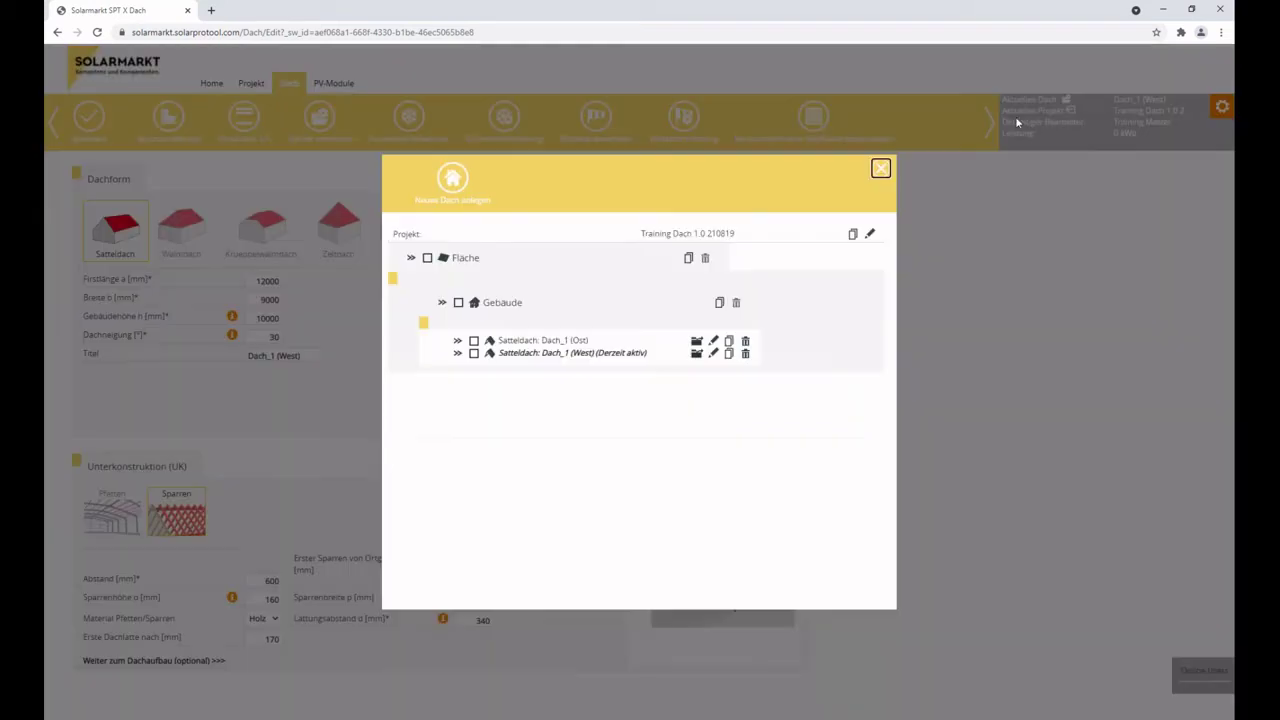
left_click(688, 259)
key("Return")
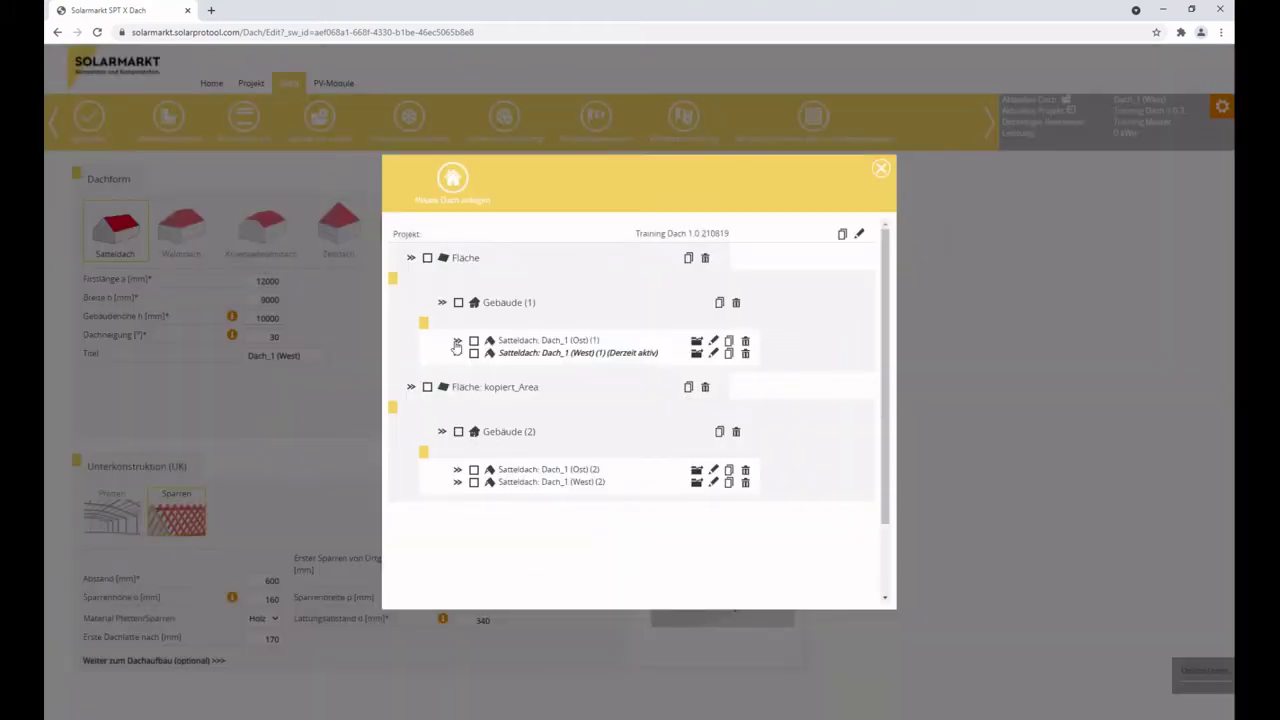
left_click(705, 390)
left_click(689, 403)
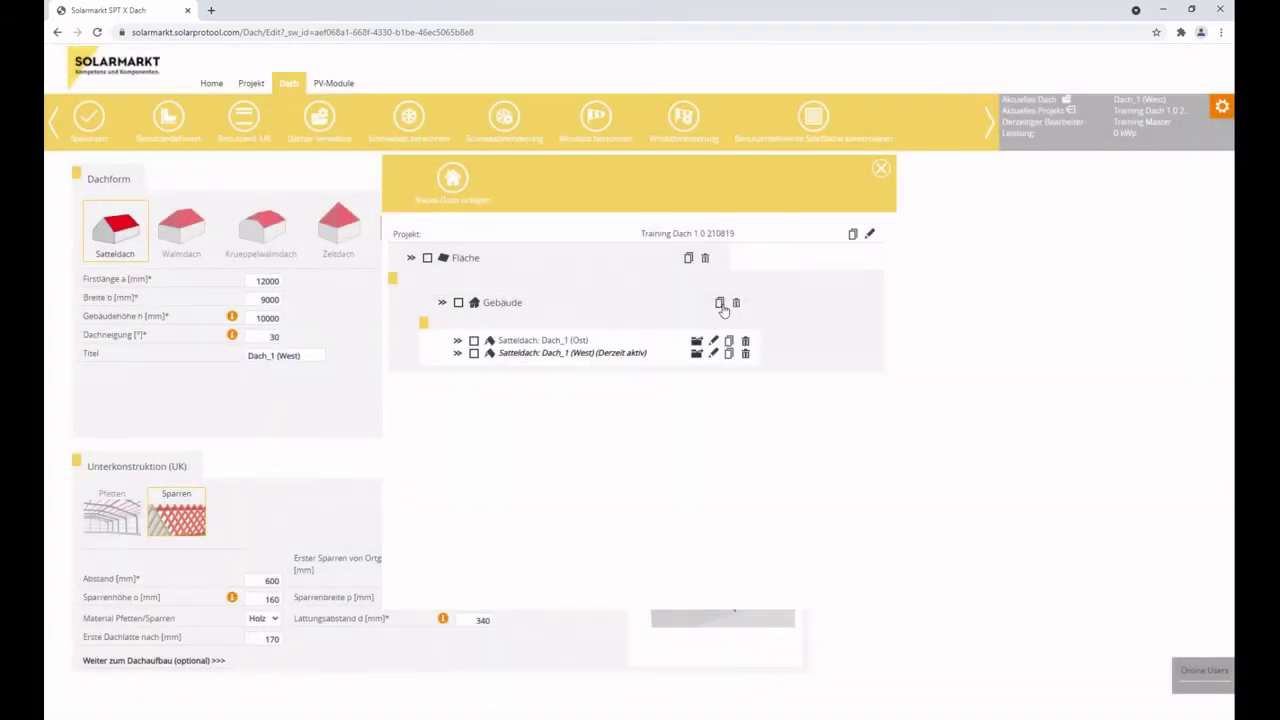
Copy the Gebäude building, delete kopiert_Building, and open Dach_1 (Ost) for editing.
left_click(720, 303)
key("Return")
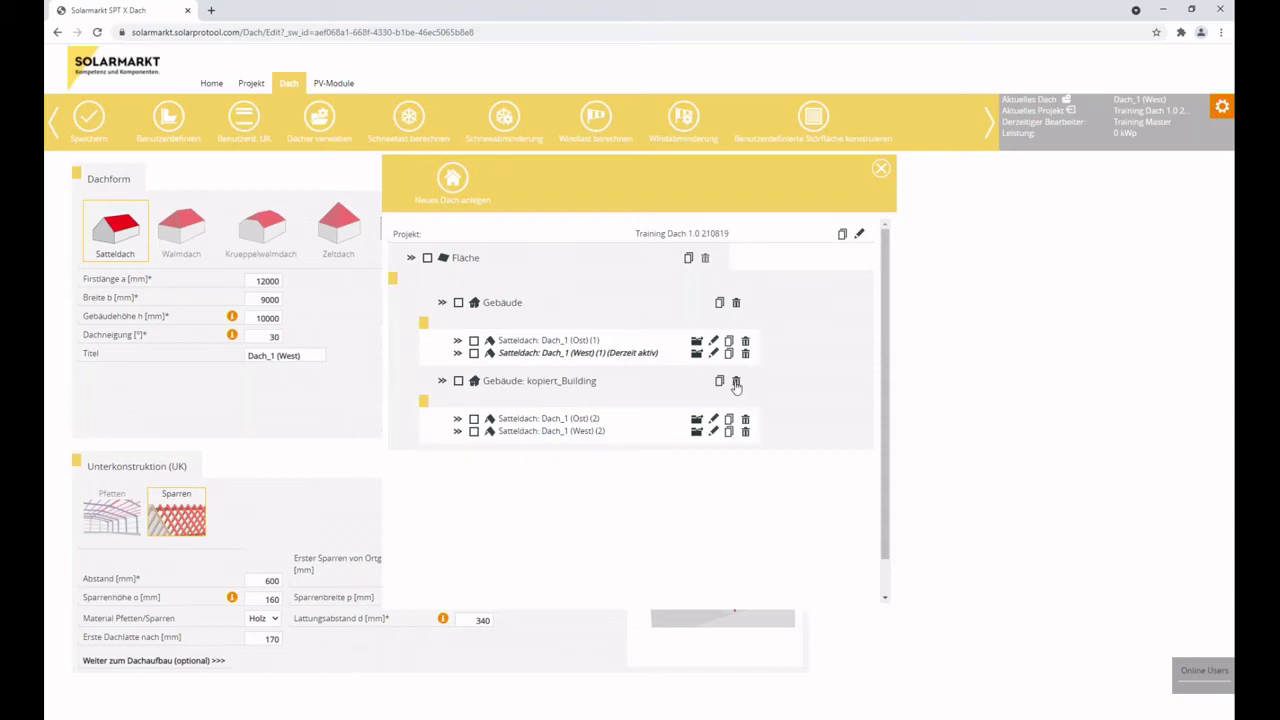
left_click(736, 383)
left_click(690, 403)
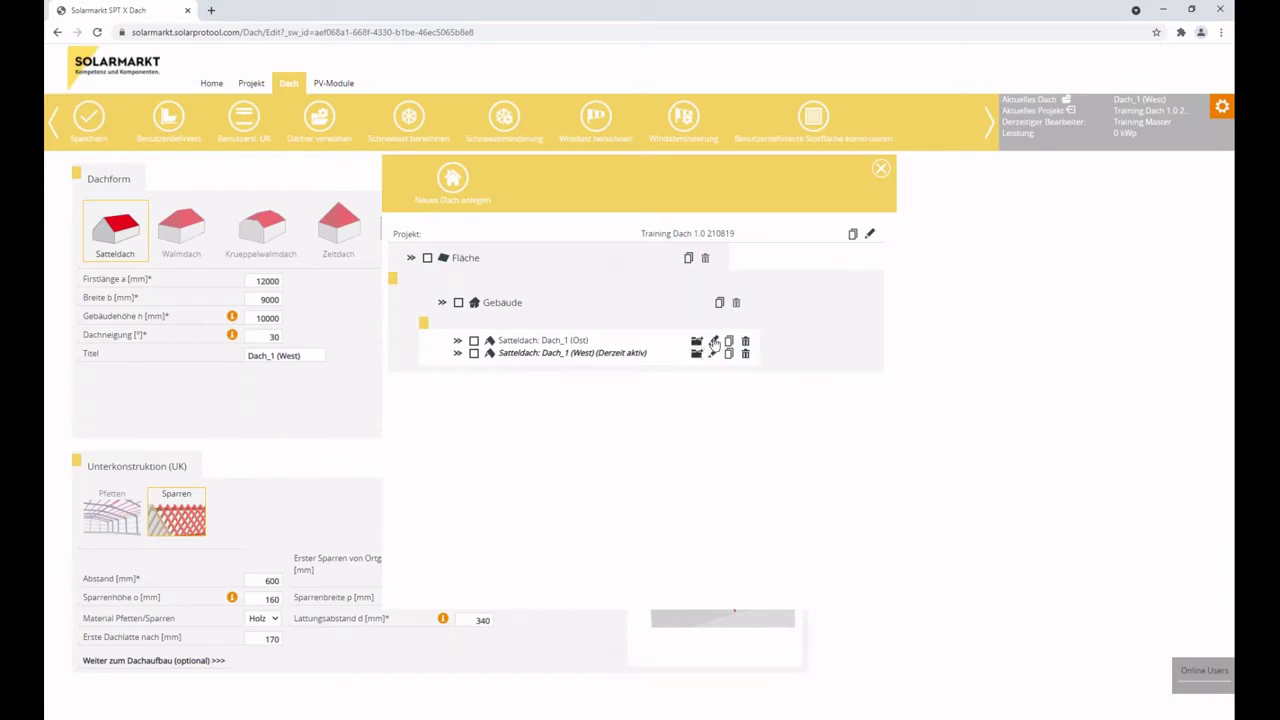
left_click(714, 342)
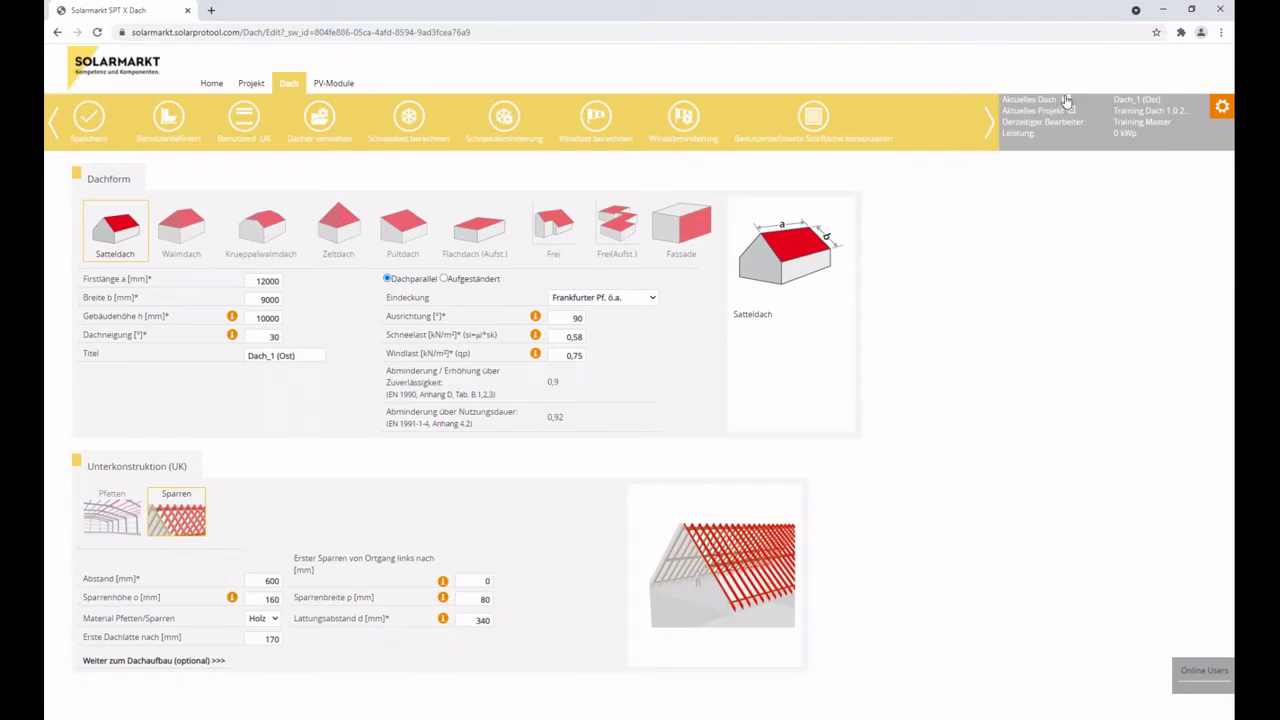
Copy the Dach_1 (Ost) roof and save, then delete the resulting Gebäude (2) building.
left_click(1066, 100)
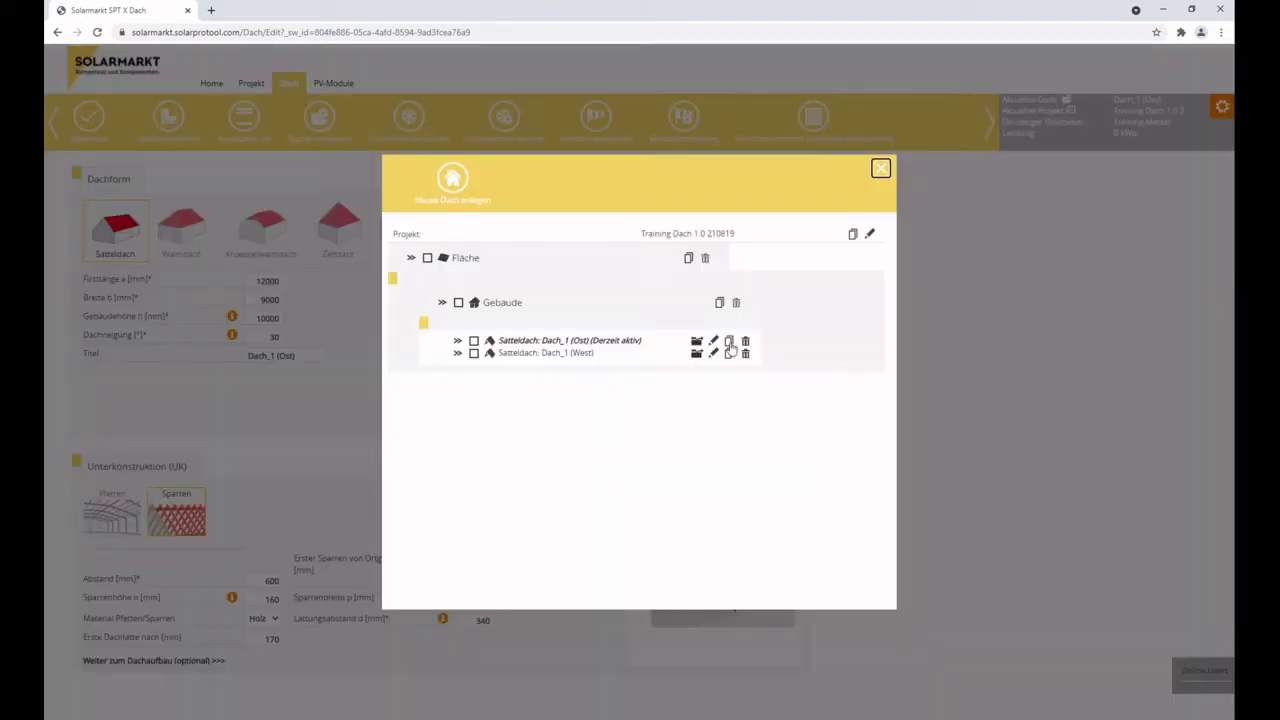
left_click(729, 342)
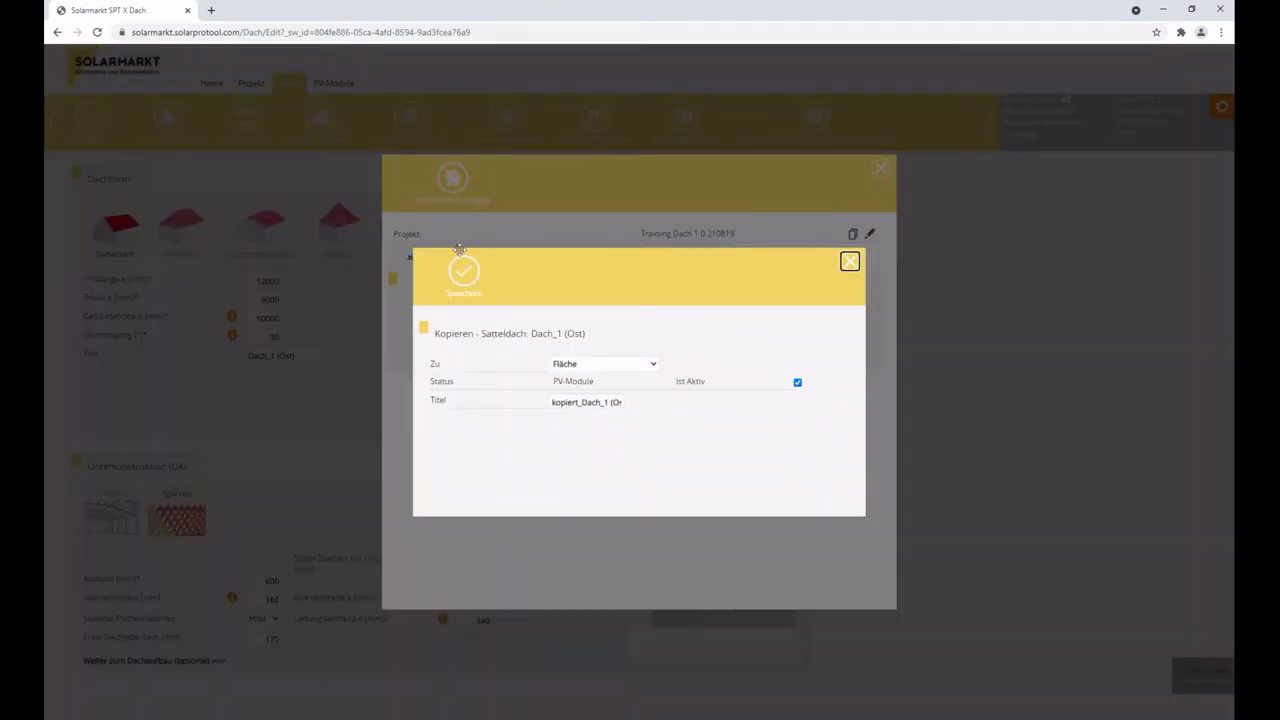
left_click(470, 278)
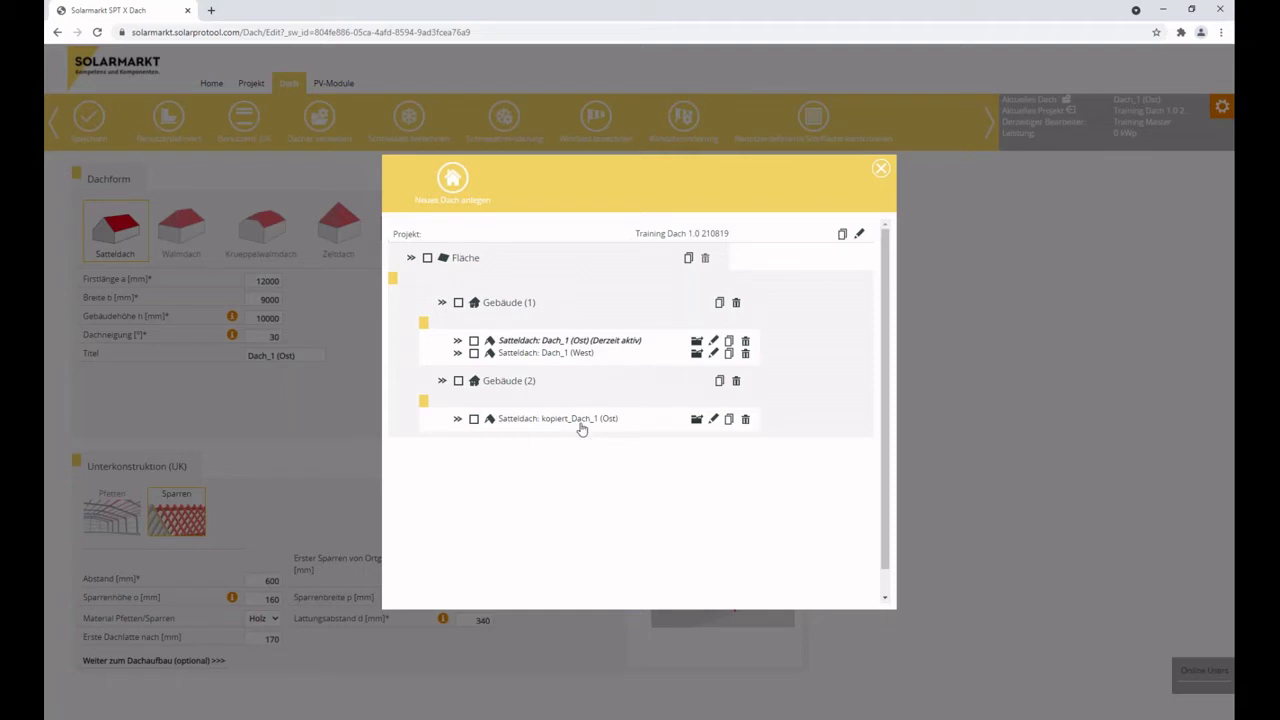
left_click(736, 381)
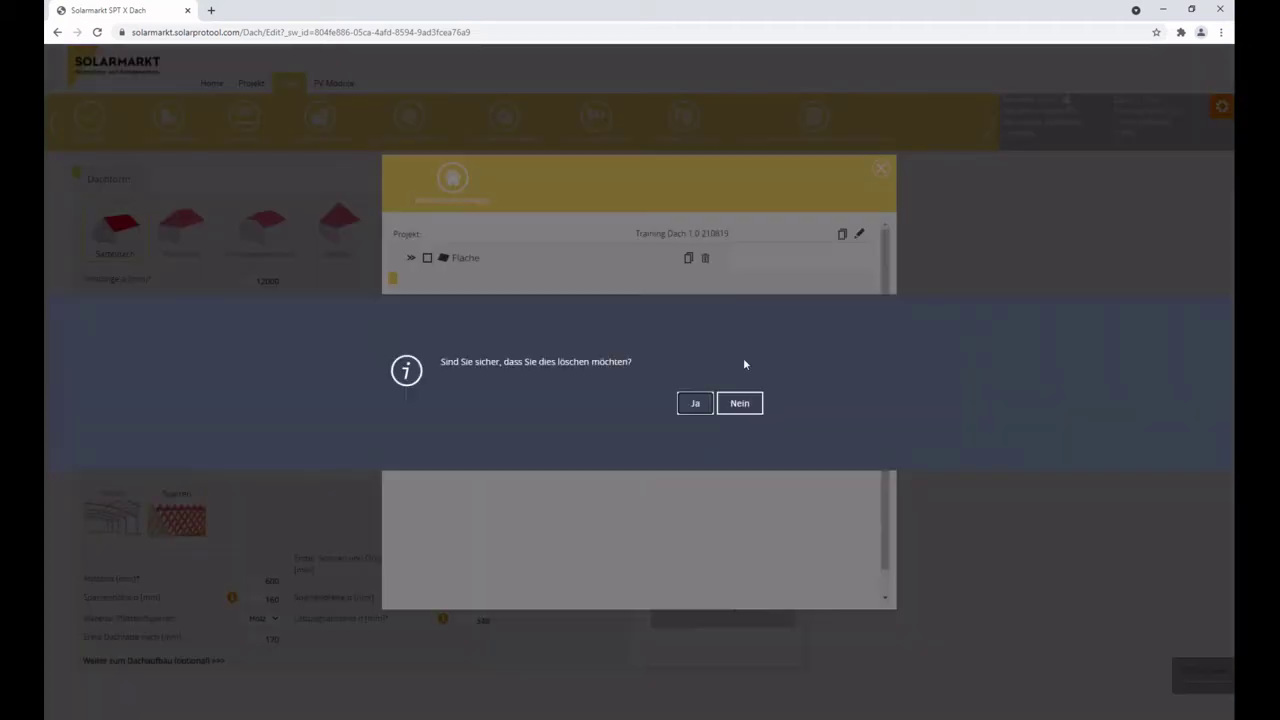
left_click(695, 403)
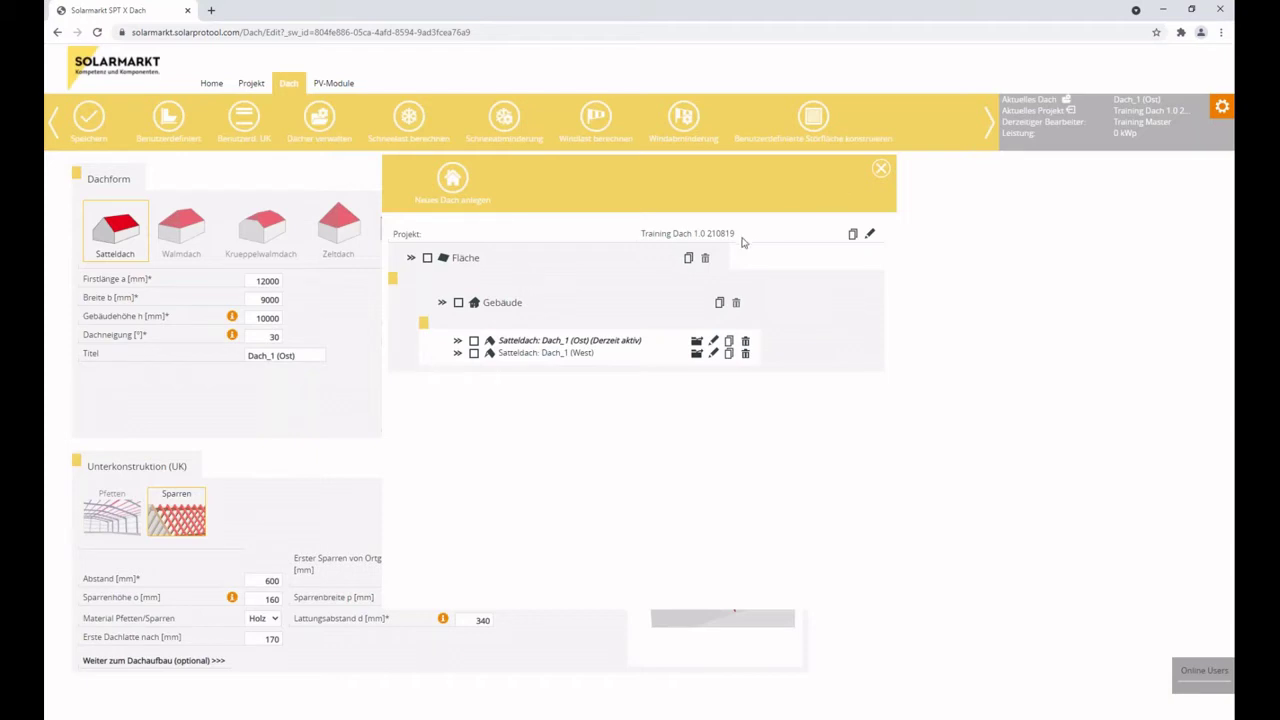
Save a copy of the Training Dach 1.0 210819 project and return to the Home Projektliste.
left_click(853, 236)
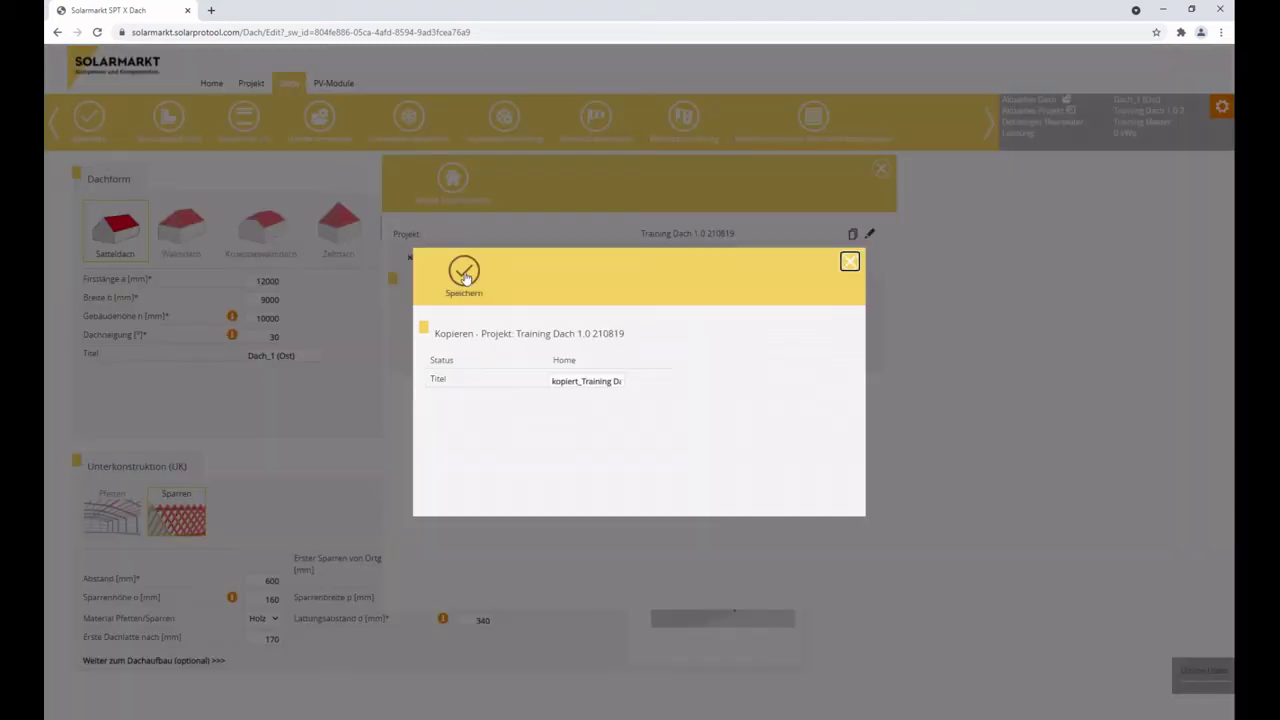
left_click(452, 272)
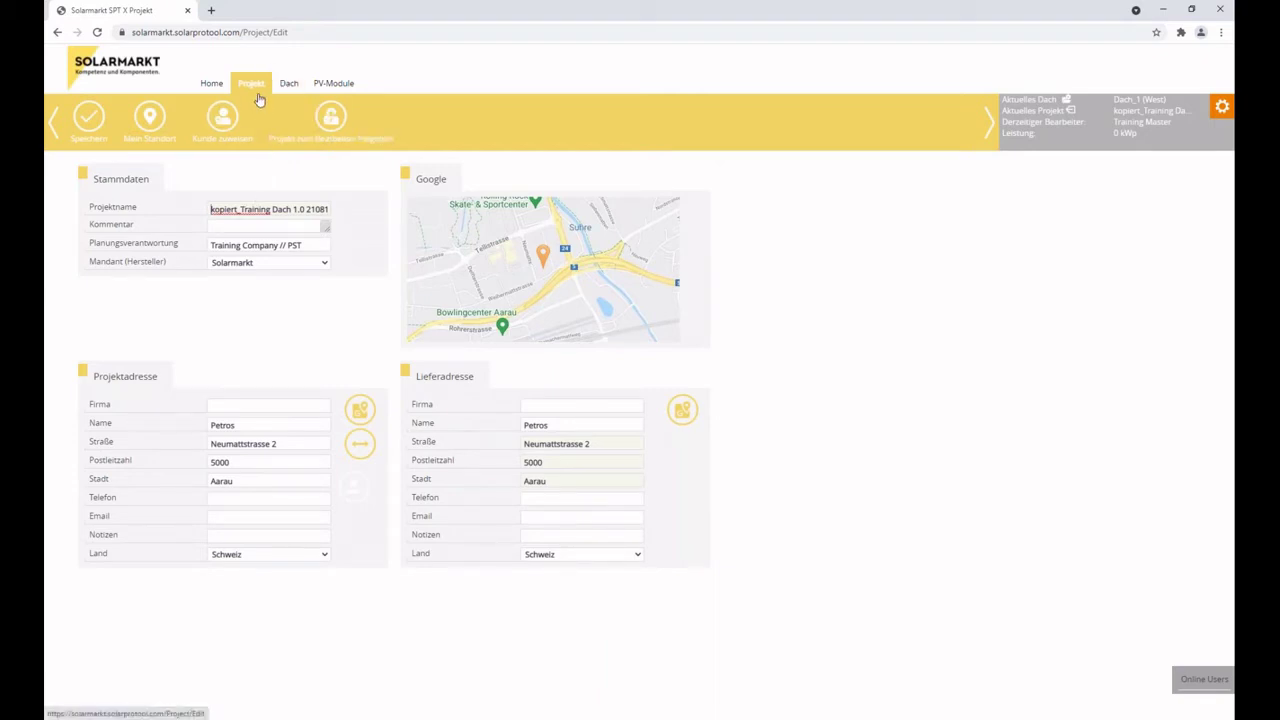
left_click(211, 84)
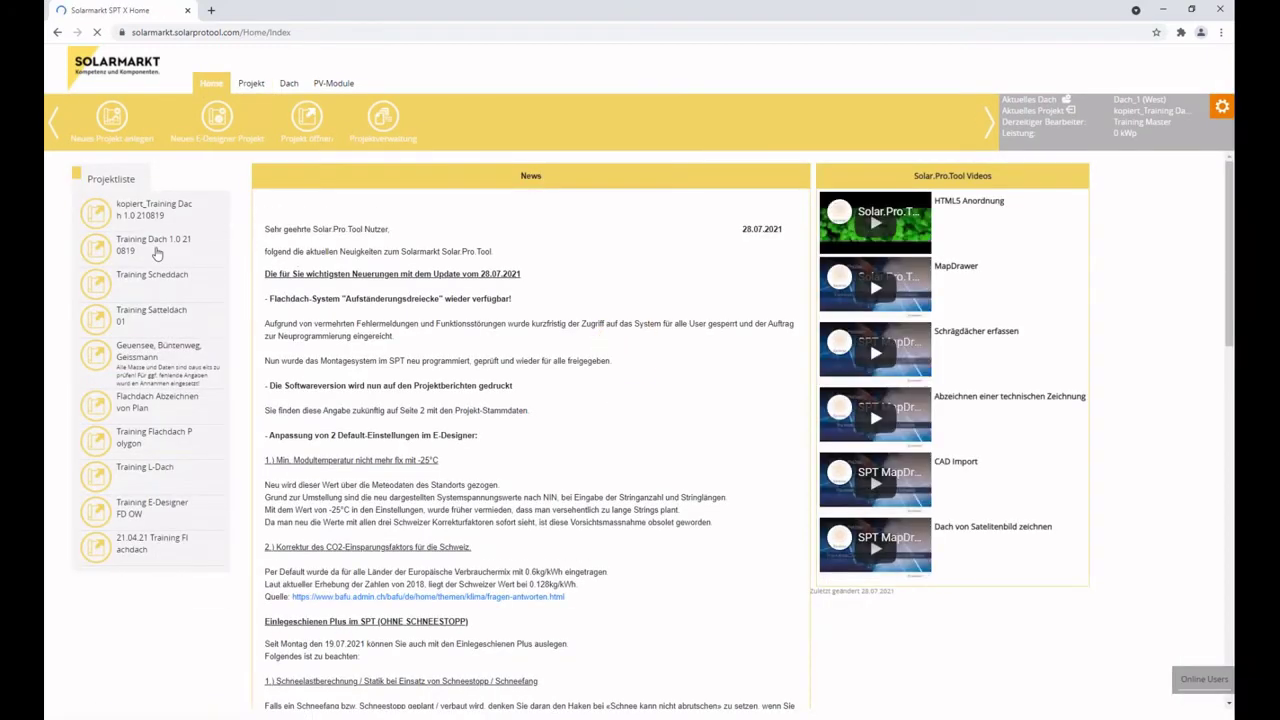
Open Training Dach 1.0 210819 and show the Dach settings for Dach_1 (Ost).
left_click(157, 251)
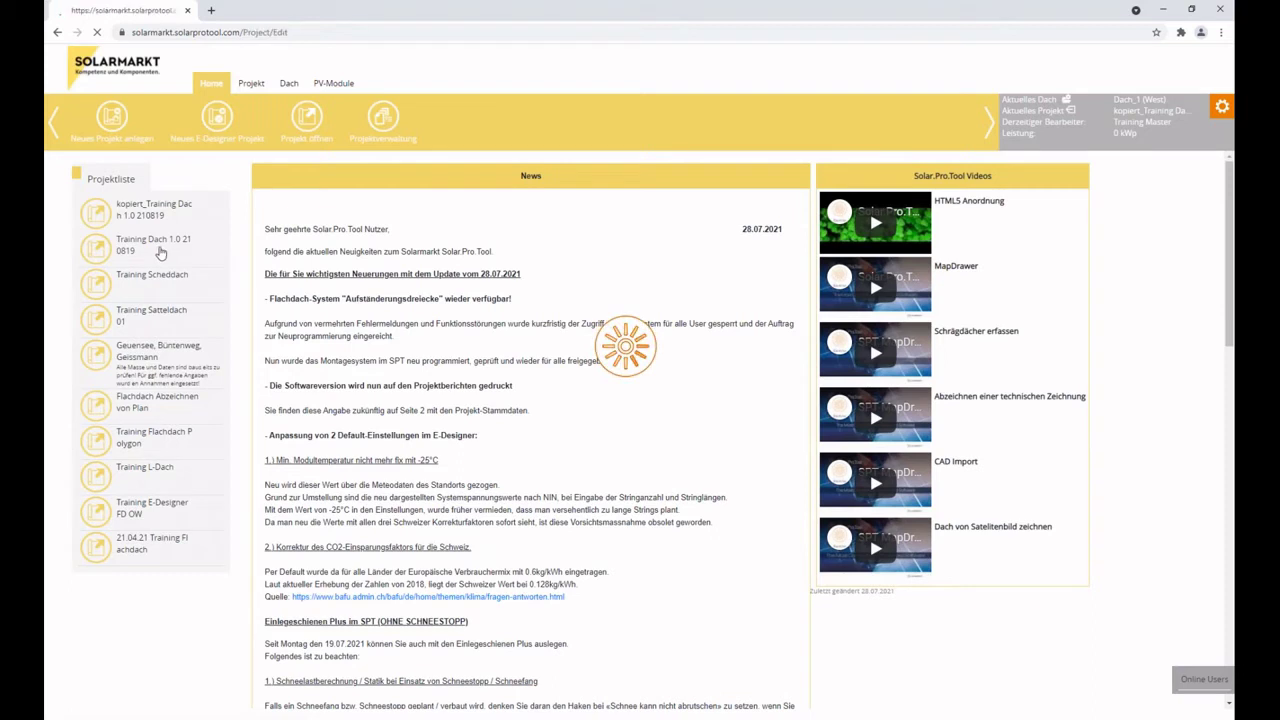
left_click(292, 87)
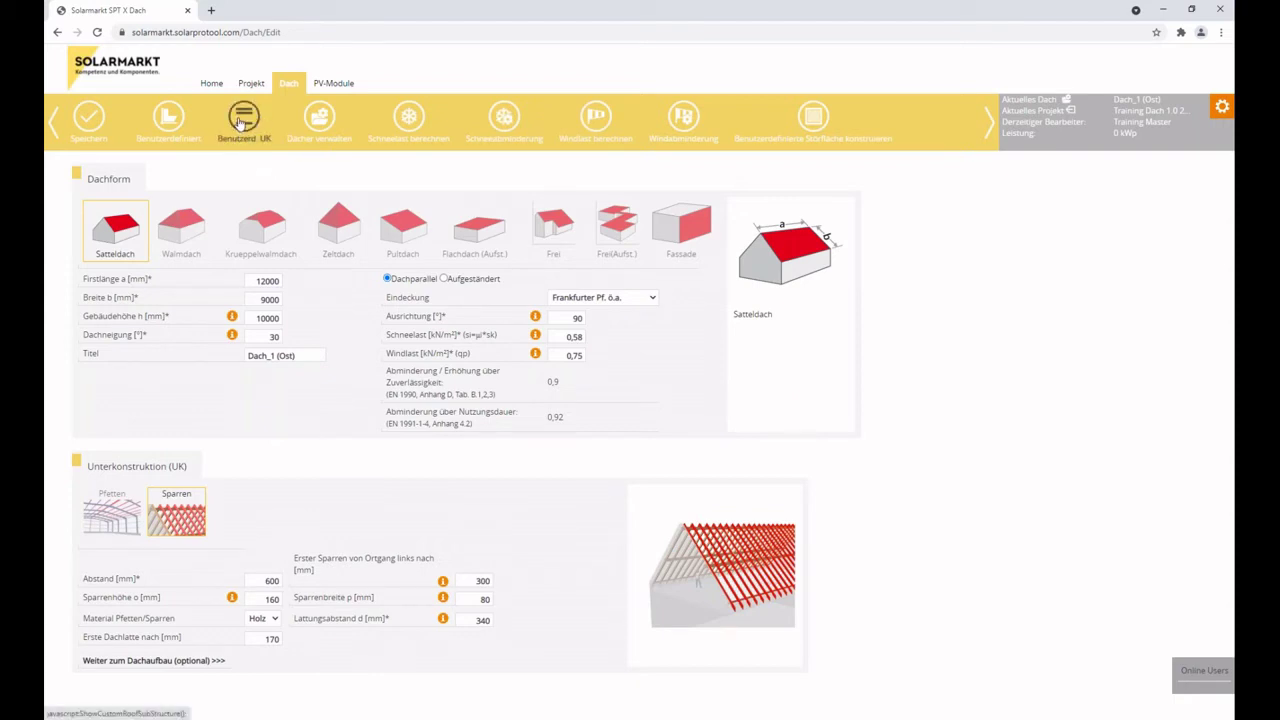
left_click(241, 122)
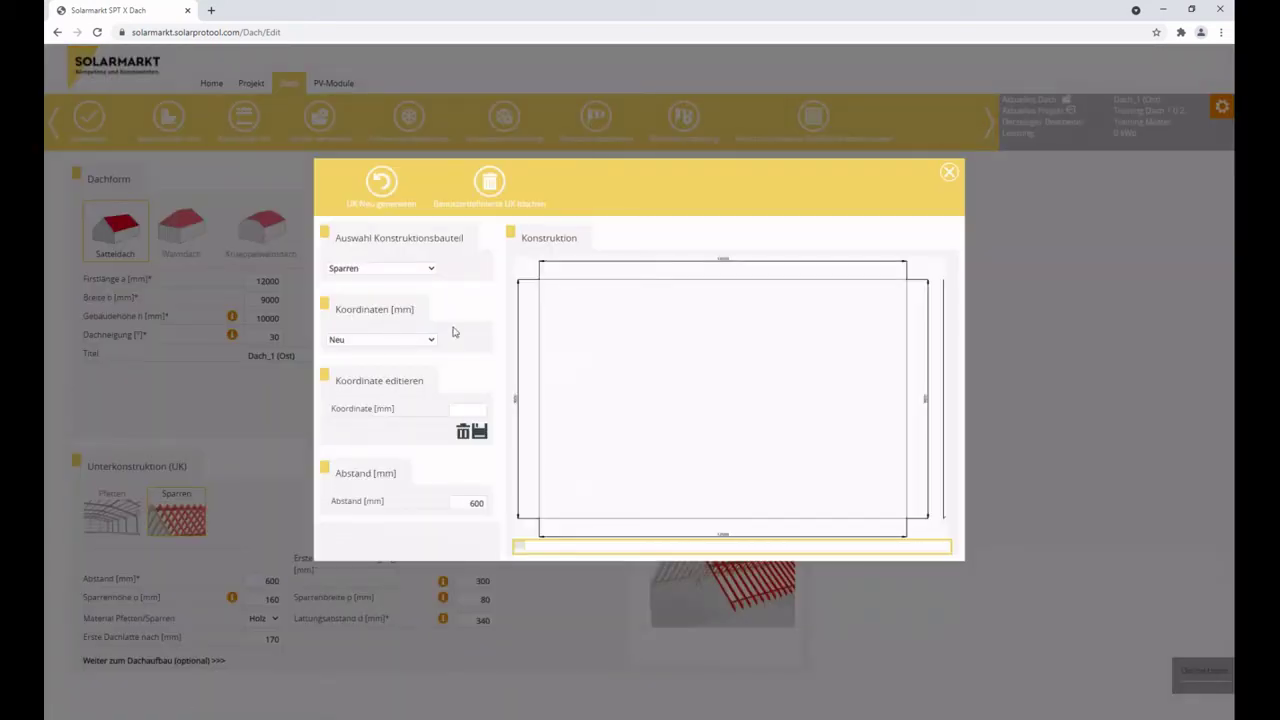
left_click(409, 270)
left_click(409, 281)
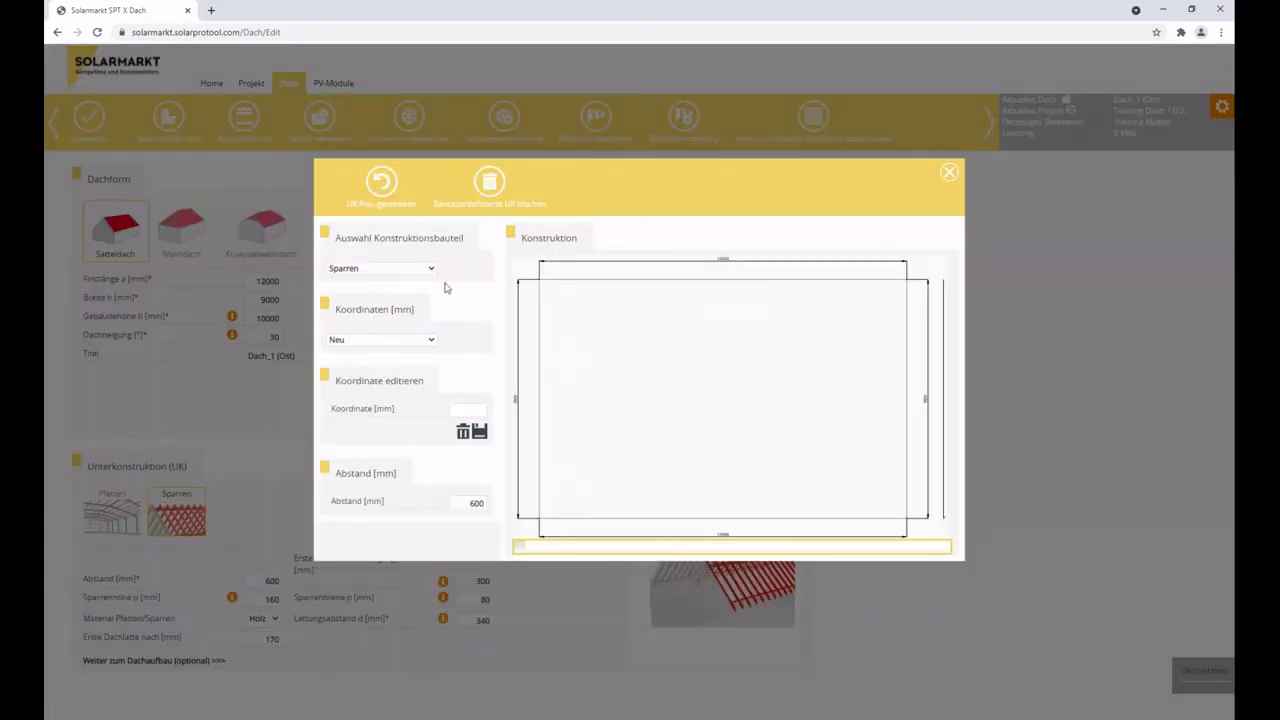
left_click(381, 186)
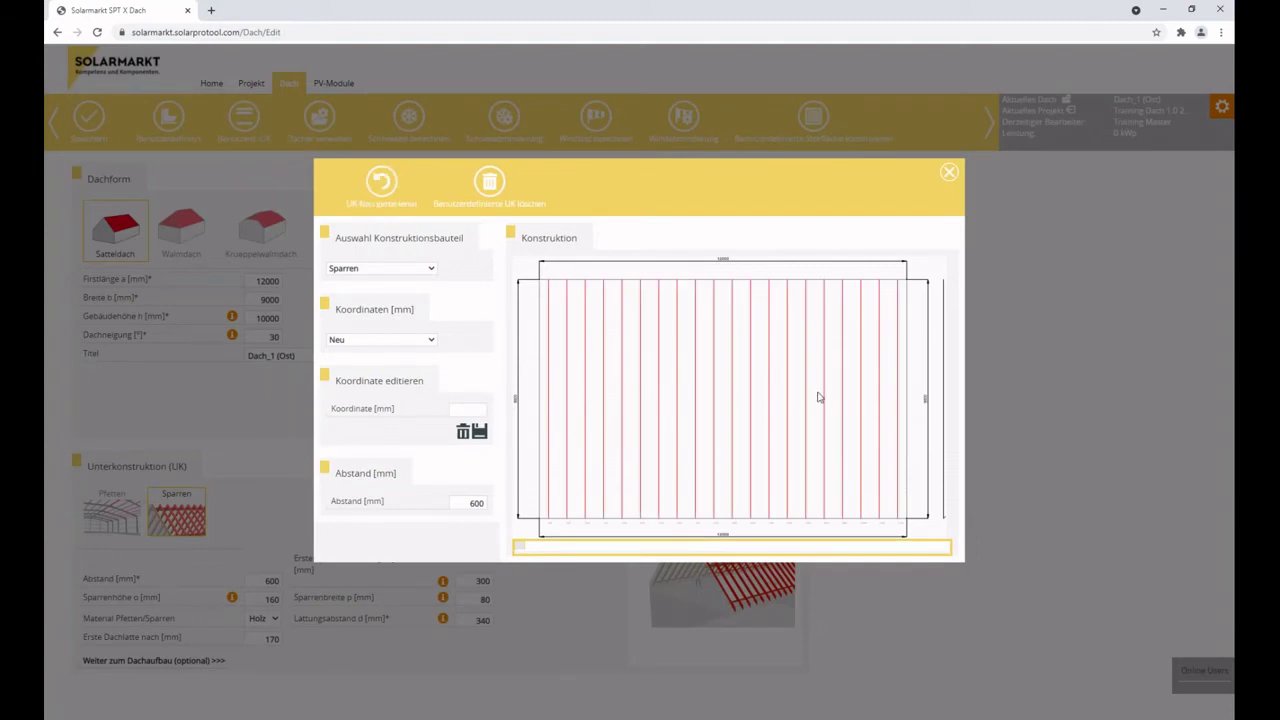
left_click(366, 340)
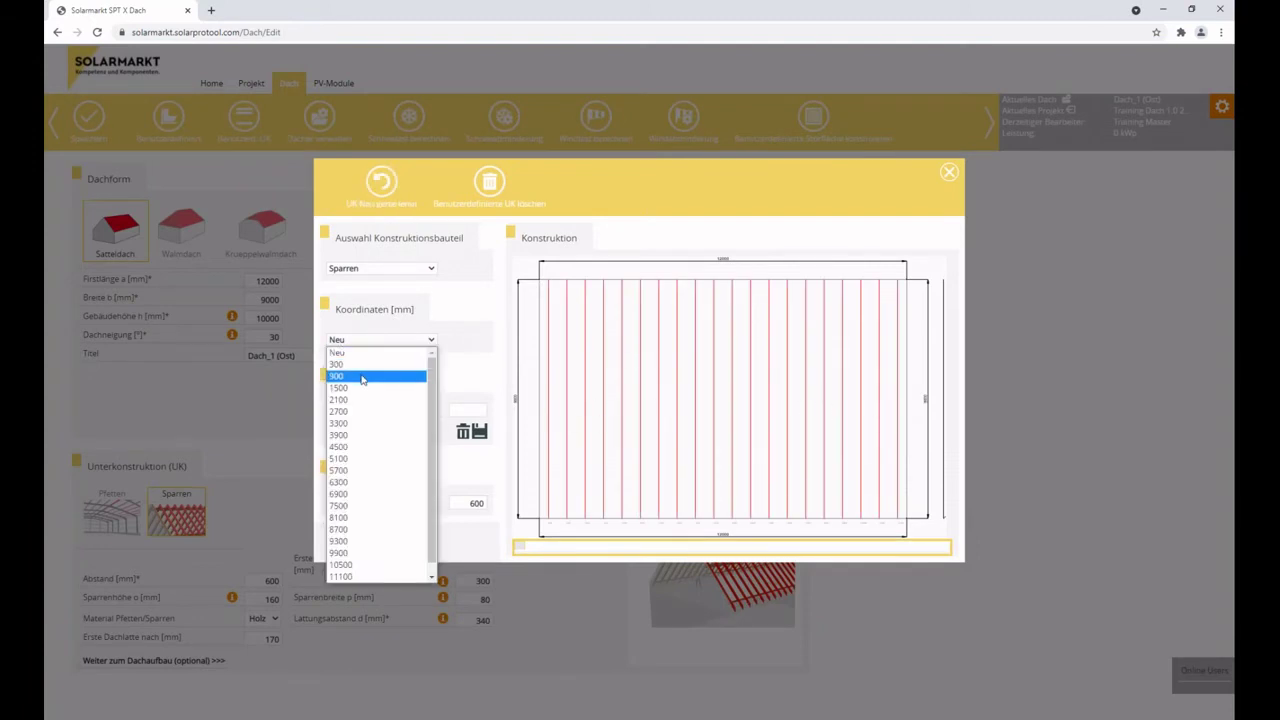
left_click(338, 376)
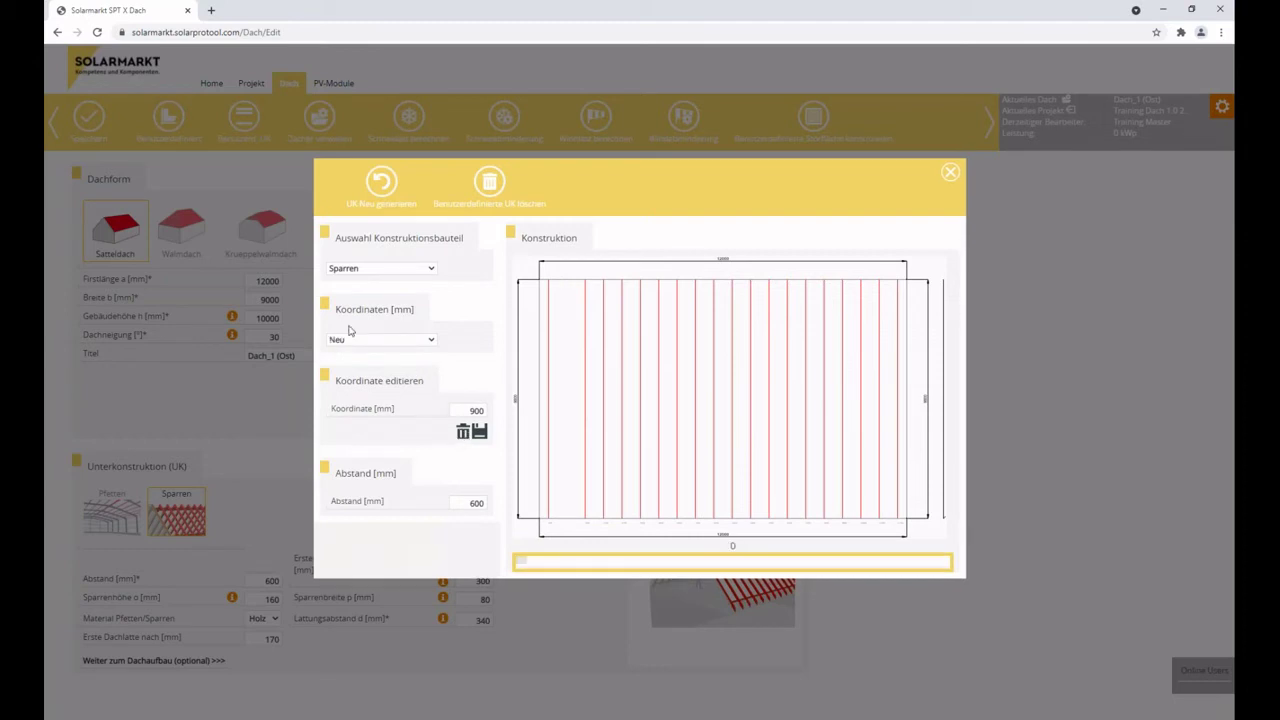
left_click(355, 345)
left_click(355, 412)
double_click(475, 411)
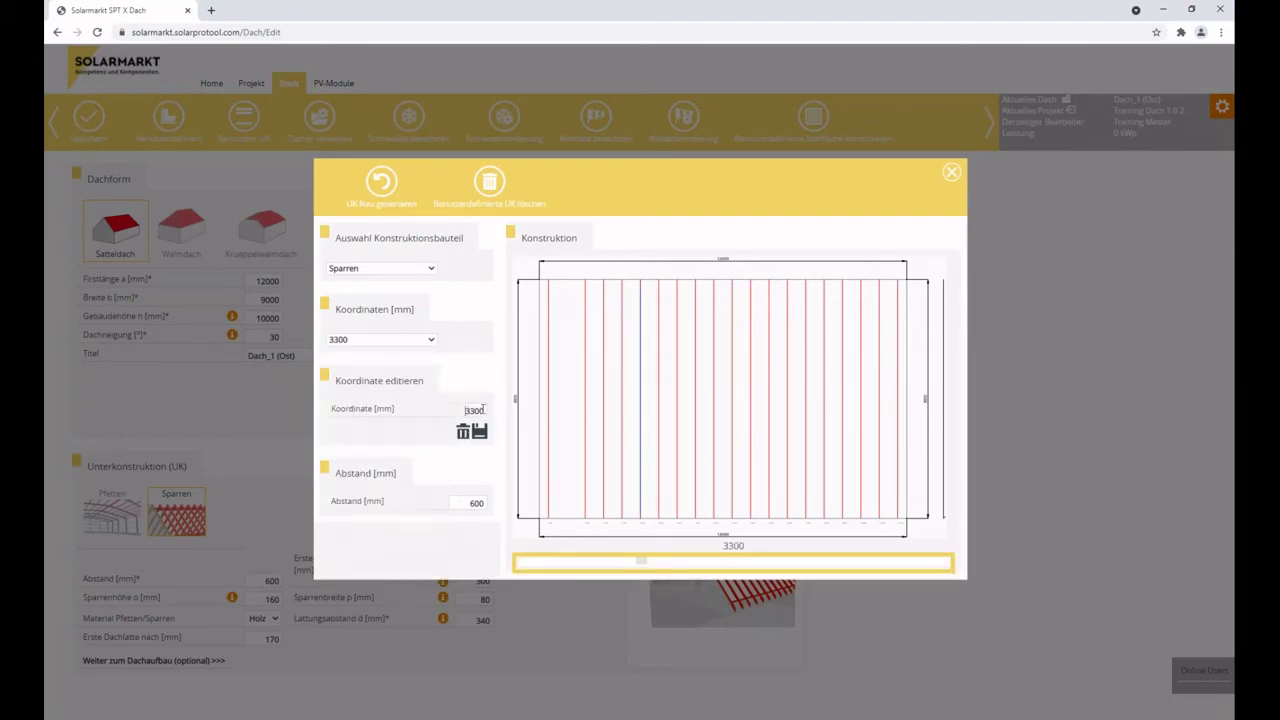
type("2400")
key("Return")
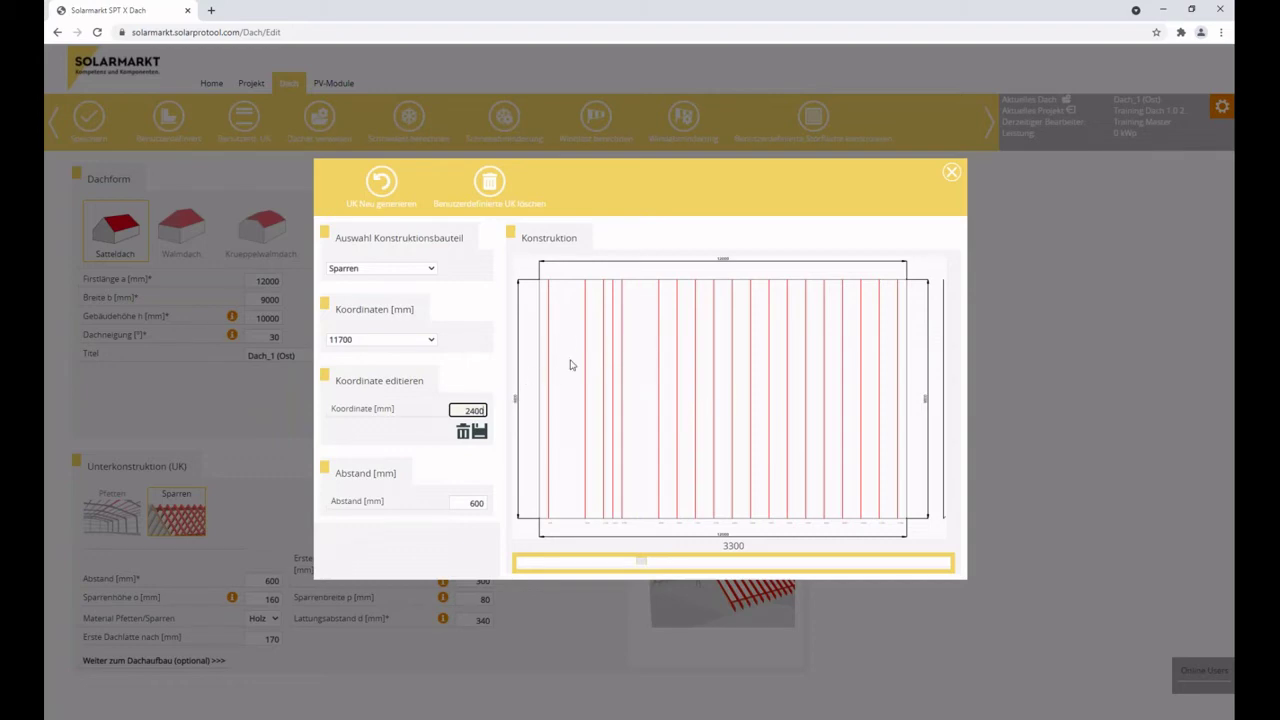
left_click(395, 342)
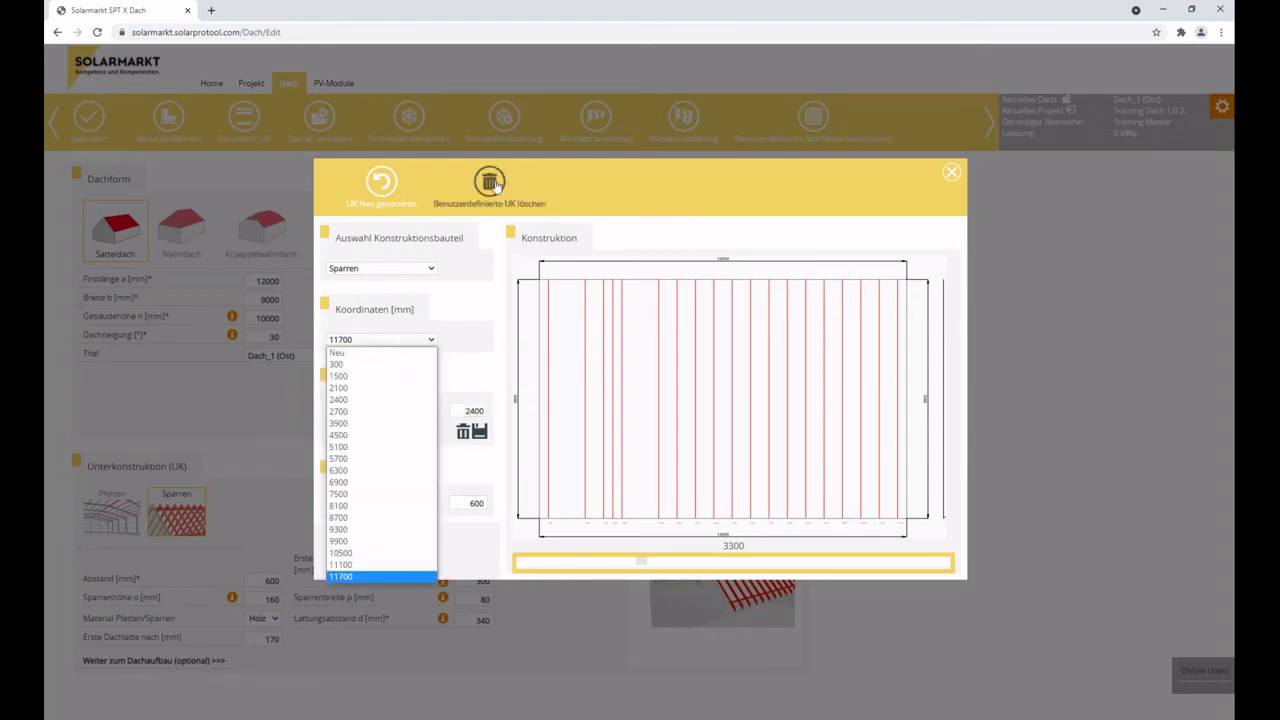
left_click(366, 353)
left_click(400, 268)
left_click(392, 300)
left_click(371, 185)
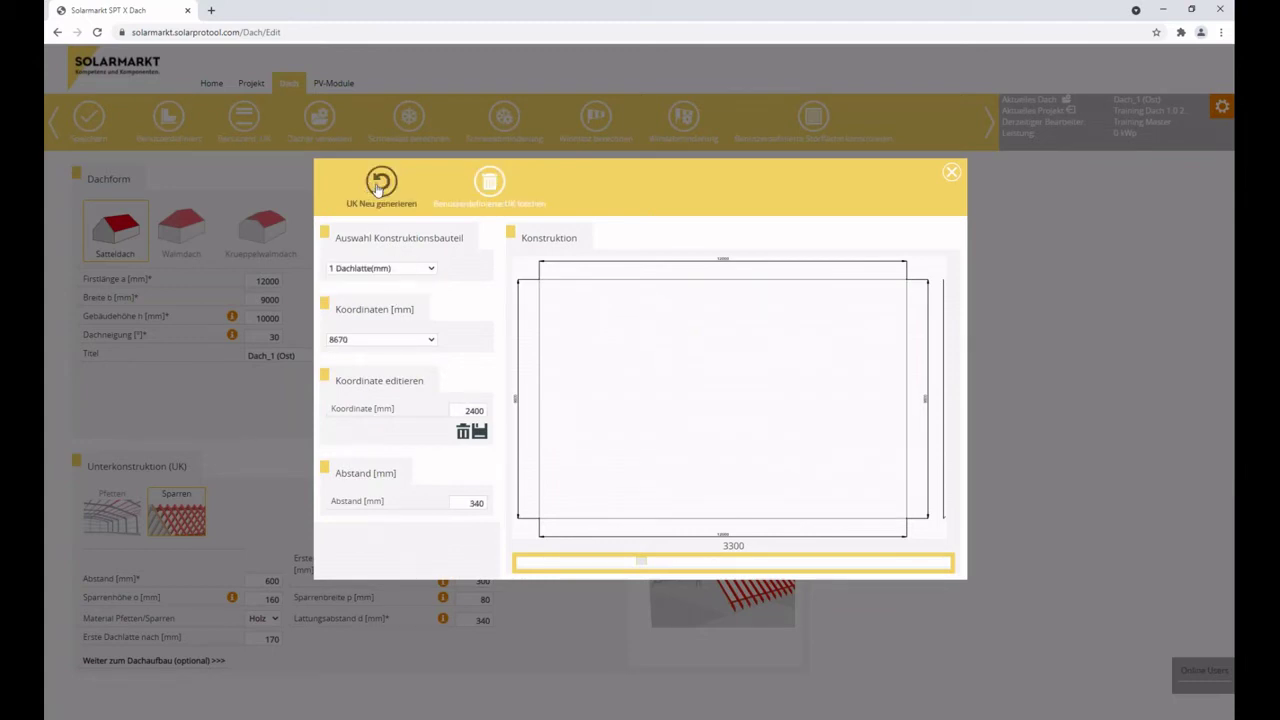
left_click(489, 183)
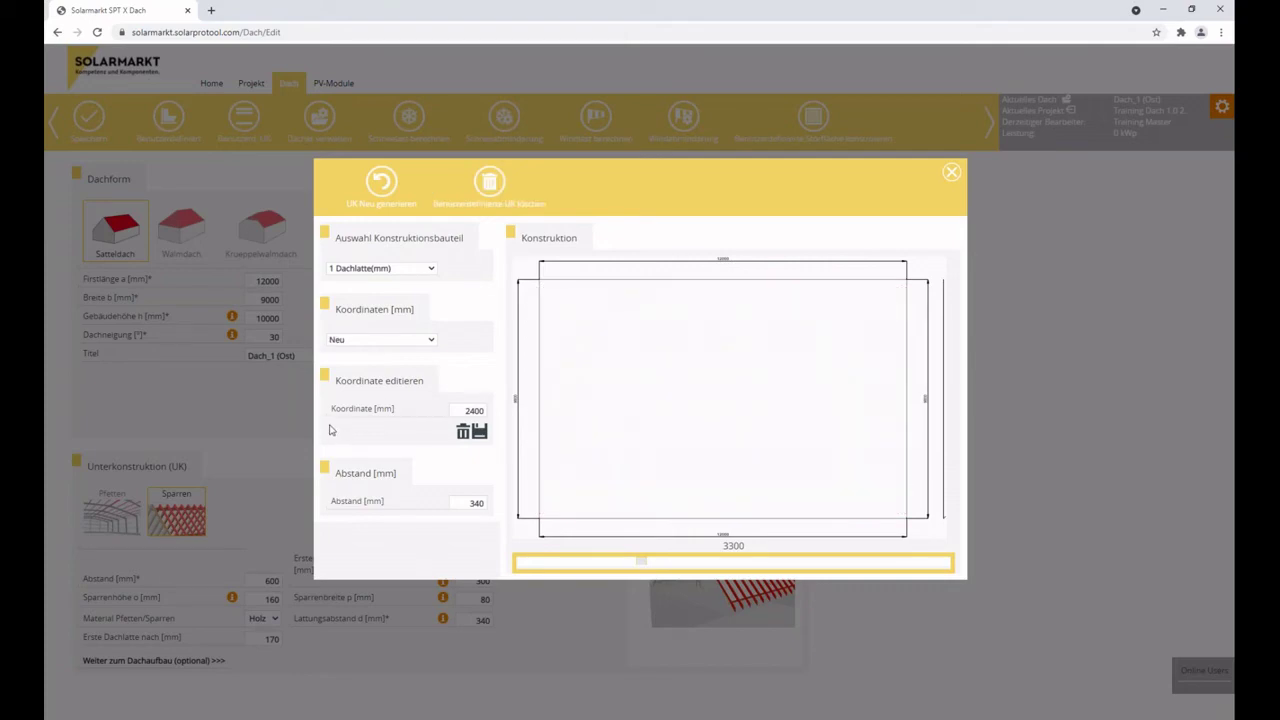
left_click(404, 270)
left_click(394, 282)
left_click(396, 268)
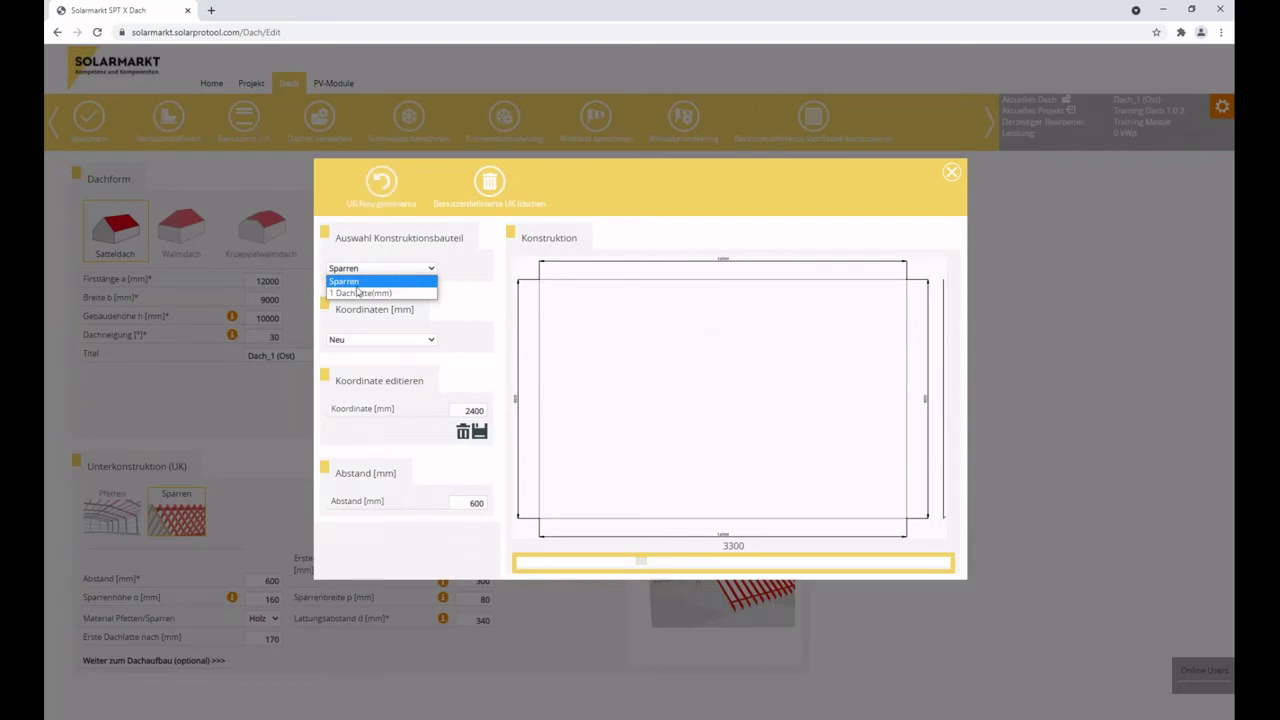
left_click(953, 176)
left_click(953, 176)
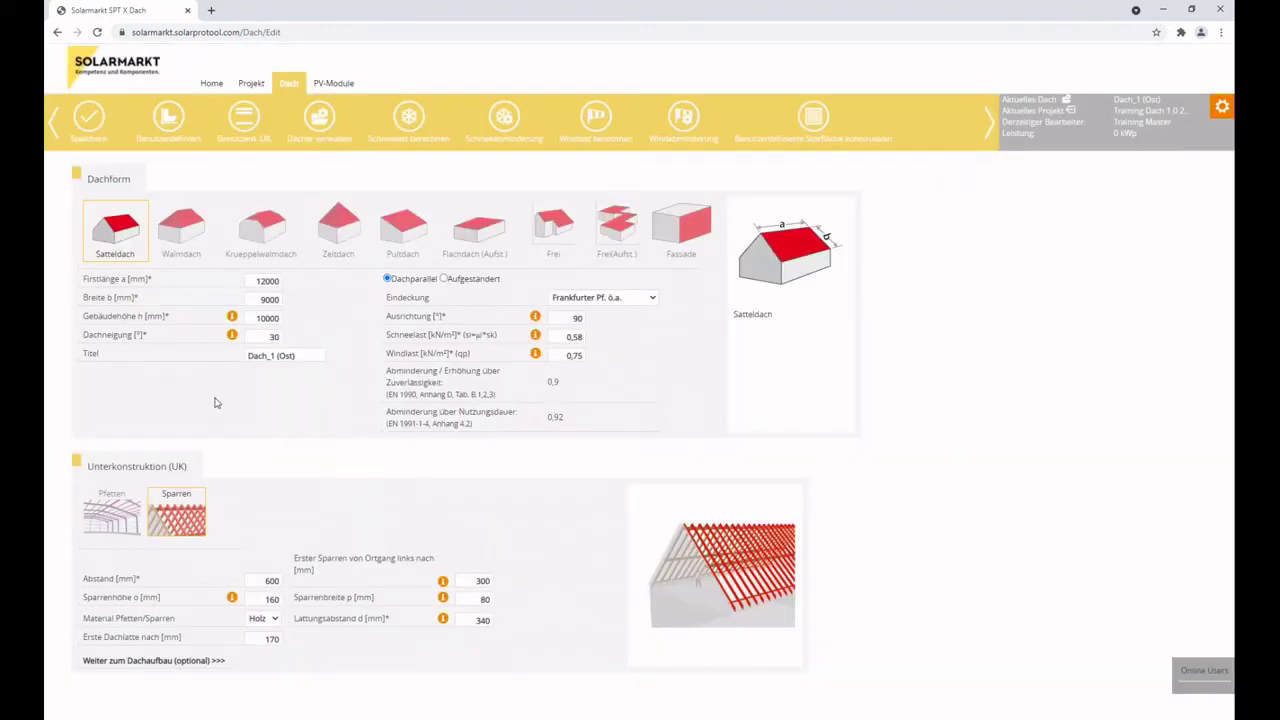
double_click(262, 581)
left_click(488, 579)
double_click(264, 580)
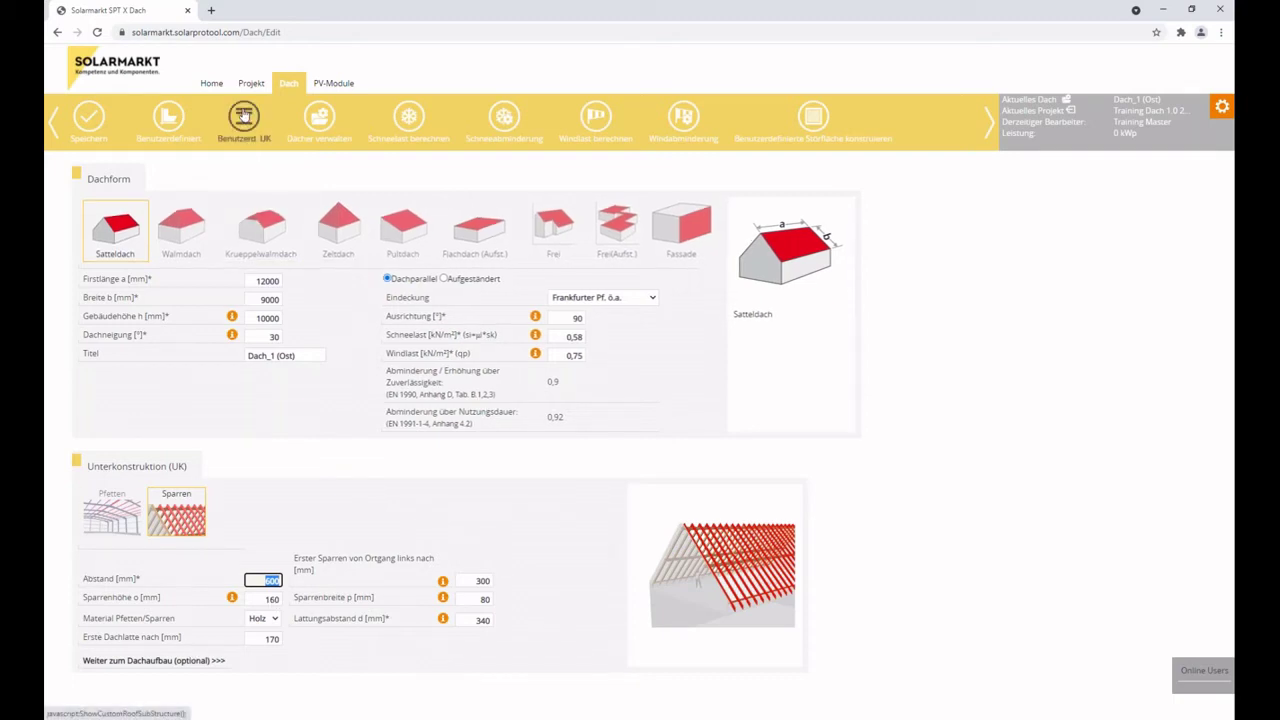
left_click(243, 117)
left_click(397, 283)
left_click(389, 301)
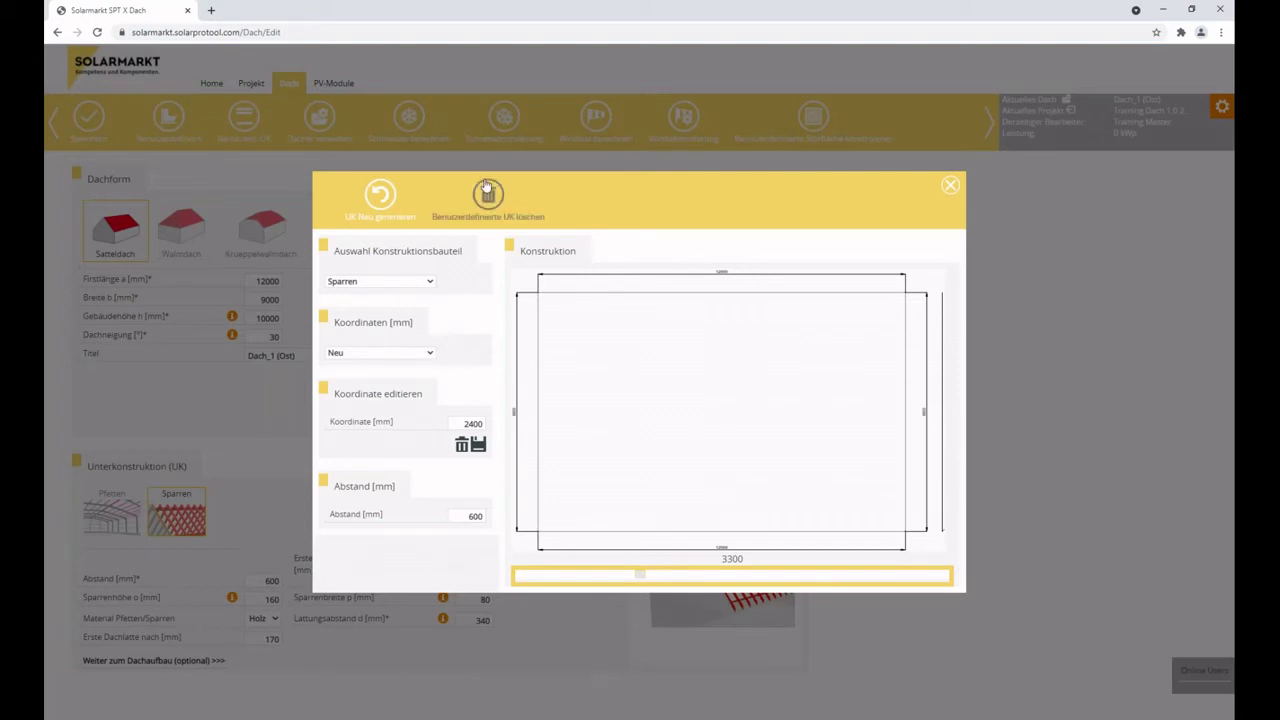
left_click(400, 283)
left_click(393, 305)
left_click(400, 281)
left_click(395, 306)
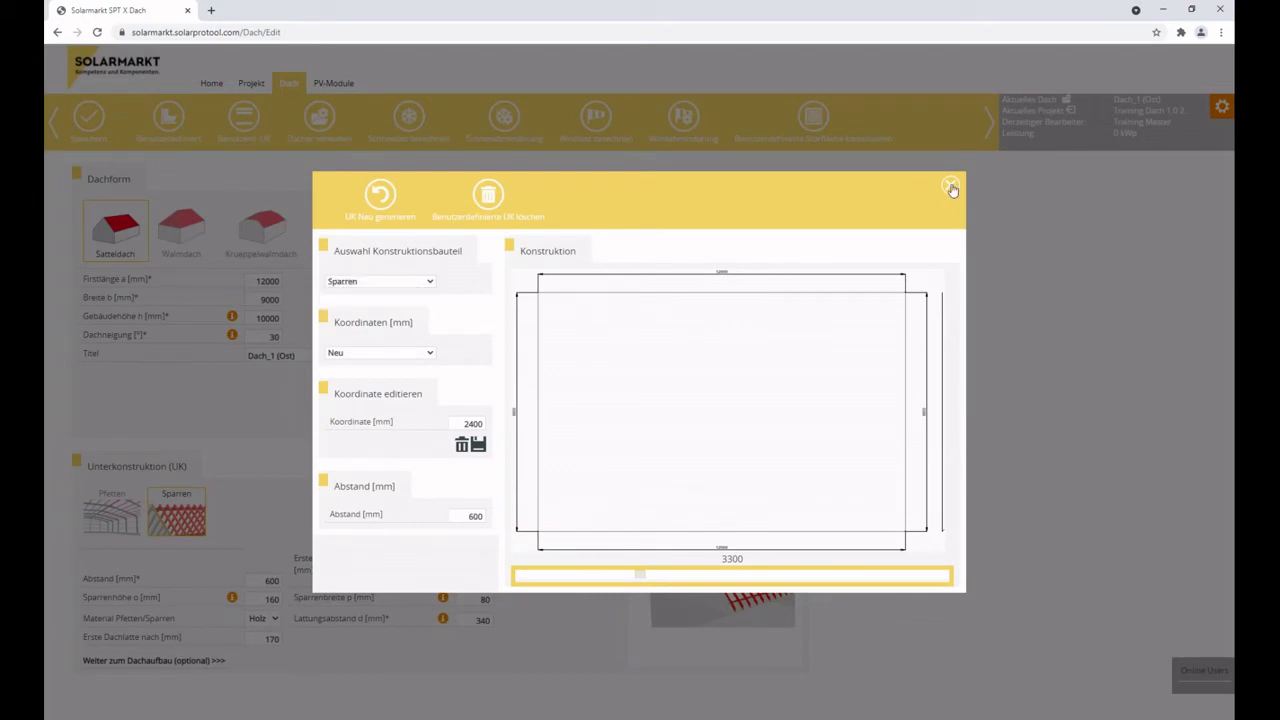
left_click(950, 185)
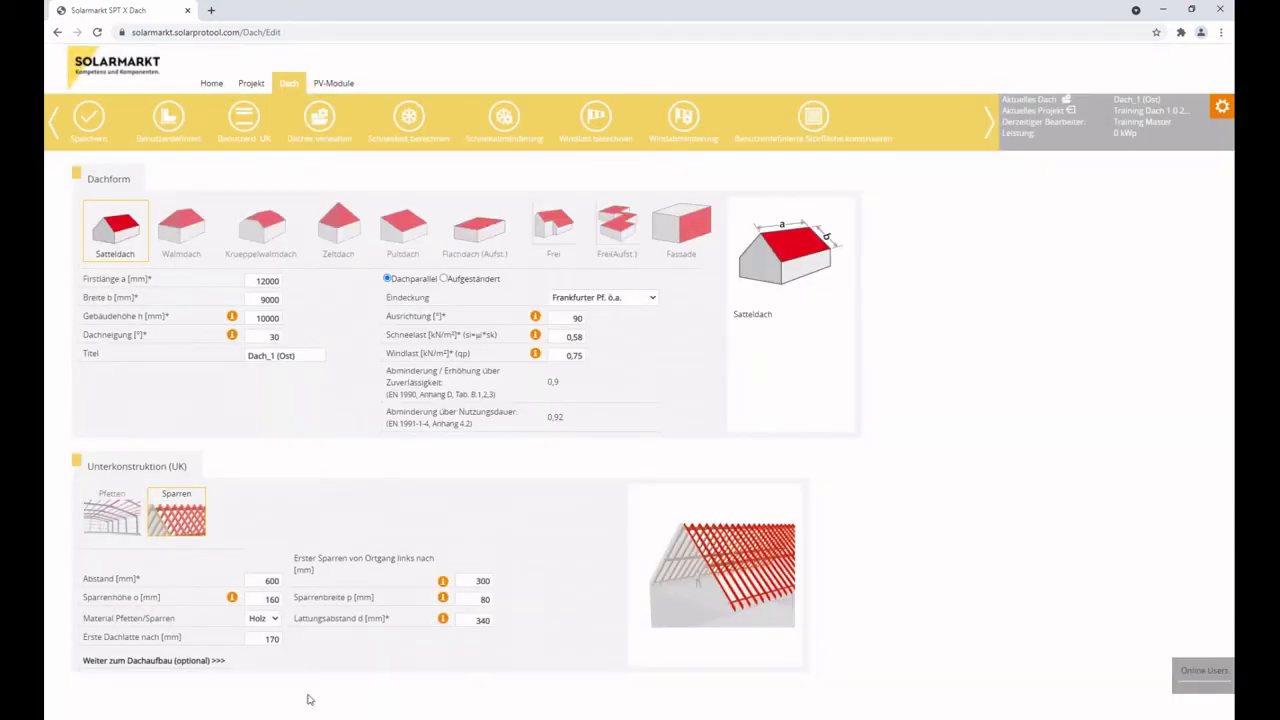
left_click(245, 117)
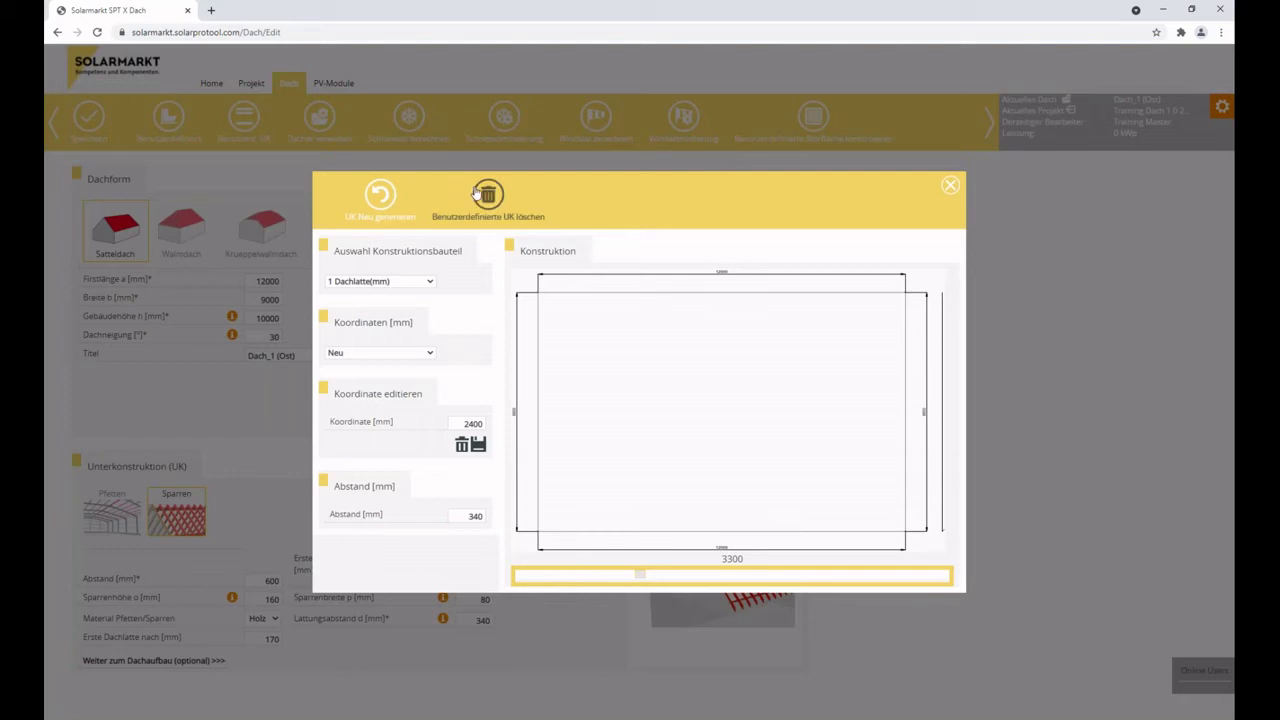
left_click(950, 186)
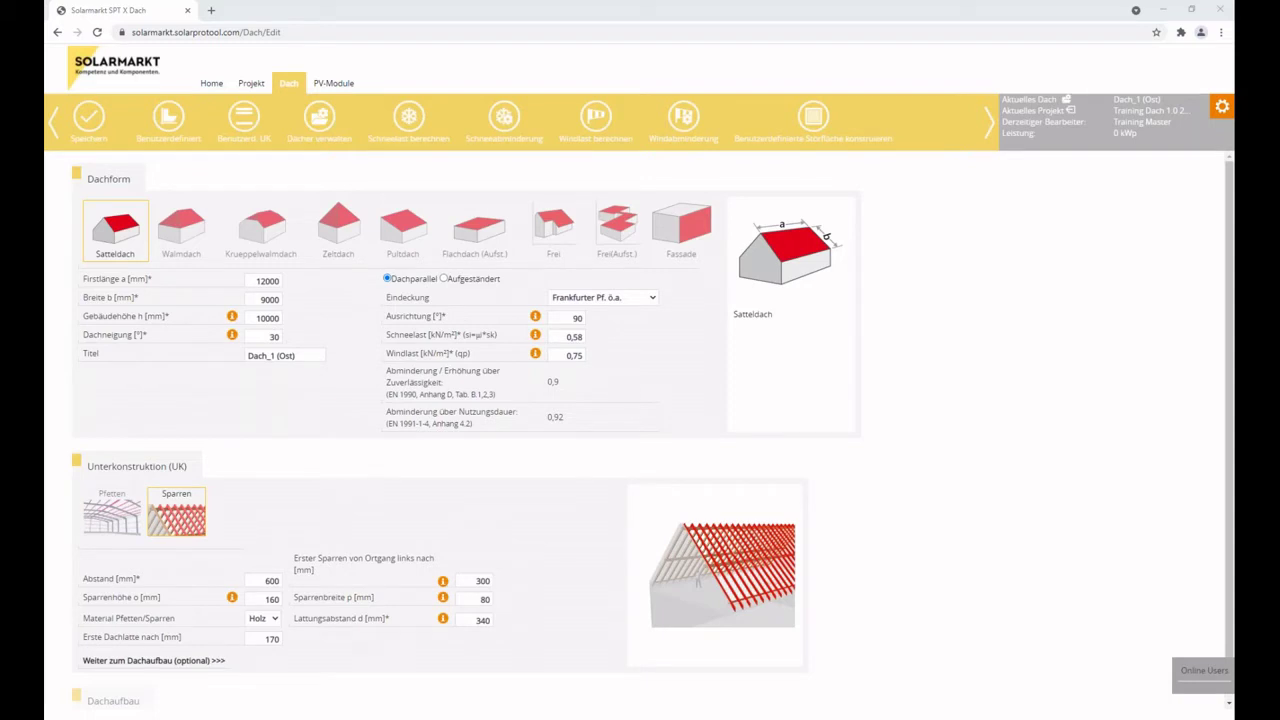
Save the roof settings, close the 'alle Dächer' prompt, and go to the PV-Module page.
left_click(90, 120)
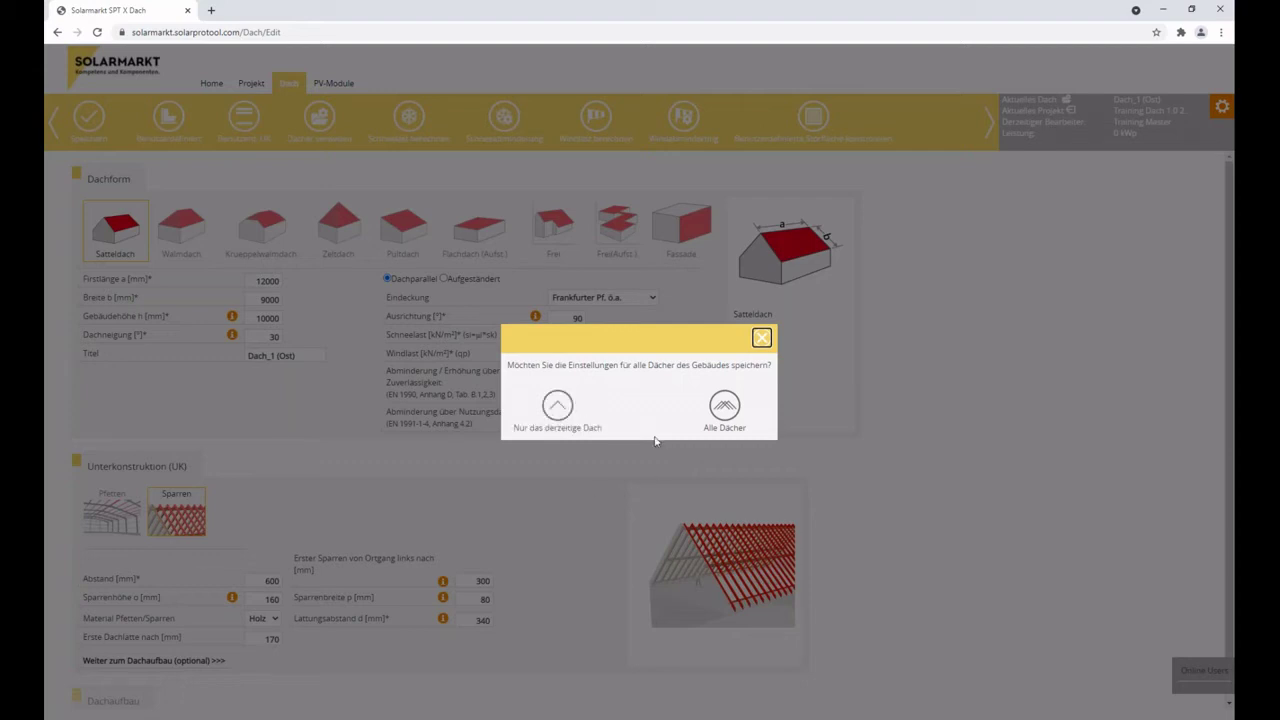
left_click(761, 338)
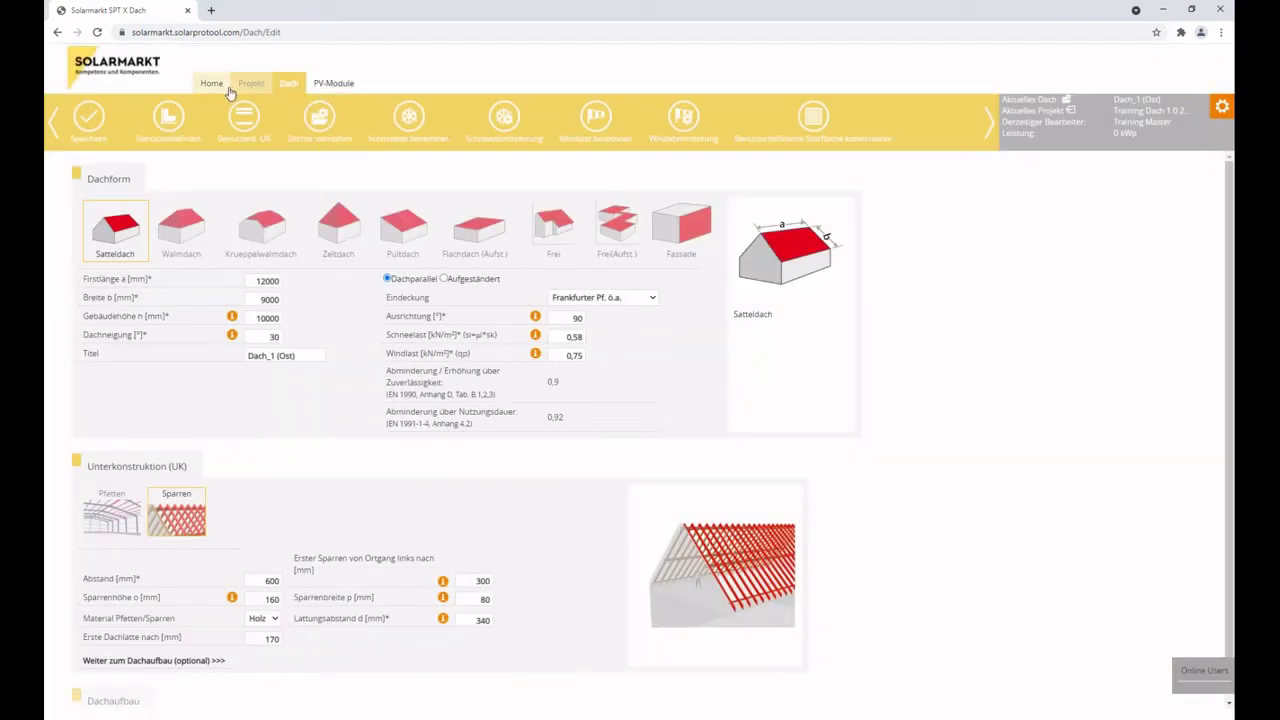
left_click(340, 88)
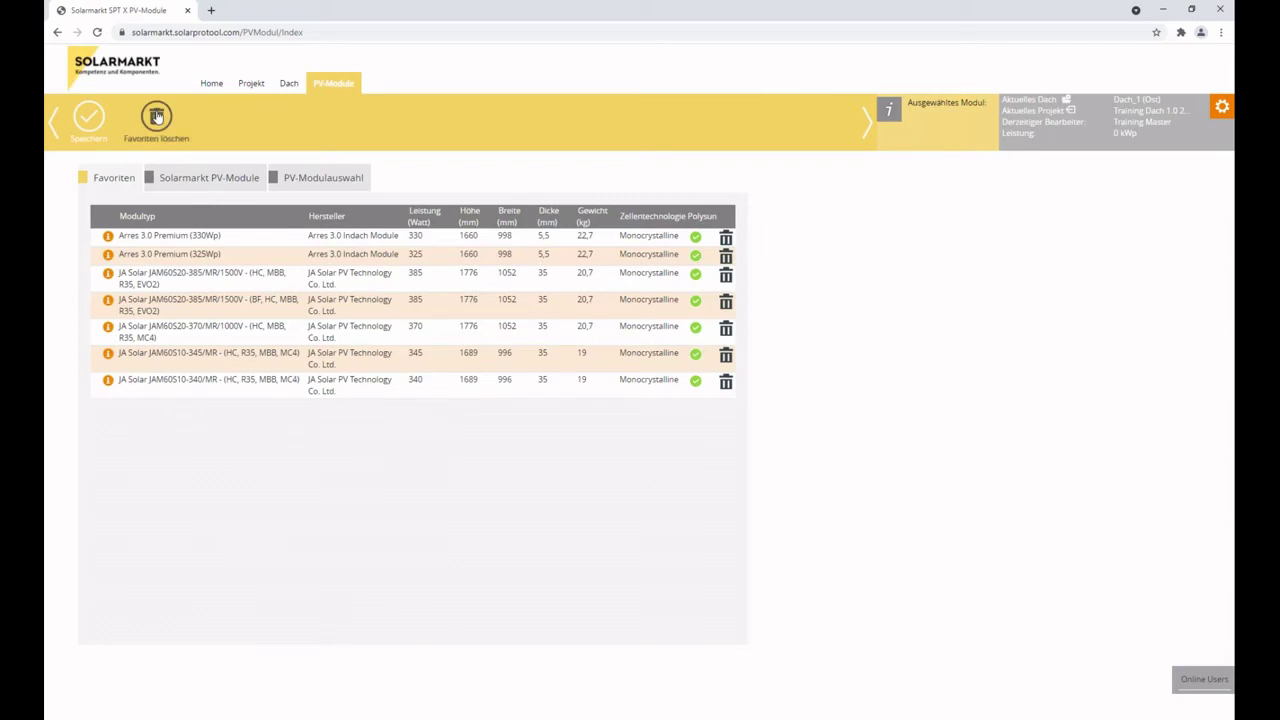
Show the Solarmarkt PV-Module catalogue filtered to JA Solar, sorted by Leistung highest first.
left_click(202, 181)
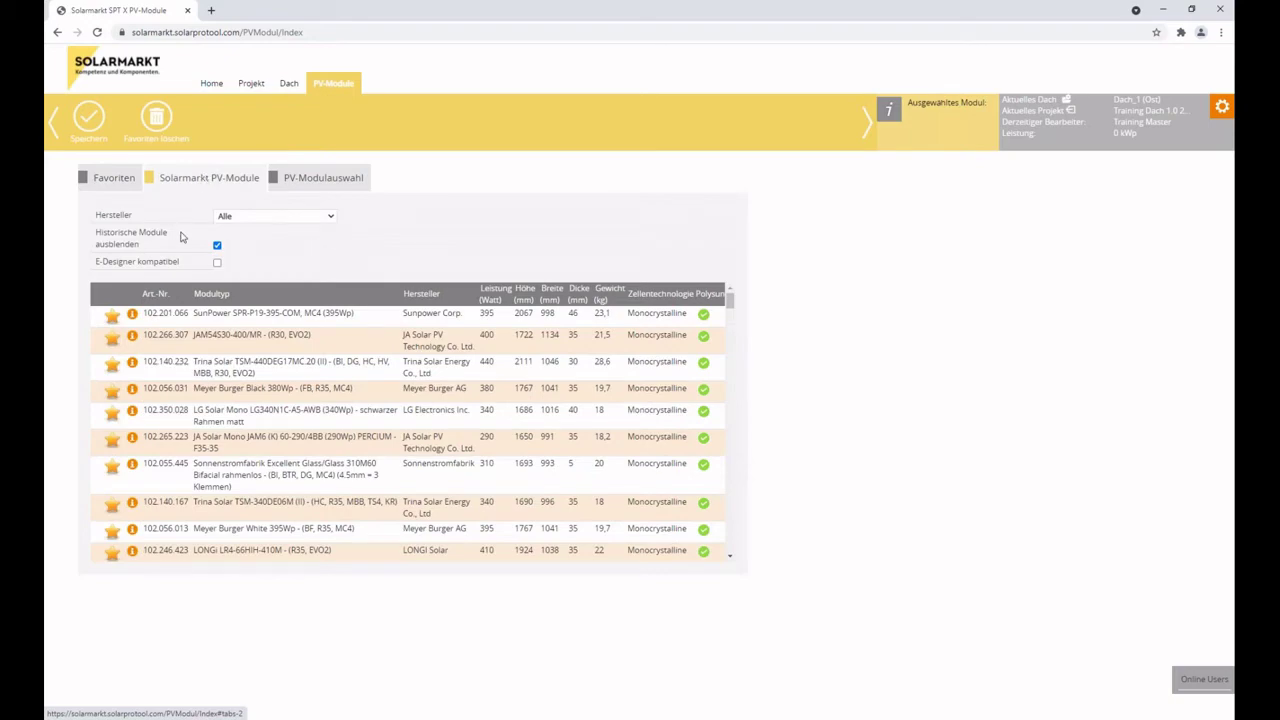
scroll(309, 410, "down", 2)
scroll(404, 318, "up", 3)
left_click(278, 216)
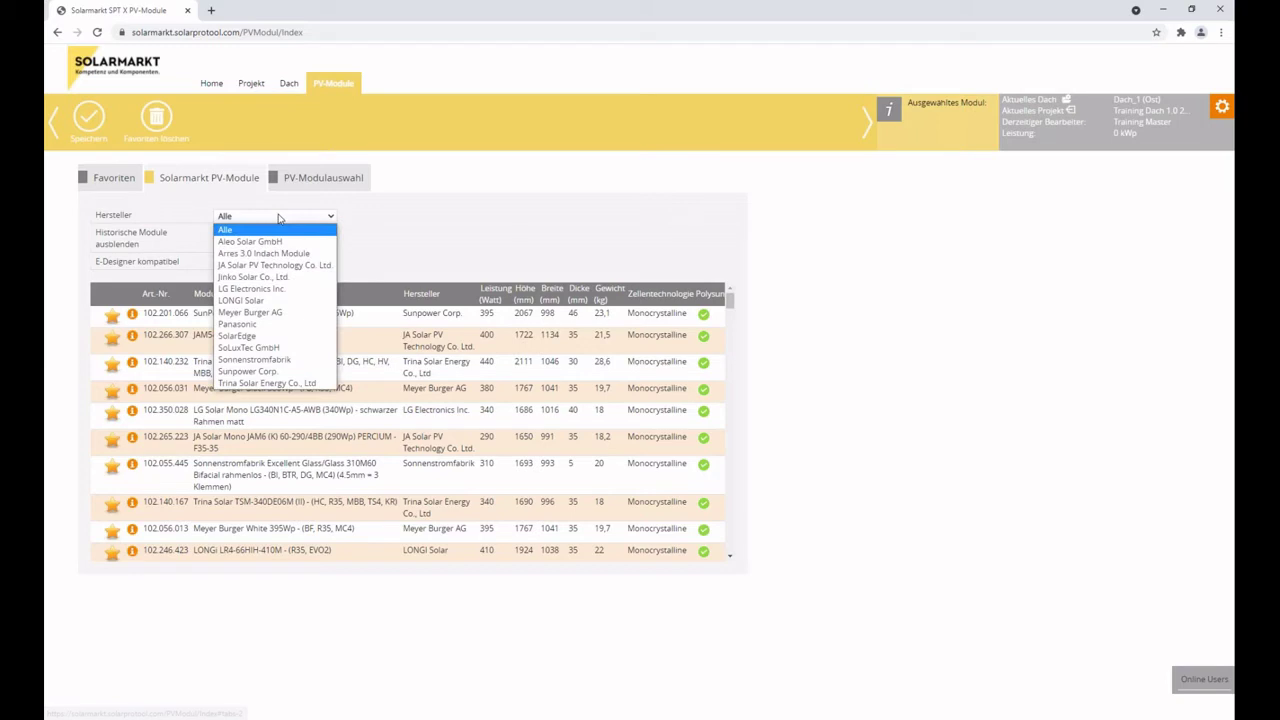
left_click(279, 267)
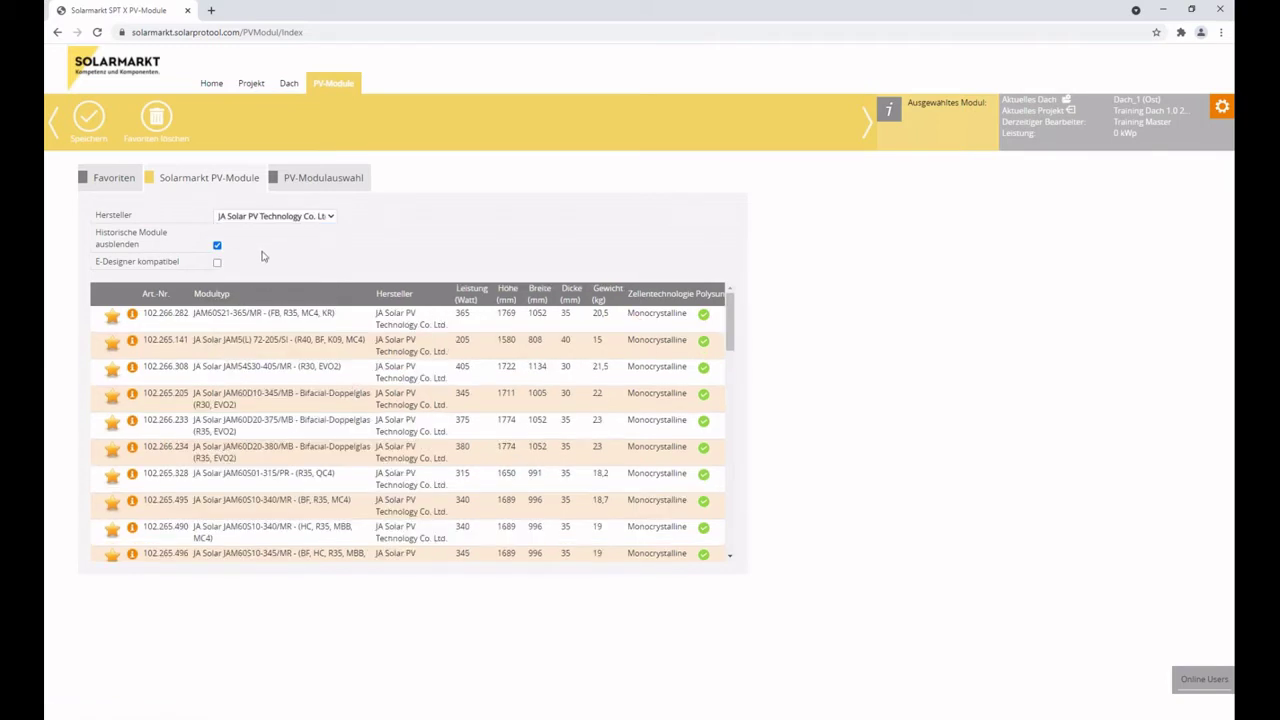
left_click(483, 294)
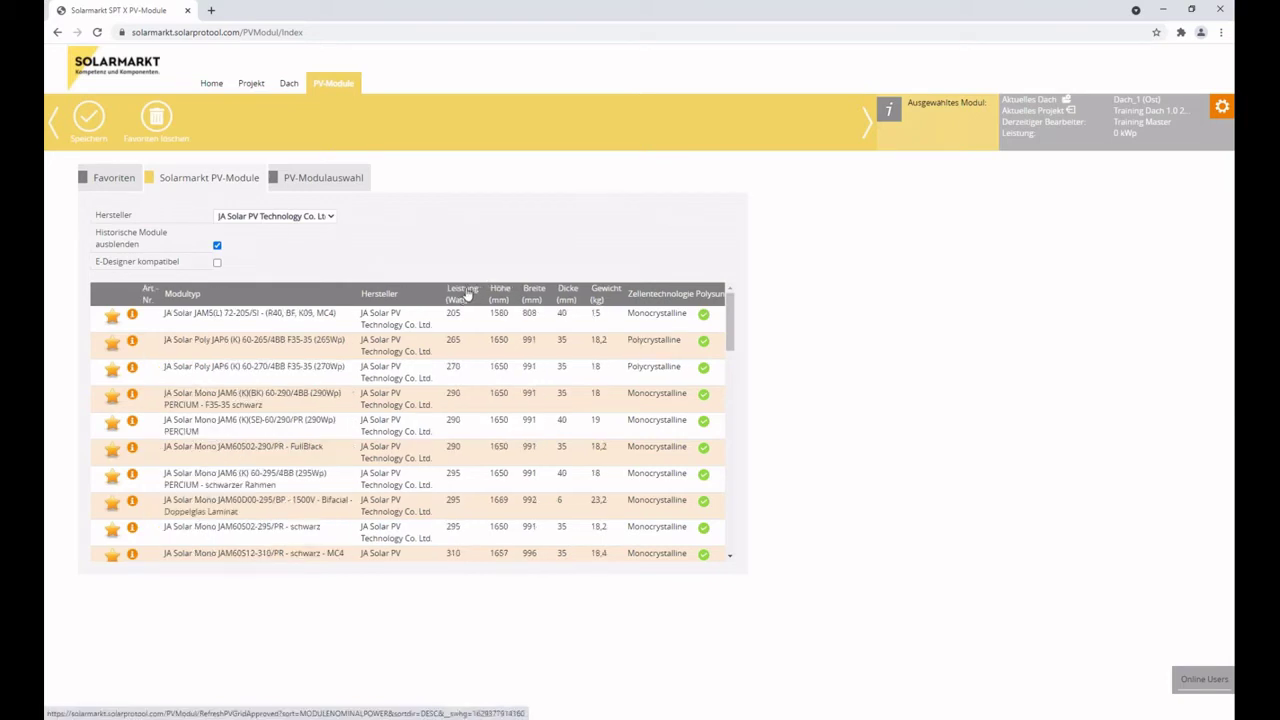
left_click(466, 293)
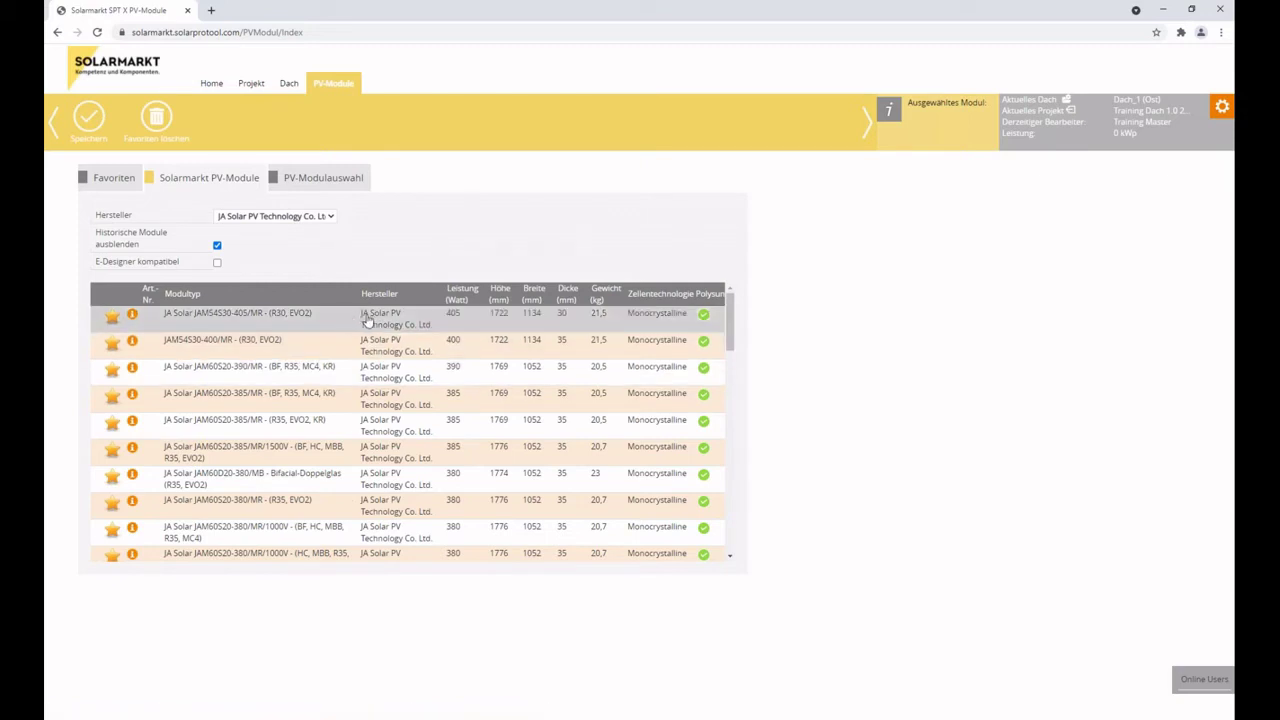
Set Hersteller back to Alle and sort the catalogue by Leistung.
left_click(303, 218)
left_click(288, 228)
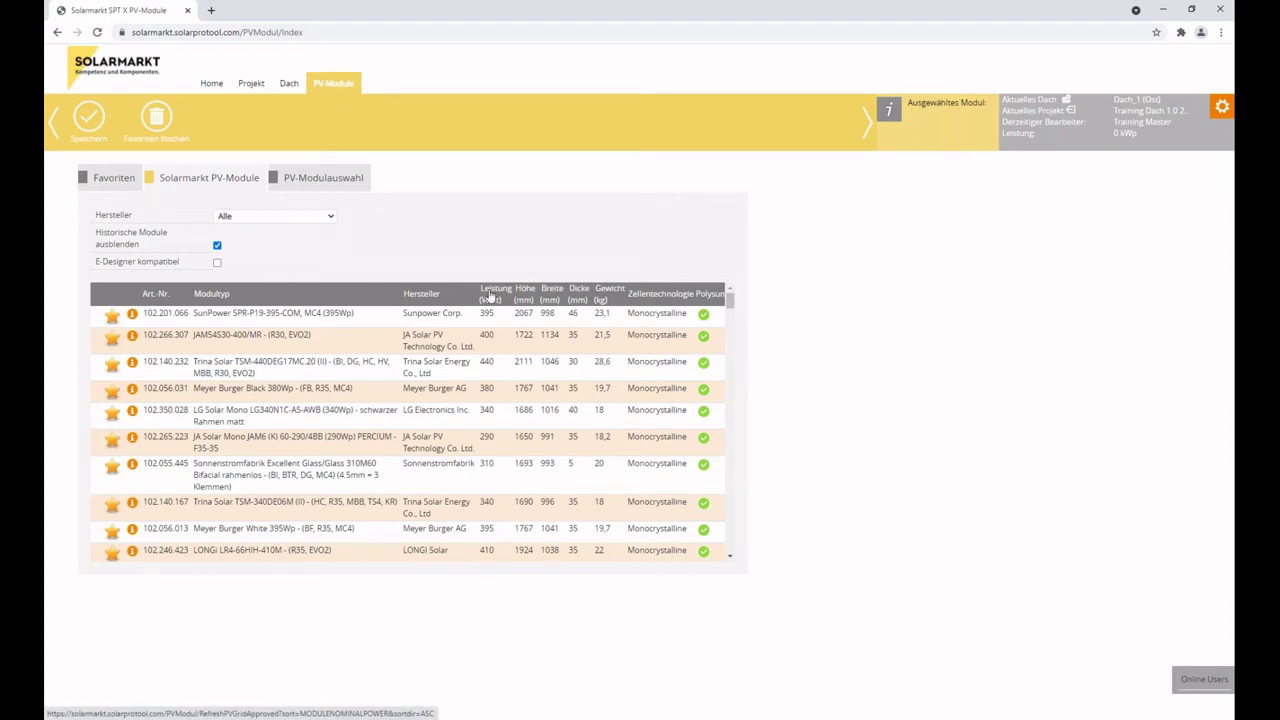
left_click(490, 297)
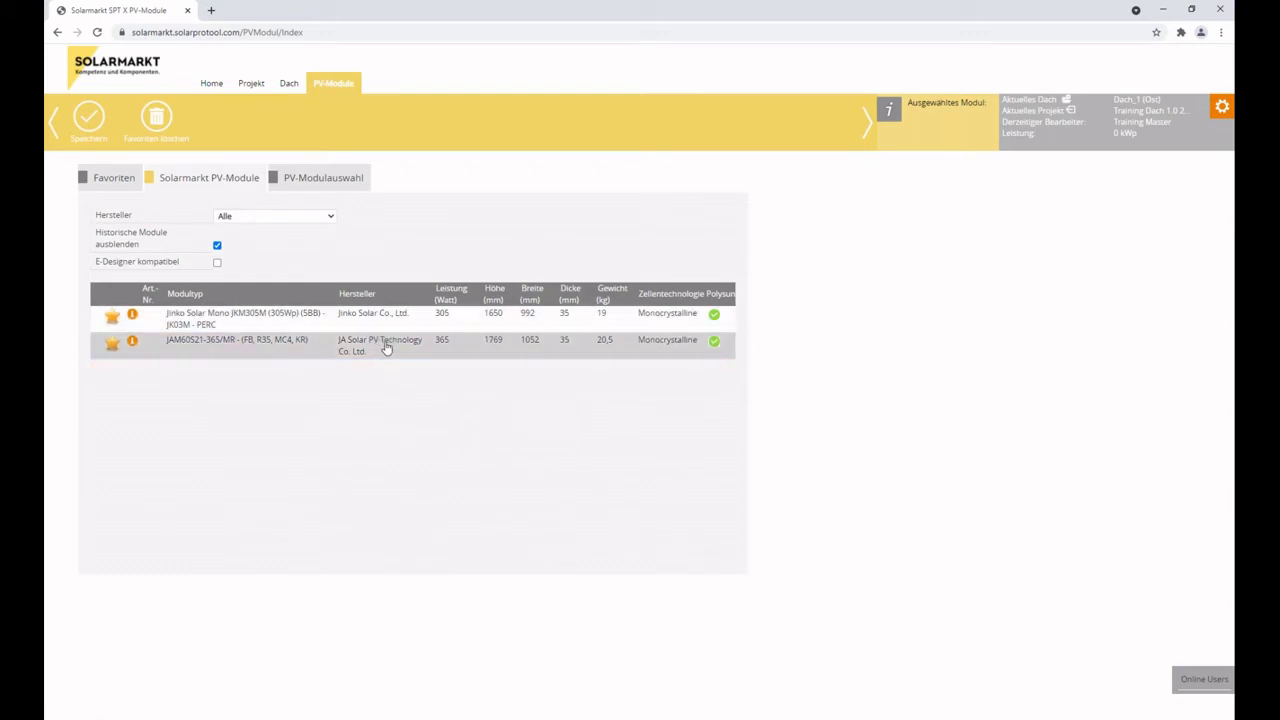
Filter the catalogue to JA Solar and toggle E-Designer kompatibel on and off again.
left_click(278, 221)
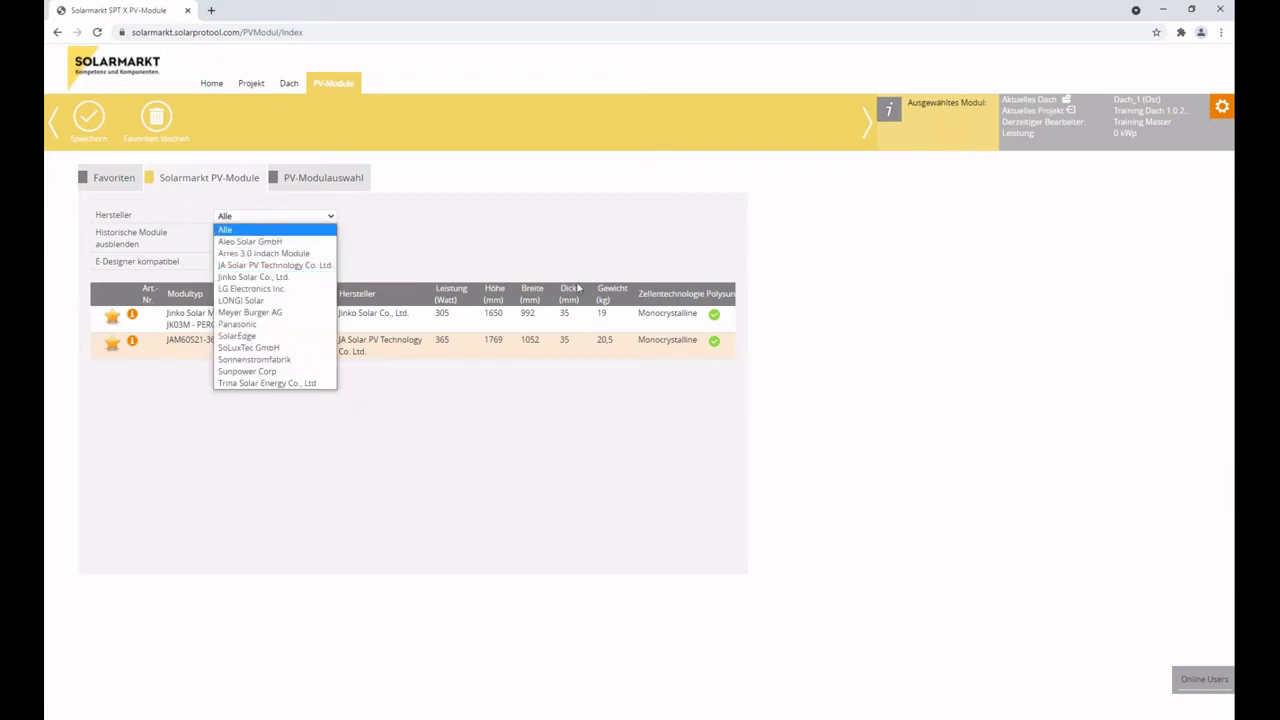
left_click(288, 268)
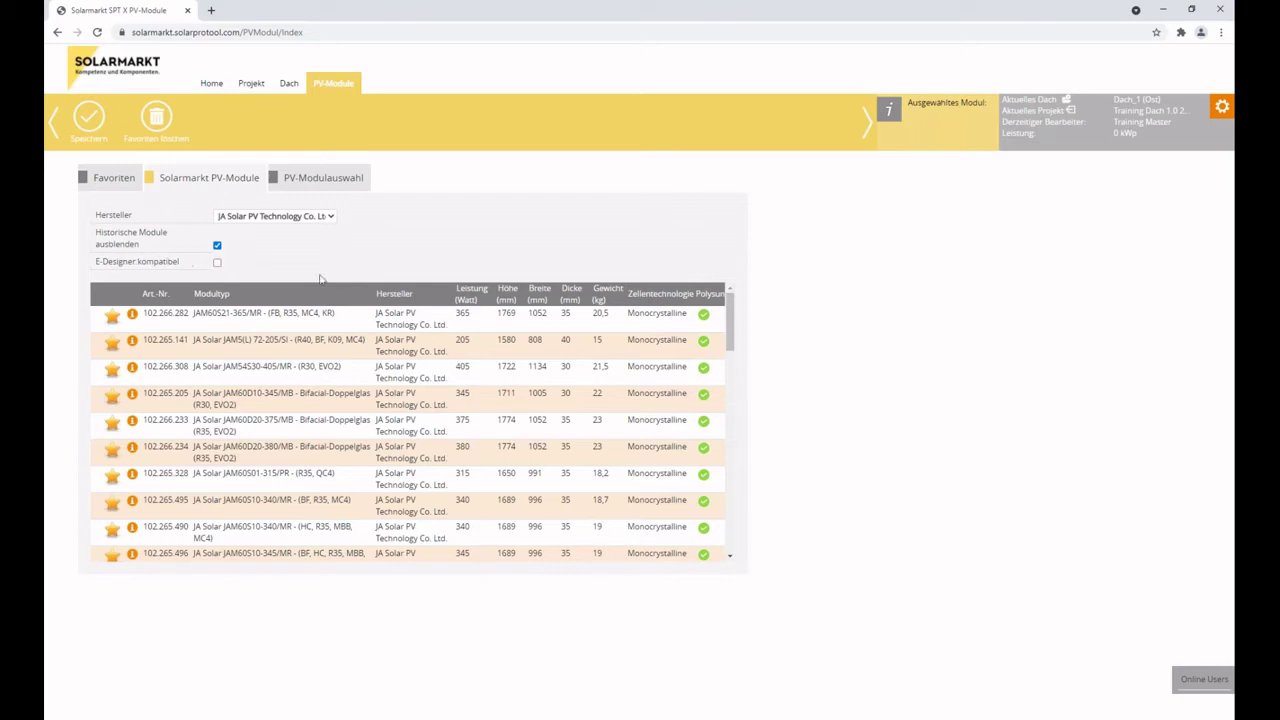
scroll(598, 440, "down", 3)
scroll(596, 430, "up", 3)
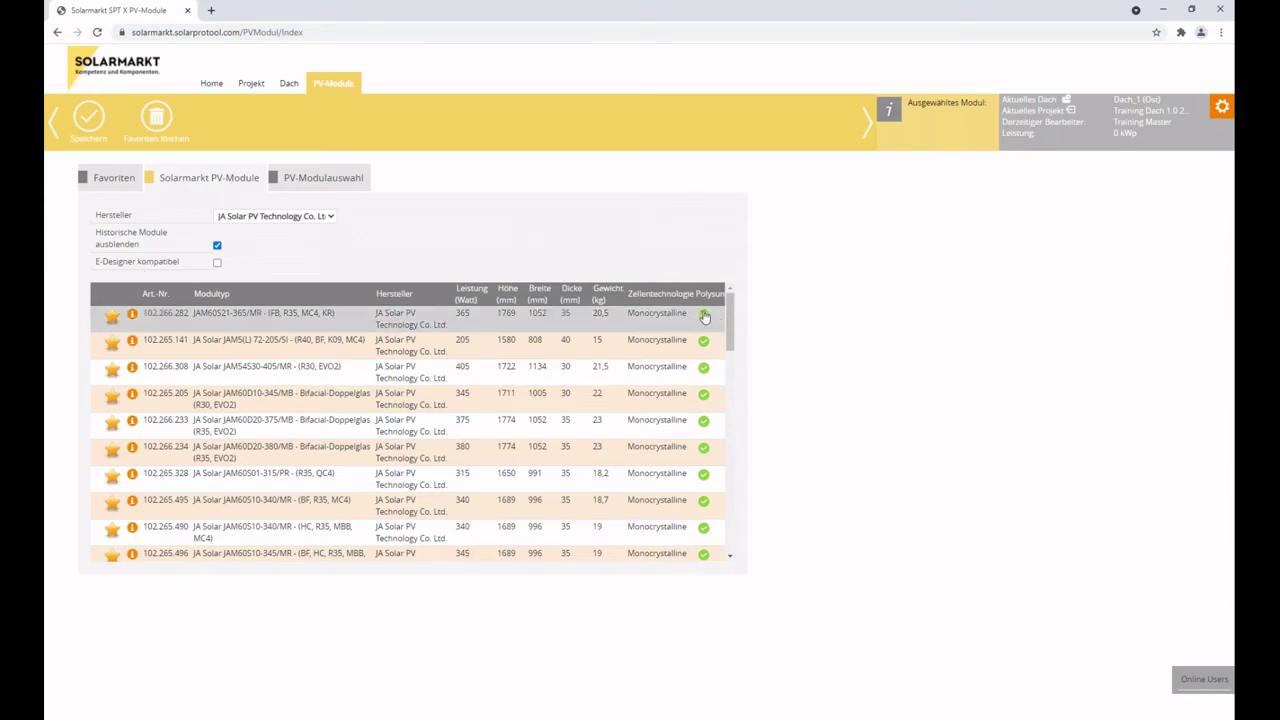
scroll(703, 400, "down", 10)
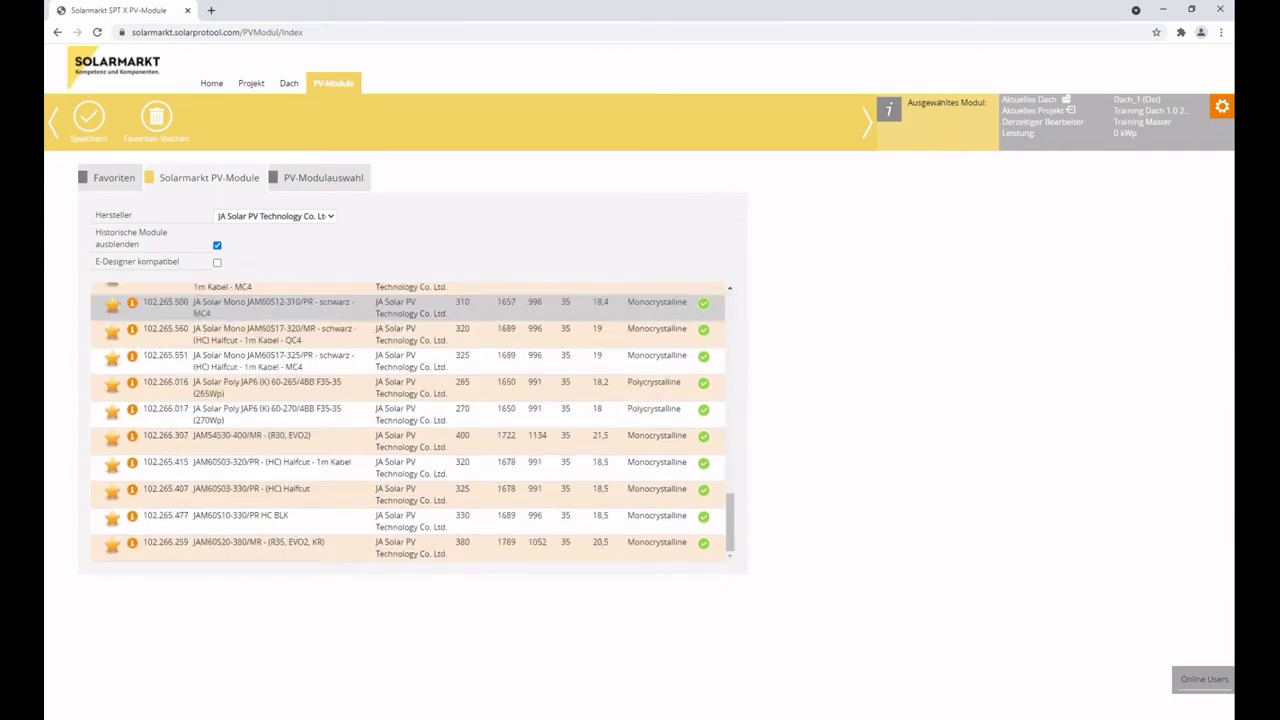
scroll(703, 472, "up", 10)
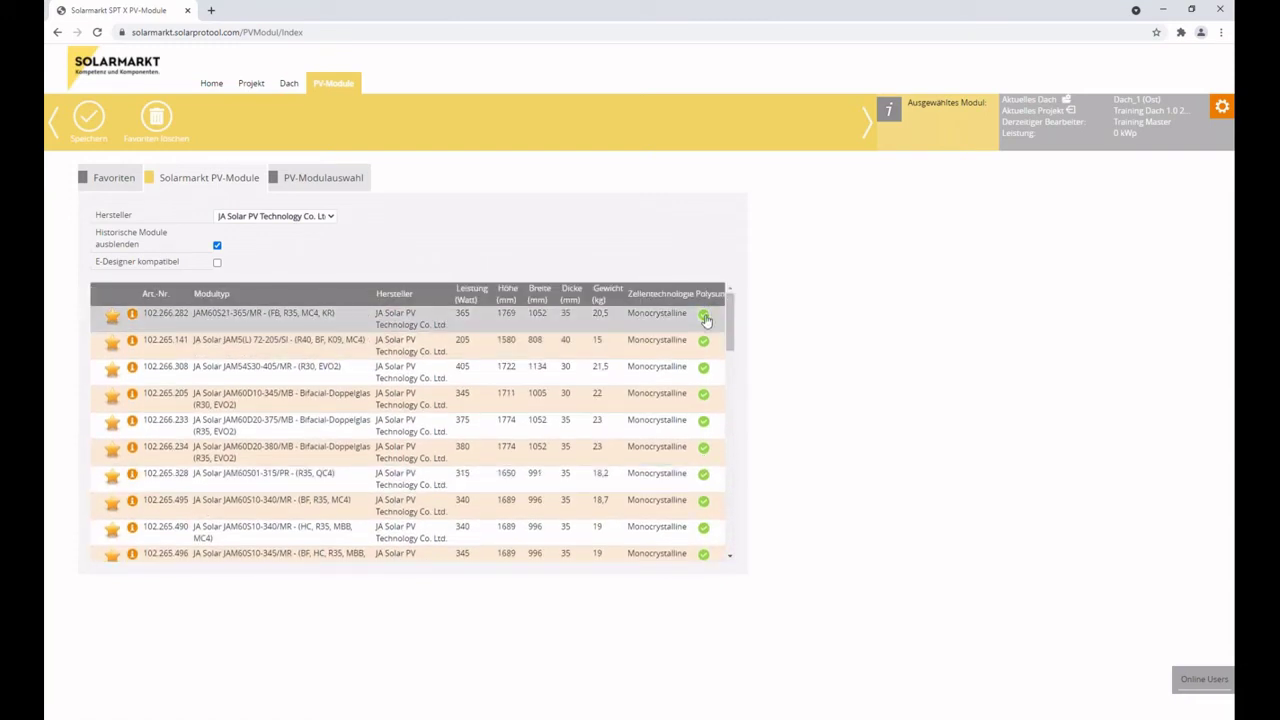
left_click(217, 263)
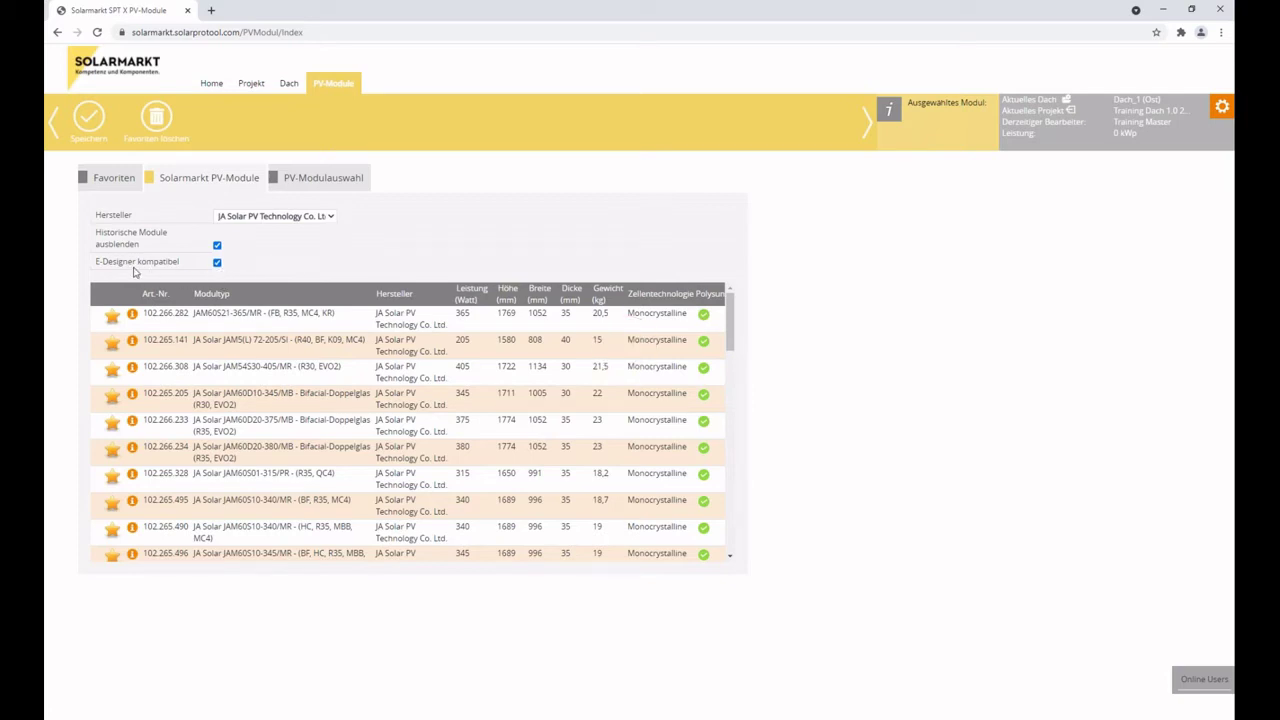
left_click(216, 264)
Switch Hersteller to LG Electronics, then back to JA Solar.
scroll(360, 400, "down", 3)
scroll(360, 400, "up", 3)
left_click(315, 217)
left_click(279, 293)
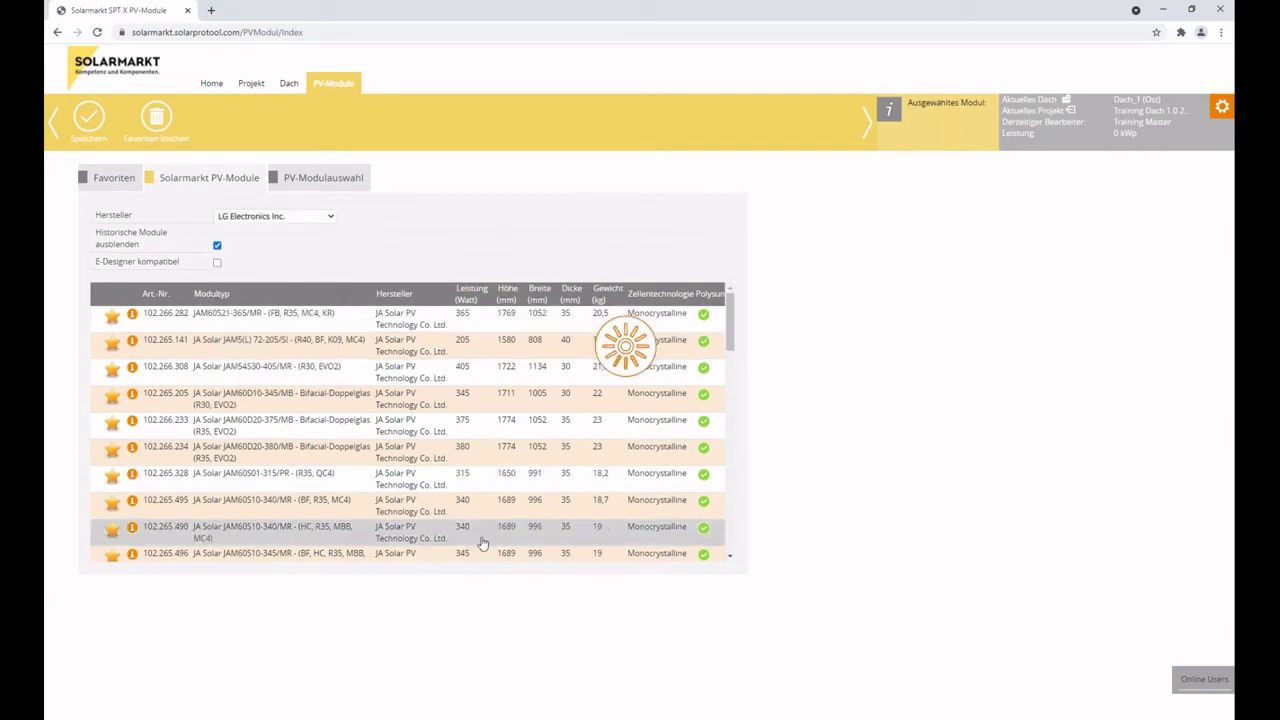
scroll(400, 500, "down", 5)
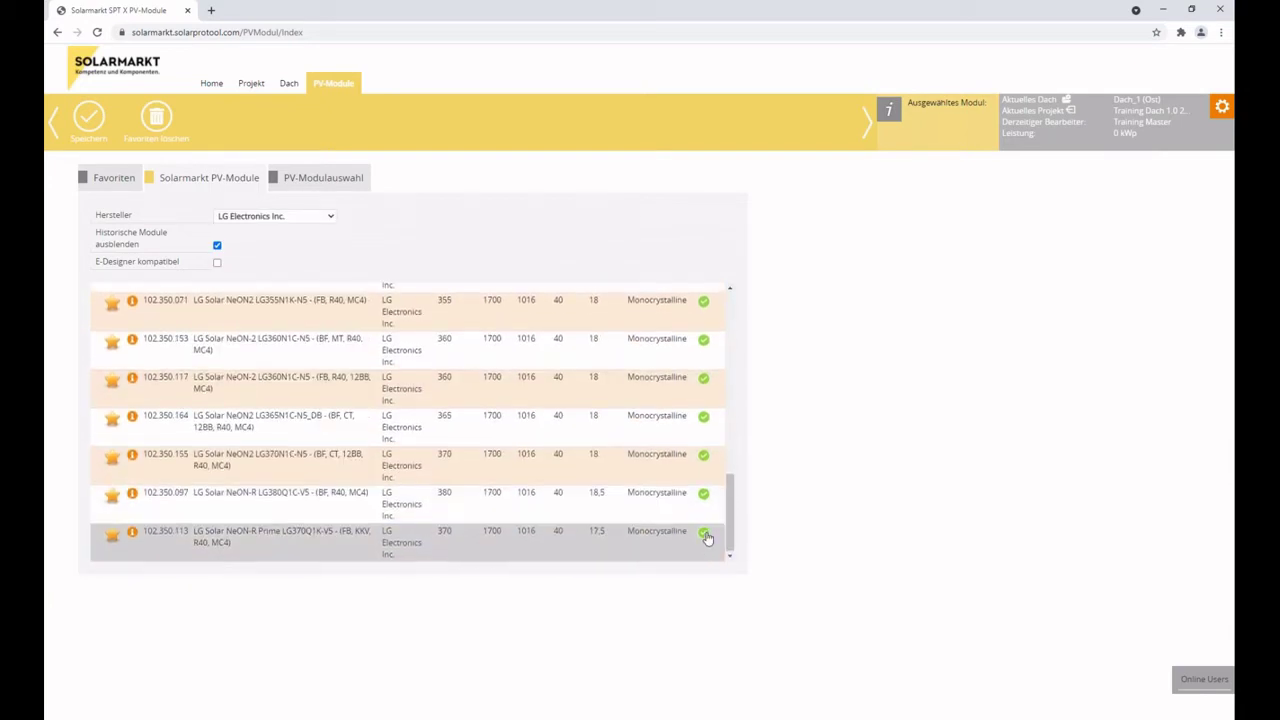
scroll(703, 543, "up", 10)
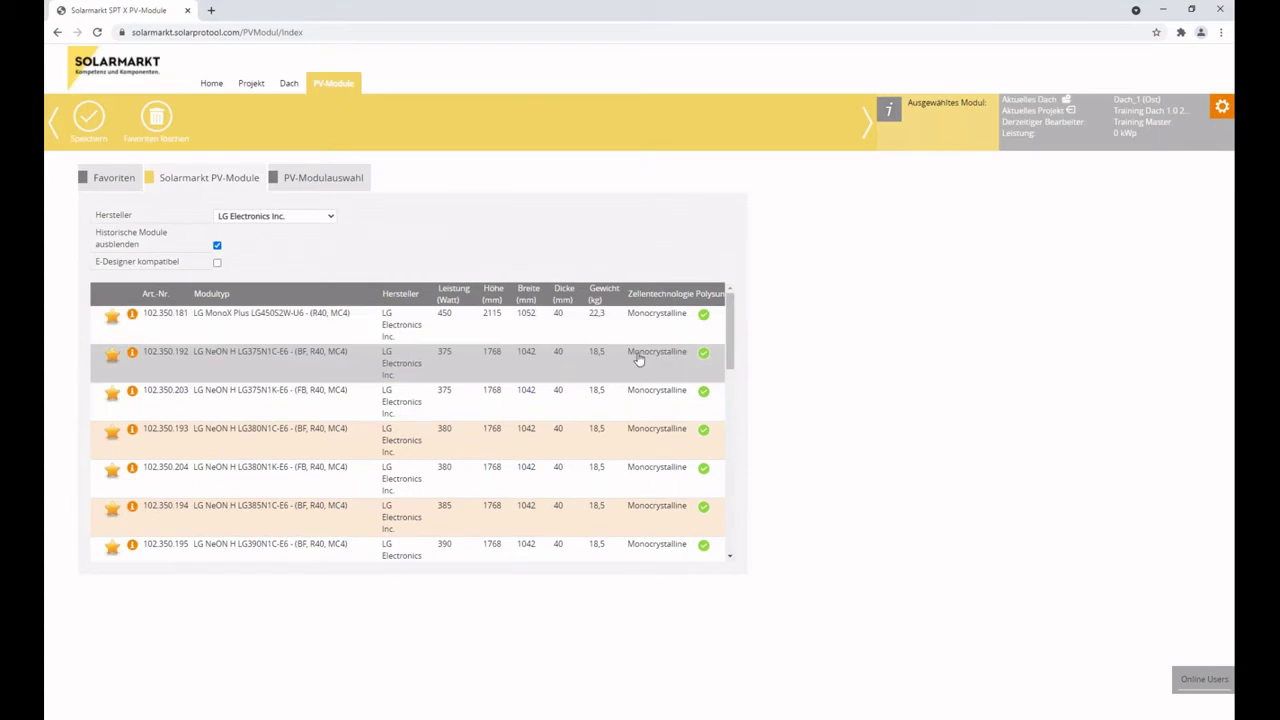
left_click(253, 215)
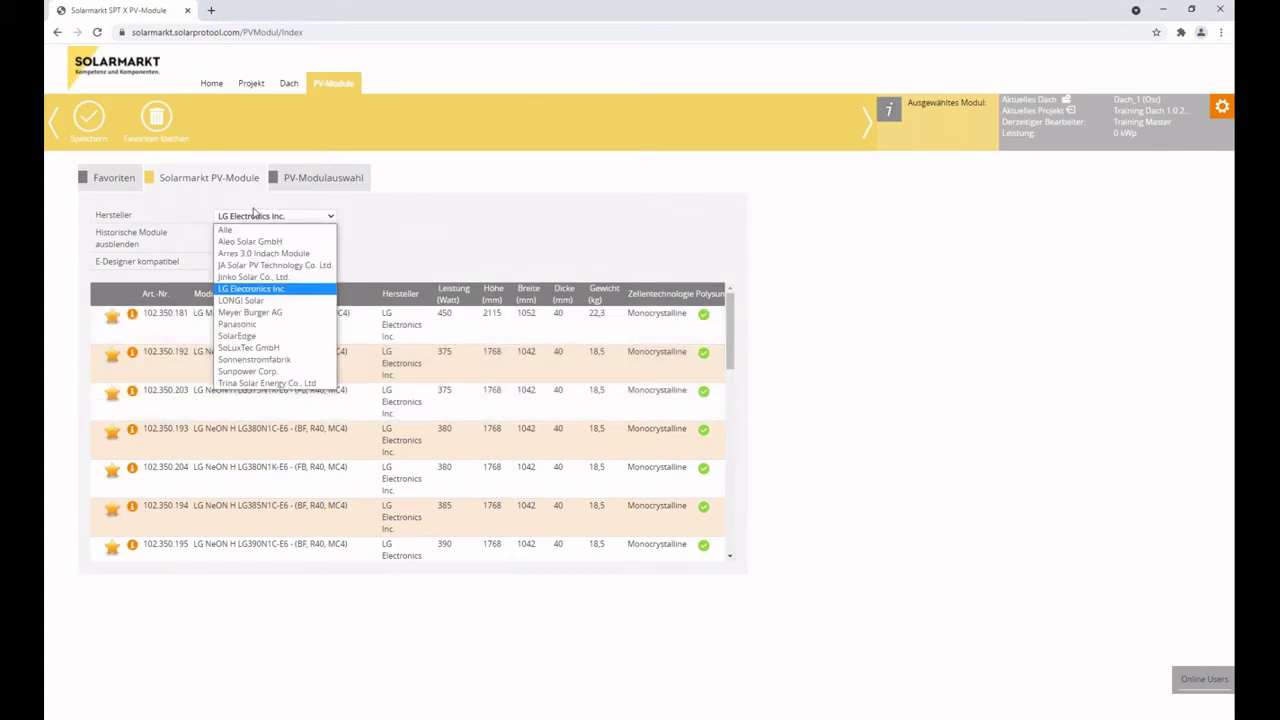
left_click(260, 266)
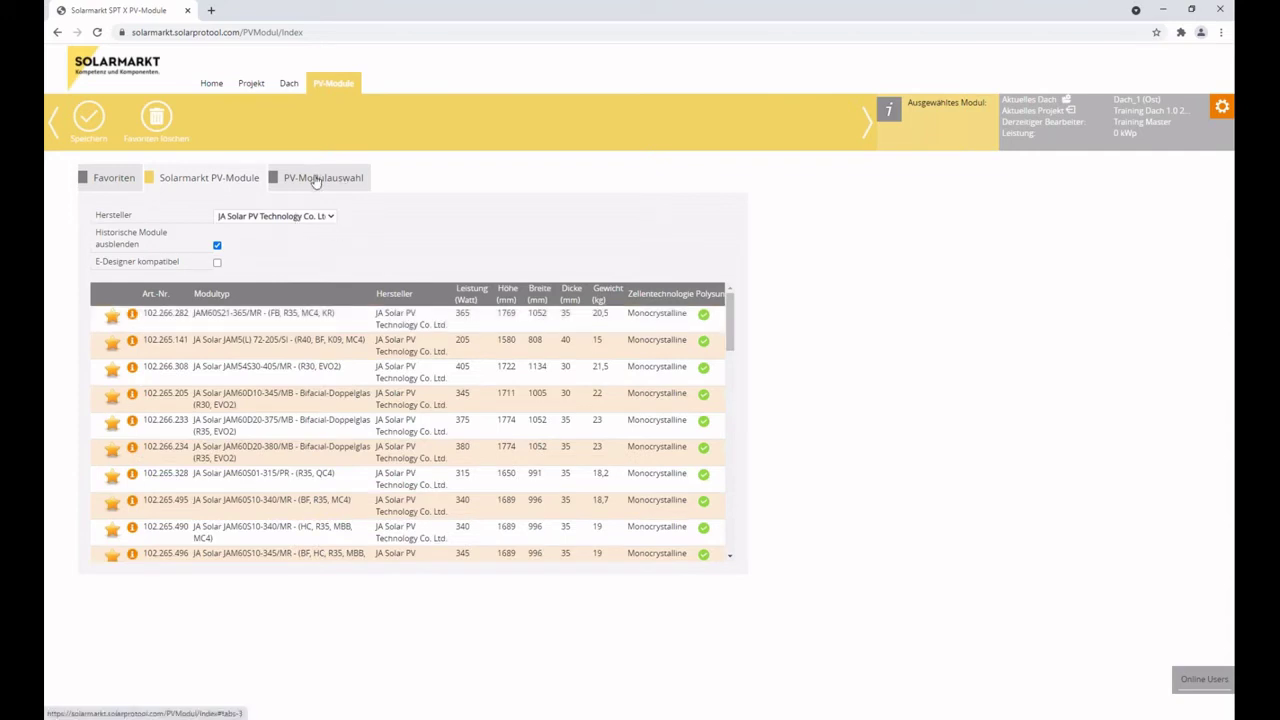
Turn Historische Module ausblenden off to include historical modules, then back on.
left_click(218, 246)
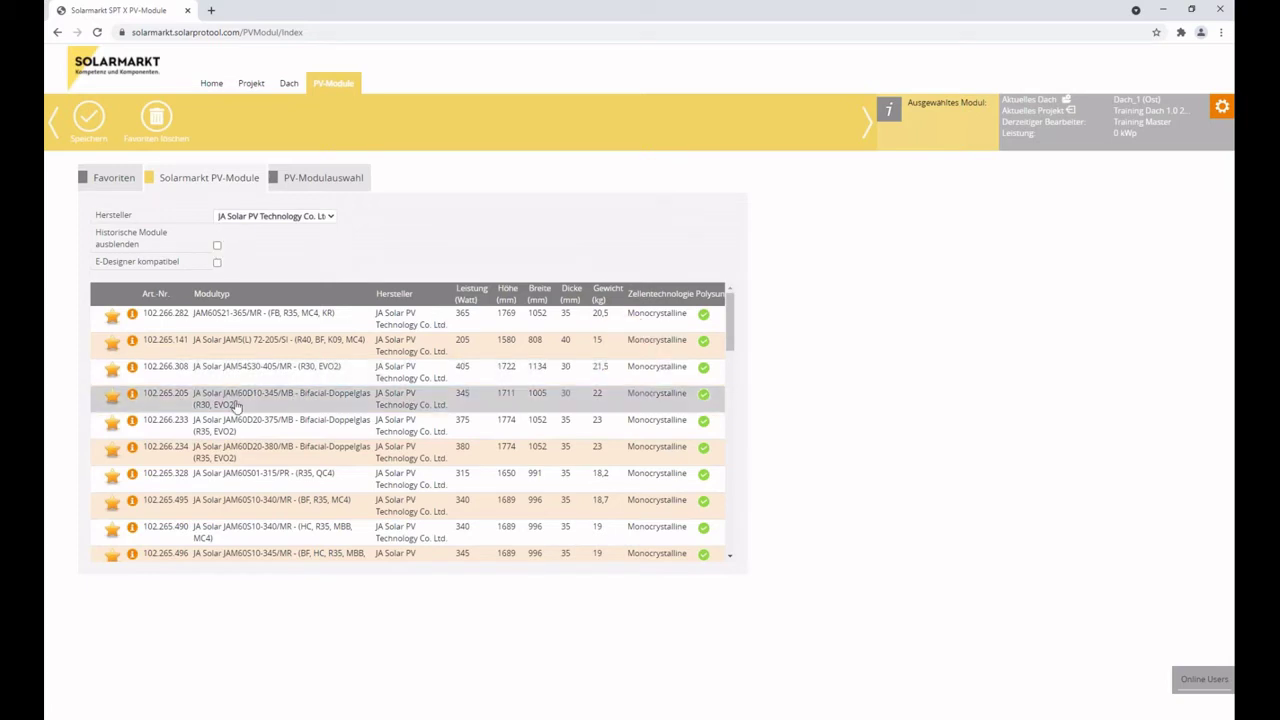
scroll(228, 420, "down", 5)
scroll(228, 480, "up", 5)
left_click(217, 245)
scroll(448, 413, "down", 5)
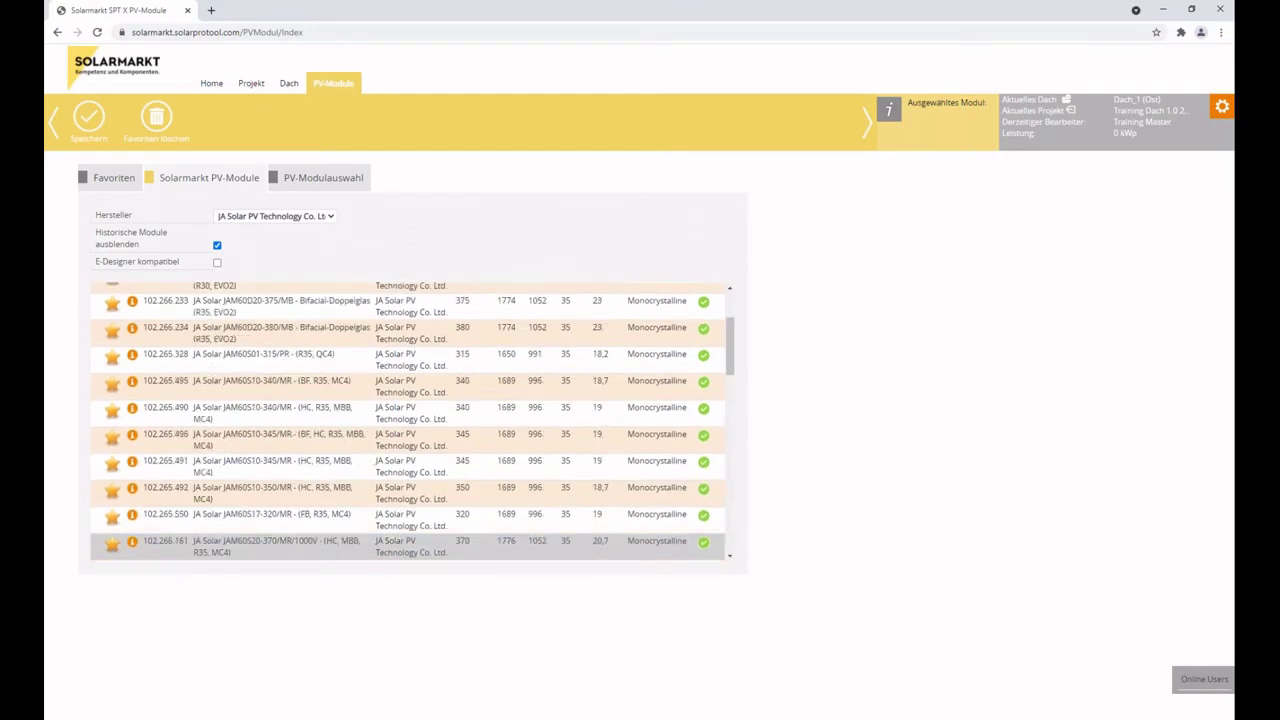
scroll(410, 420, "up", 5)
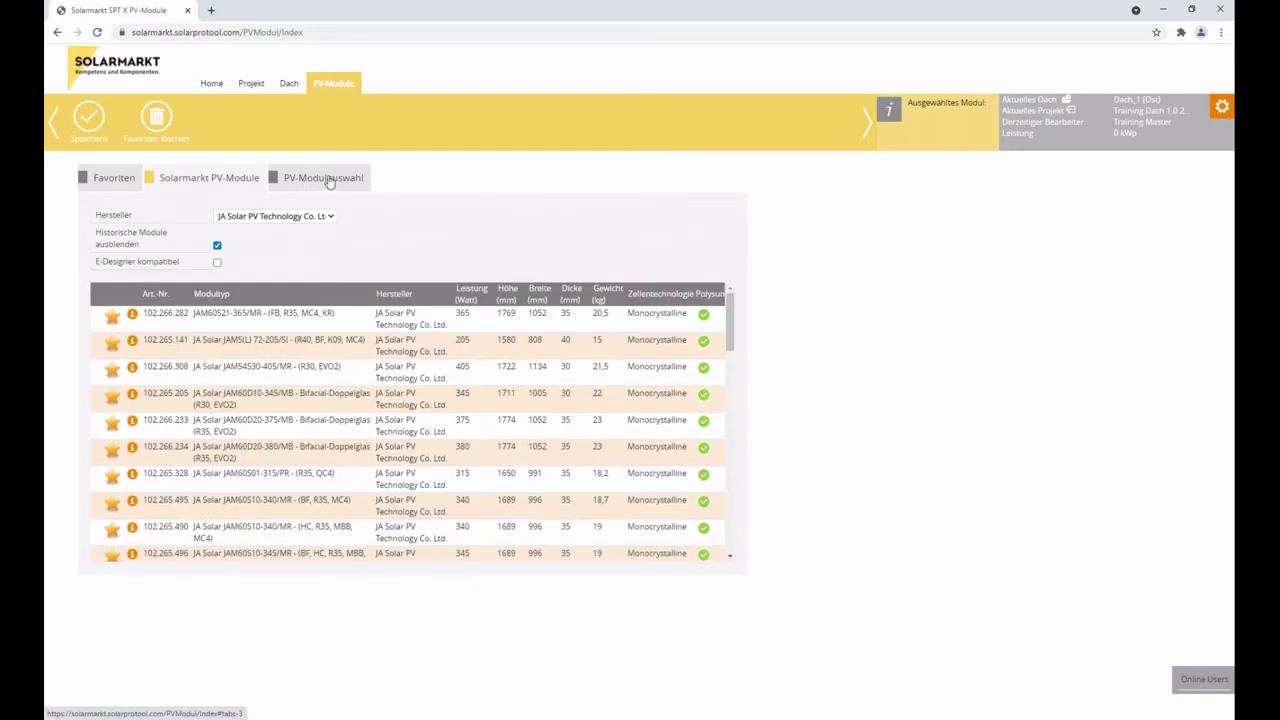
left_click(328, 179)
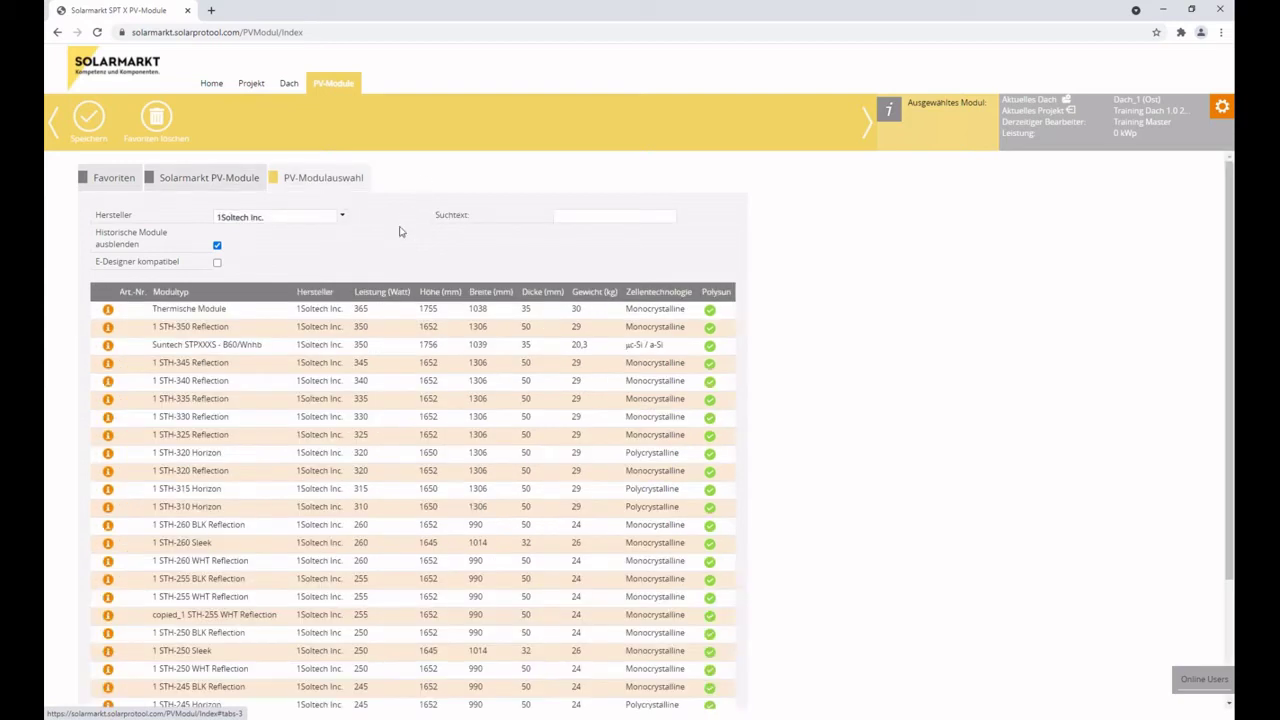
left_click(343, 220)
scroll(340, 327, "down", 1)
scroll(340, 327, "down", 10)
left_click_drag(479, 257, 486, 228)
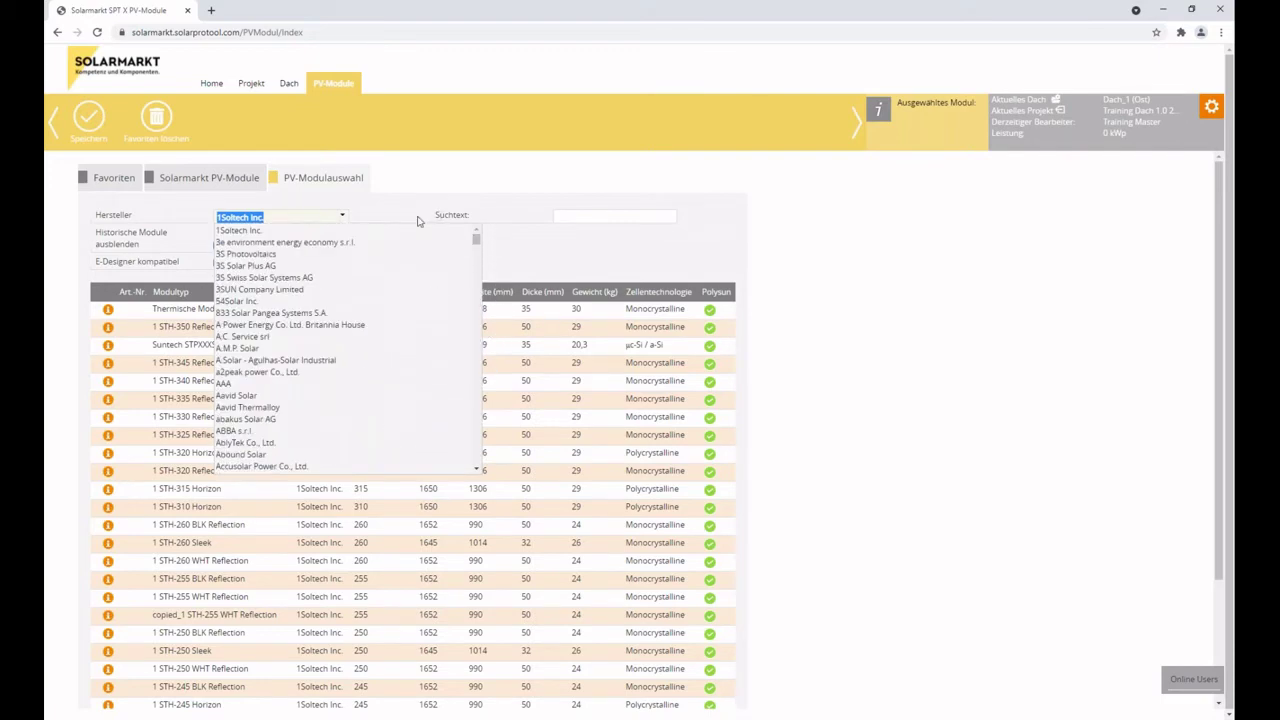
scroll(320, 385, "down", 1)
scroll(310, 340, "down", 10)
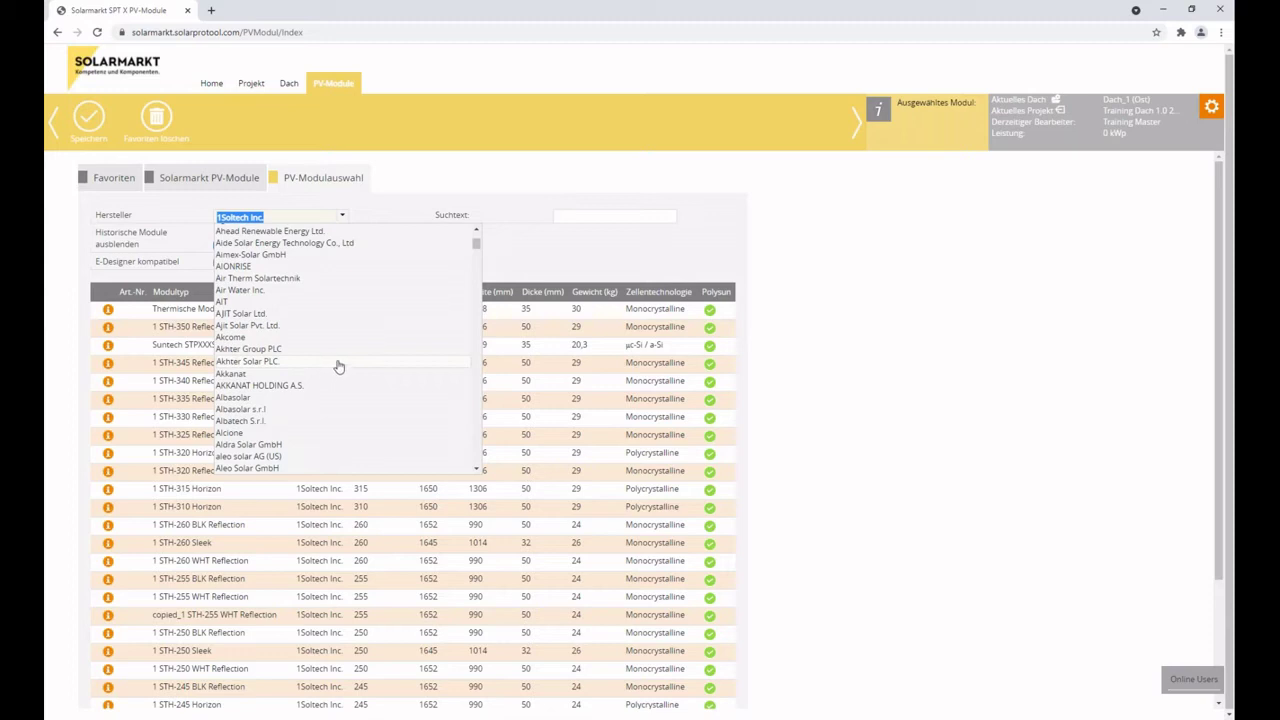
scroll(330, 400, "down", 5)
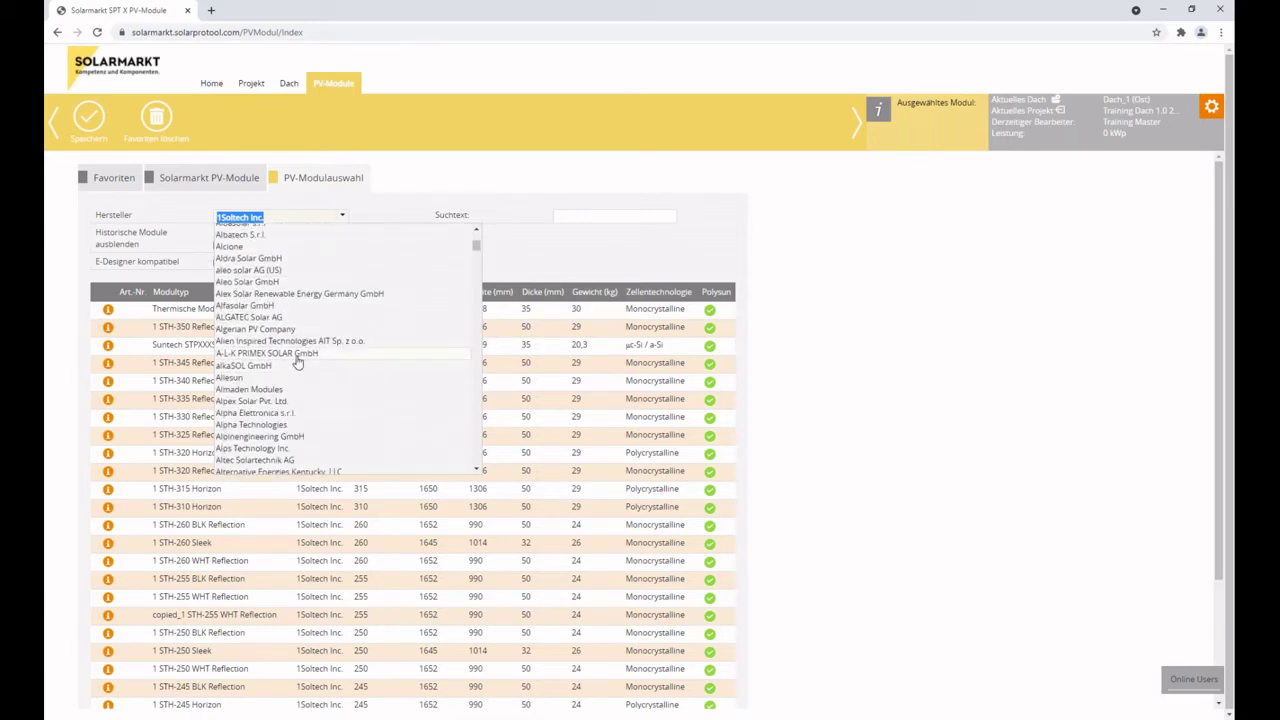
scroll(297, 362, "down", 5)
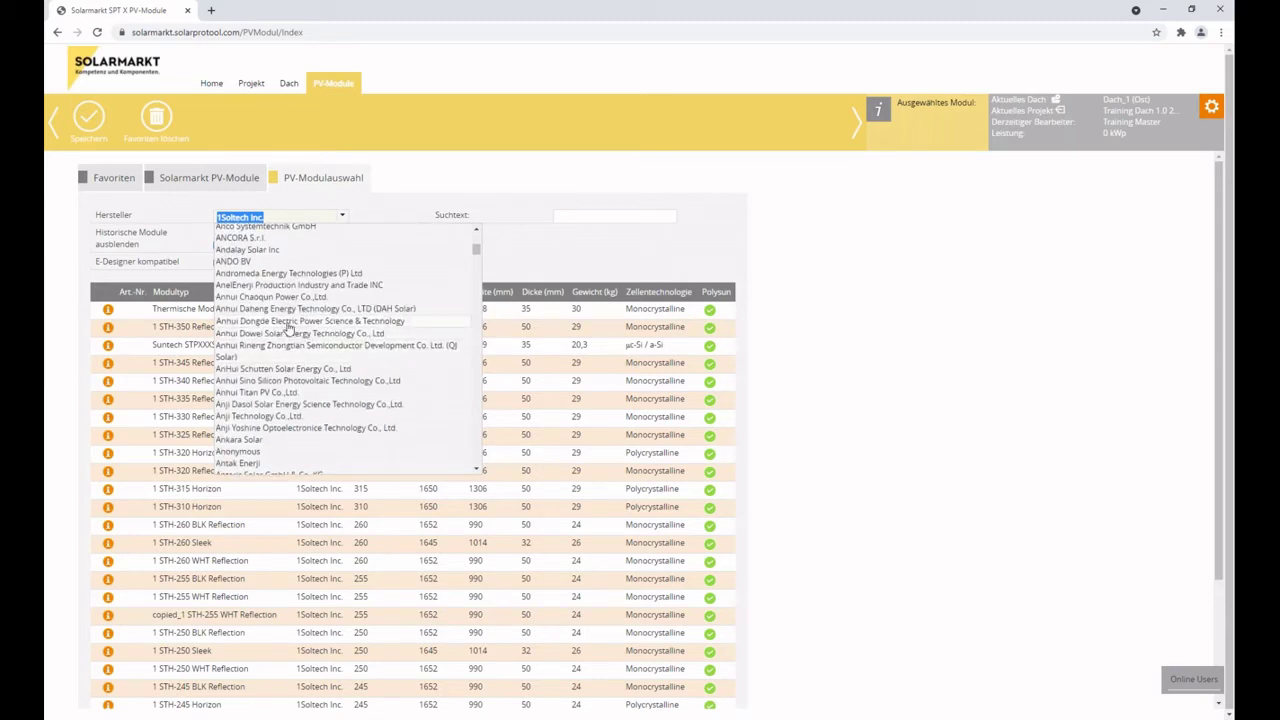
scroll(289, 363, "down", 3)
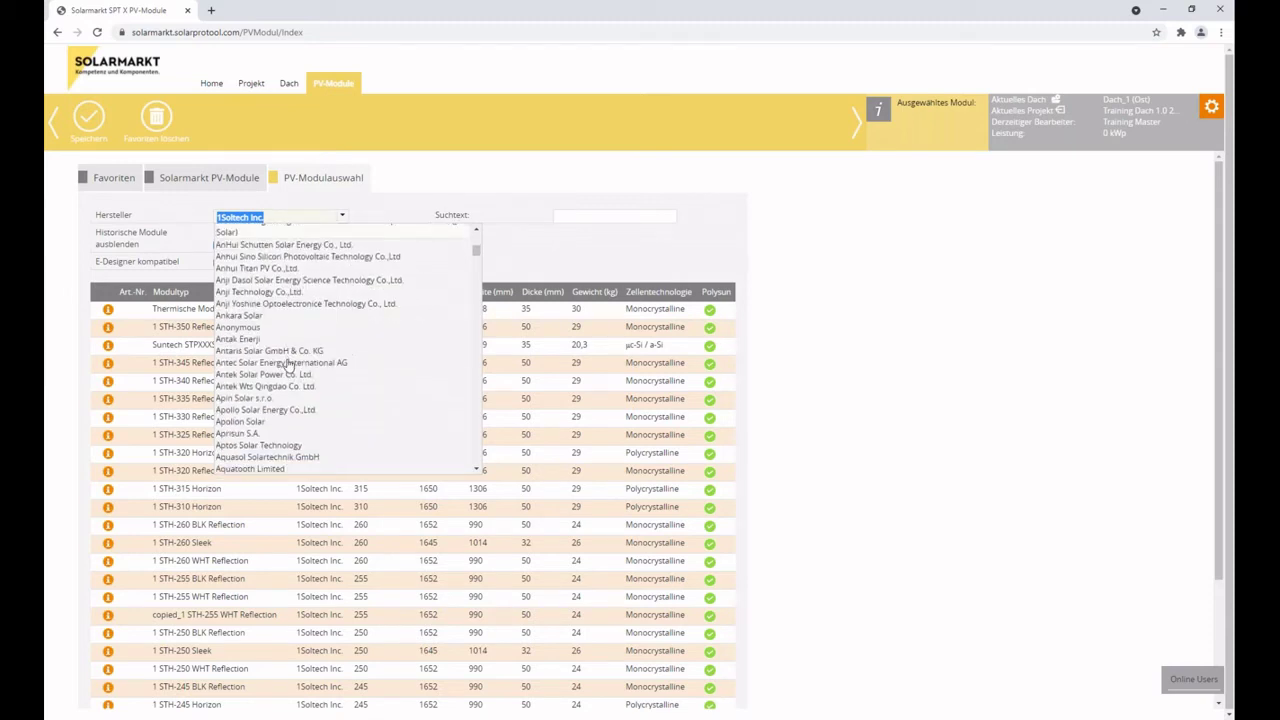
scroll(289, 365, "down", 5)
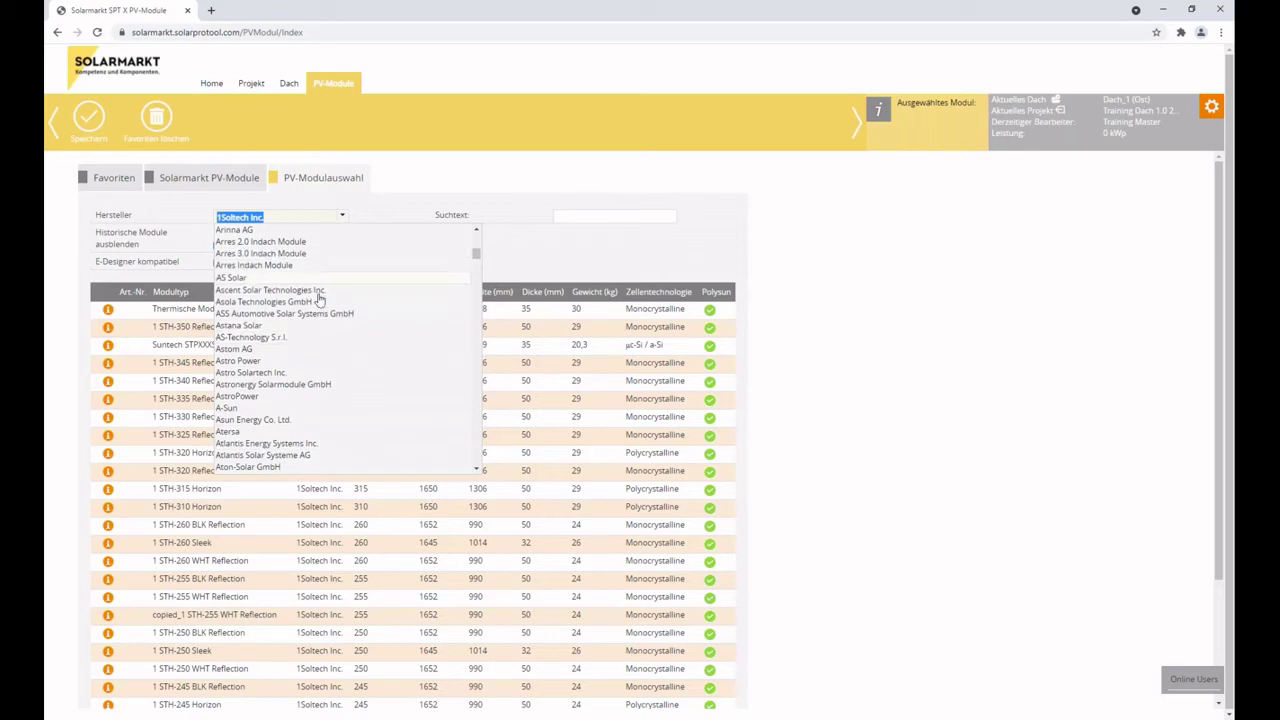
left_click(905, 301)
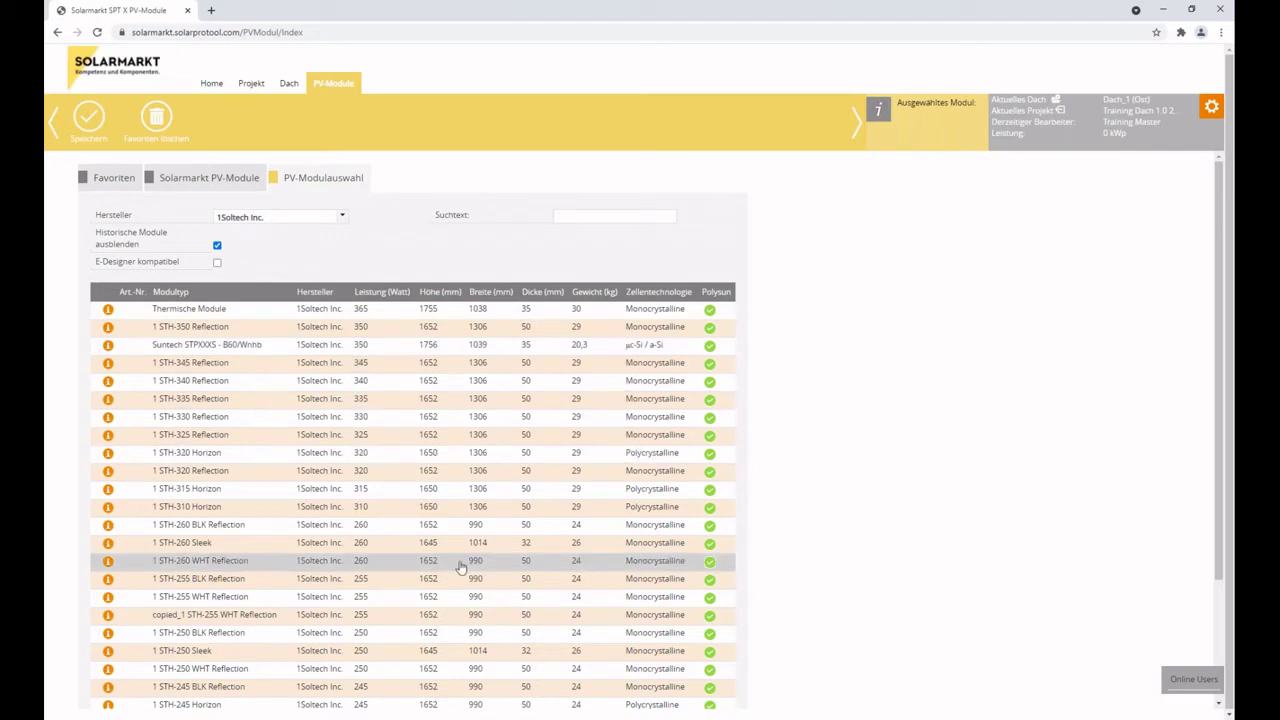
Sort the Solarmarkt catalogue by Leistung descending and select JAM60S20-385/MR (BF, R35, MC4, KR).
left_click(348, 216)
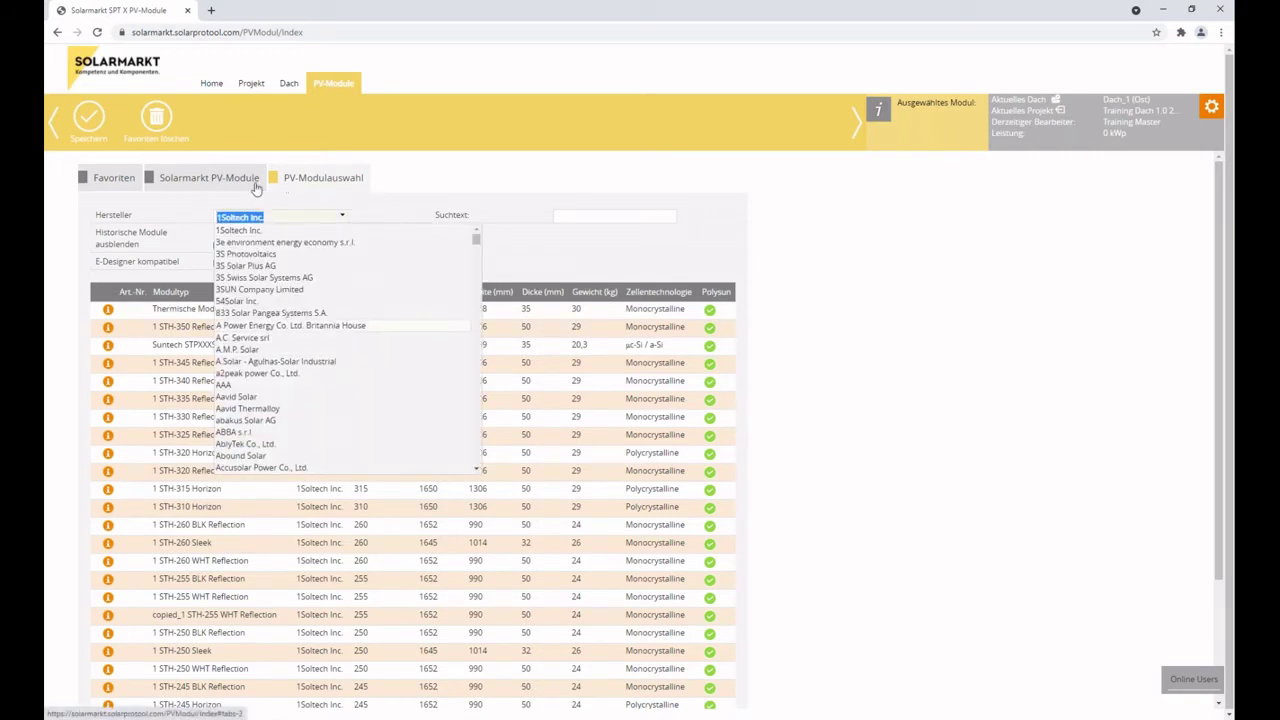
left_click(214, 181)
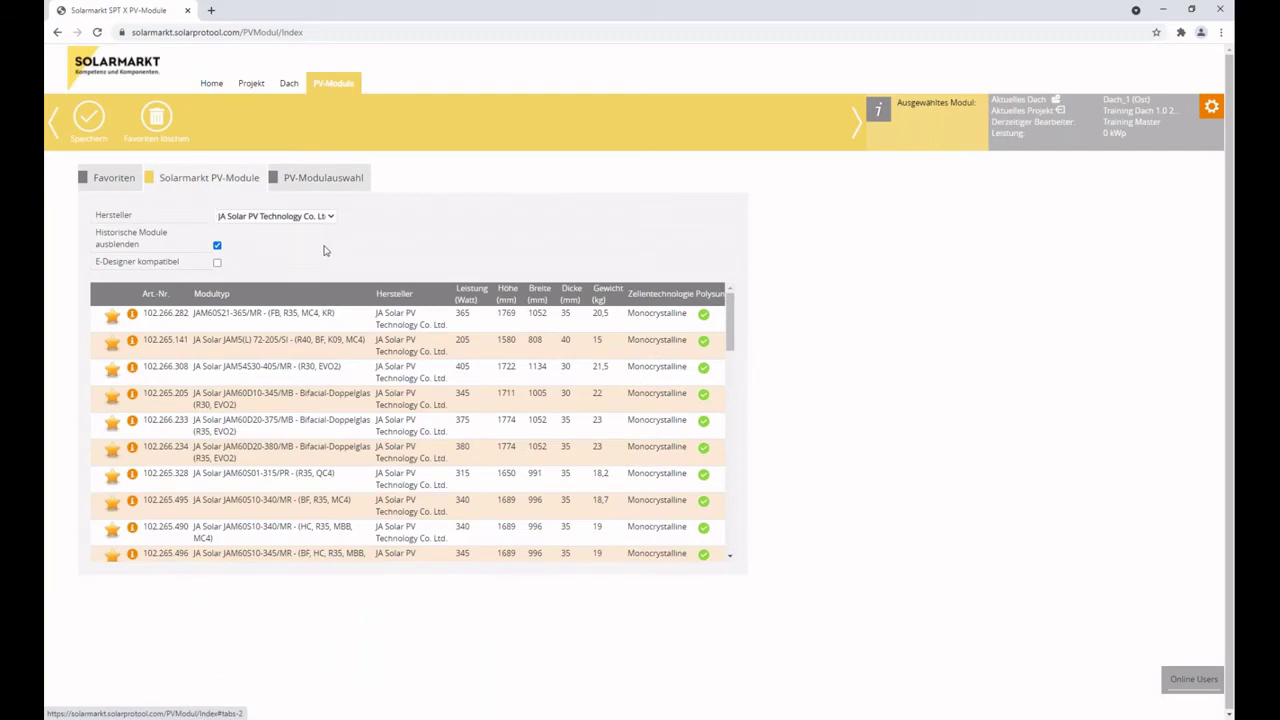
left_click(477, 292)
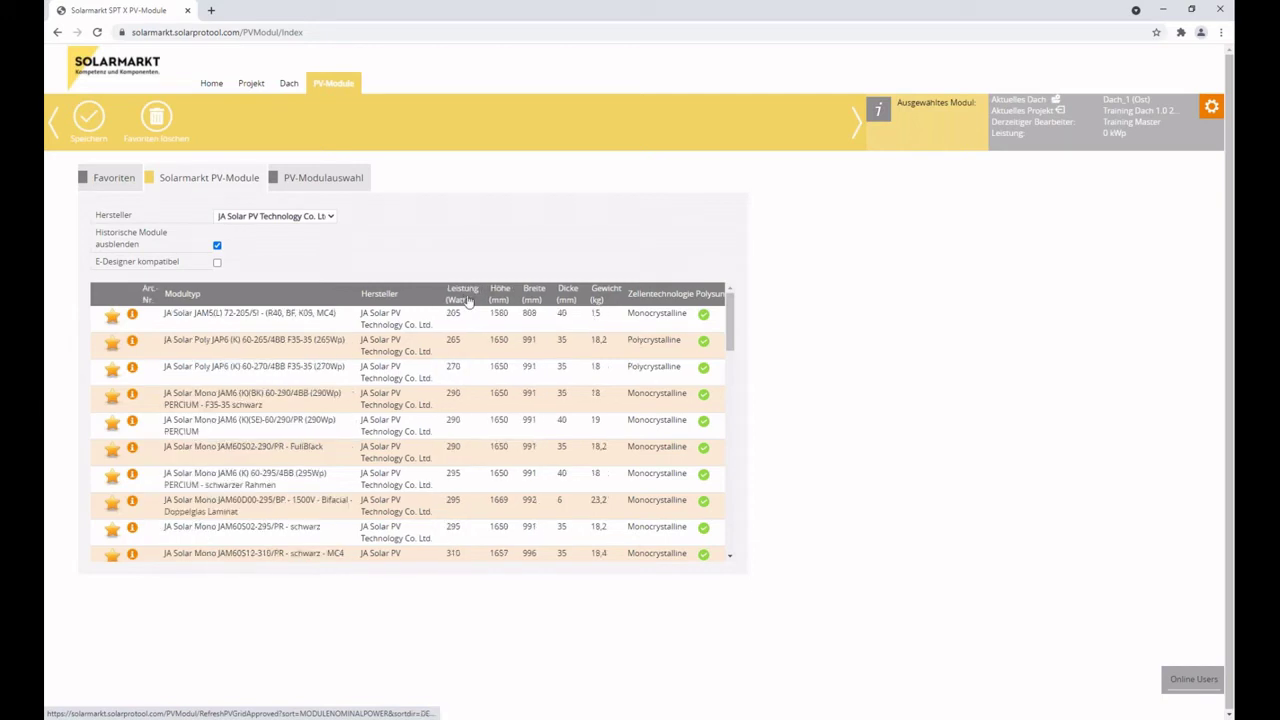
left_click(477, 292)
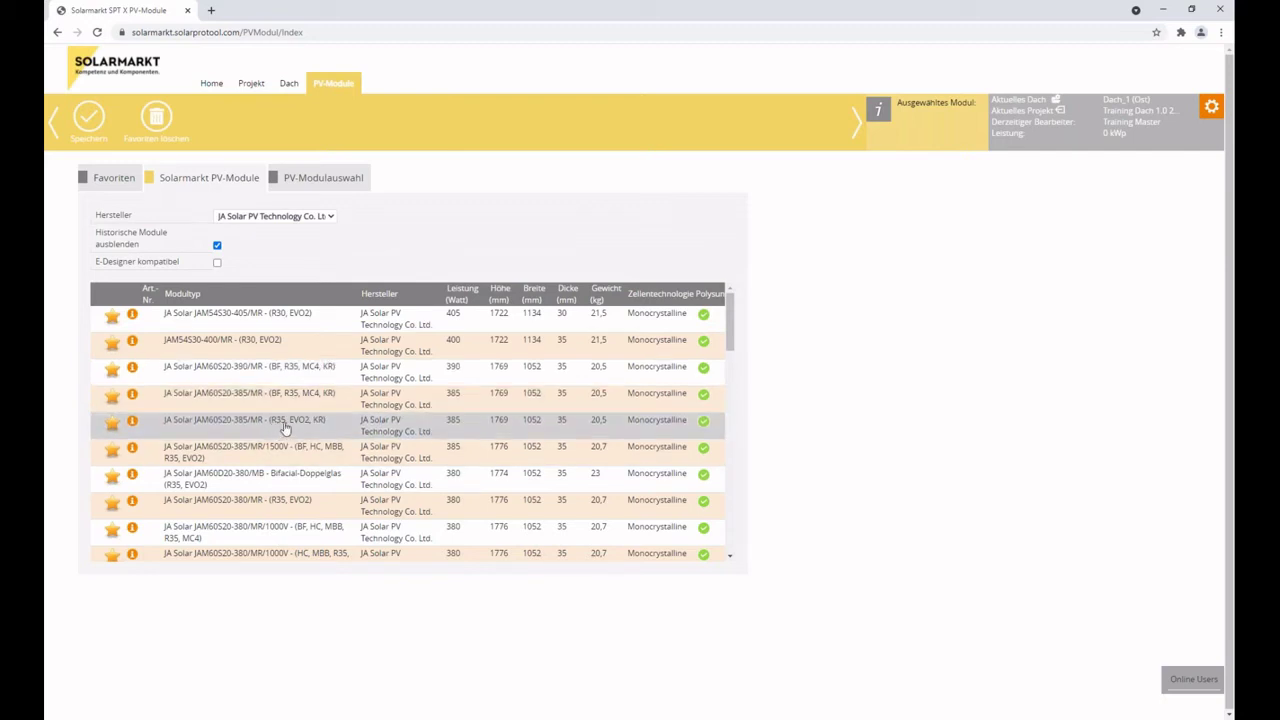
left_click(285, 407)
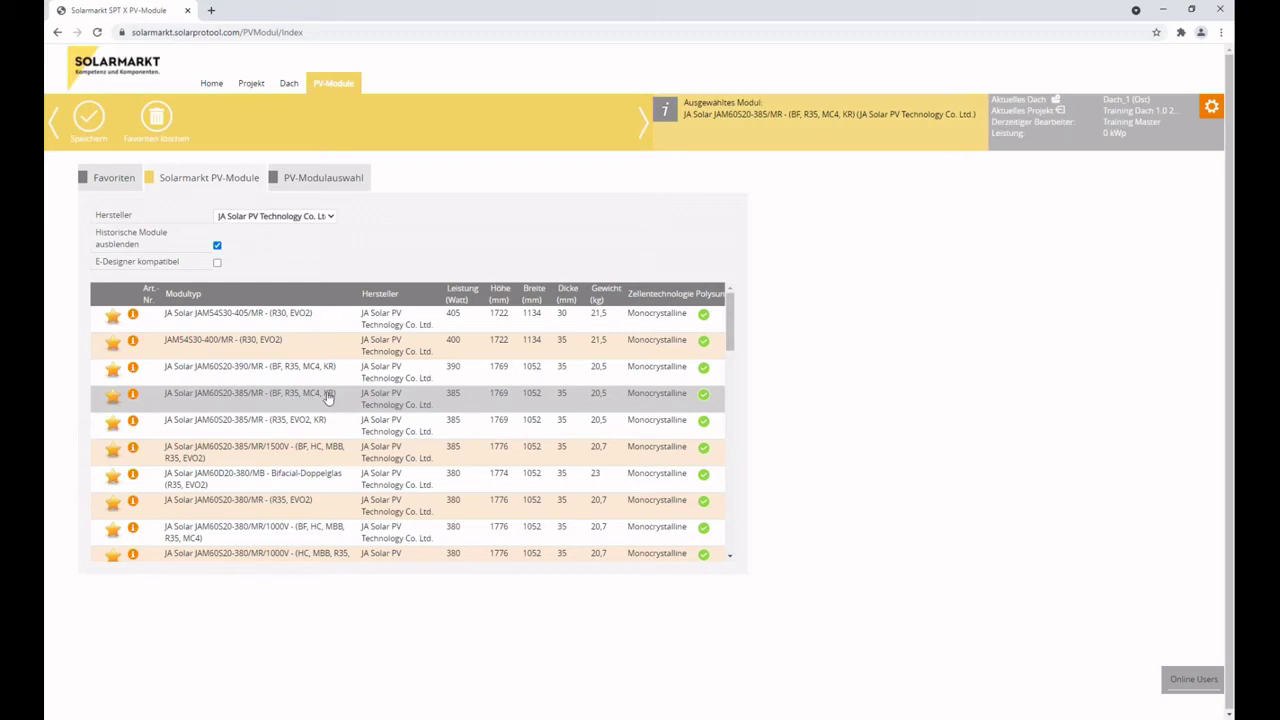
Save the JAM60S20-385/MR (BF, R35, MC4, KR) module for Alle Dächer.
left_click(90, 122)
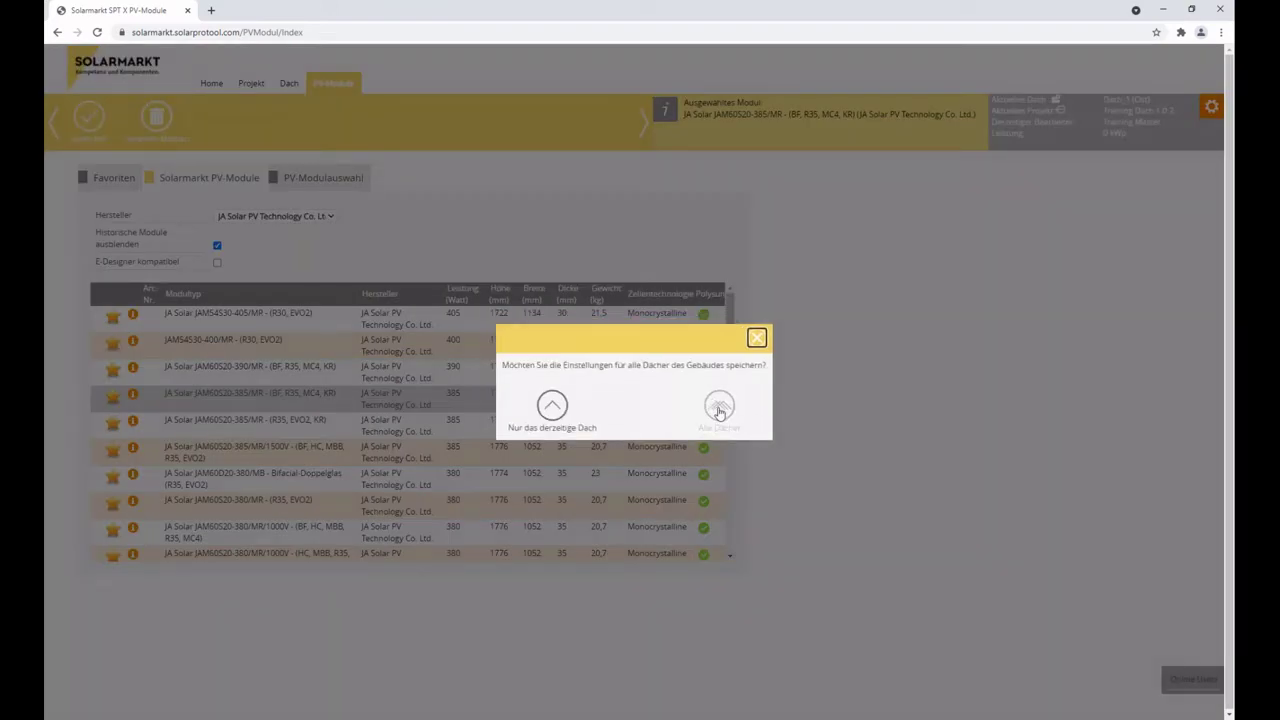
left_click(719, 409)
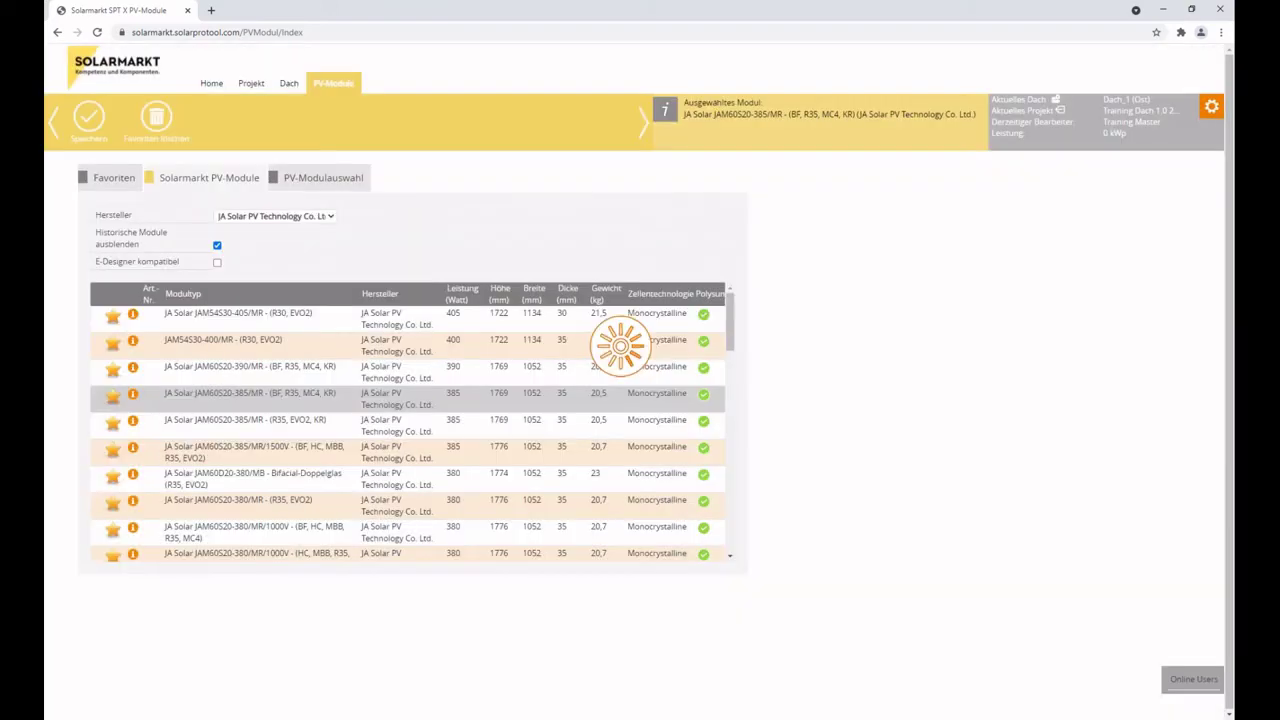
left_click(740, 405)
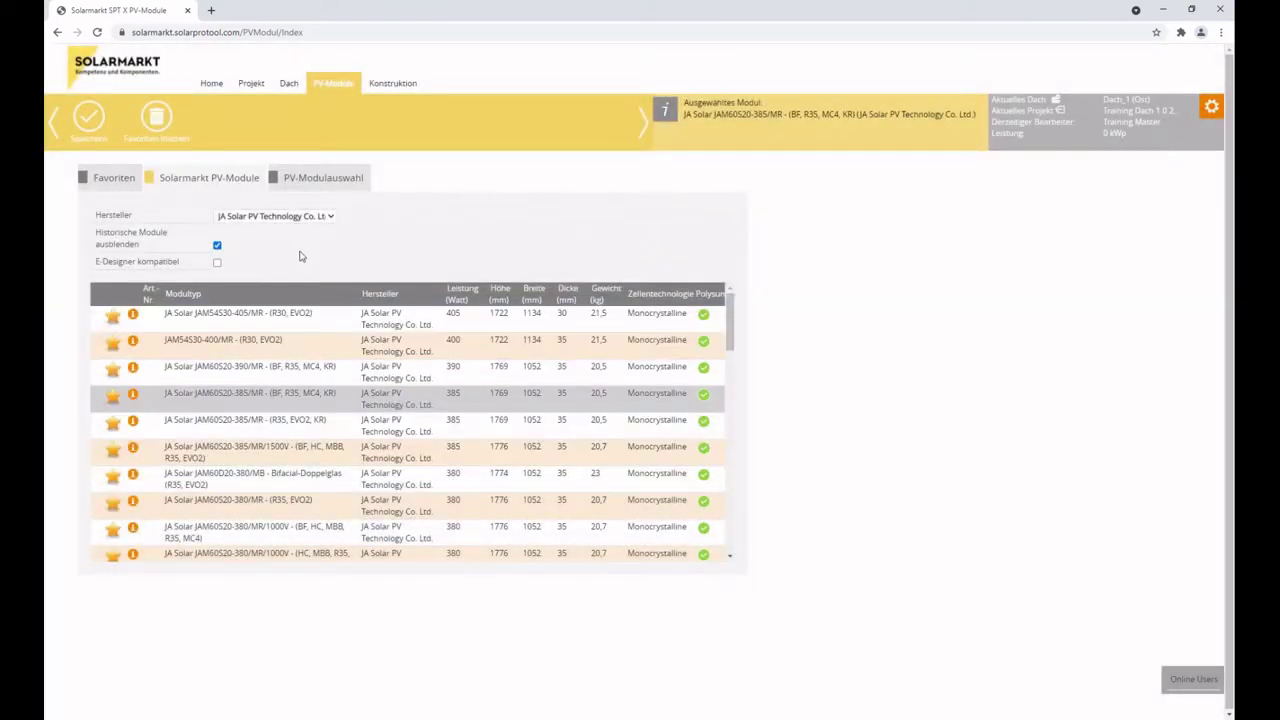
Review the module's specifications, then select the JAM60S20-385/MR (R35, EVO2, KR) variant instead.
left_click(664, 112)
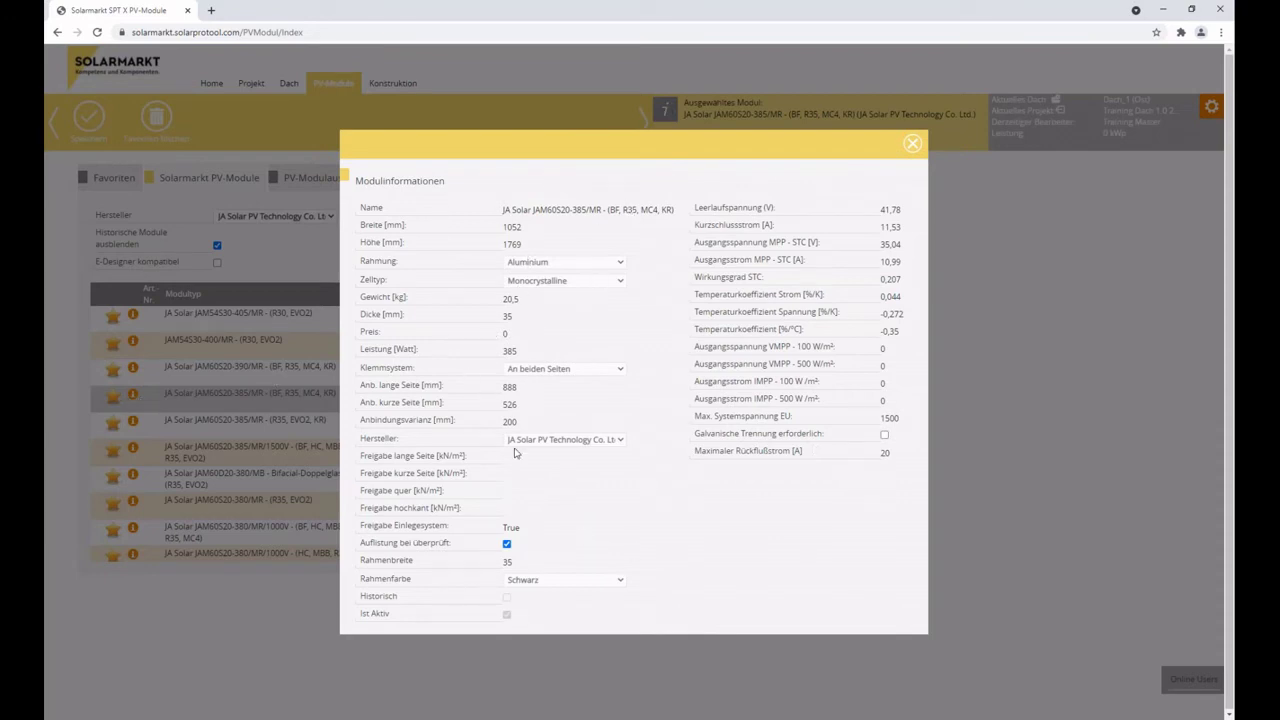
left_click(912, 141)
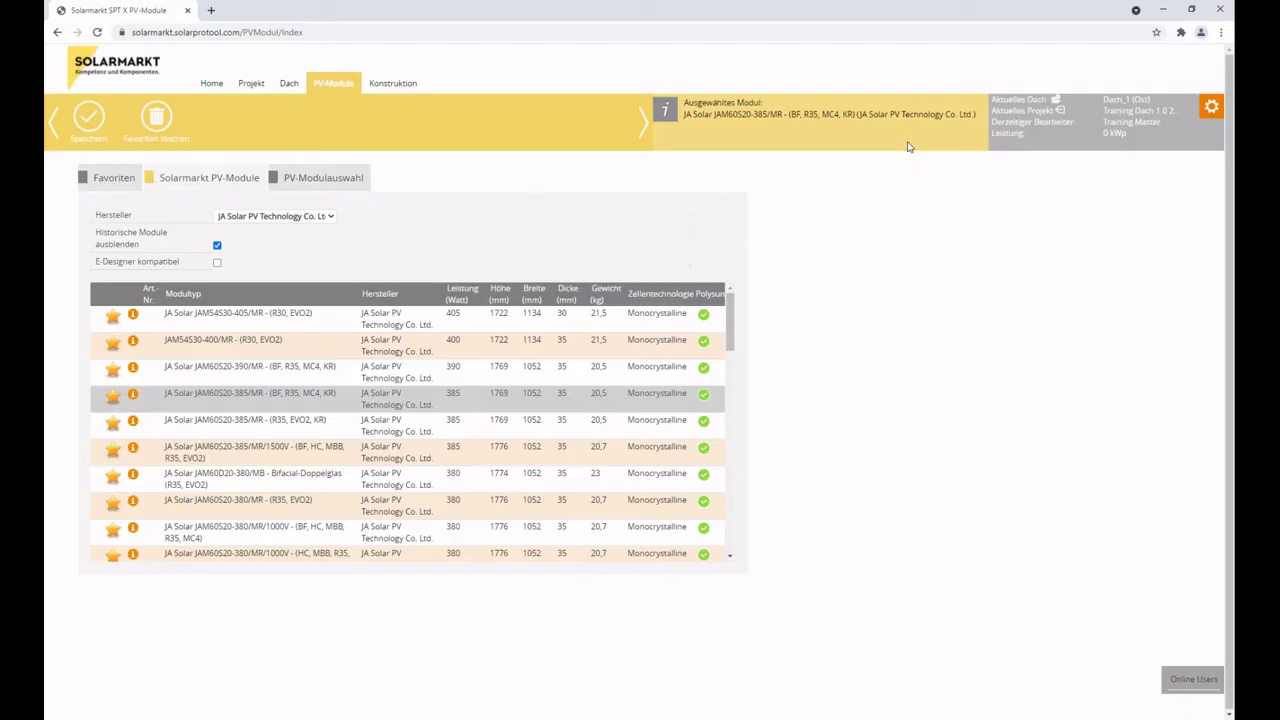
left_click(112, 428)
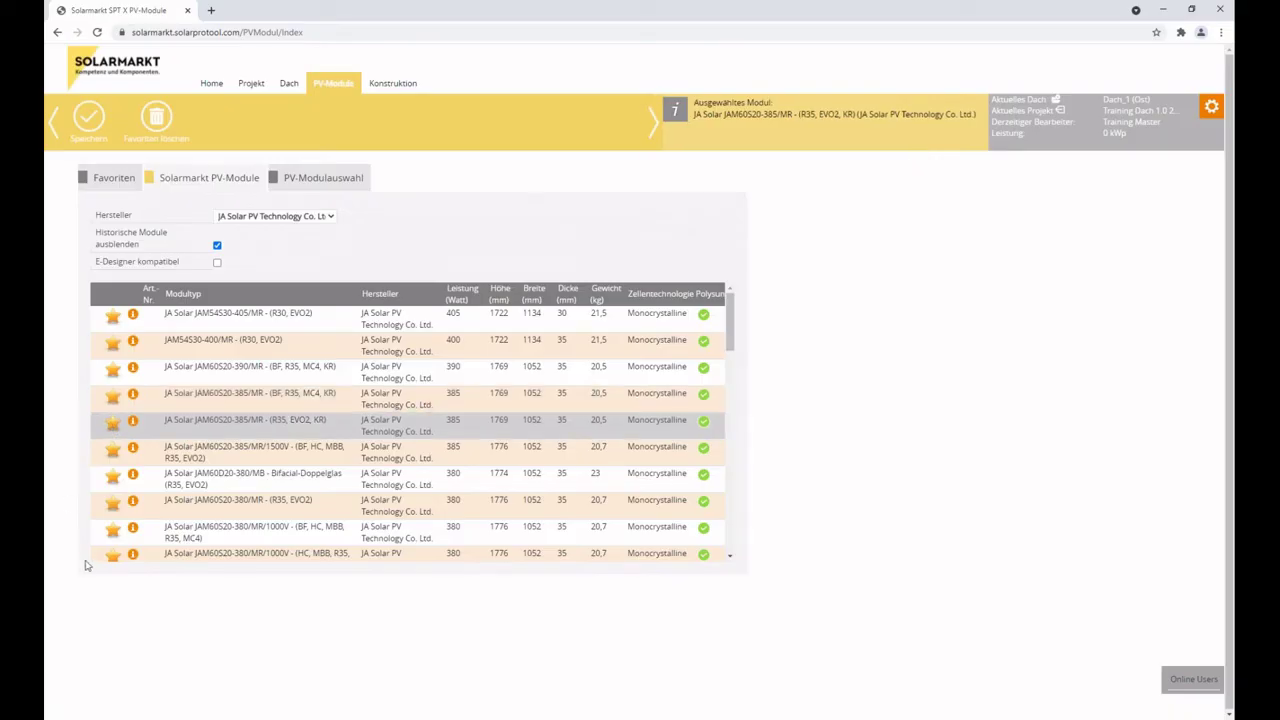
left_click(116, 176)
Look over the Favoriten modules, reload PV-Module, and move on to the Konstruktion step.
left_click(251, 178)
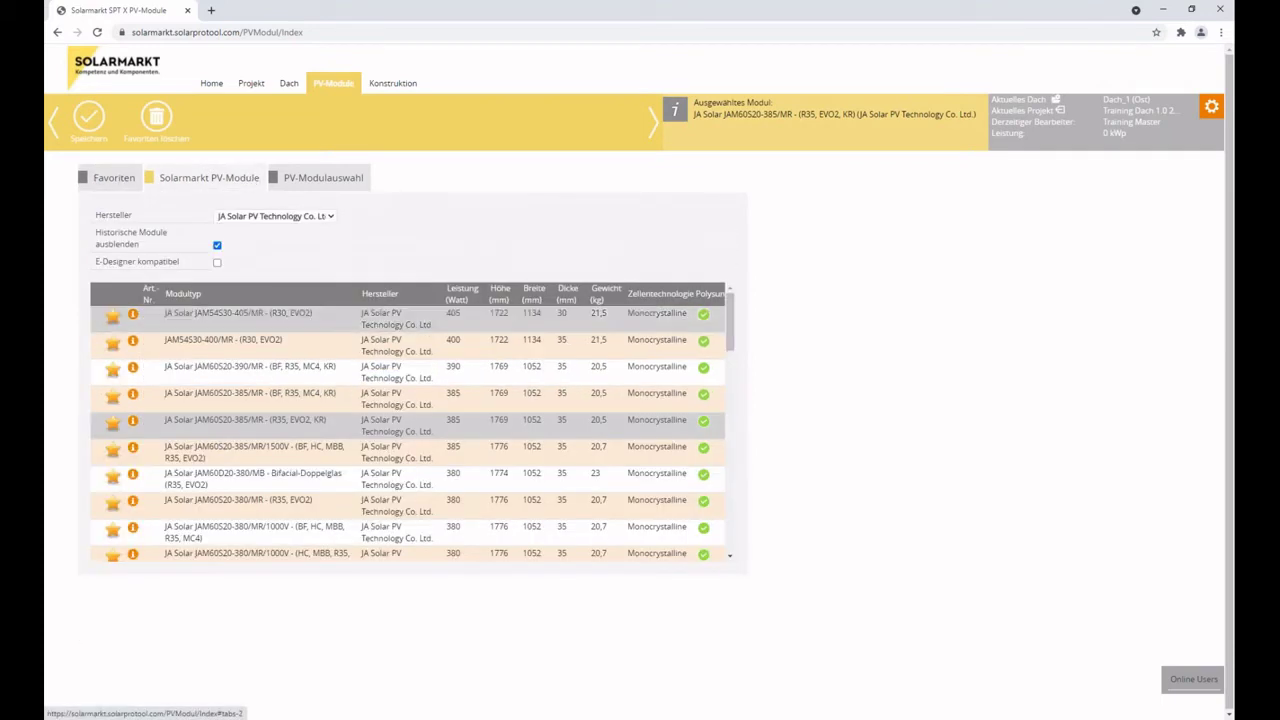
left_click(116, 175)
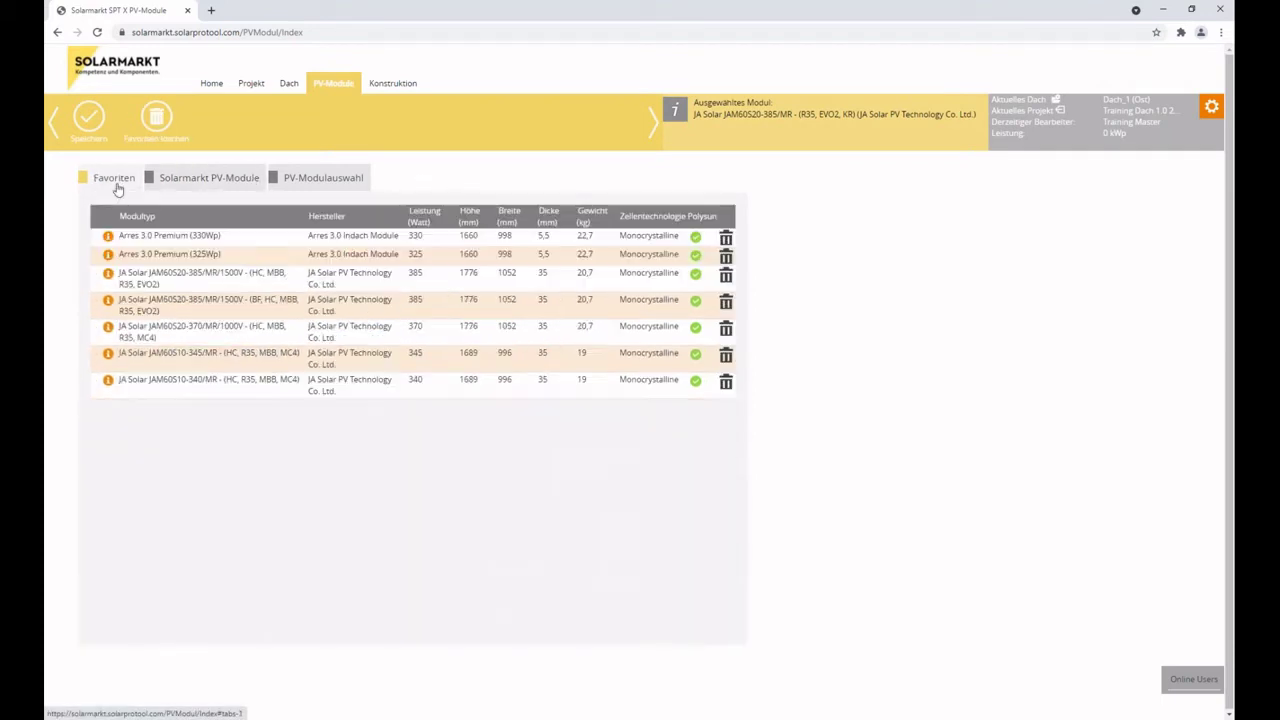
left_click(212, 172)
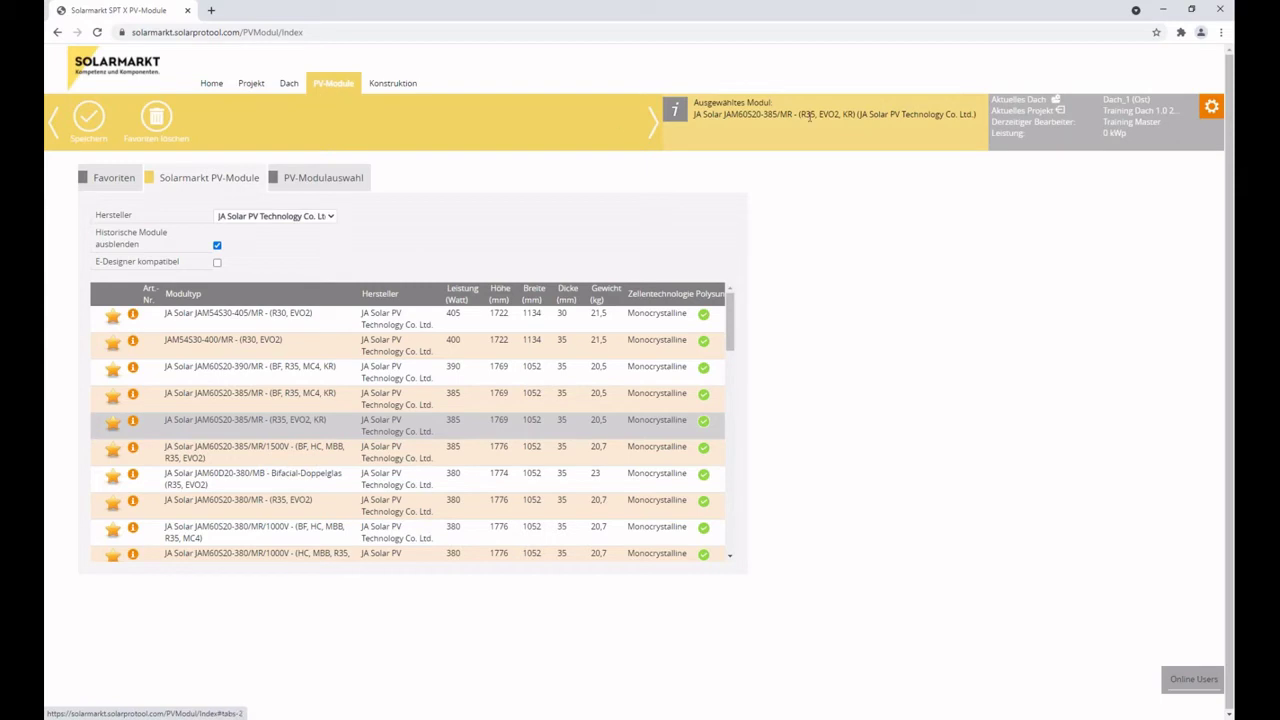
left_click(336, 86)
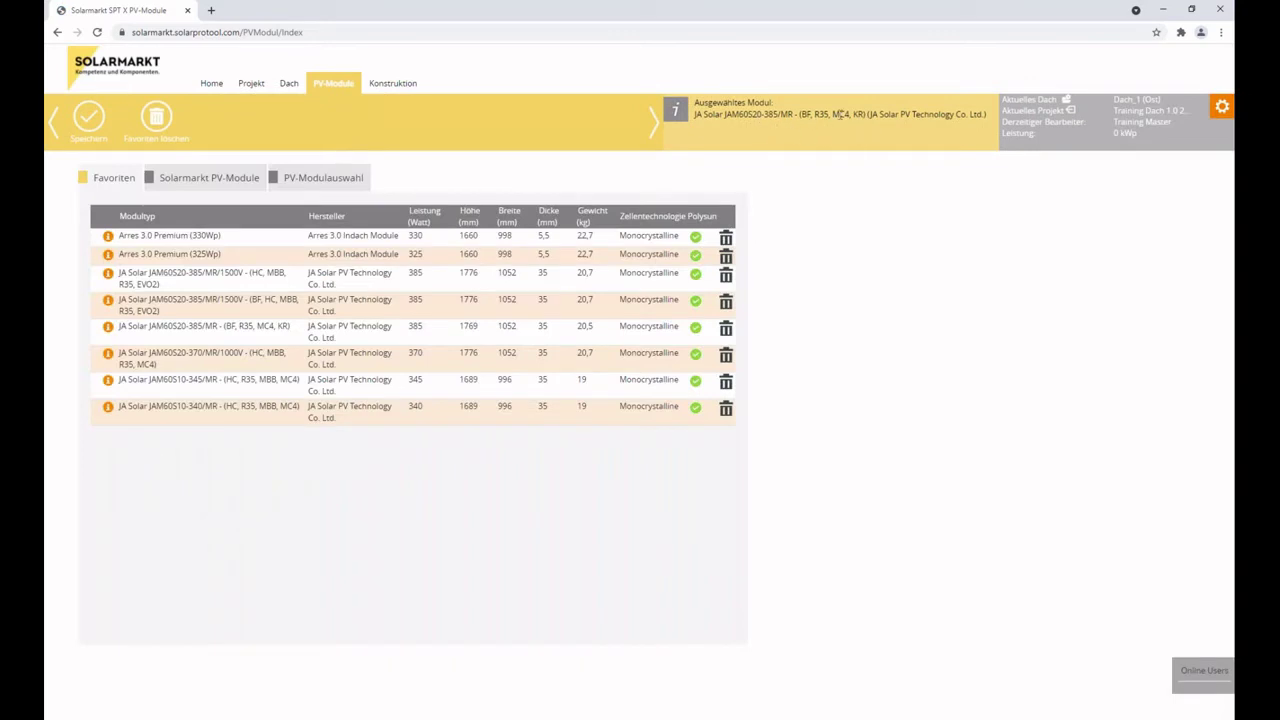
left_click(387, 85)
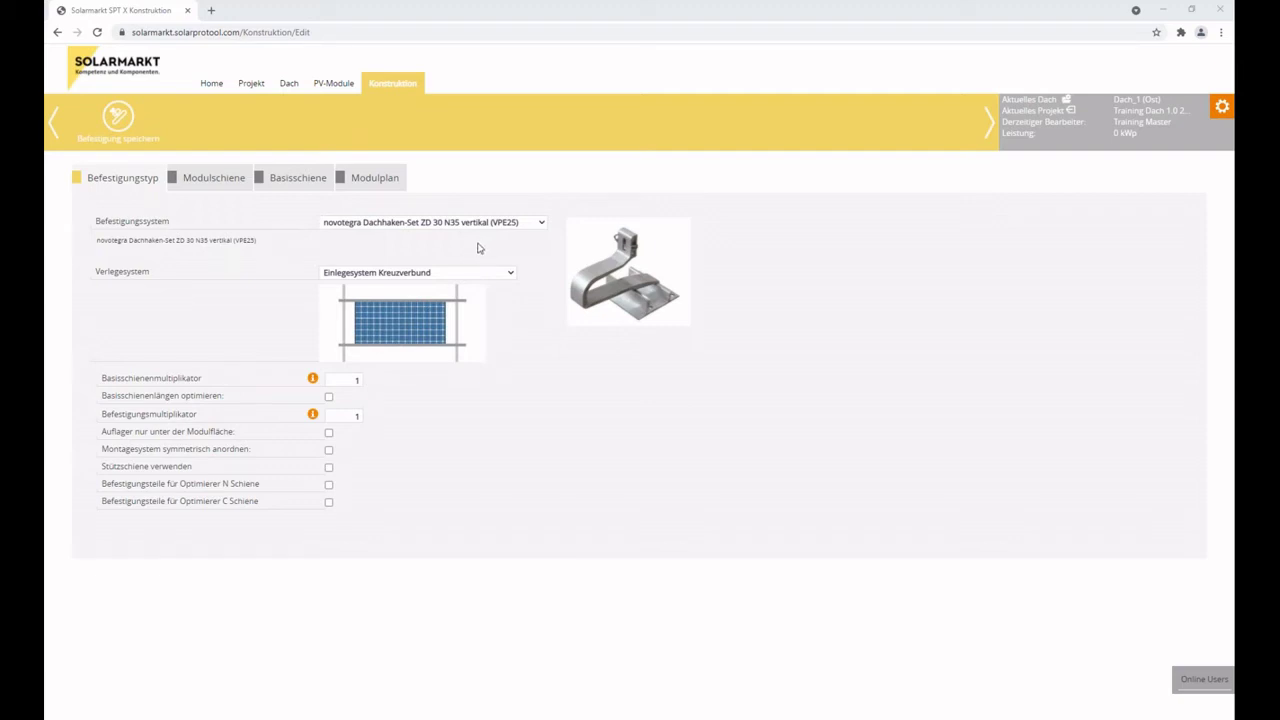
Re-enter Konstruktion via Dach and open the Befestigungssystem list of roof hook systems.
left_click(290, 84)
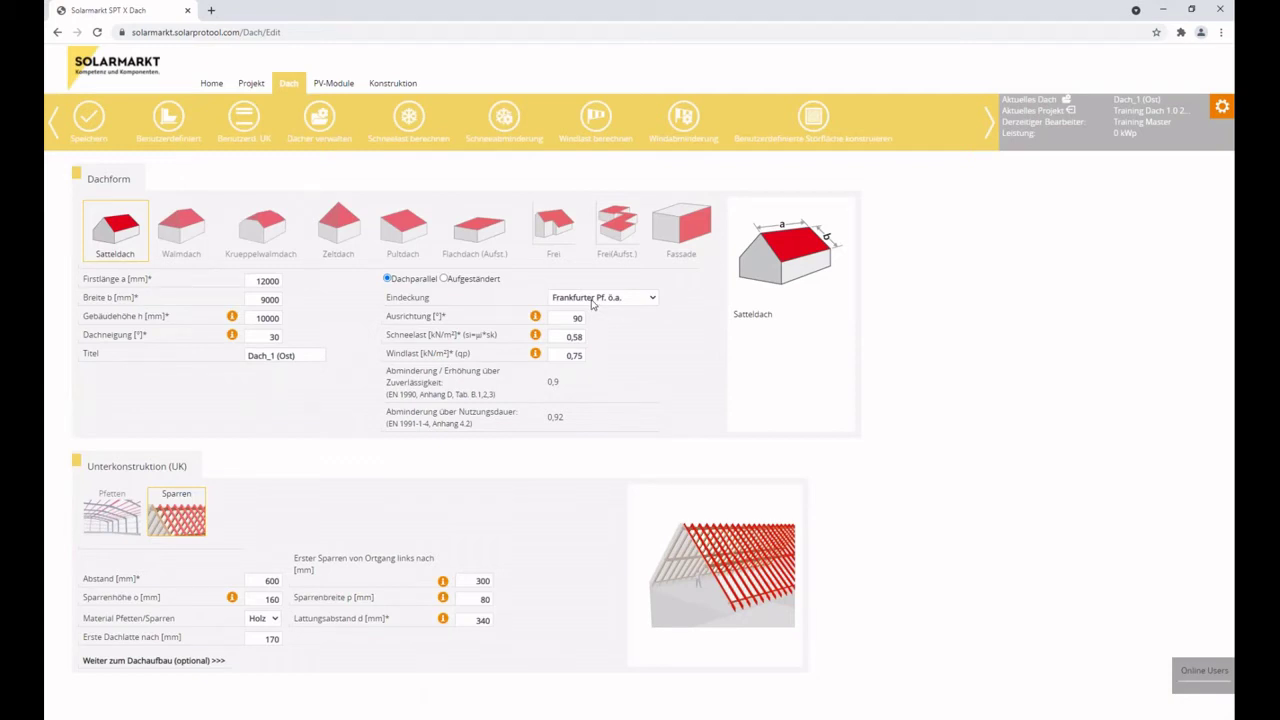
left_click(389, 84)
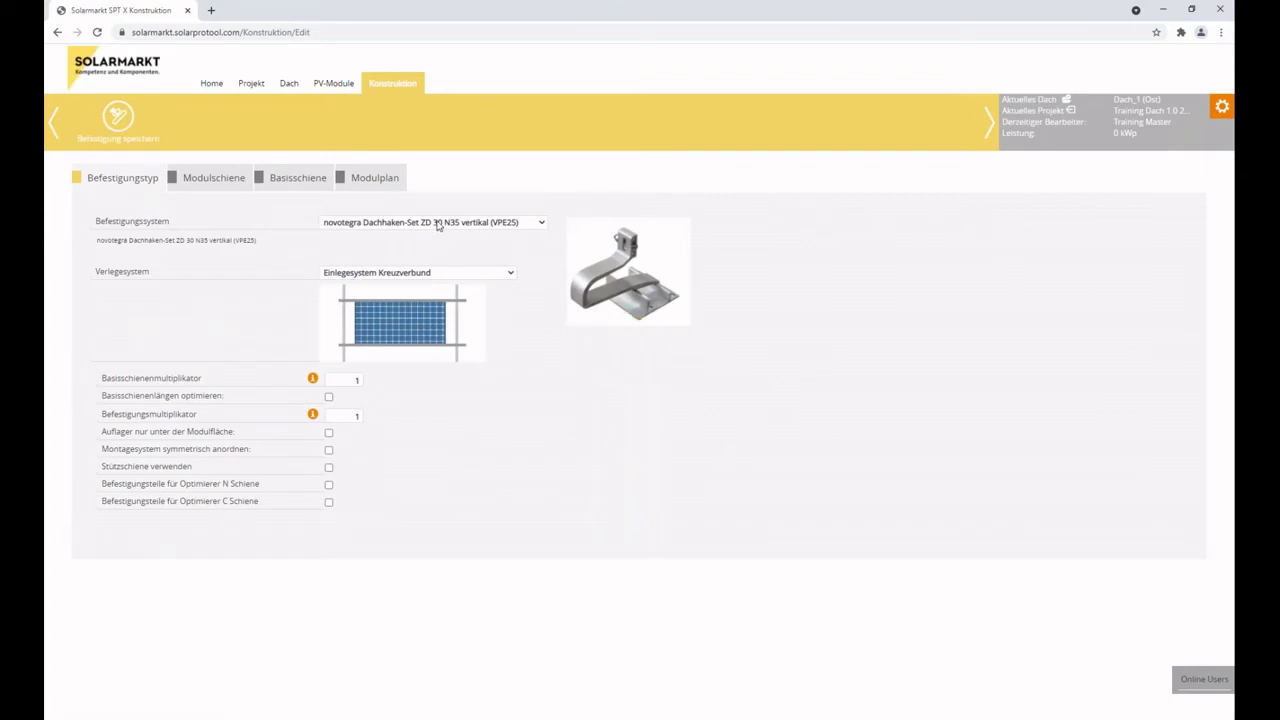
left_click(437, 224)
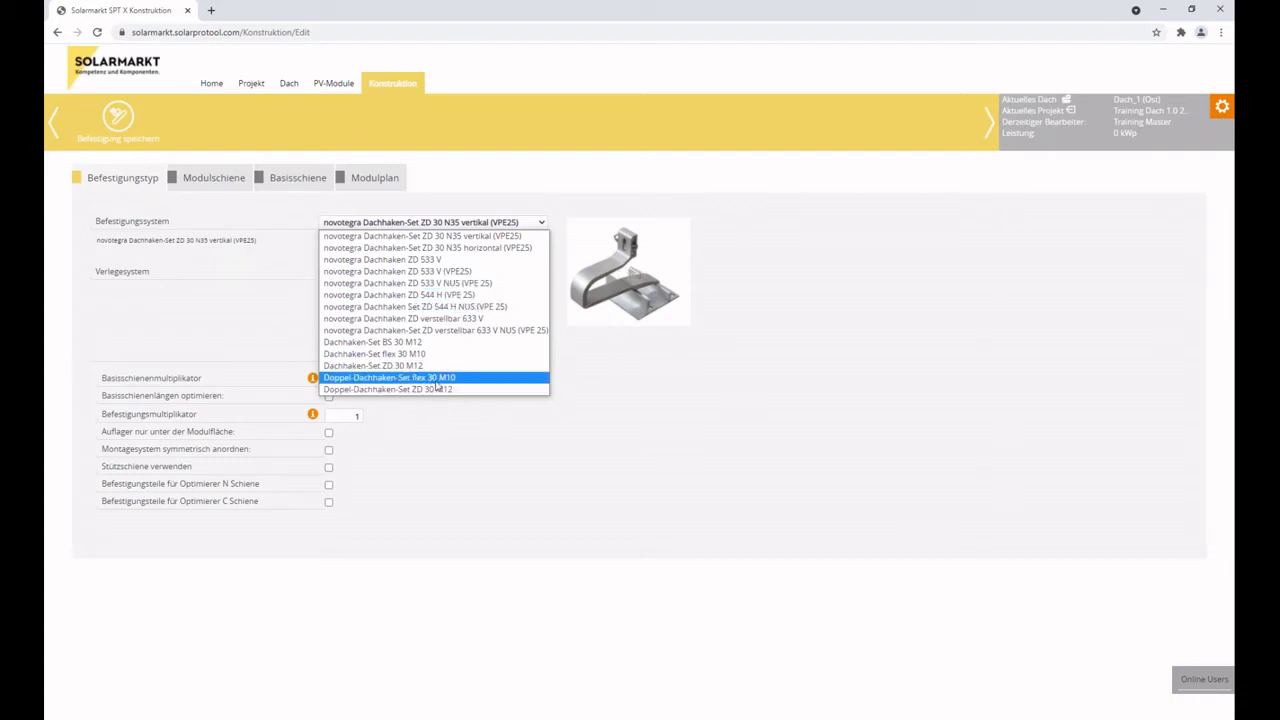
Try Dachhaken-Set ZD 30 M12 and ZD 533 V, then settle on Dachhaken-Set ZD 30 N35 vertikal (VPE25).
left_click(431, 366)
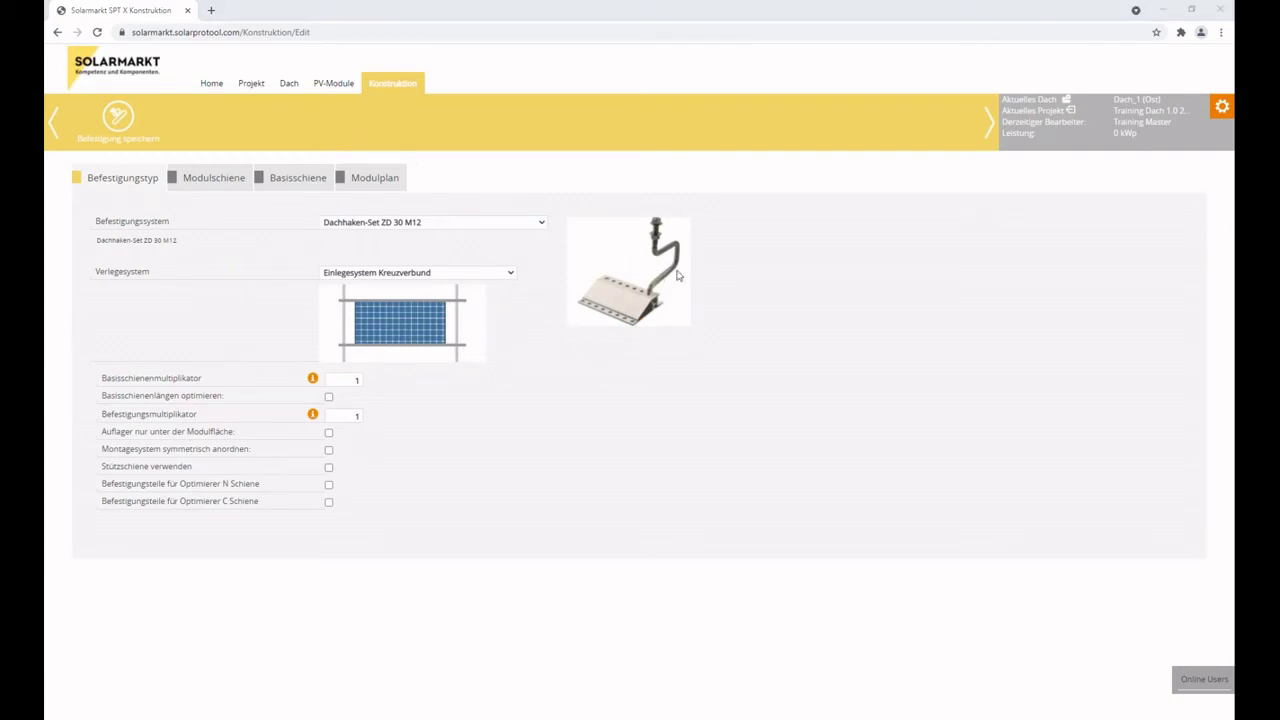
left_click(430, 221)
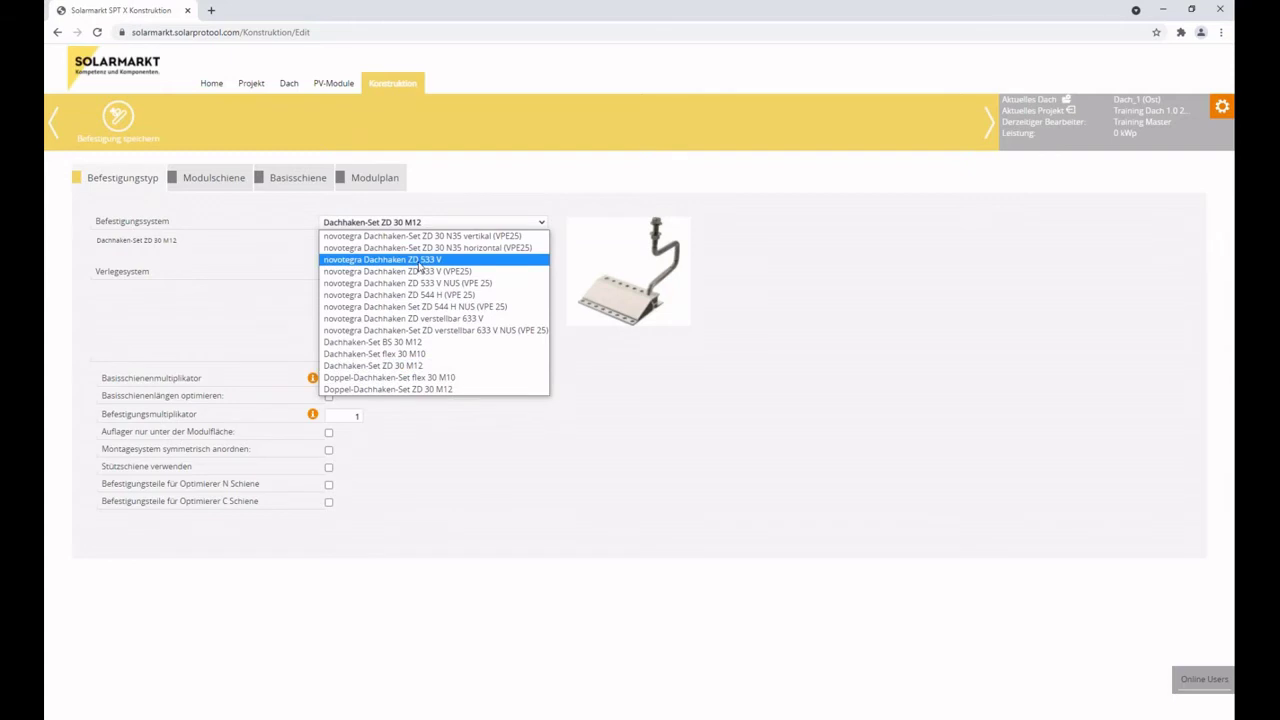
left_click(424, 262)
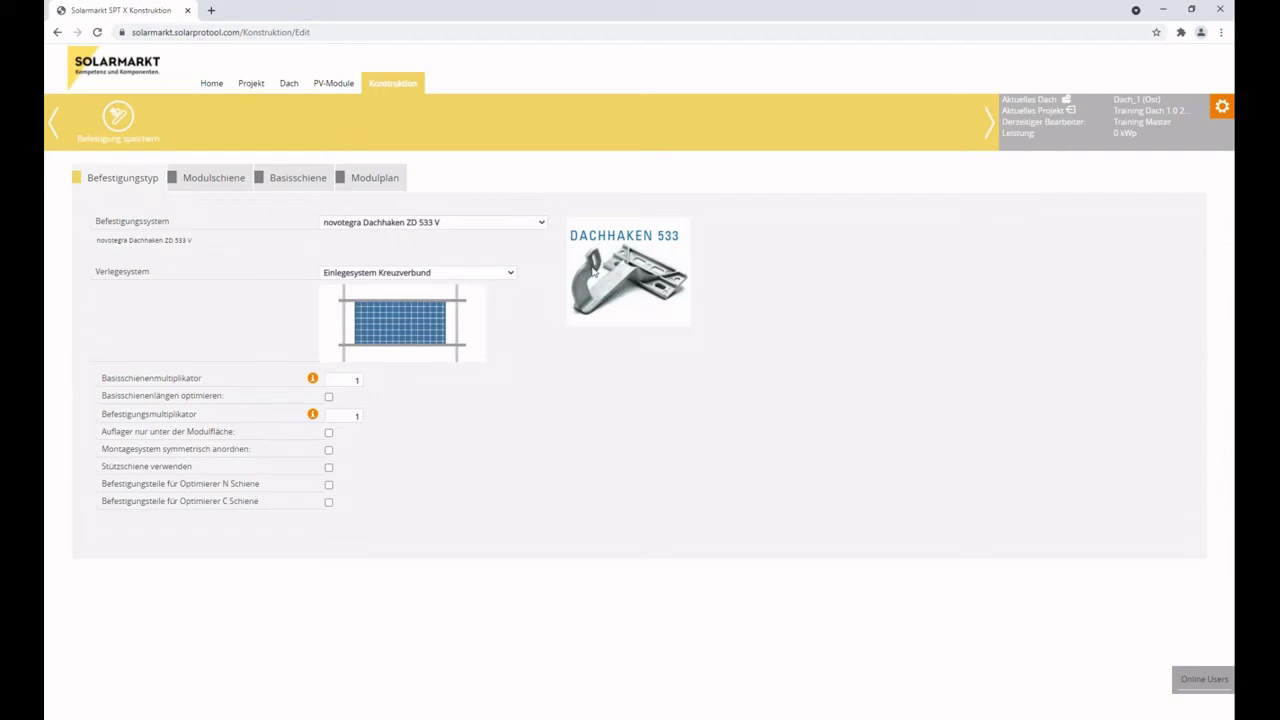
left_click(424, 223)
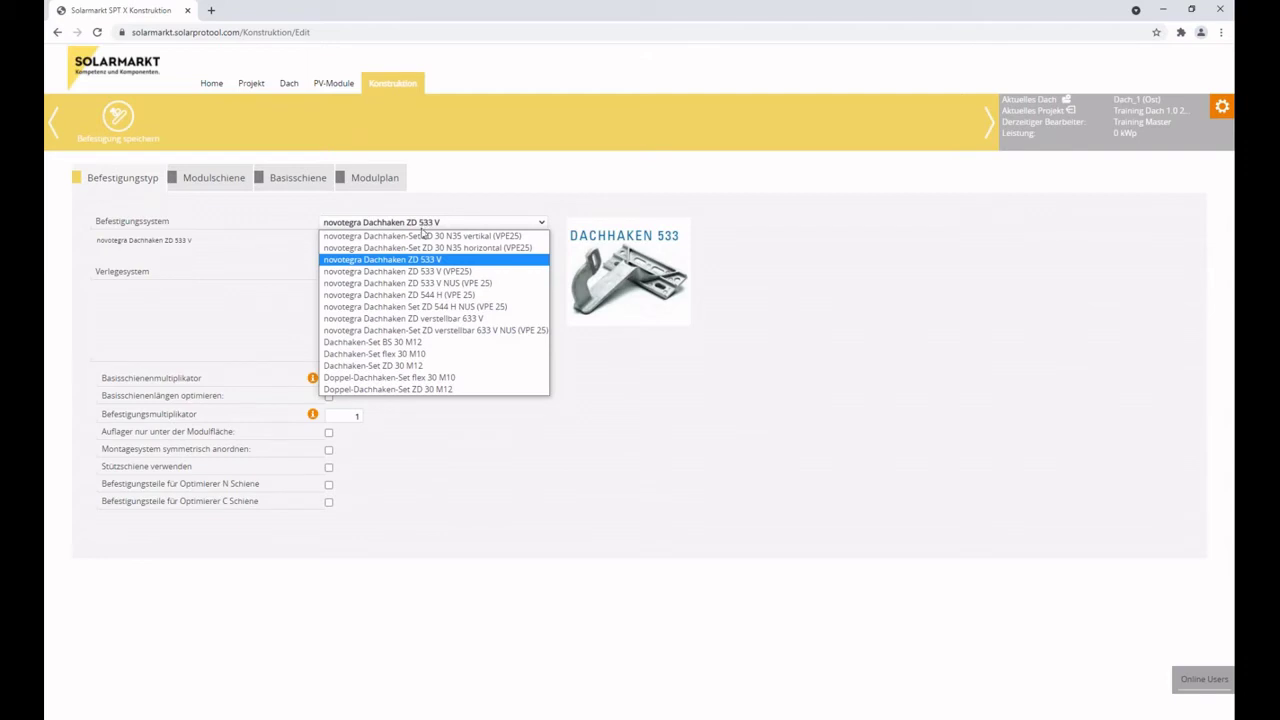
left_click(424, 236)
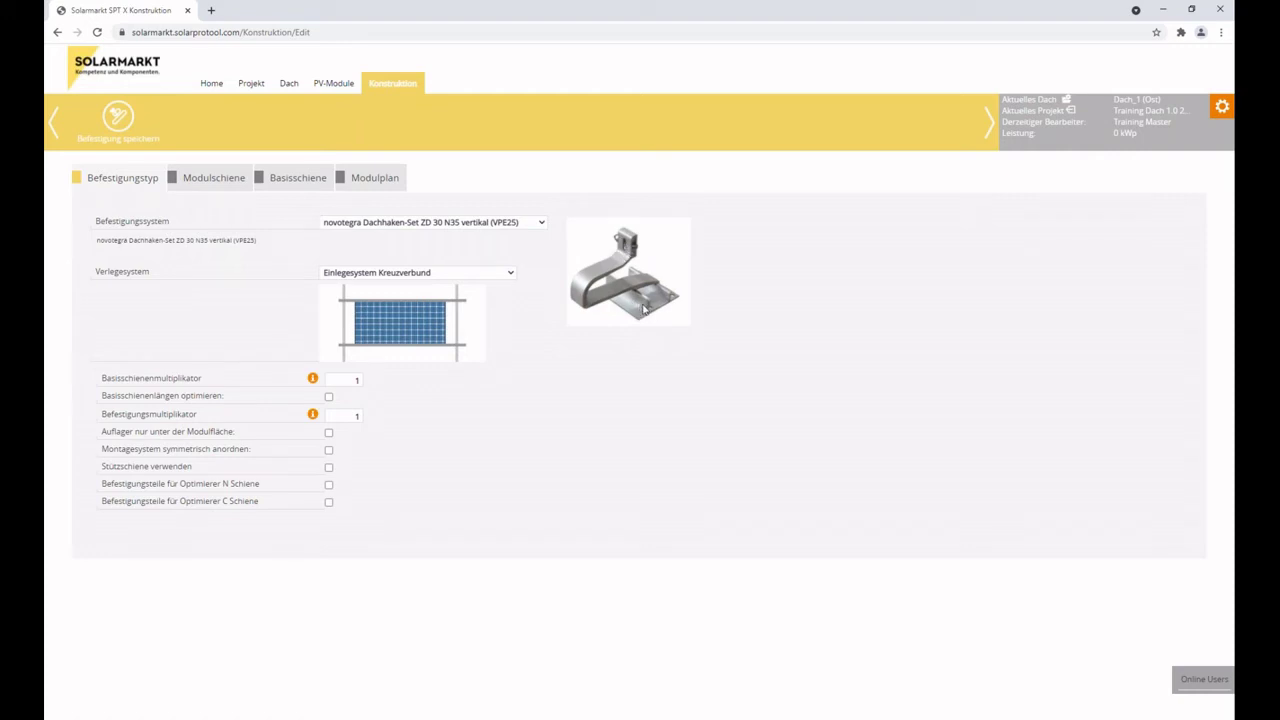
Try novotegra Dachhaken ZD 544 H (VPE 25) and check its Verlegesystem options, then return to ZD 533 V.
left_click(522, 224)
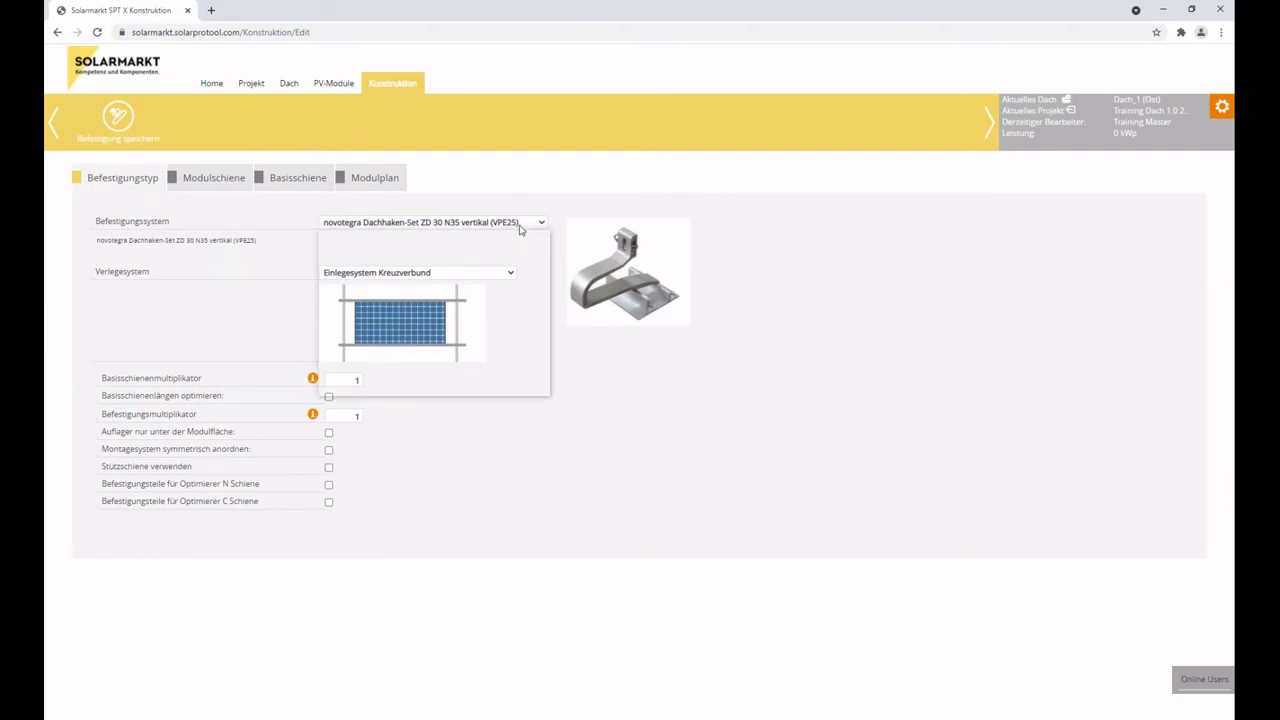
left_click(491, 259)
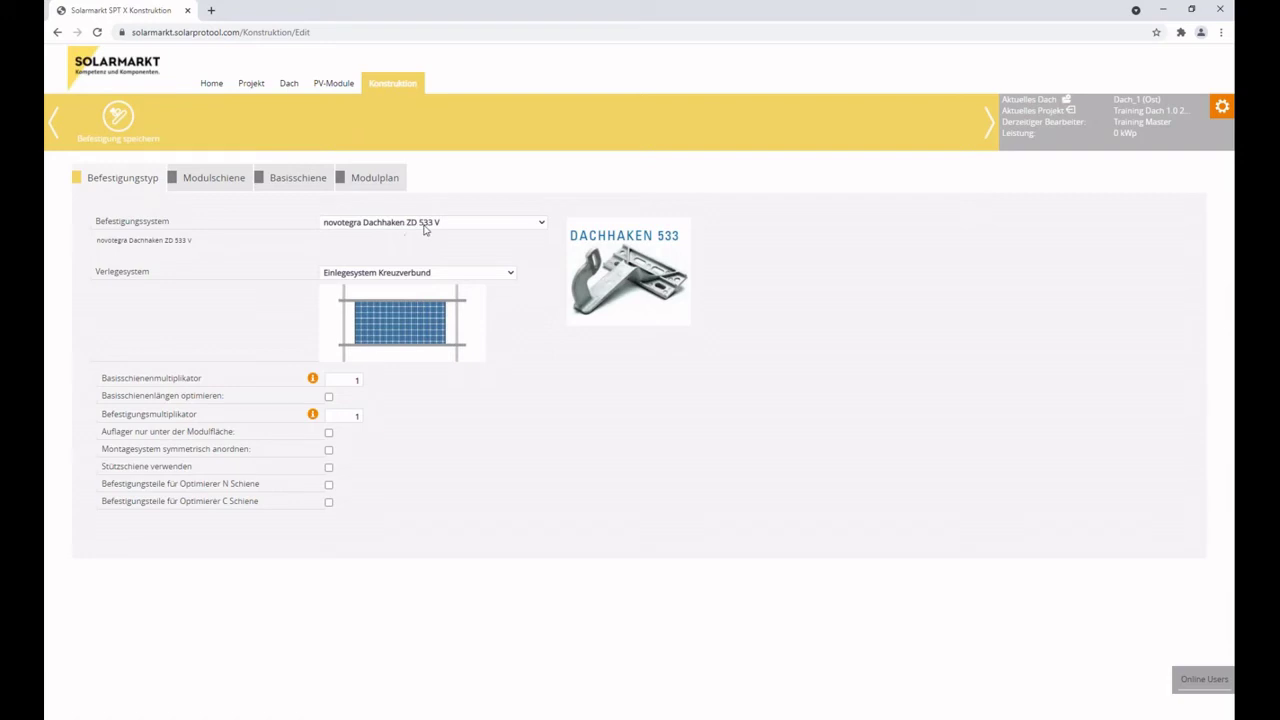
left_click(433, 224)
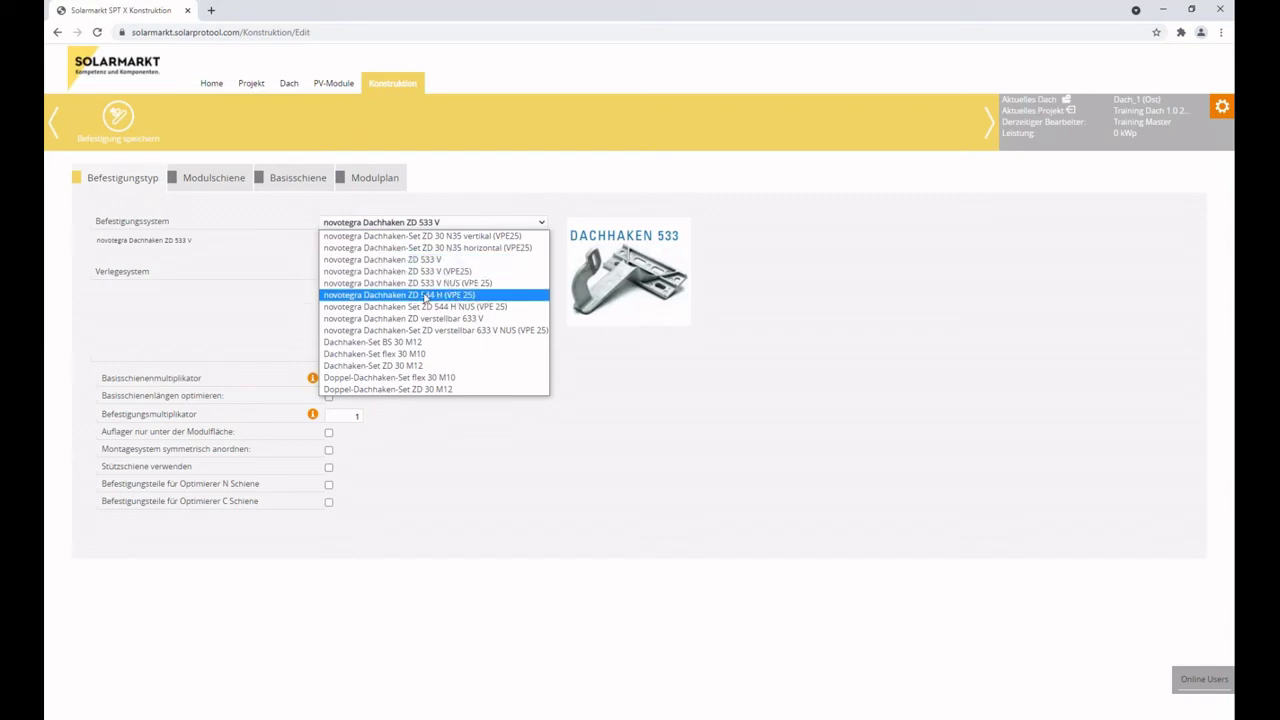
left_click(427, 295)
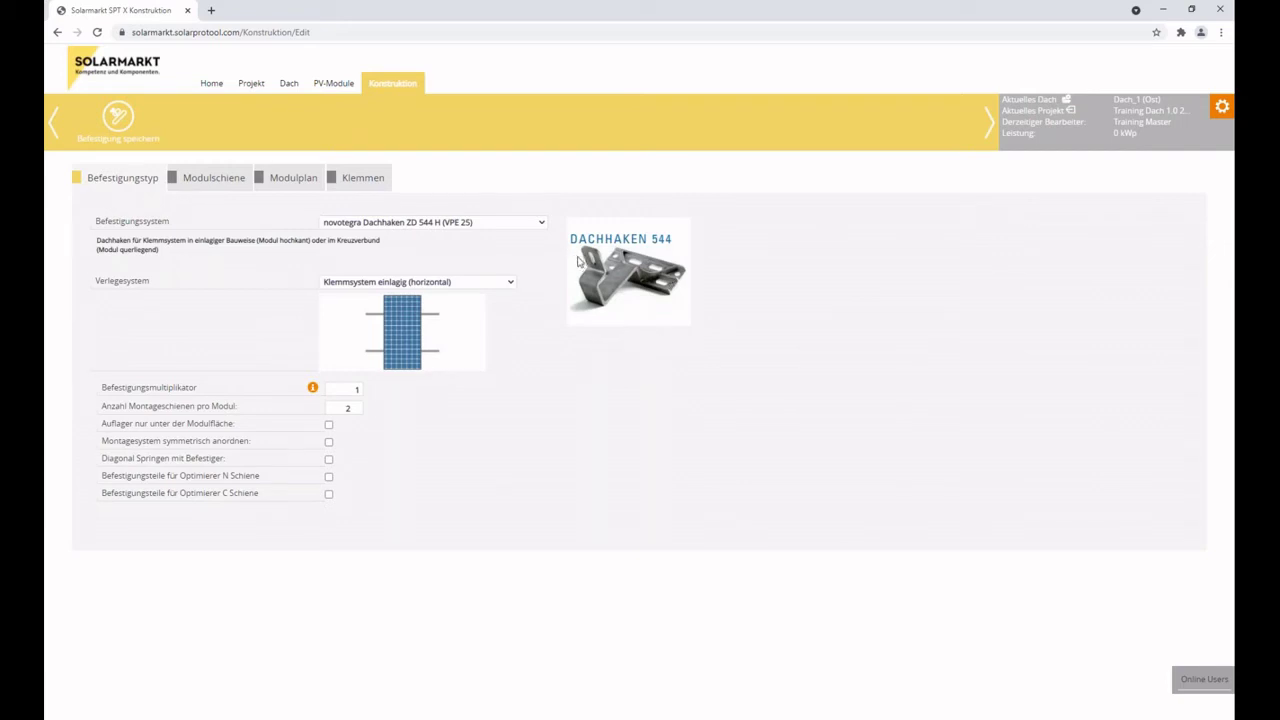
left_click(396, 284)
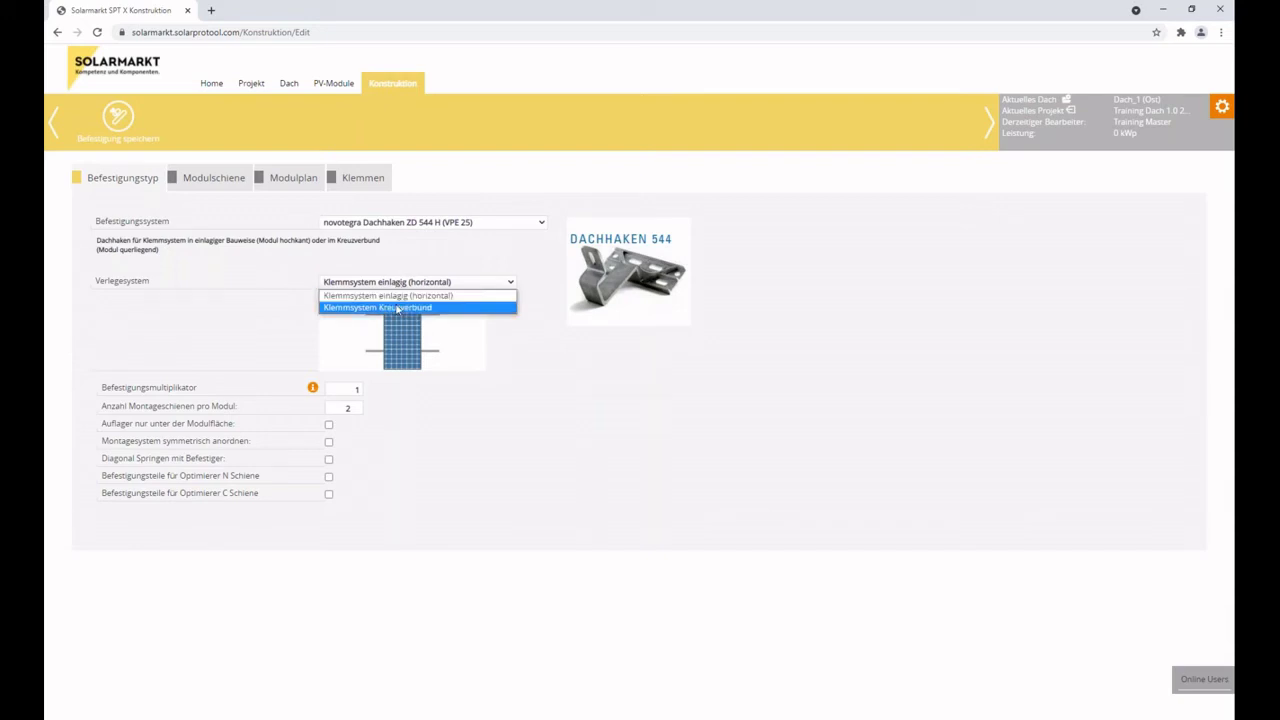
left_click(412, 224)
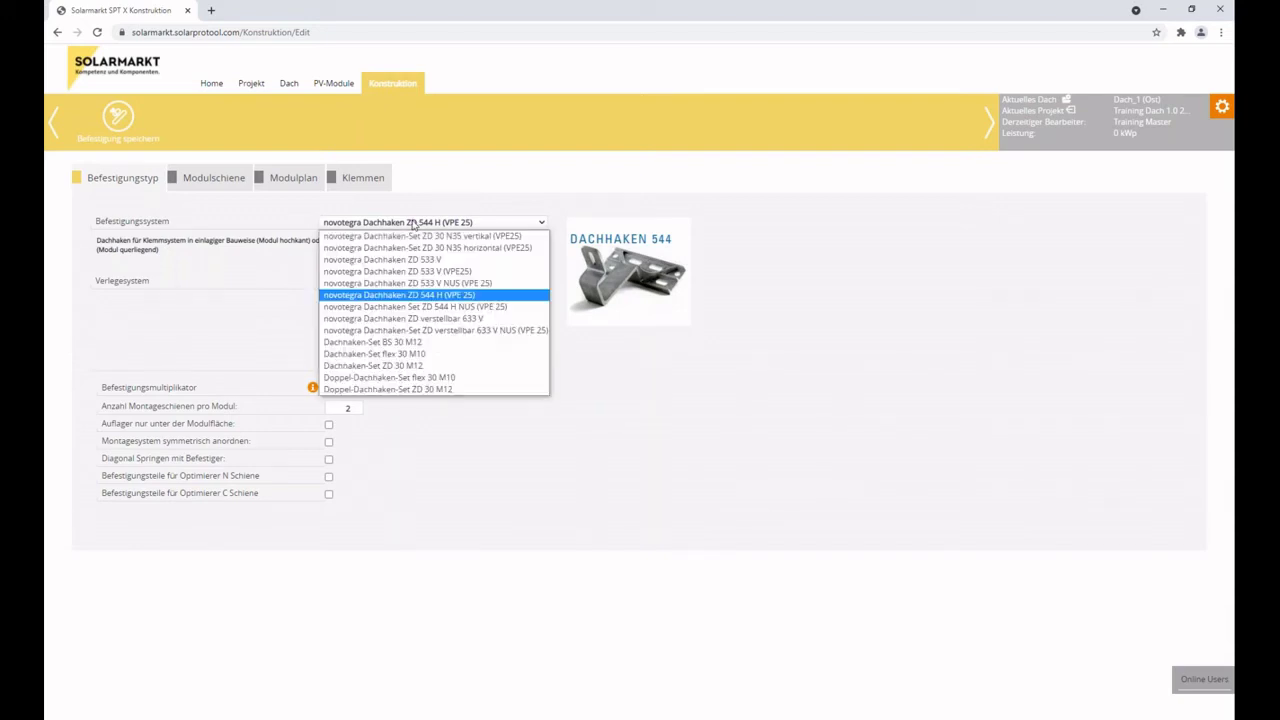
left_click(420, 261)
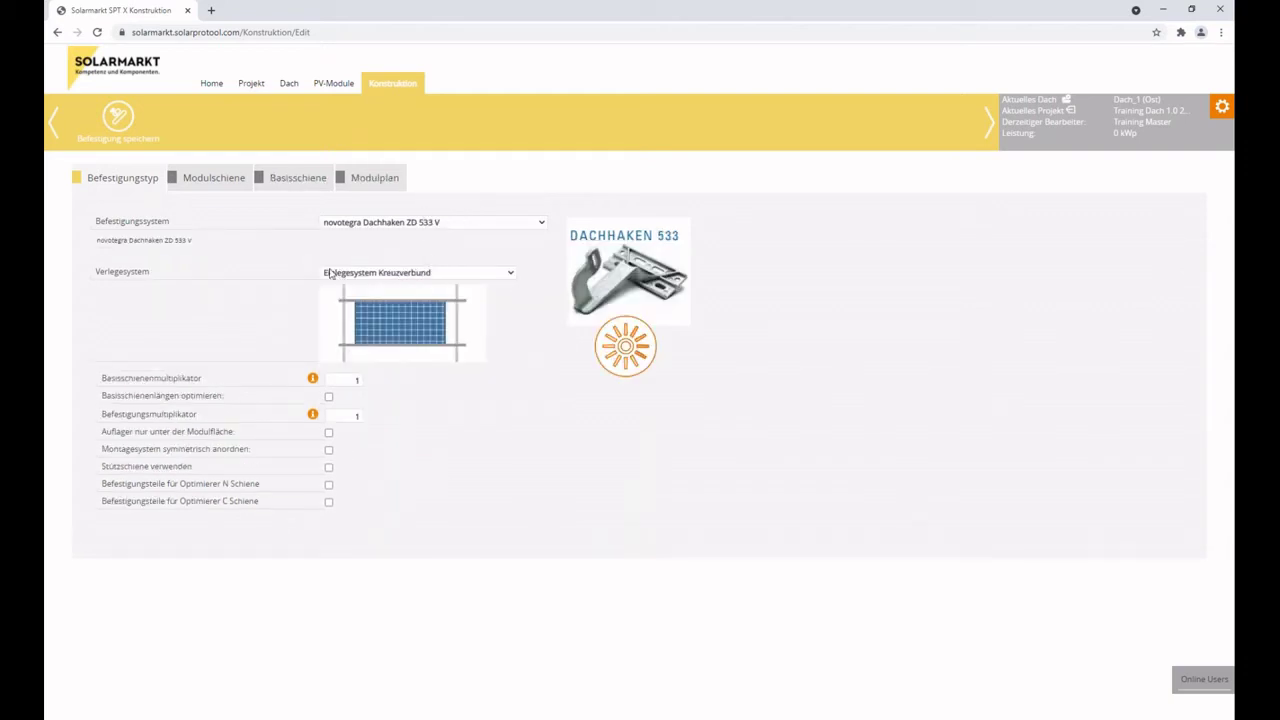
Try the ZD 533 V (VPE25) and ZD 533 V NUS (VPE 25) variants, then return to ZD 533 V.
left_click(452, 224)
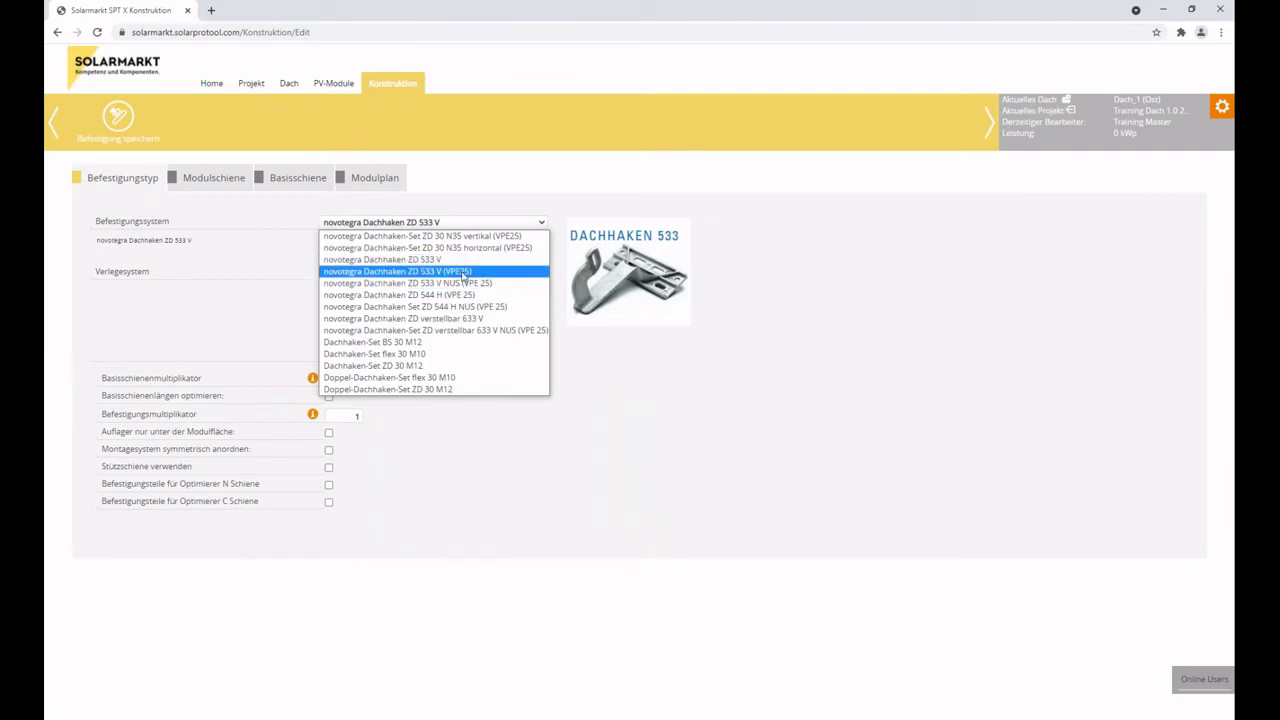
left_click(460, 273)
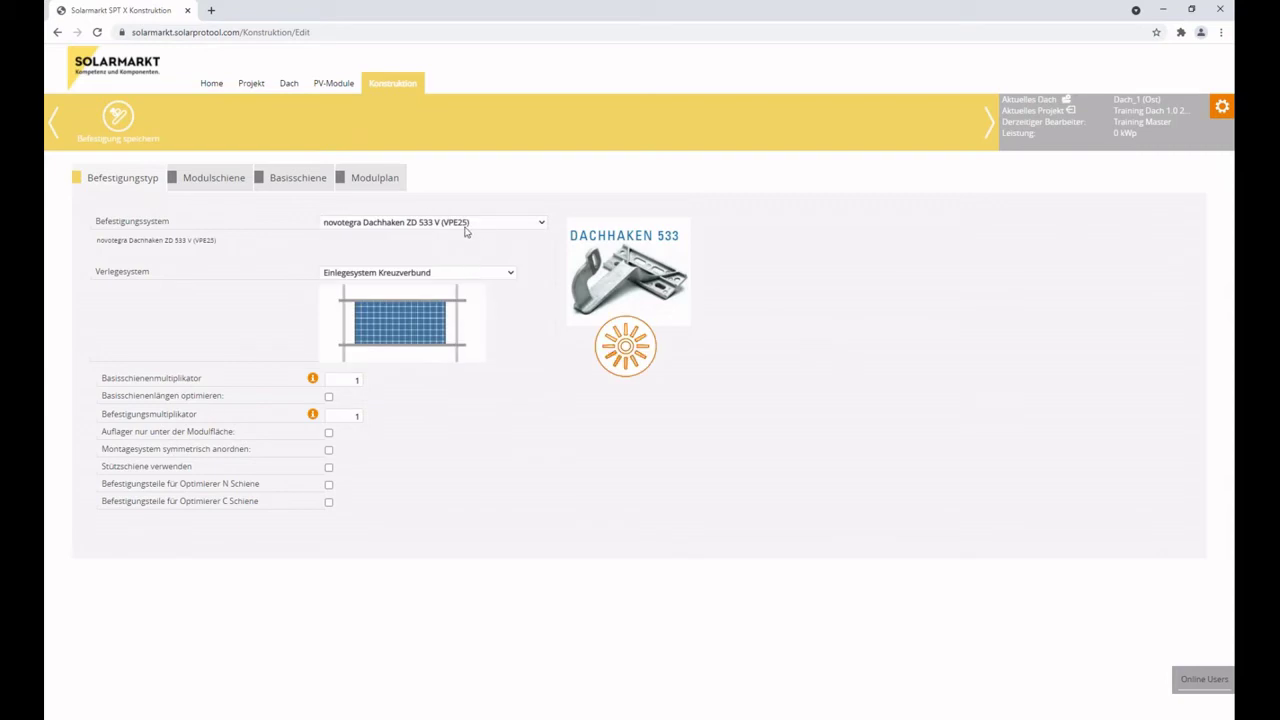
left_click(456, 225)
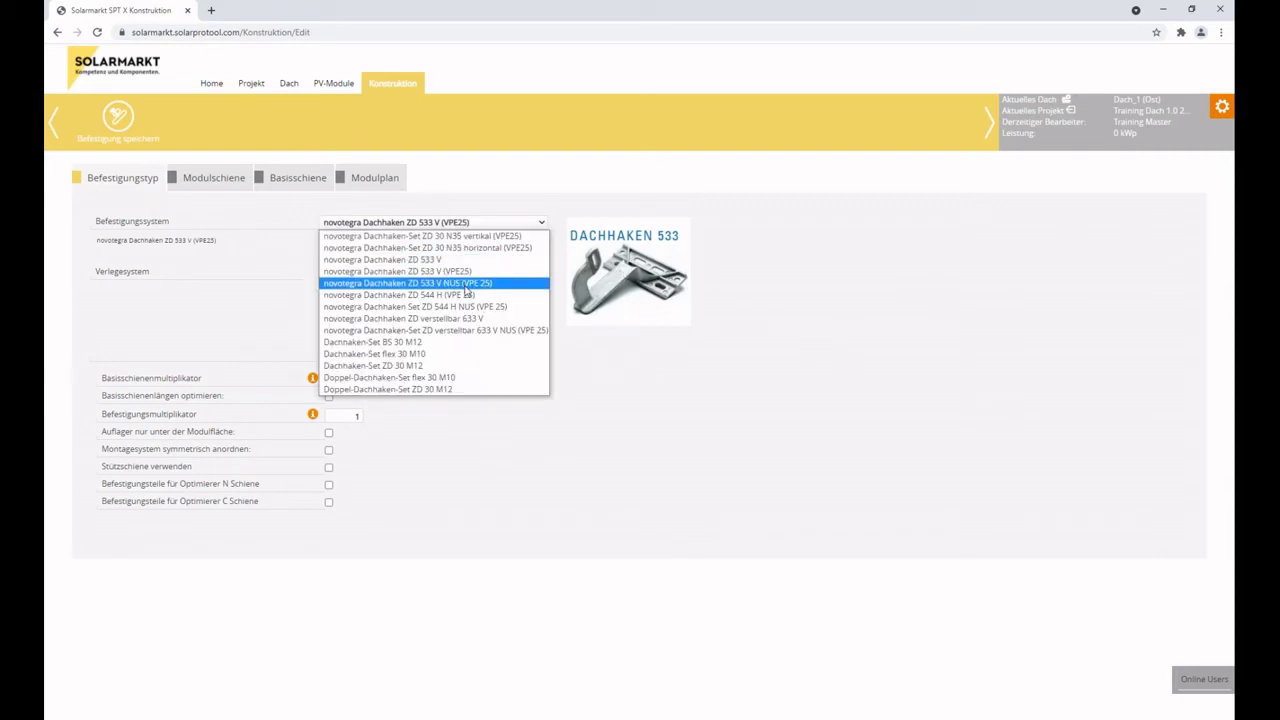
left_click(466, 284)
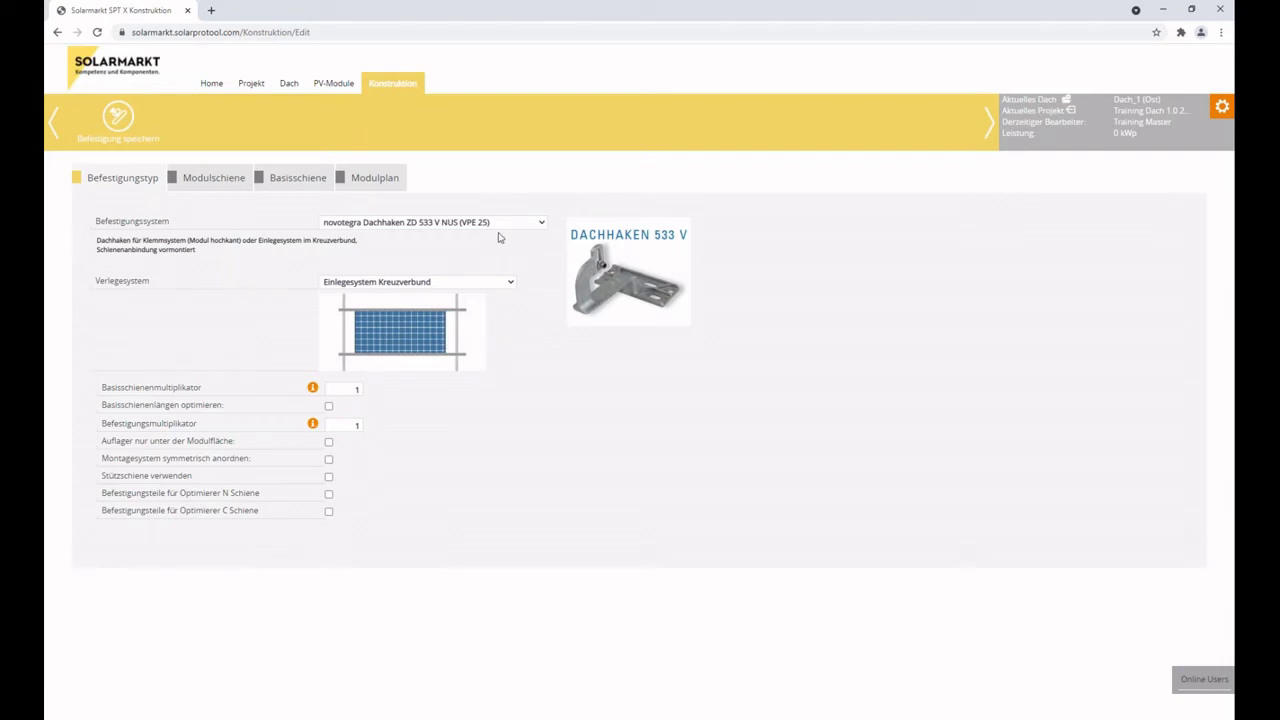
left_click(454, 224)
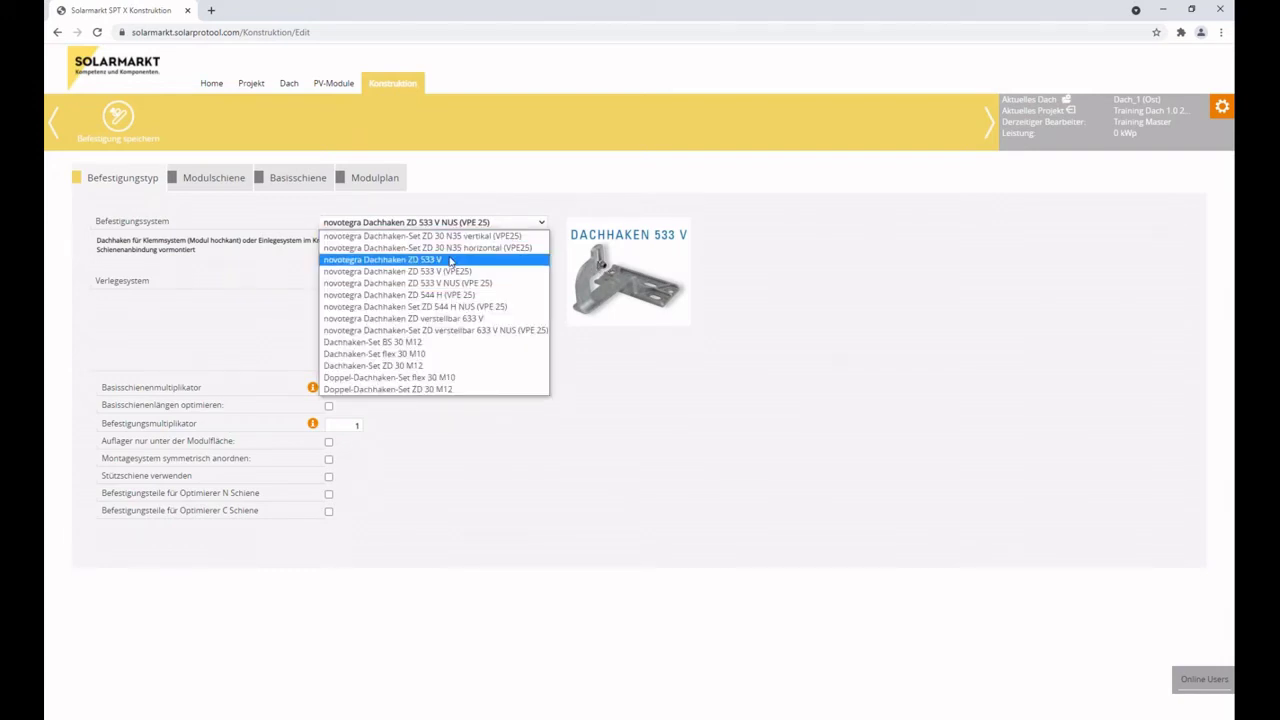
left_click(451, 260)
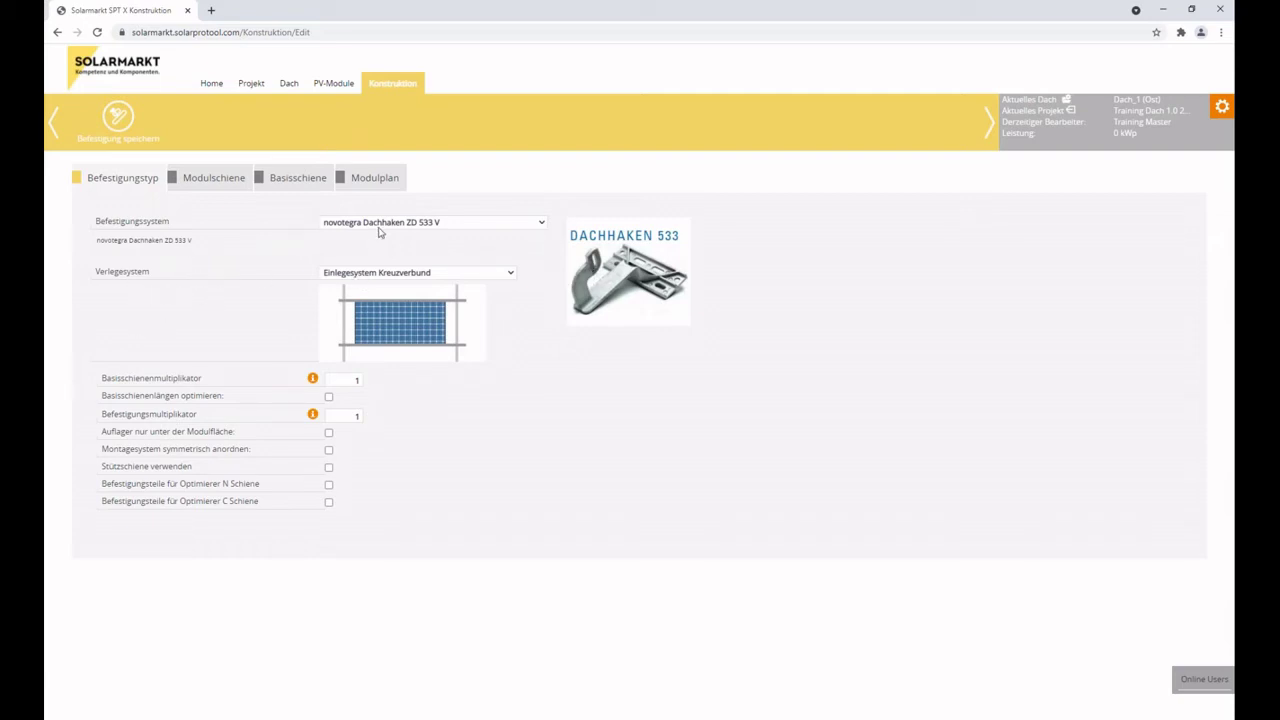
left_click(436, 274)
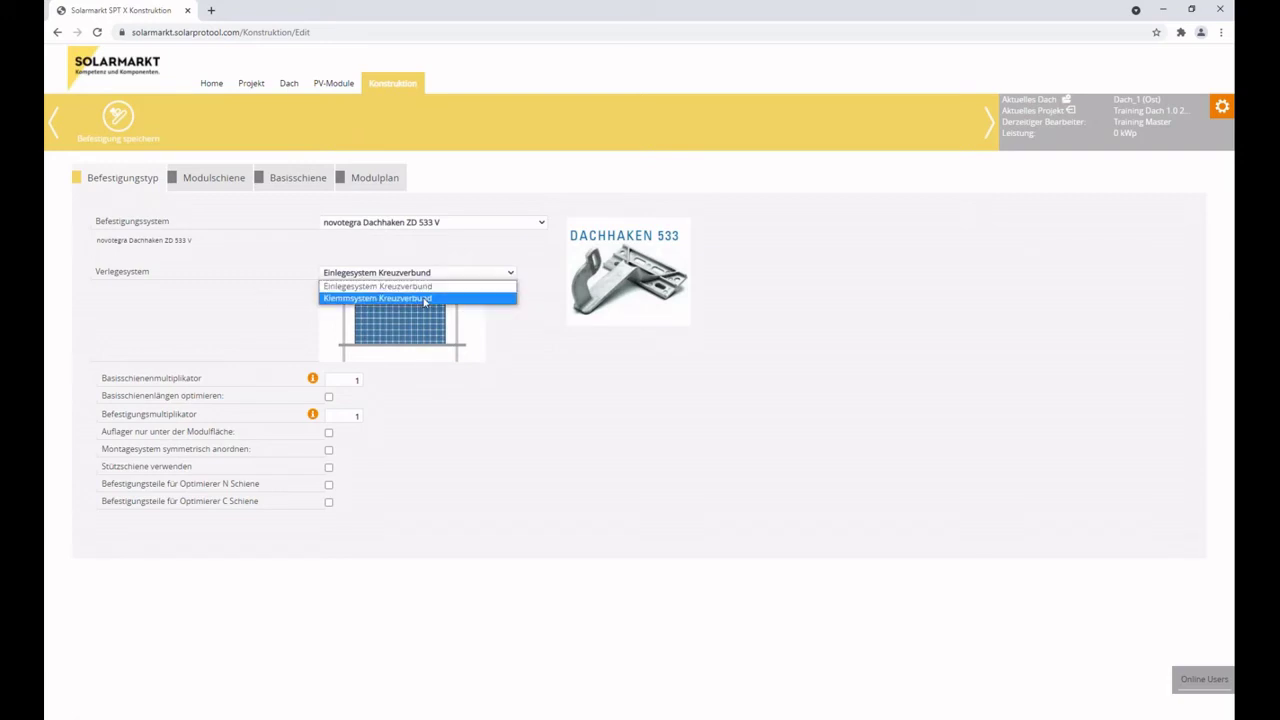
left_click(456, 224)
Try Dachhaken-Set ZD 30 M12 and review the installation systems it offers.
left_click(456, 224)
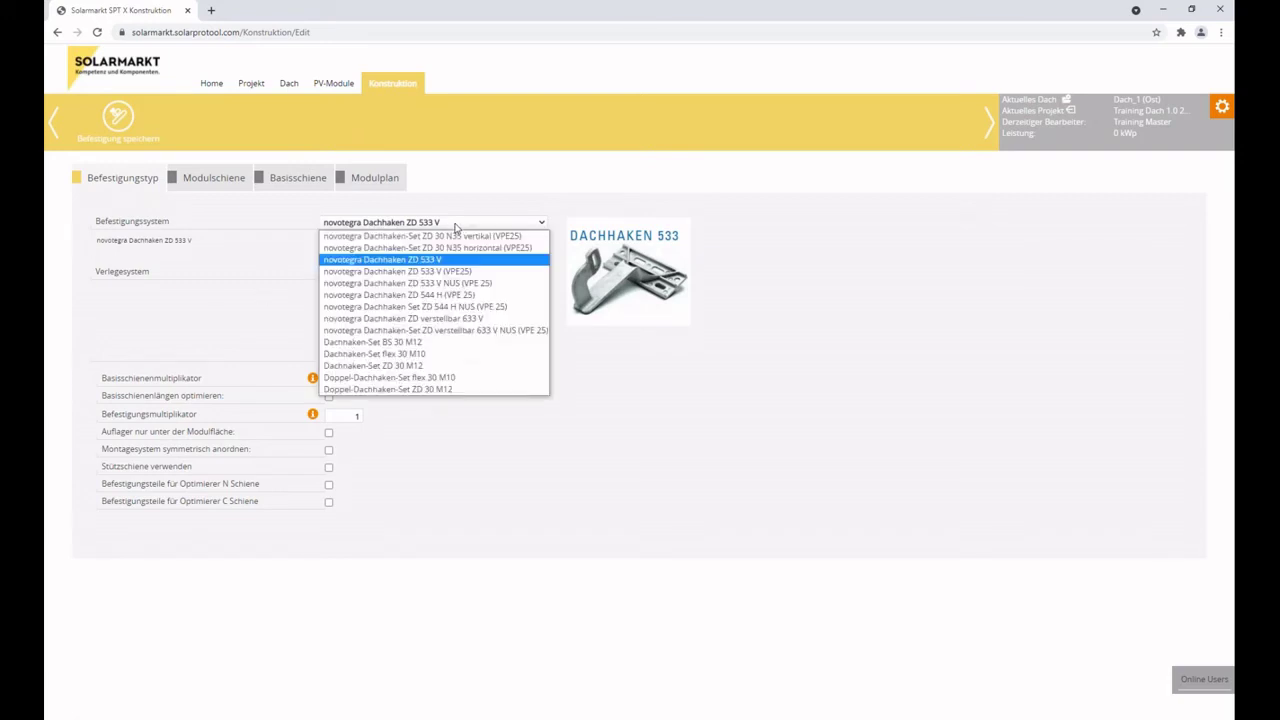
left_click(452, 366)
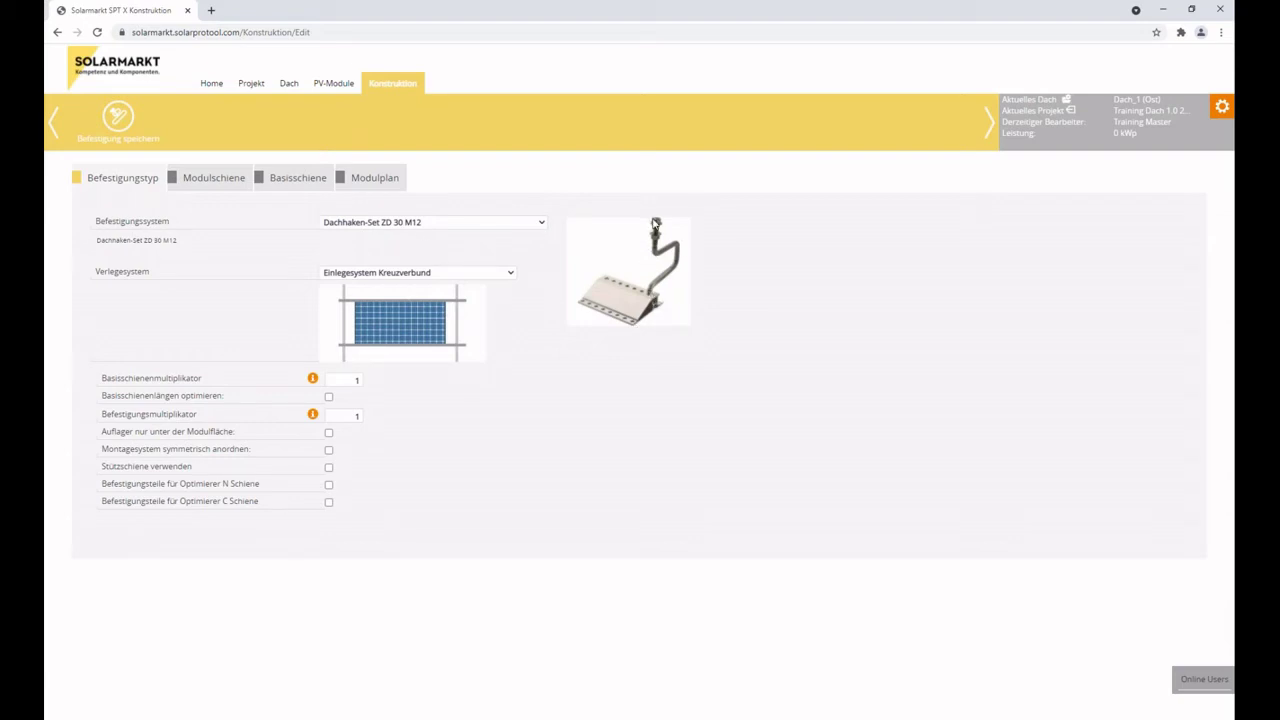
left_click(405, 225)
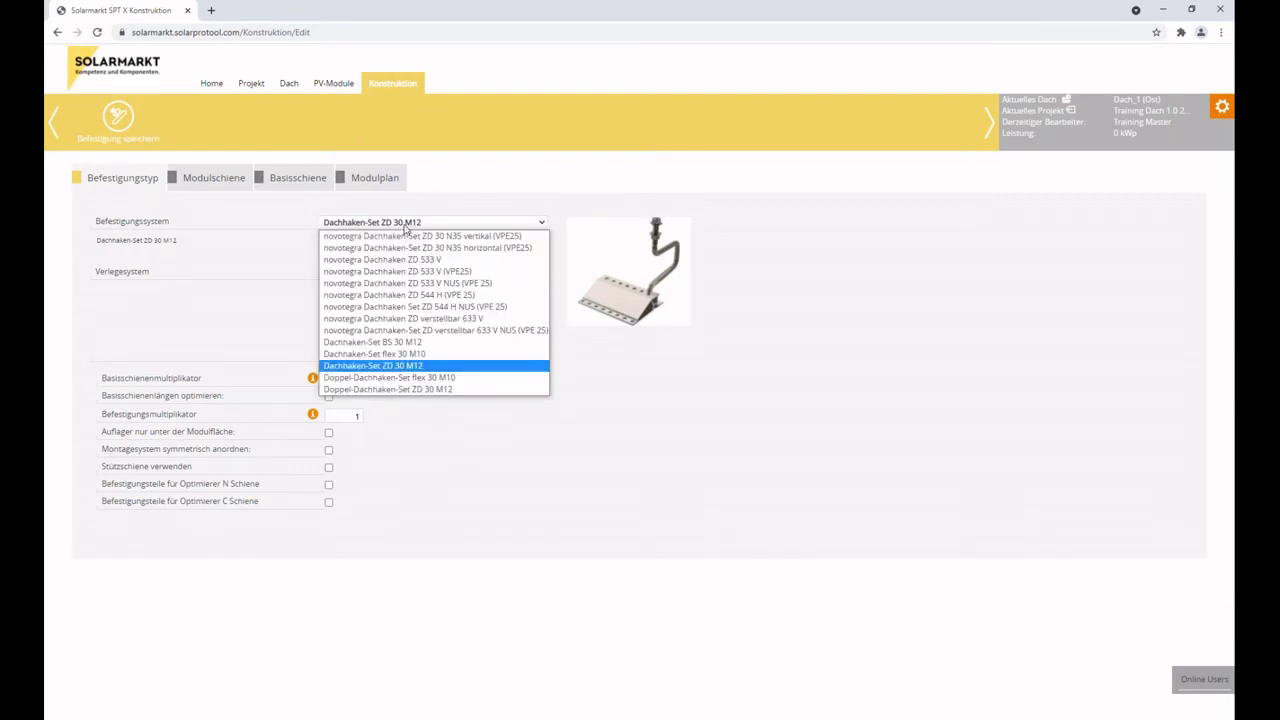
left_click(405, 225)
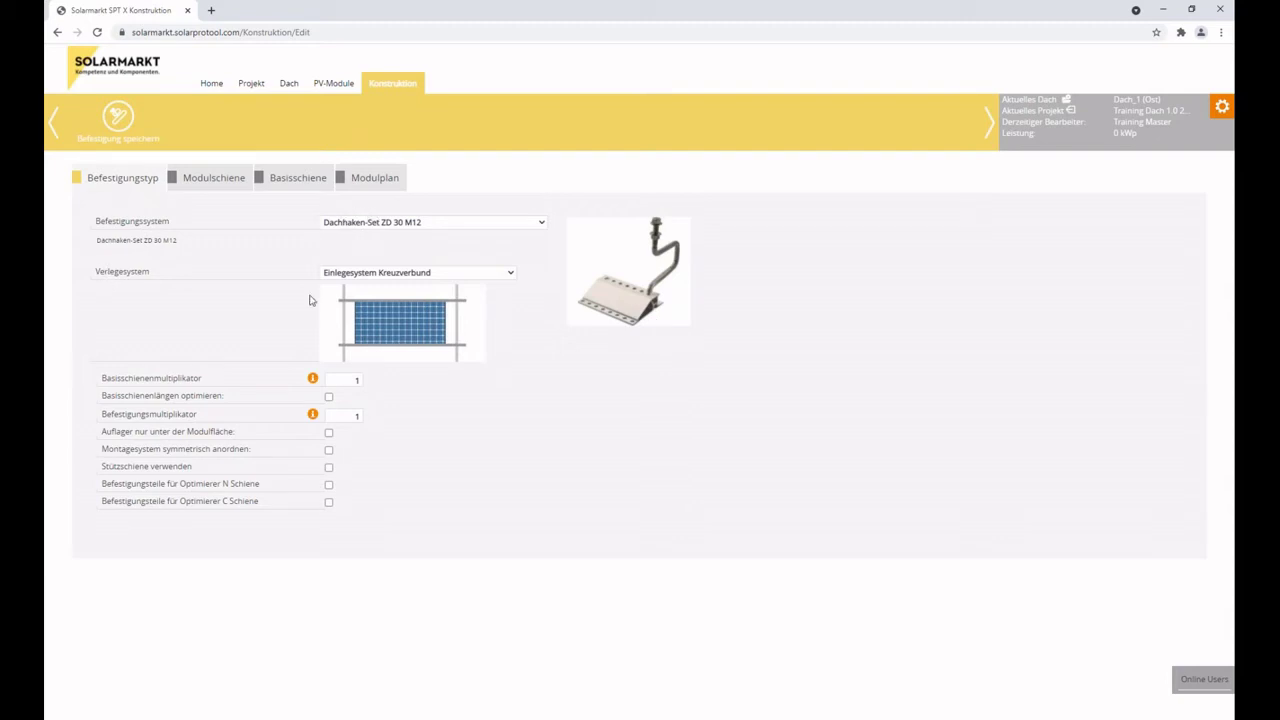
left_click(364, 274)
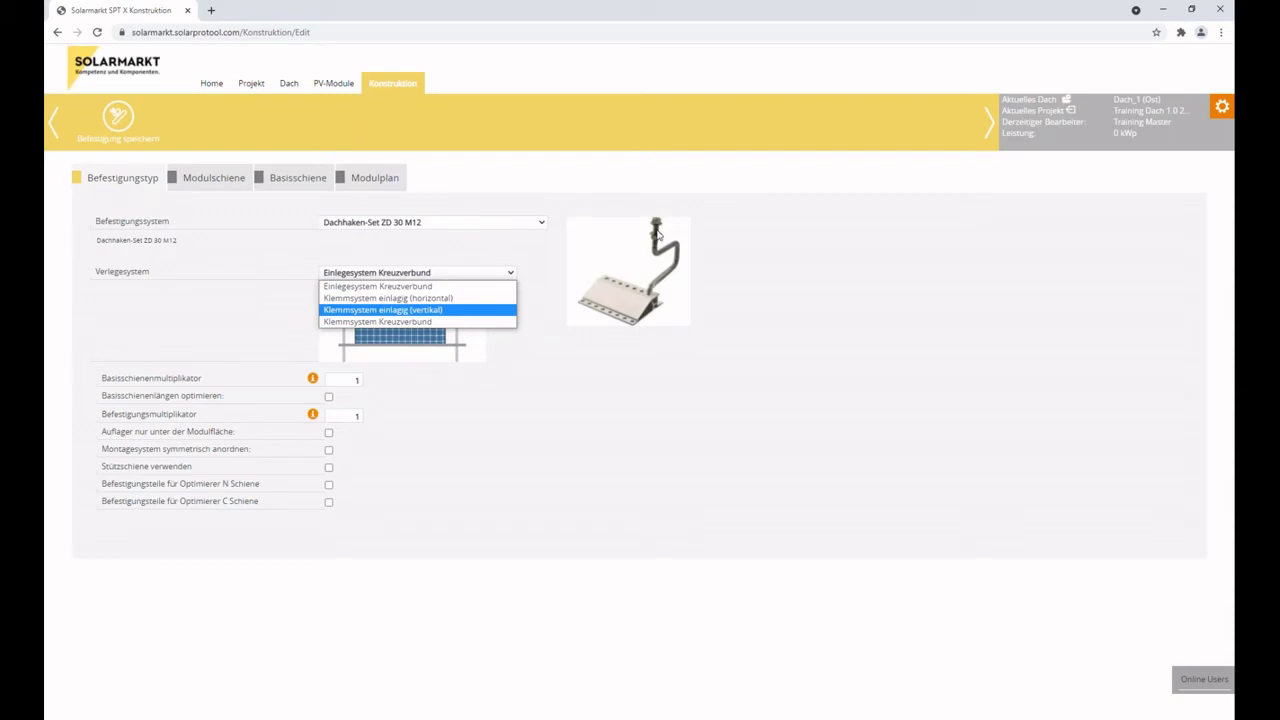
left_click(495, 228)
Reselect novotegra Dachhaken ZD 533 V with Einlegesystem Kreuzverbund and start Befestigung speichern.
left_click(497, 228)
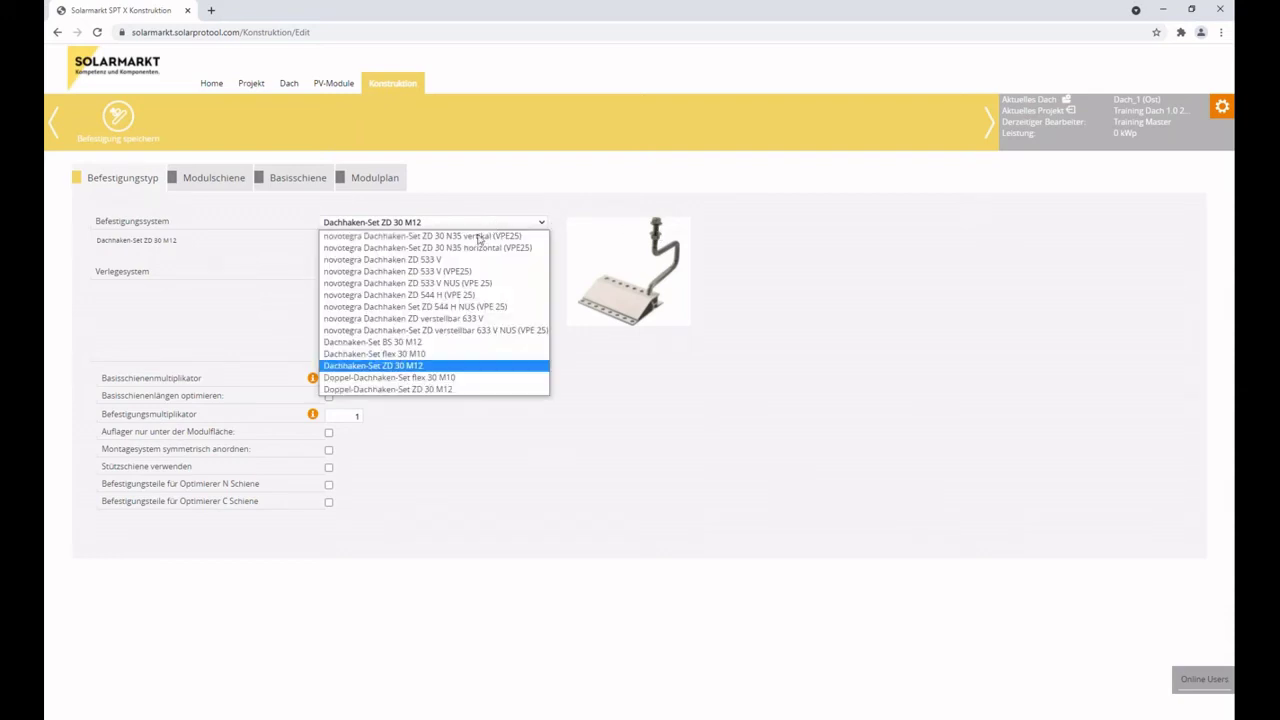
left_click(461, 262)
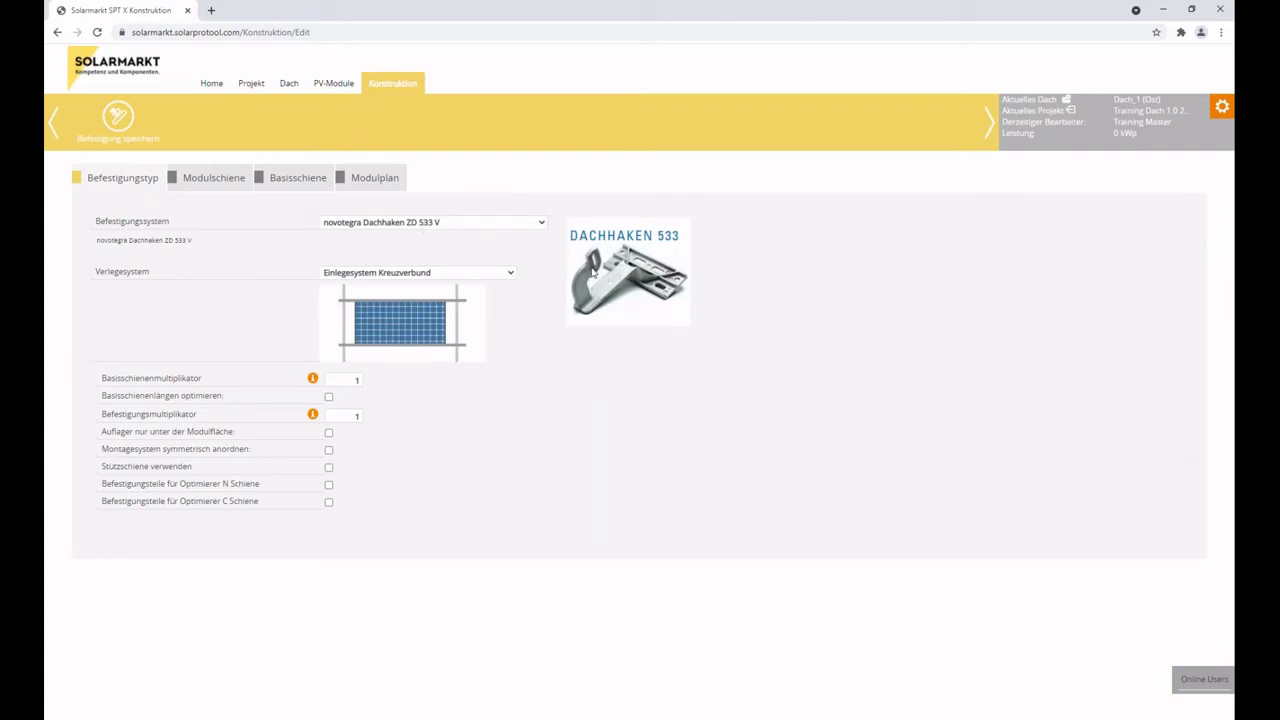
left_click(446, 225)
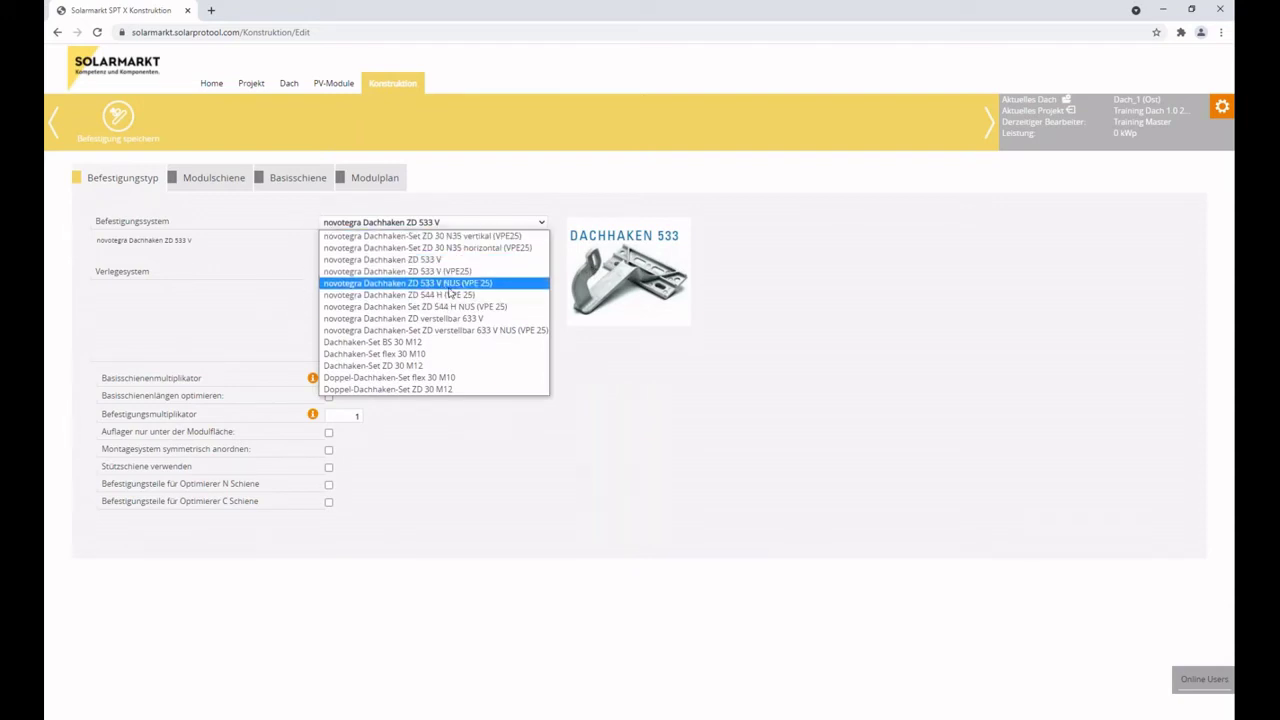
left_click(491, 195)
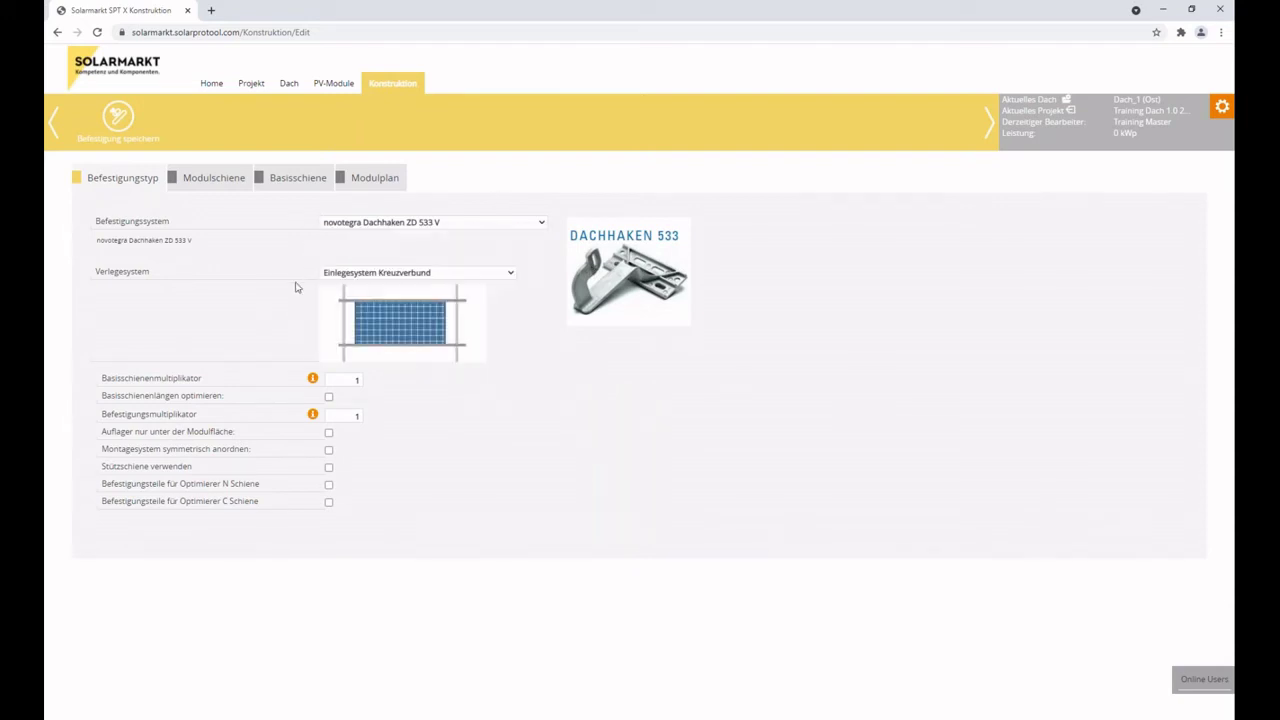
left_click(377, 274)
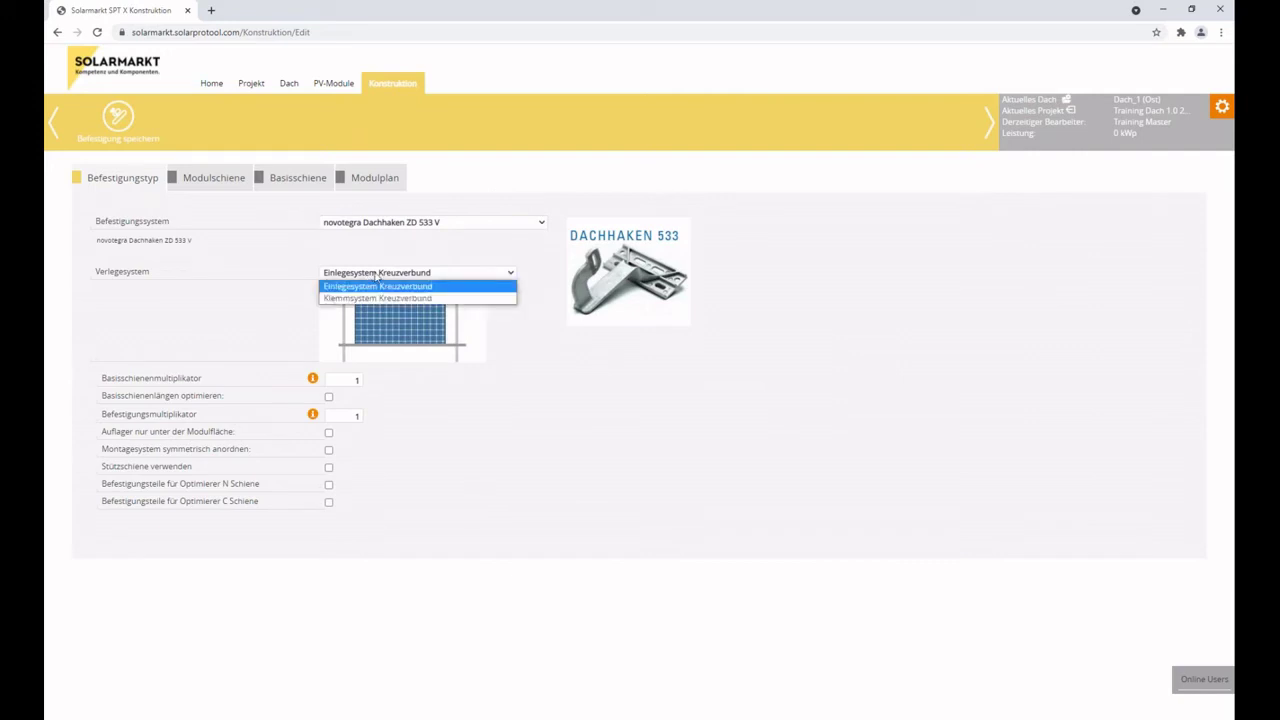
left_click(252, 219)
left_click(118, 118)
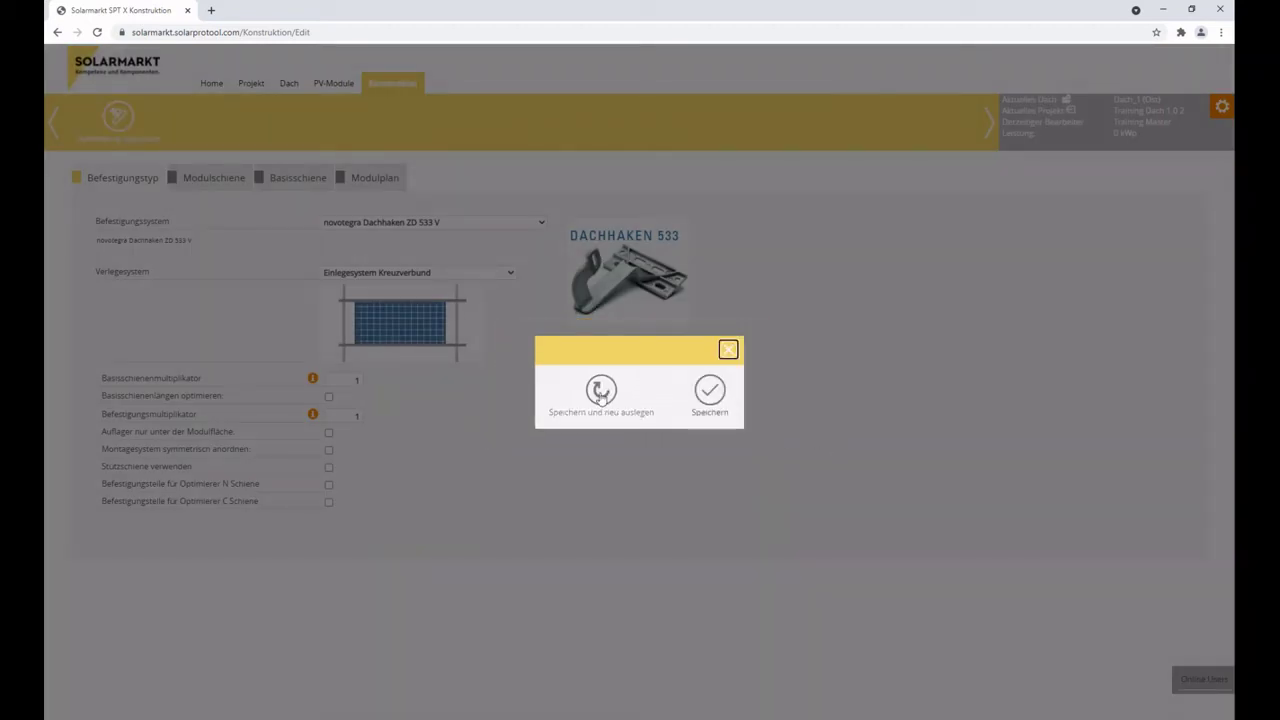
left_click(600, 391)
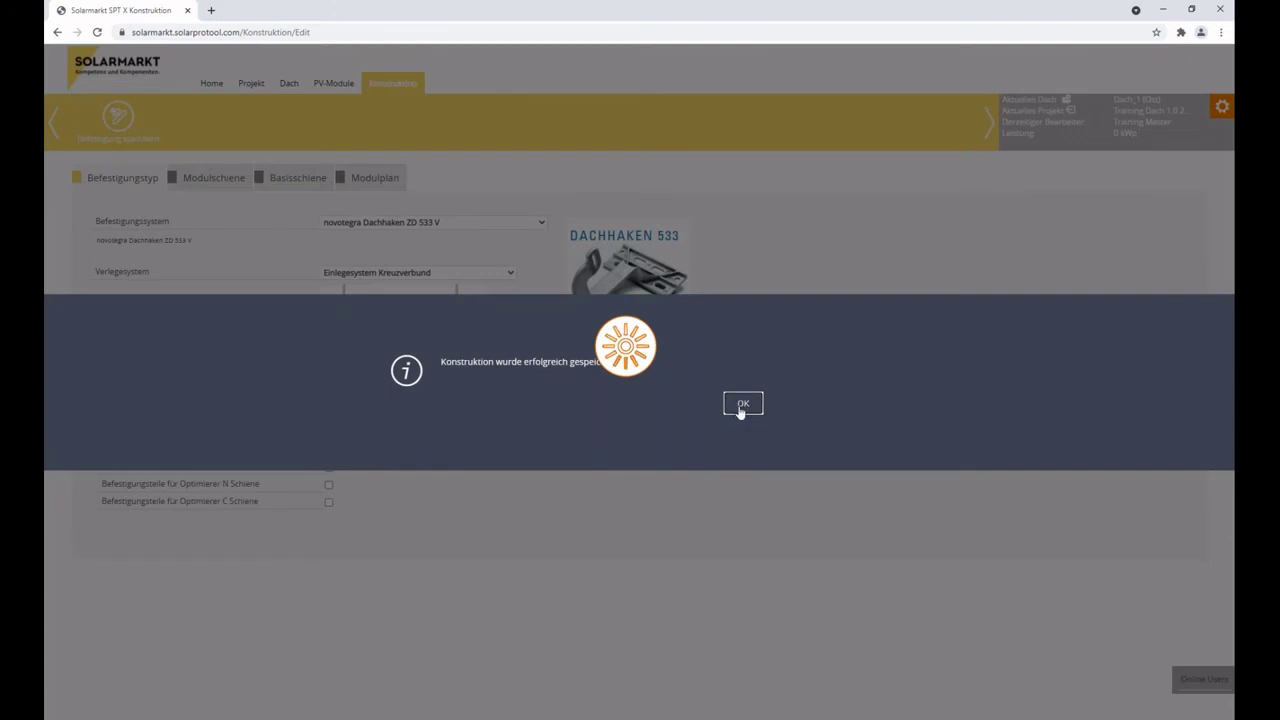
left_click(742, 405)
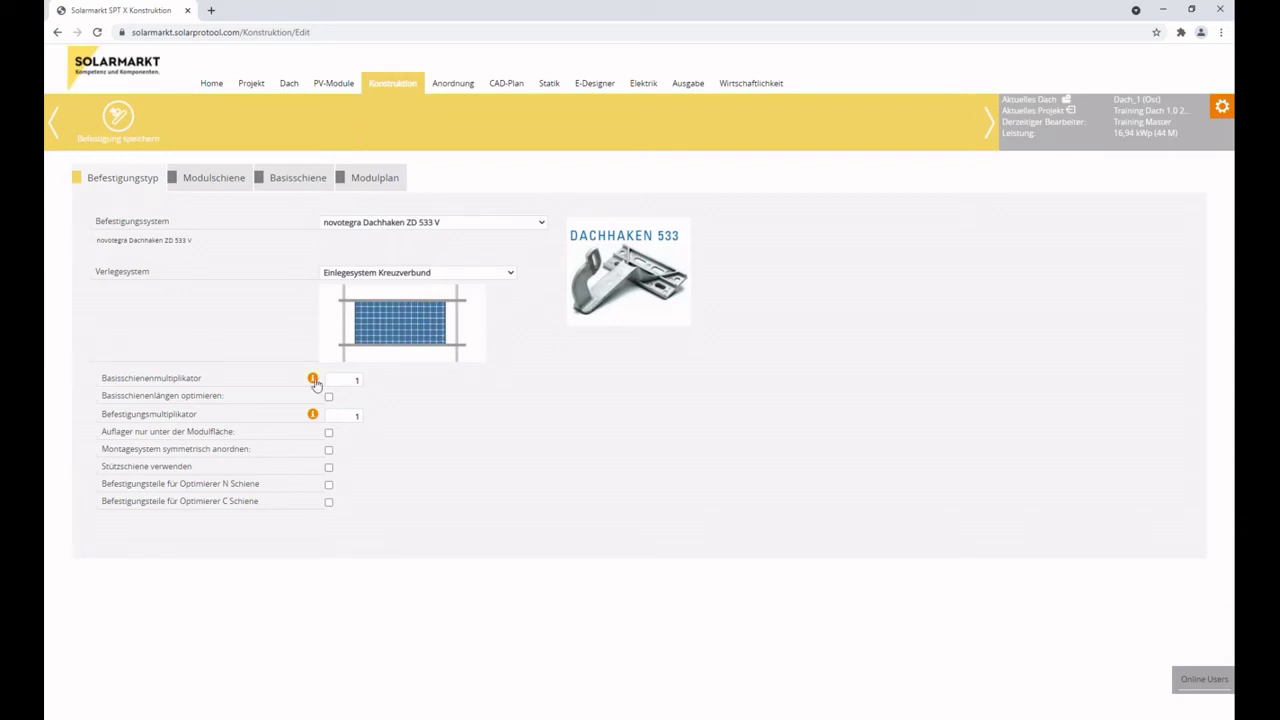
mouse_move(314, 384)
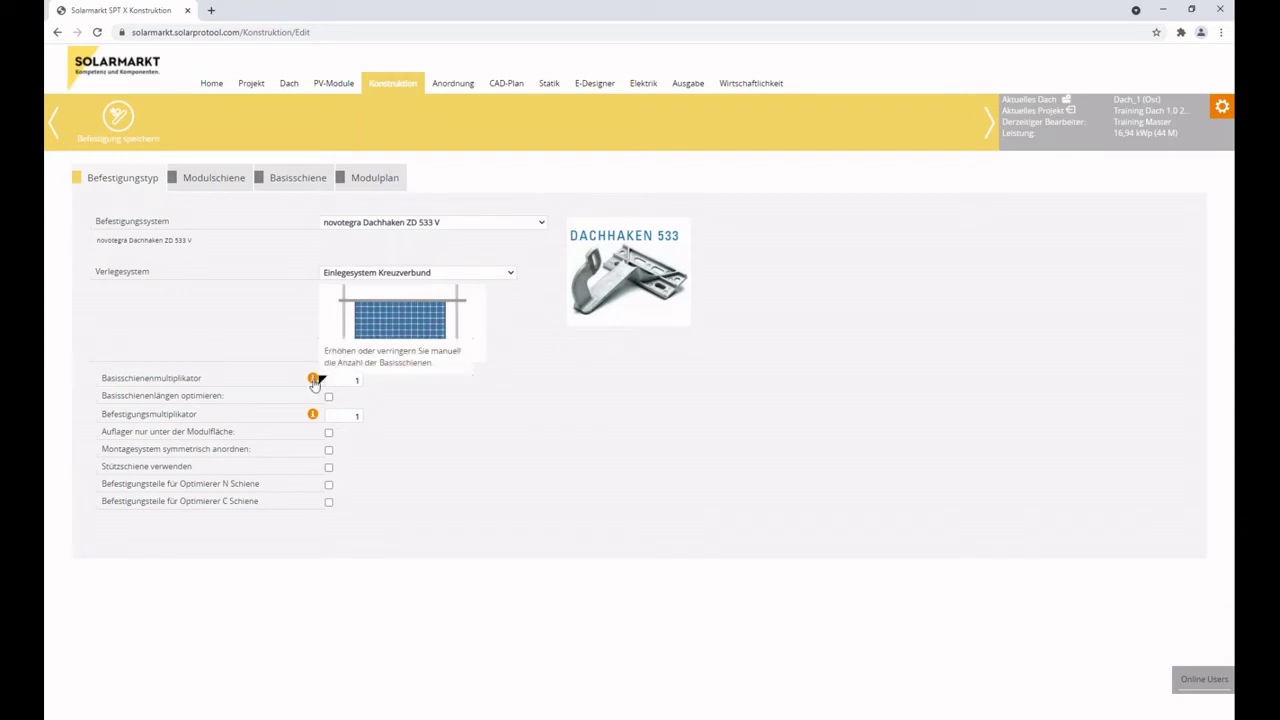
double_click(356, 380)
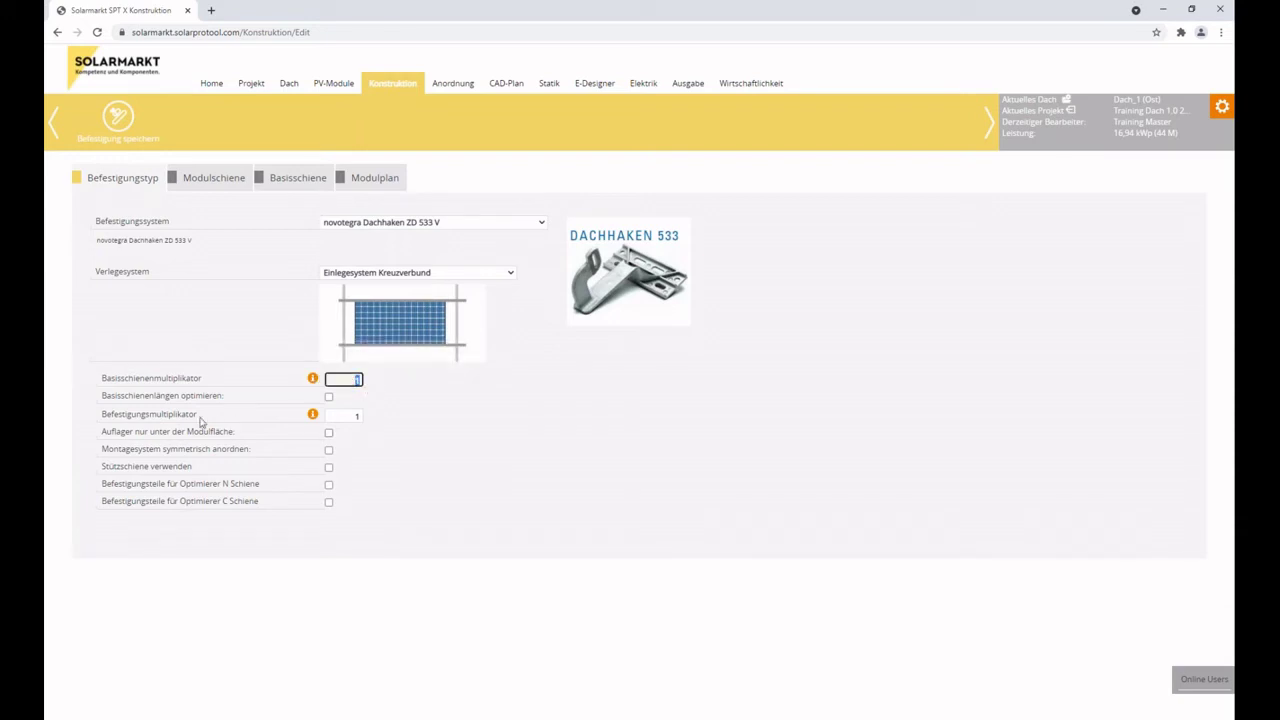
left_click(353, 416)
left_click(355, 380)
left_click_drag(101, 413, 200, 420)
left_click(203, 420)
left_click_drag(101, 414, 188, 420)
double_click(340, 416)
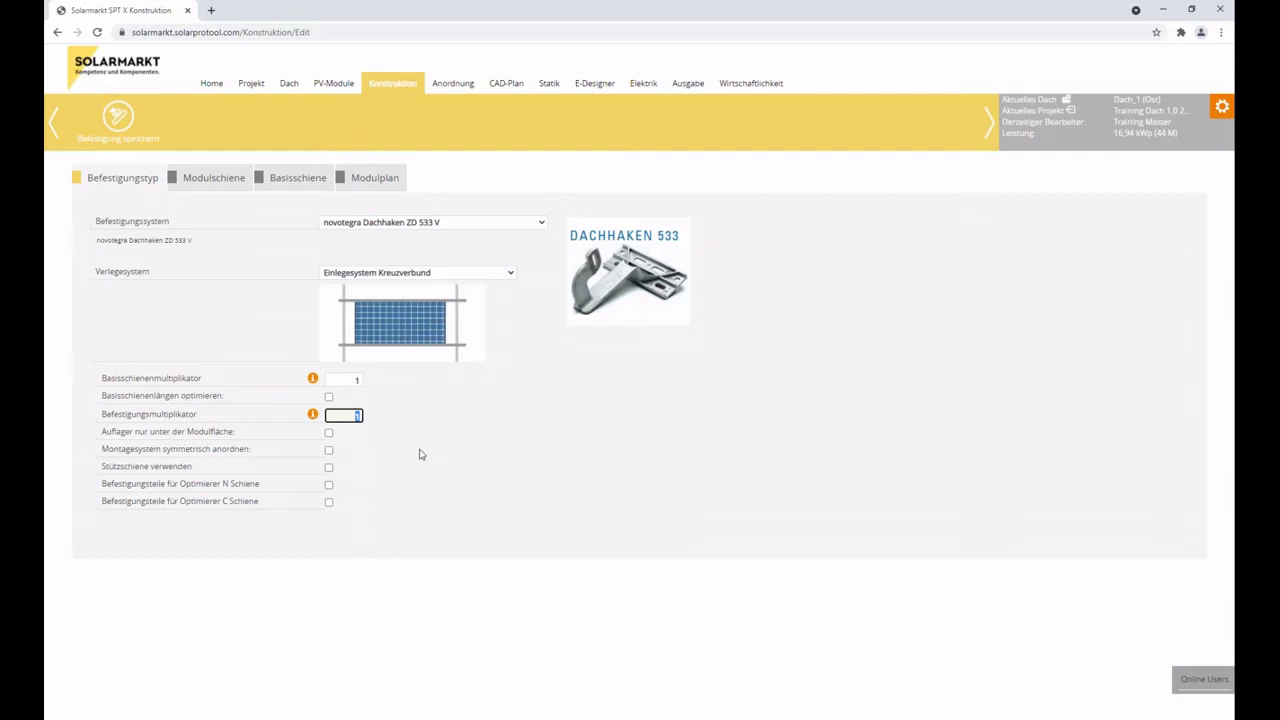
left_click_drag(102, 397, 228, 400)
left_click(230, 400)
left_click_drag(104, 434, 223, 434)
left_click(234, 440)
triple_click(235, 441)
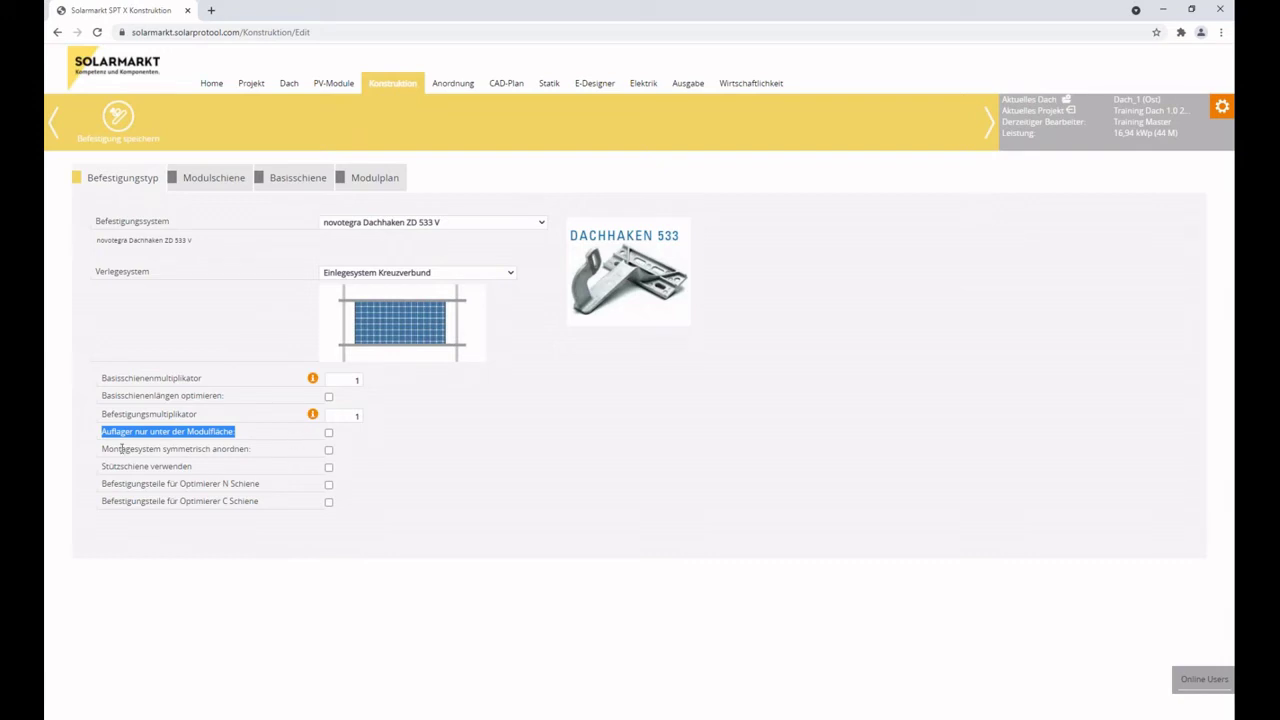
left_click_drag(98, 450, 251, 449)
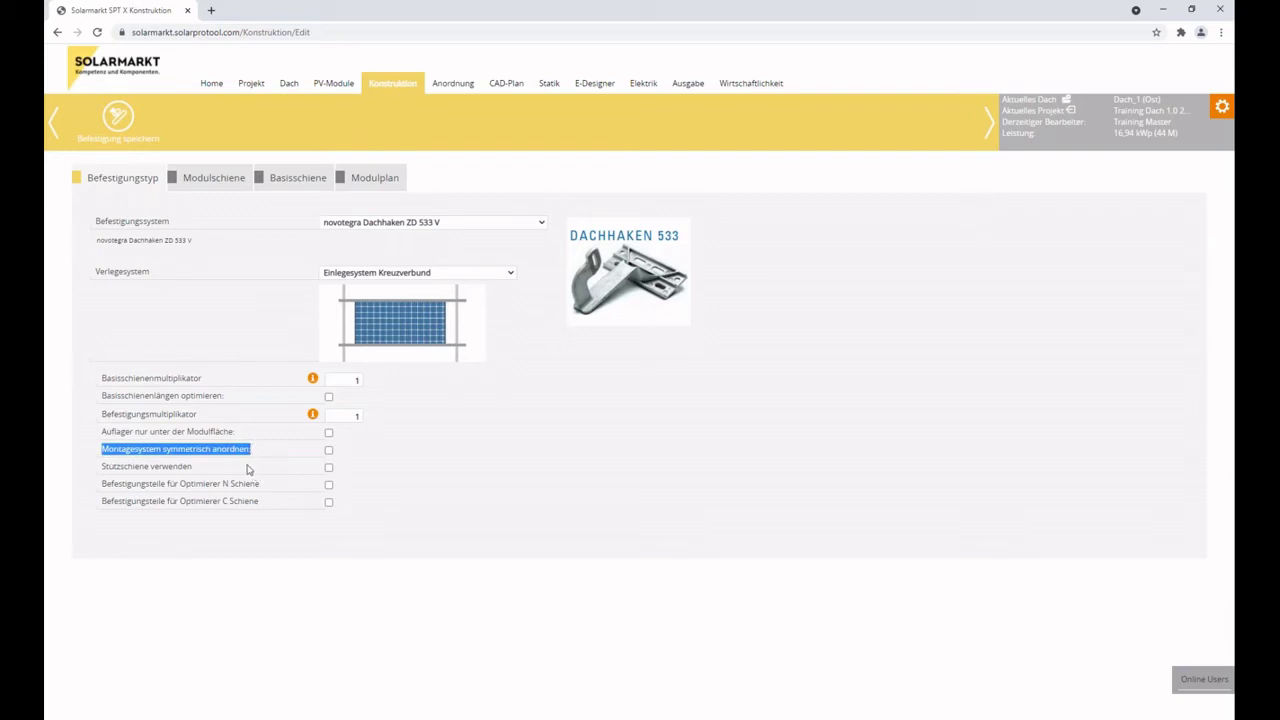
left_click_drag(104, 471, 200, 474)
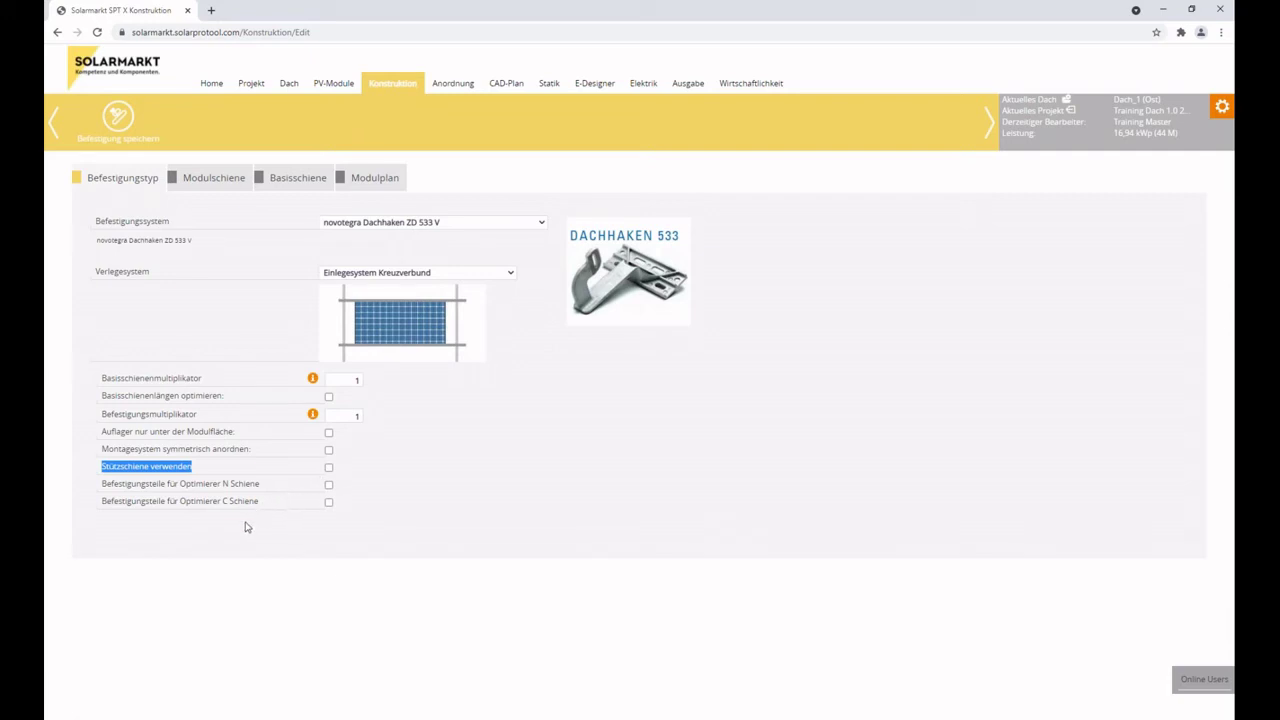
left_click(181, 484)
left_click_drag(102, 487, 230, 483)
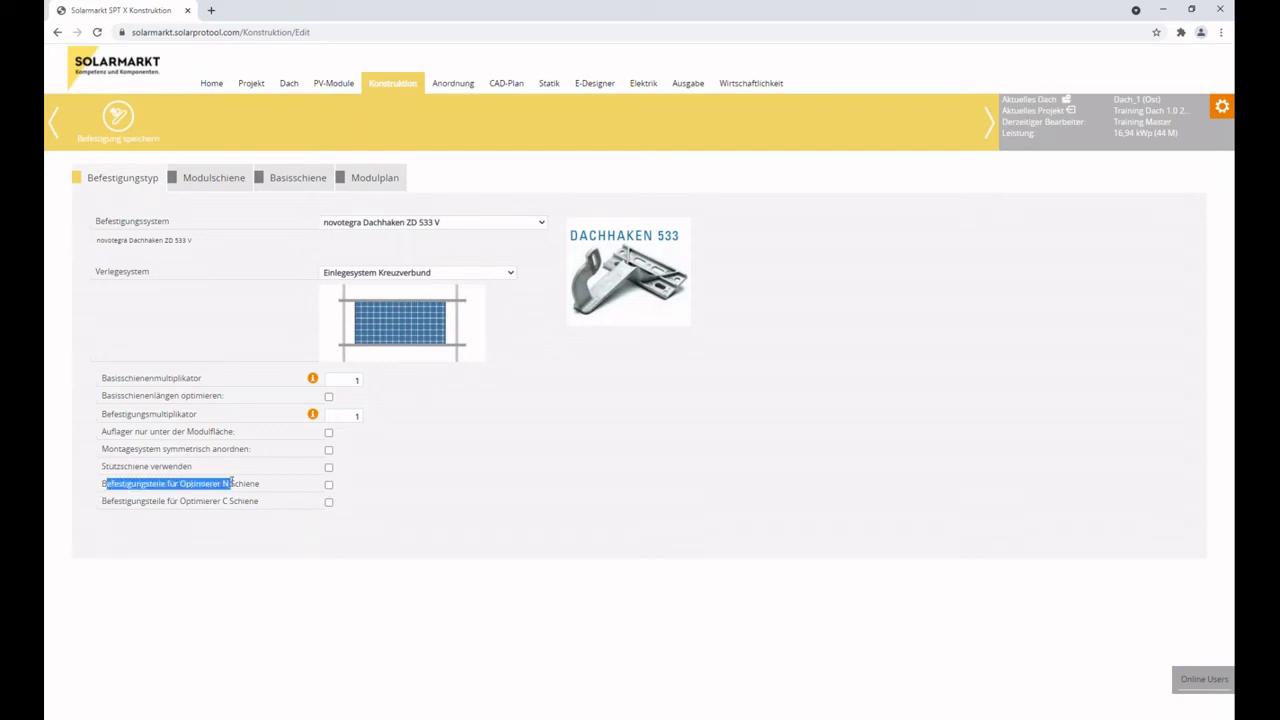
left_click_drag(270, 491, 258, 502)
left_click(101, 506)
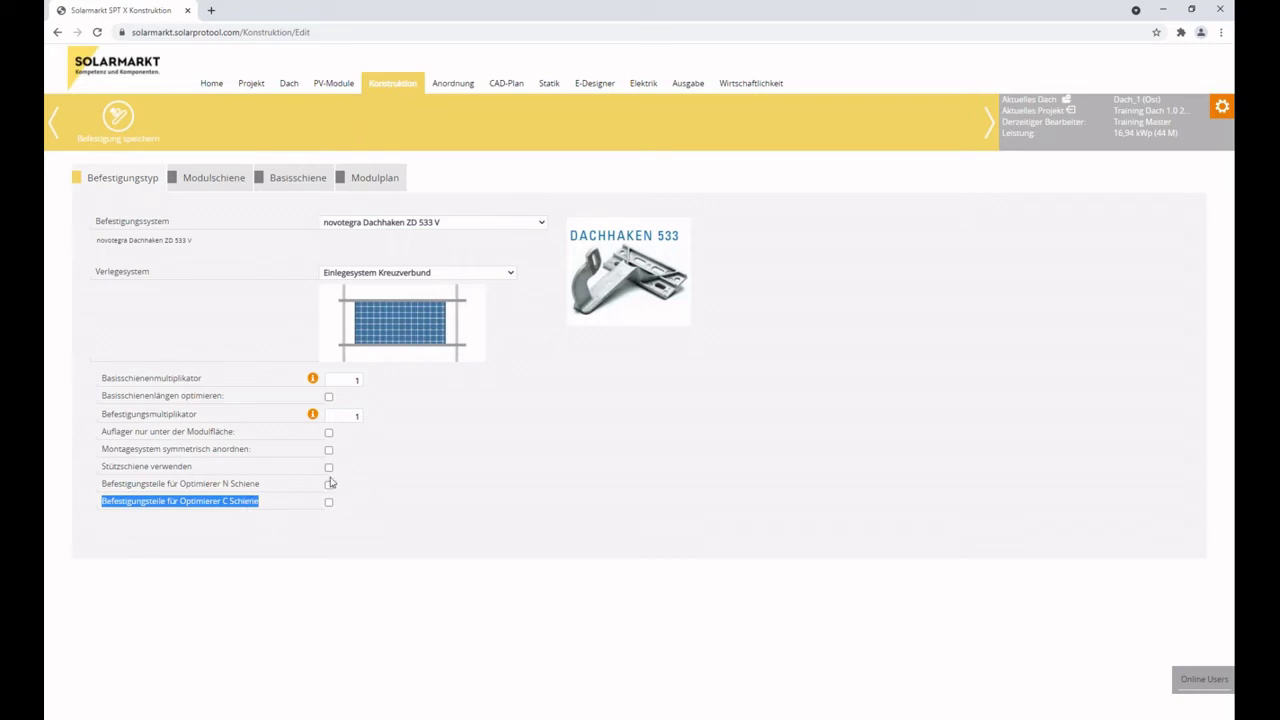
left_click(289, 502)
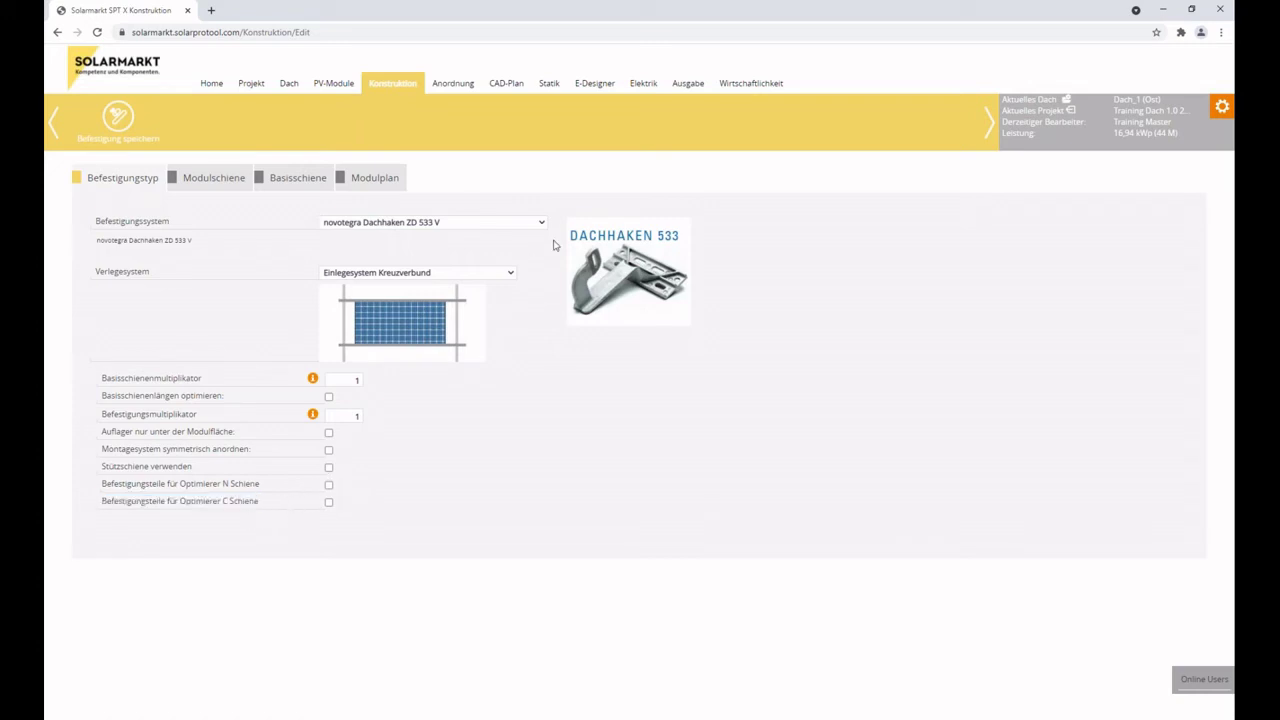
left_click(295, 181)
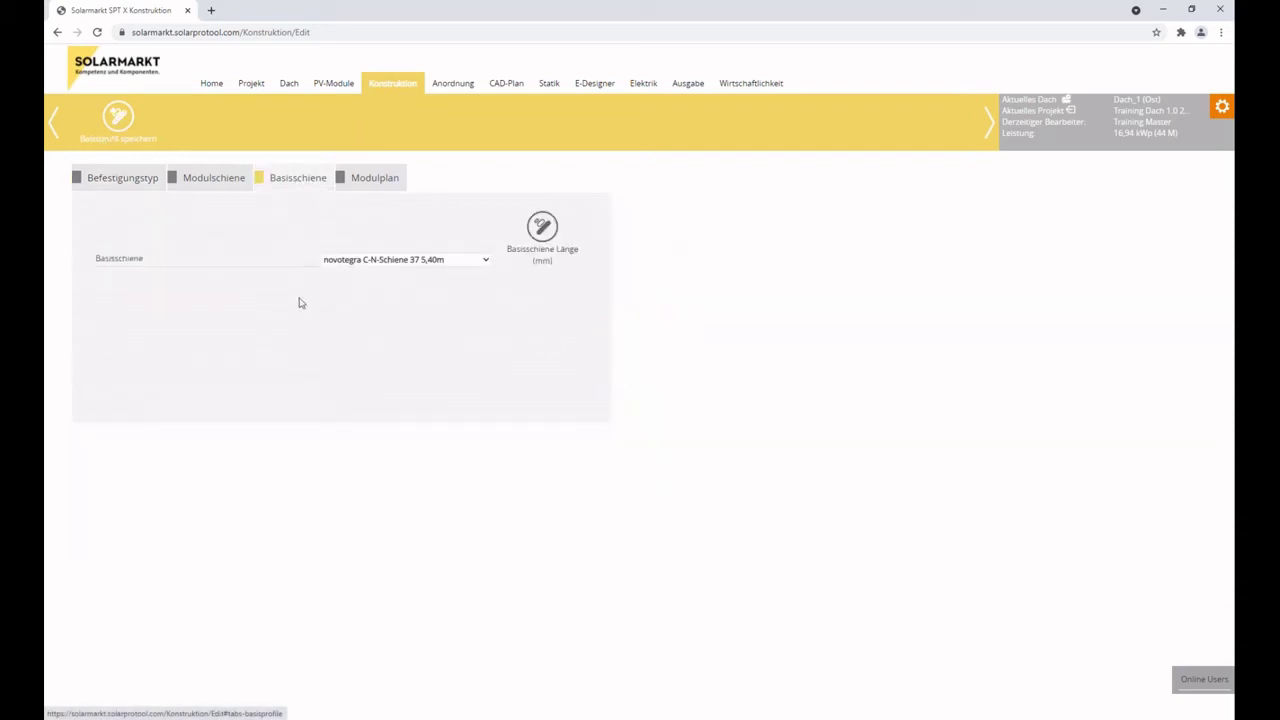
left_click(379, 262)
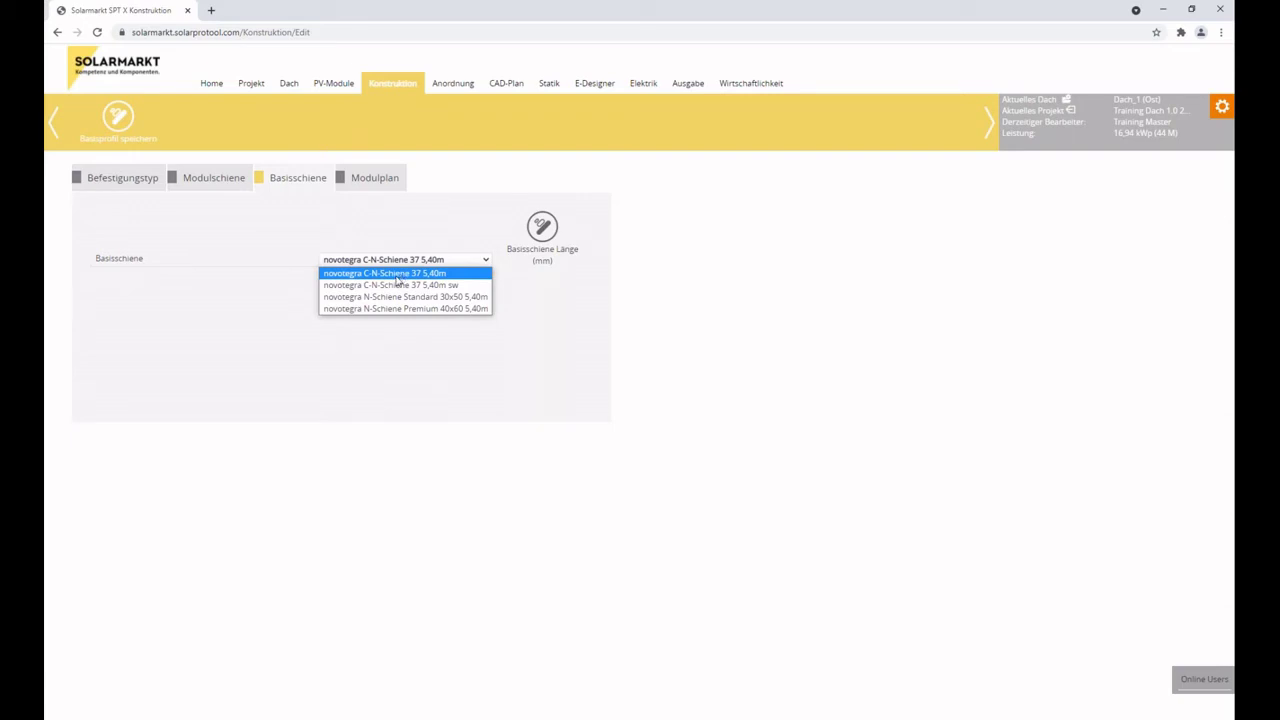
left_click(123, 188)
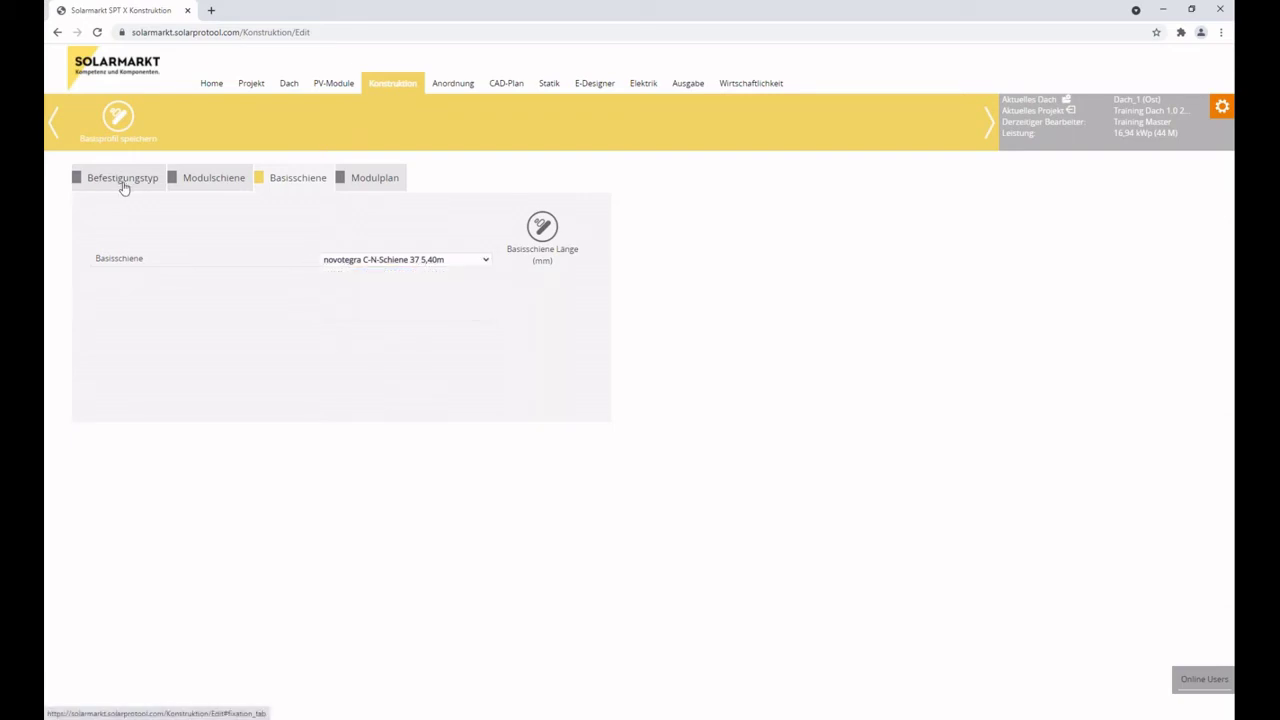
left_click(123, 186)
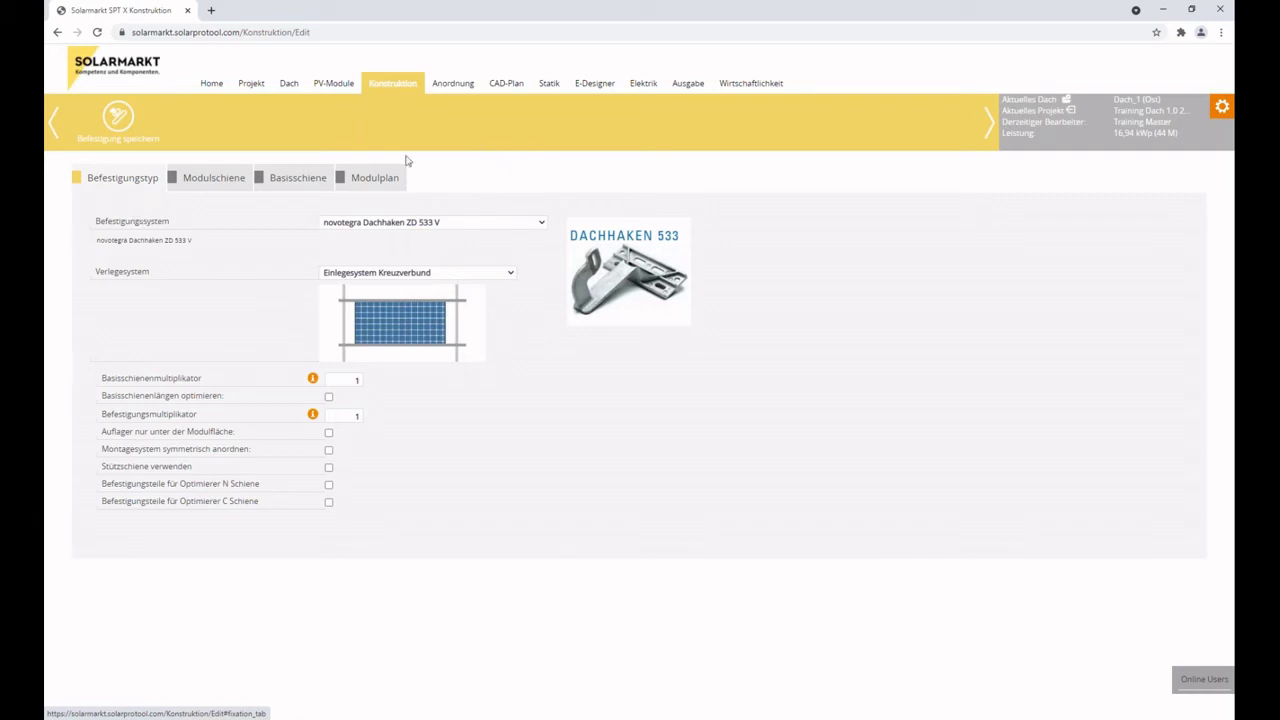
left_click(305, 183)
left_click(400, 262)
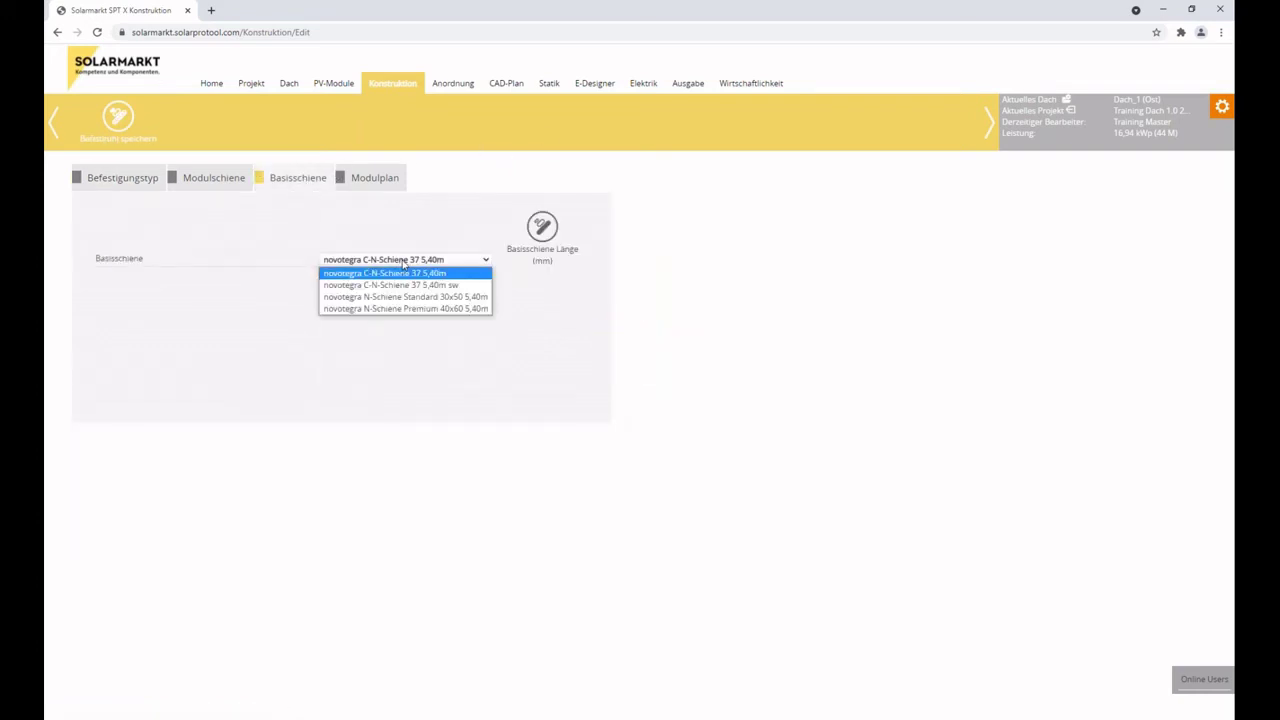
left_click(431, 264)
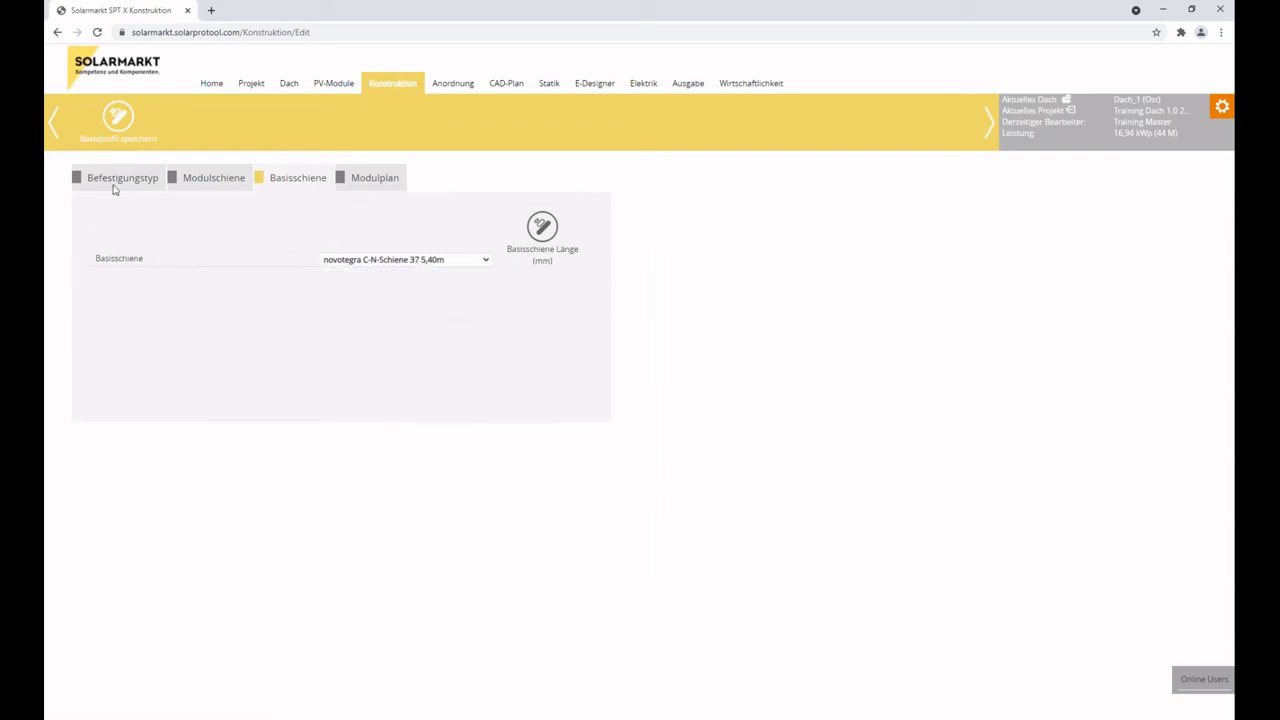
left_click(113, 184)
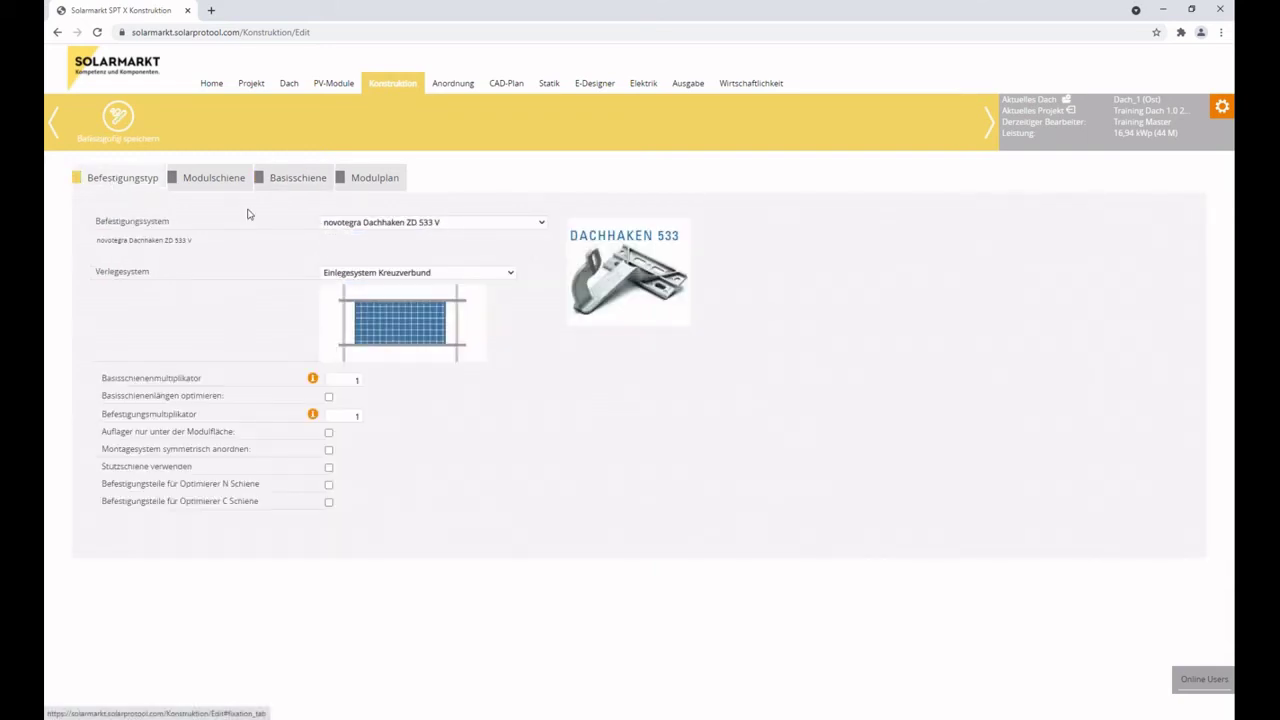
left_click(284, 180)
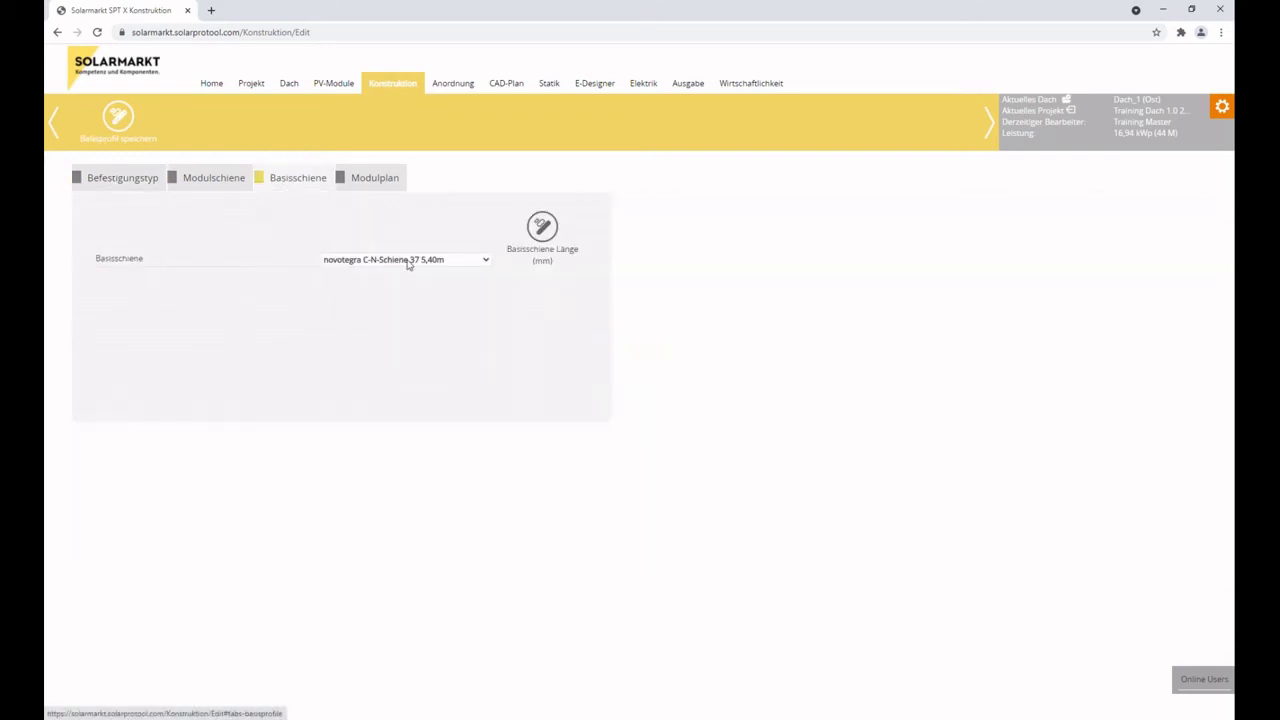
left_click(142, 180)
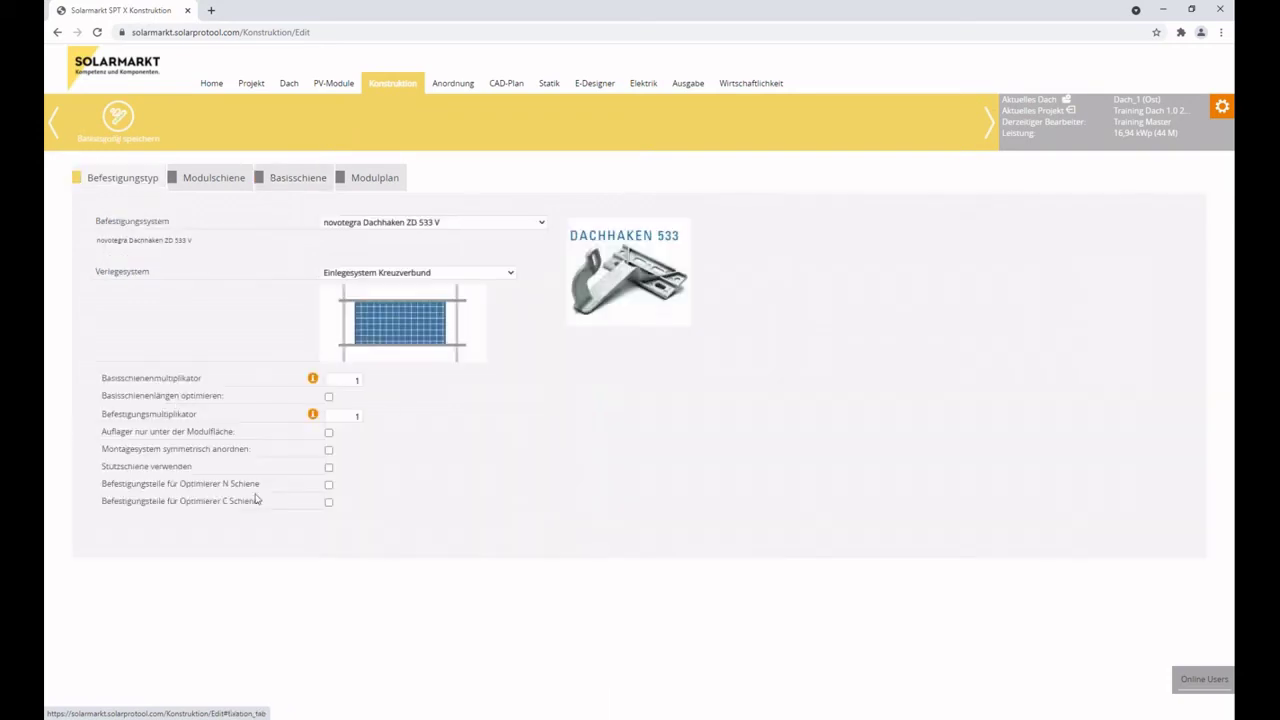
left_click(329, 484)
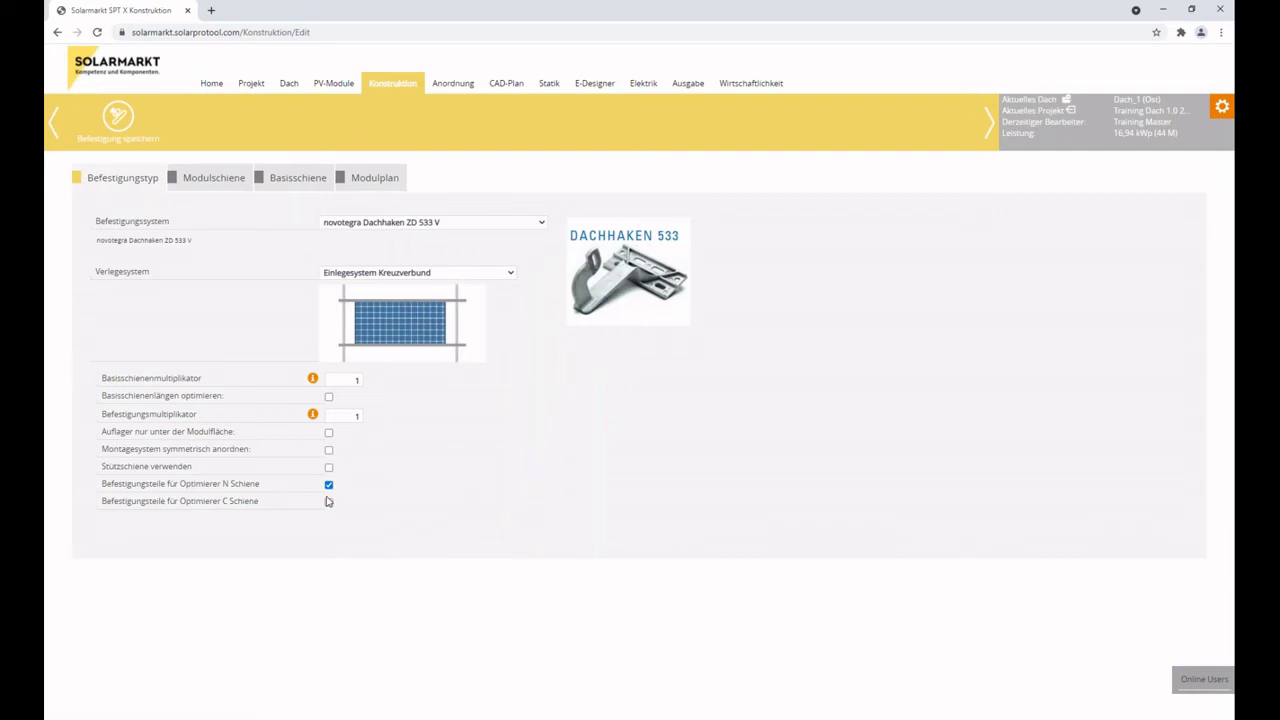
left_click(329, 487)
left_click(330, 505)
left_click(329, 504)
On the Modulschiene tab, keep novotegra Einlegeschiene 35 5,40m as the module rail.
left_click(216, 184)
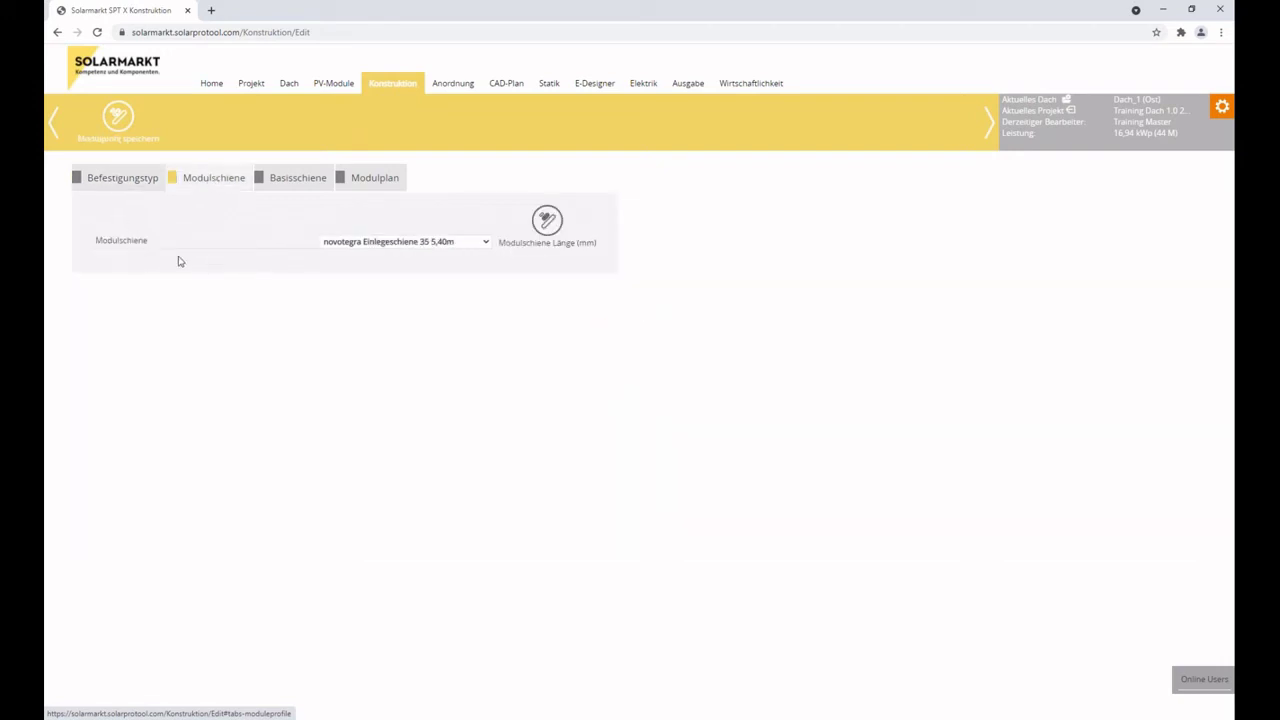
left_click(484, 242)
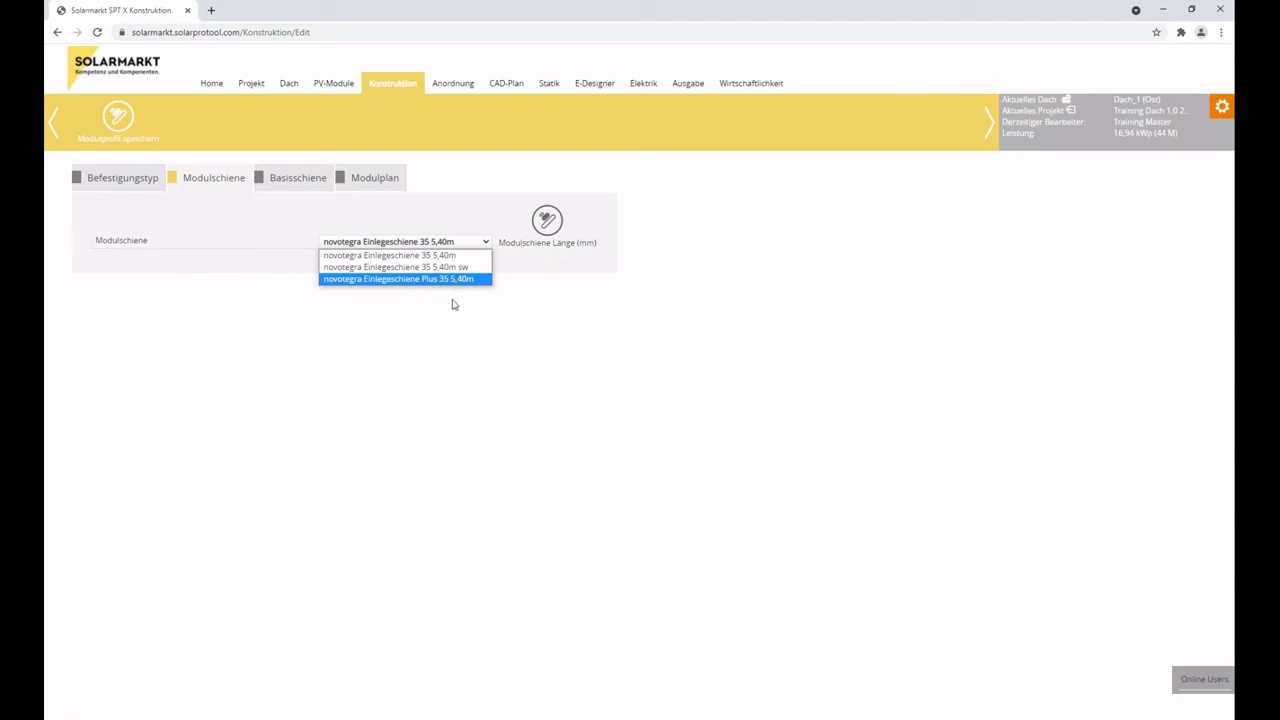
left_click(469, 255)
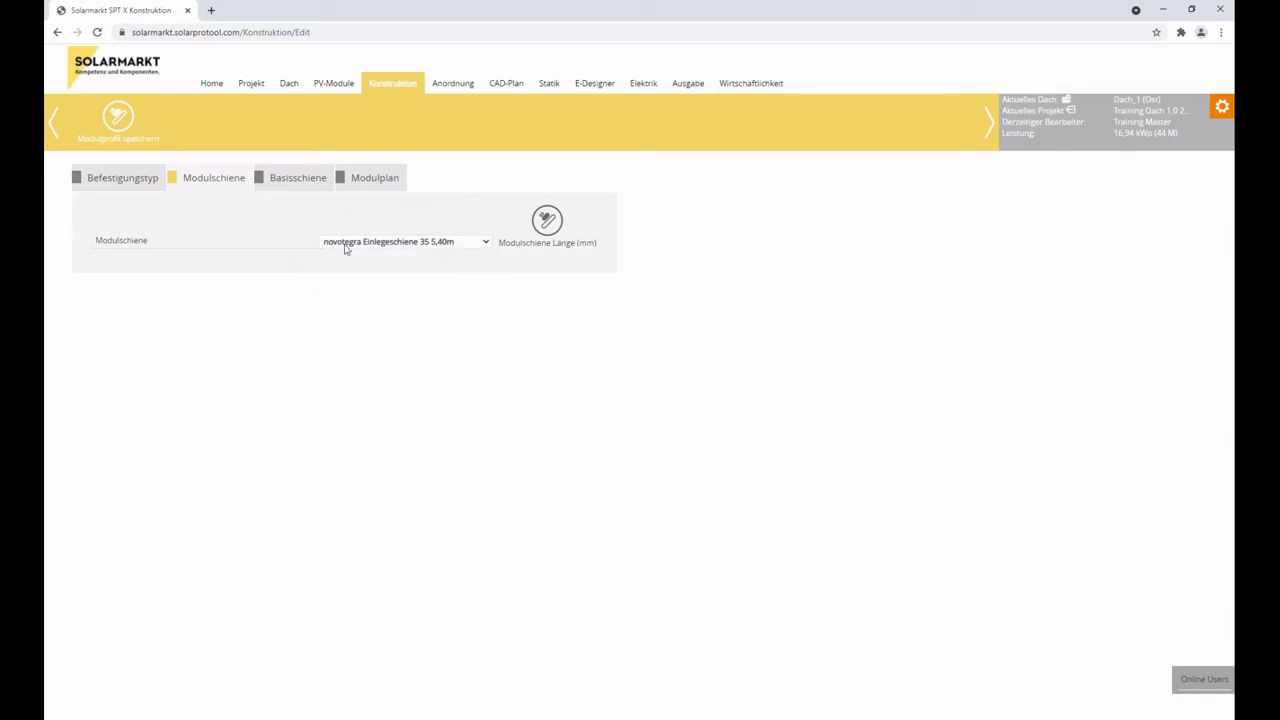
Check the module rail length, then view the Basisschiene length options showing 5400 mm selected.
left_click(552, 225)
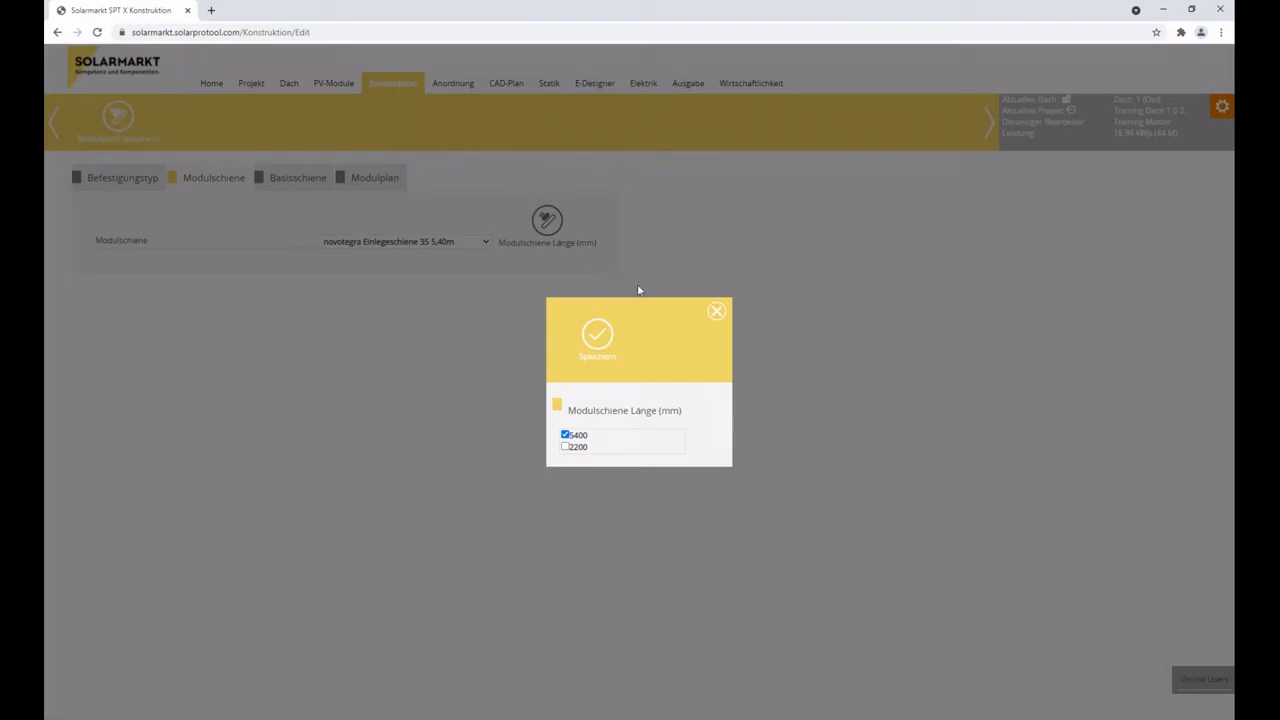
left_click_drag(656, 309, 721, 160)
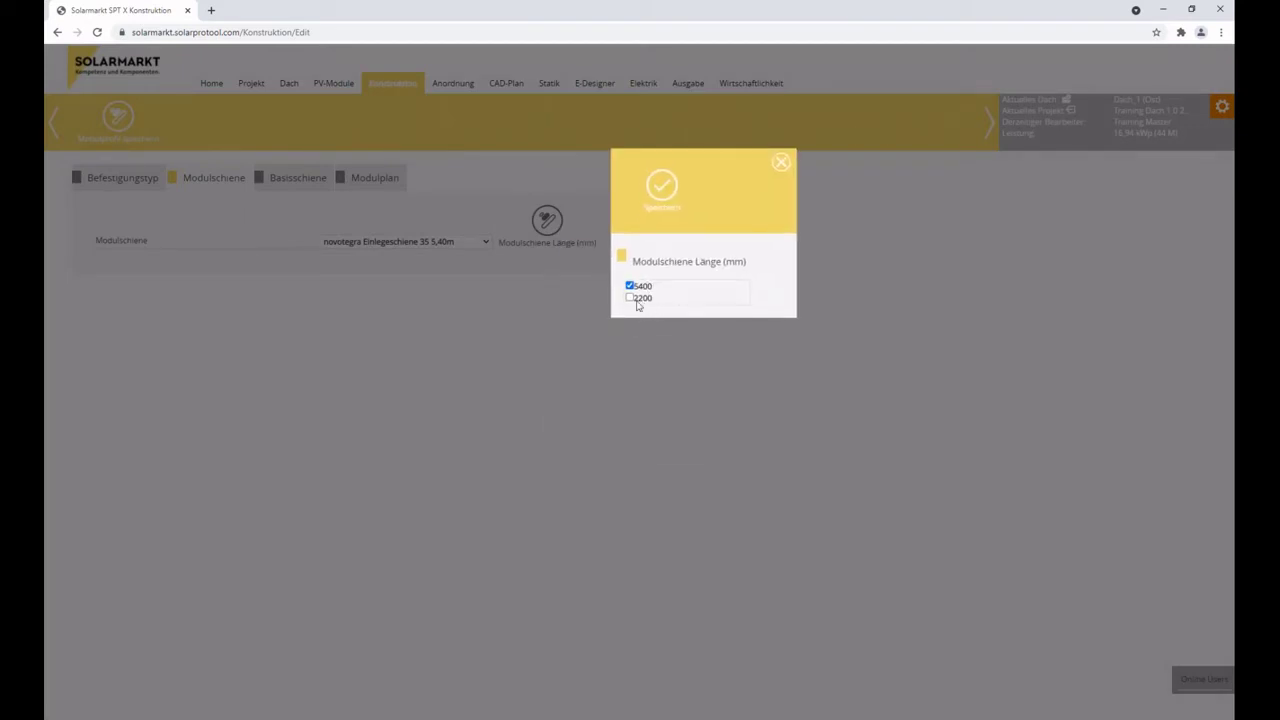
left_click(781, 166)
left_click(289, 177)
left_click(541, 226)
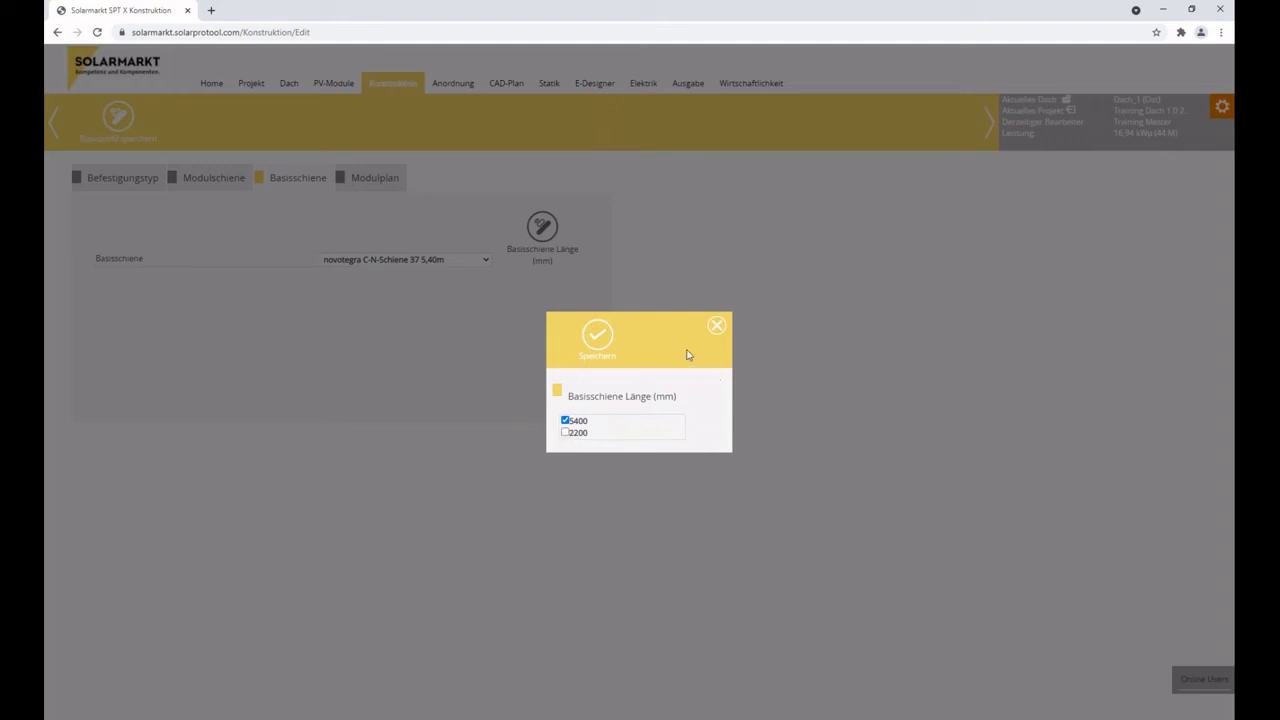
Close the rail-length dialog, open the Modulplan settings and keep automatic coverage on Vollbelegung.
left_click(717, 328)
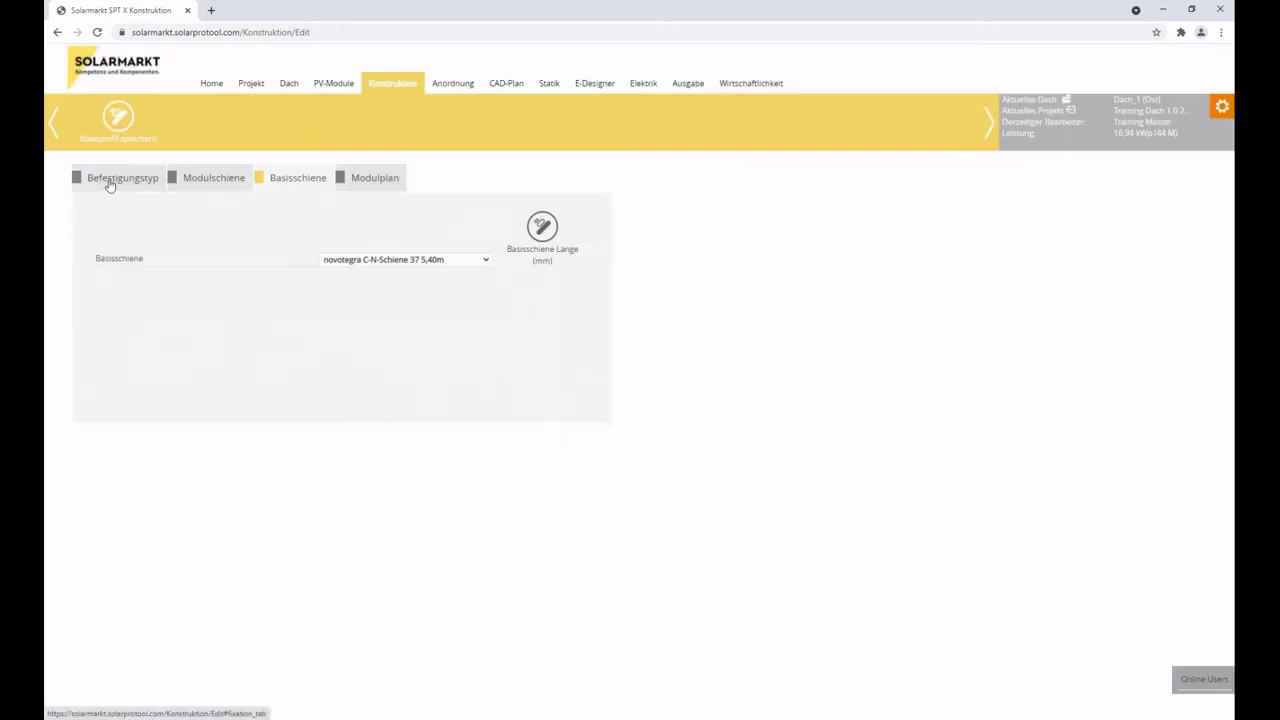
left_click(110, 182)
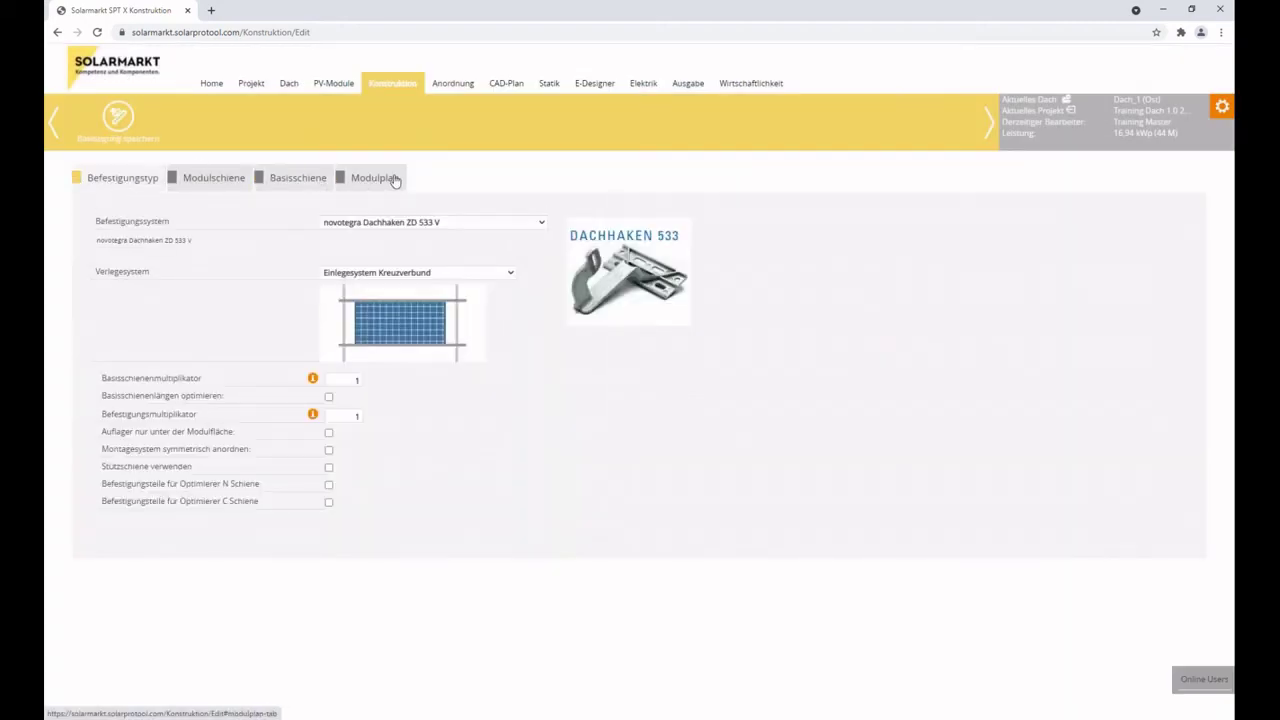
left_click(395, 180)
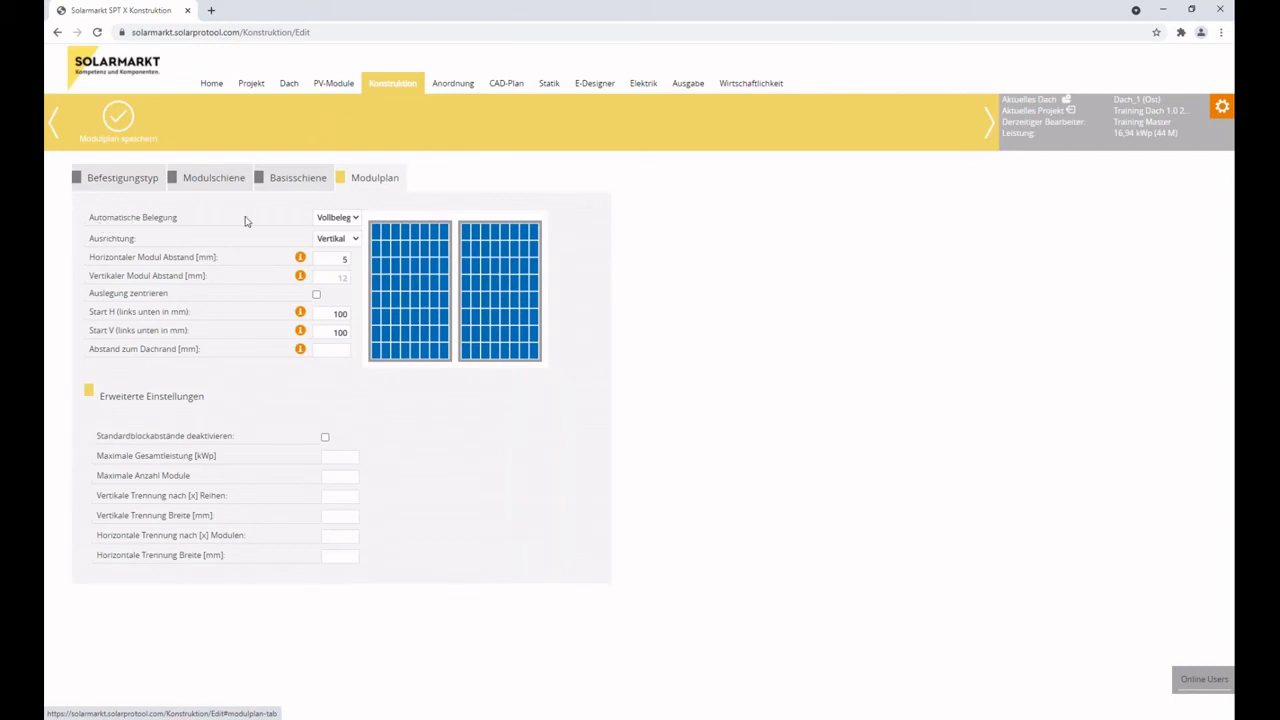
left_click(348, 220)
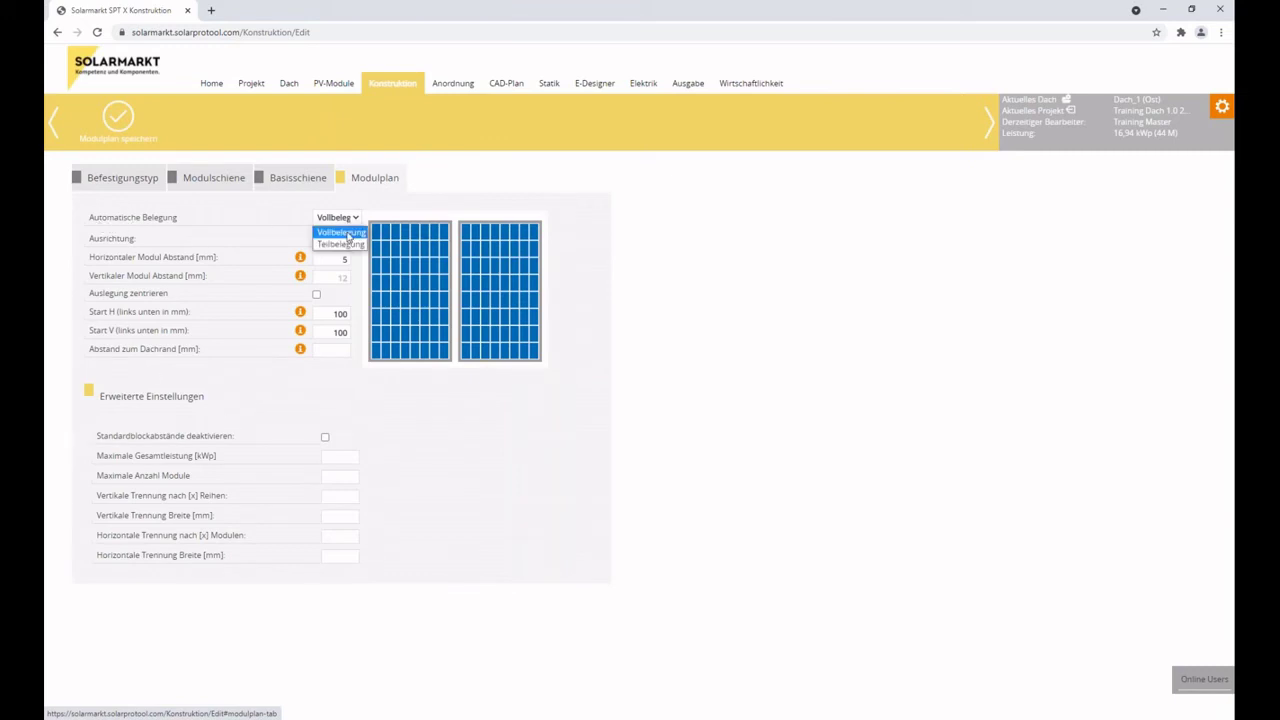
left_click(341, 244)
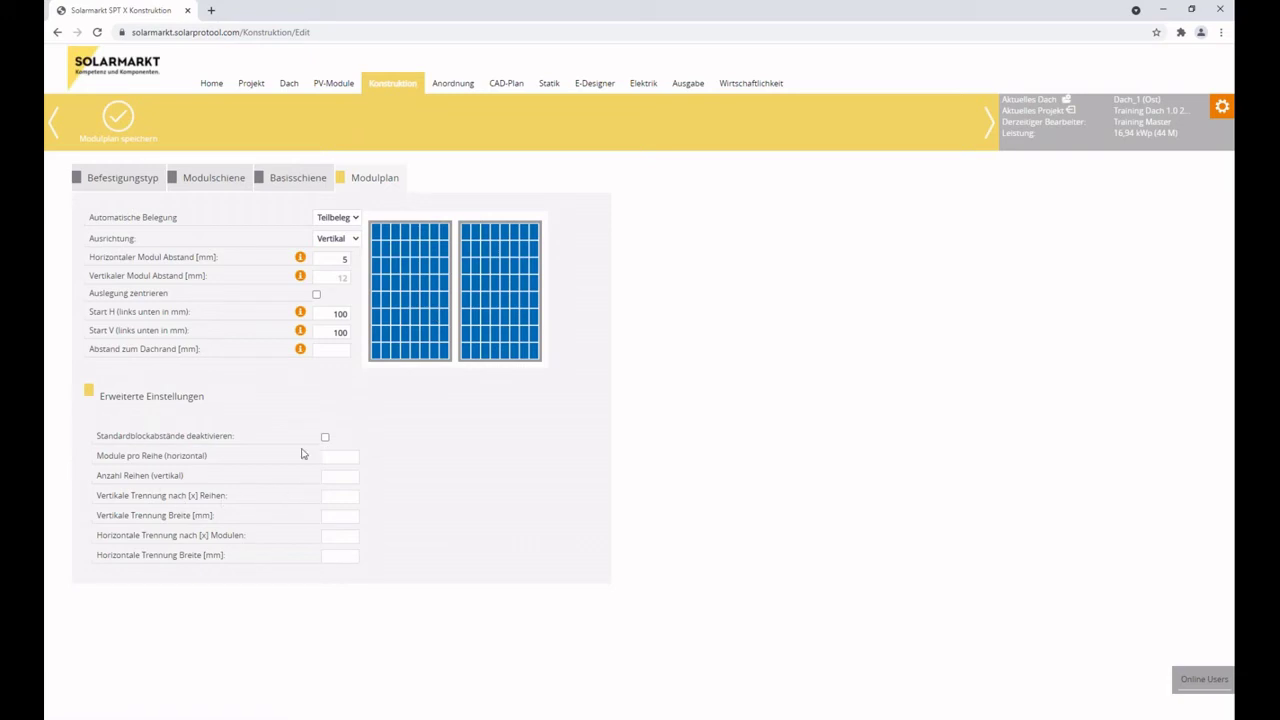
left_click(347, 219)
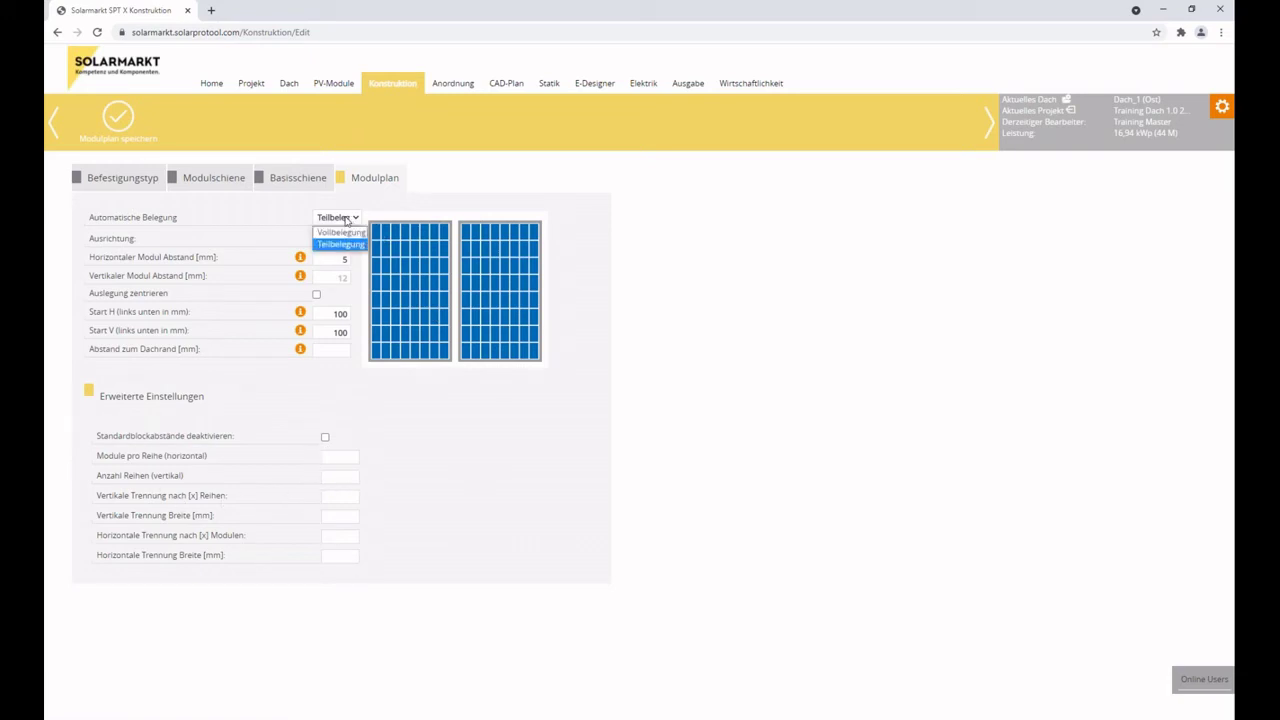
left_click(350, 232)
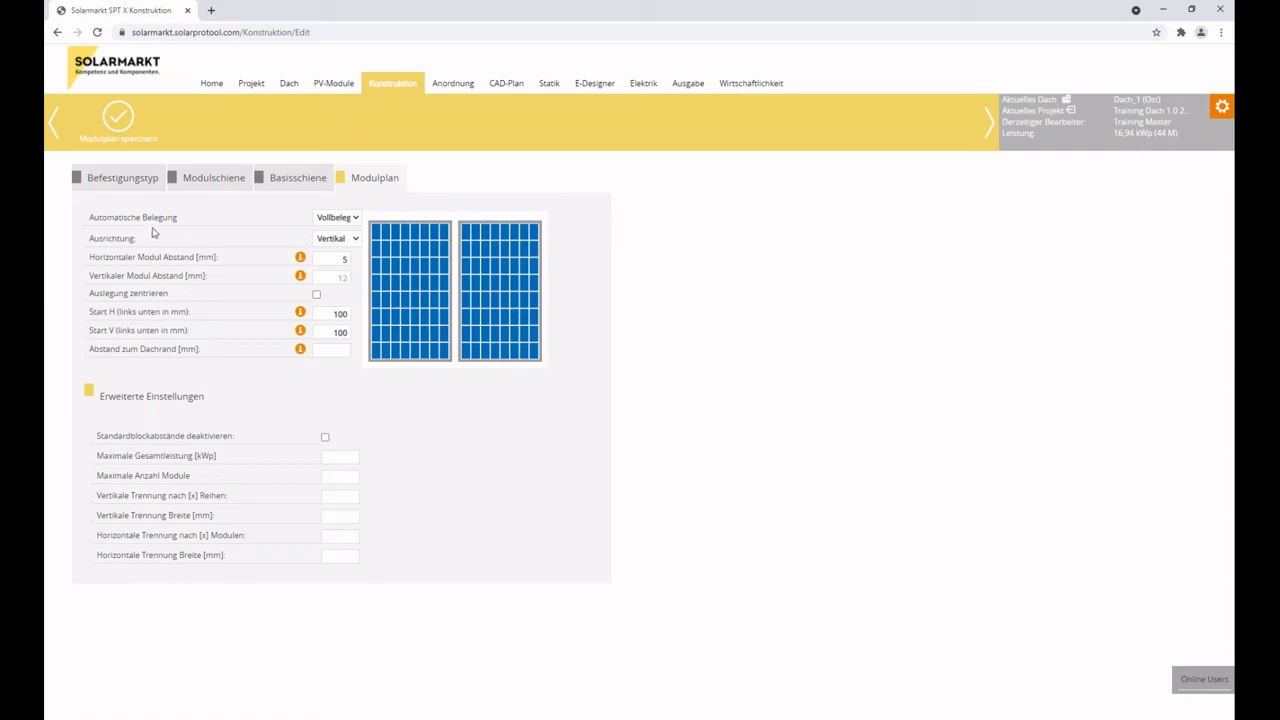
Set the module orientation to Horizontal after briefly trying Vertikal.
left_click(336, 242)
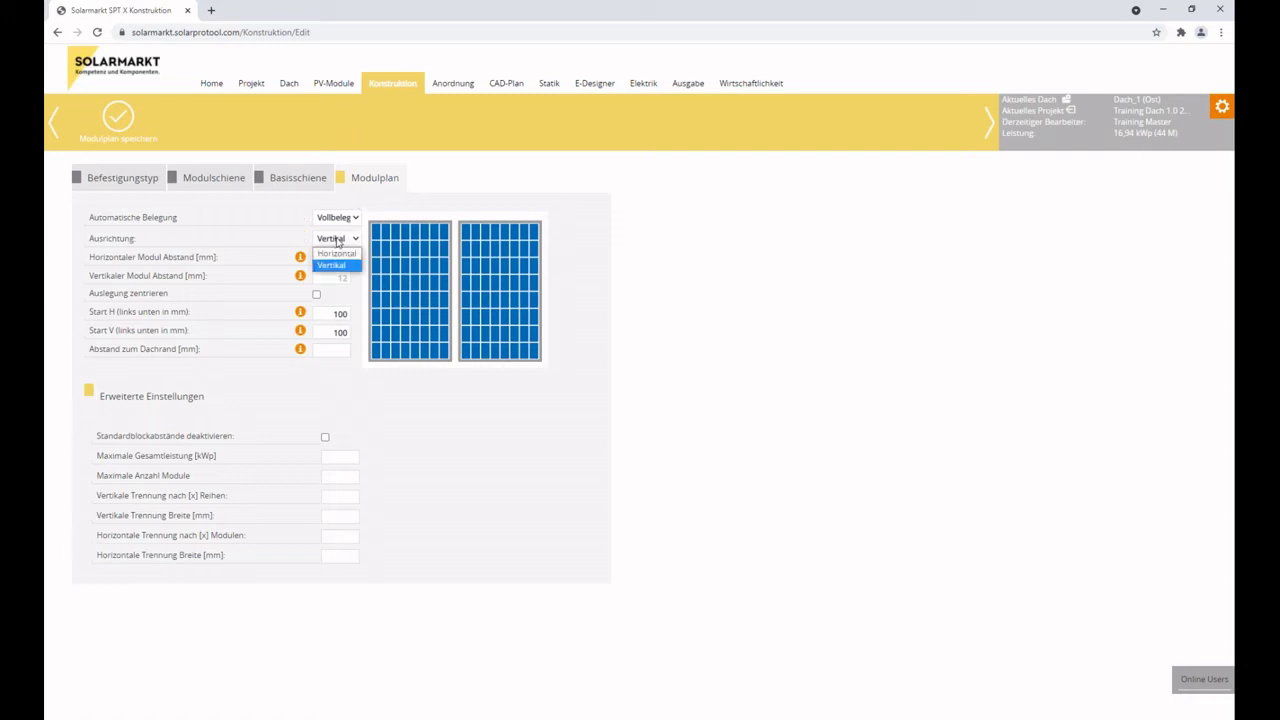
left_click(337, 253)
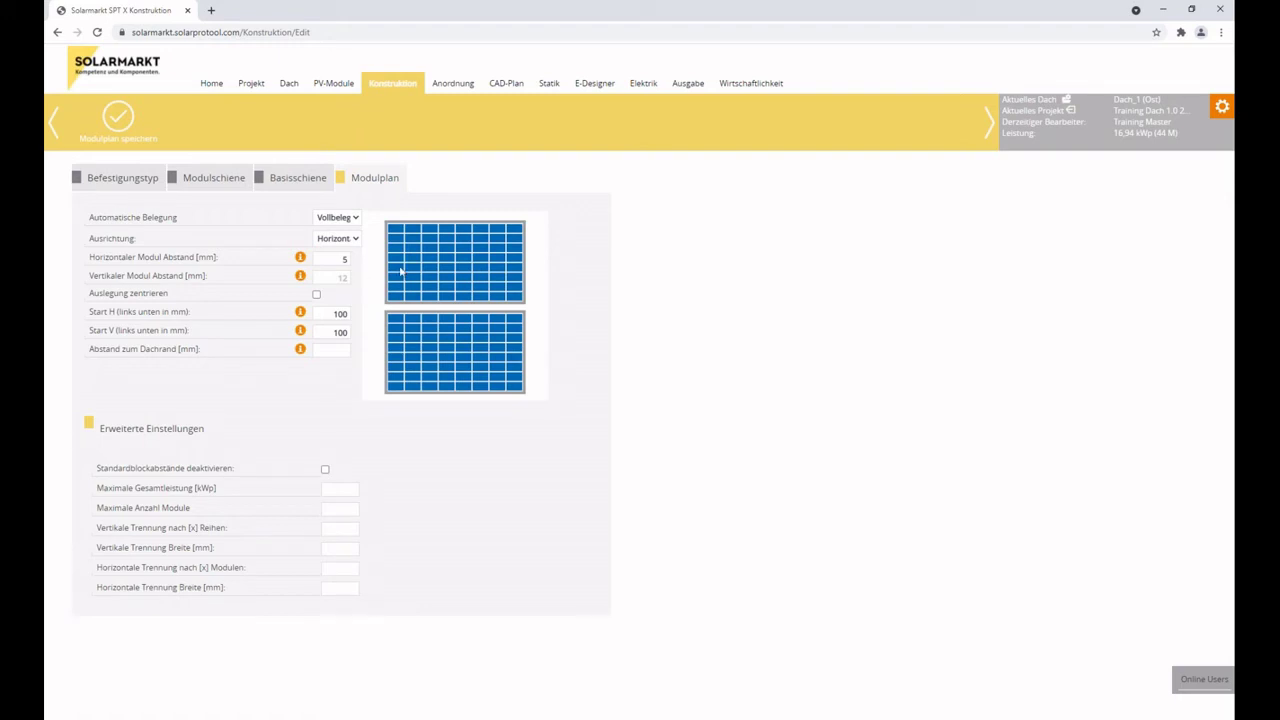
left_click(348, 240)
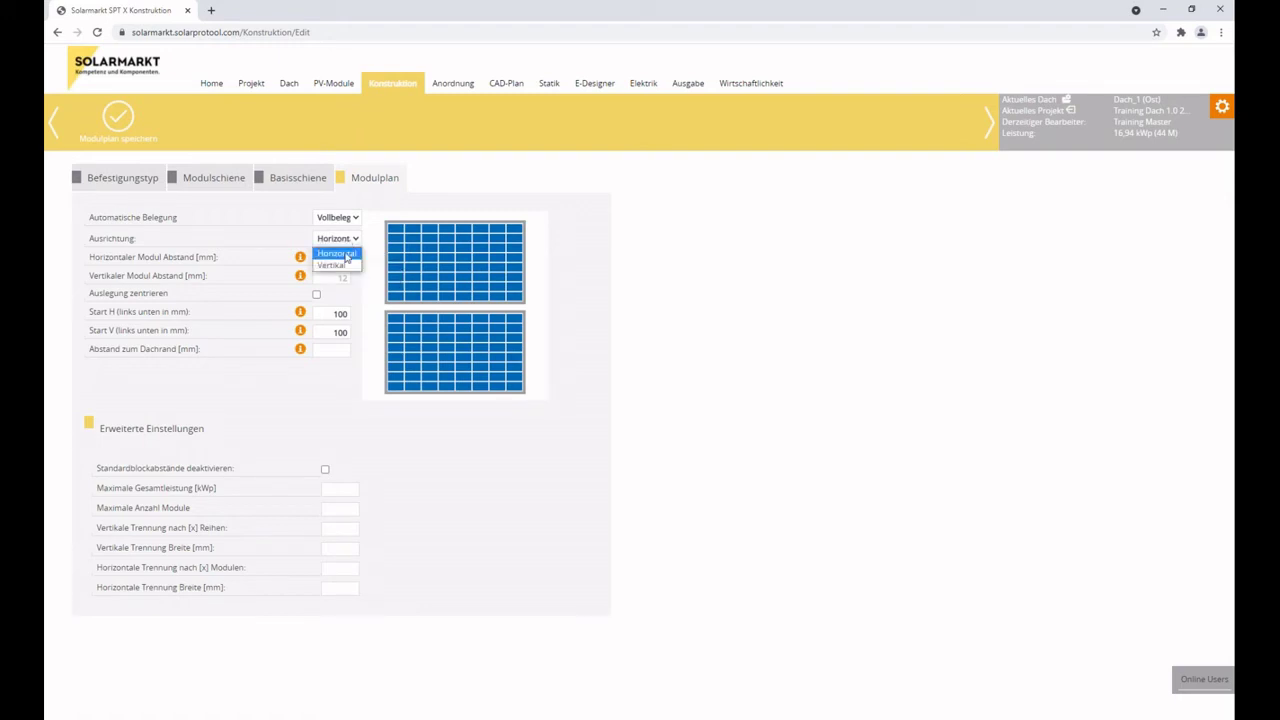
left_click(340, 265)
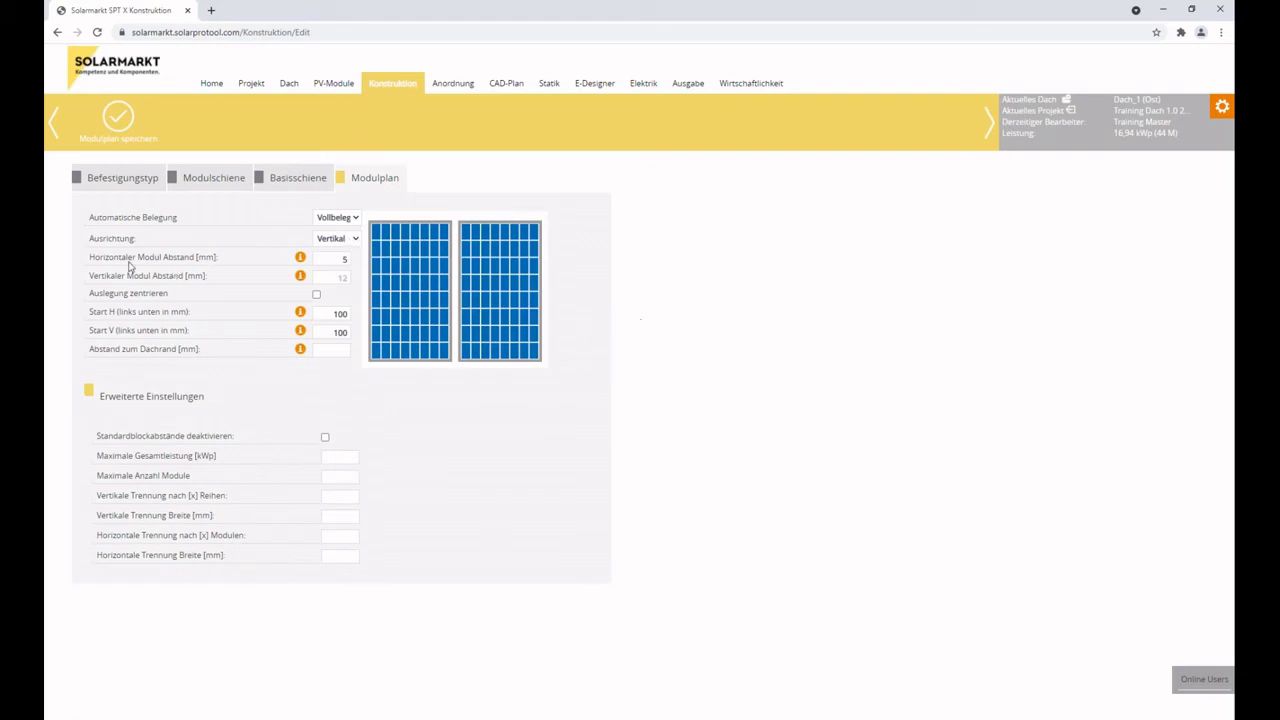
left_click(348, 240)
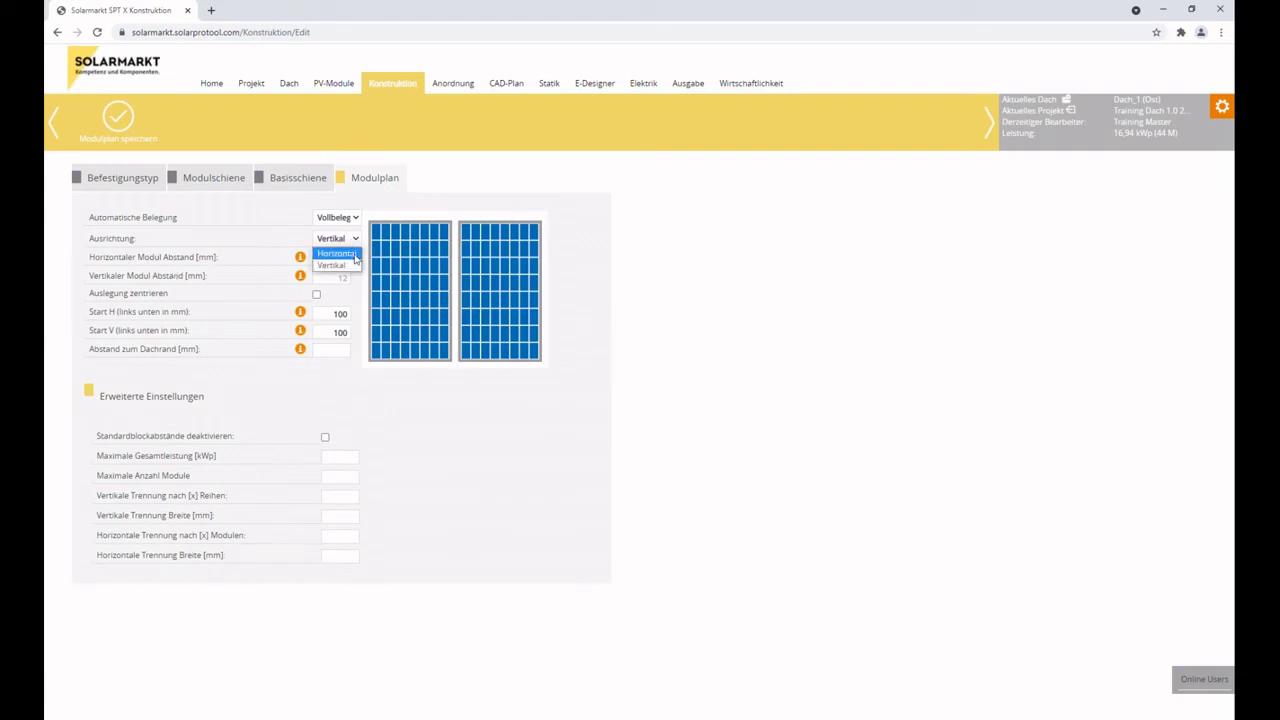
left_click(345, 253)
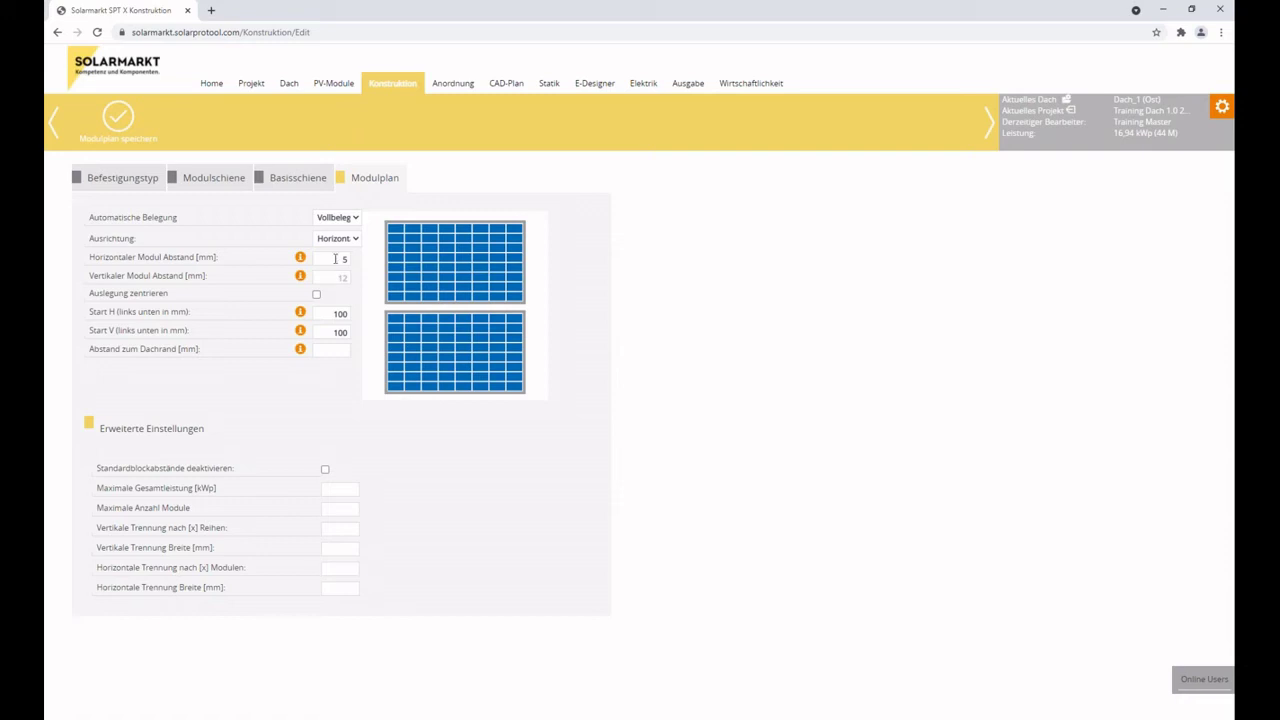
double_click(336, 258)
left_click(325, 313)
left_click(327, 335)
mouse_move(301, 352)
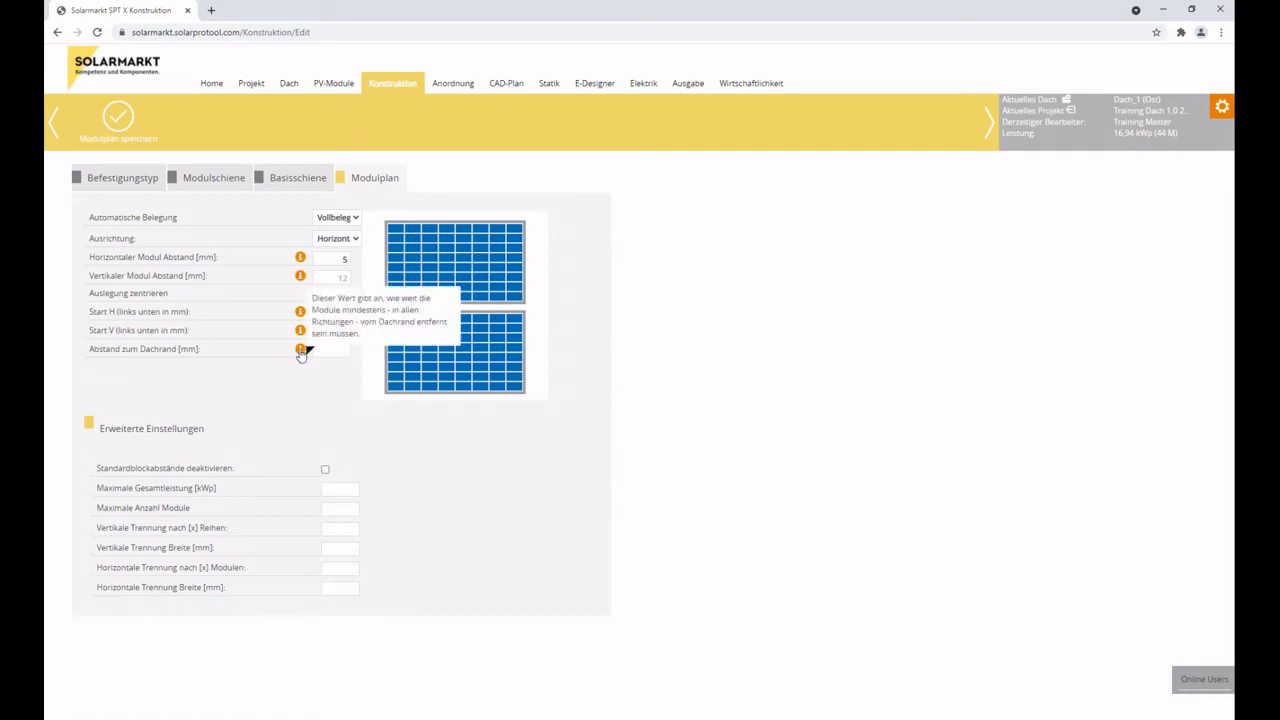
key("Tab")
type("500")
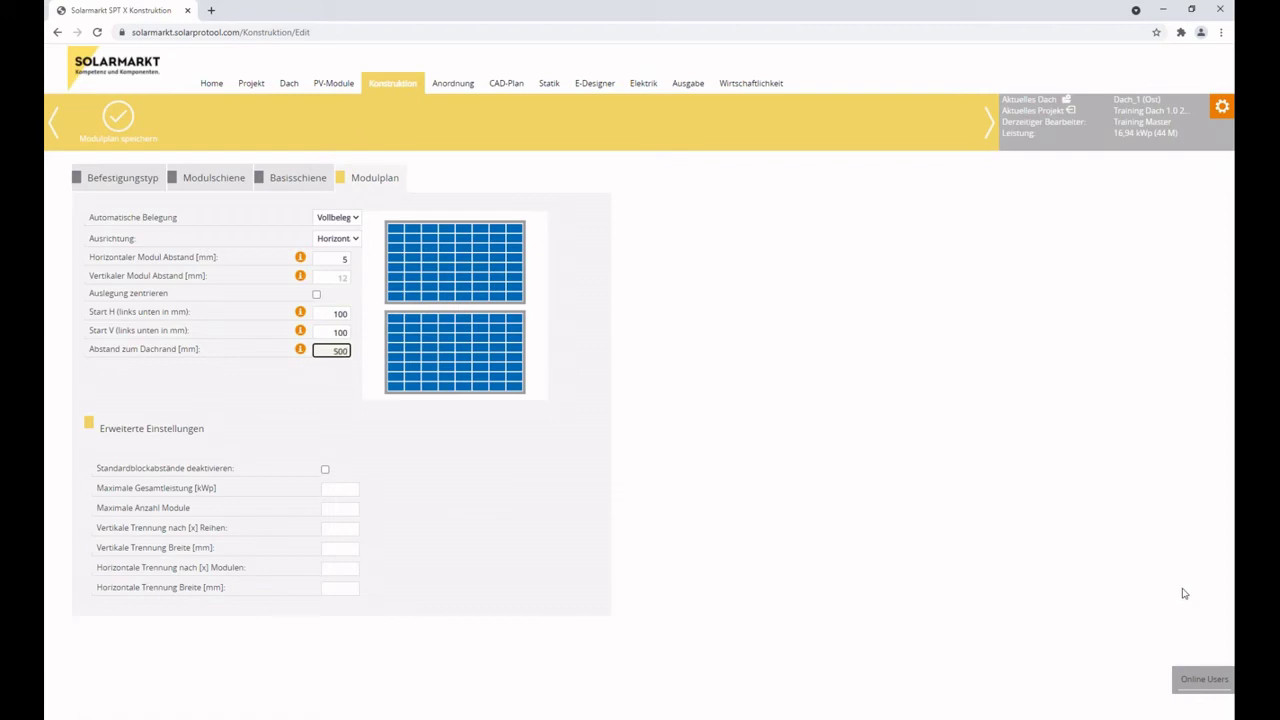
key("BackSpace")
key("BackSpace")
key("BackSpace")
Save the construction settings for Alle Dächer and switch to the roof's Anordnung view.
left_click(113, 180)
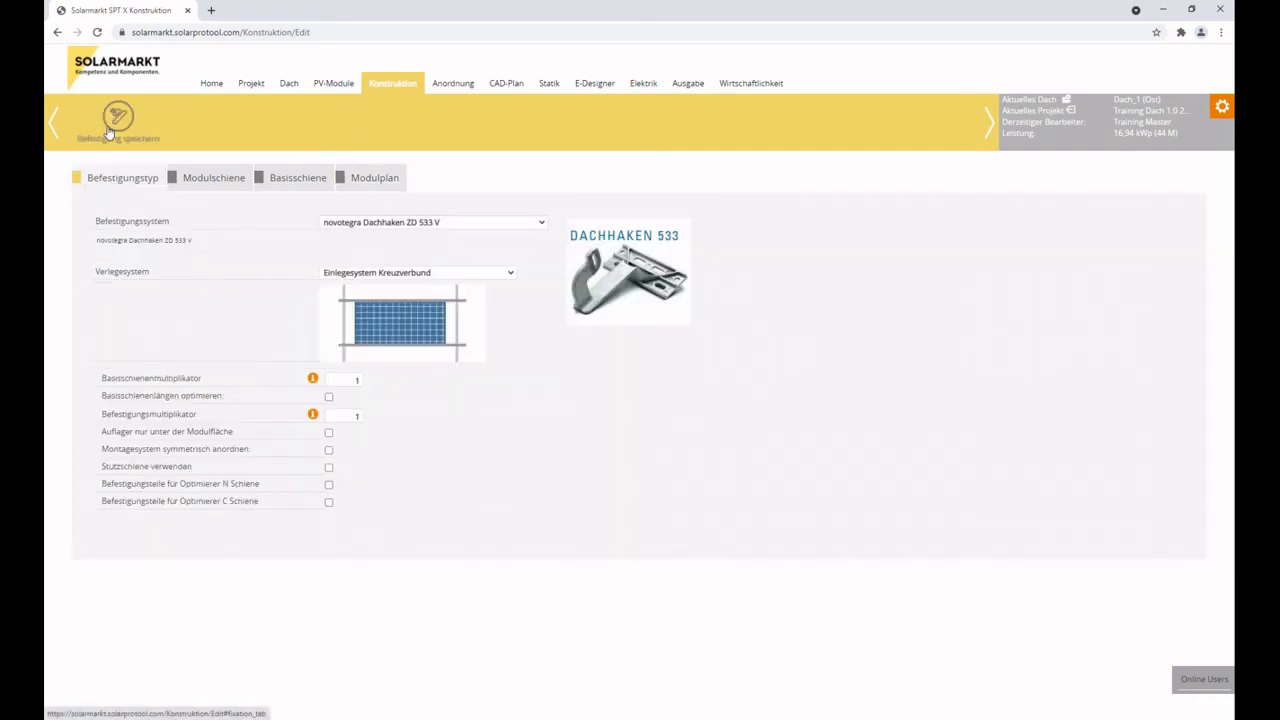
left_click(117, 118)
left_click(724, 405)
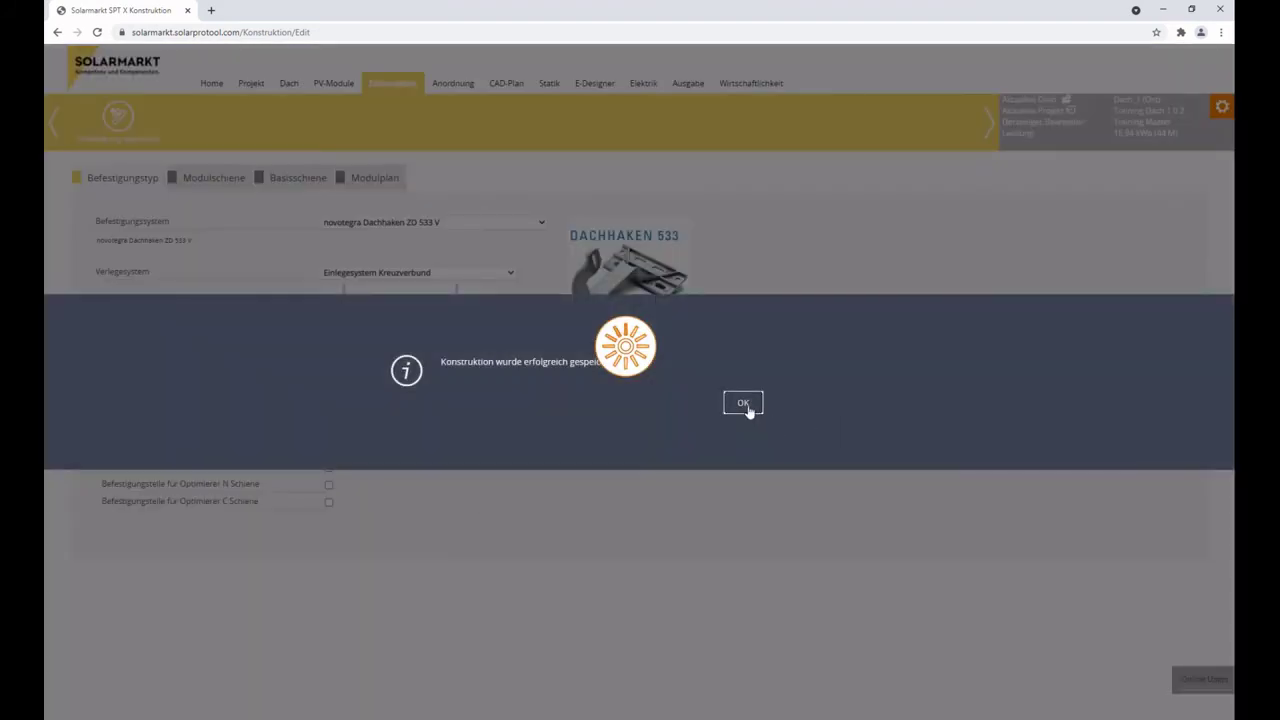
left_click(743, 404)
left_click(436, 85)
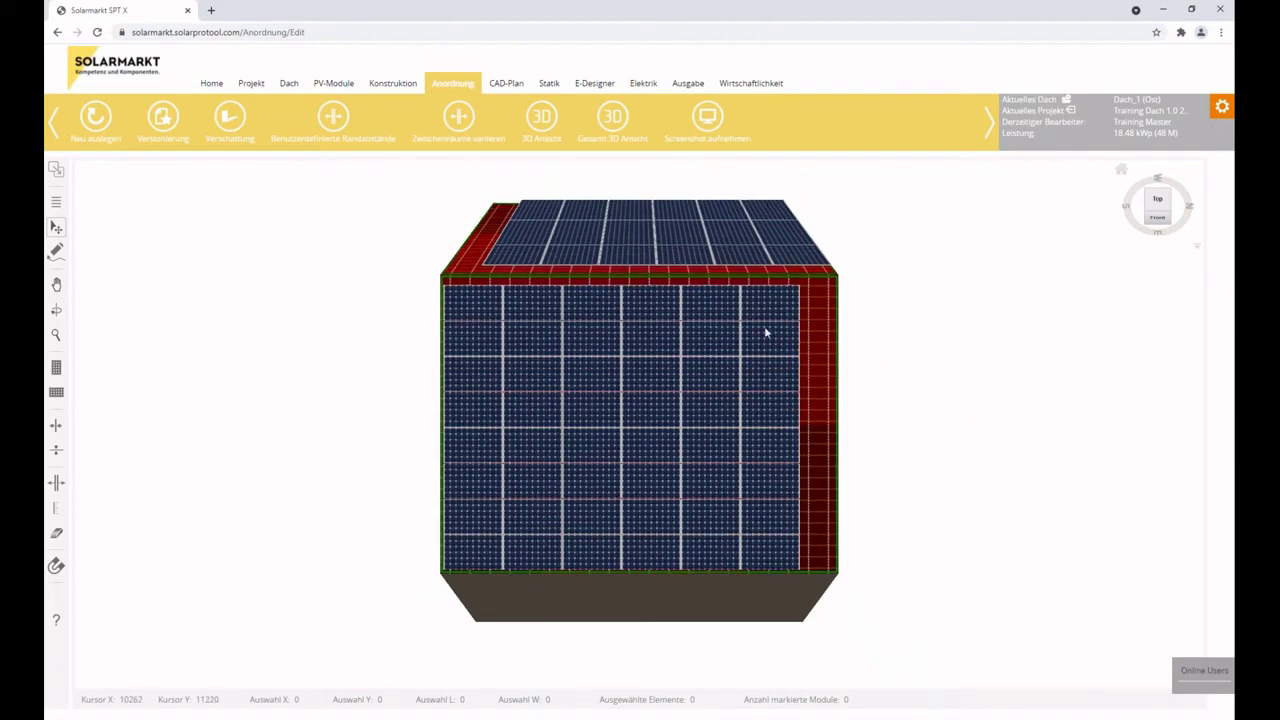
scroll(738, 437, "up", 3)
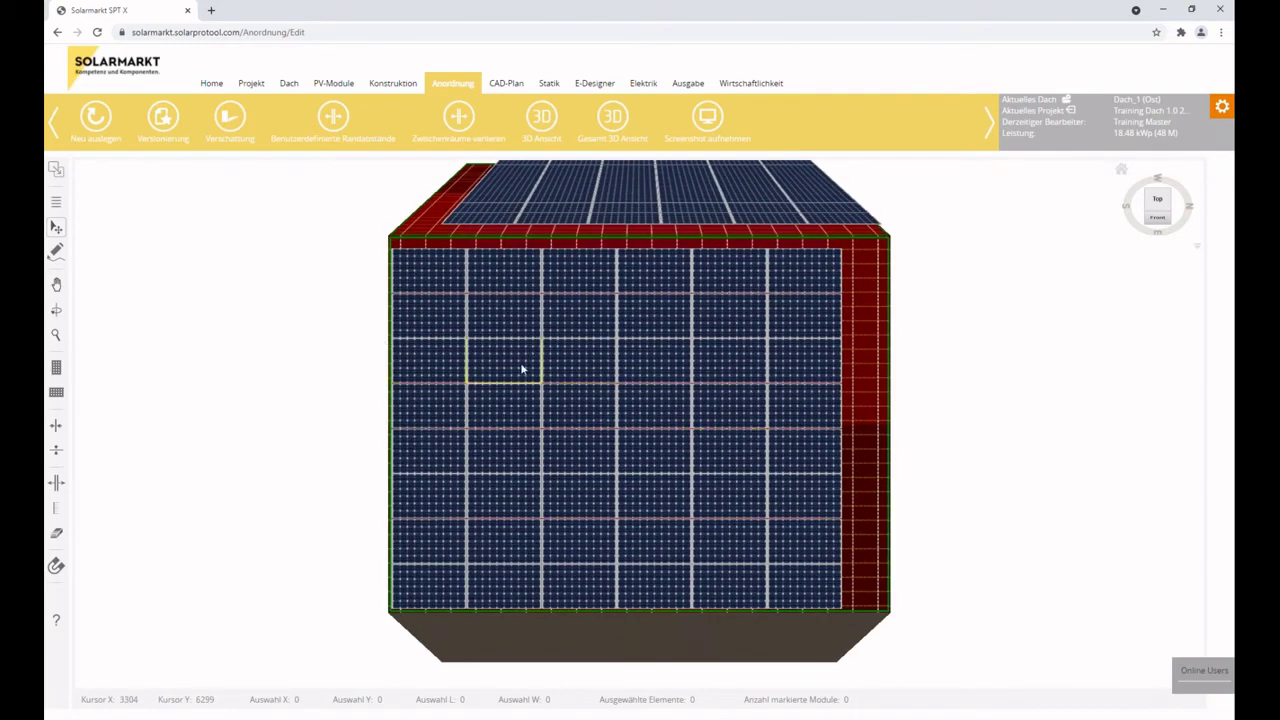
left_click_drag(526, 380, 437, 340)
left_click_drag(748, 490, 338, 592)
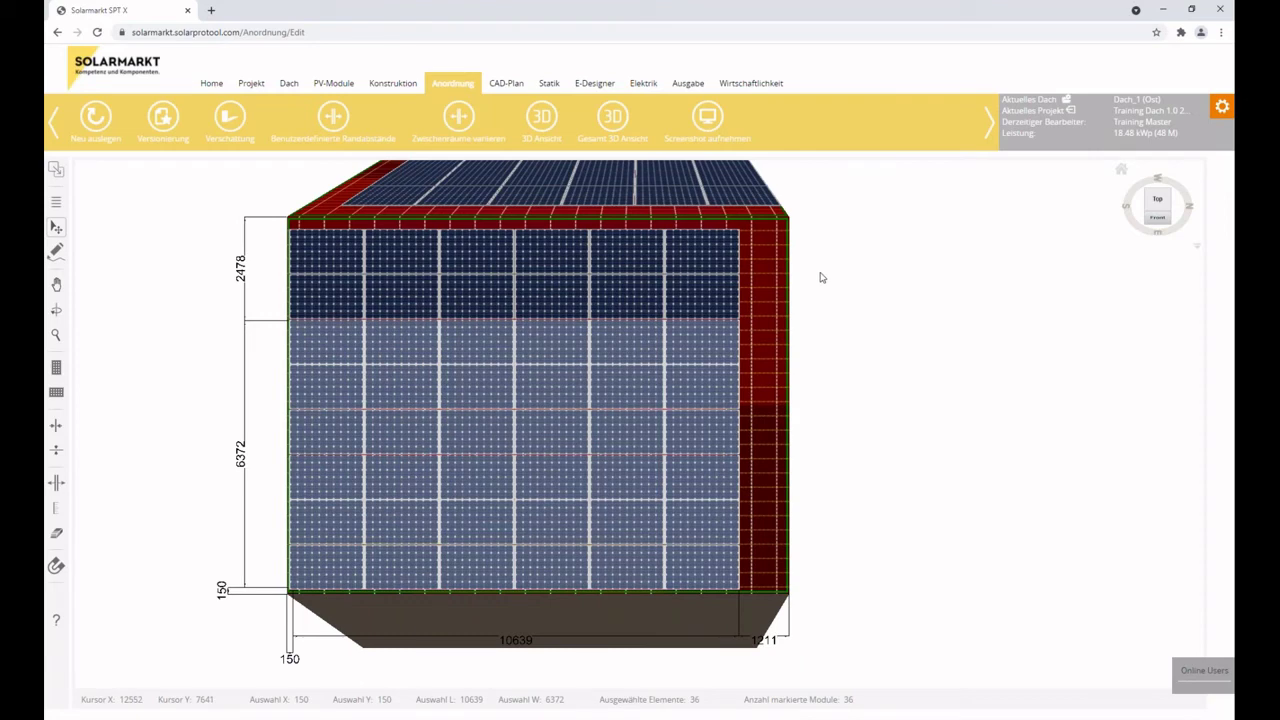
left_click(820, 277)
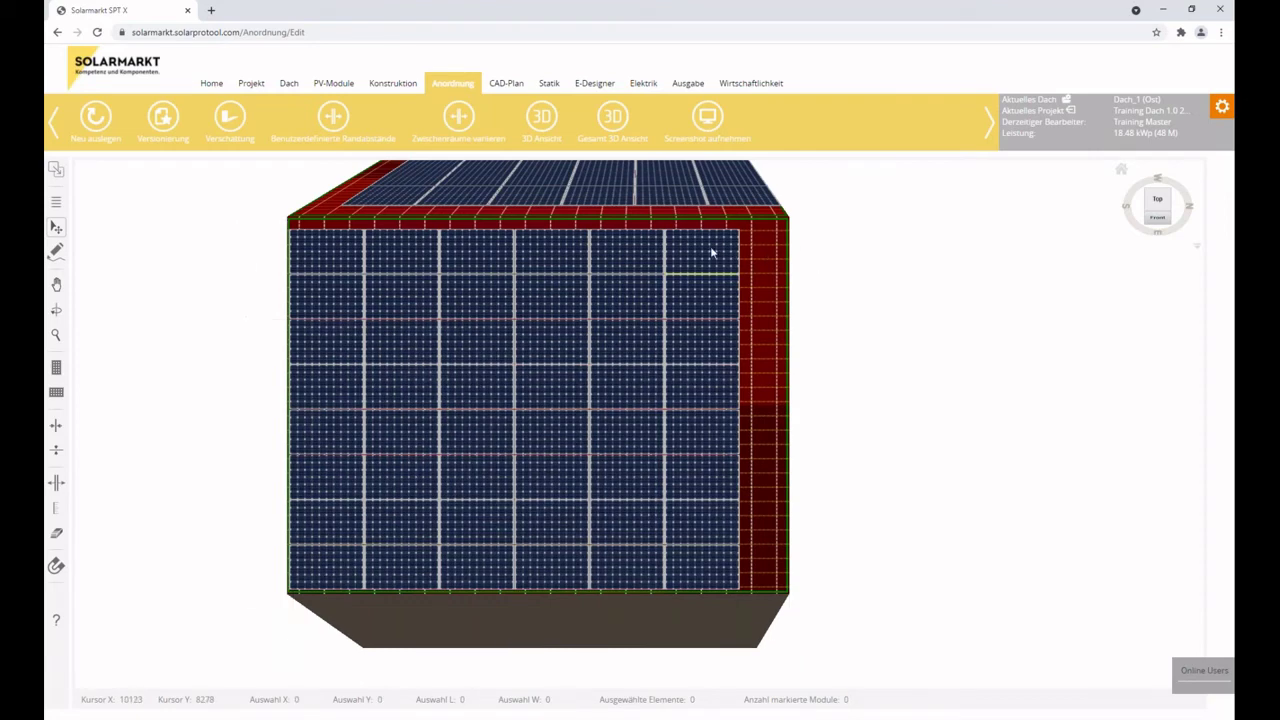
left_click(712, 253)
left_click(630, 258)
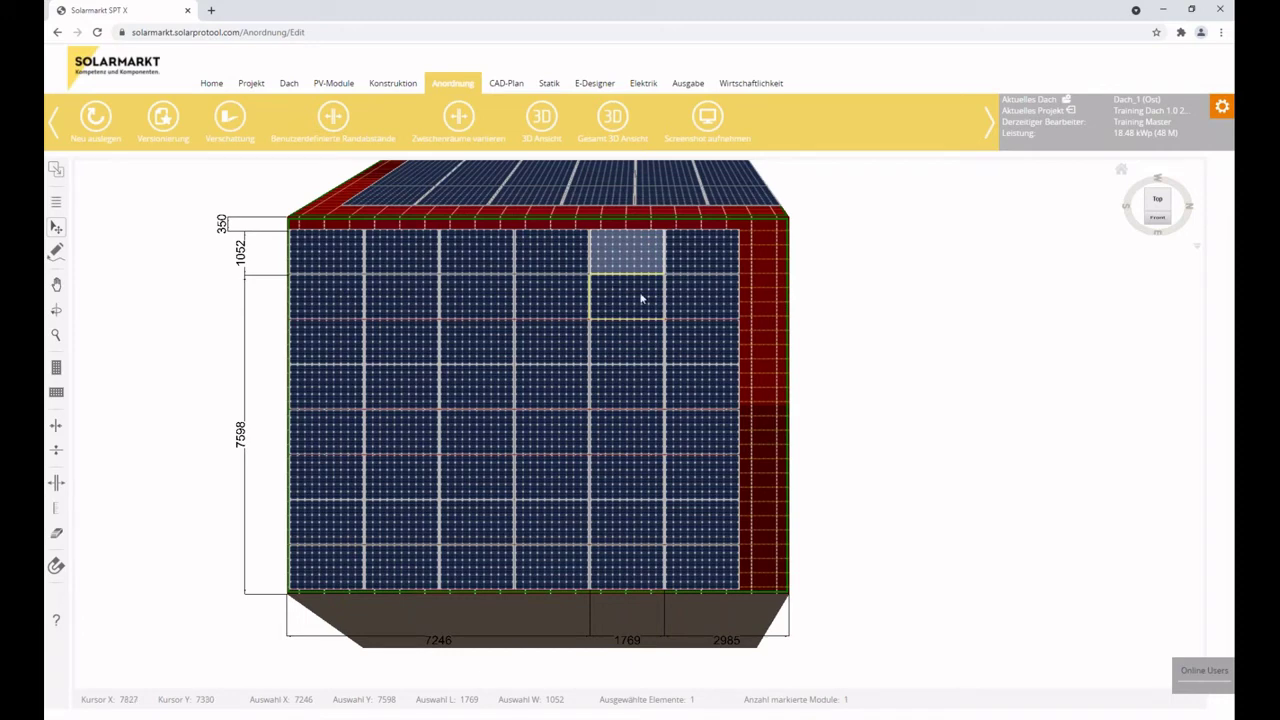
left_click(690, 252, "ctrl")
left_click(705, 316, "ctrl")
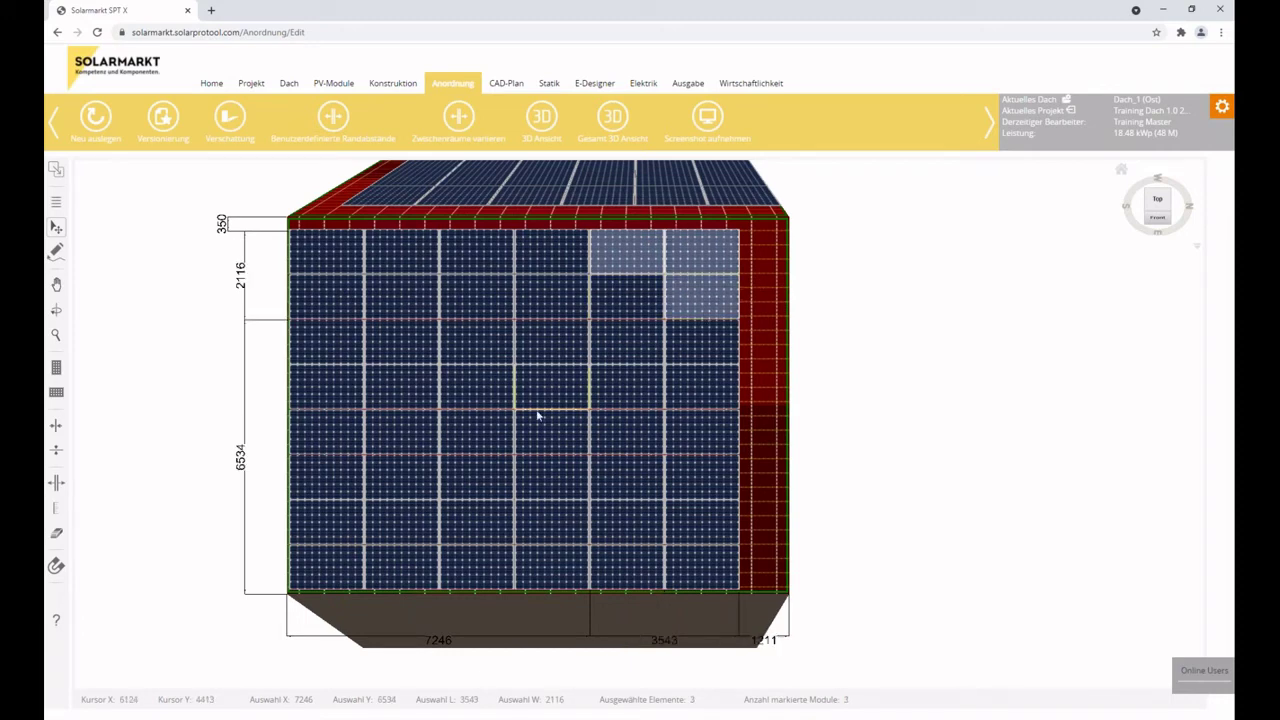
left_click(552, 432, "ctrl")
left_click(477, 298, "ctrl")
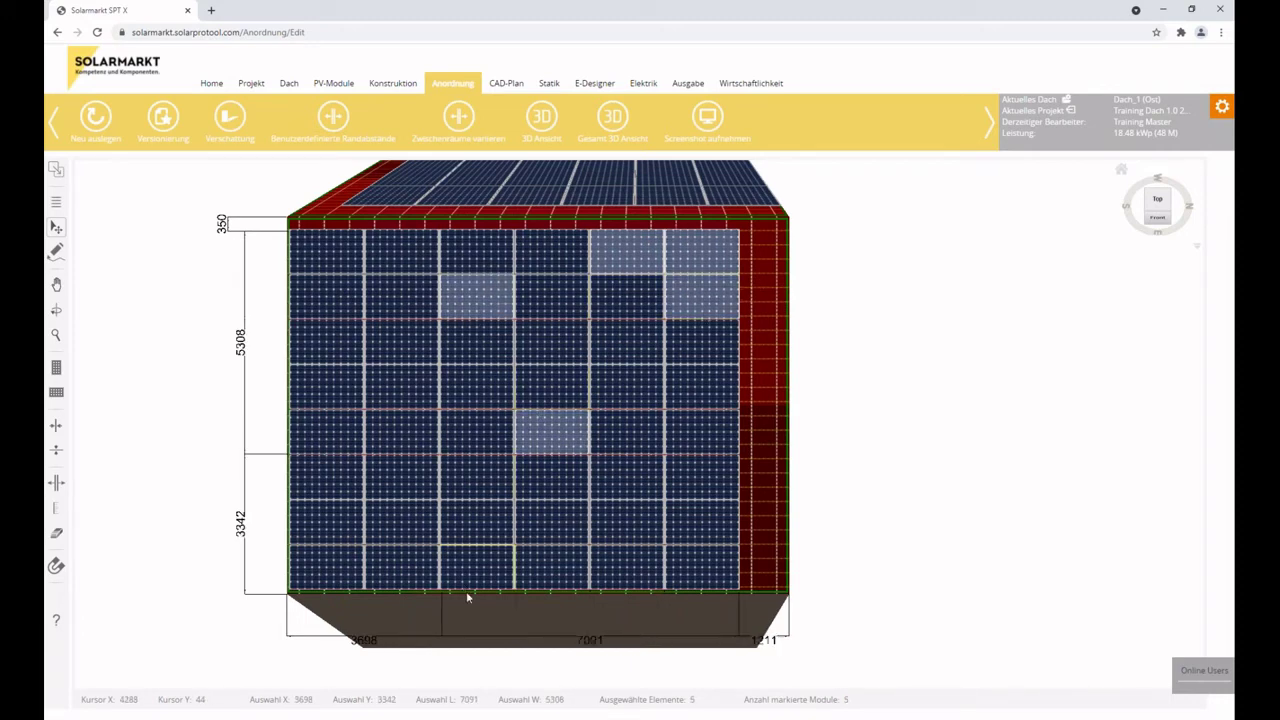
left_click(793, 366)
left_click(312, 253)
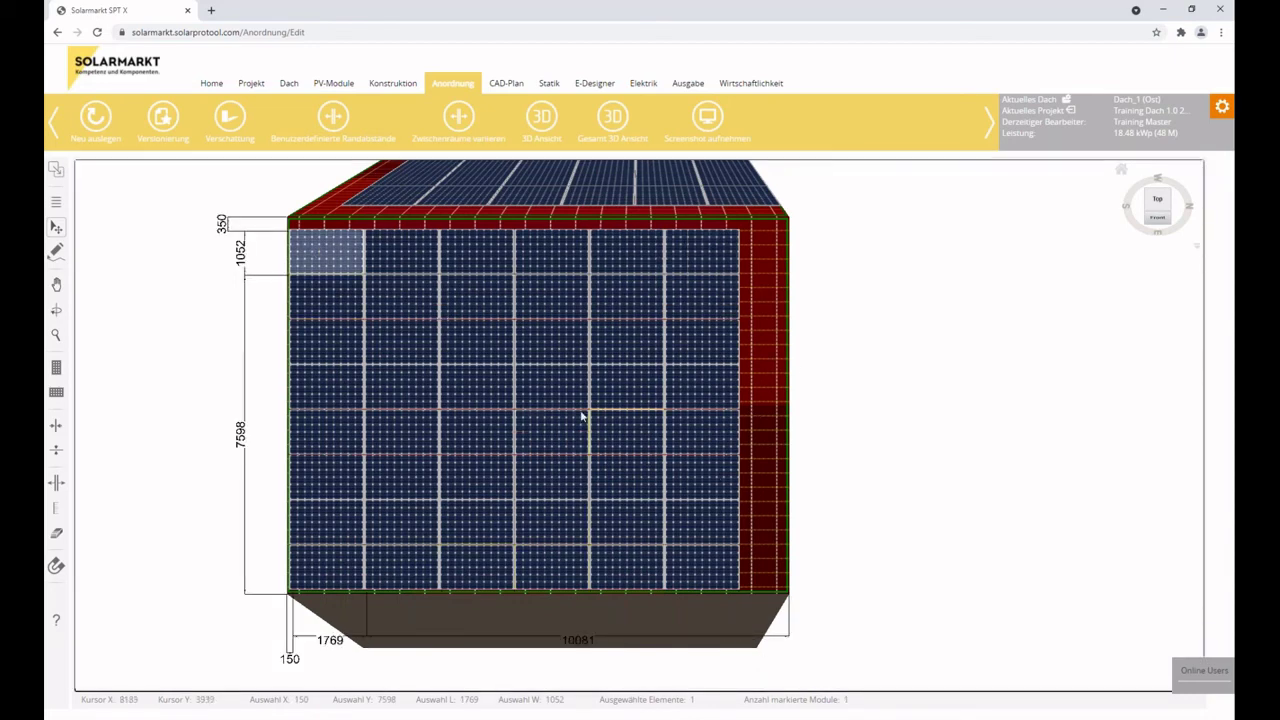
left_click(577, 363, "shift")
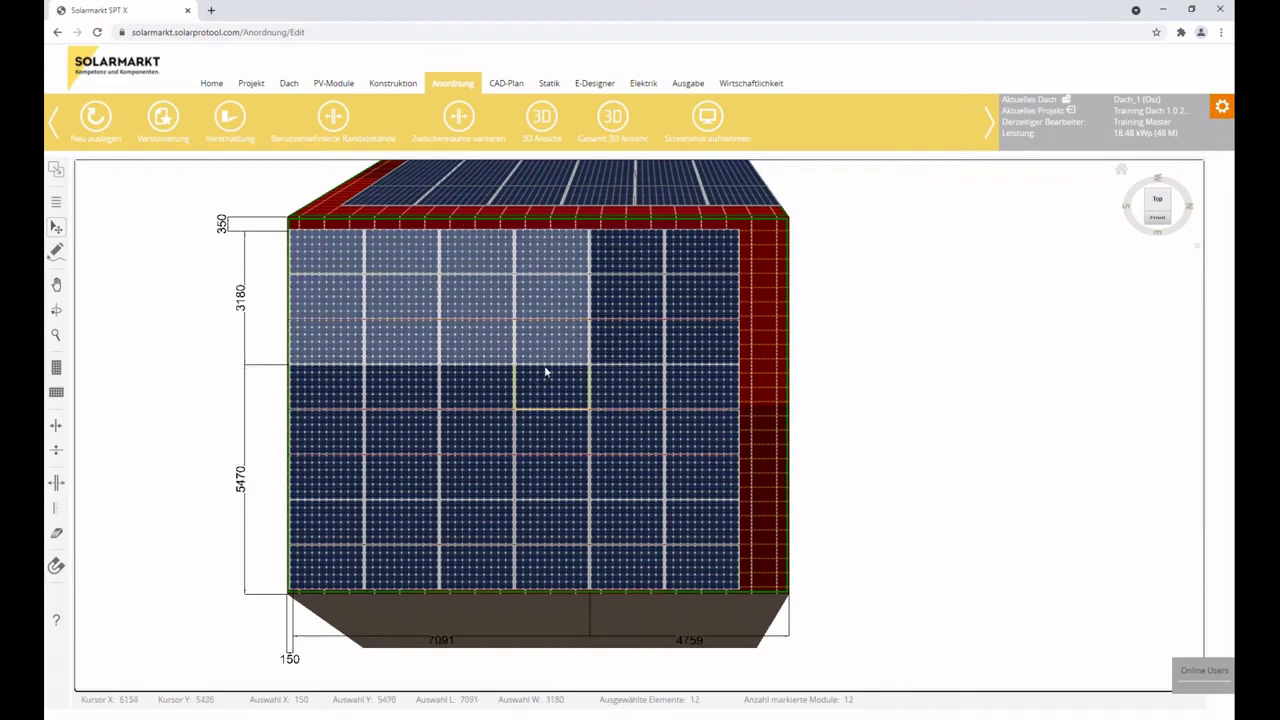
left_click(768, 330)
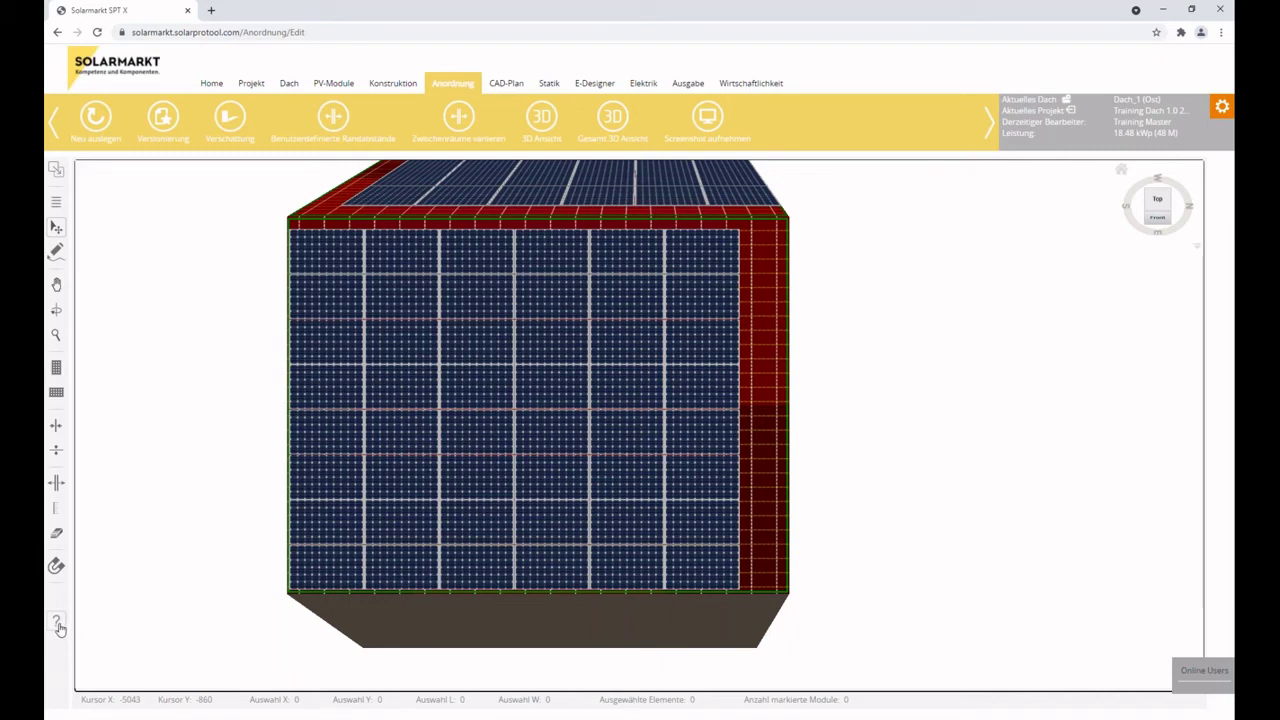
Open the navigation help, scroll through to the Tastenkombinationen section, then close it.
left_click(57, 623)
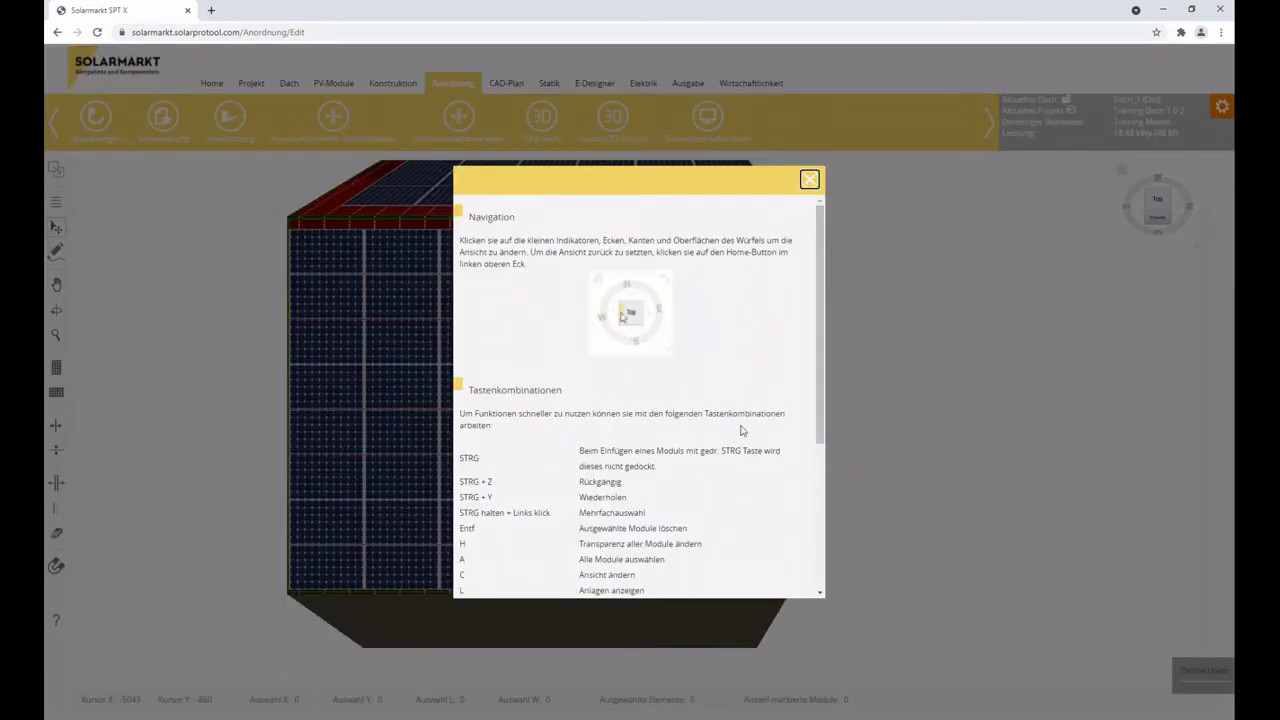
scroll(725, 365, "down", 3)
scroll(741, 509, "up", 3)
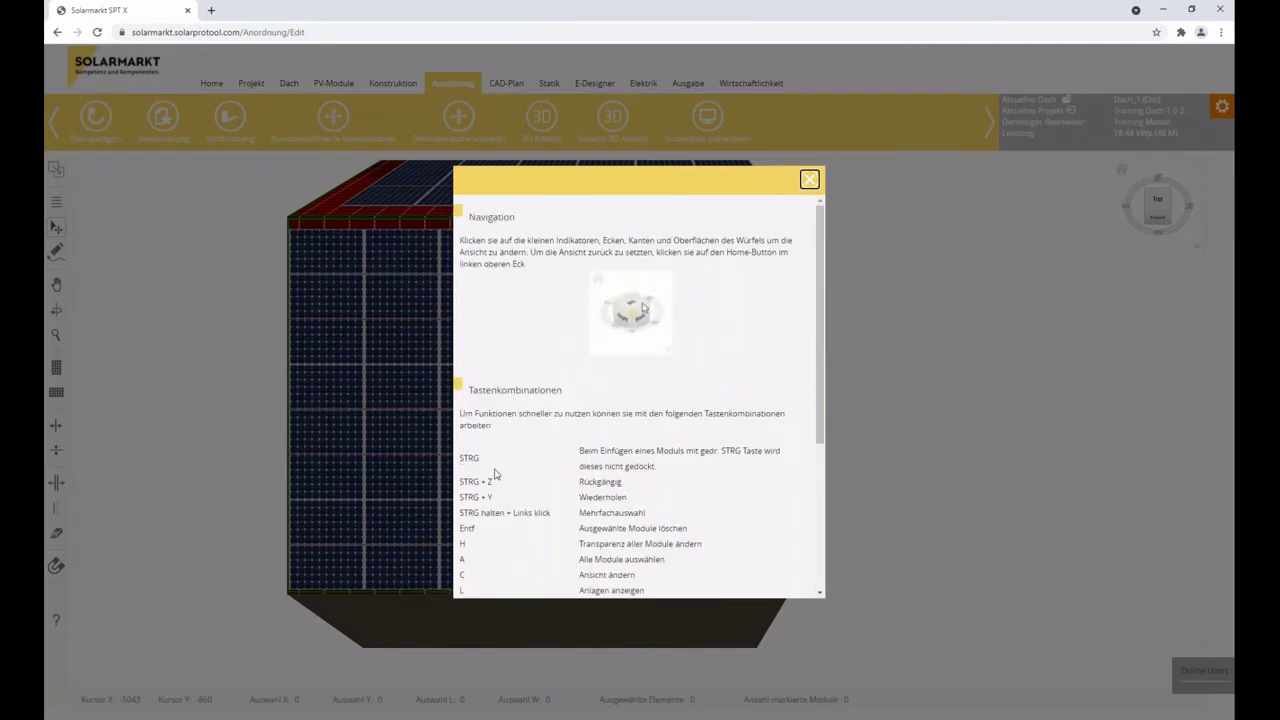
scroll(595, 446, "down", 3)
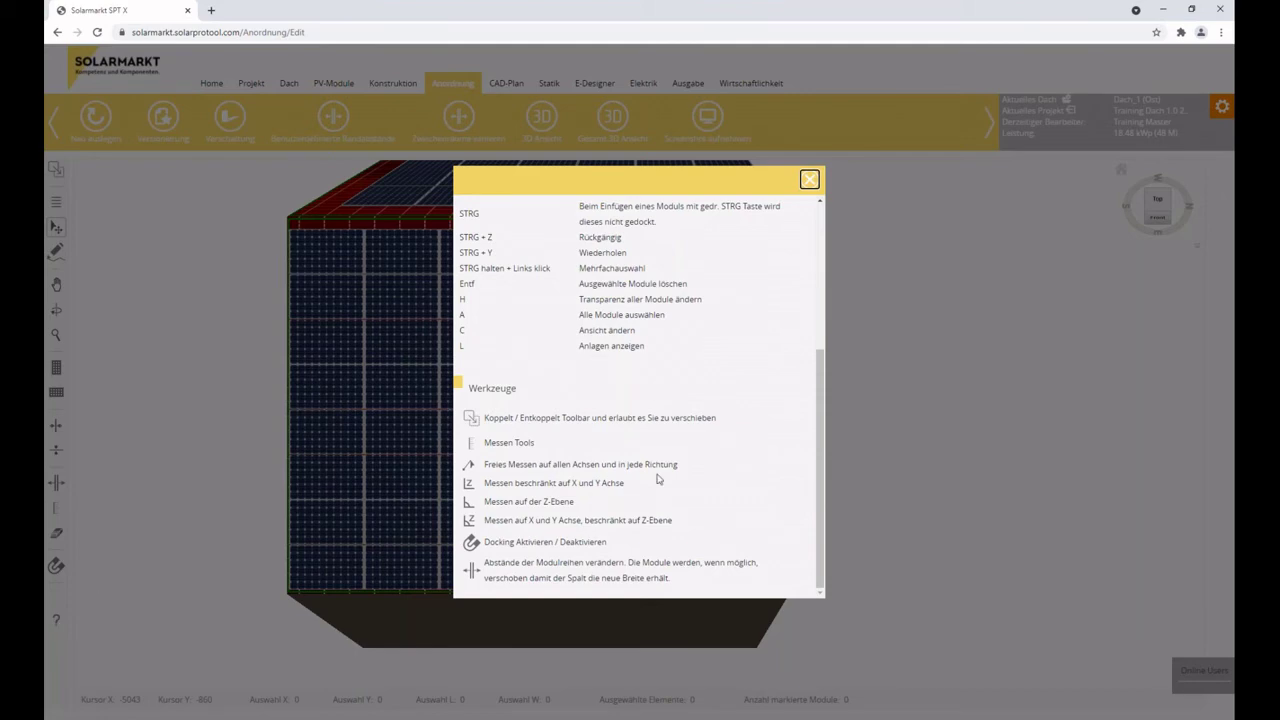
scroll(638, 558, "up", 5)
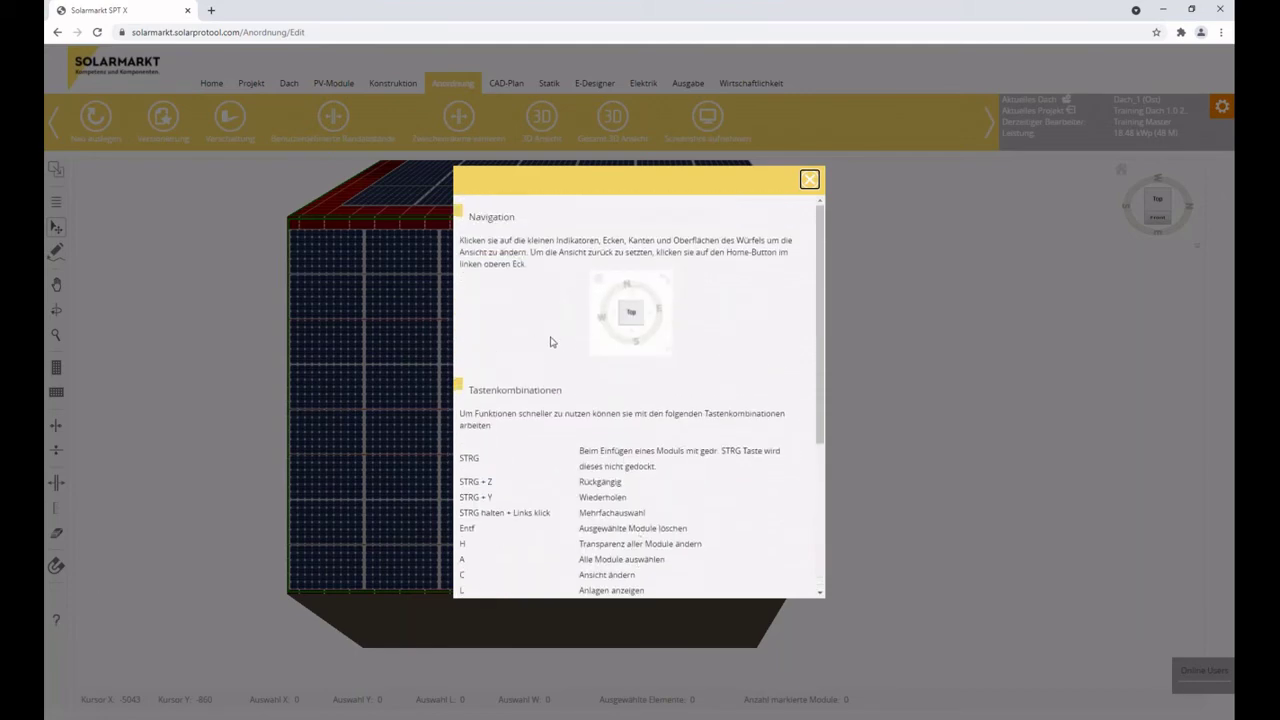
scroll(530, 480, "down", 3)
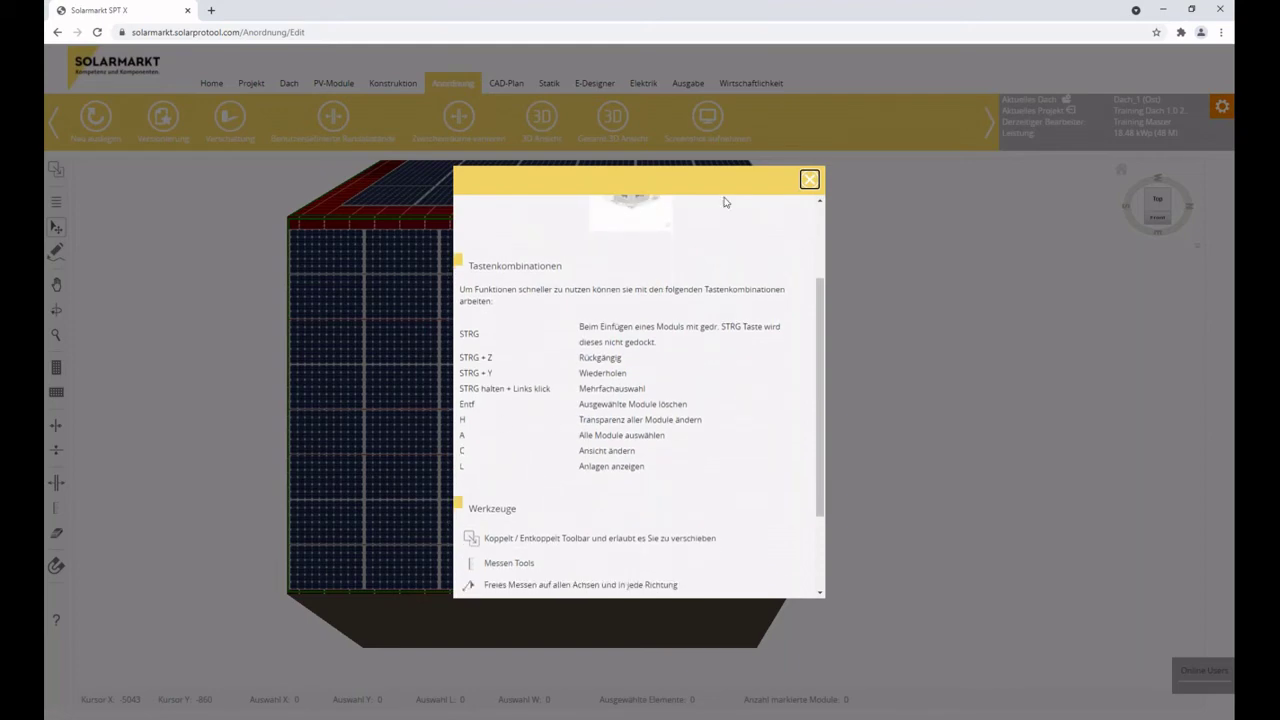
left_click(810, 181)
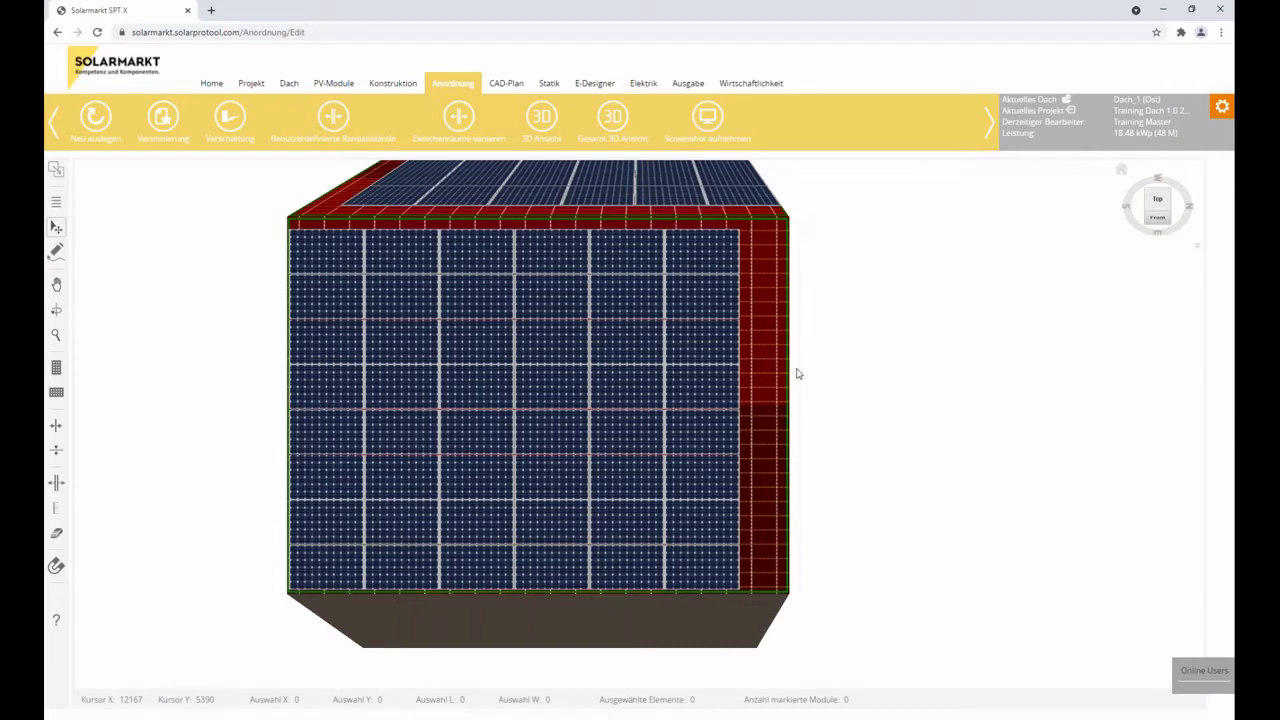
Overlay the red restricted zones and reset the view so the roof fills the canvas.
left_click(797, 374)
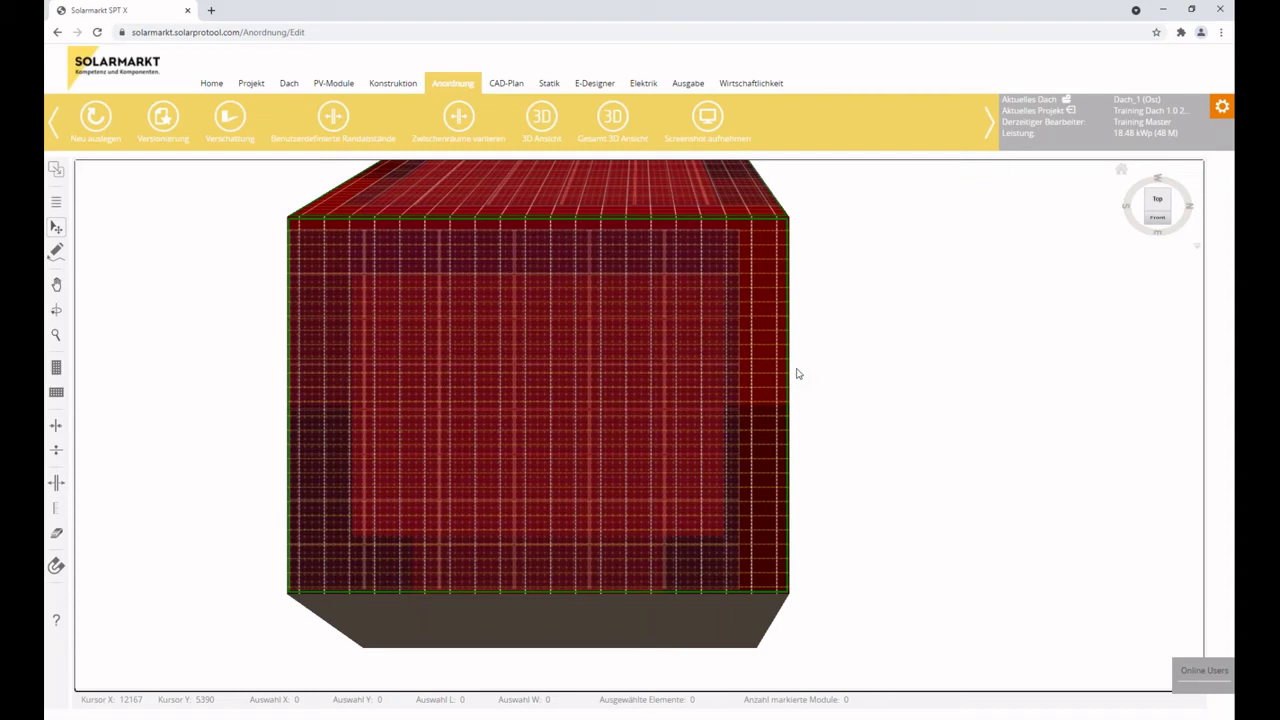
left_click_drag(664, 318, 736, 364)
left_click_drag(826, 397, 1064, 387)
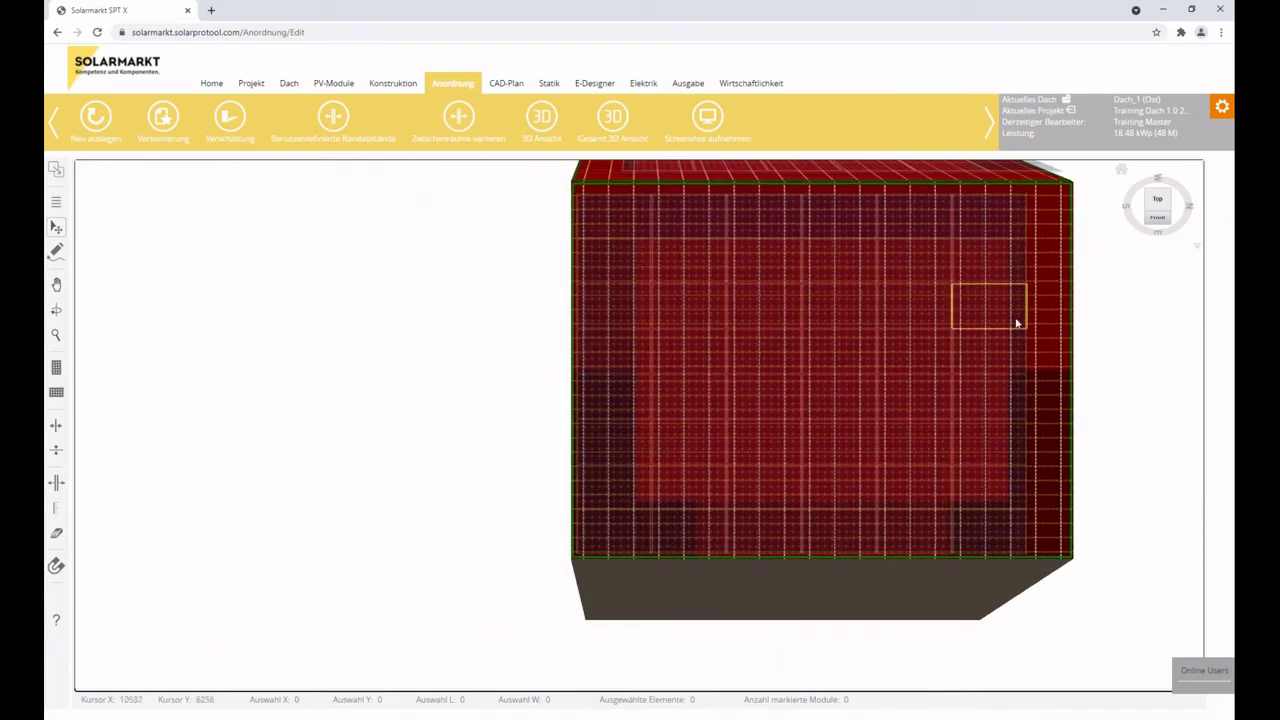
left_click_drag(877, 517, 500, 531)
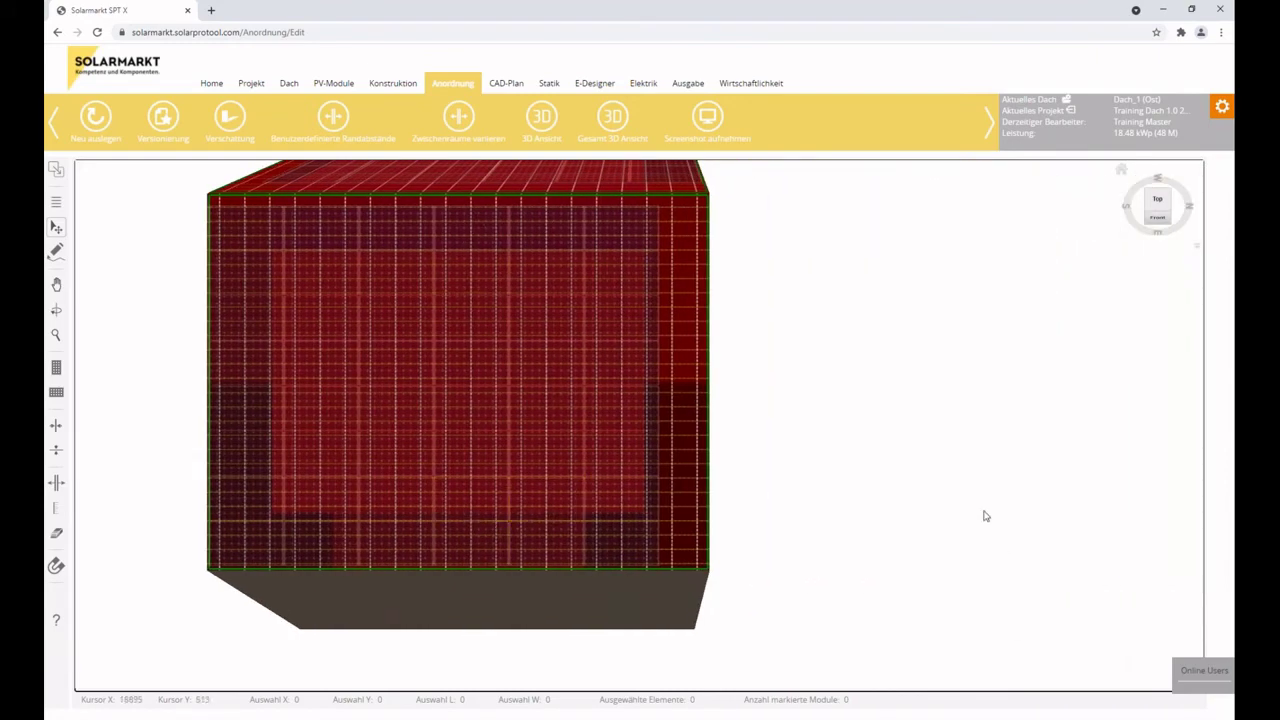
left_click(1121, 173)
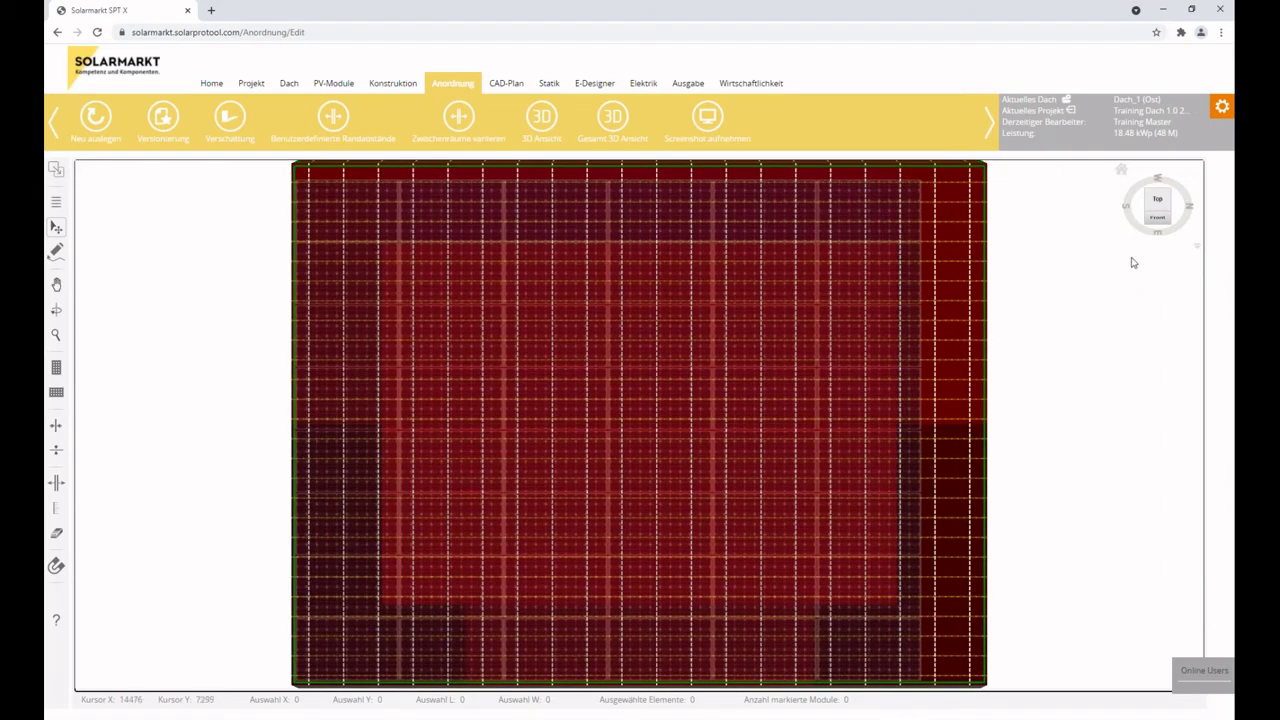
left_click(1199, 251)
left_click(1185, 280)
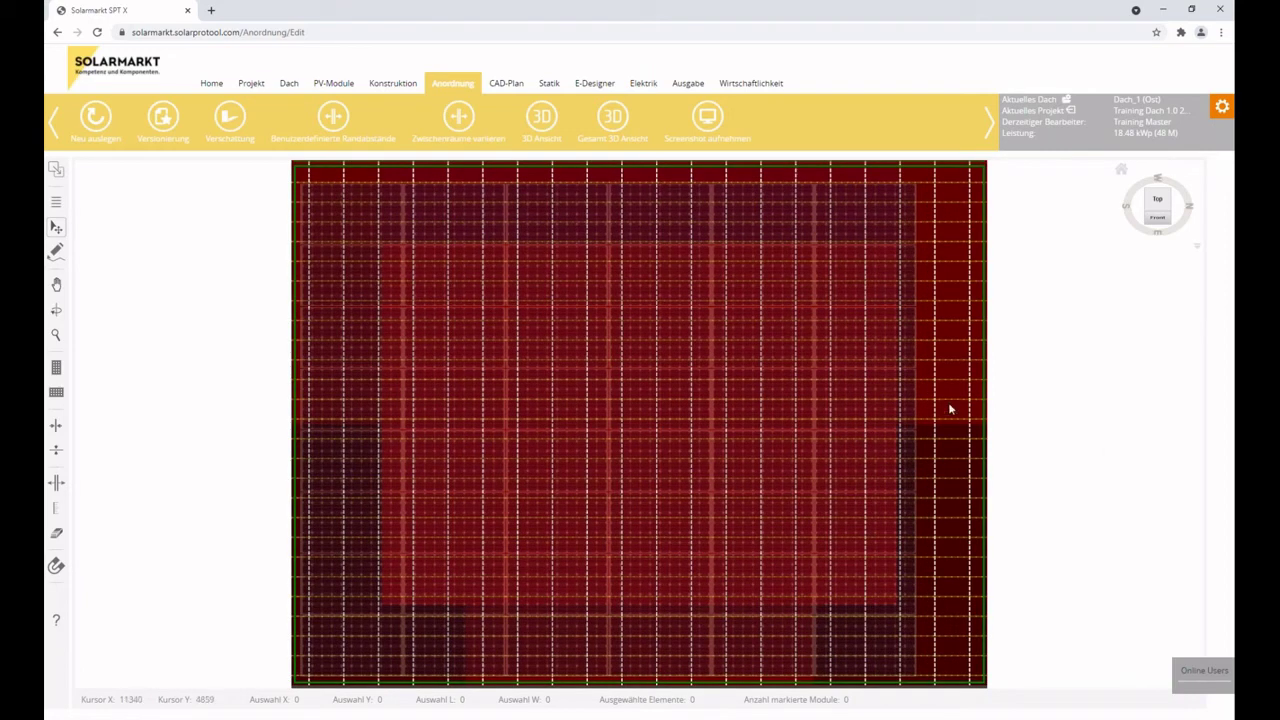
scroll(949, 407, "down", 5)
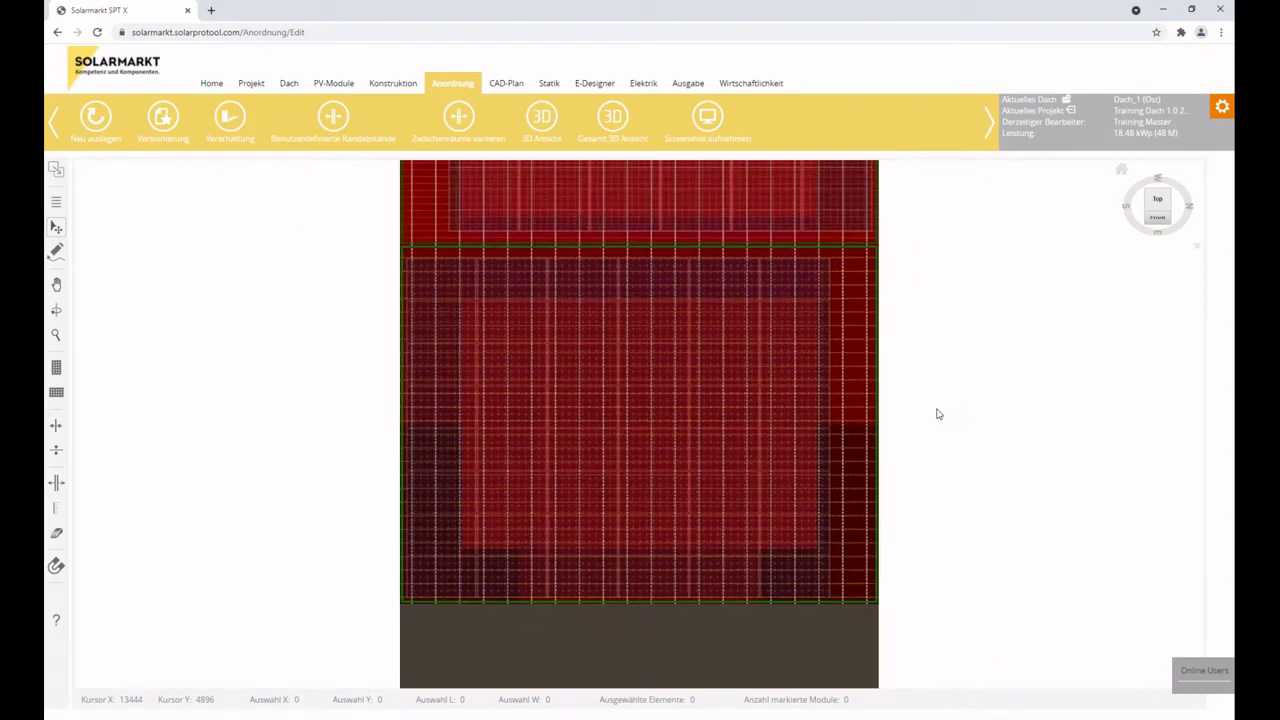
mouse_move(799, 427)
left_mouse_down()
mouse_move(413, 461)
mouse_move(1086, 399)
mouse_move(843, 425)
mouse_move(908, 366)
mouse_move(646, 391)
left_mouse_up()
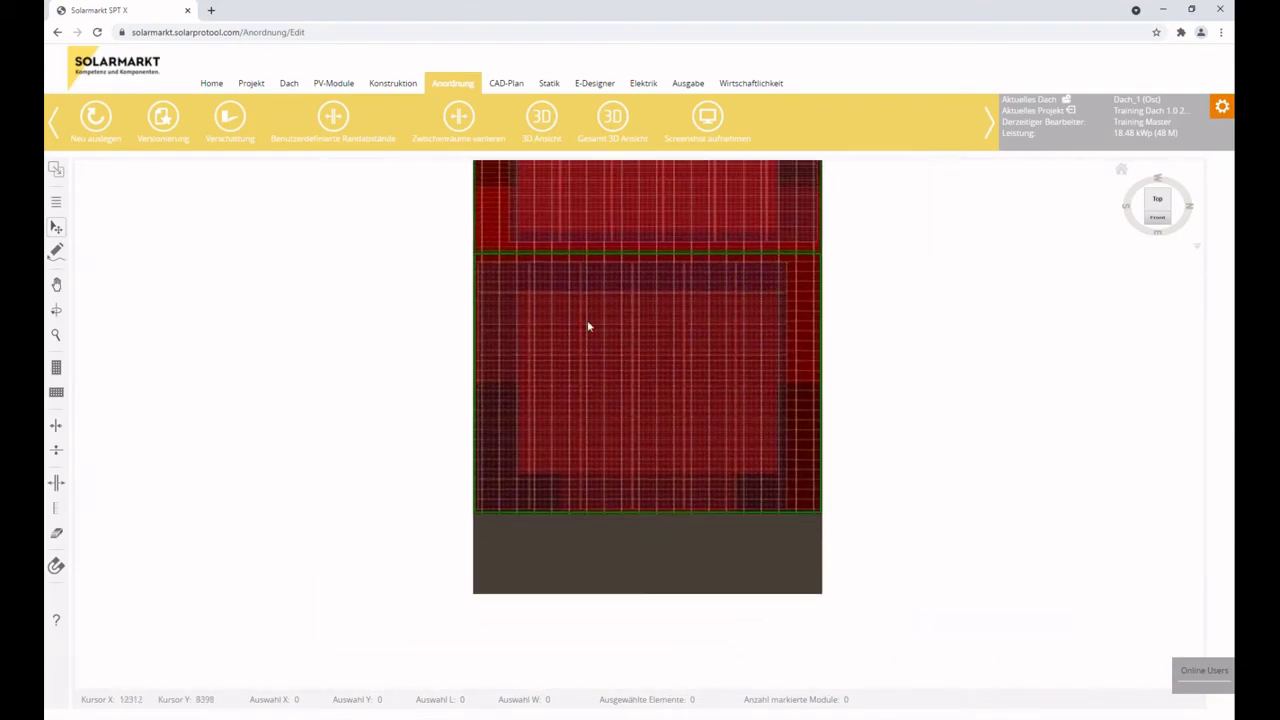
left_click(1123, 173)
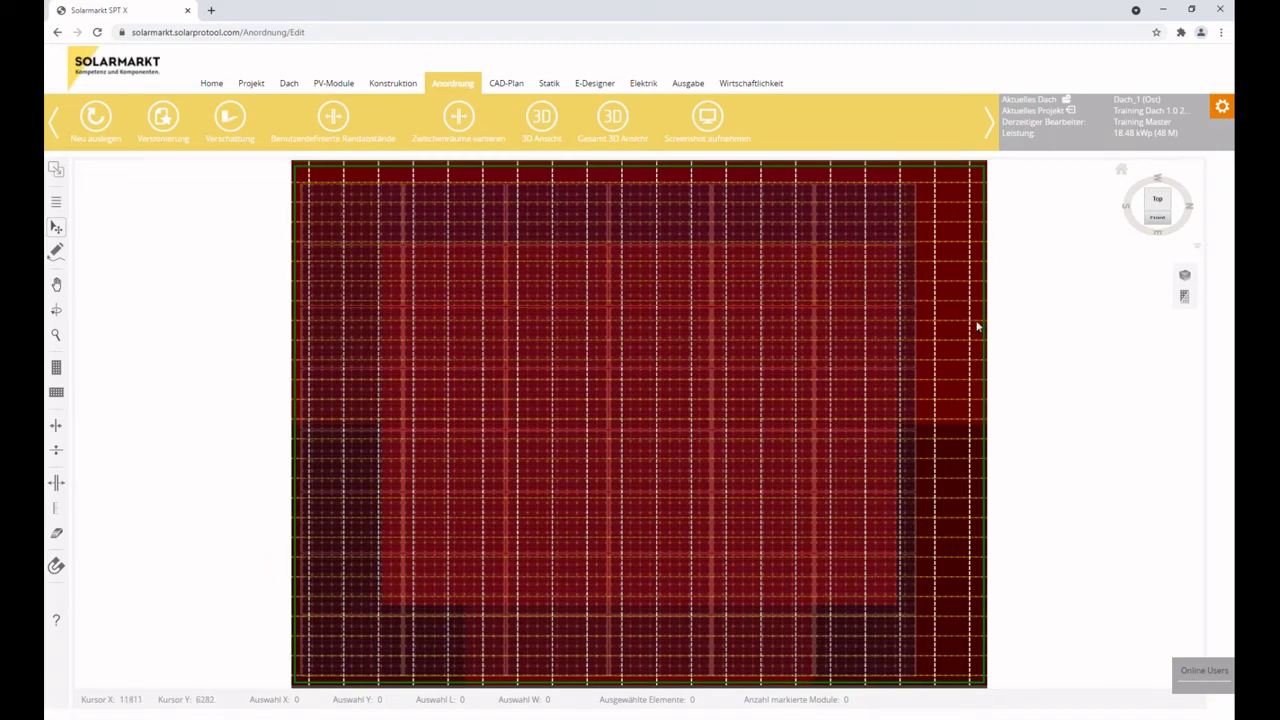
Select all 48 modules and nudge them up to a 200 top, 300 bottom margin.
key("ctrl+a")
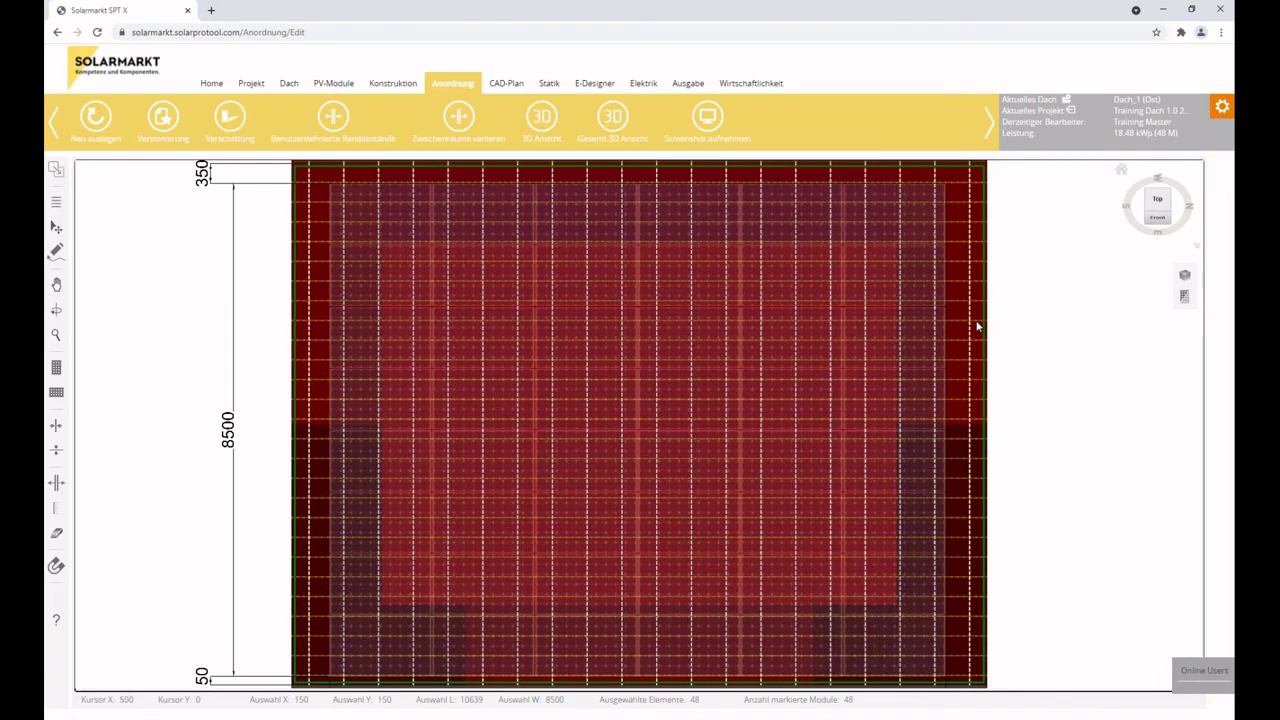
key("Up")
key("Up")
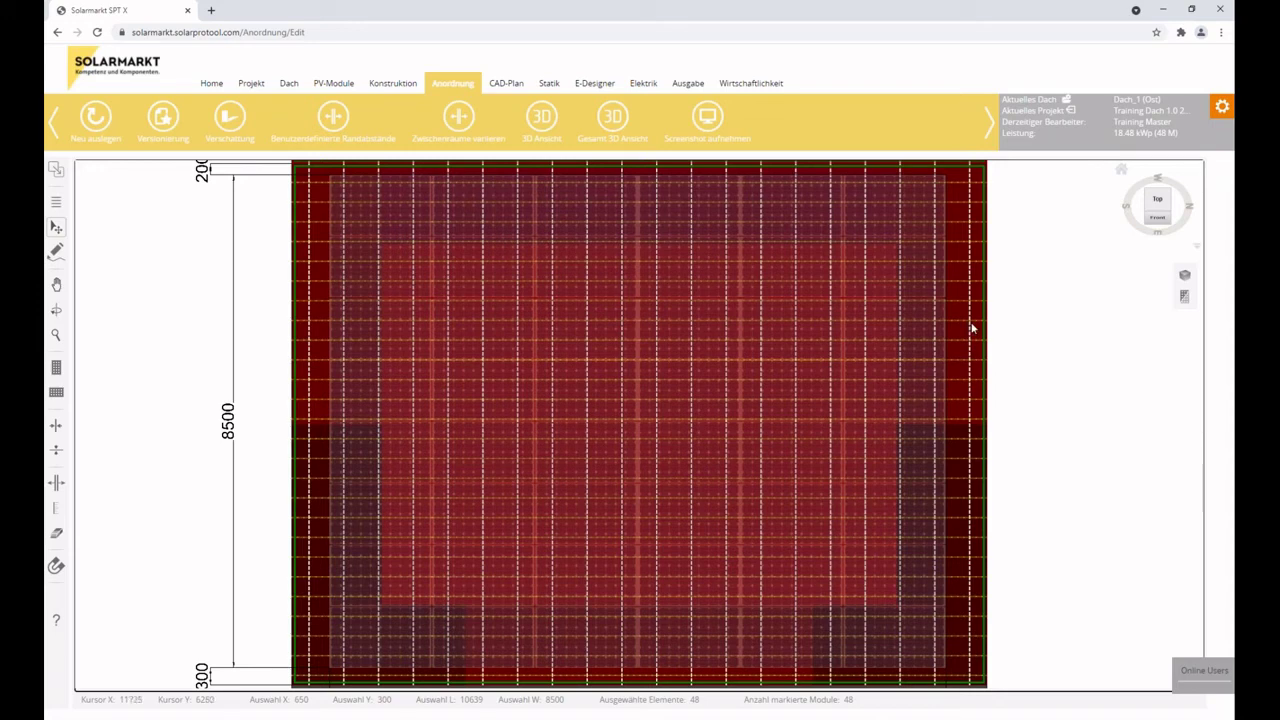
left_click(1183, 300)
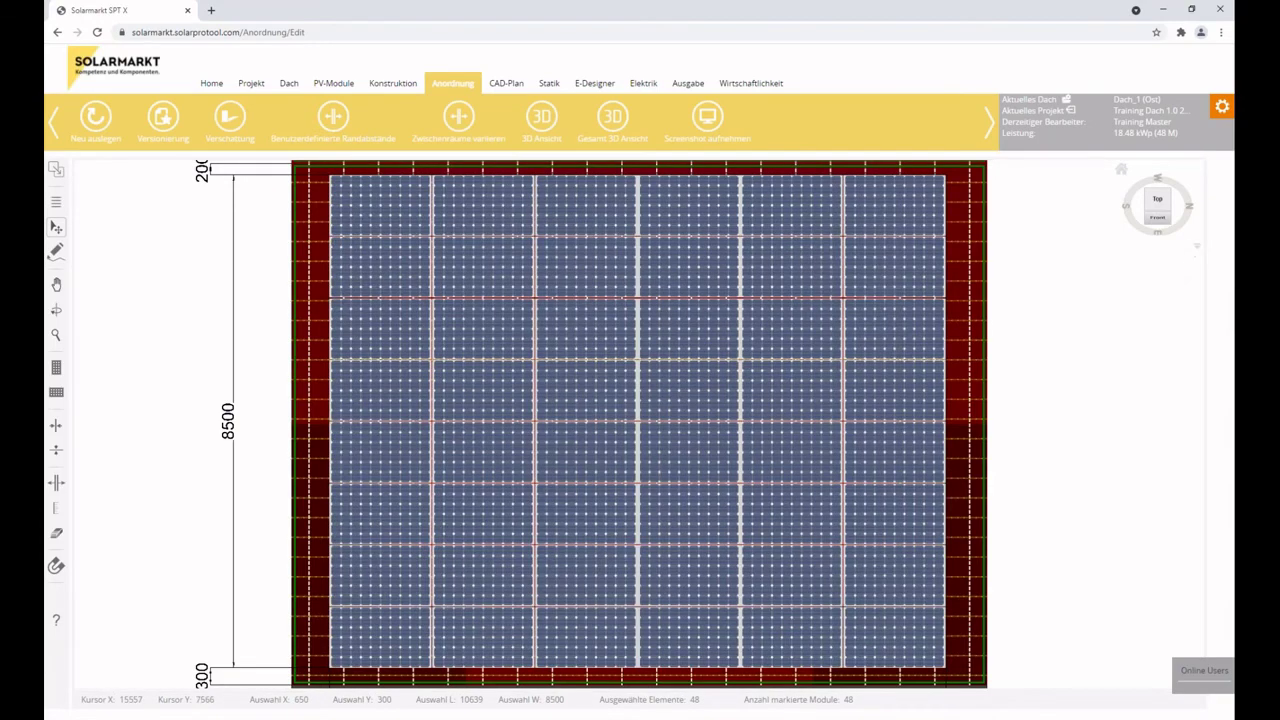
left_click(1187, 304)
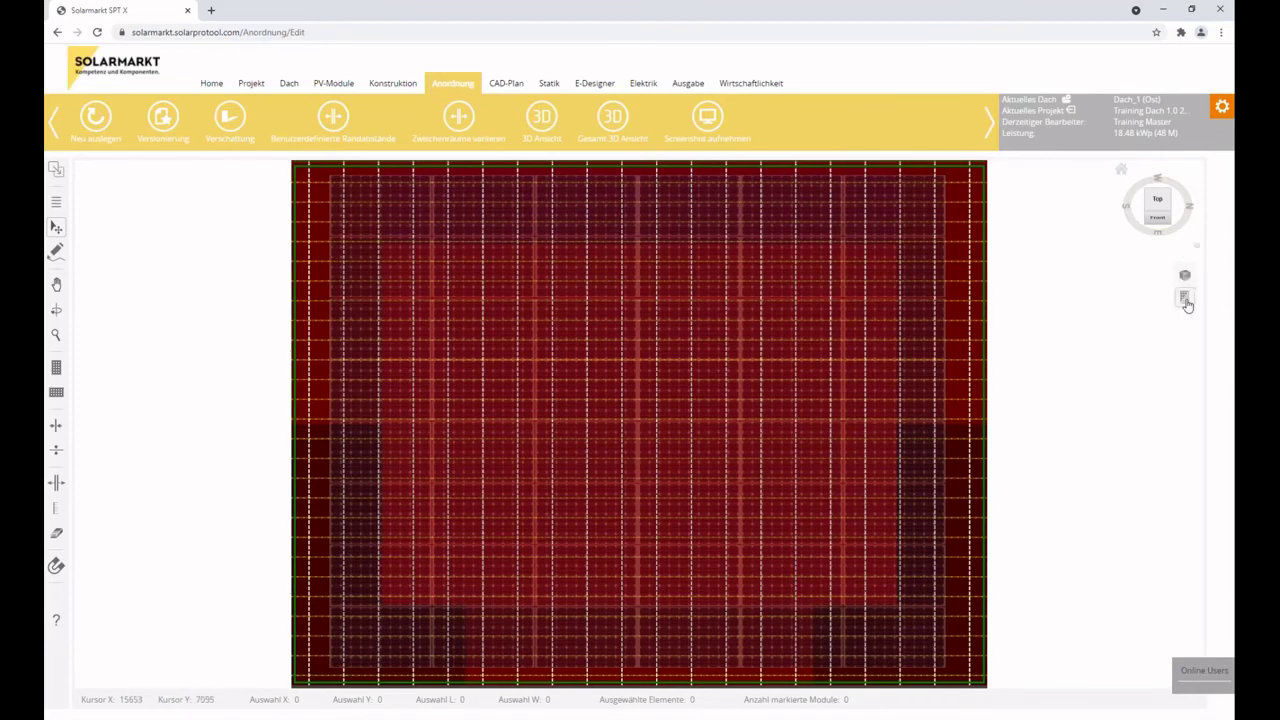
left_click(1186, 302)
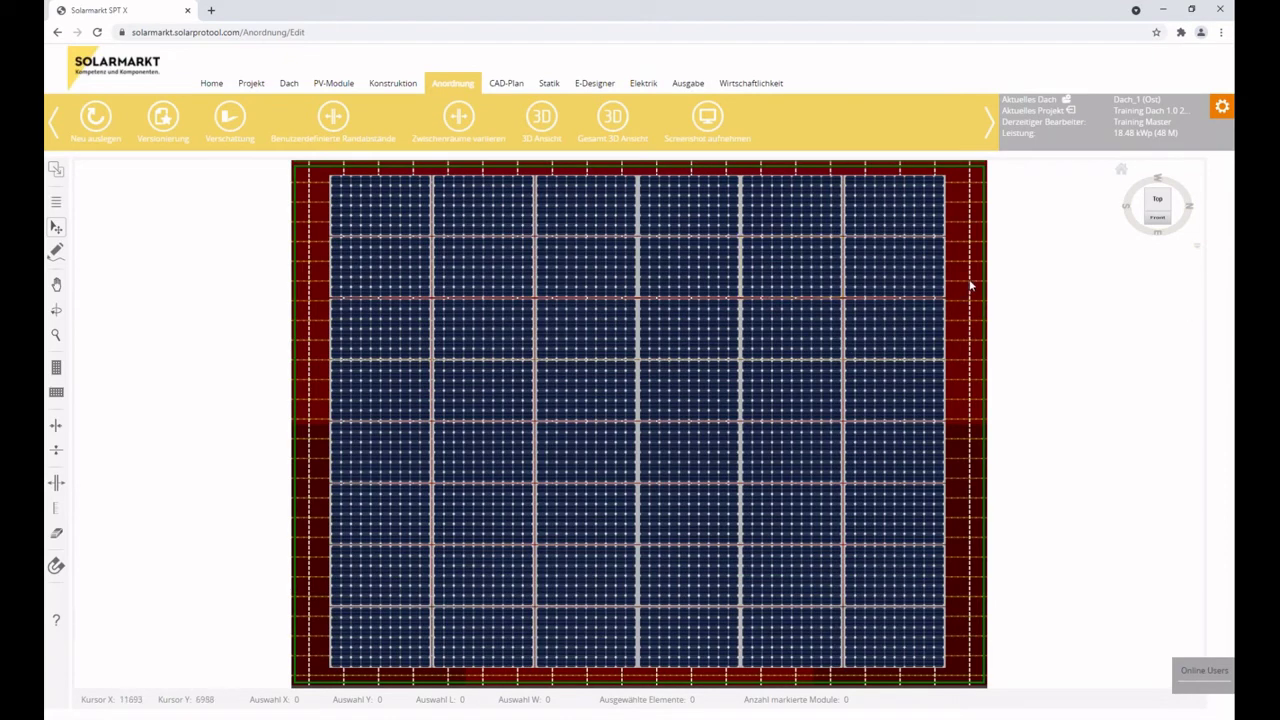
left_click(1150, 216)
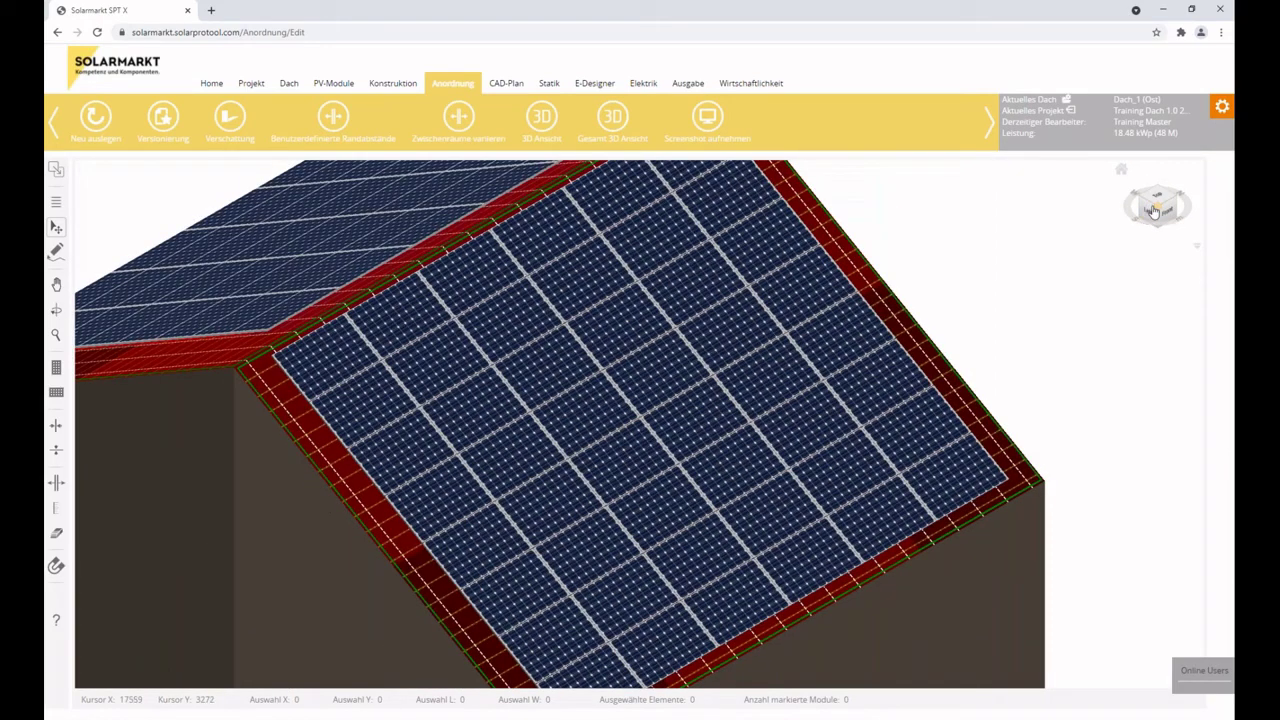
left_click(1148, 208)
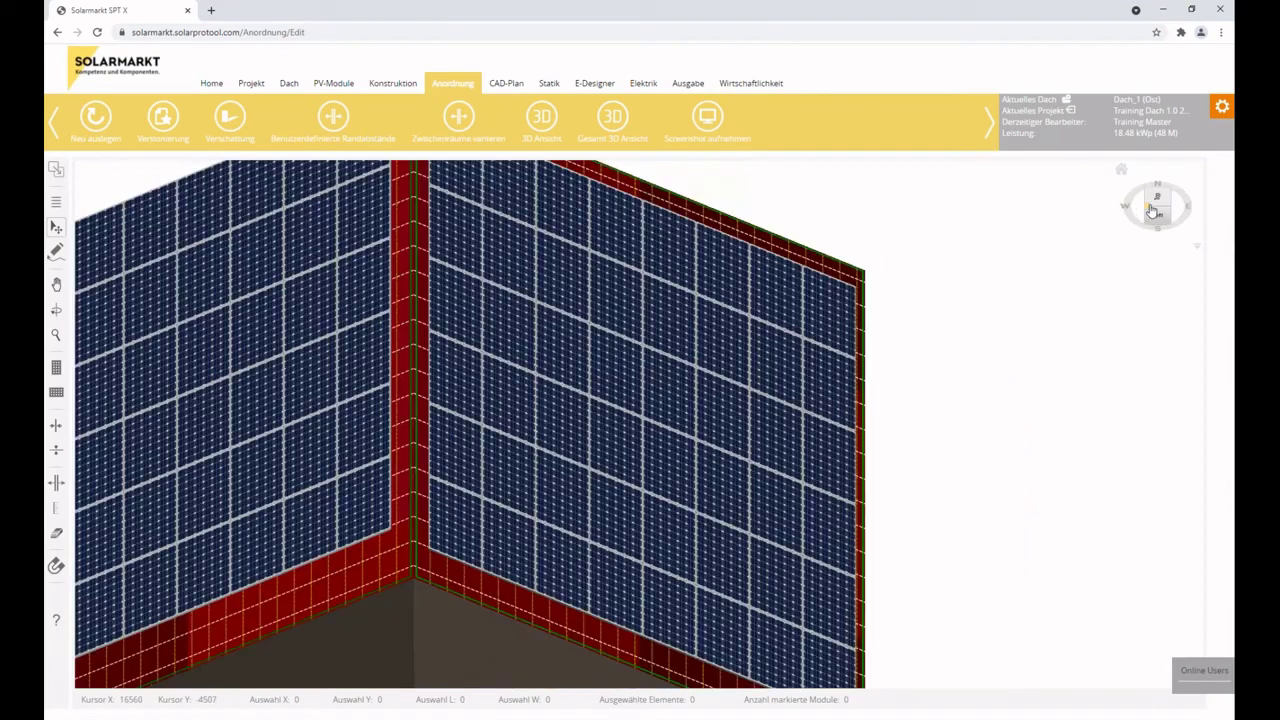
left_click(1167, 213)
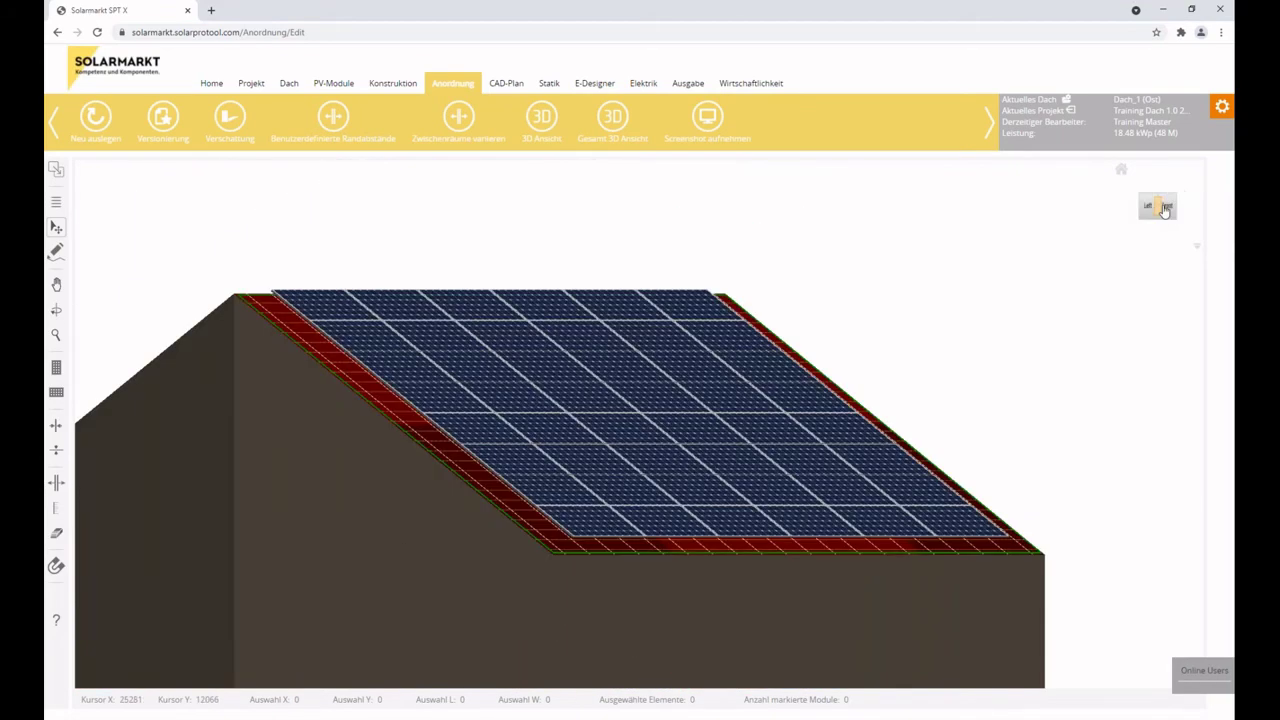
left_click(1166, 211)
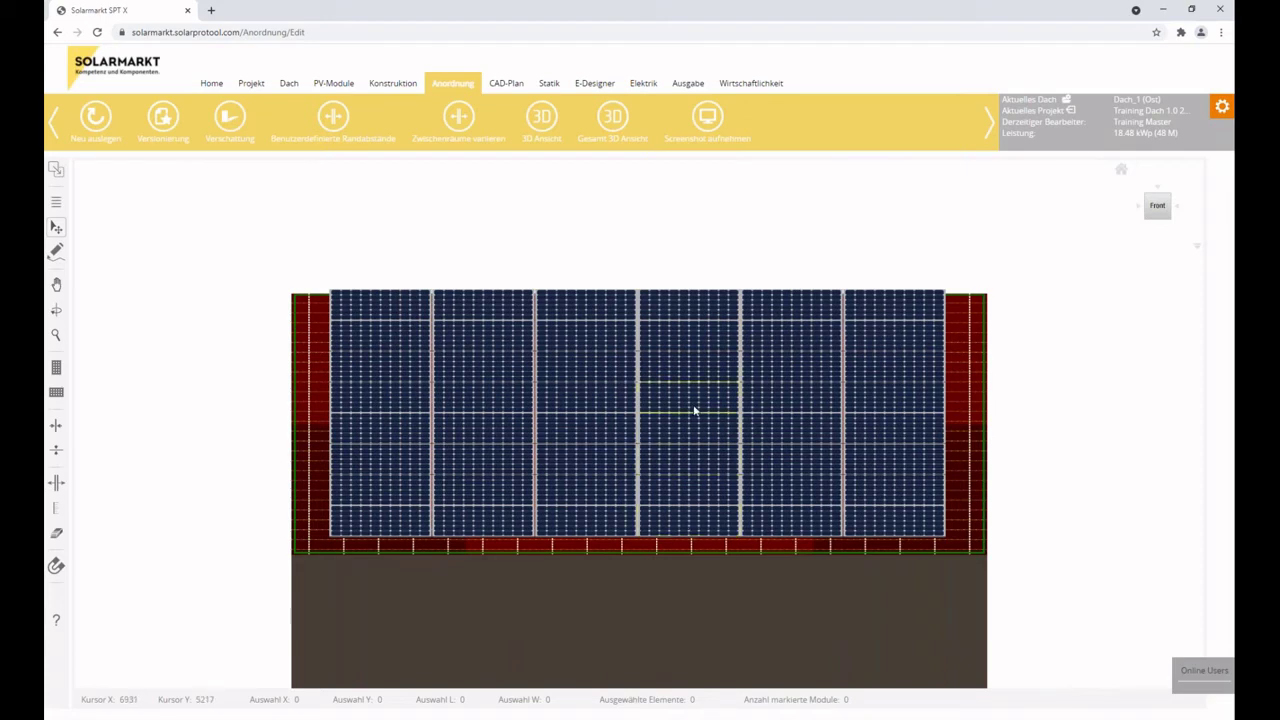
left_click(1124, 176)
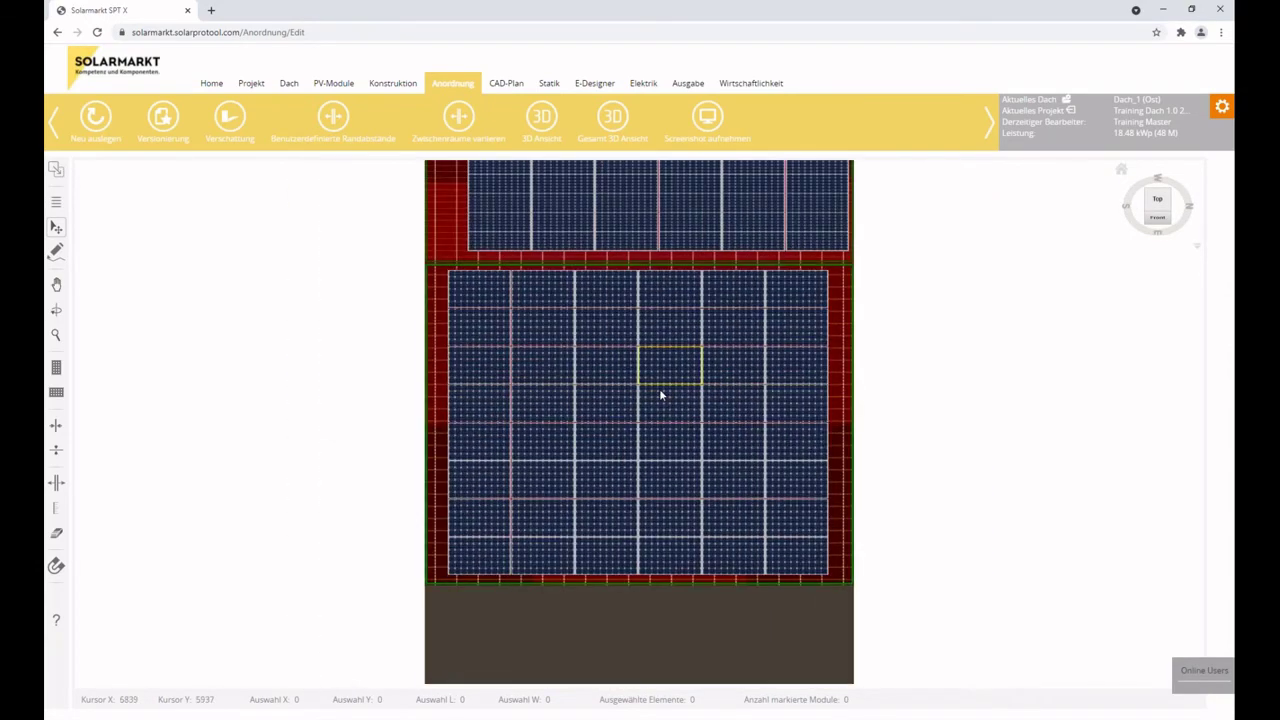
scroll(659, 393, "up", 2)
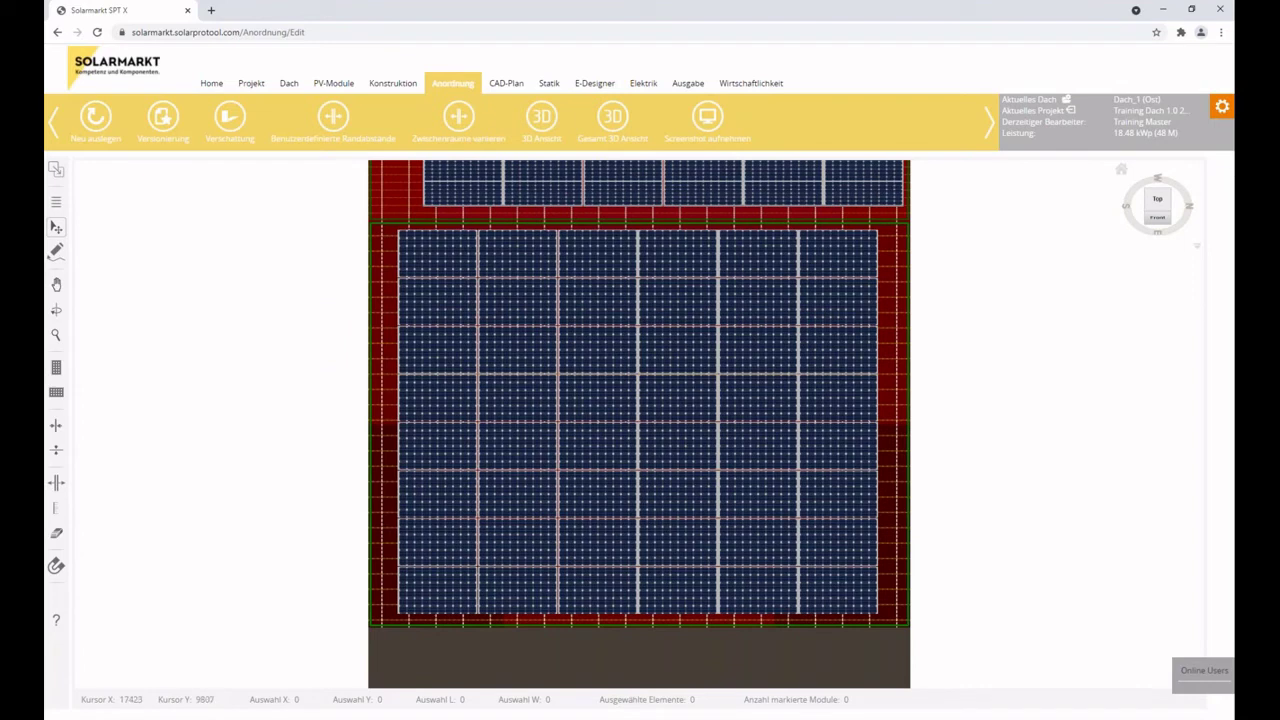
Block out the centre area between two corner modules, leaving 39 modules, and open Versionierung.
left_click(1176, 278)
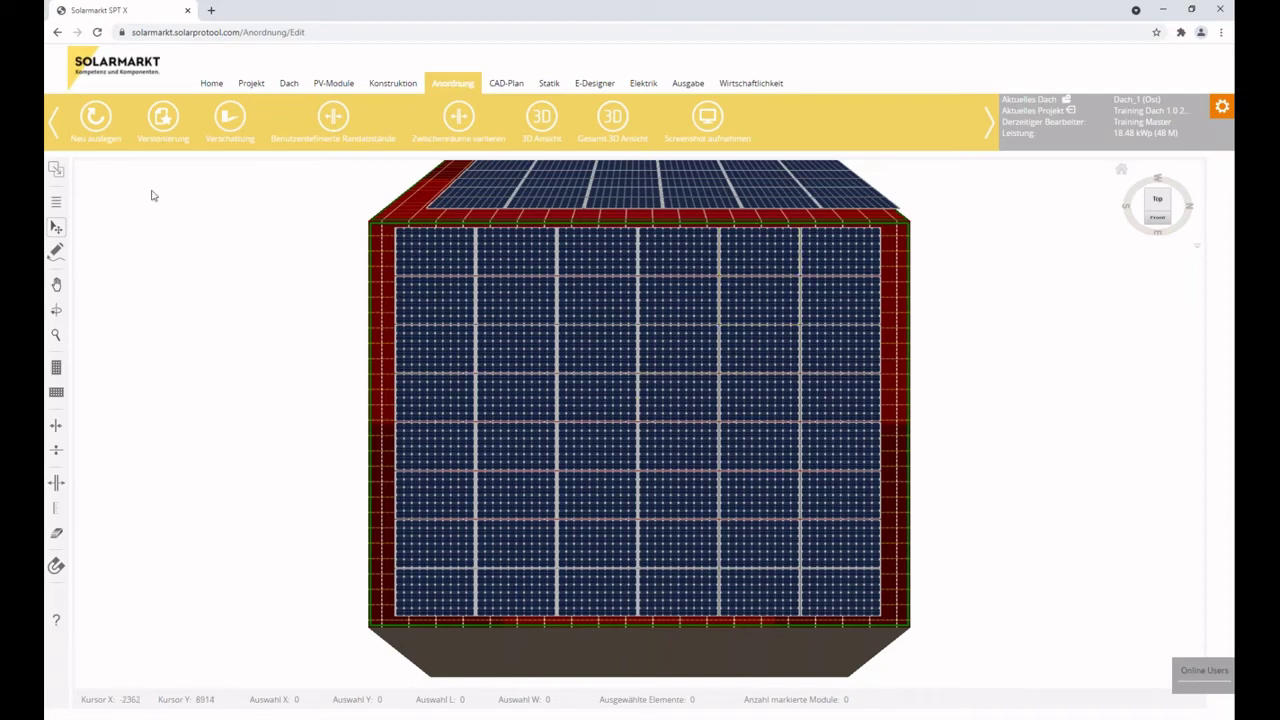
left_click(90, 117)
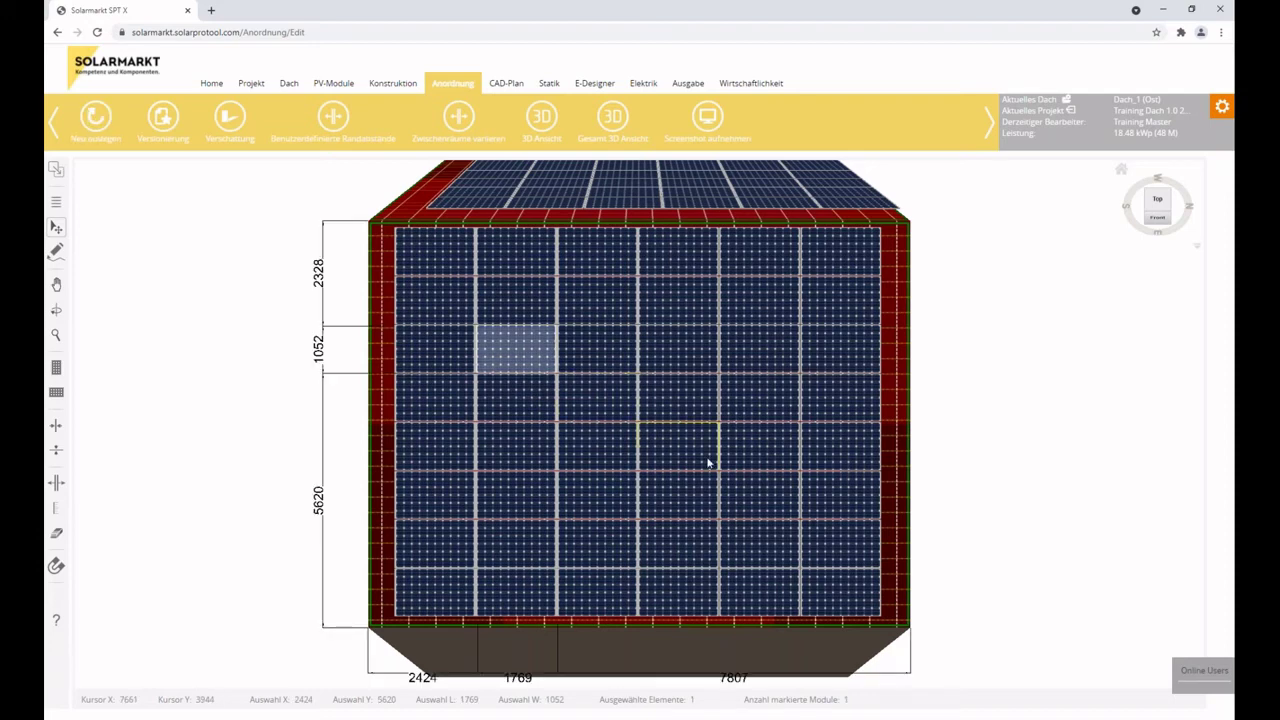
left_click(707, 462)
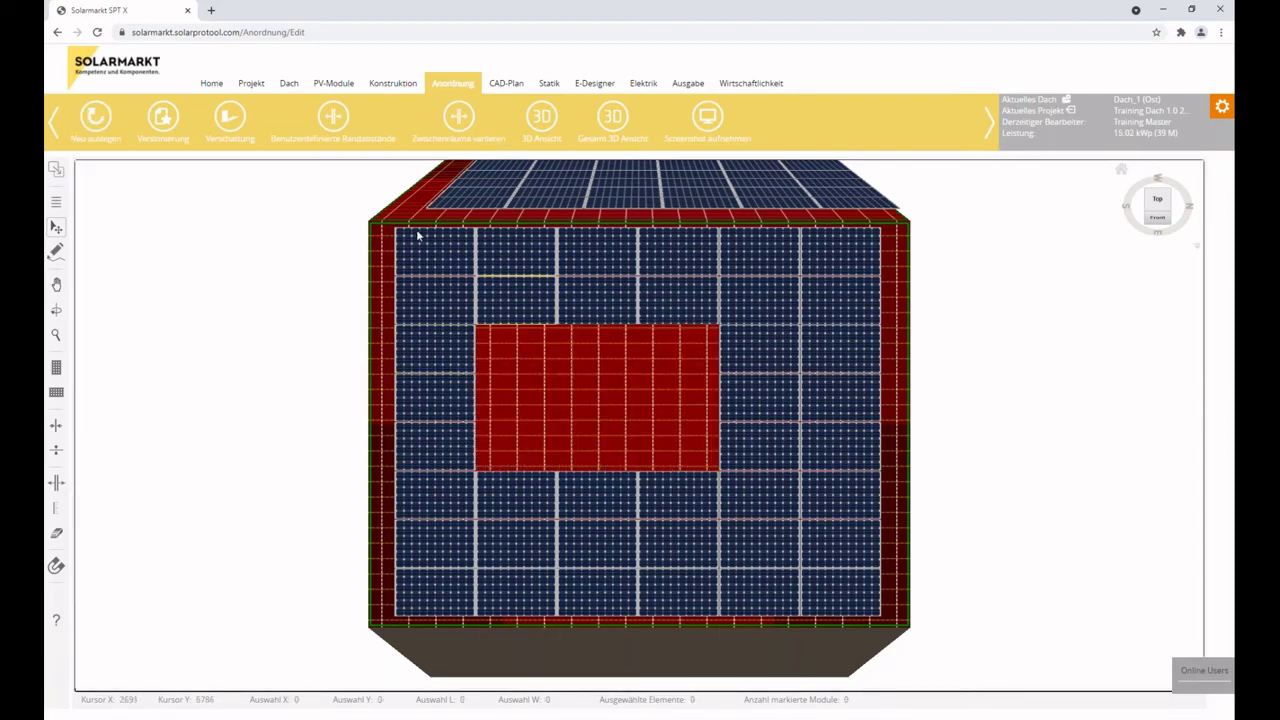
left_click(163, 118)
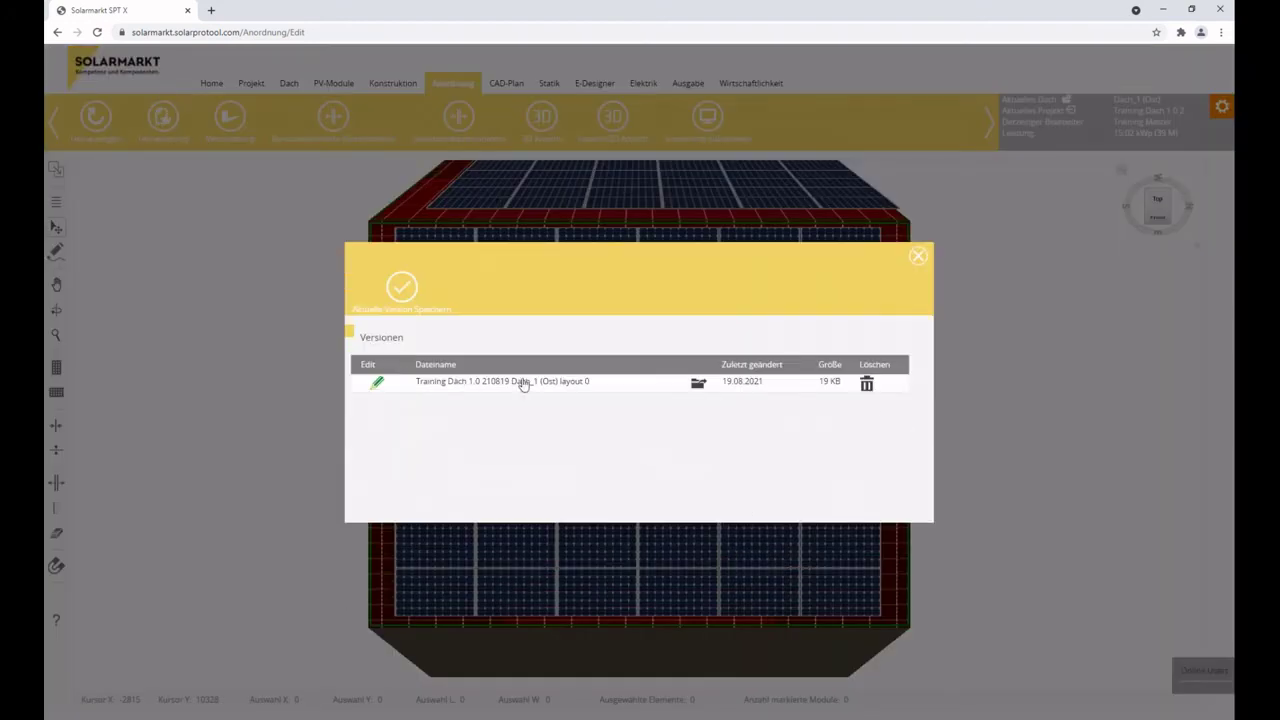
Re-lay the roof with Neu auslegen, then load saved layout version 0.
left_click(919, 257)
left_click(95, 118)
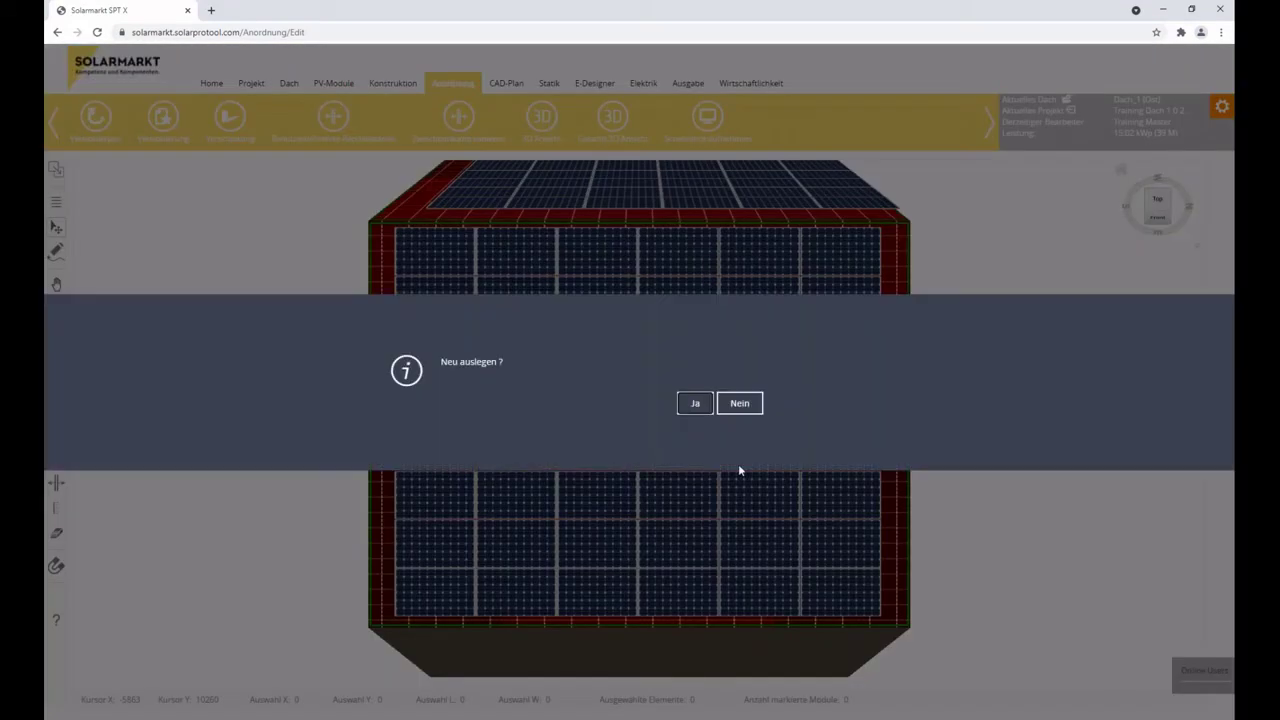
left_click(697, 403)
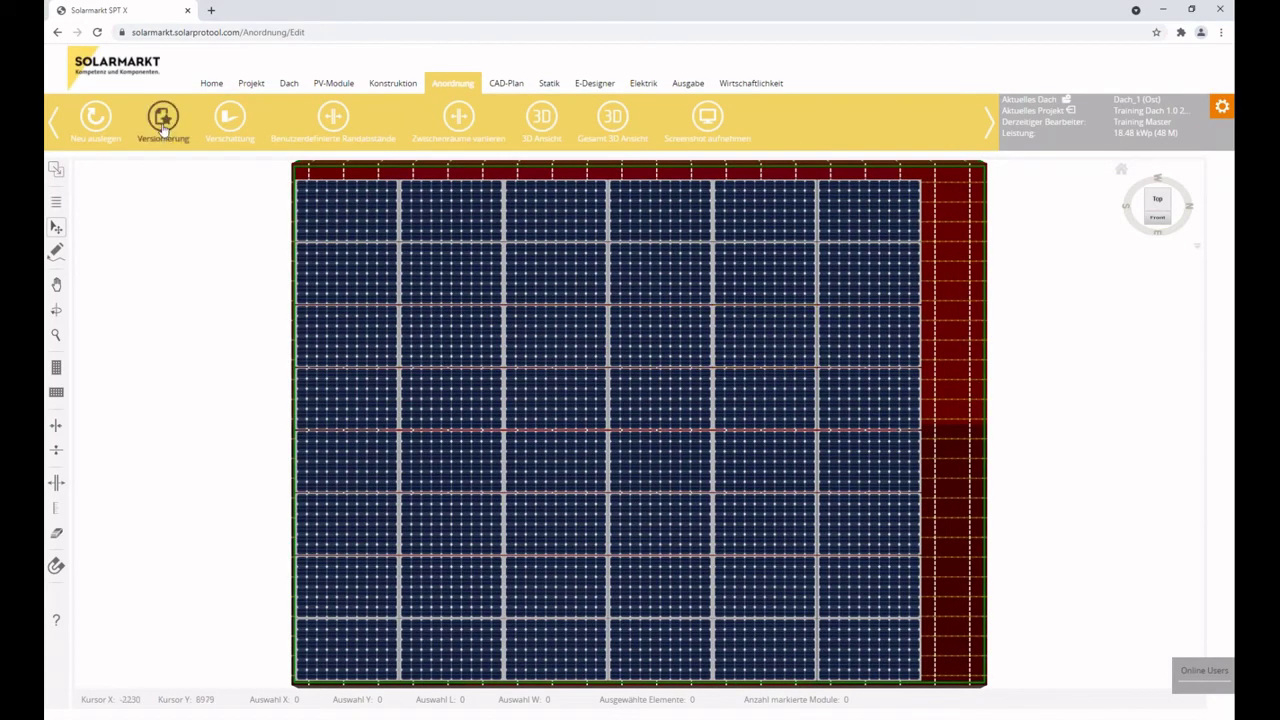
left_click(160, 134)
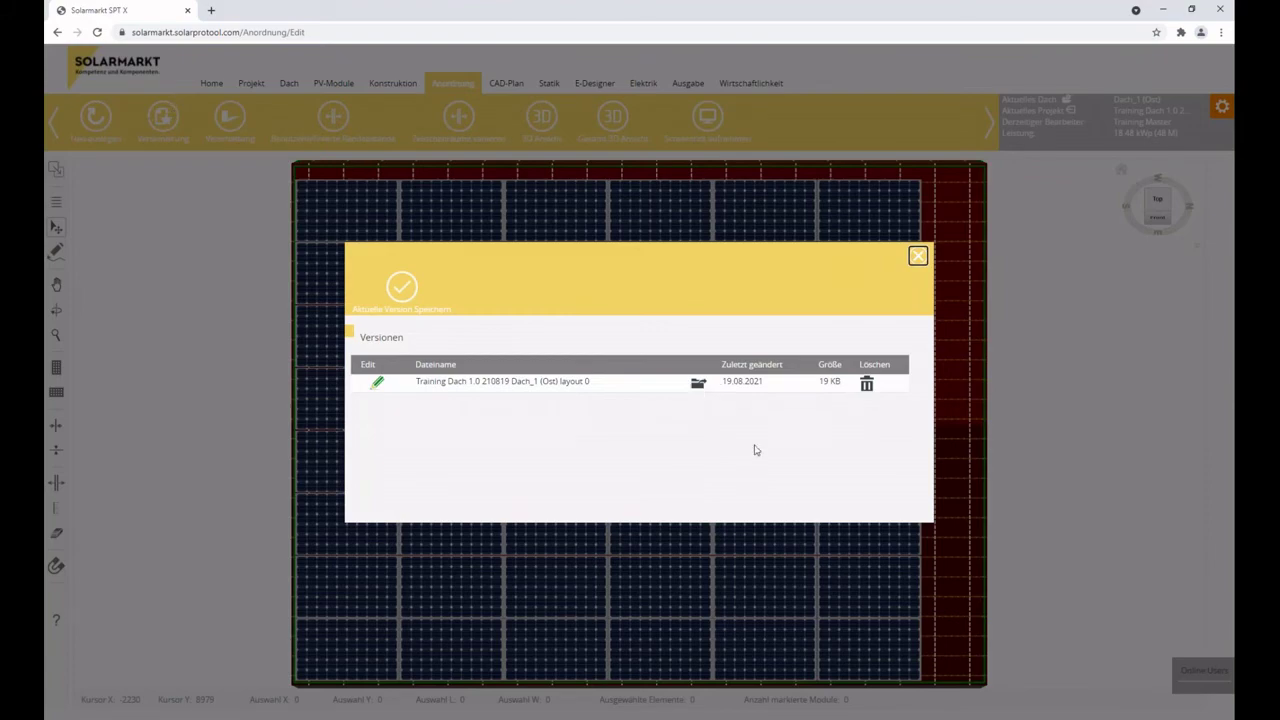
left_click(698, 386)
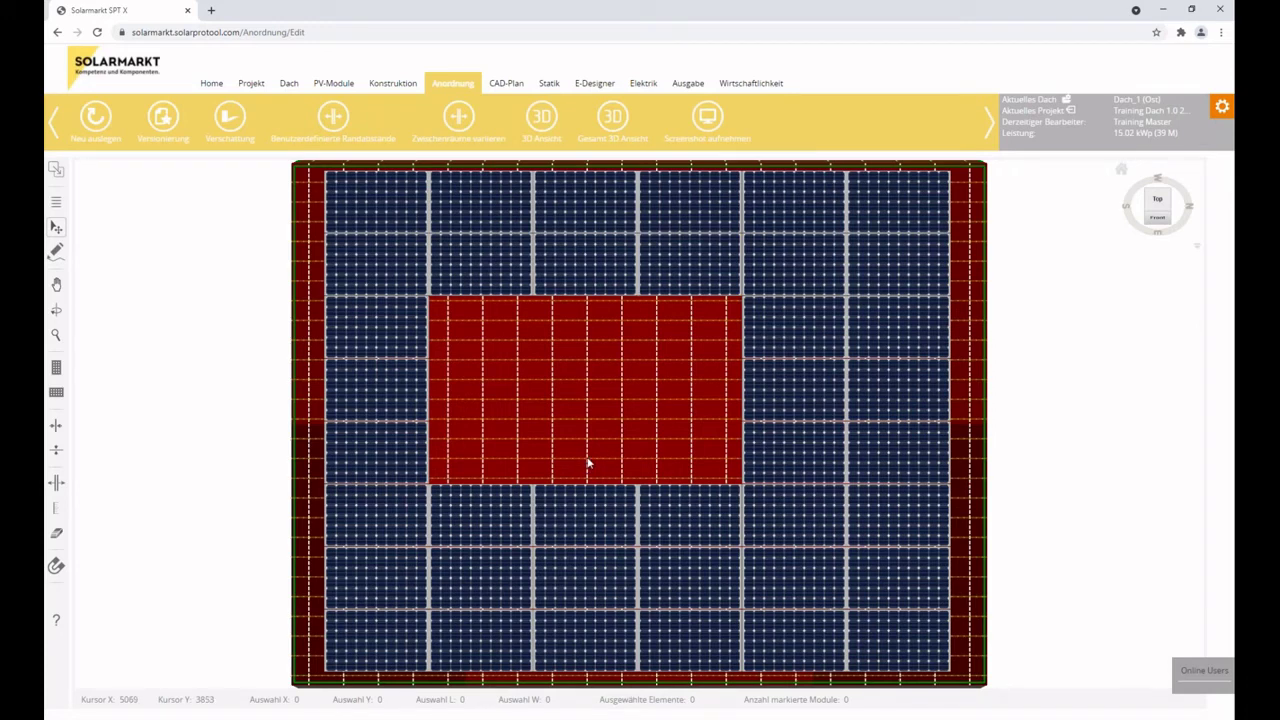
left_click(163, 116)
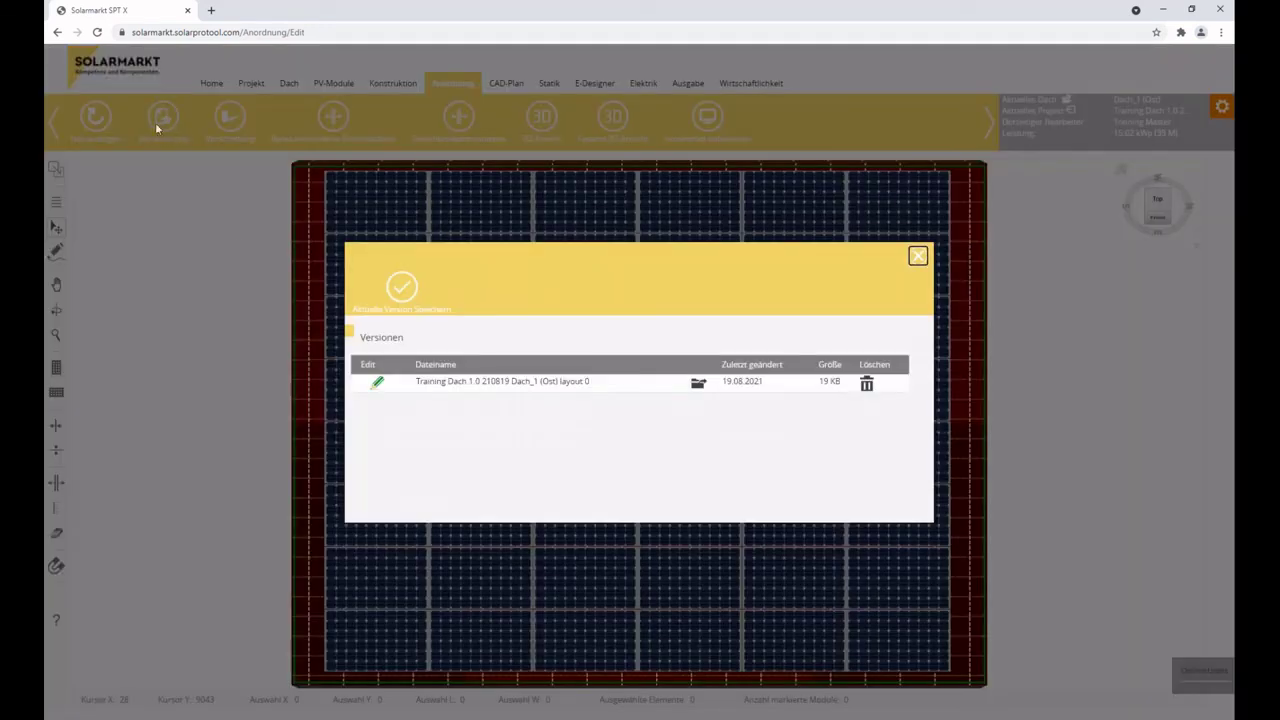
left_click(918, 256)
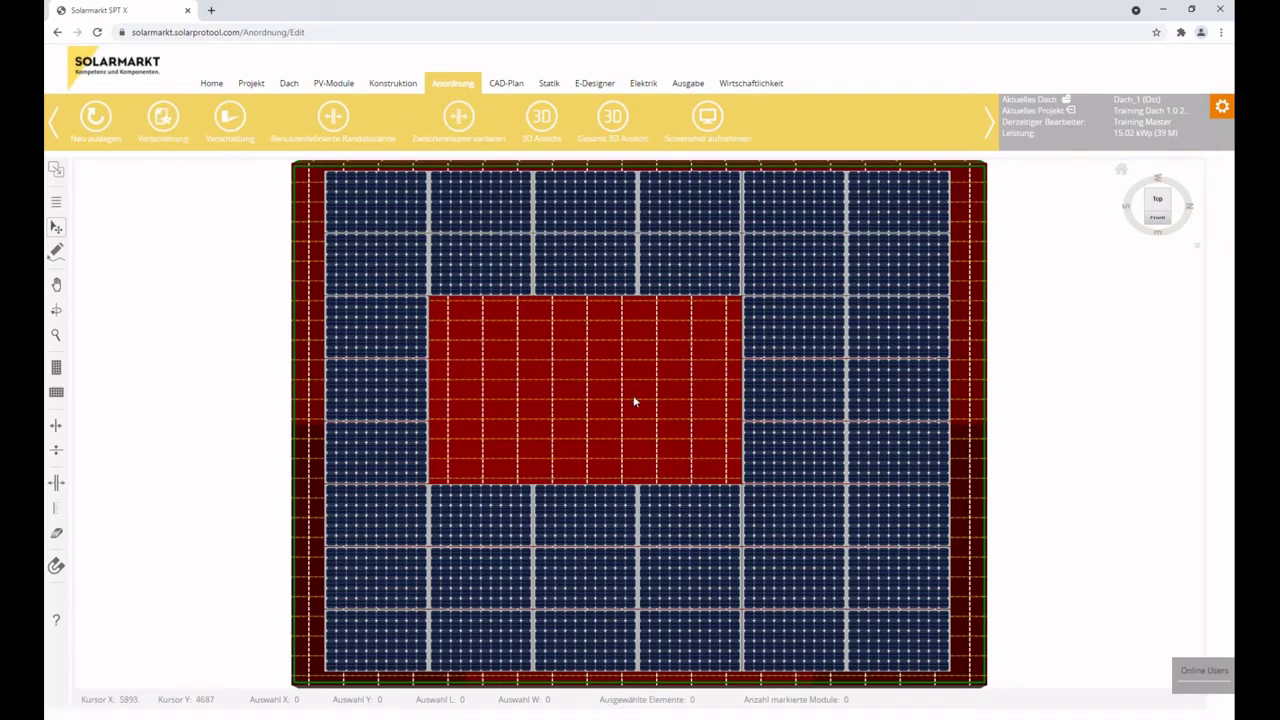
left_click(165, 122)
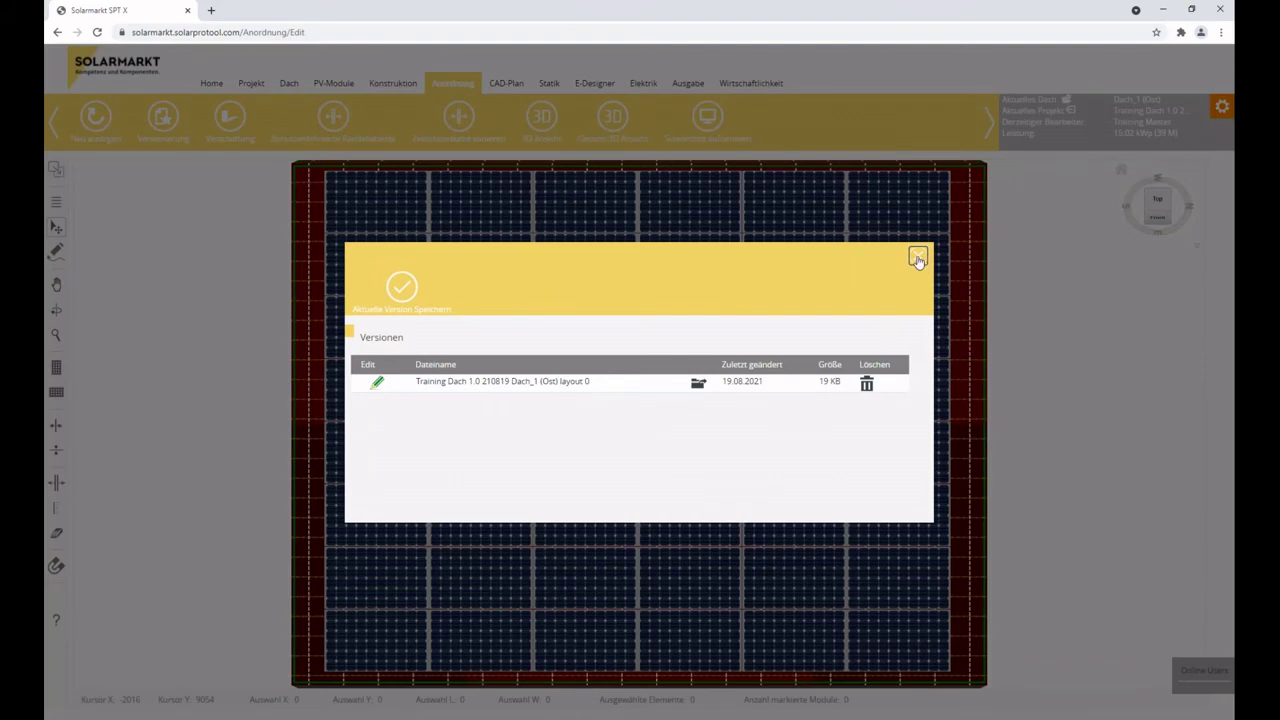
left_click(919, 257)
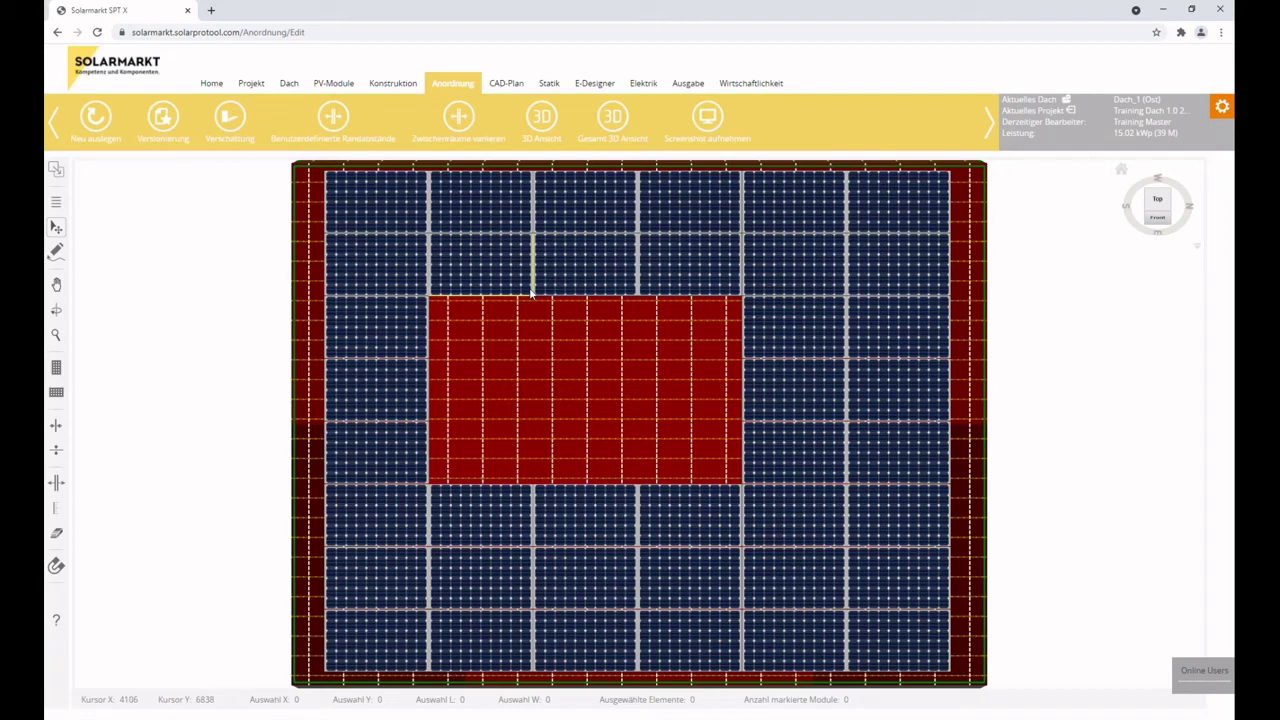
left_click(172, 120)
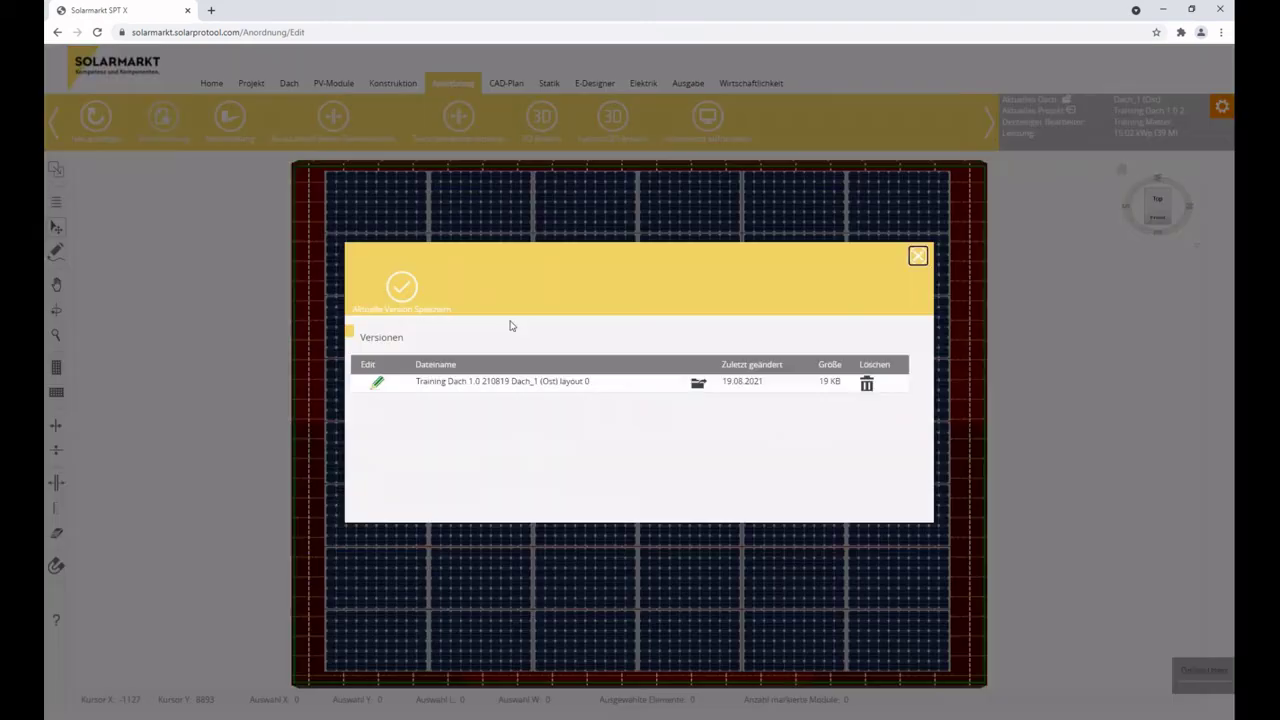
left_click(918, 256)
left_click(230, 122)
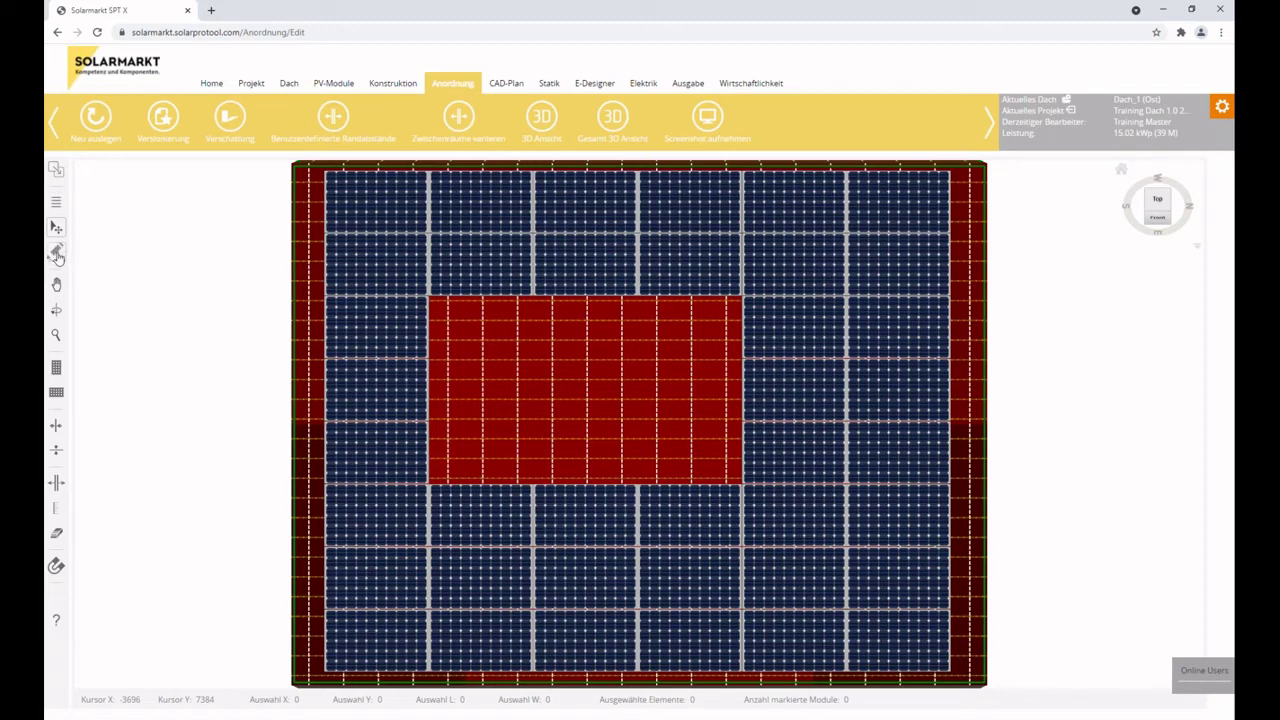
Draw a rectangular obstacle in the red zone's upper-left, named DF01 with 200 mm height.
left_click(56, 255)
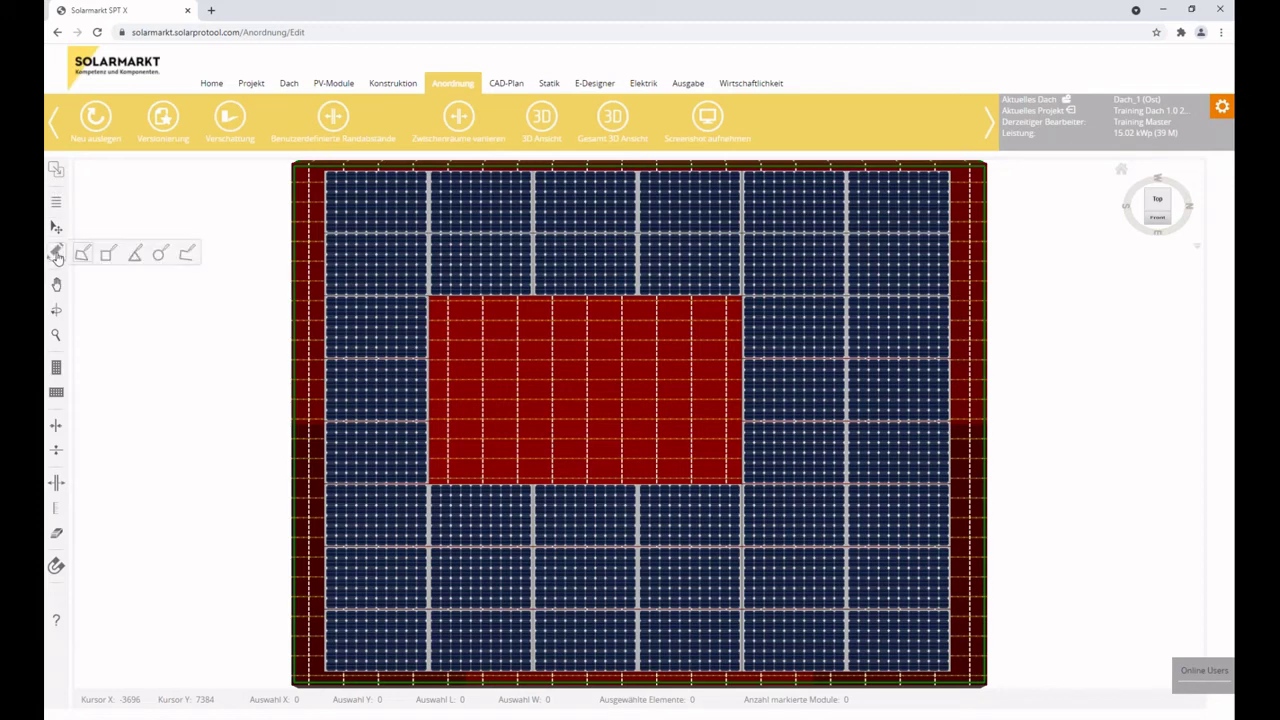
left_click(108, 256)
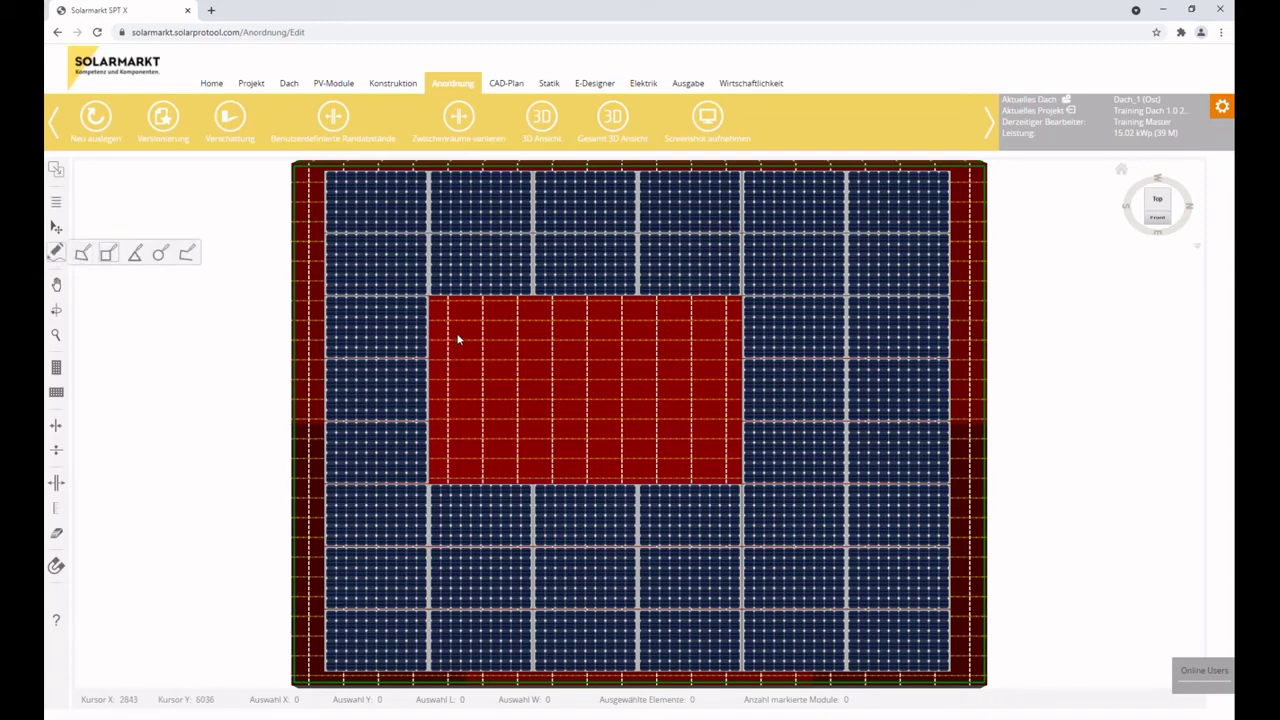
mouse_move(447, 324)
left_mouse_down()
mouse_move(563, 420)
mouse_move(590, 425)
left_mouse_up()
left_click_drag(159, 275, 101, 275)
type("df01")
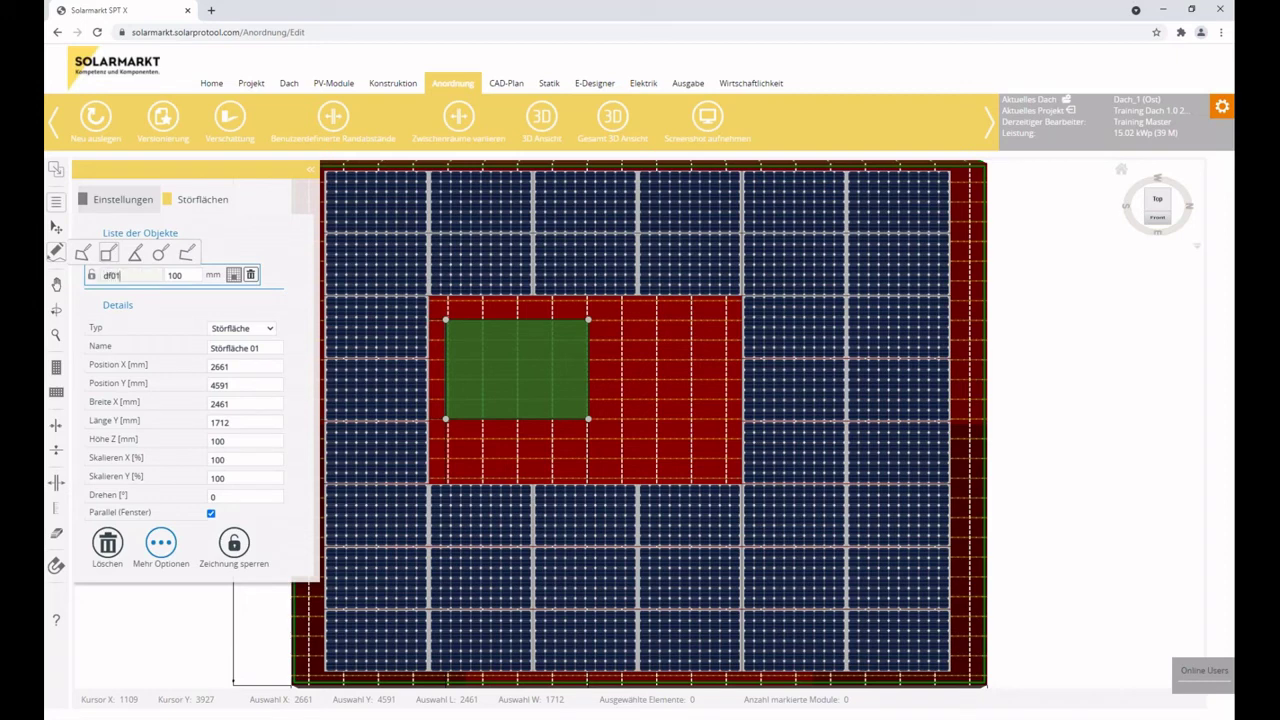
key("BackSpace")
key("BackSpace")
key("Tab")
type("200")
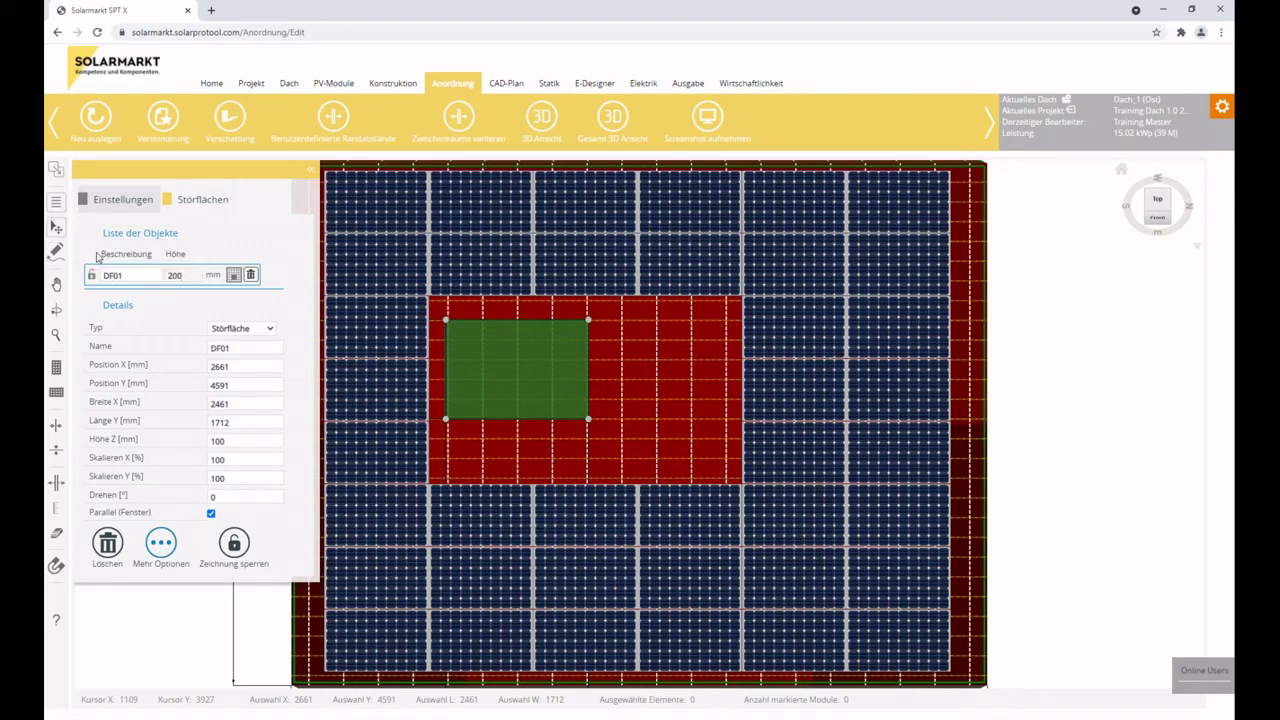
left_click(244, 370)
Try a 20° rotation on DF01, then reset it to 0°.
double_click(237, 498)
type("20")
key("Return")
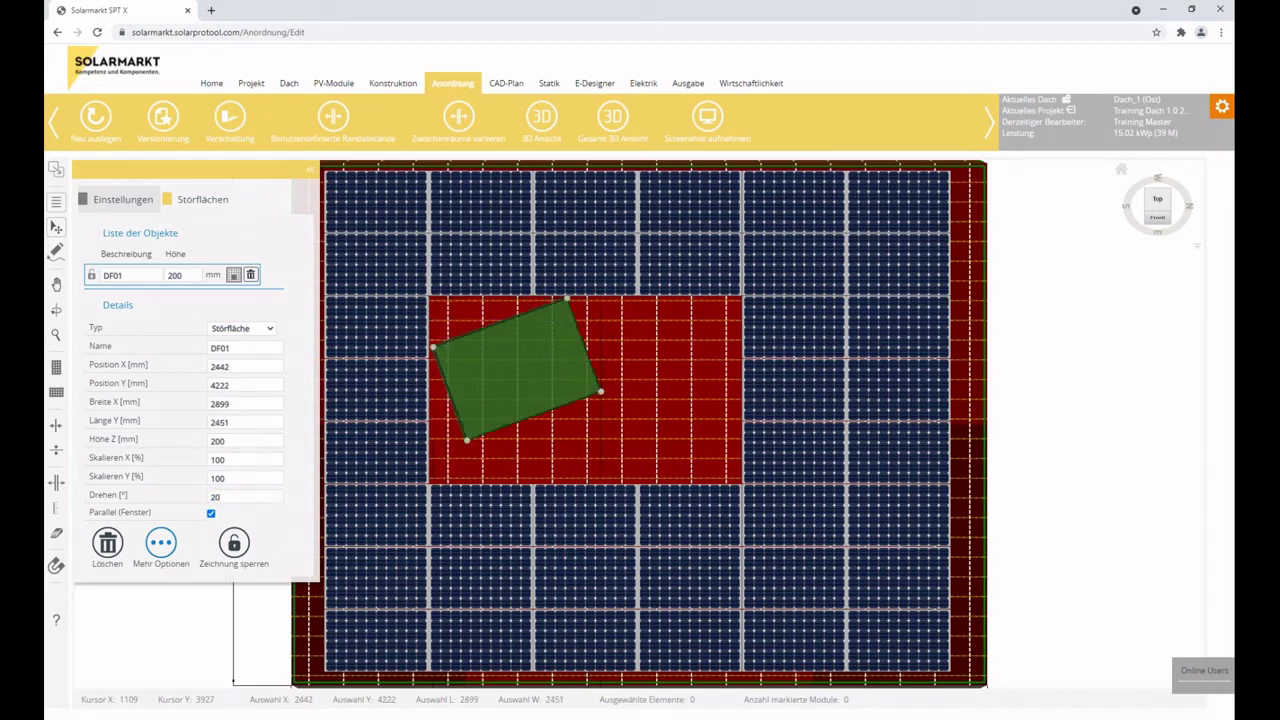
double_click(239, 498)
type("0")
key("Return")
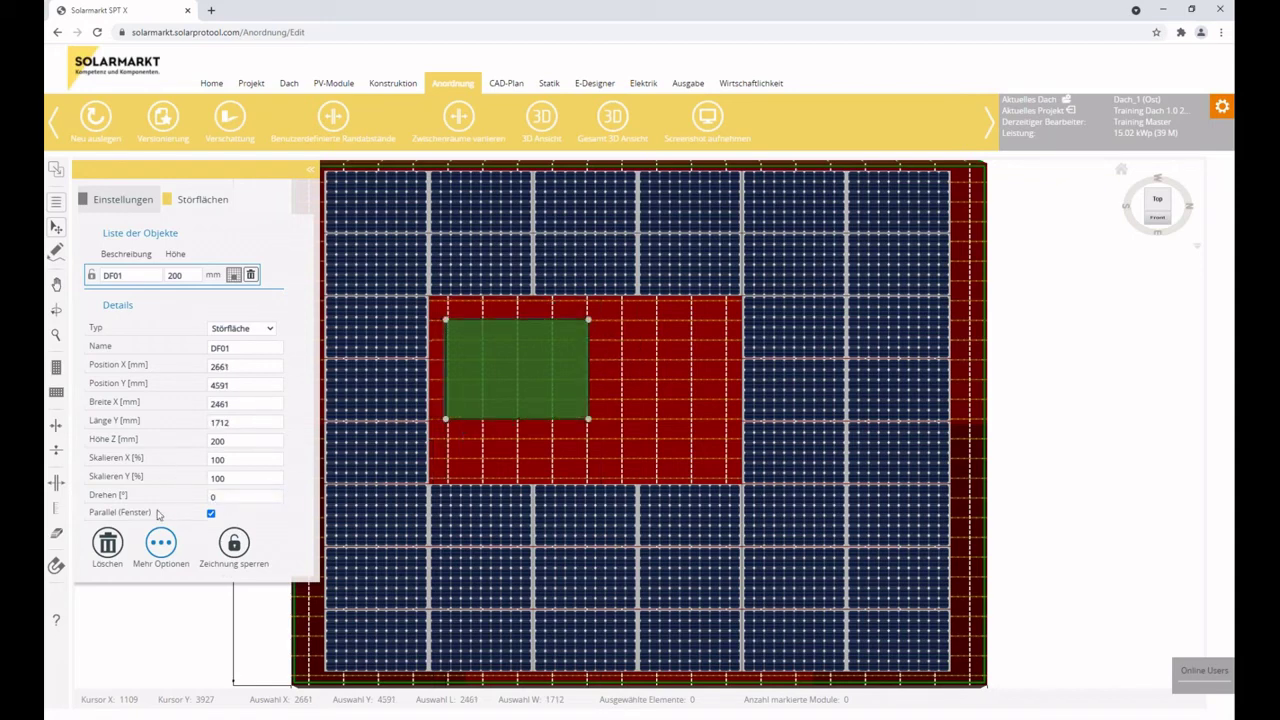
left_click(602, 436)
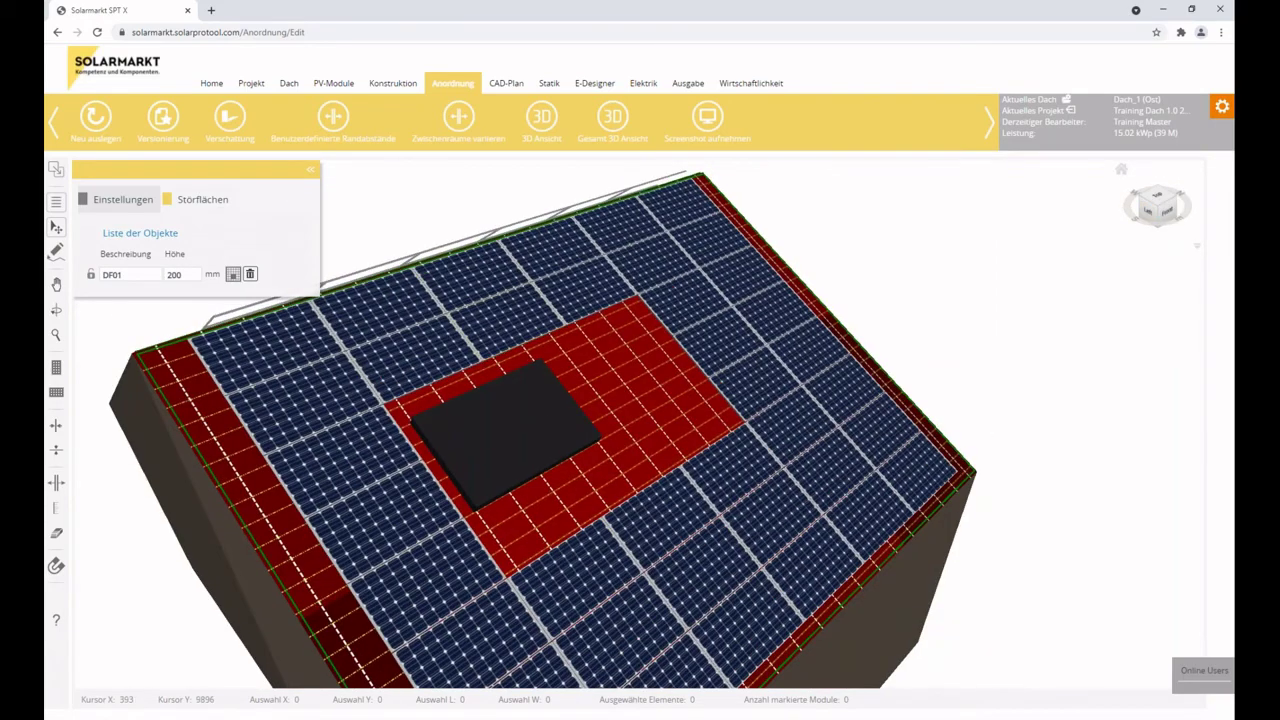
left_click(140, 274)
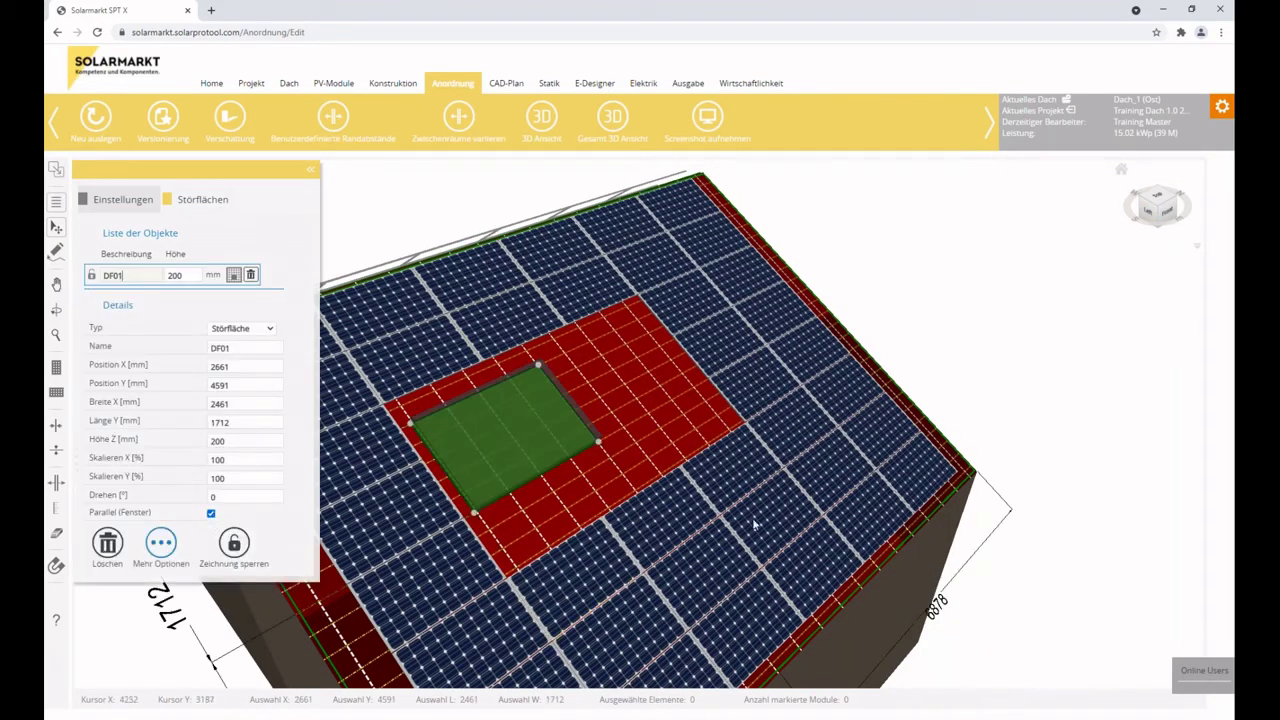
left_click(195, 279)
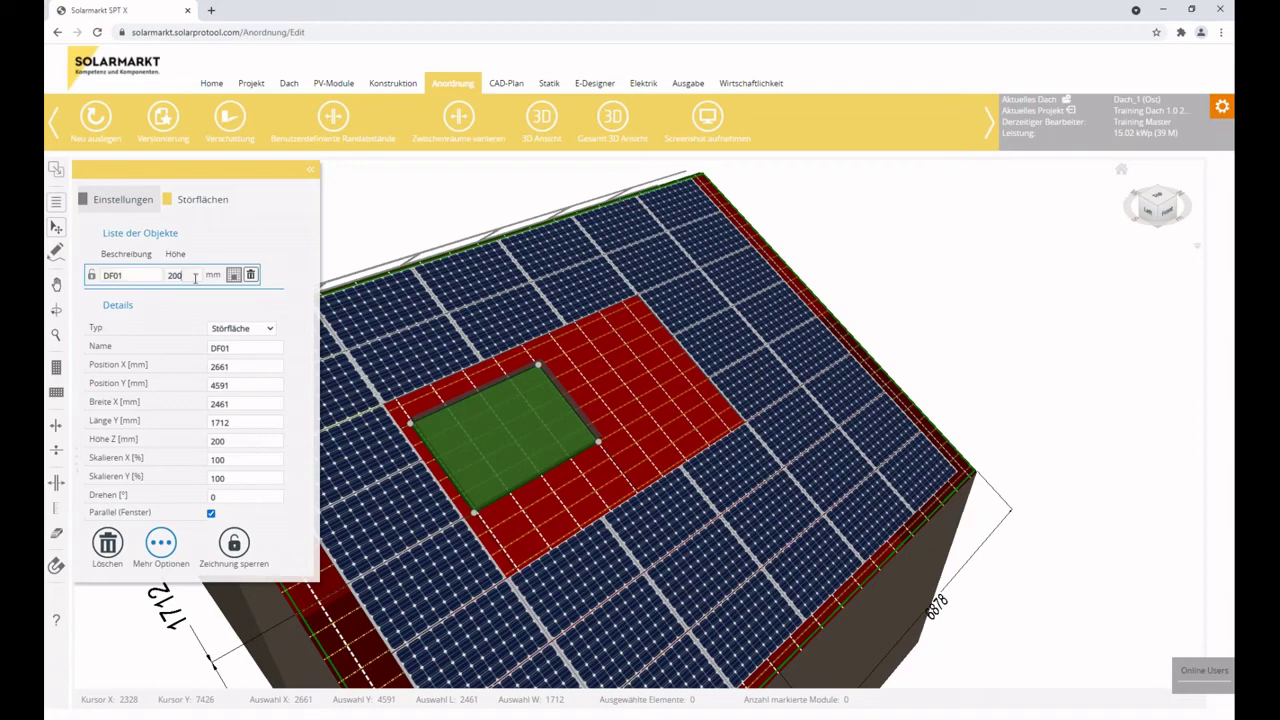
type("0")
left_click(660, 427)
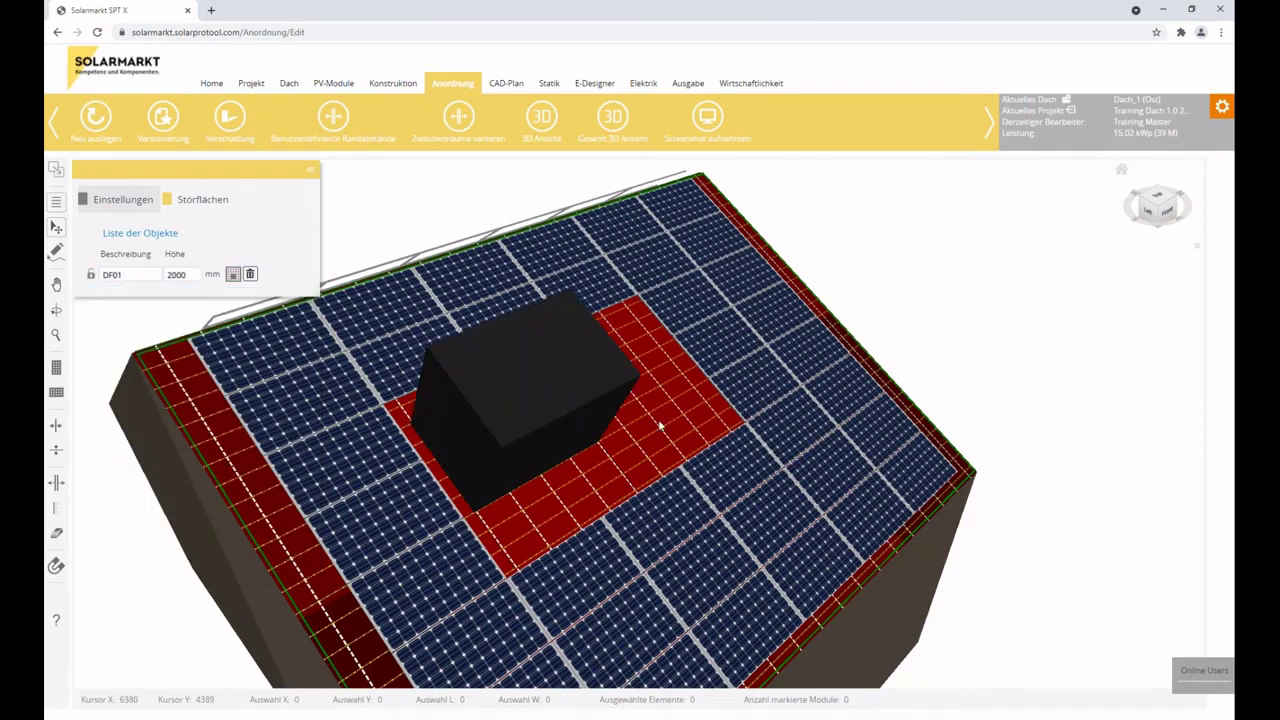
left_click(478, 422)
left_click(210, 514)
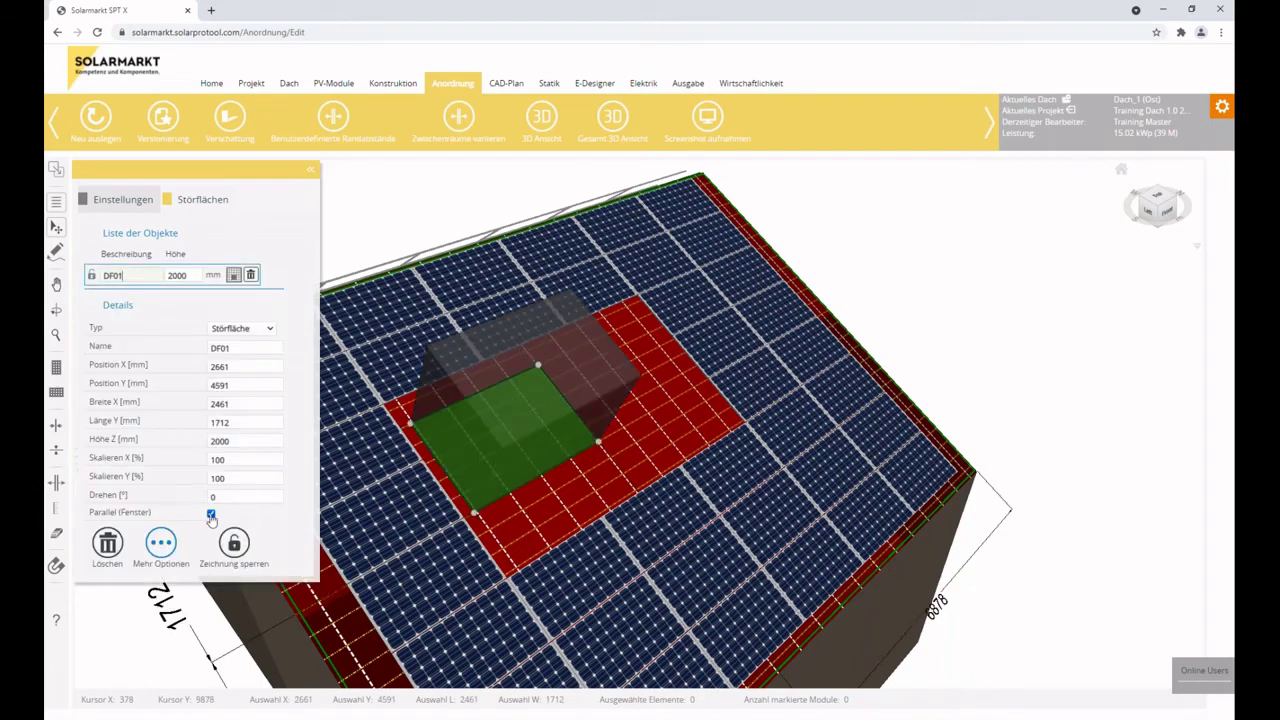
left_click(668, 410)
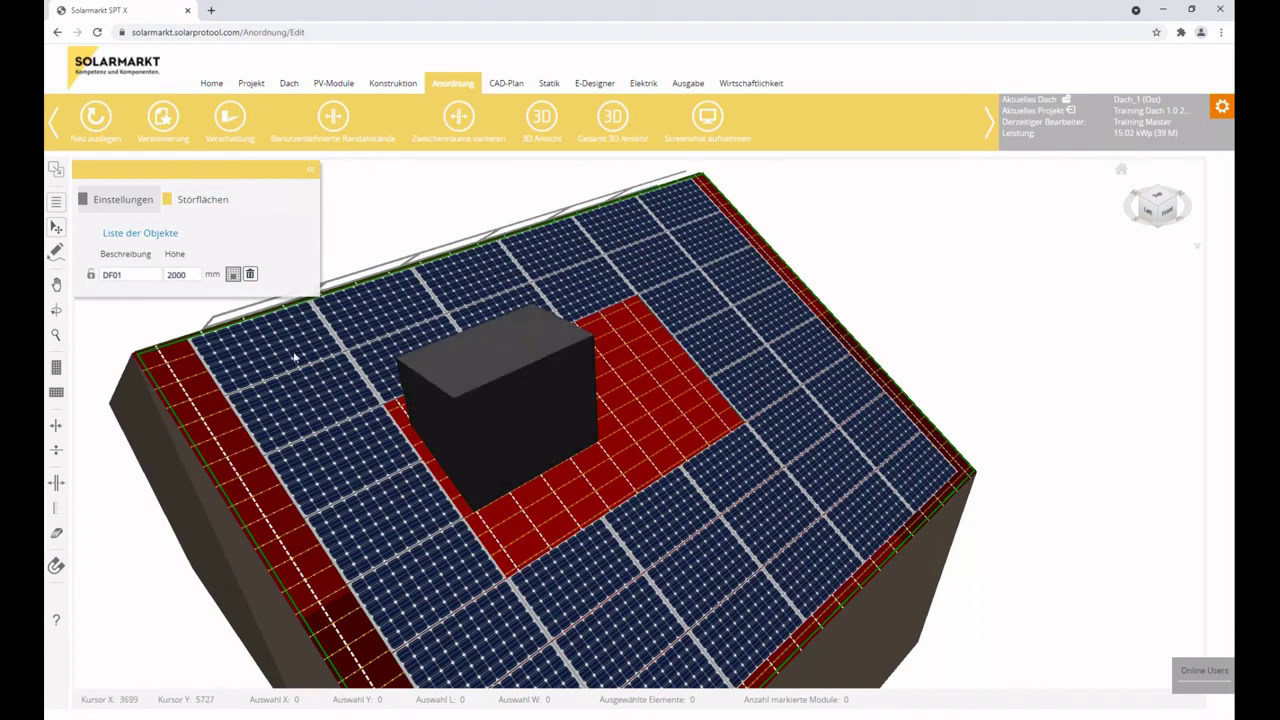
left_click(139, 279)
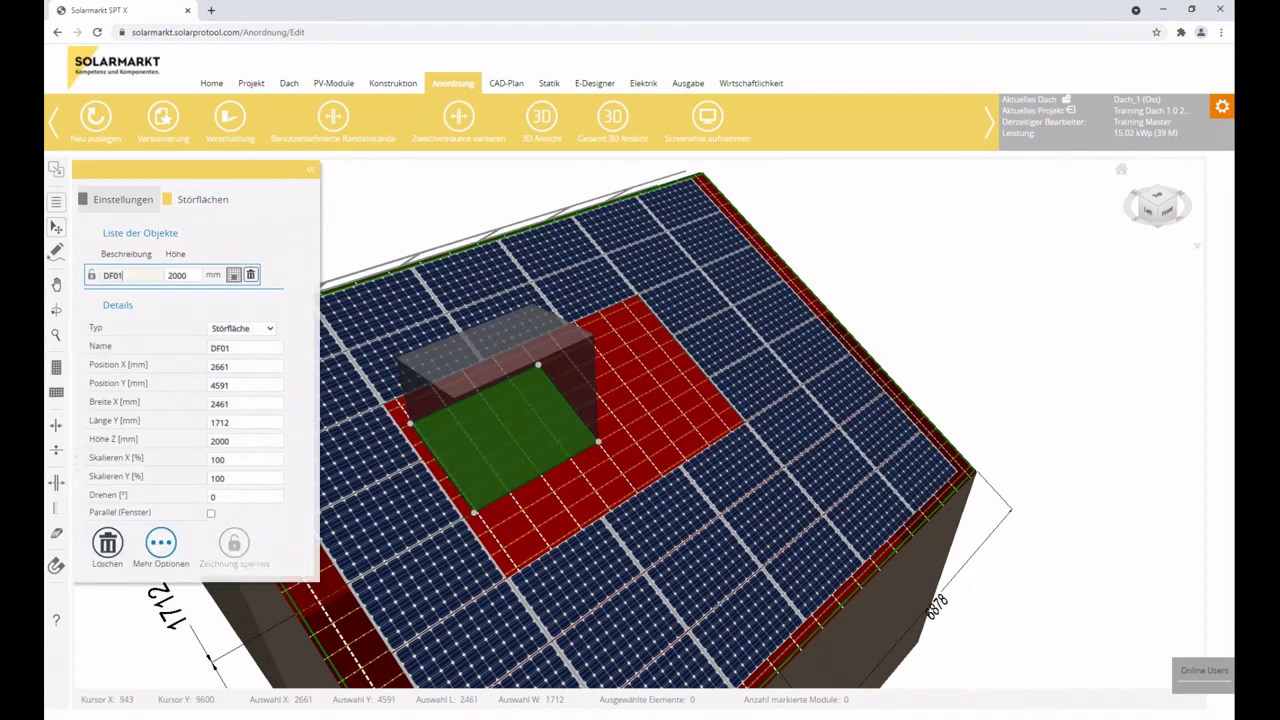
left_click(211, 513)
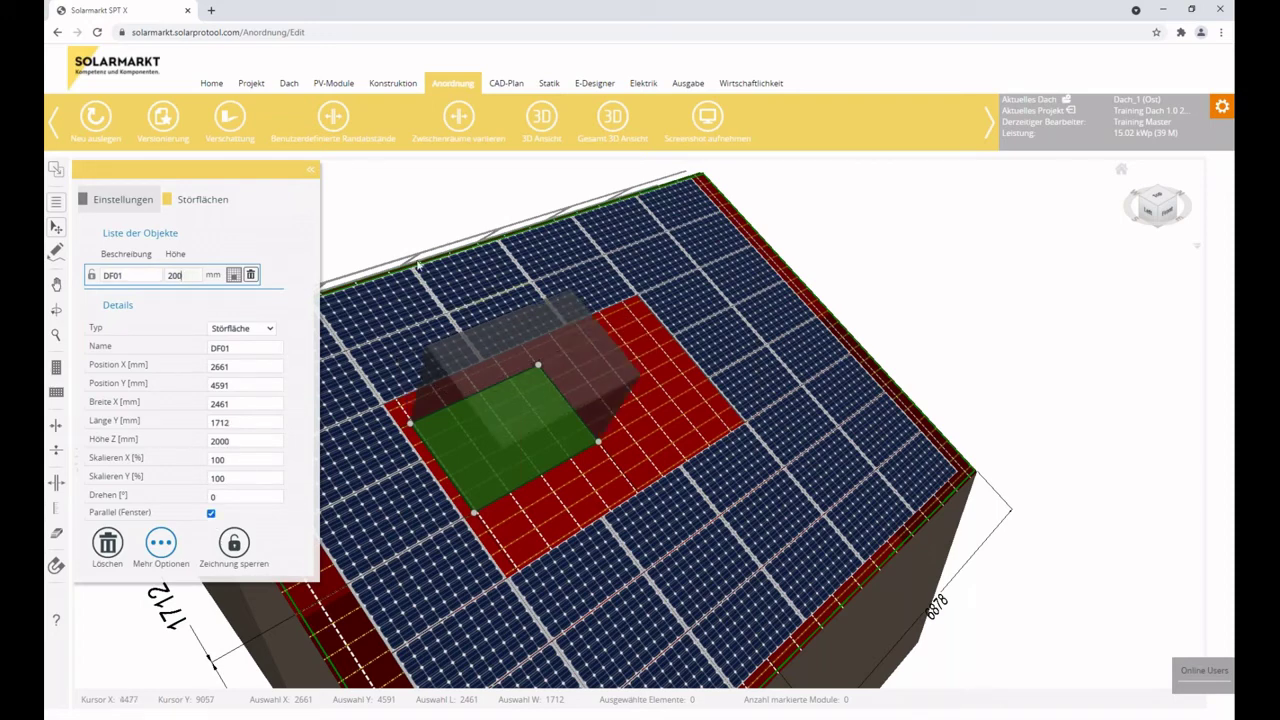
left_click(686, 380)
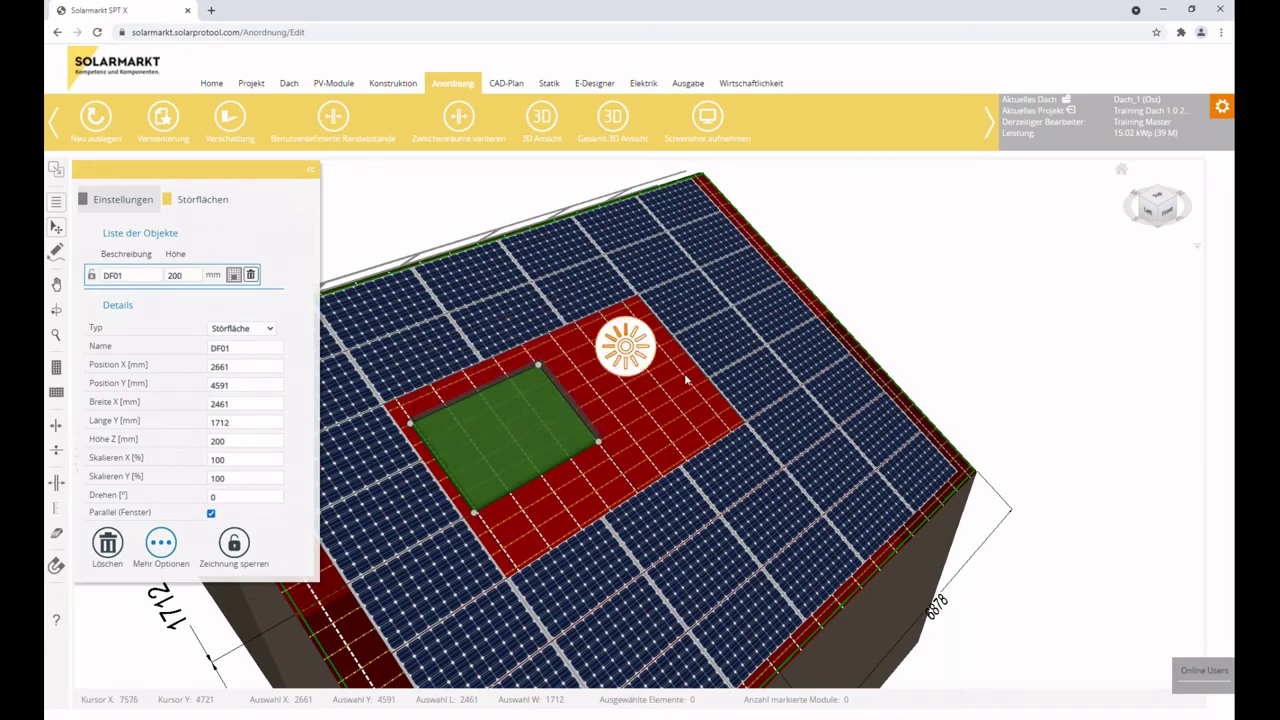
left_click(161, 543)
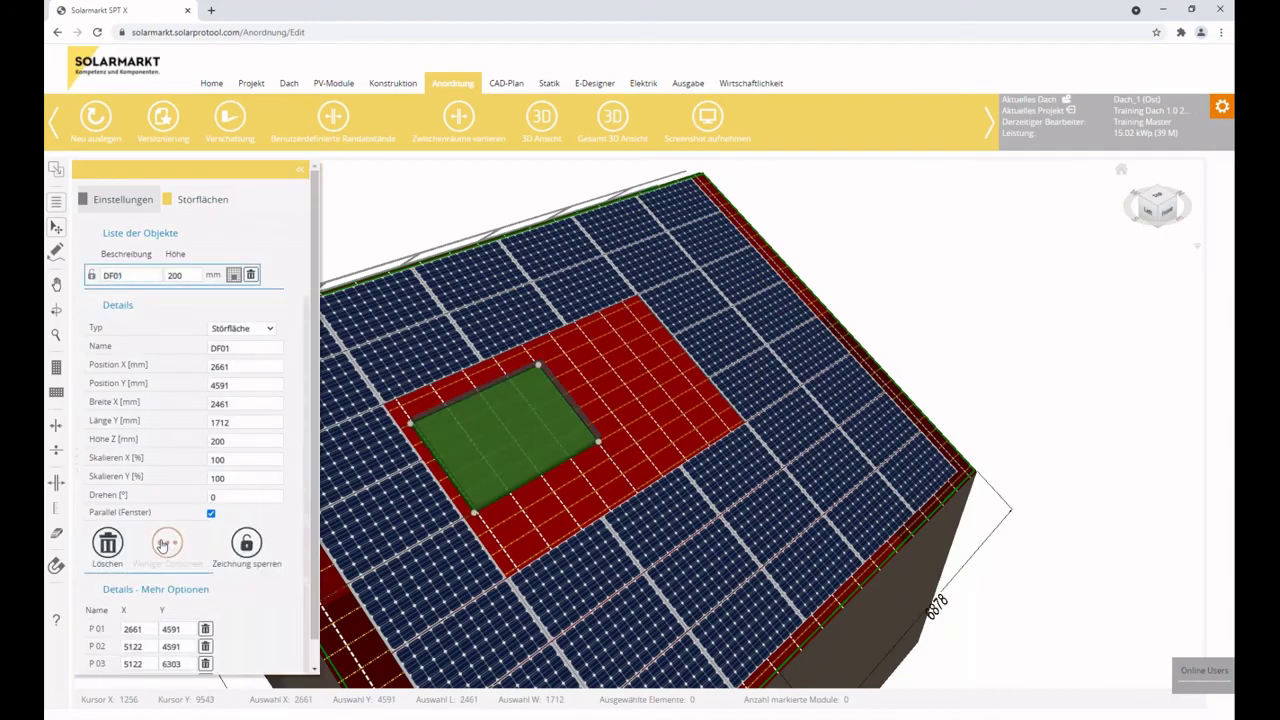
scroll(161, 543, "down", 1)
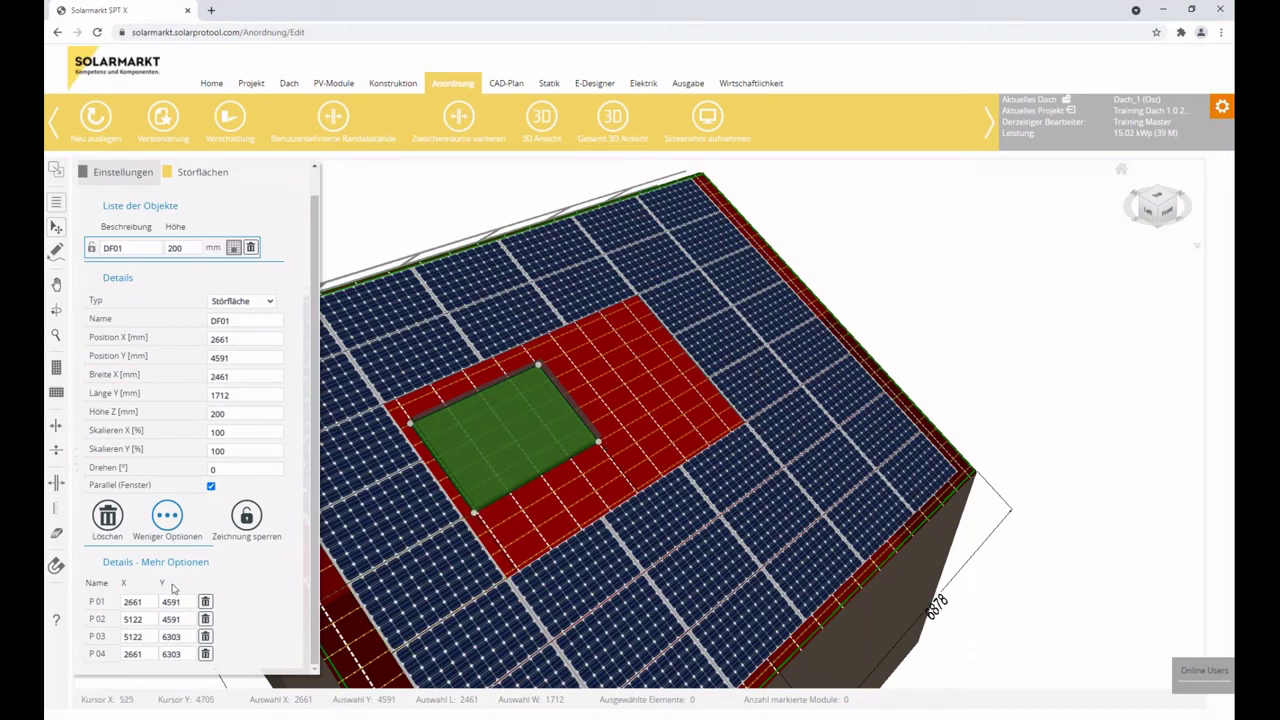
left_click(170, 516)
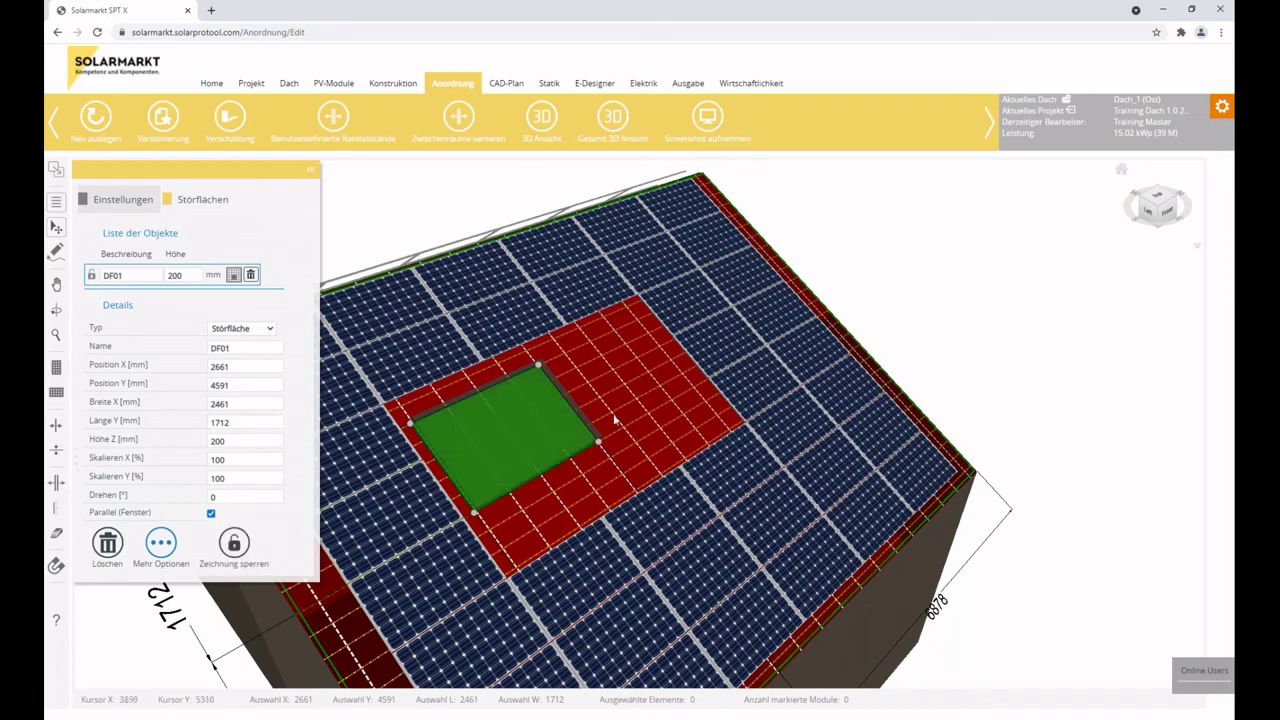
left_click(760, 335)
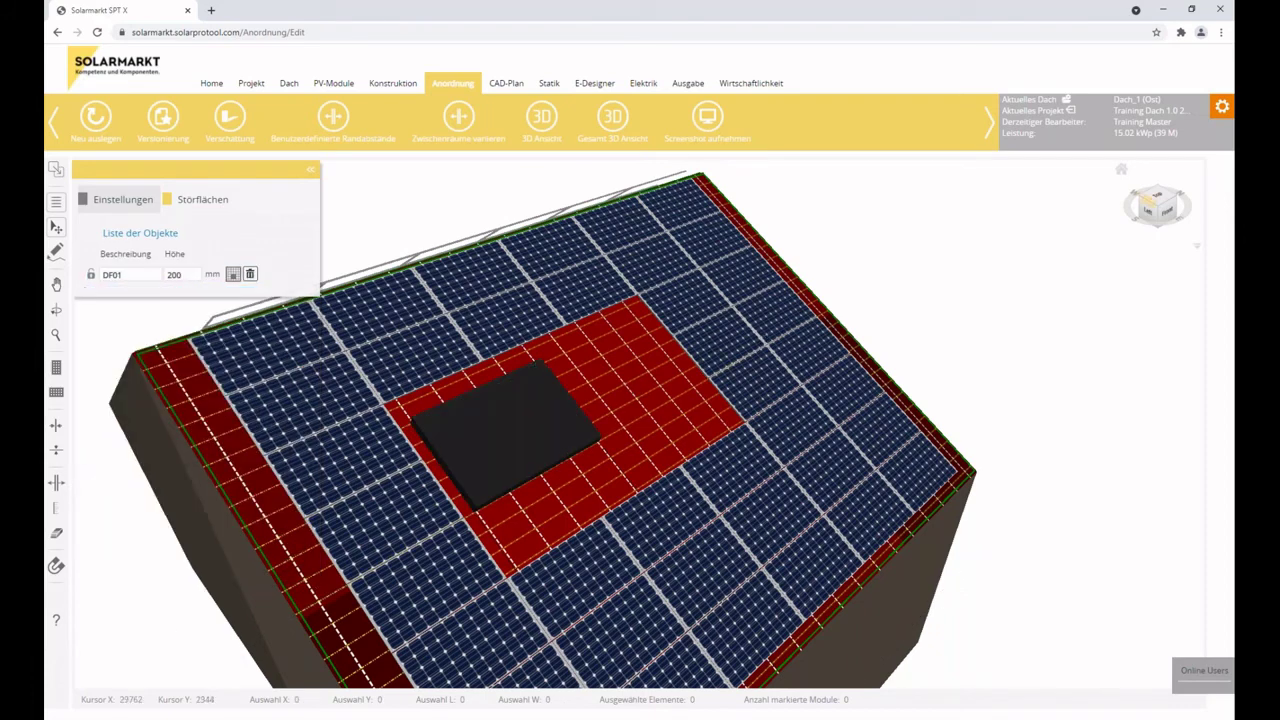
left_click(1121, 170)
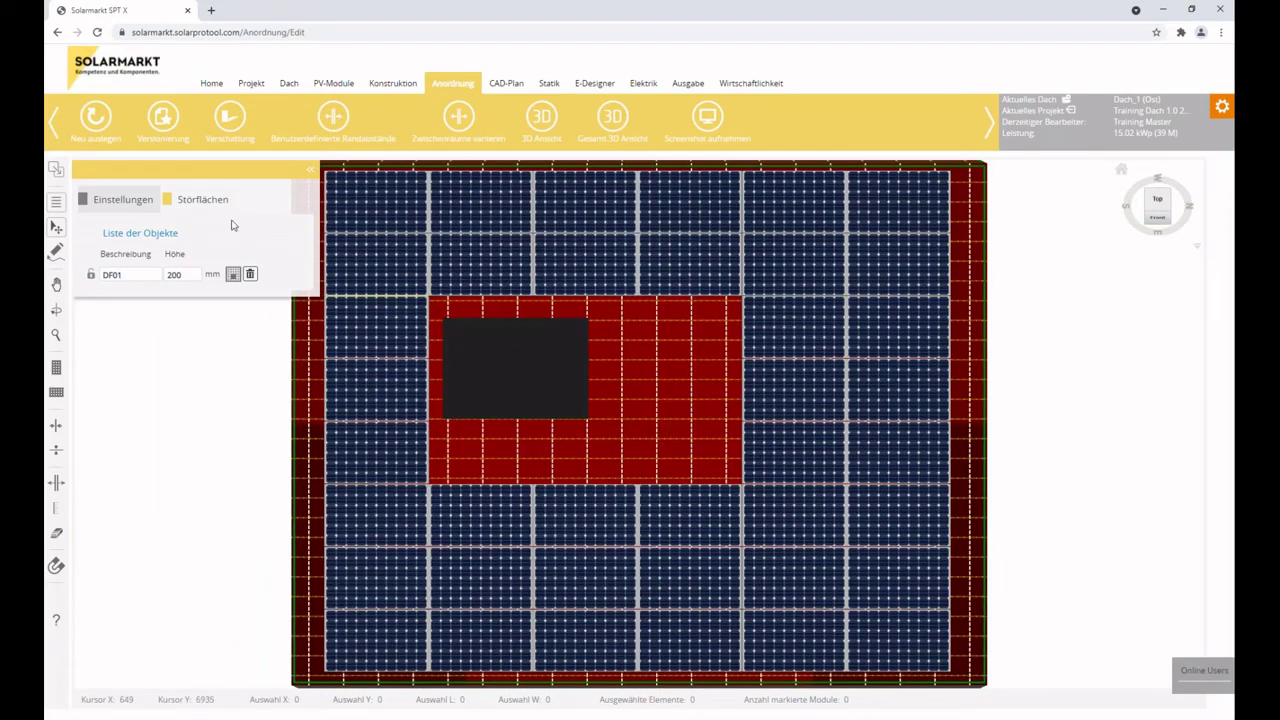
Open the Einstellungen tab of general layout settings, briefly checking the obstacle list.
left_click(142, 203)
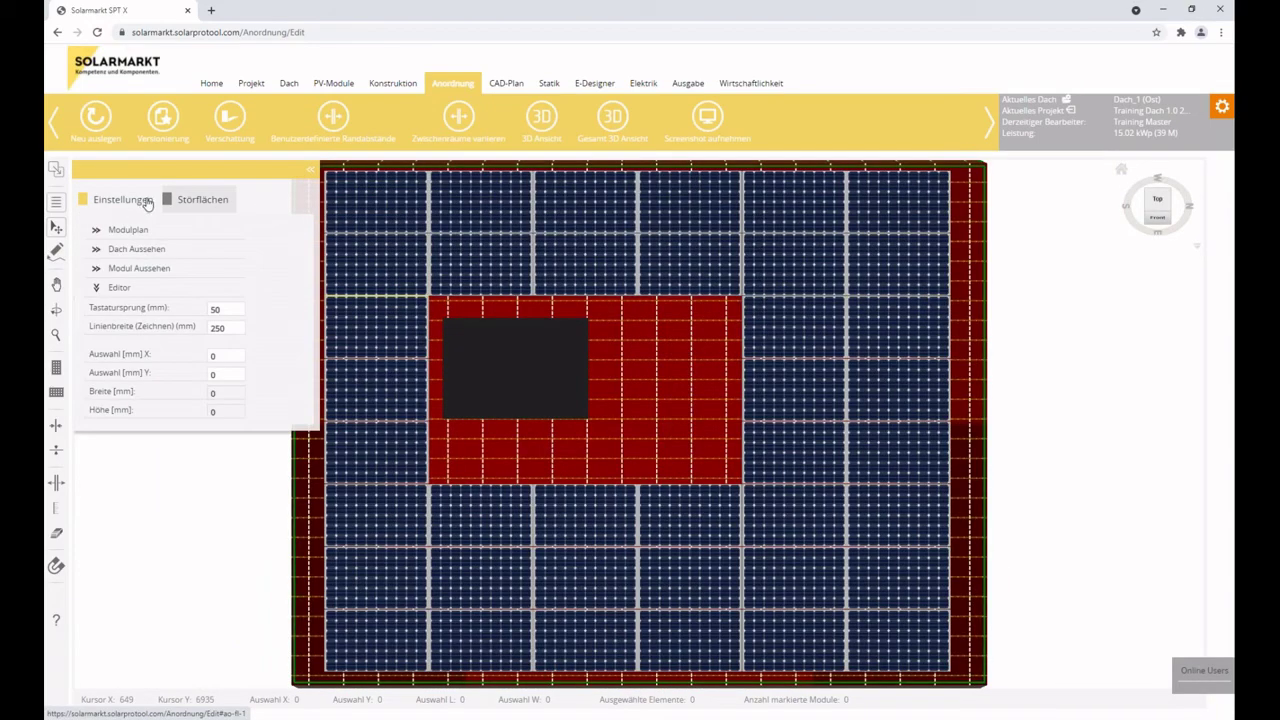
left_click(56, 203)
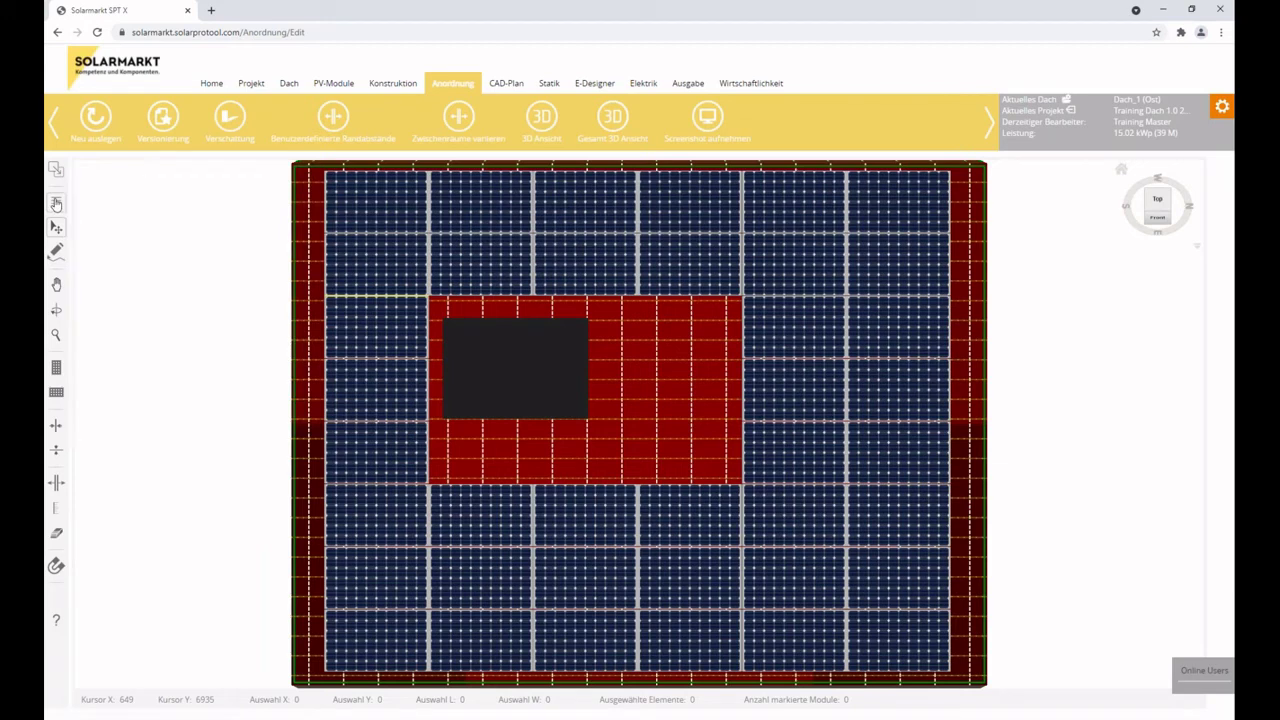
left_click(56, 203)
left_click(203, 200)
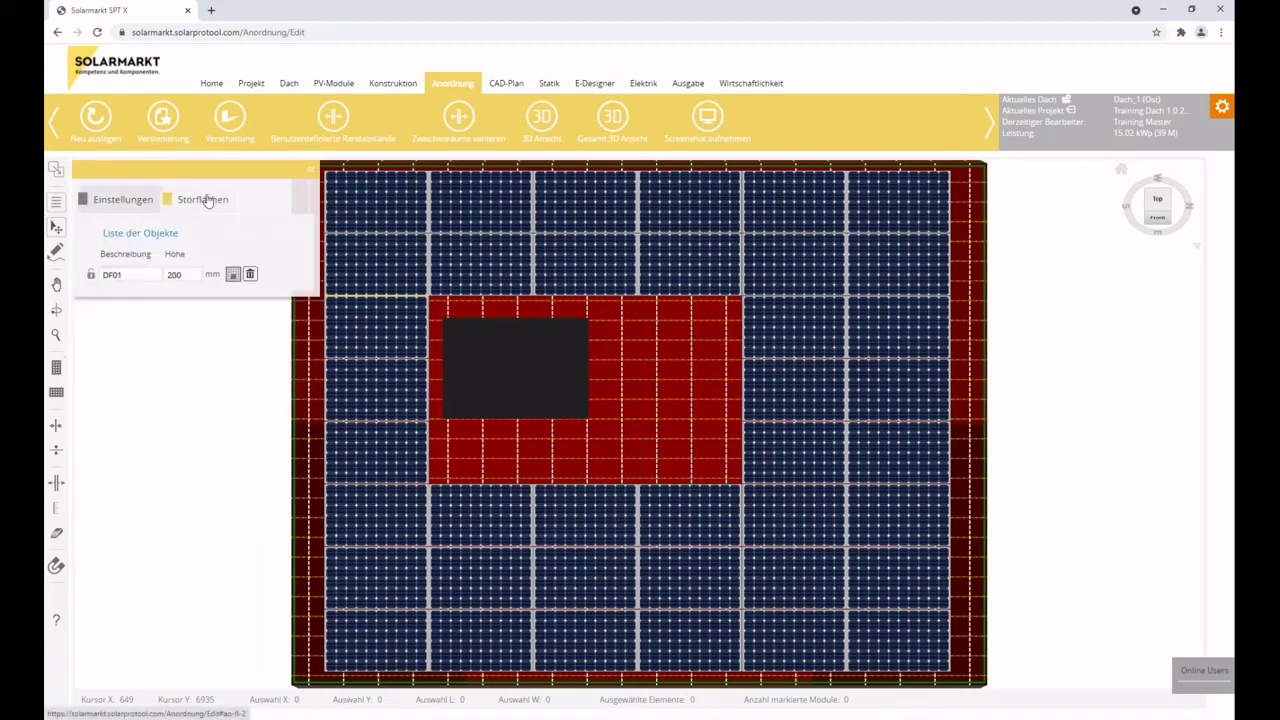
left_click(128, 200)
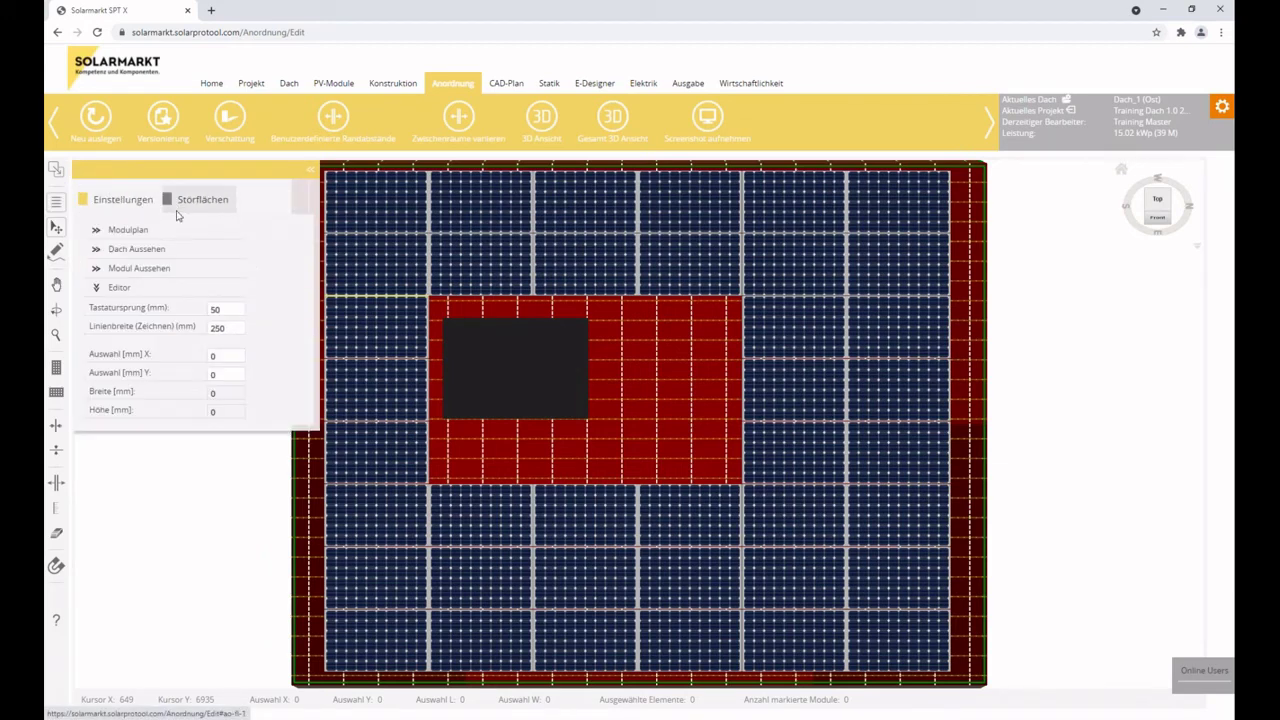
Expand and collapse the Modulplan and Dach Aussehen sections.
left_click(97, 230)
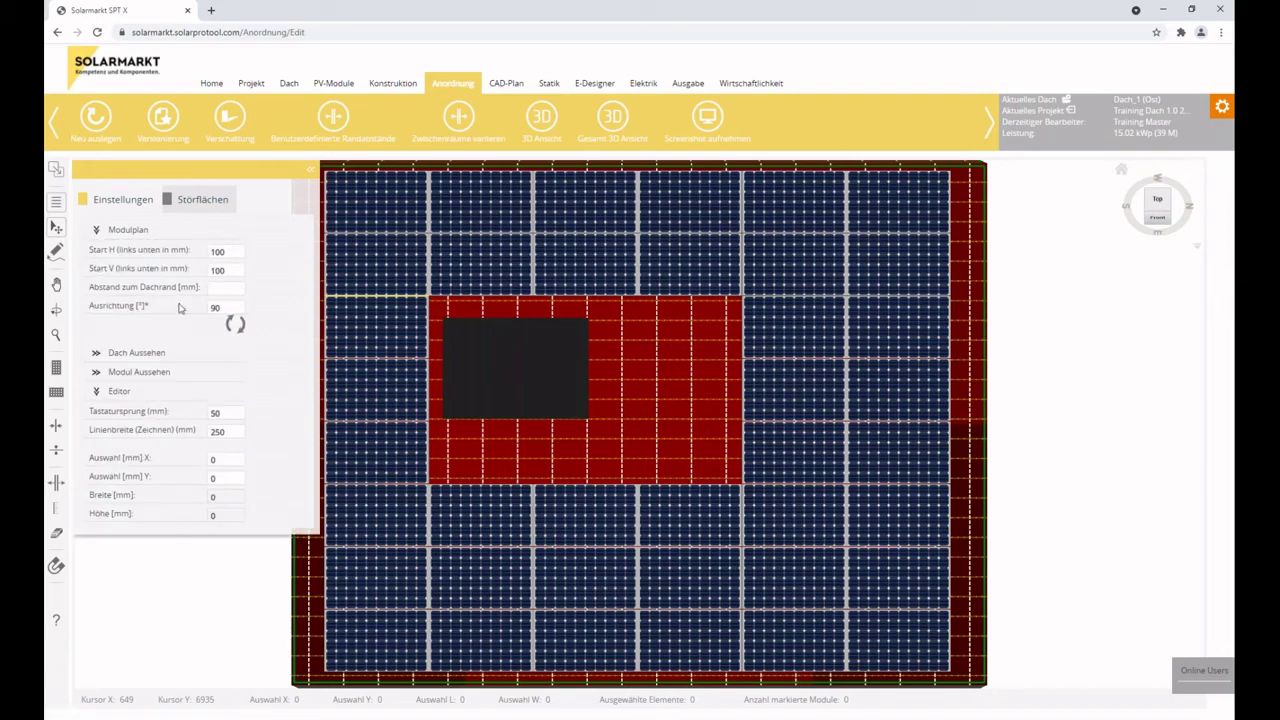
left_click(96, 230)
left_click(96, 250)
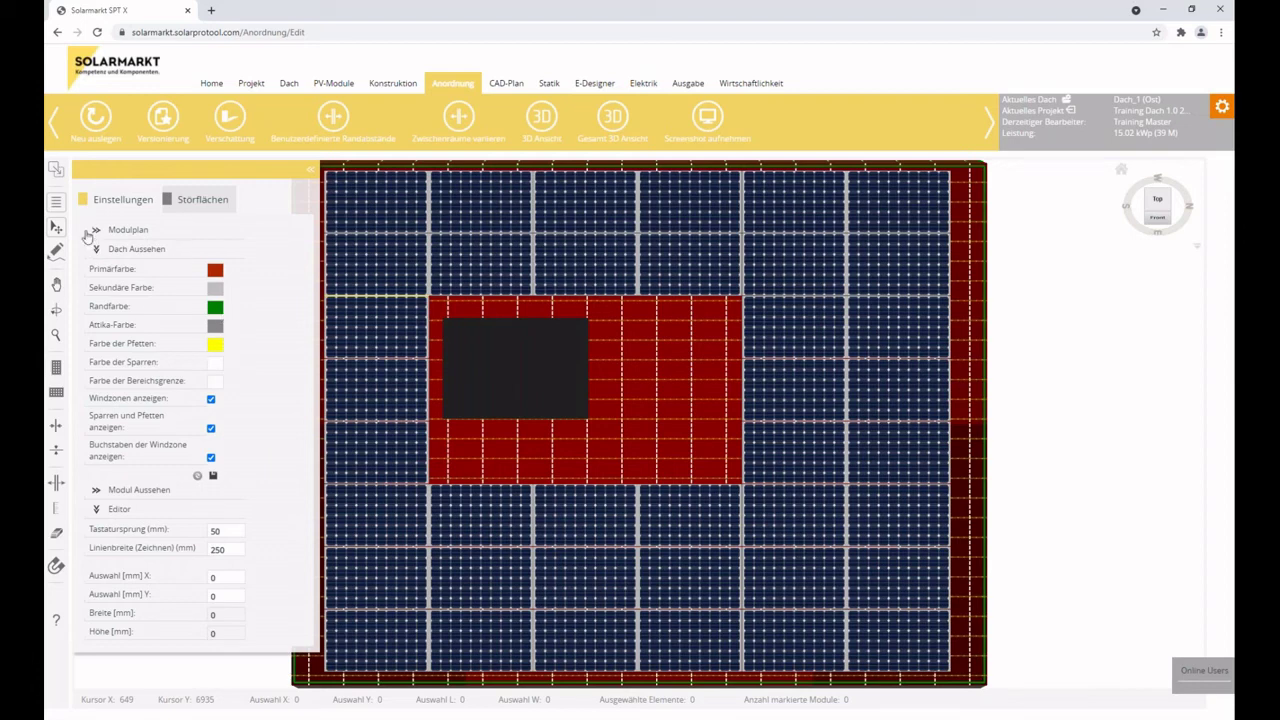
left_click(98, 250)
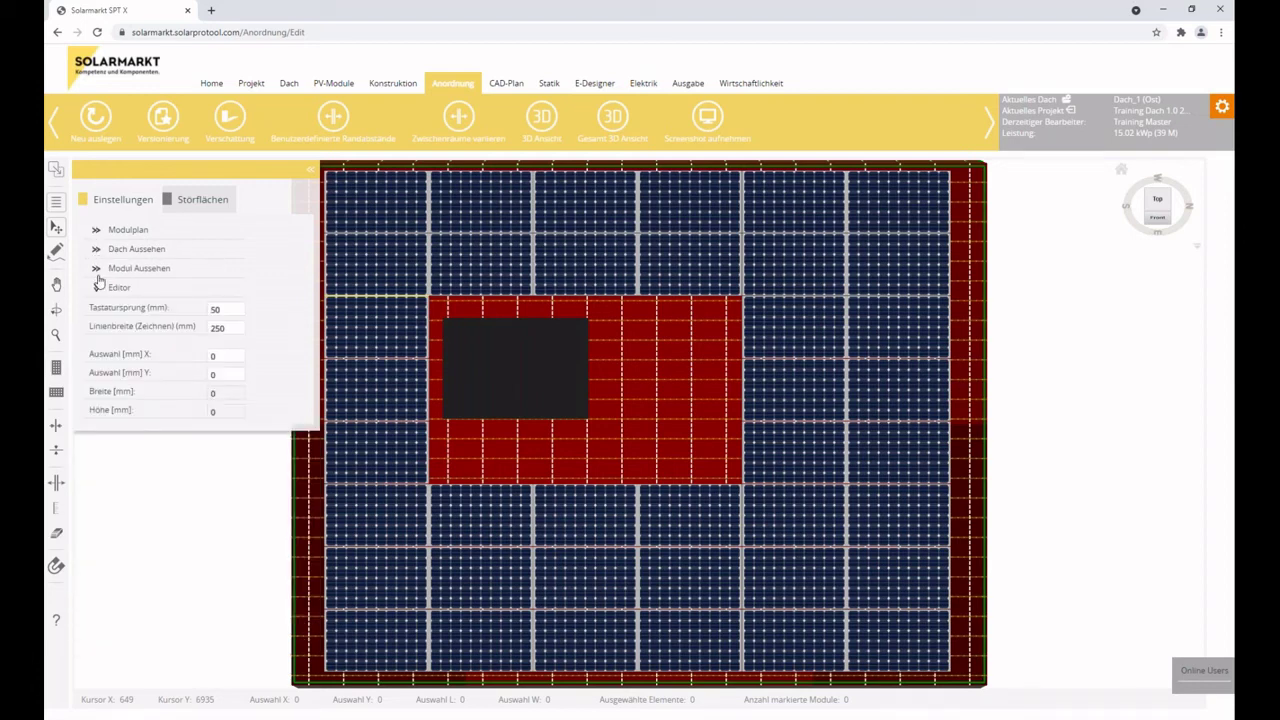
Expand Modul Aussehen and keep Monocrystalline as the cell type.
left_click(97, 269)
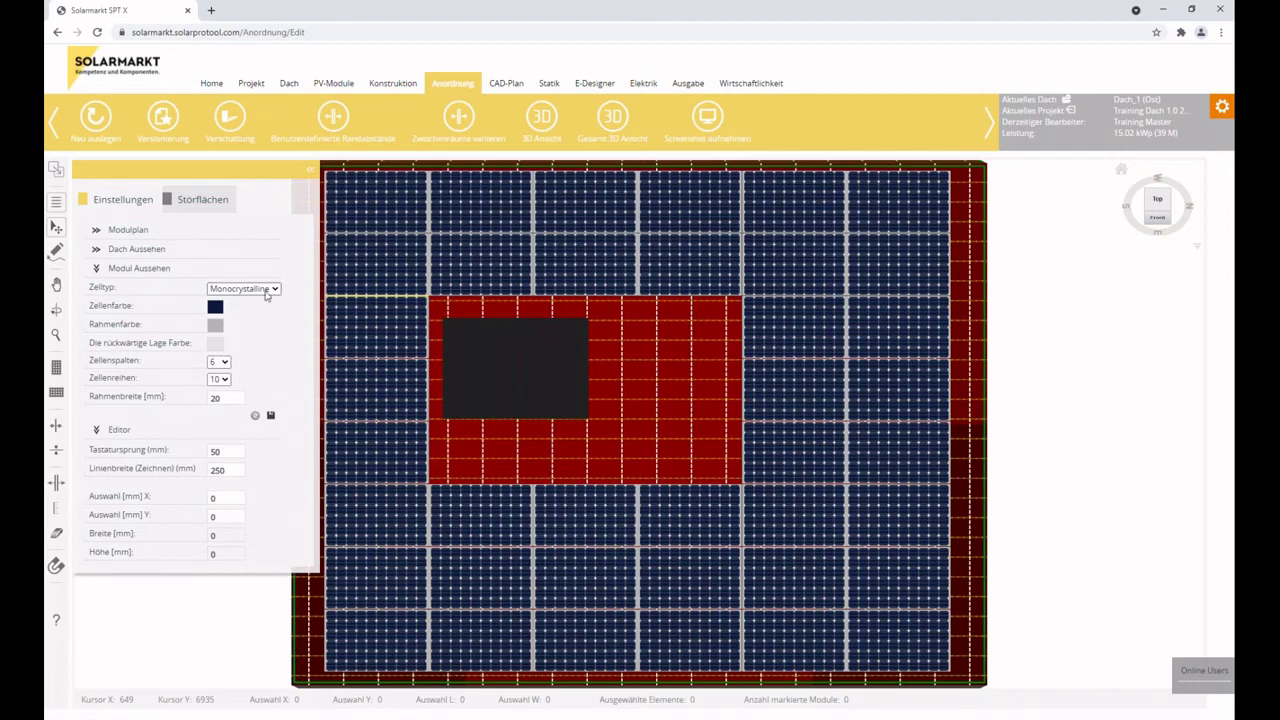
left_click(266, 289)
left_click(268, 289)
left_click(268, 289)
left_click(243, 301)
left_click(250, 289)
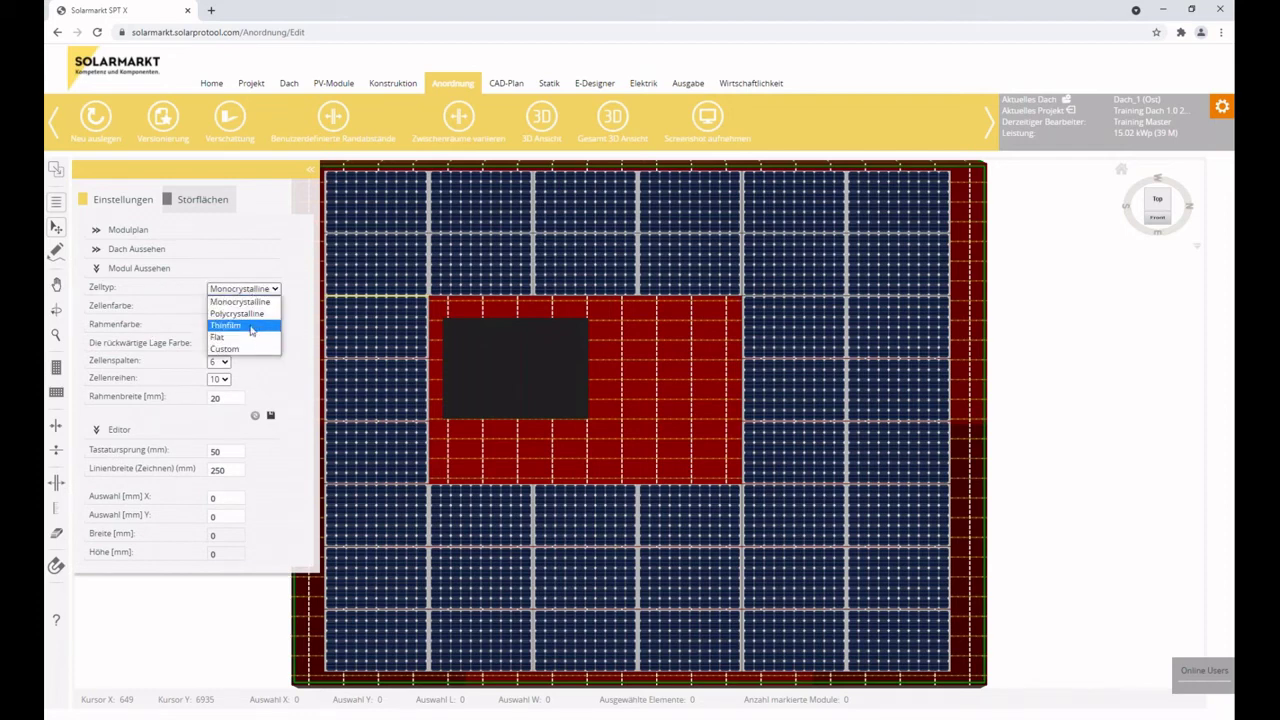
left_click(251, 301)
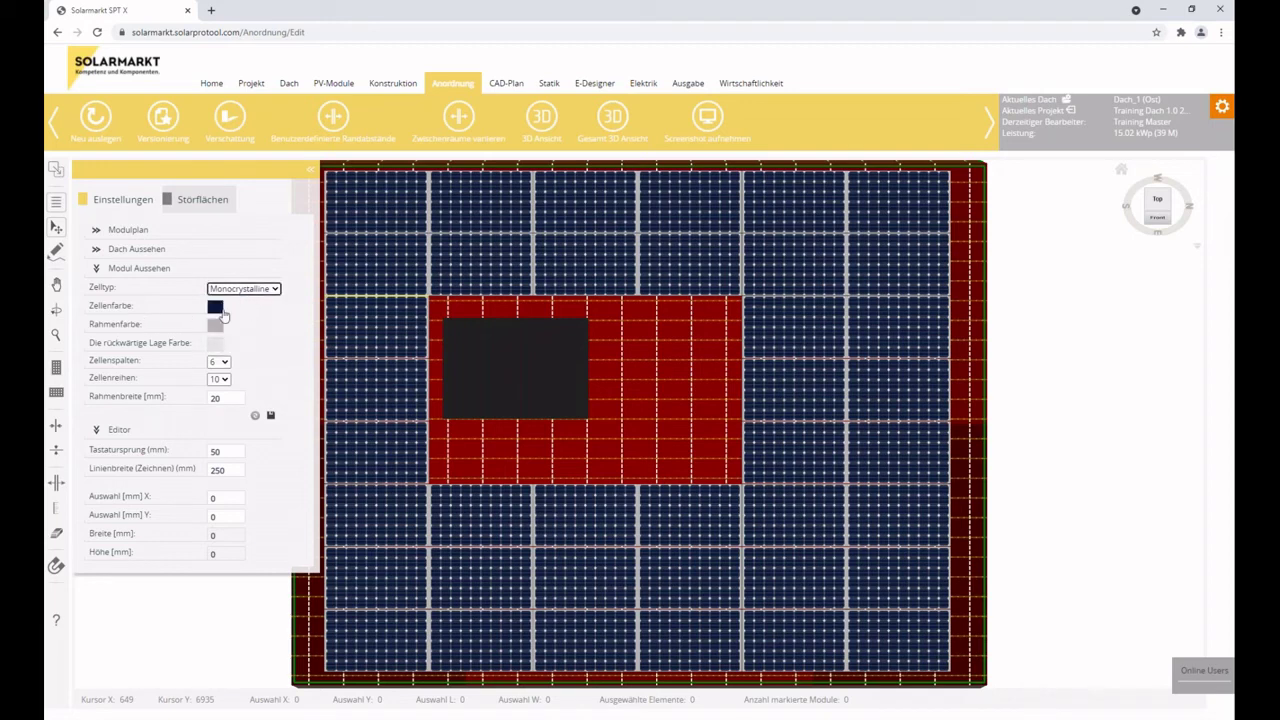
Set the module cell colour to black.
left_click(216, 308)
left_click(268, 313)
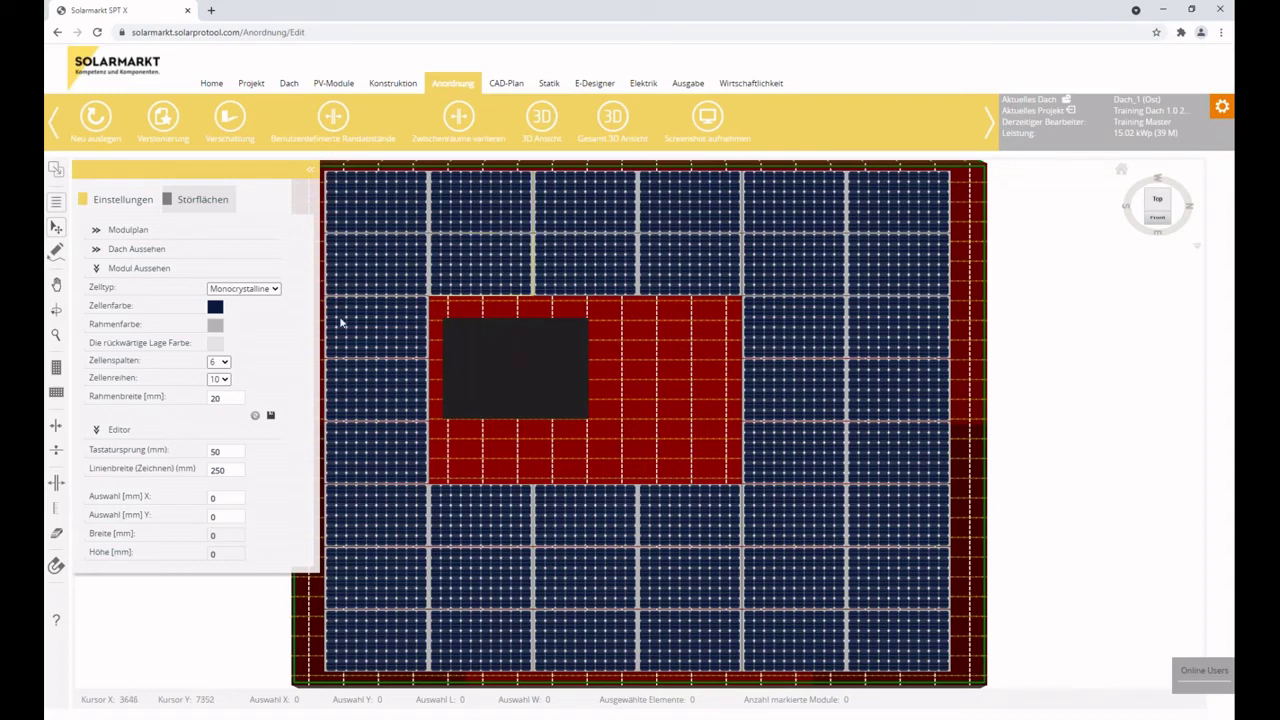
left_click(215, 307)
left_click(215, 406)
left_click(345, 404)
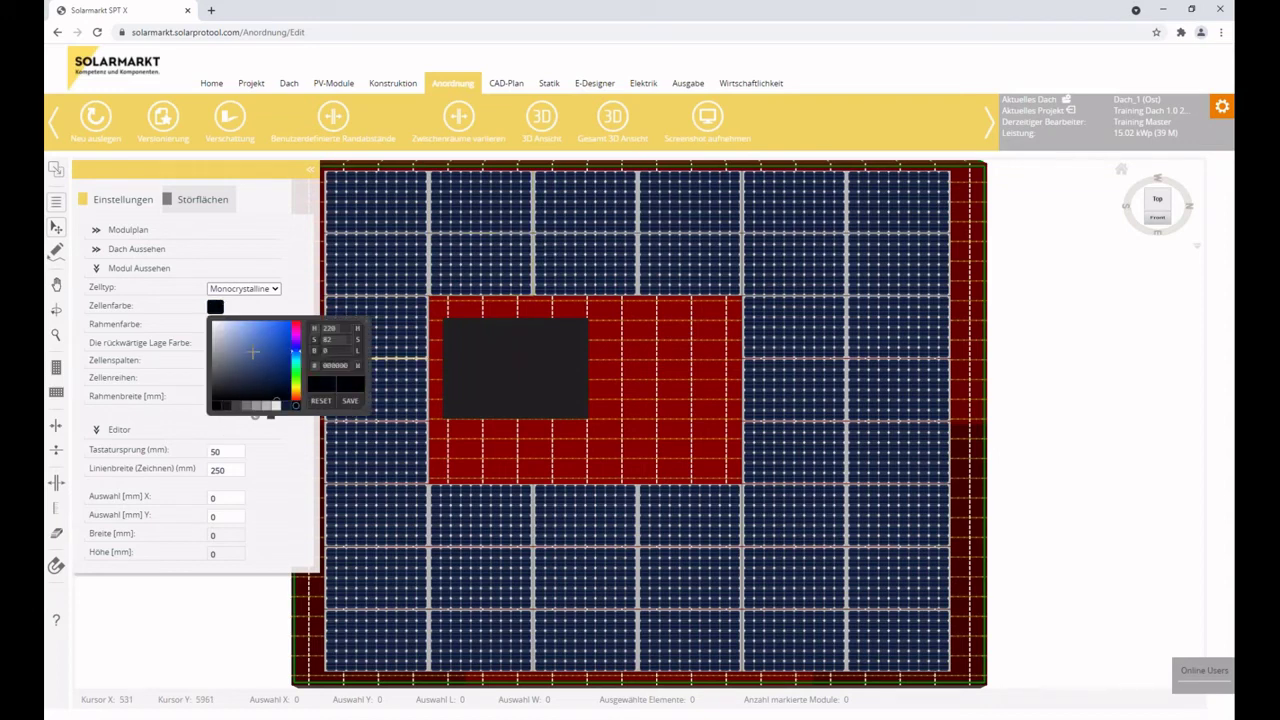
left_click(250, 310)
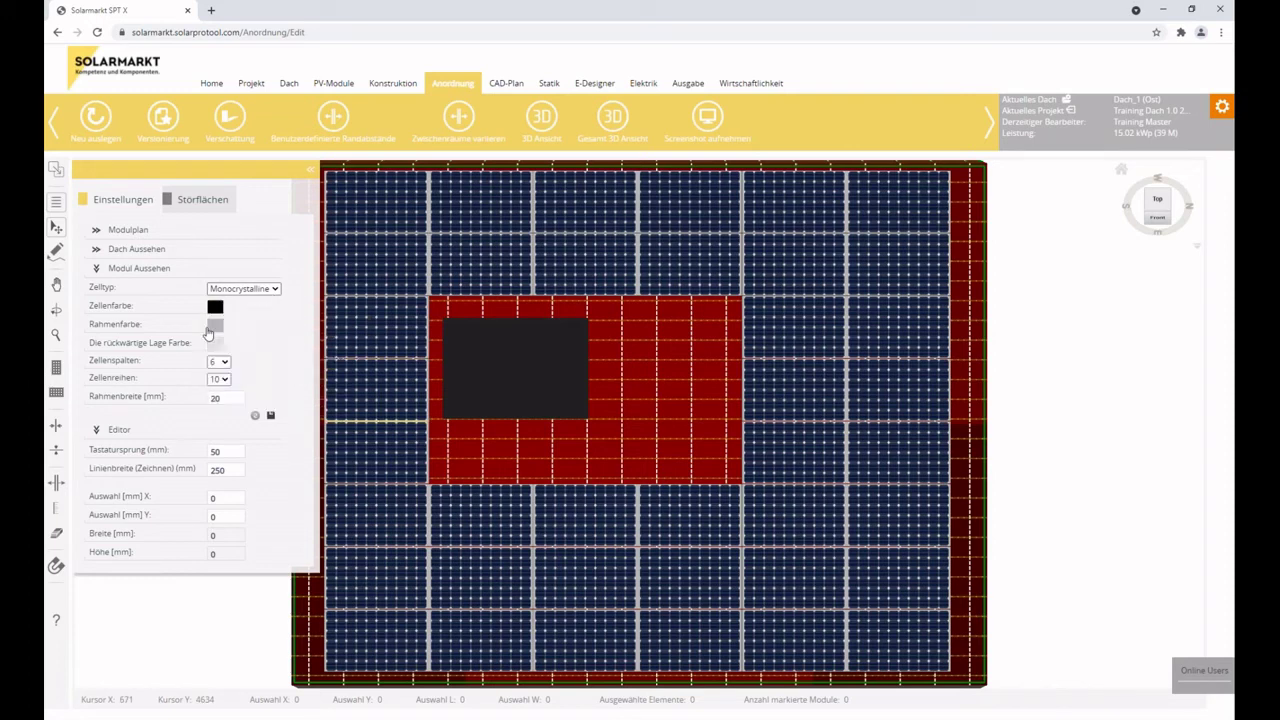
Set the frame colour to dark grey 404040 and apply the new look to the roof.
left_click(215, 325)
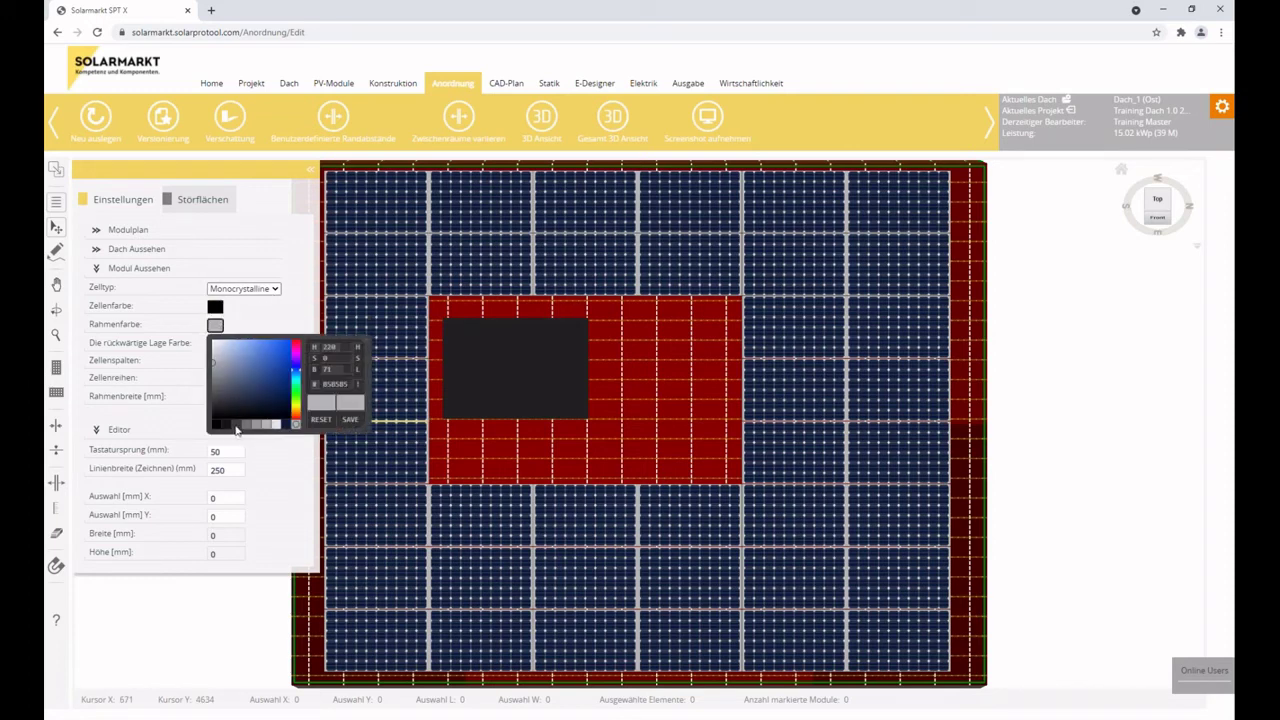
left_click(236, 426)
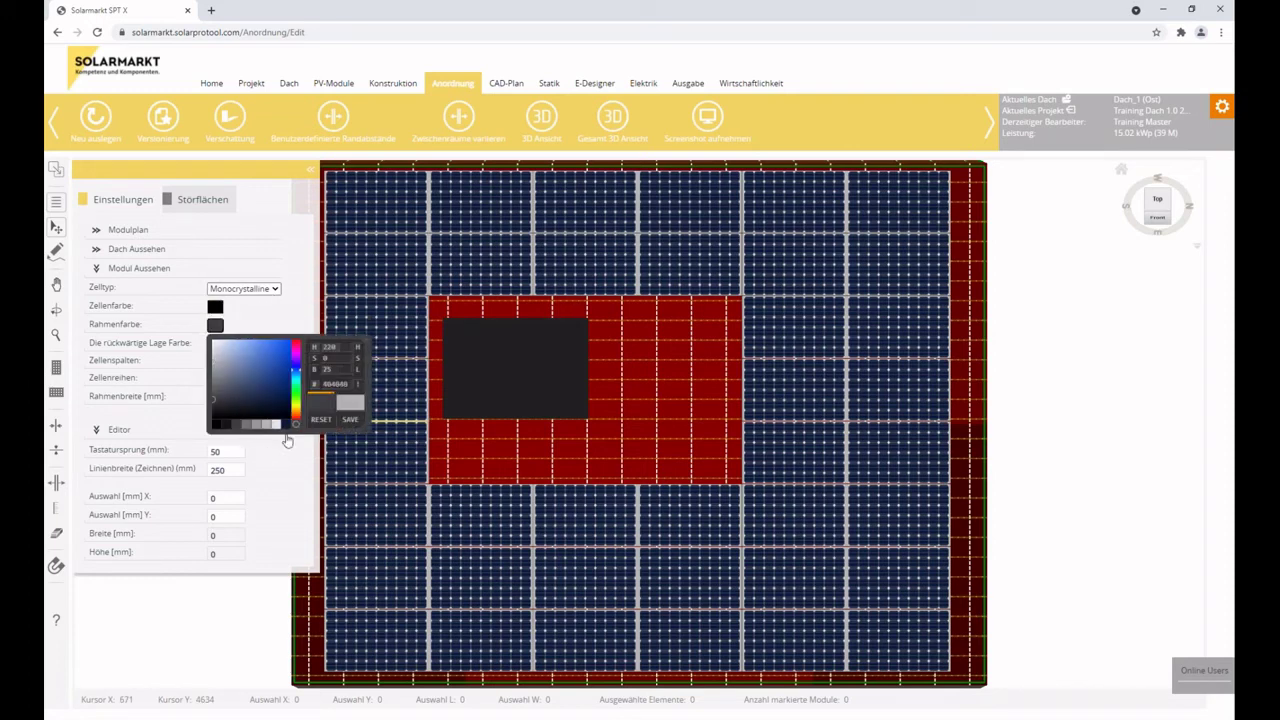
left_click(285, 317)
left_click(221, 346)
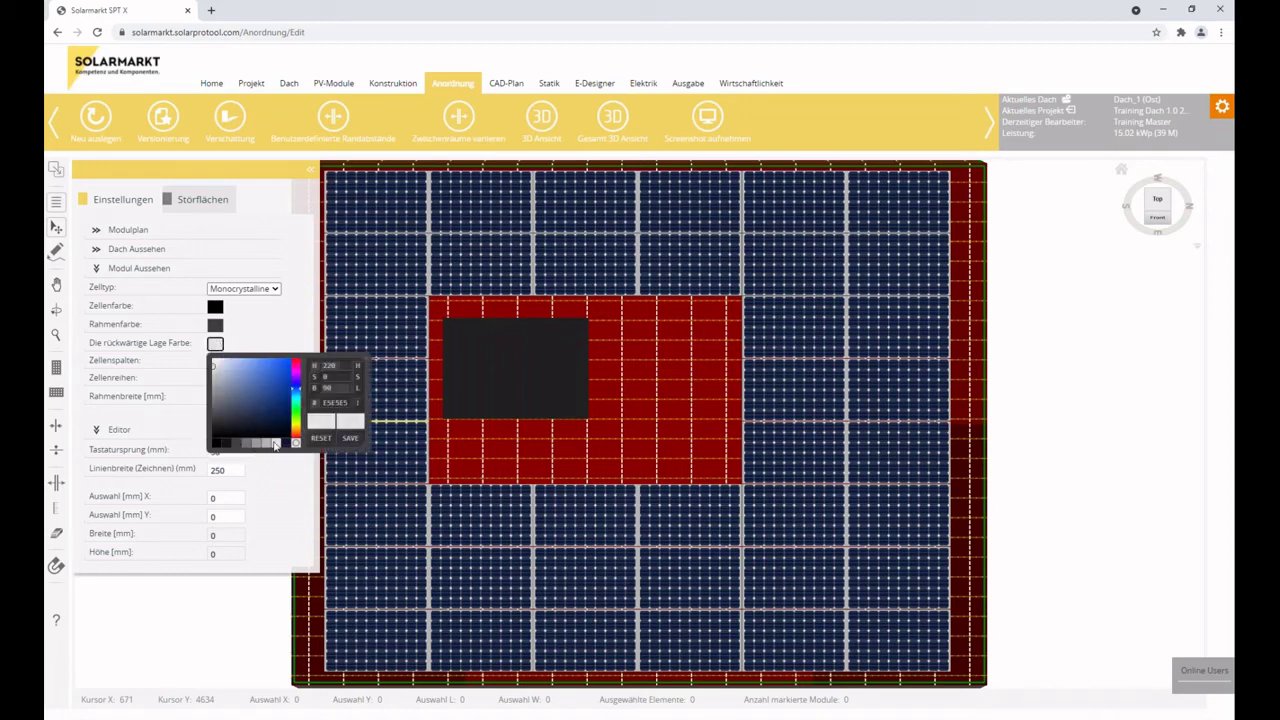
left_click(289, 335)
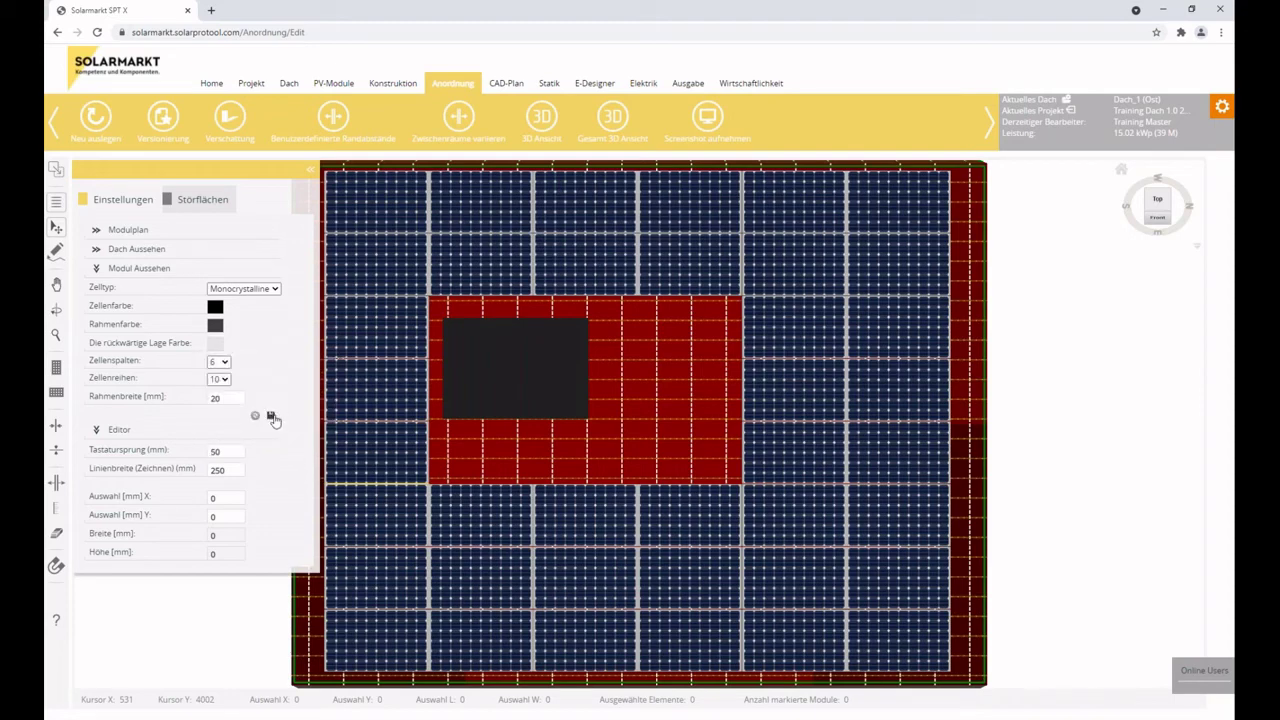
left_click(271, 416)
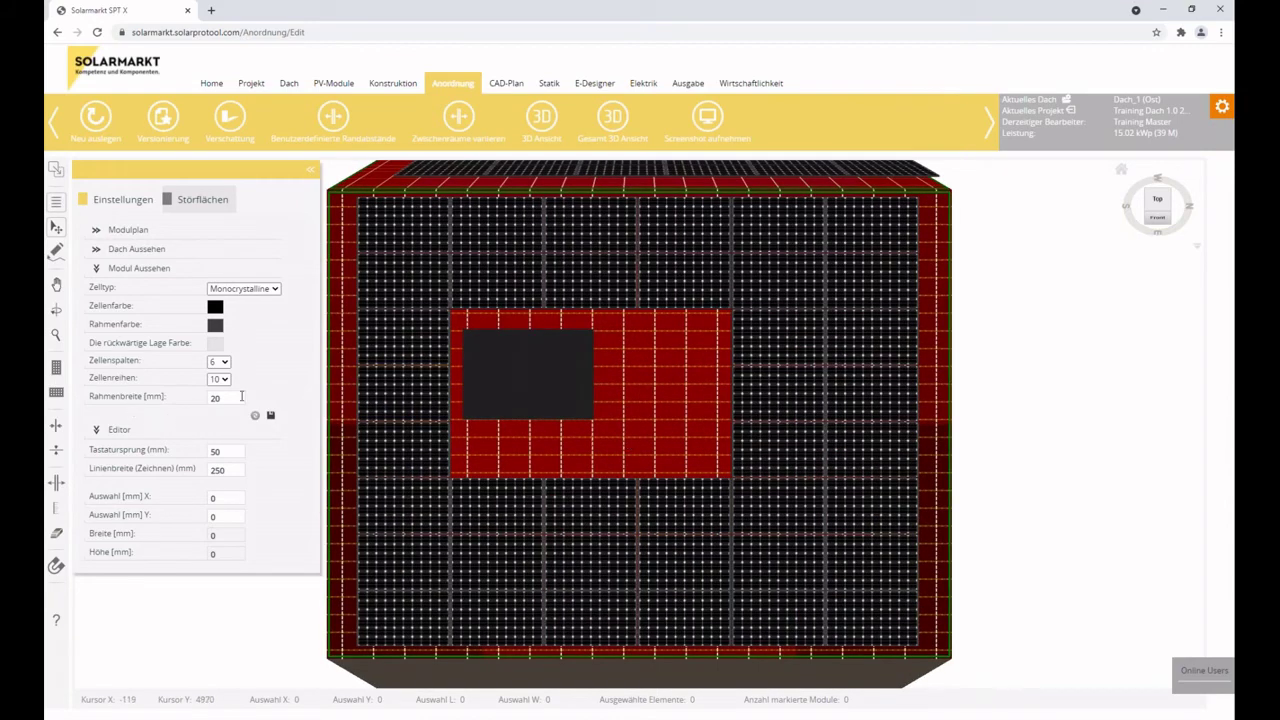
Collapse Modul Aussehen, set the Tastatursprung keyboard step to 200 and select all modules.
left_click(222, 366)
left_click(222, 366)
left_click(225, 379)
left_click(228, 382)
left_click(96, 270)
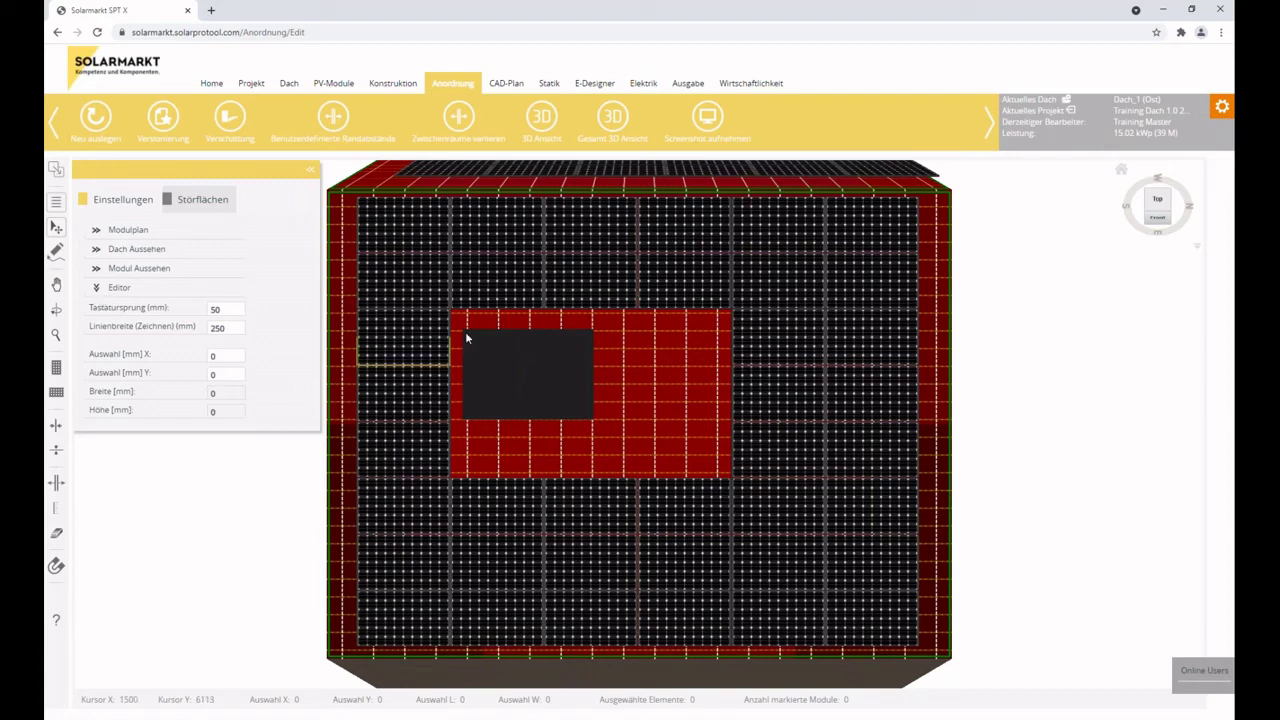
left_click(139, 309)
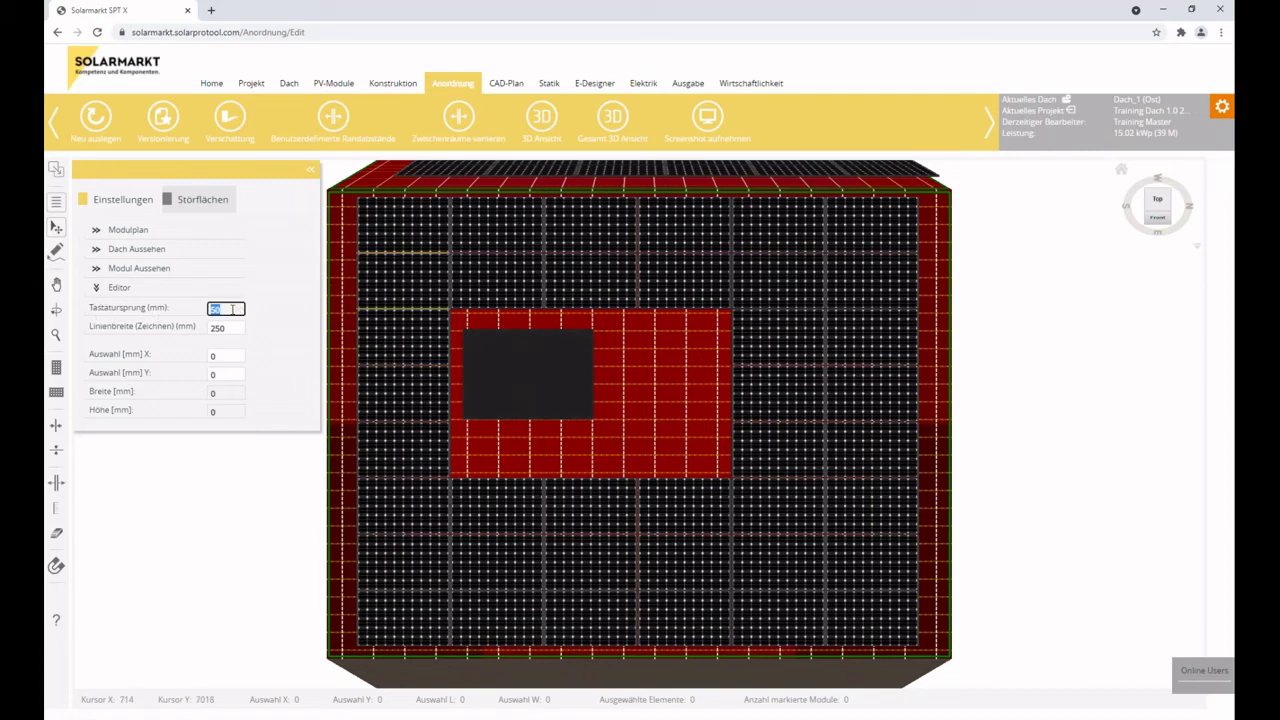
left_click(766, 386)
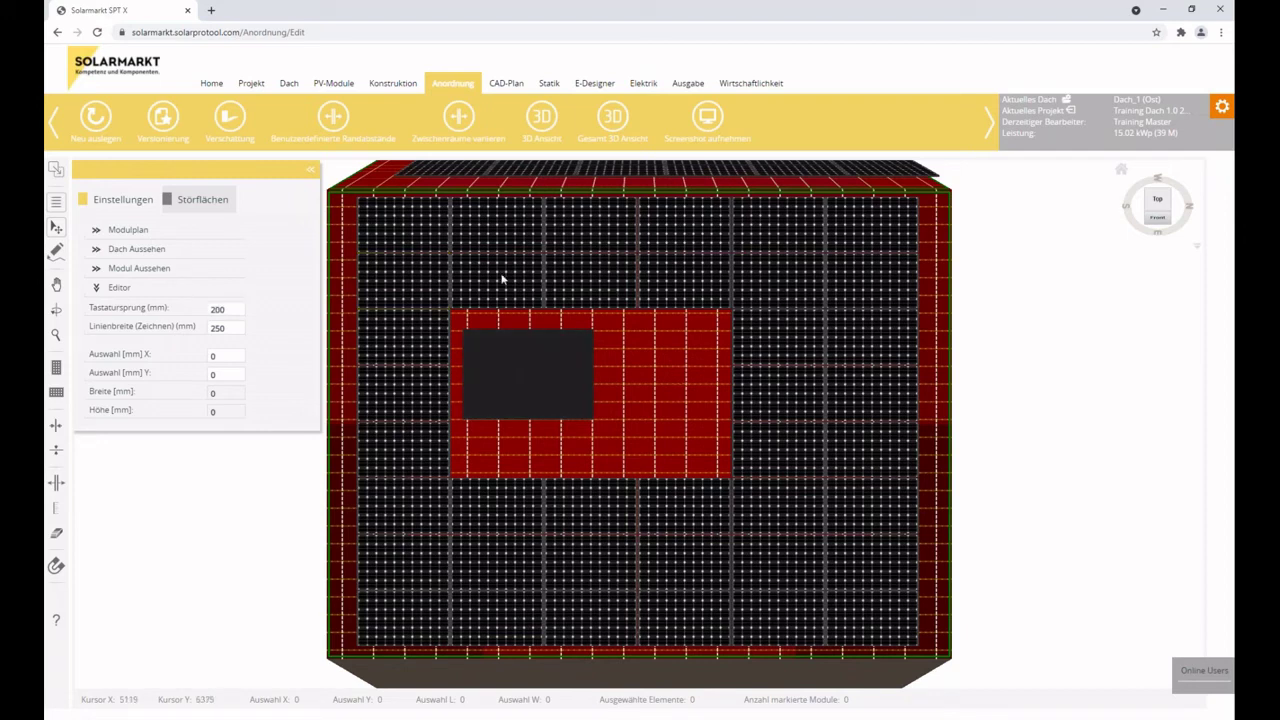
left_click(661, 393)
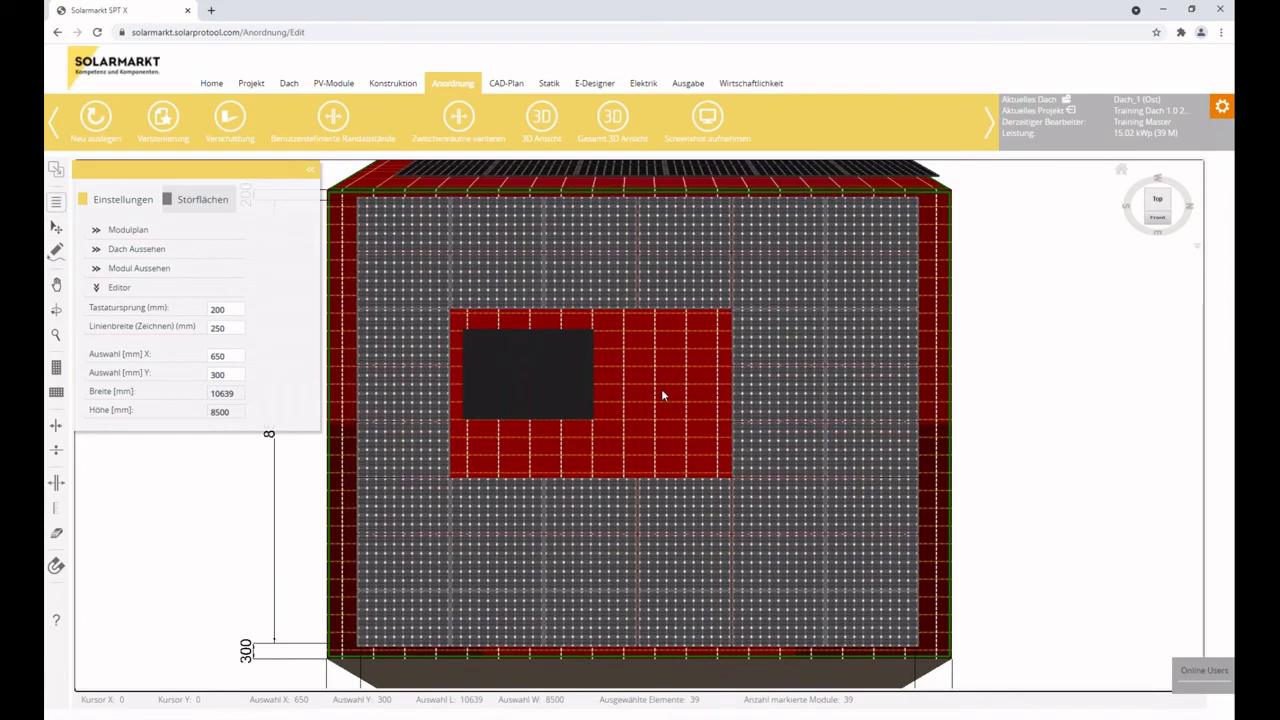
Restore Tastatursprung to 50, deselect the modules and close the settings panel.
double_click(228, 306)
type("50")
left_click(233, 327)
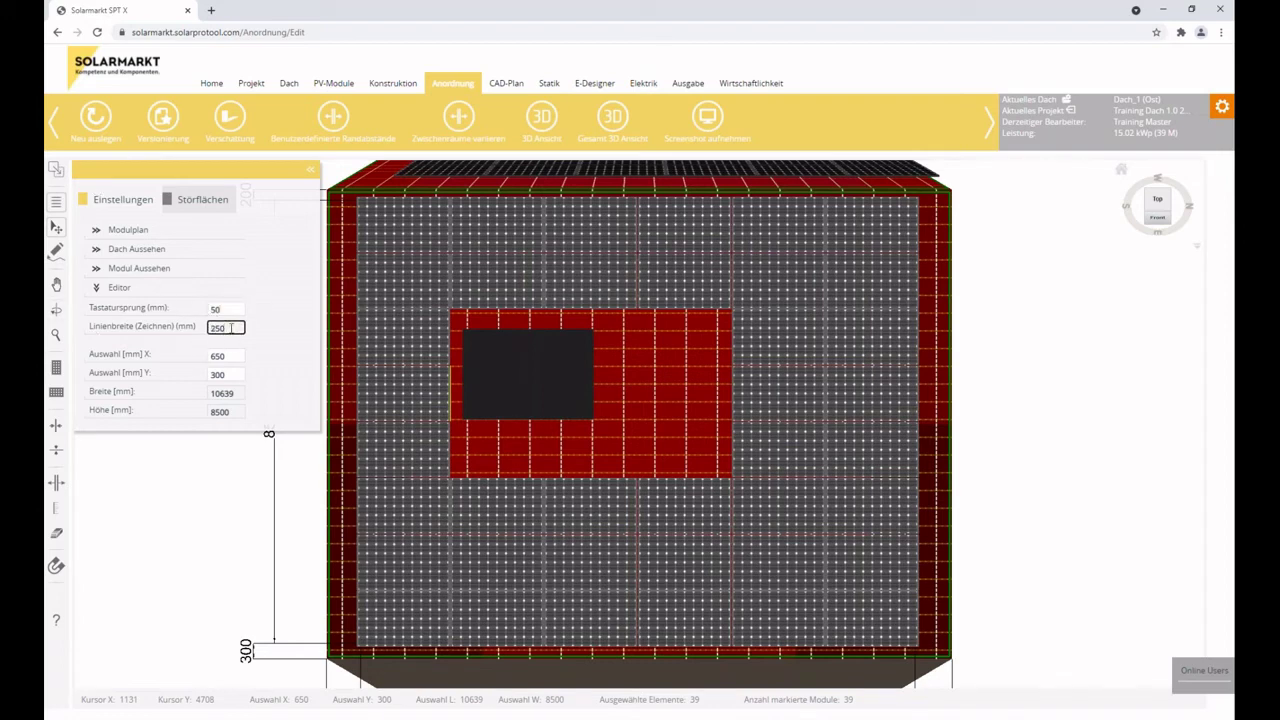
left_click_drag(231, 328, 175, 331)
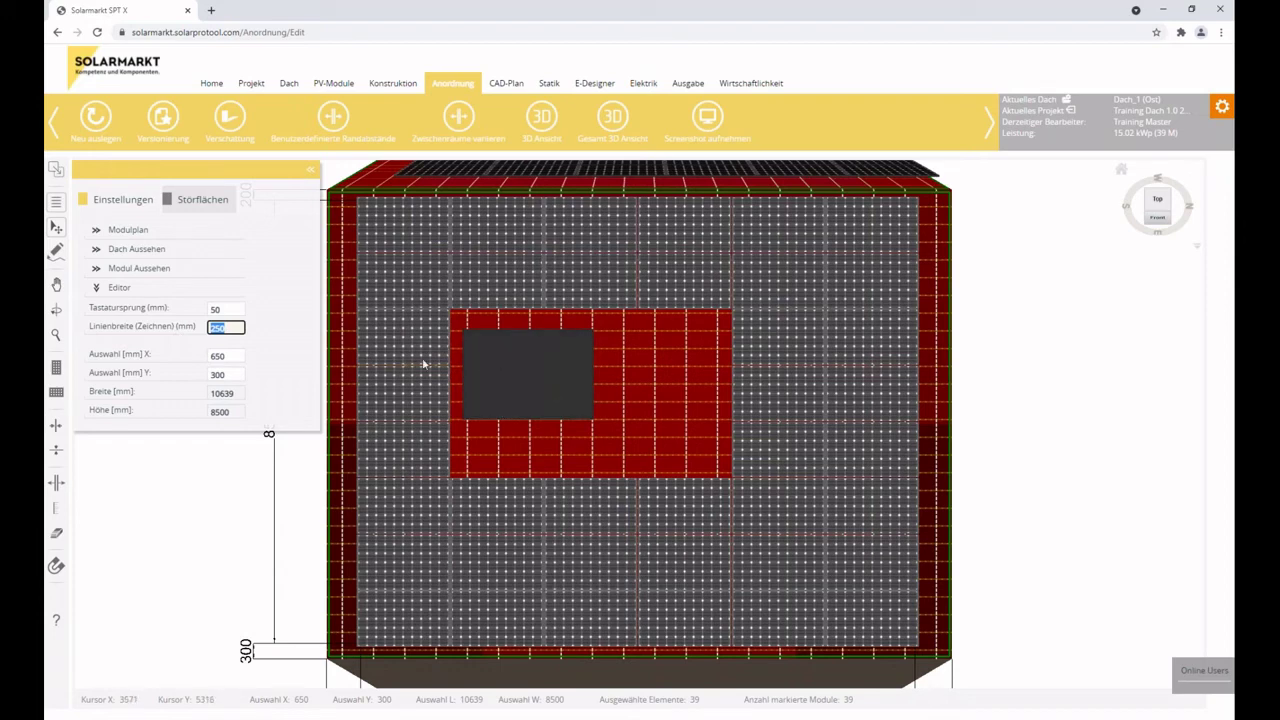
left_click(636, 372)
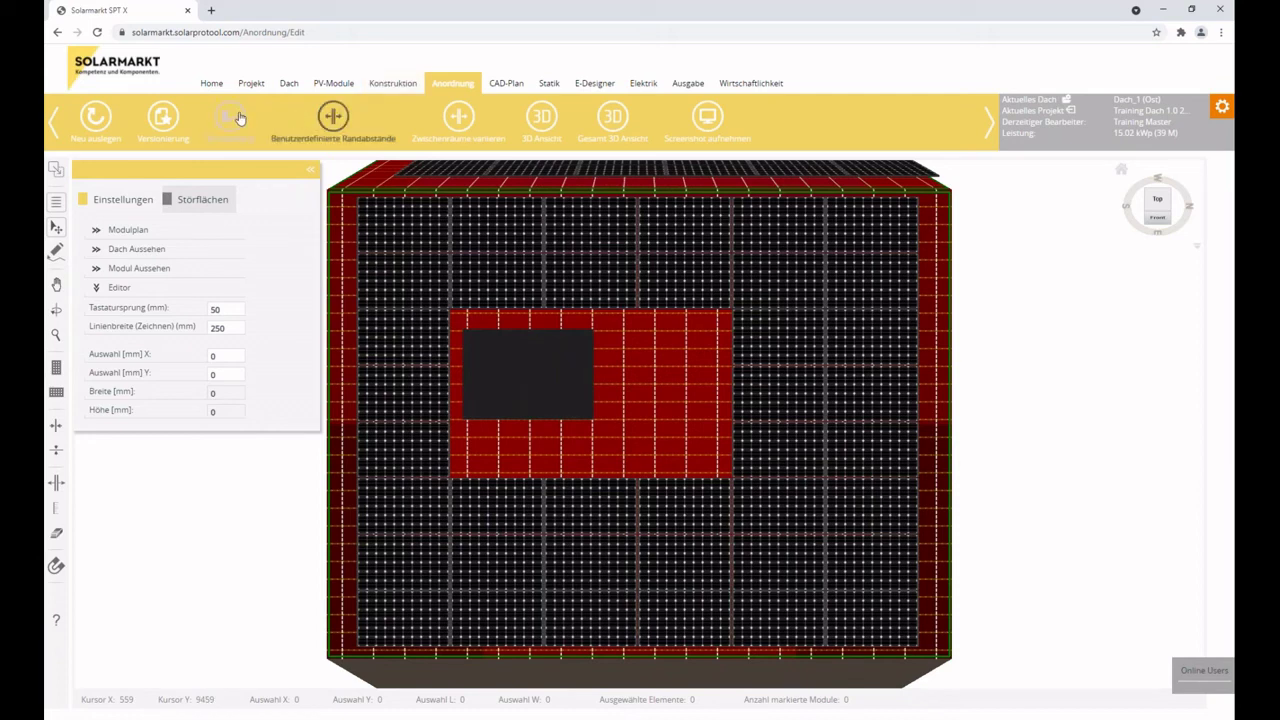
left_click(312, 174)
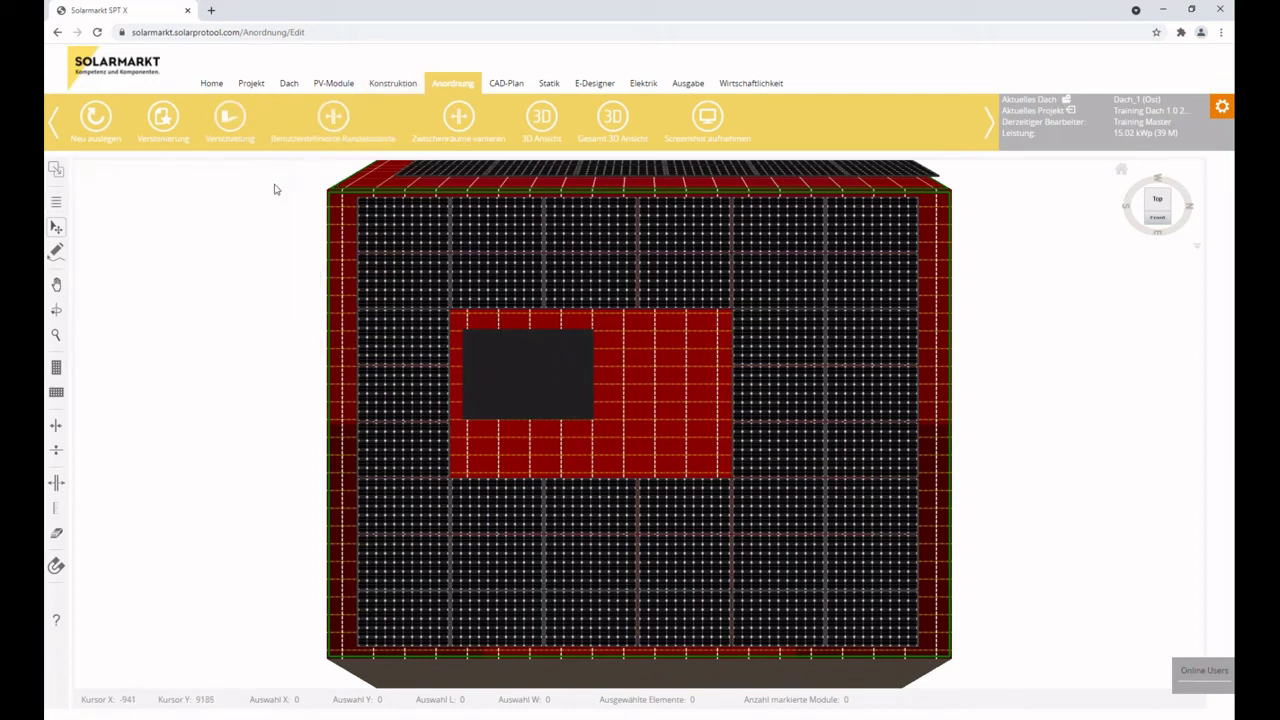
Set a custom 500 mm edge distance on Kante 1 and save it.
left_click(334, 117)
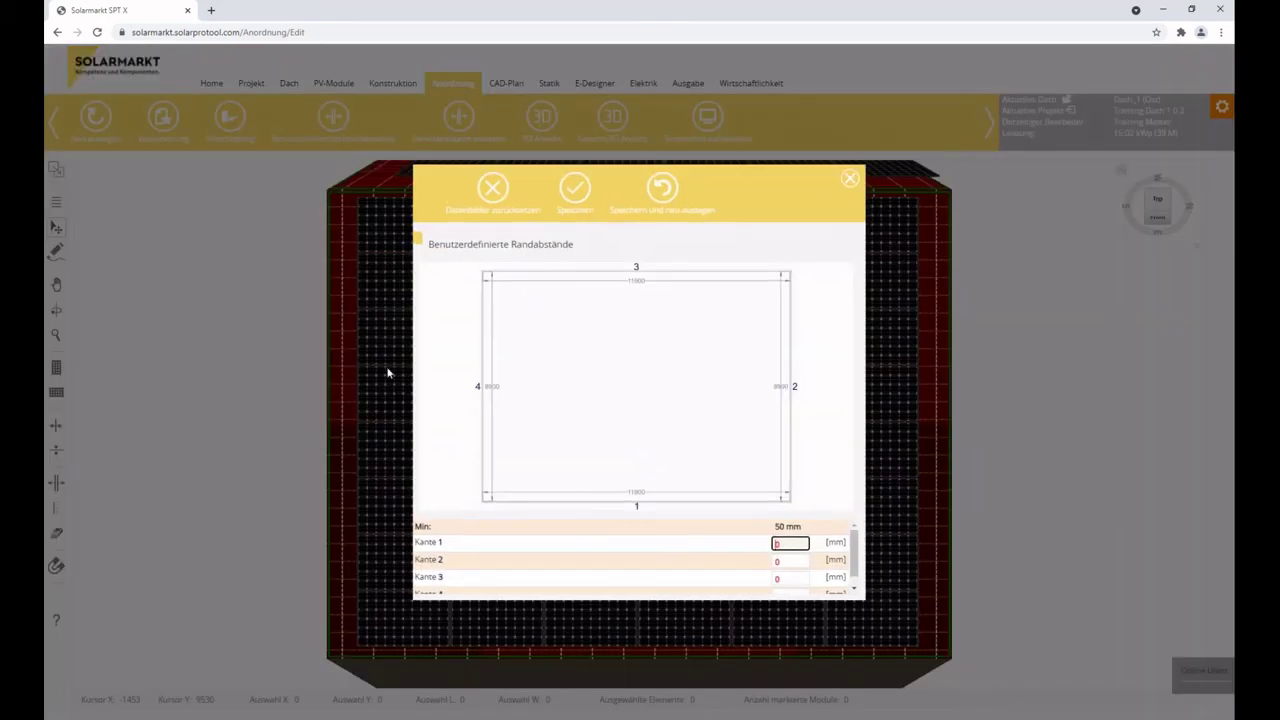
scroll(500, 543, "down", 1)
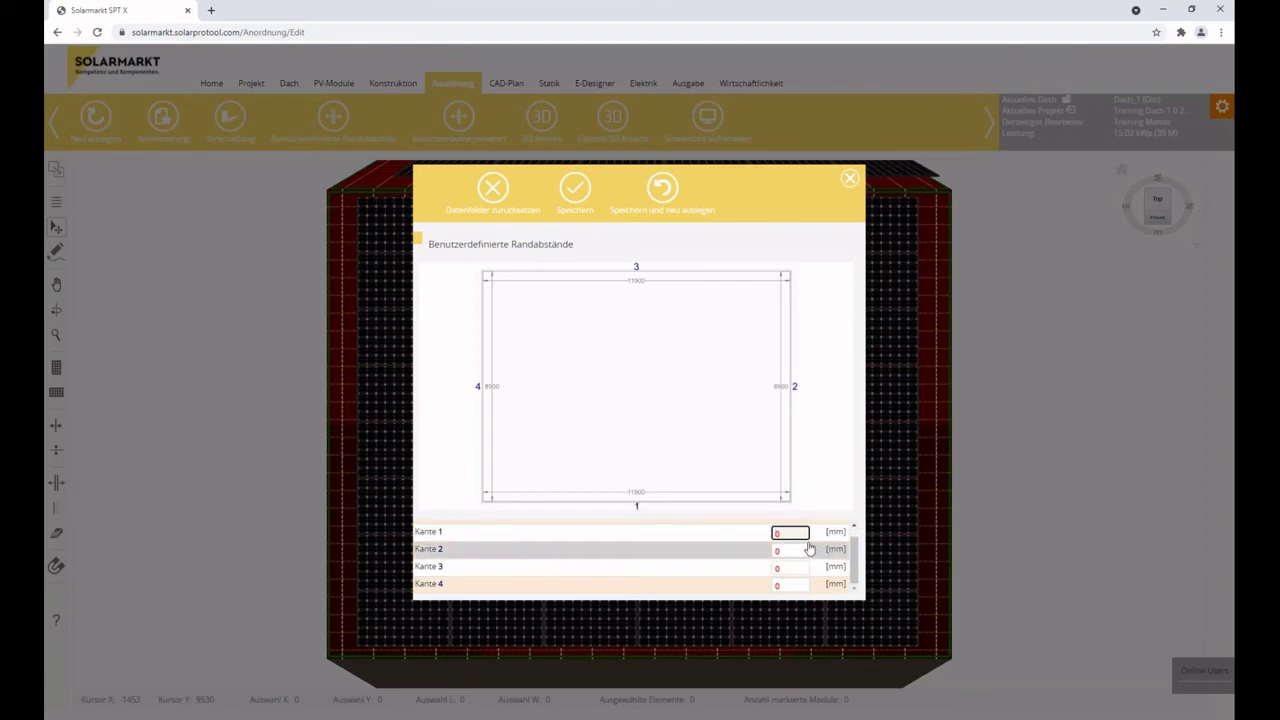
scroll(714, 529, "up", 1)
type("1")
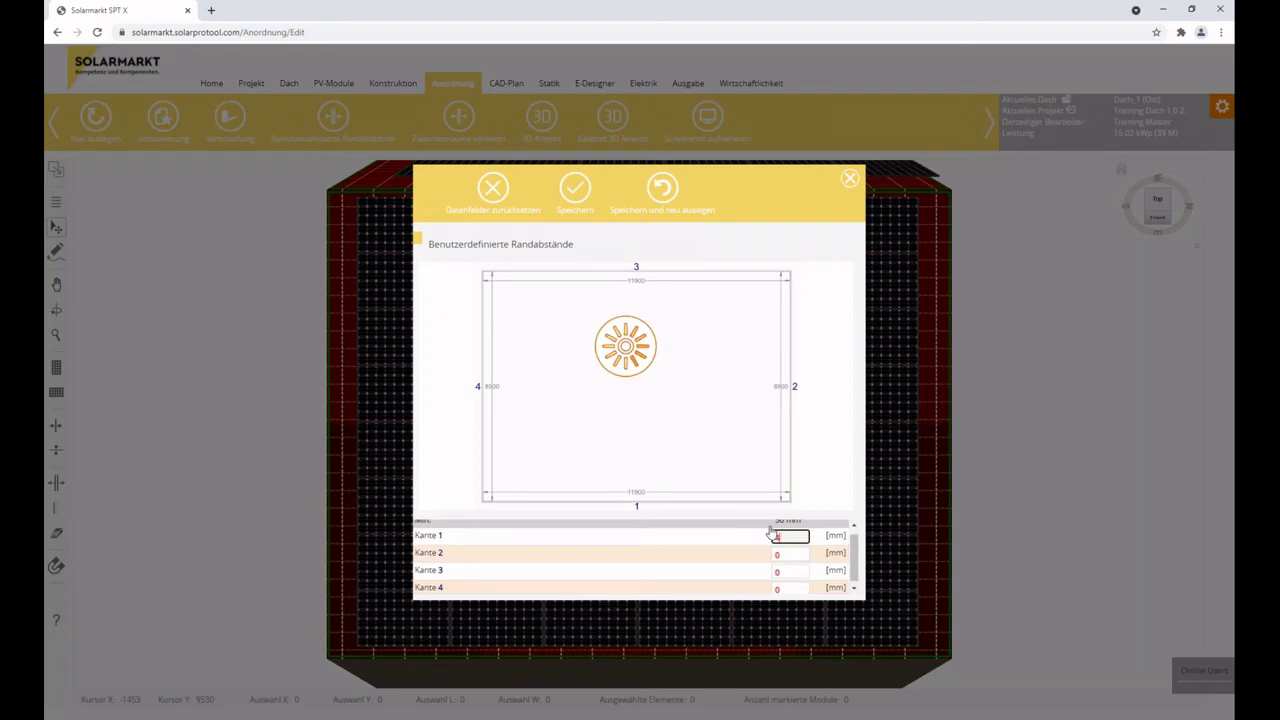
type("00")
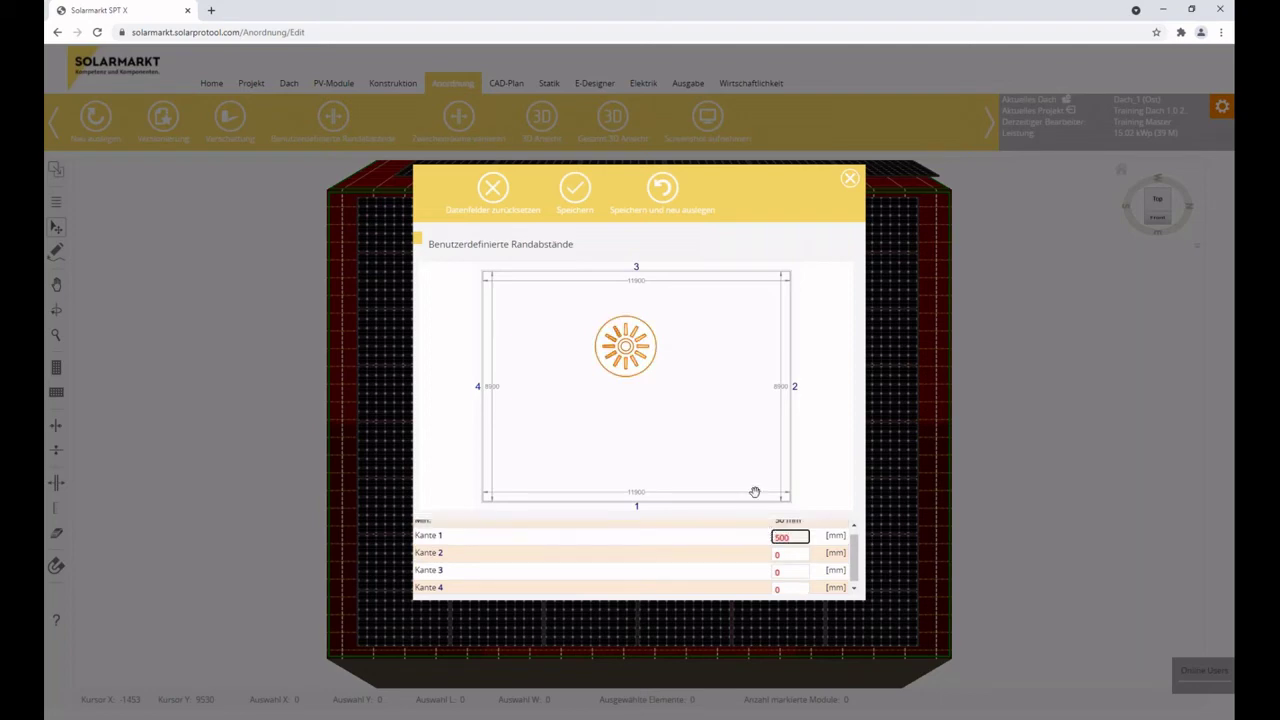
left_click(570, 192)
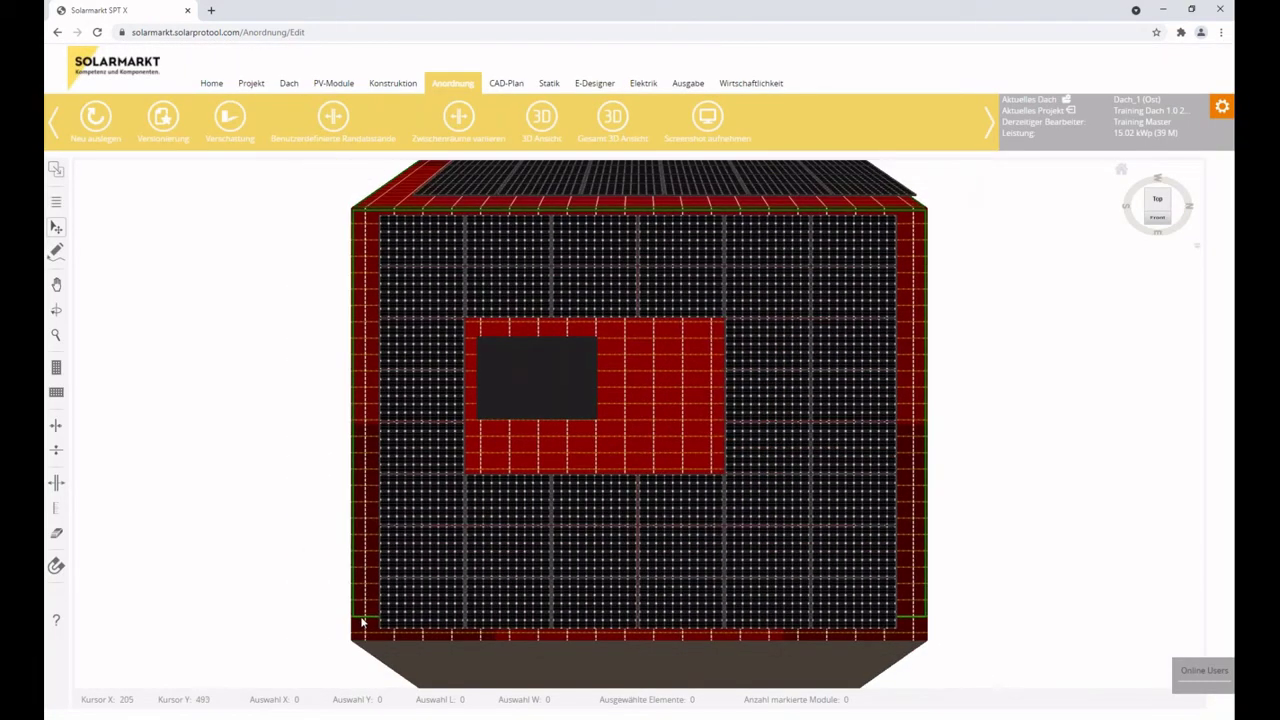
Select the bottom module row and delete it, leaving 33 modules at 12.71 kWp.
left_click(389, 603)
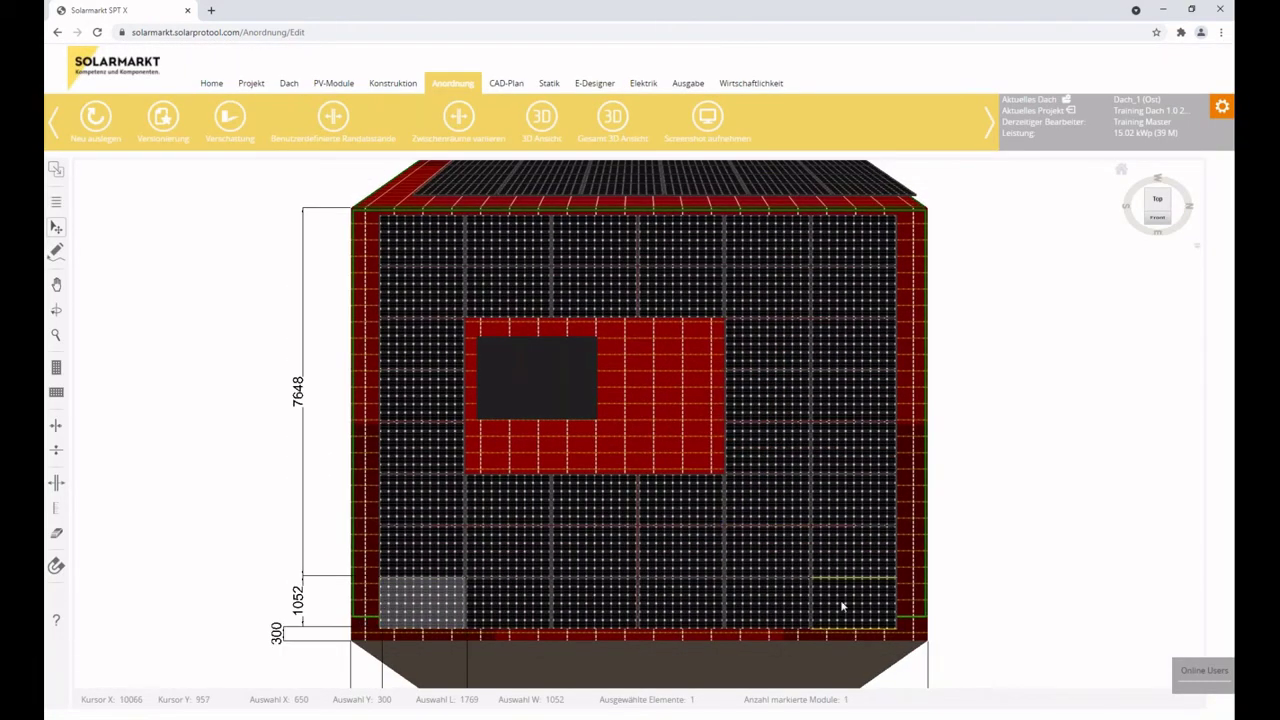
left_click(842, 606, "shift")
key("Delete")
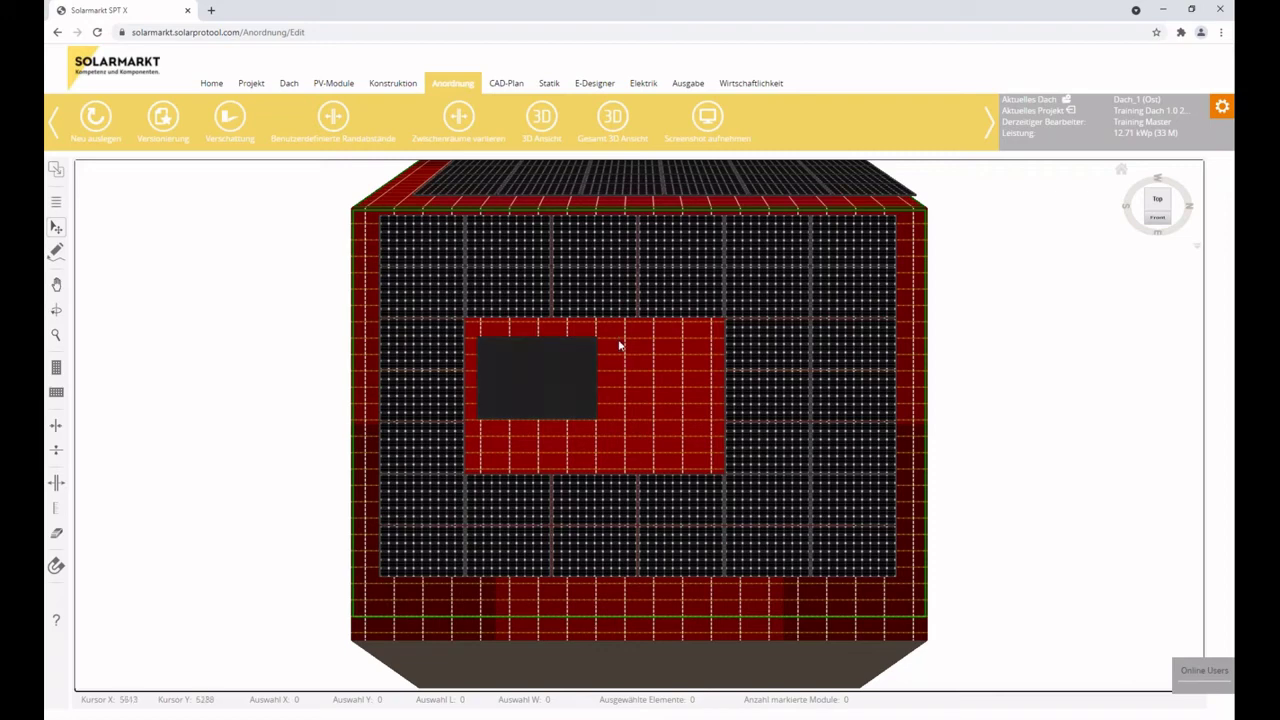
Place a round obstacle named Dunstrohr, 500 mm high, right of the dark rectangle, and show the shading heatmap.
left_click(56, 254)
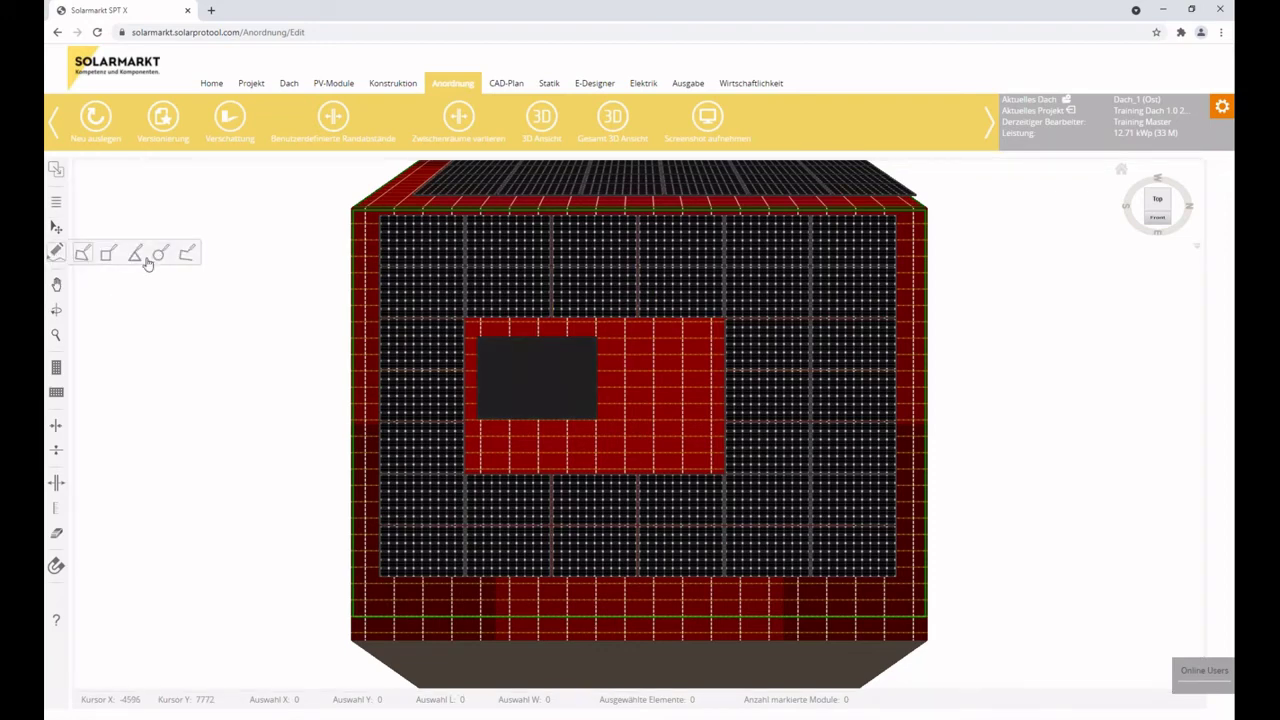
left_click(660, 370)
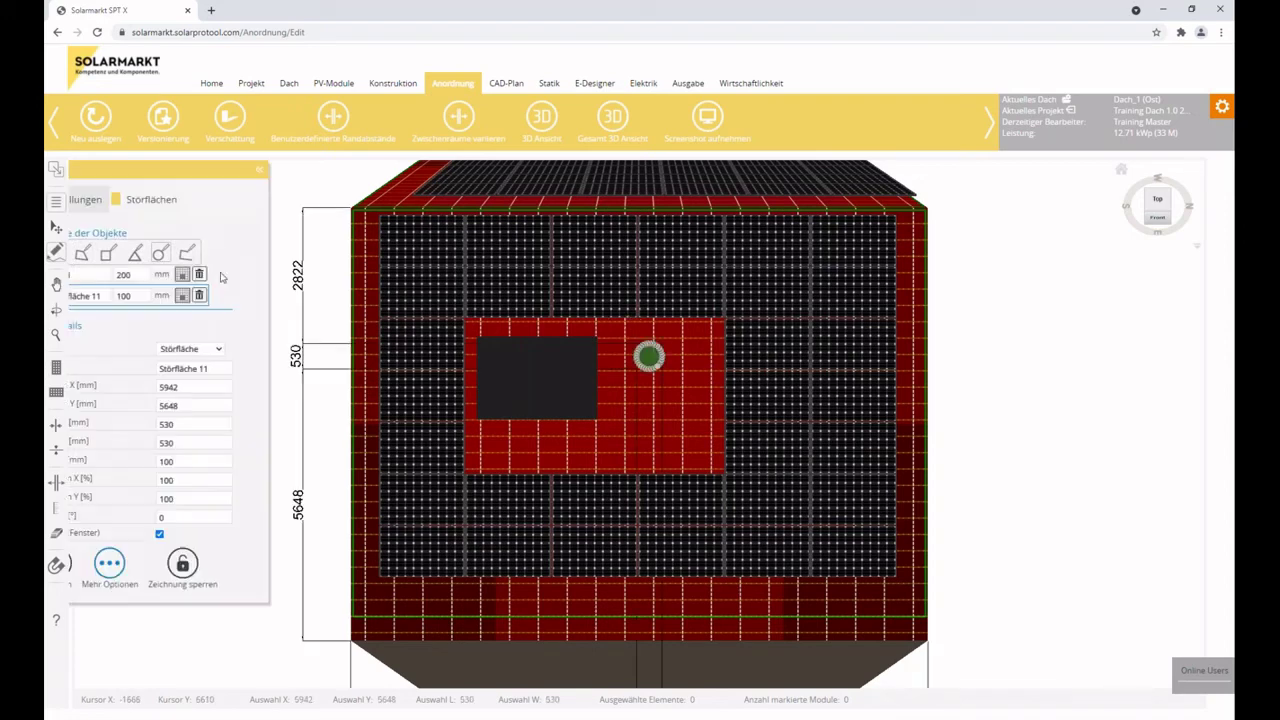
triple_click(151, 297)
type("Dunstrohr")
key("Tab")
type("50")
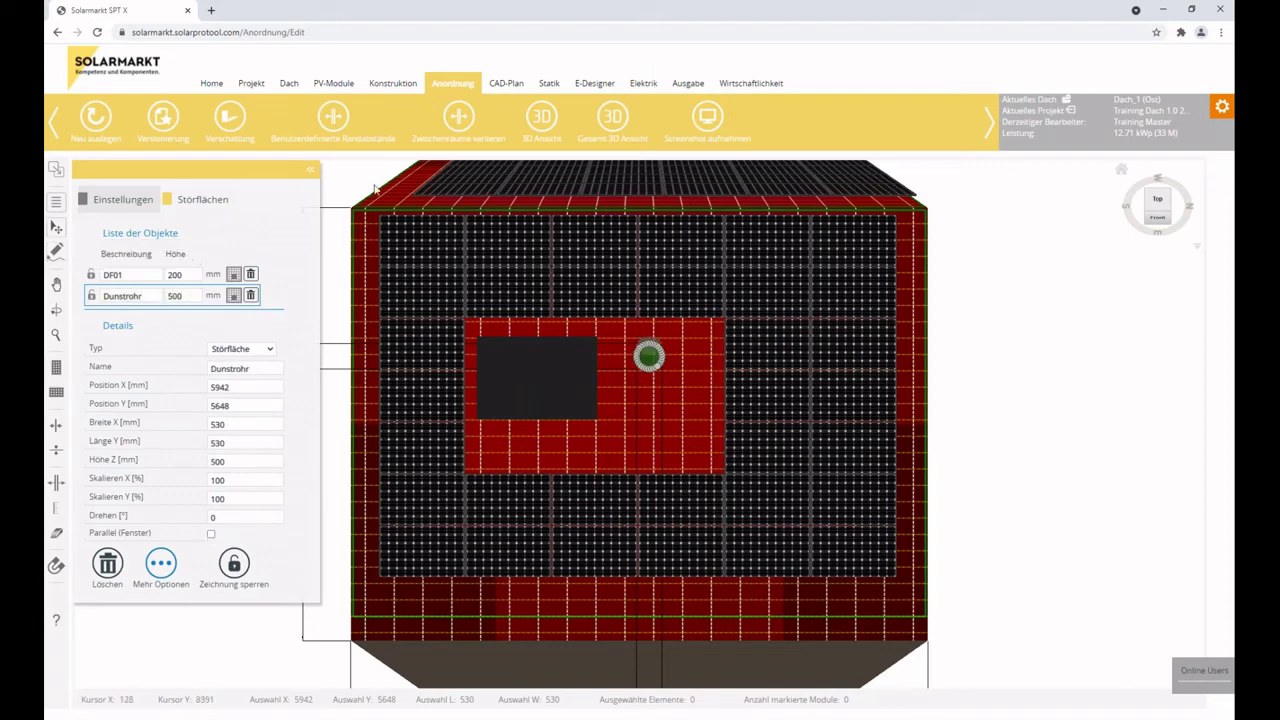
left_click(797, 490)
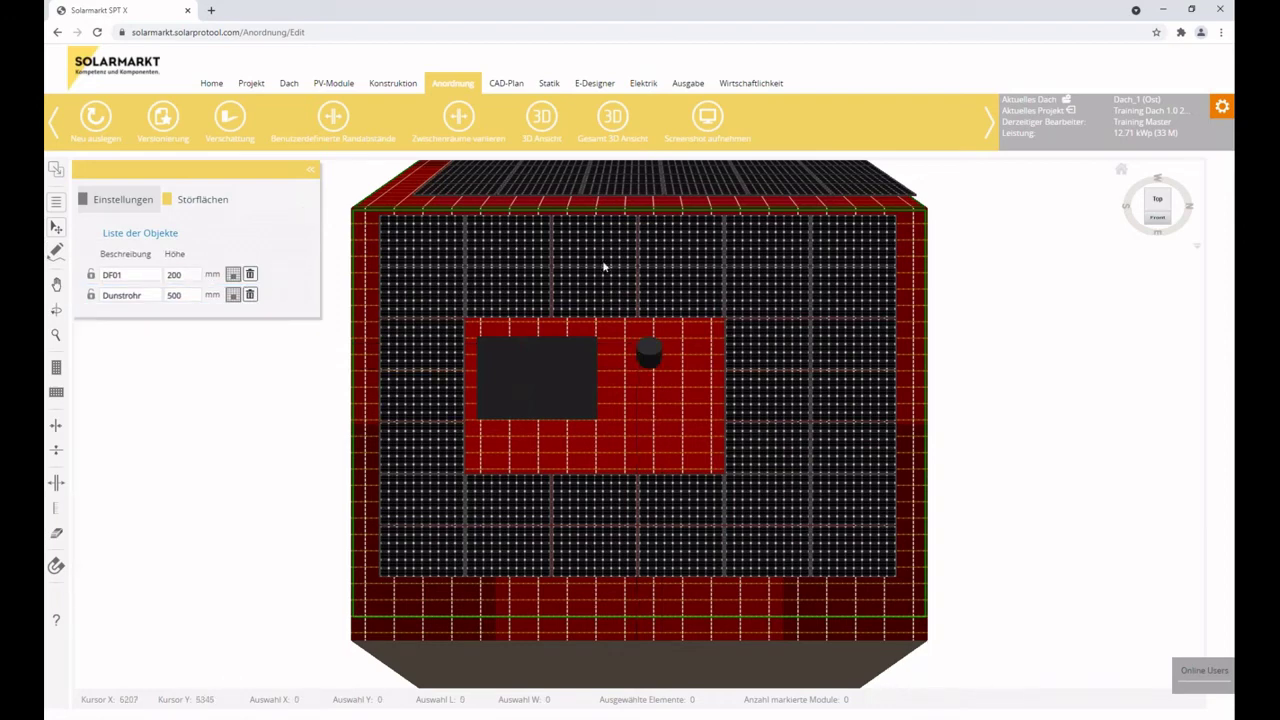
left_click(242, 120)
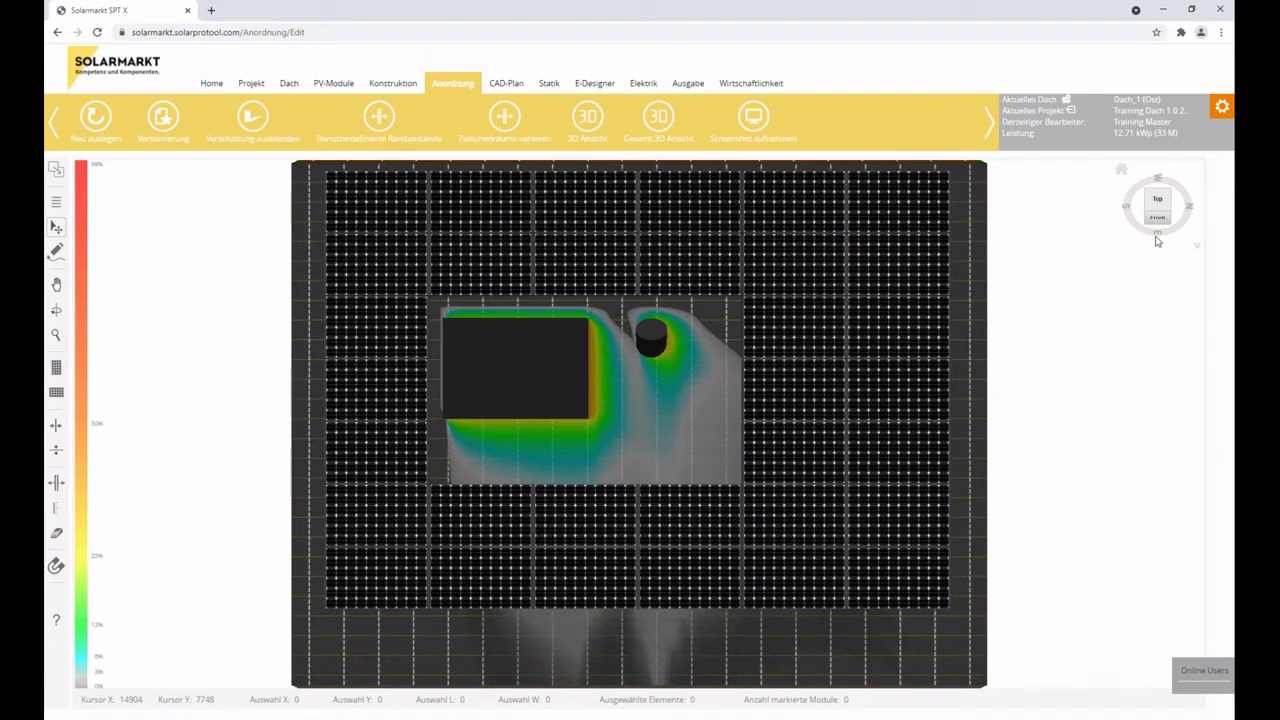
Lower the Dunstrohr height to 250 mm in the object list and refresh the shading.
left_click_drag(640, 560, 600, 611)
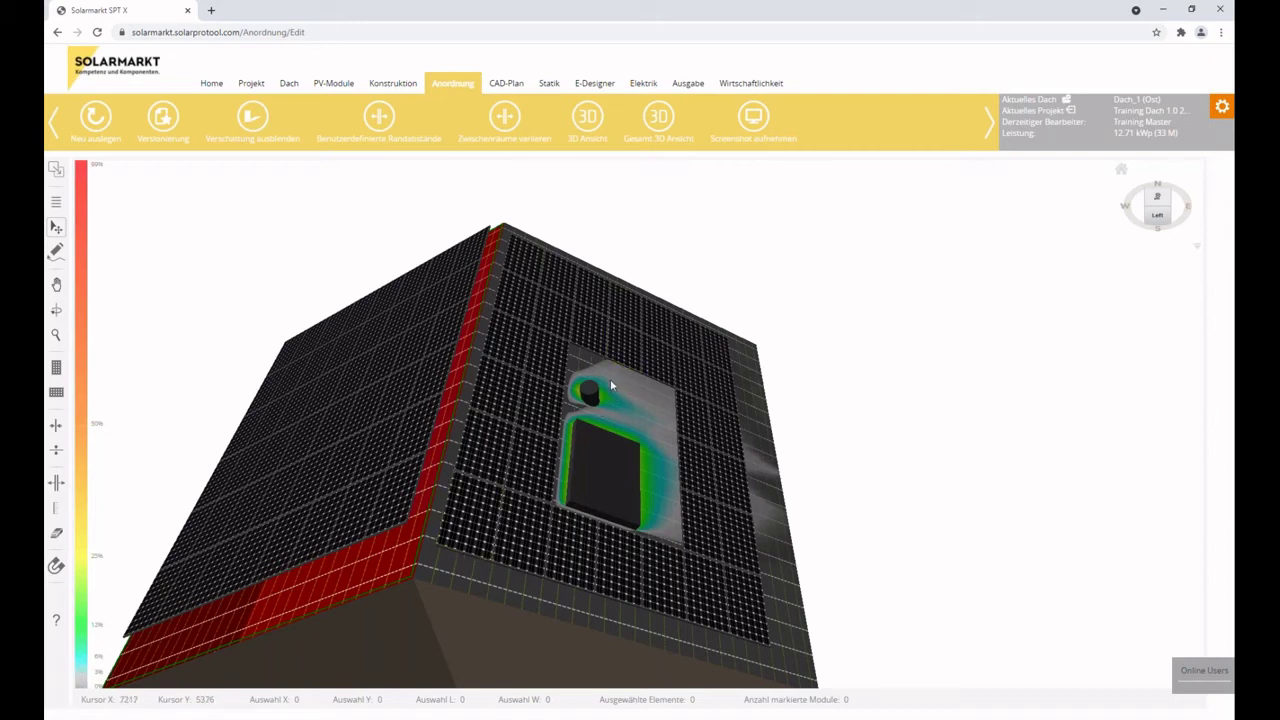
left_click(56, 201)
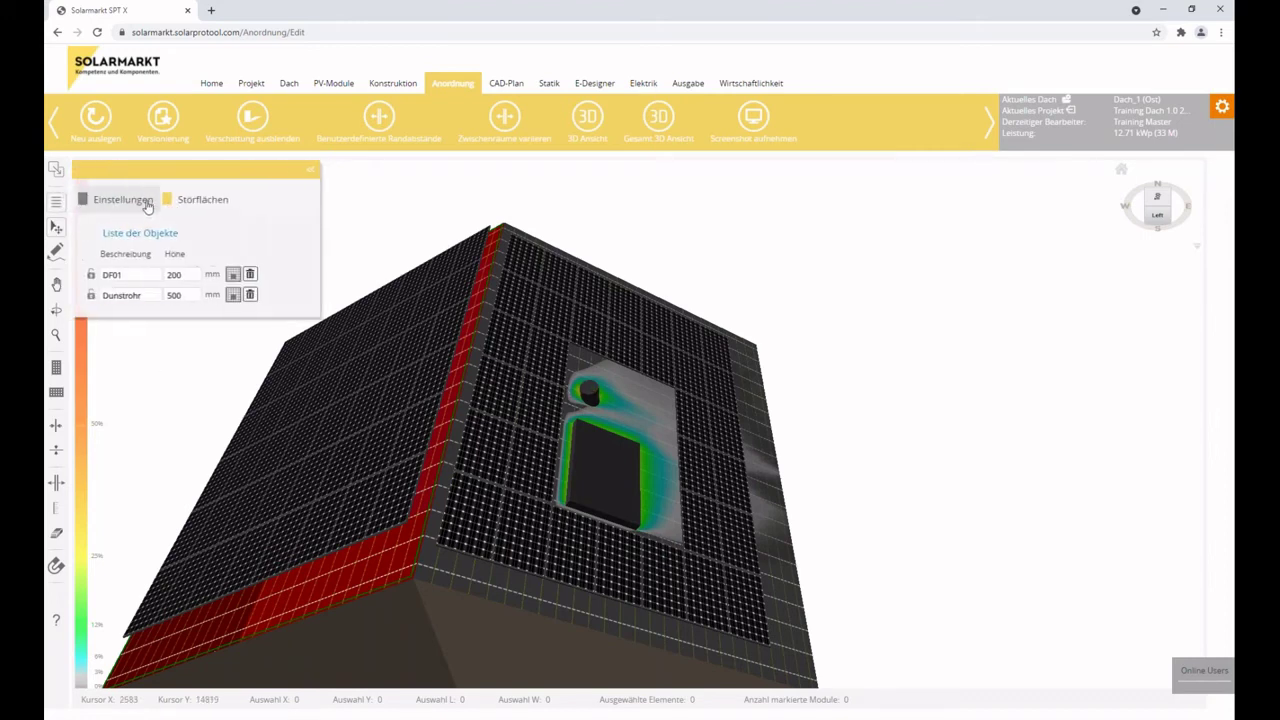
double_click(185, 293)
type("250")
left_click(243, 125)
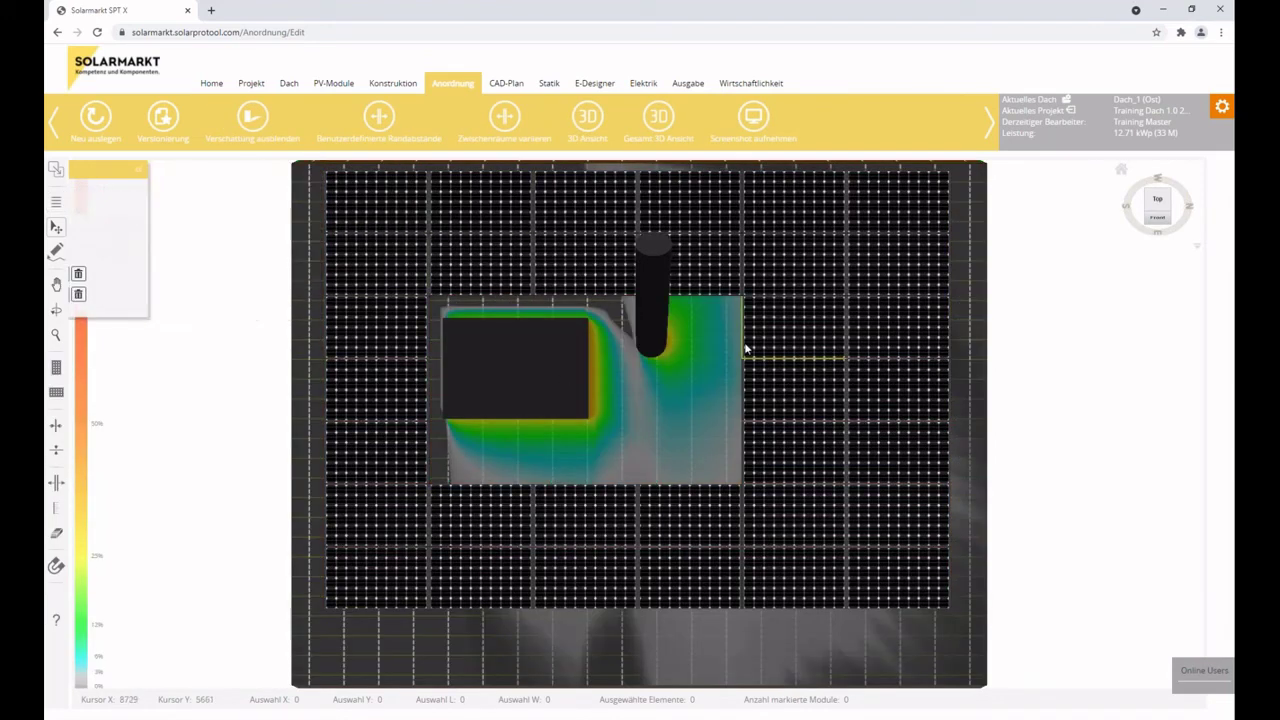
Orbit the 3D roof to inspect the recalculated shading, then hide the shading overlay.
left_click_drag(678, 348, 415, 400)
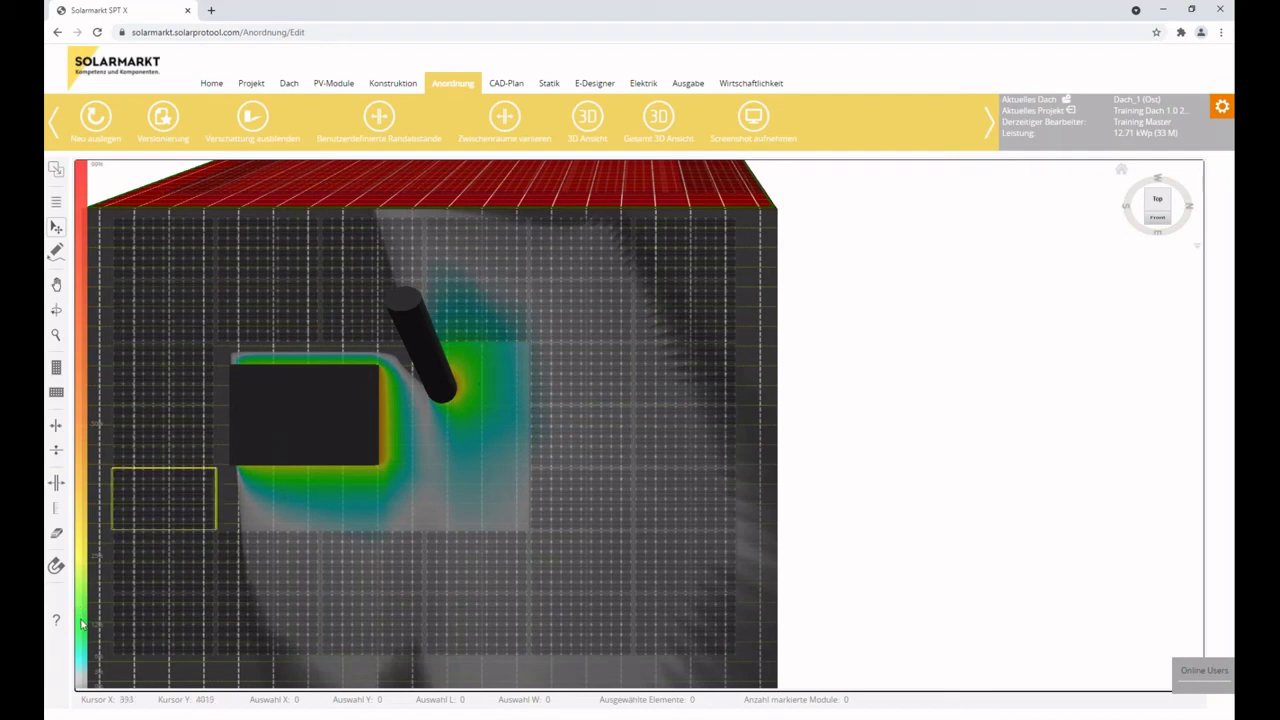
left_click_drag(186, 586, 271, 566)
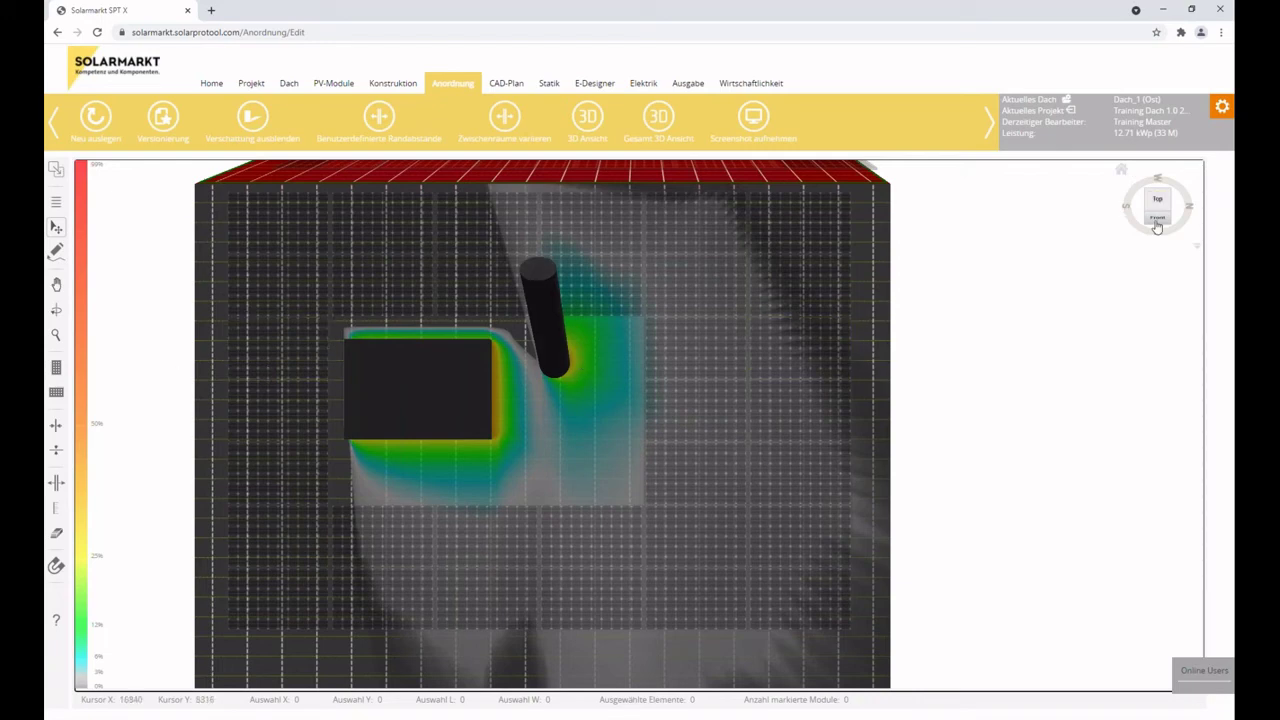
left_click_drag(1157, 226, 597, 323)
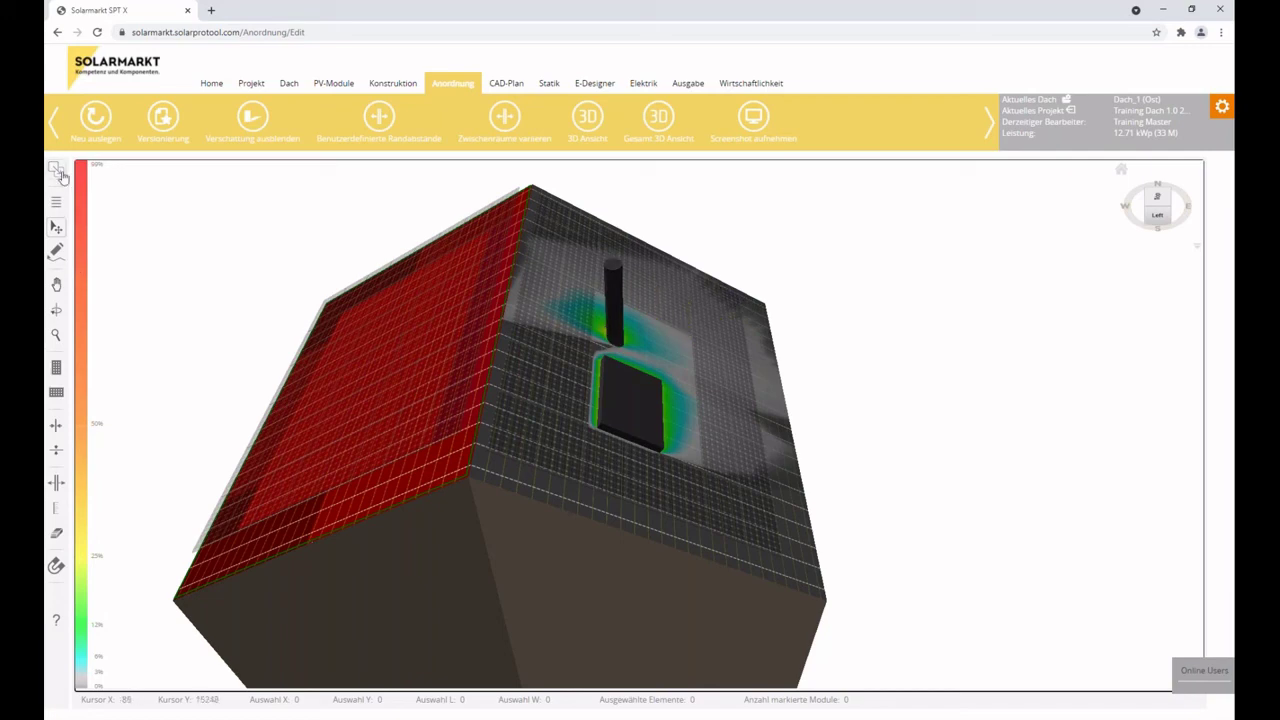
left_click(266, 130)
Change Dach_1 (Ost) Ausrichtung from 90° to 180° in the roof dialog, save and close it.
left_click(289, 84)
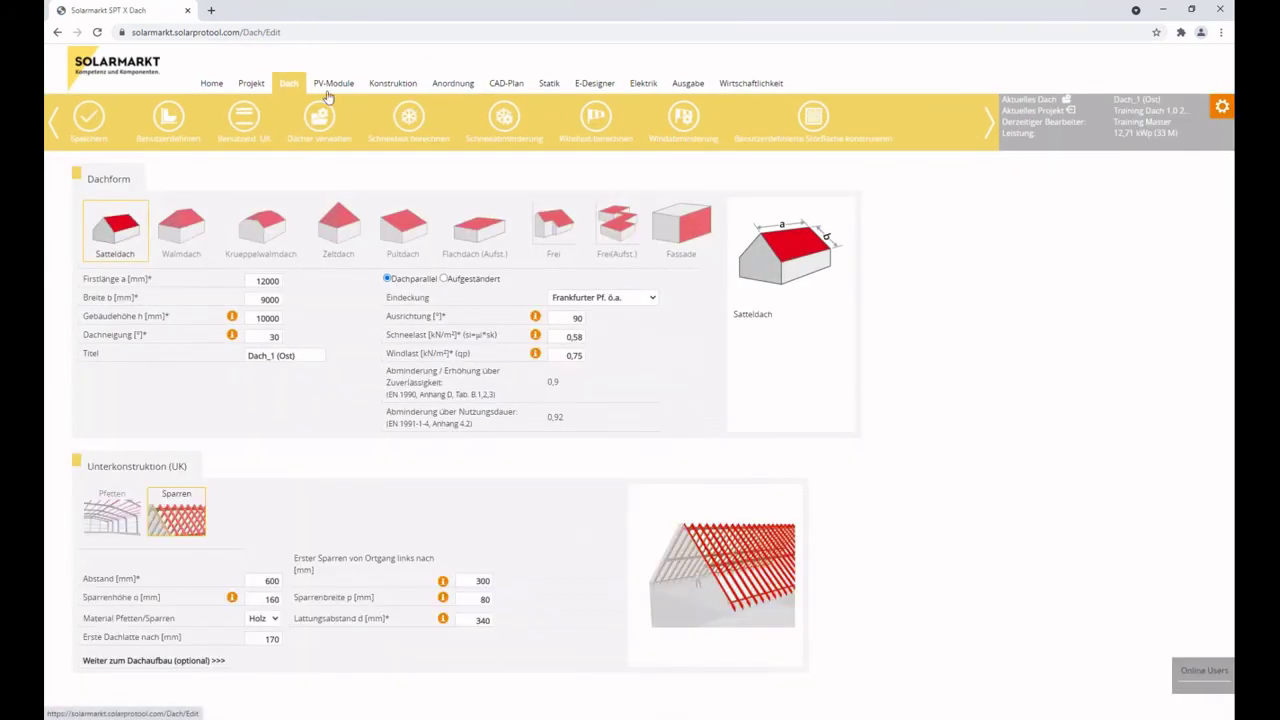
left_click(453, 83)
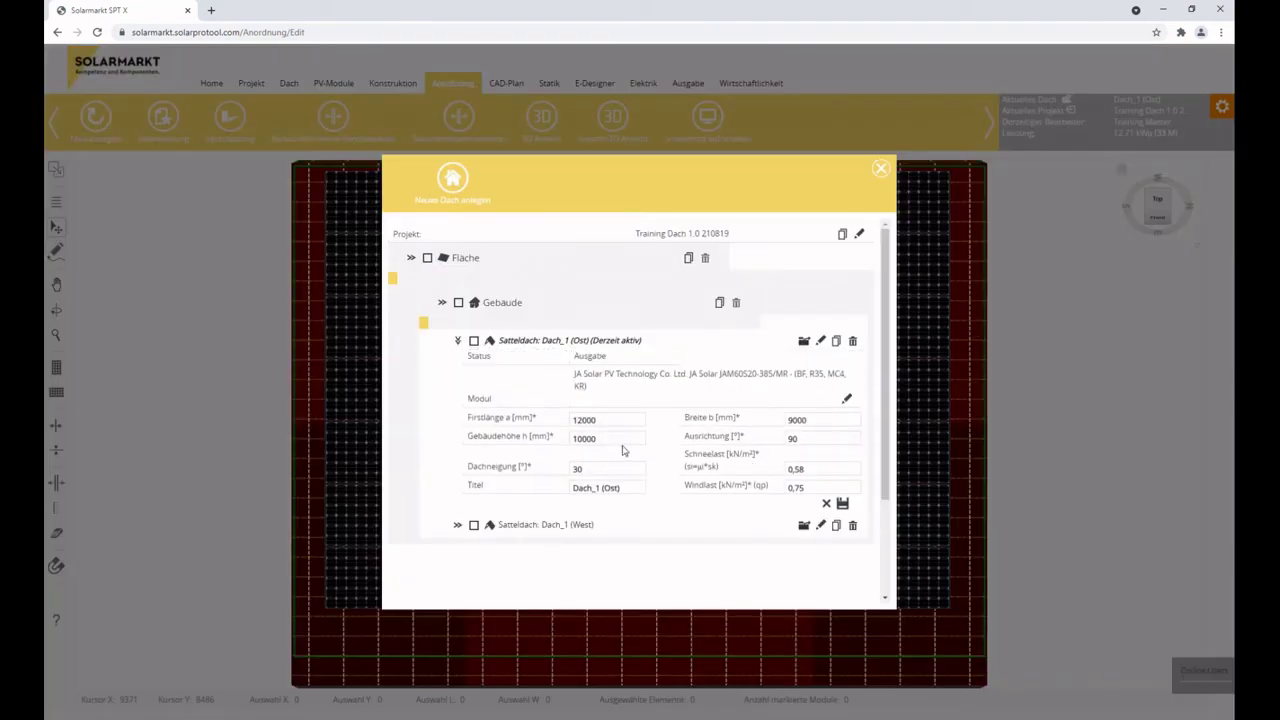
double_click(802, 438)
type("-90")
left_click(842, 503)
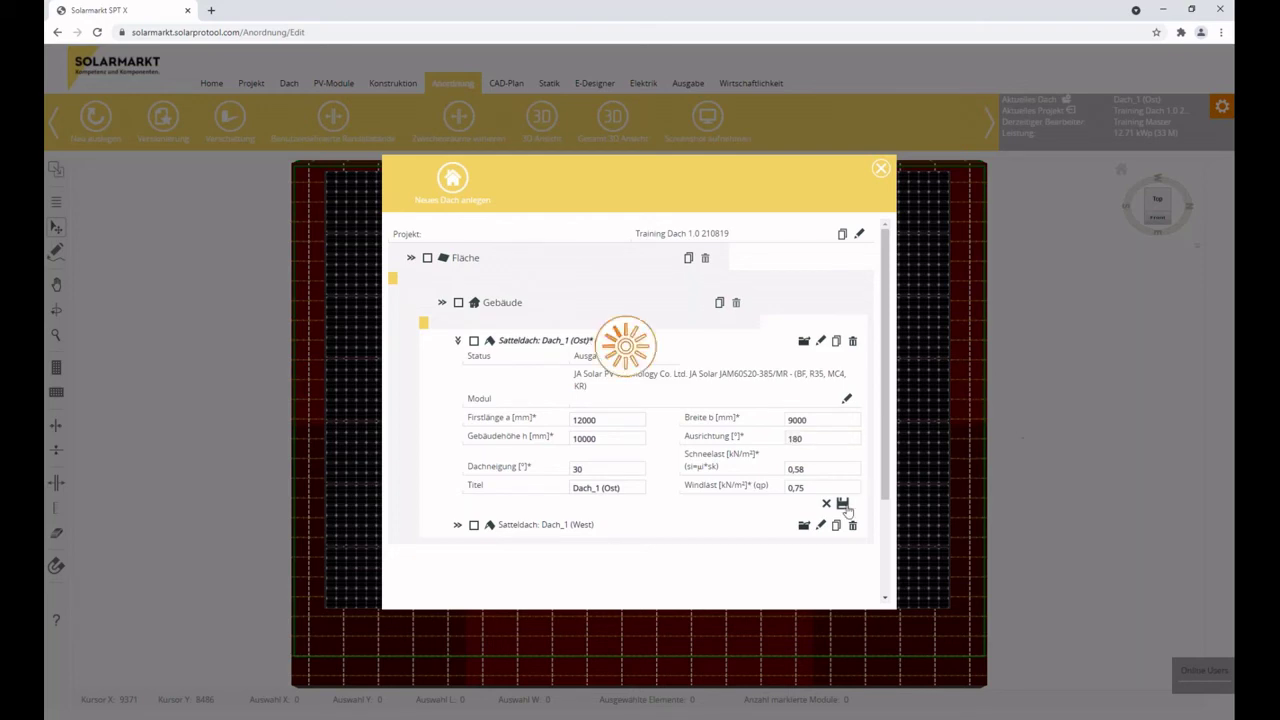
left_click(880, 168)
left_click(447, 92)
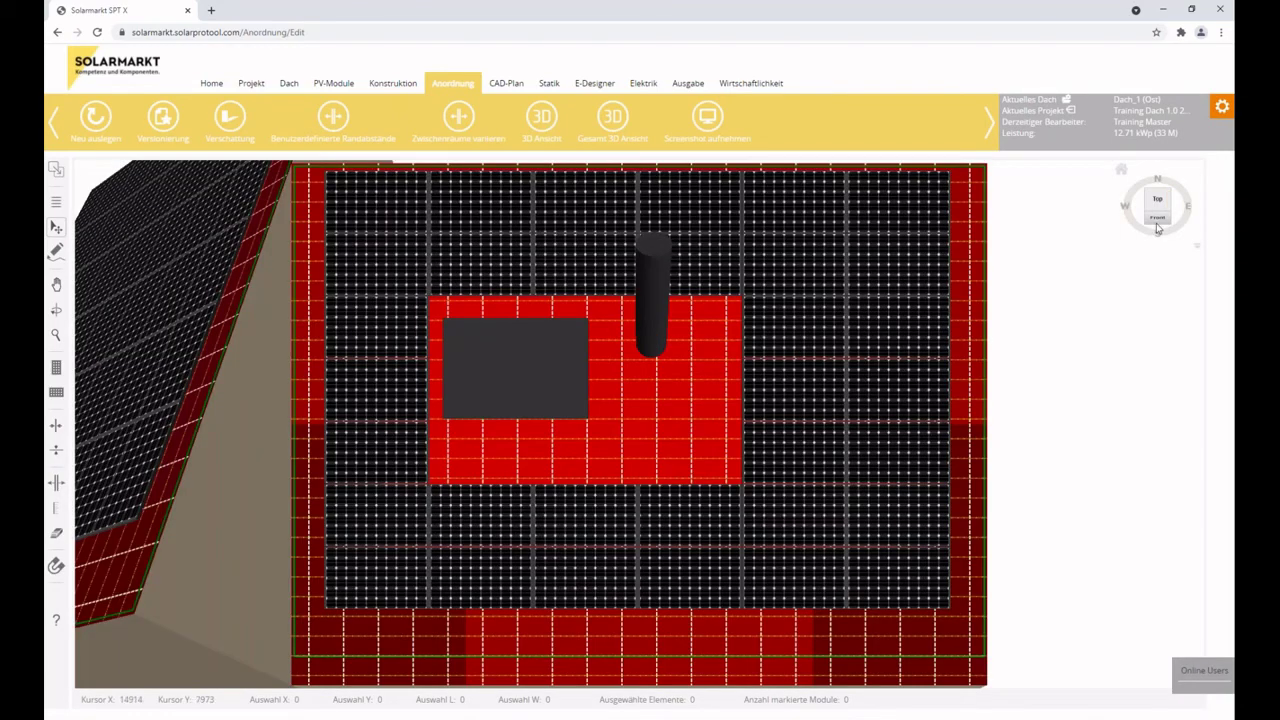
Show the whole house in 3D with the shading heatmap and see-through modules, rotated slightly sideways.
left_click(1157, 226)
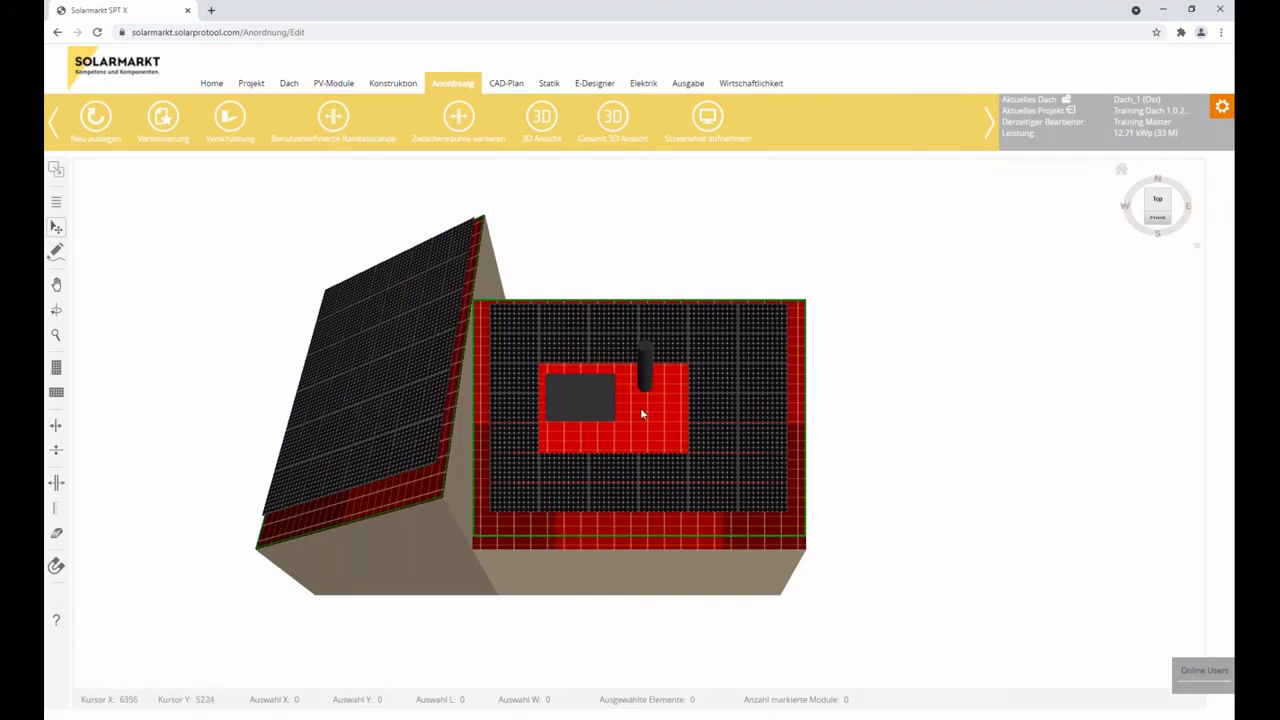
left_click(229, 118)
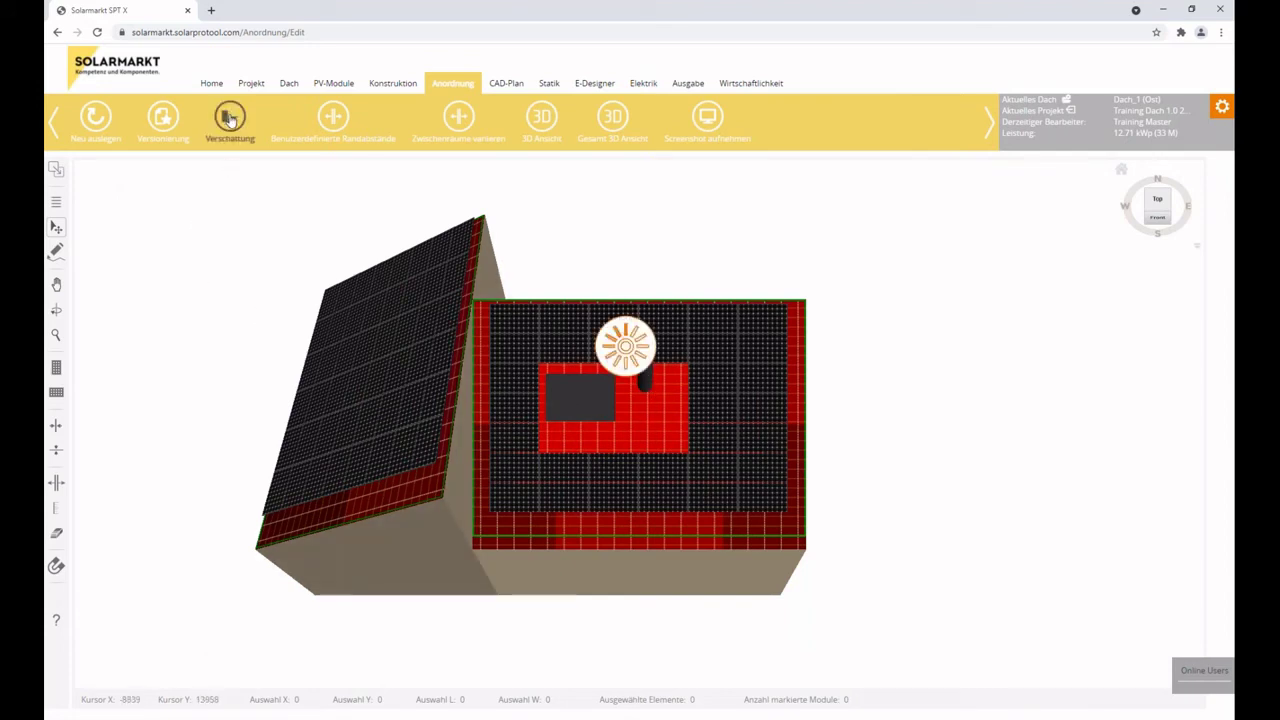
left_click(645, 408)
scroll(638, 399, "down", 4)
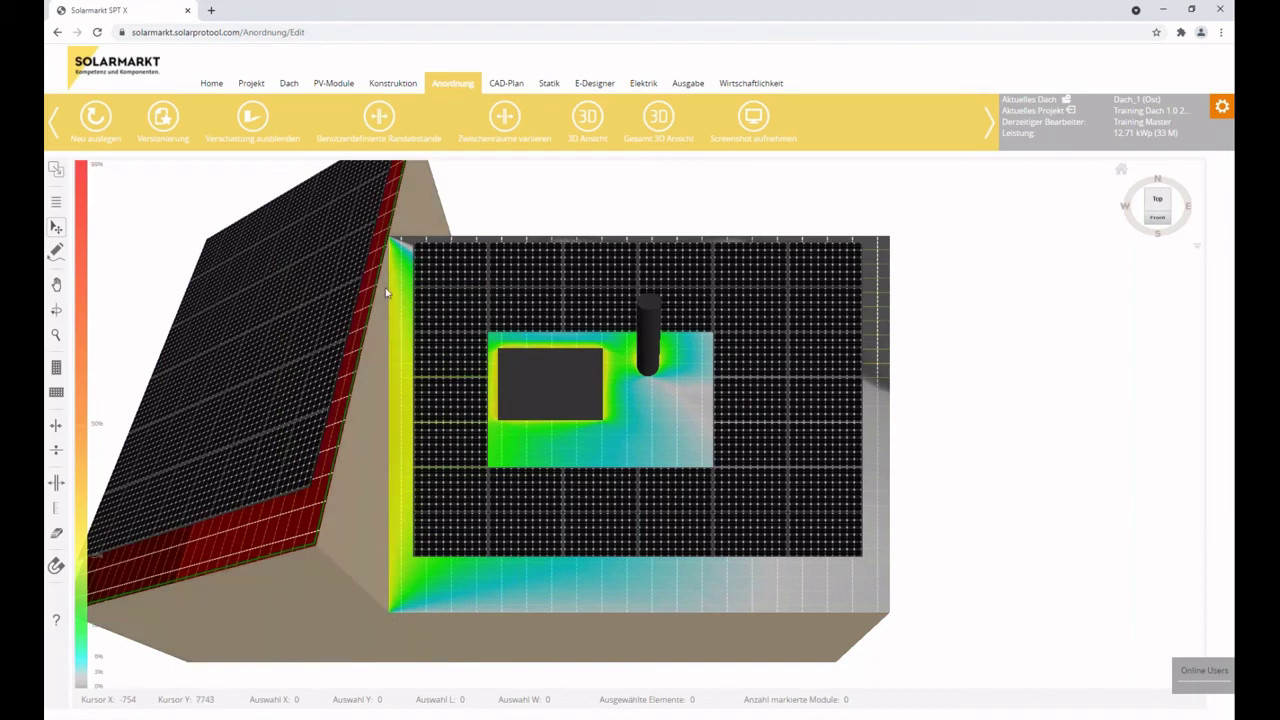
left_click(697, 381)
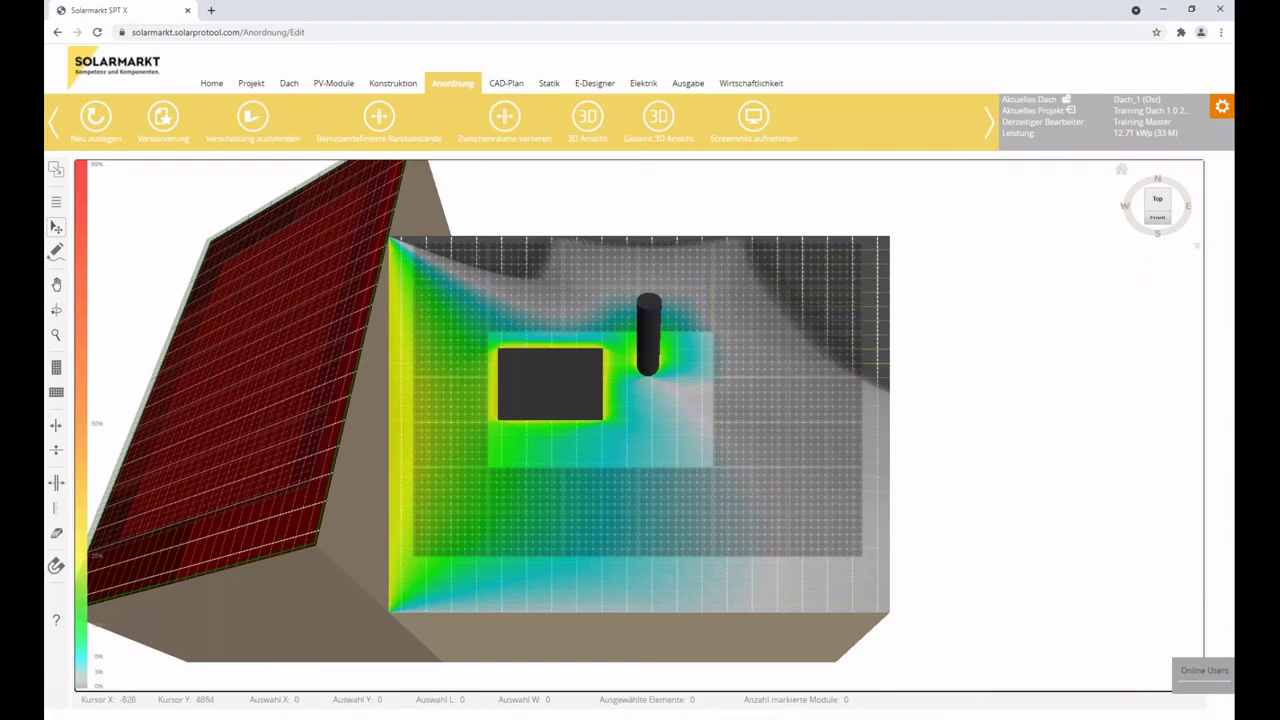
left_click(56, 310)
left_click_drag(717, 400, 340, 280)
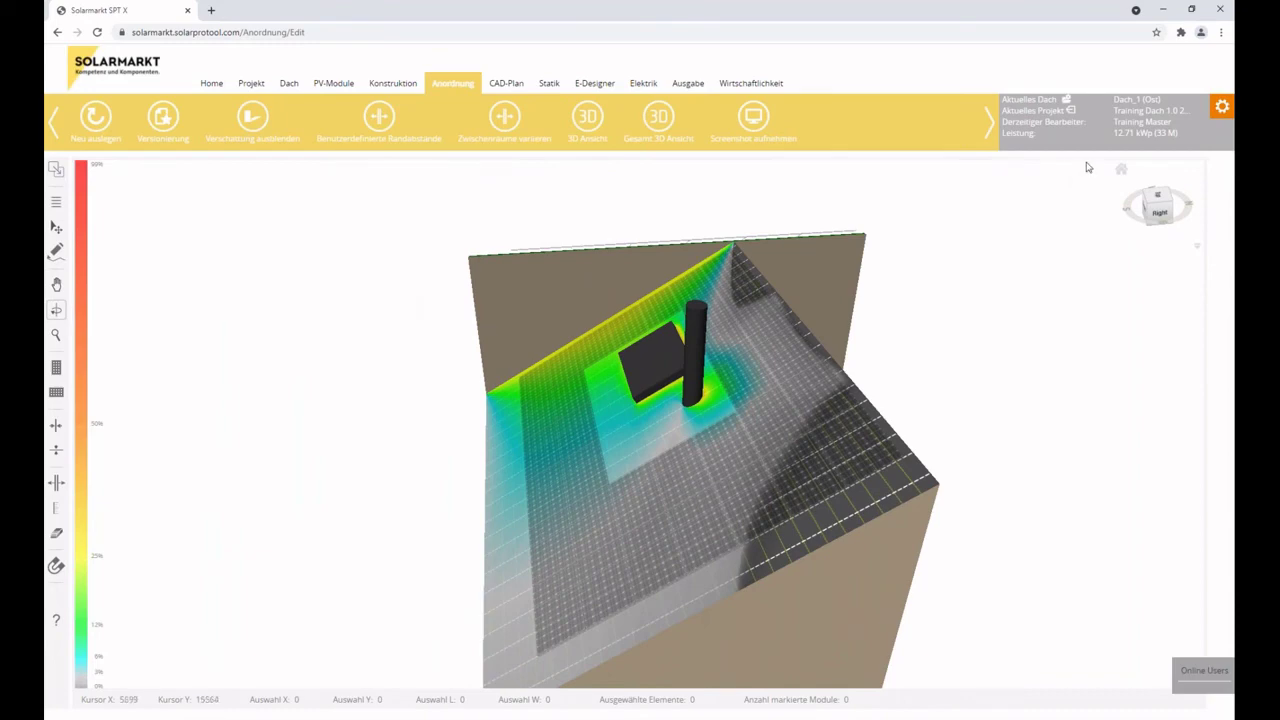
Reset Dach_1 (Ost) orientation to 90°, save, close the roof list, and reload Anordnung.
left_click(1121, 170)
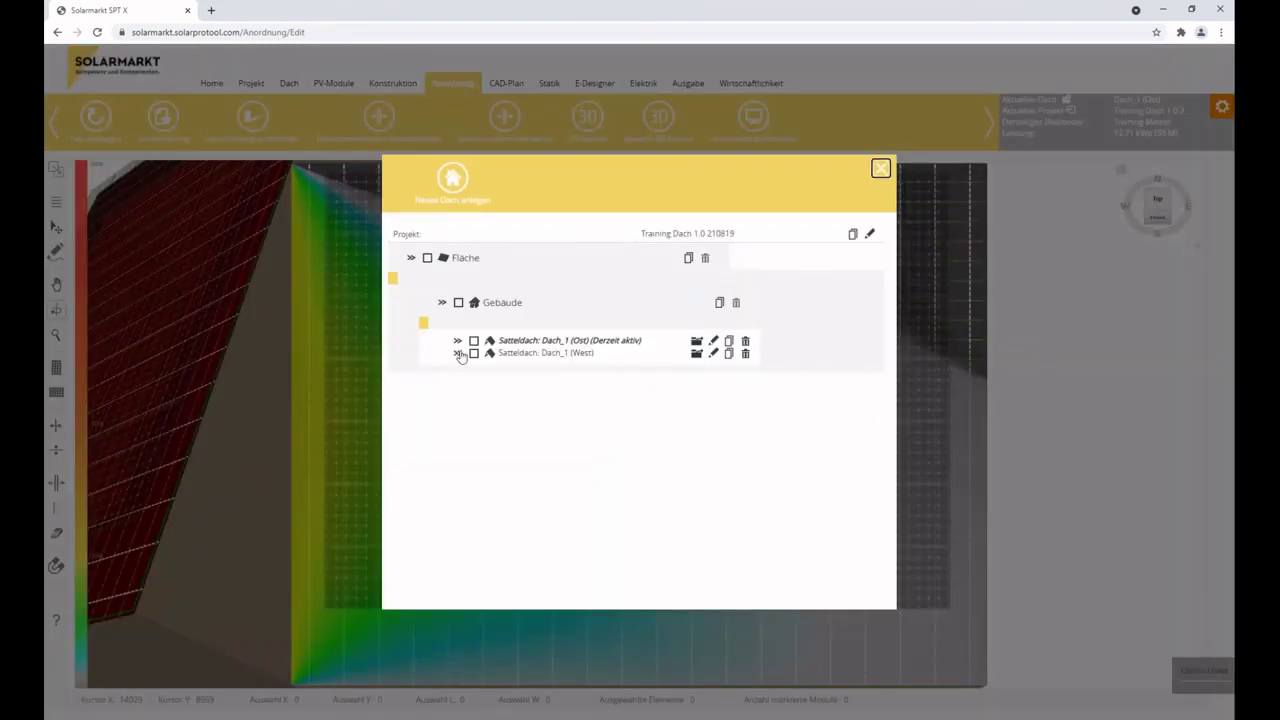
left_click(458, 341)
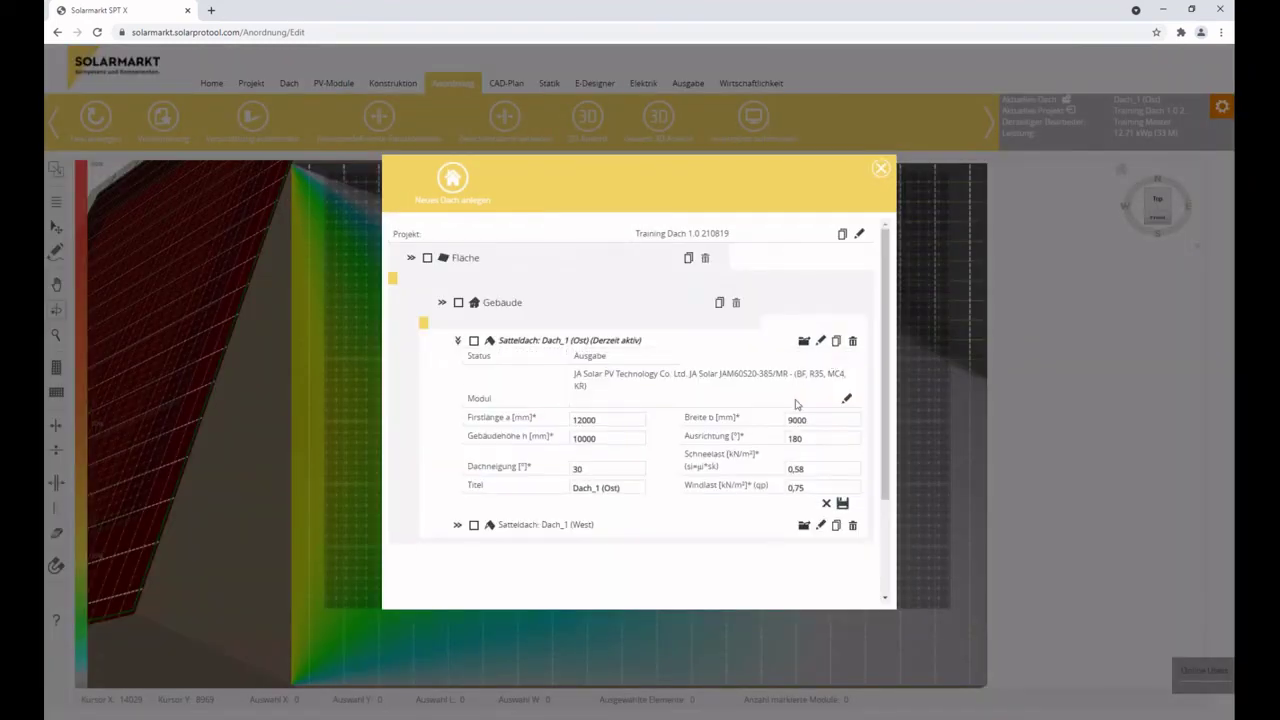
double_click(812, 433)
type("90")
left_click(842, 503)
left_click(880, 168)
left_click(449, 94)
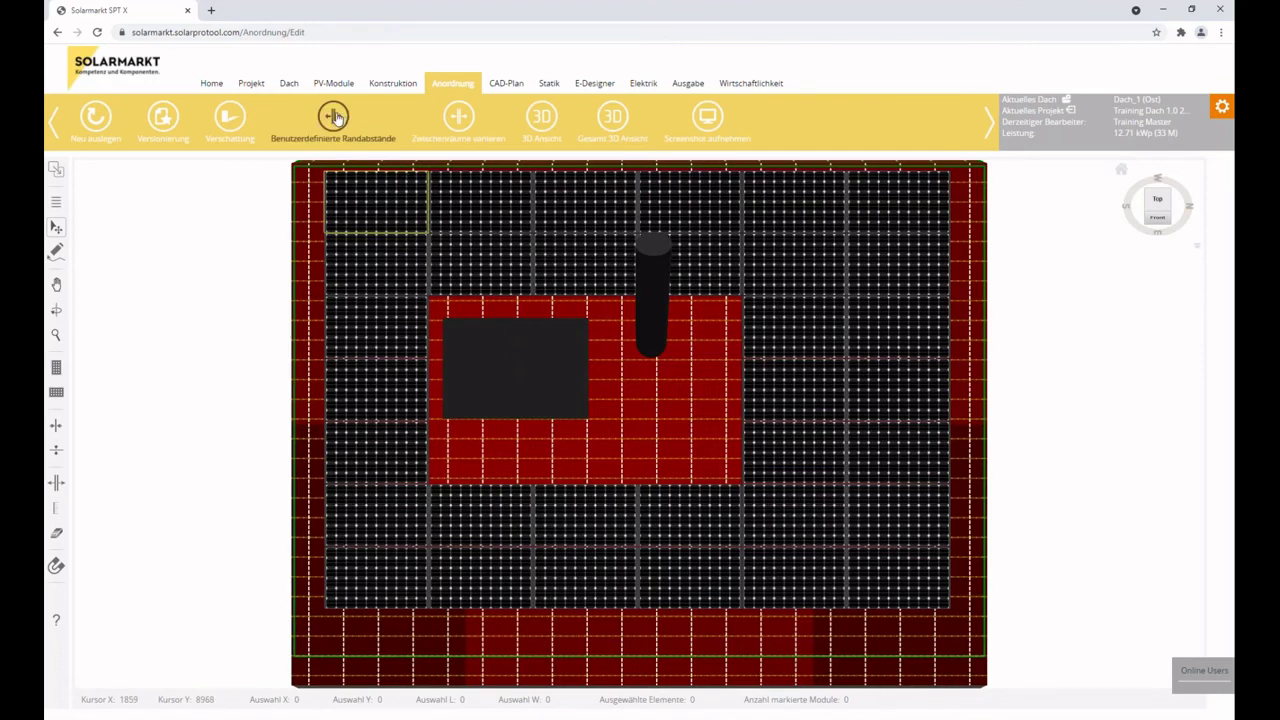
left_click(459, 116)
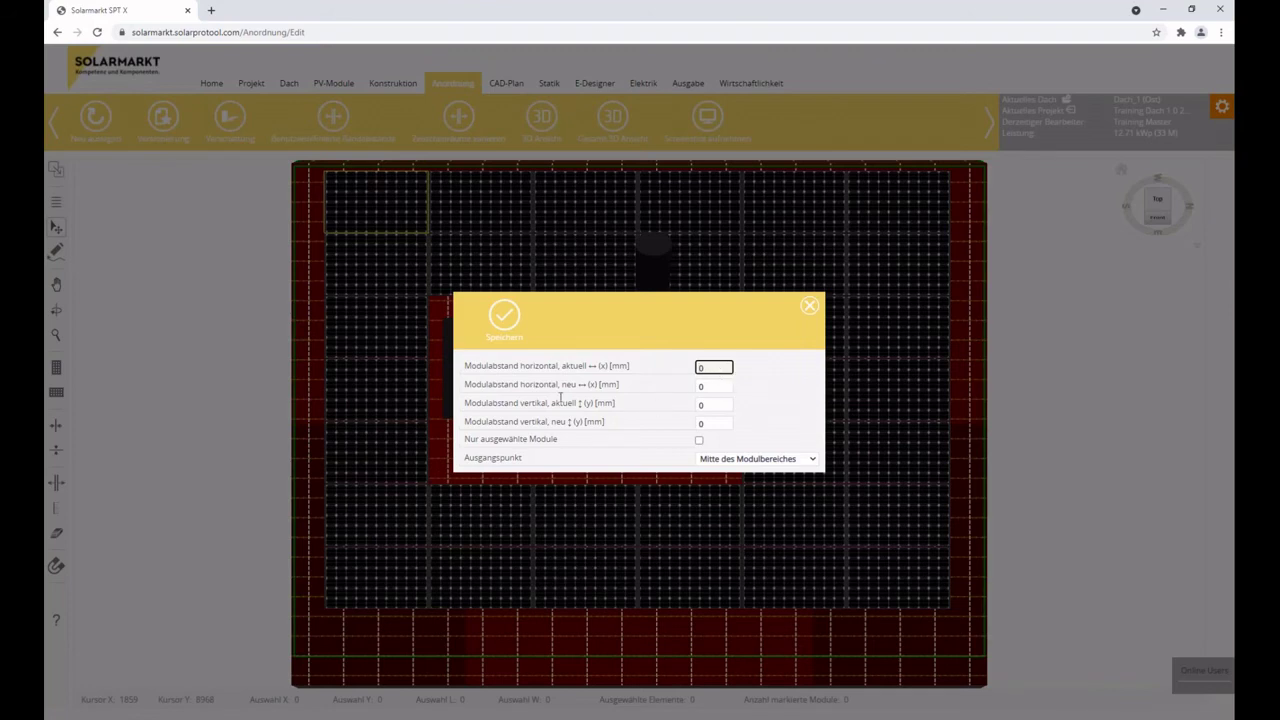
left_click(752, 459)
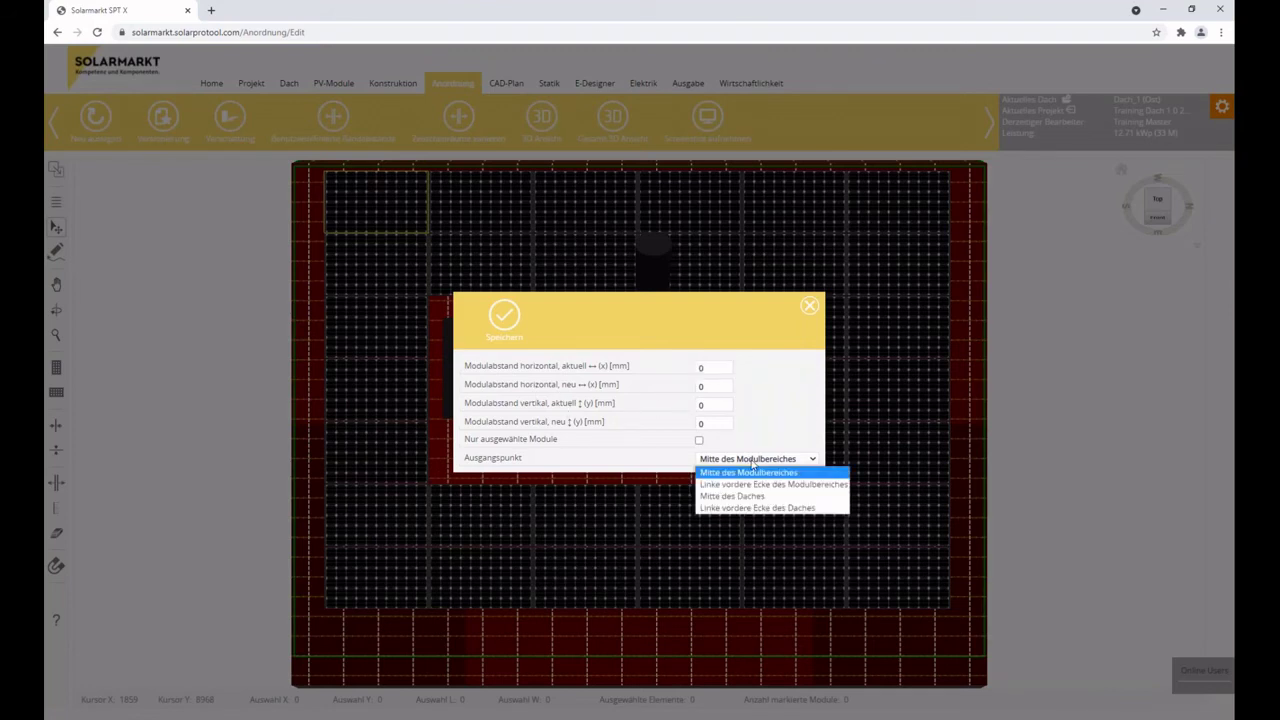
left_click(752, 471)
left_click(809, 305)
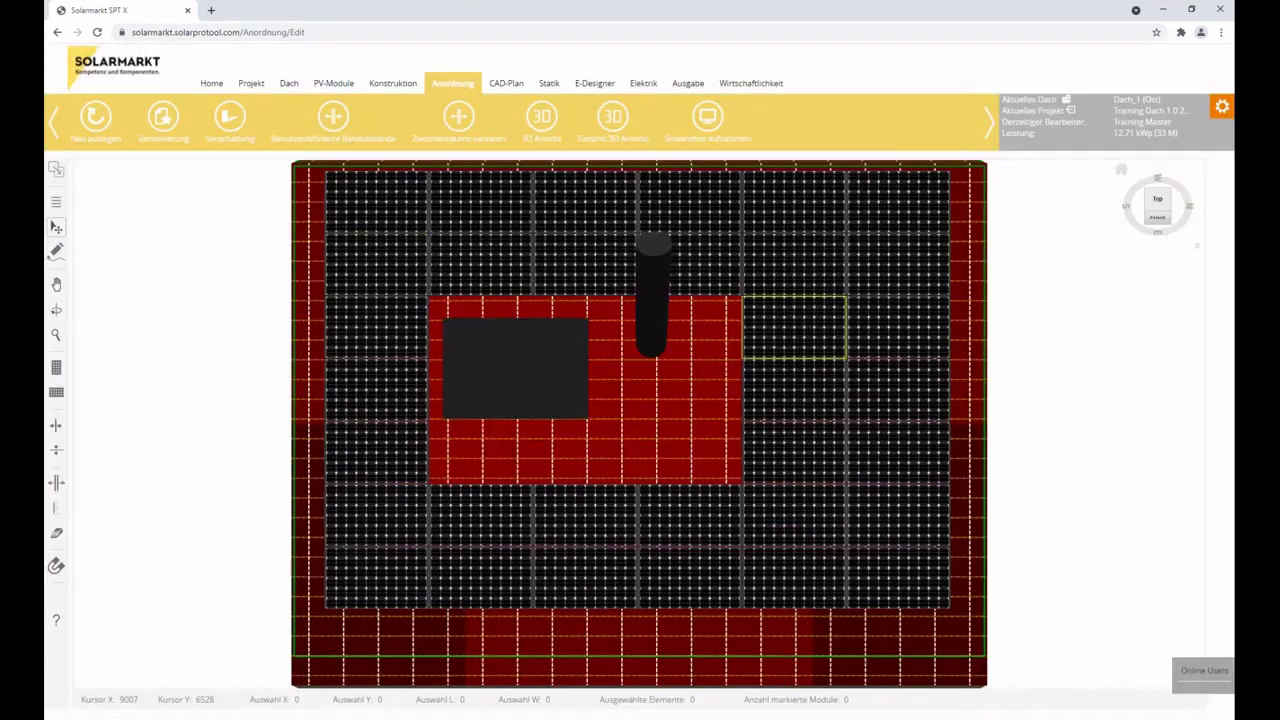
left_click(579, 216)
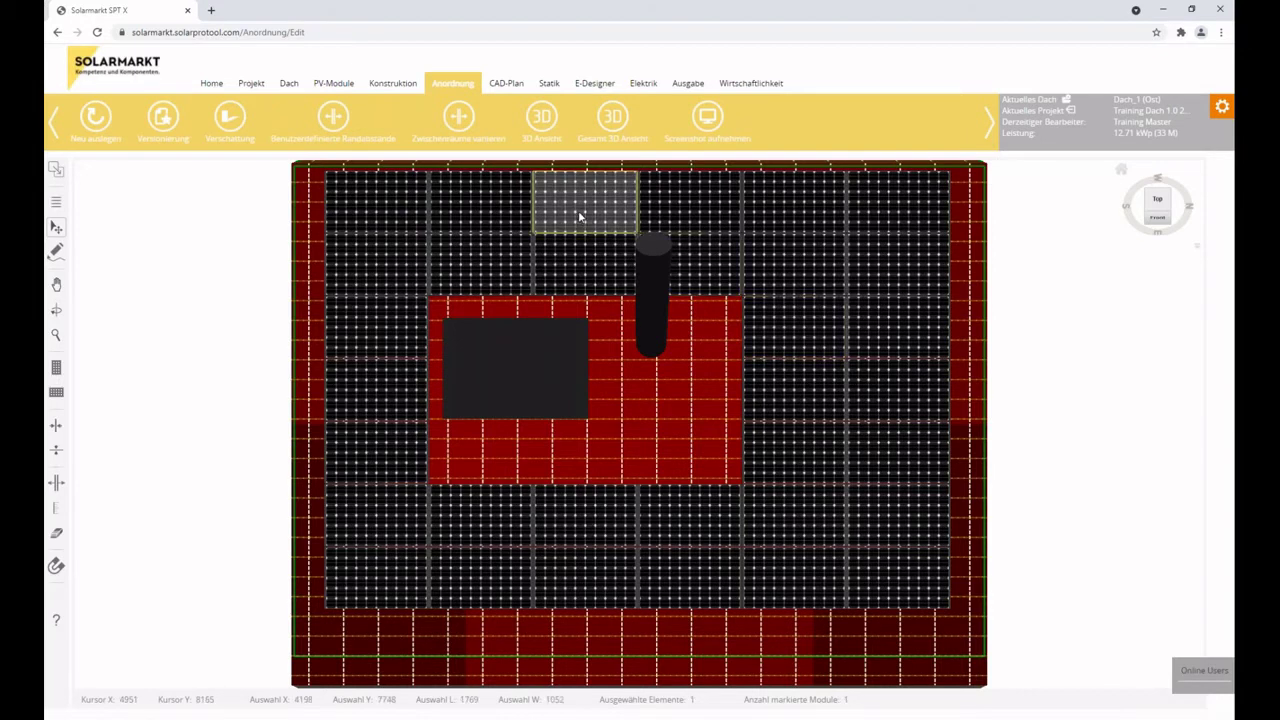
left_click(366, 601, "shift")
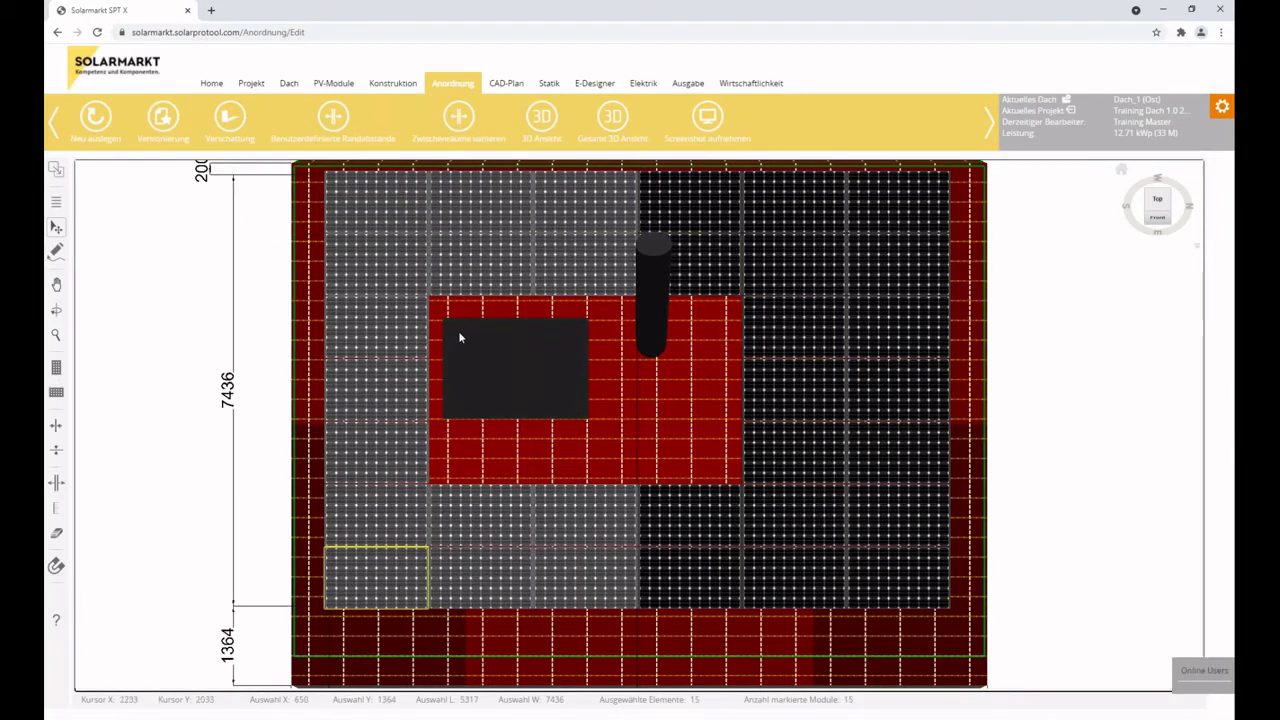
left_click(459, 120)
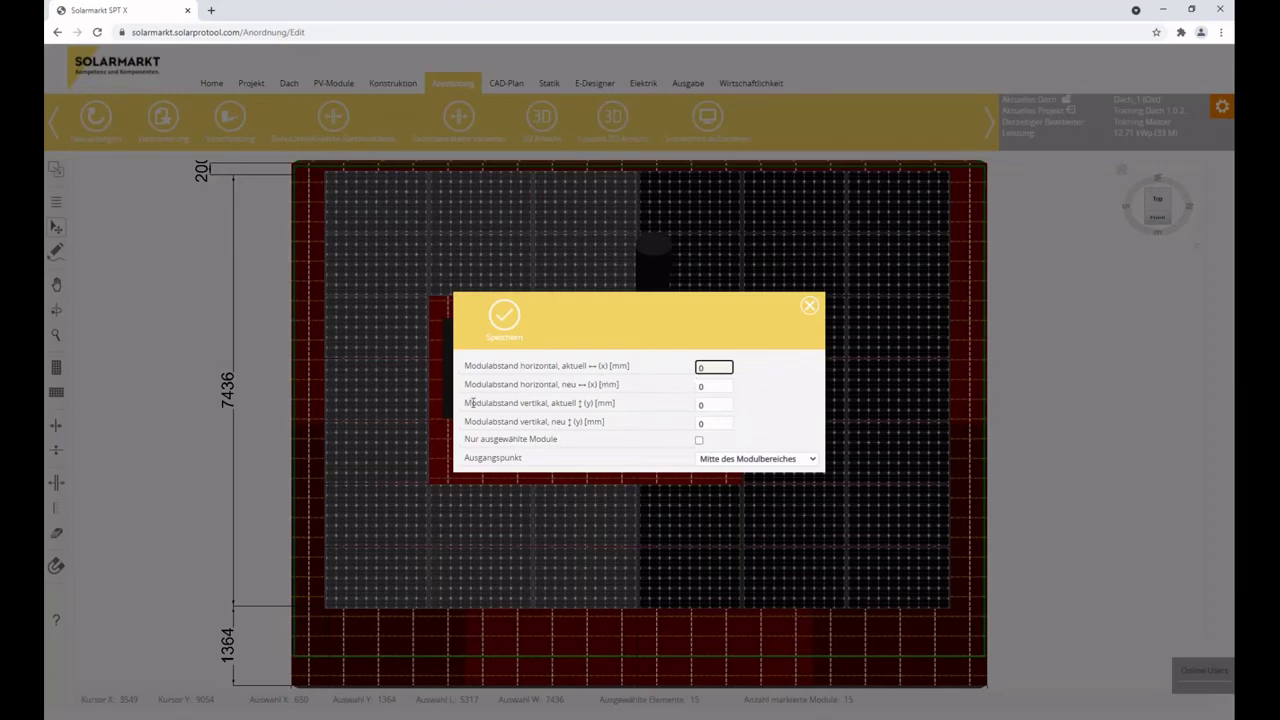
left_click(752, 459)
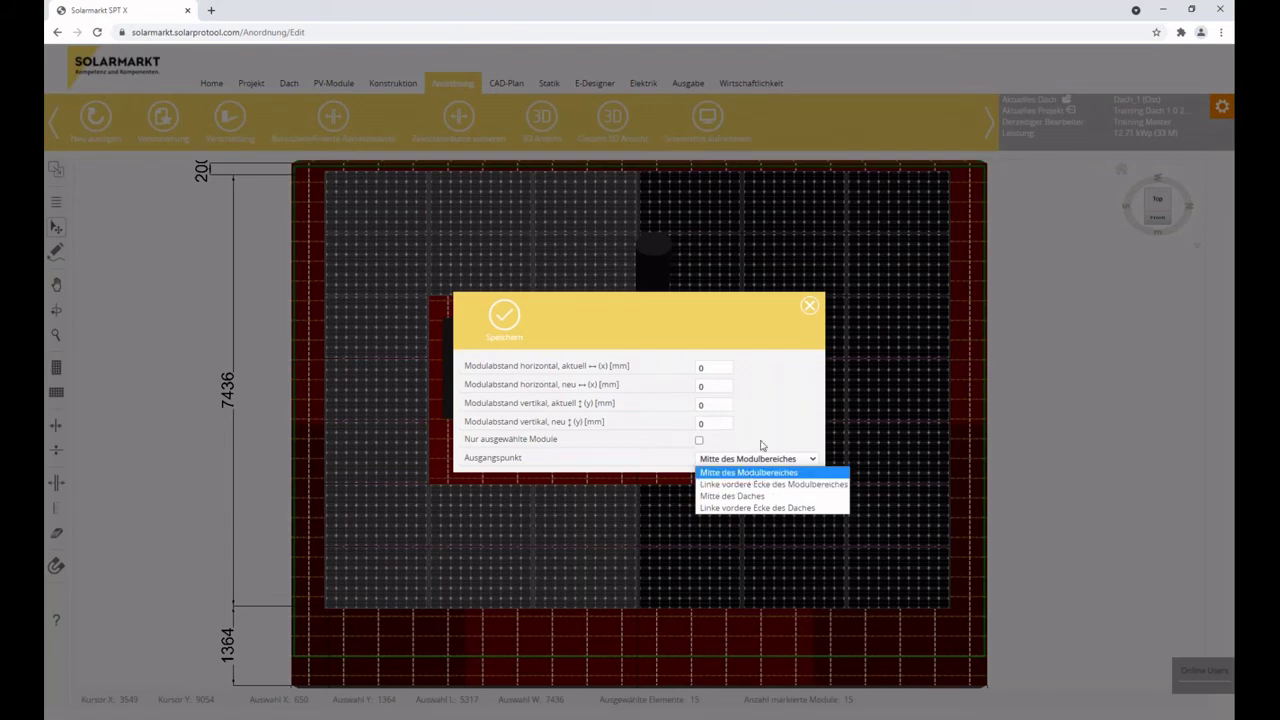
left_click(811, 309)
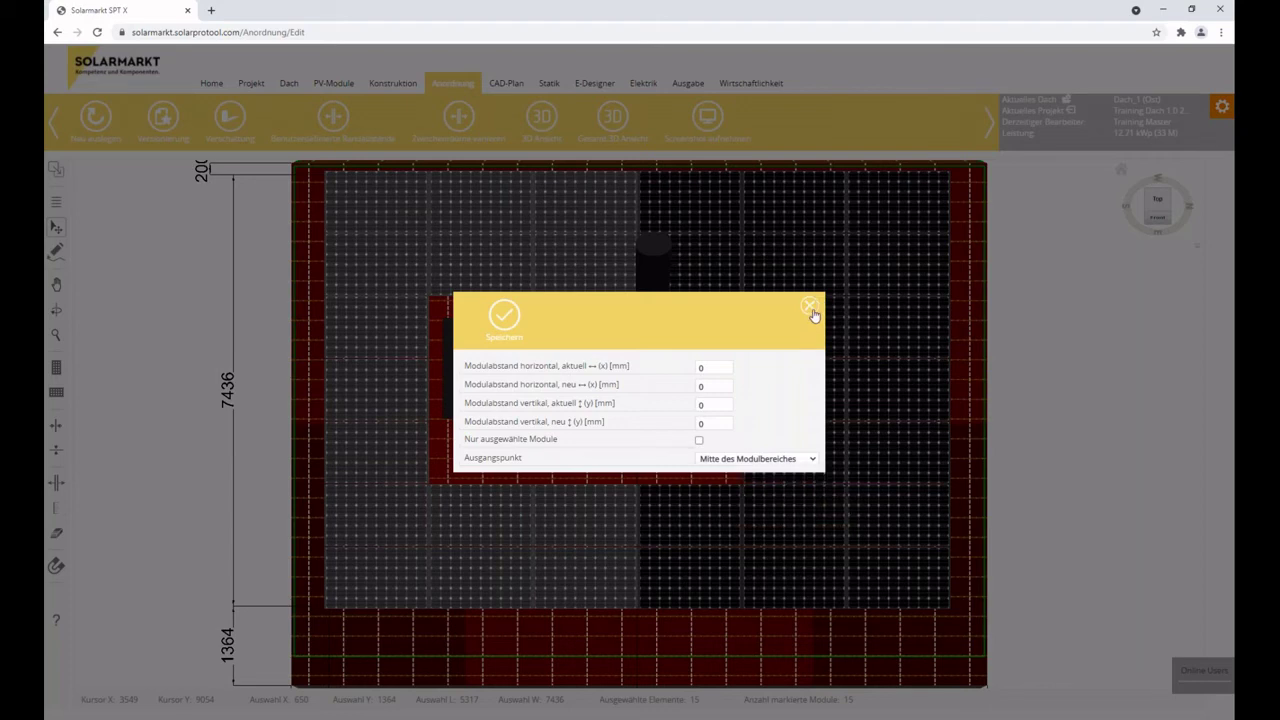
left_click(811, 309)
left_click(664, 403)
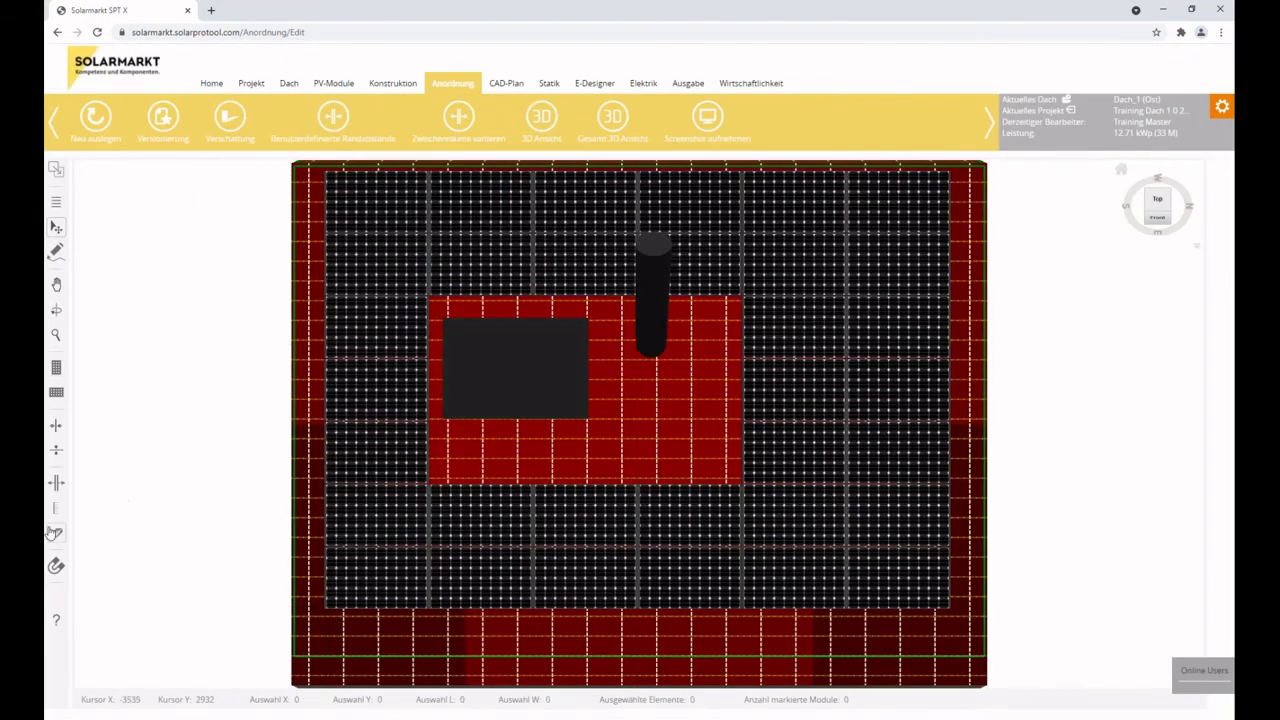
Insert a separation gap at the module gap above the chimney, shifting modules right.
left_click(58, 484)
left_click(637, 200)
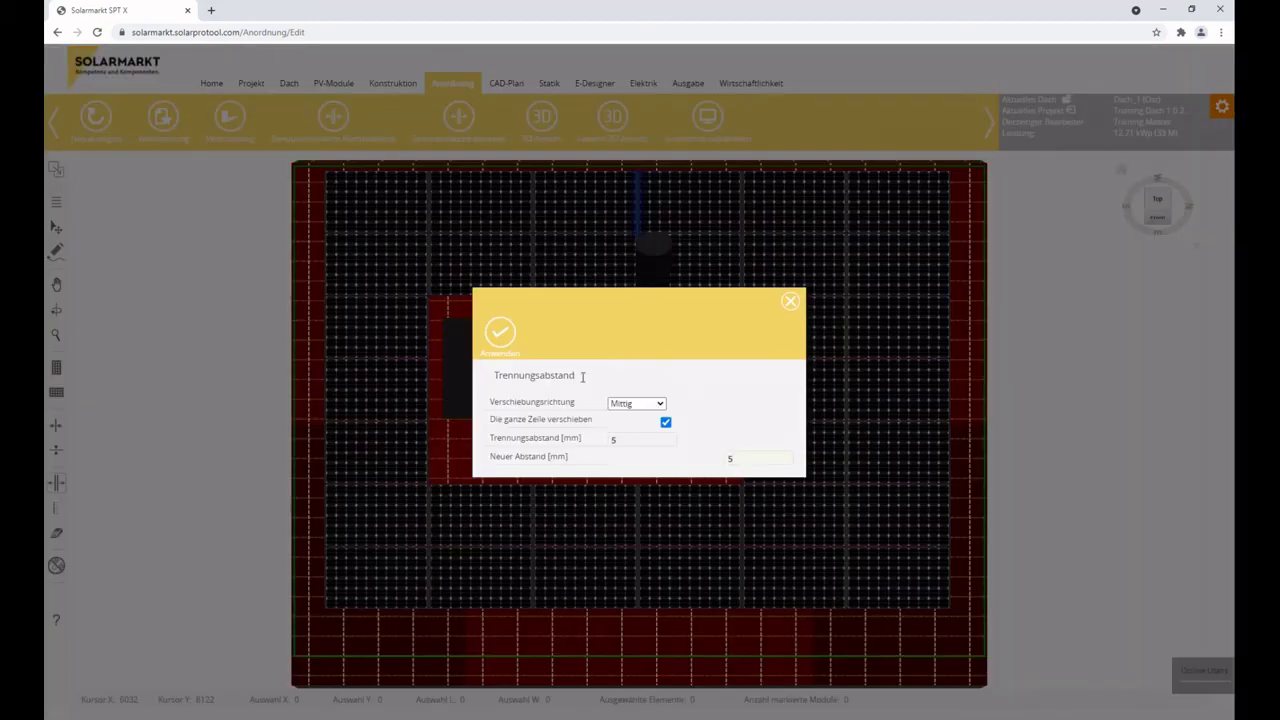
left_click(643, 405)
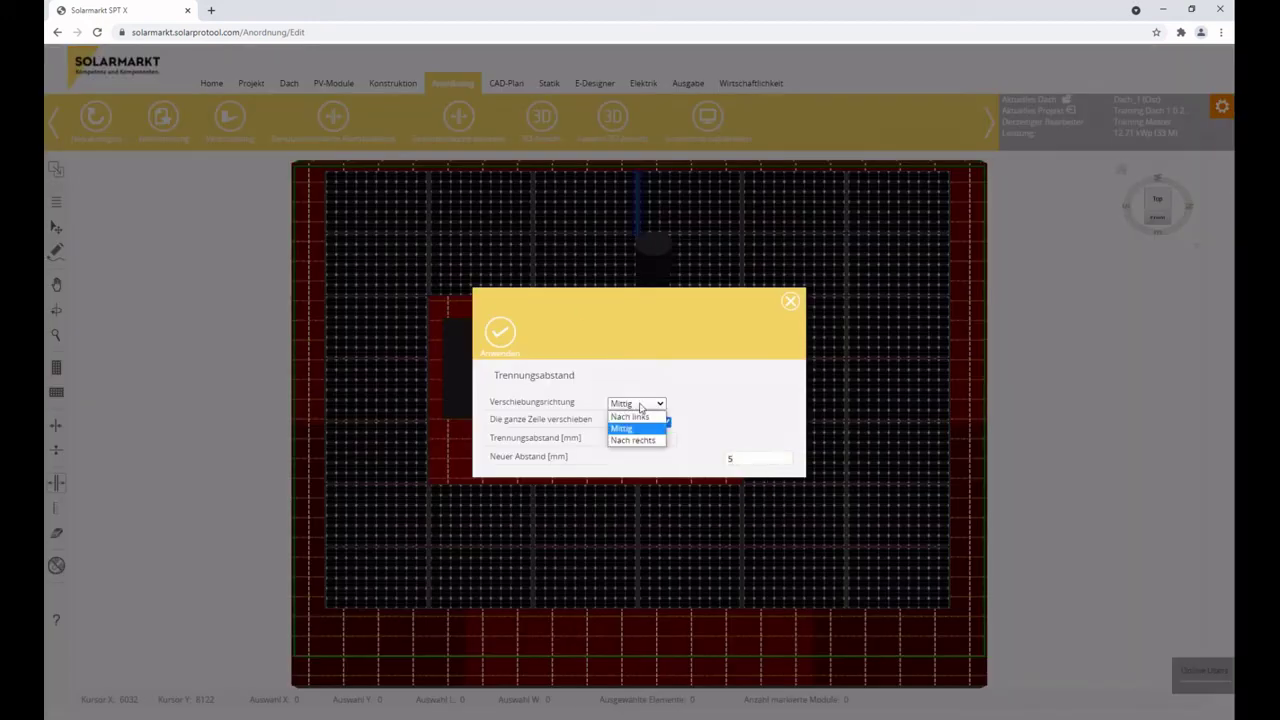
left_click(640, 441)
key("Tab")
key("Tab")
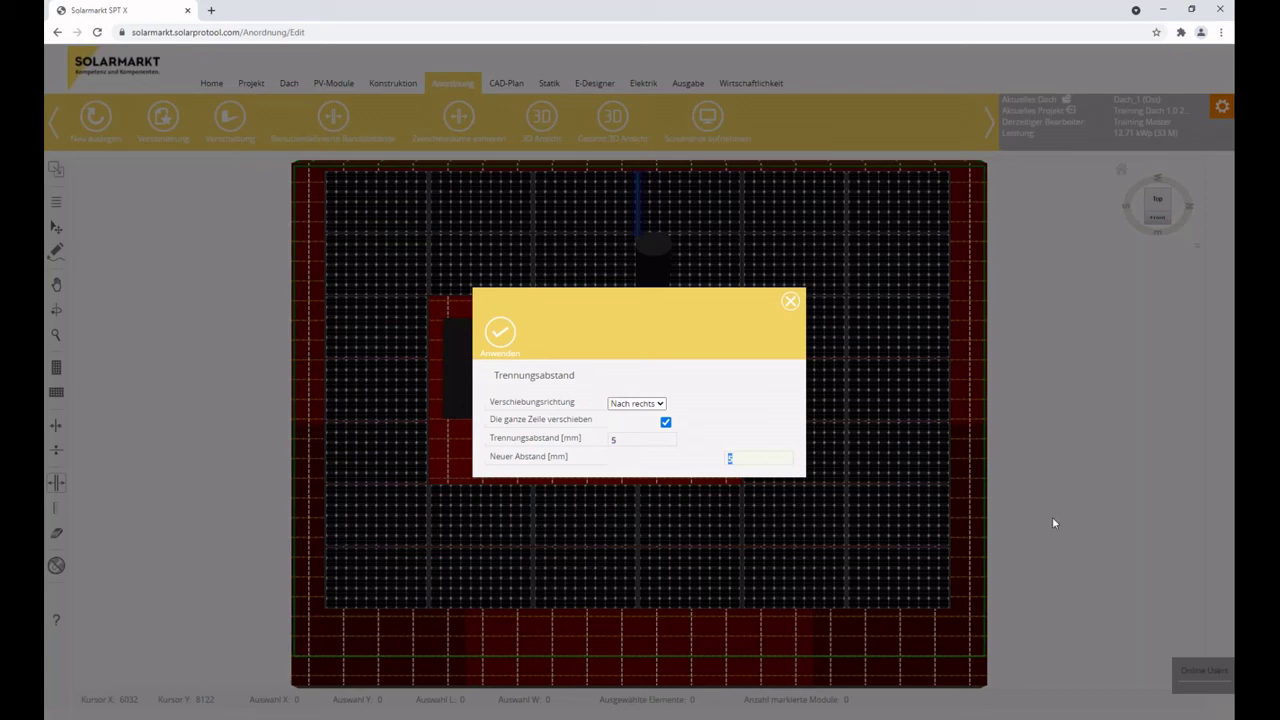
left_click(500, 331)
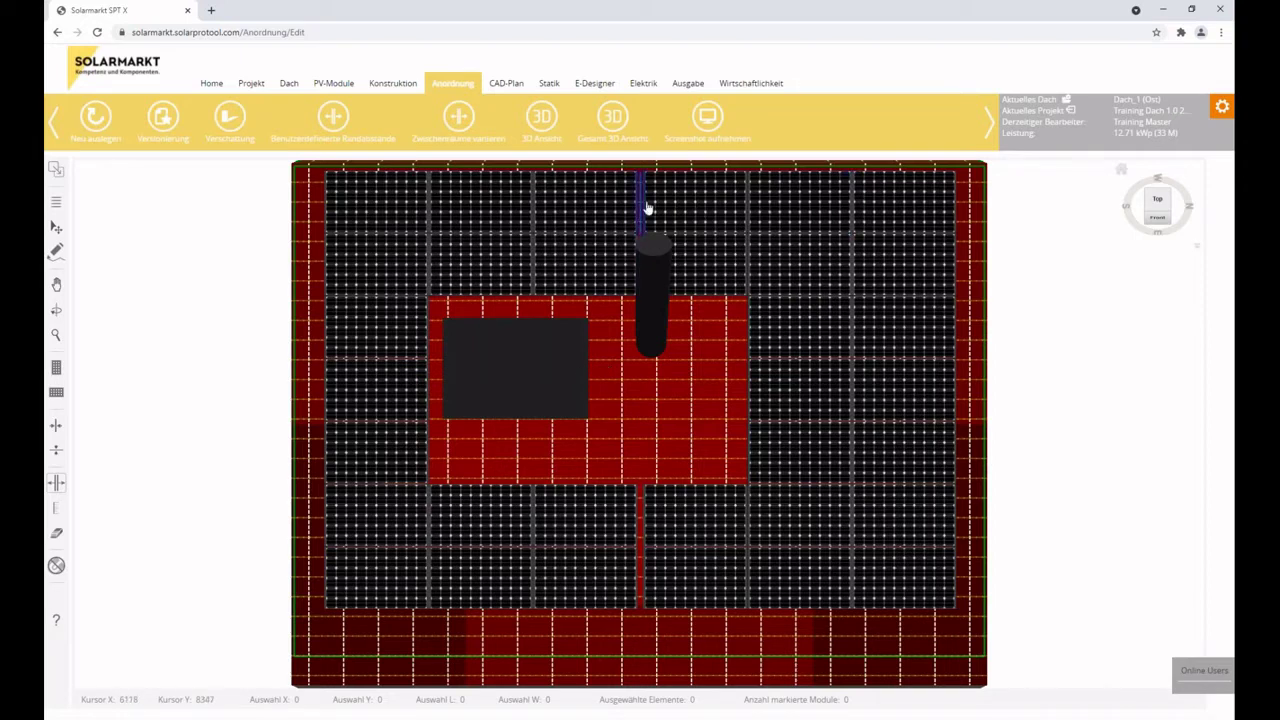
Re-apply the gap above the chimney as a centred 200 mm separation, then show the saved versions.
left_click(645, 205)
left_click(636, 403)
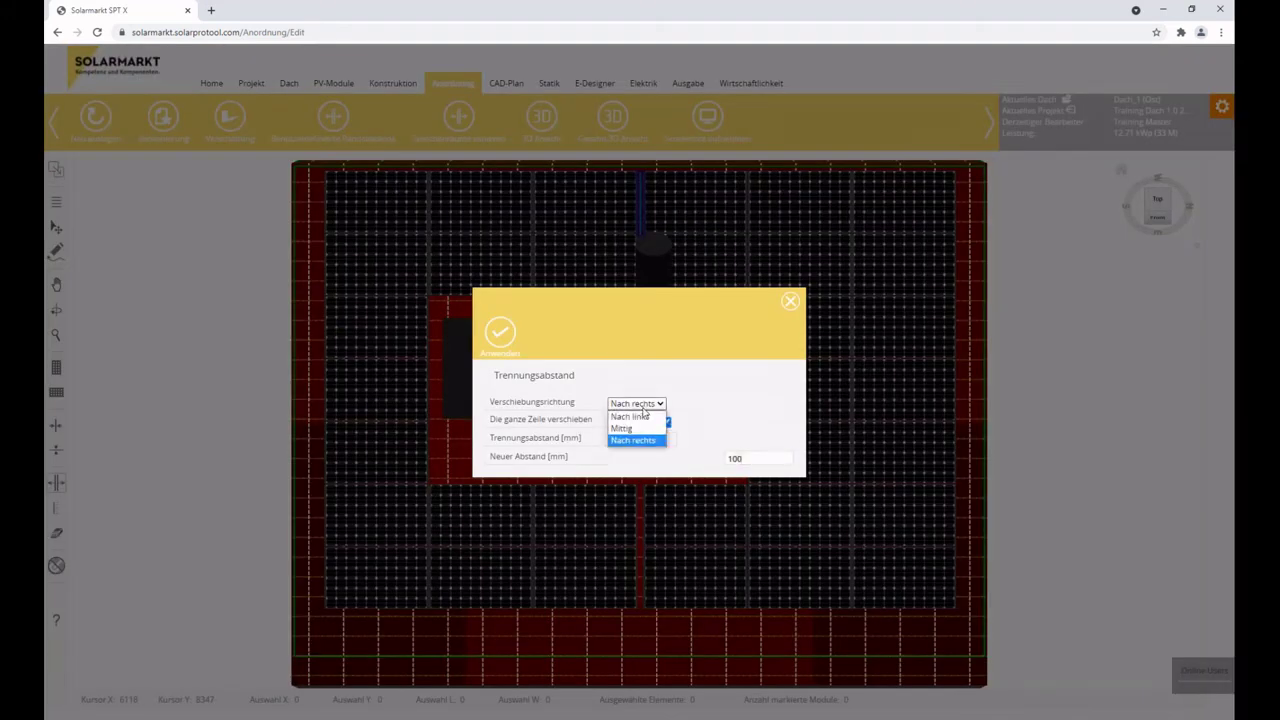
left_click(640, 440)
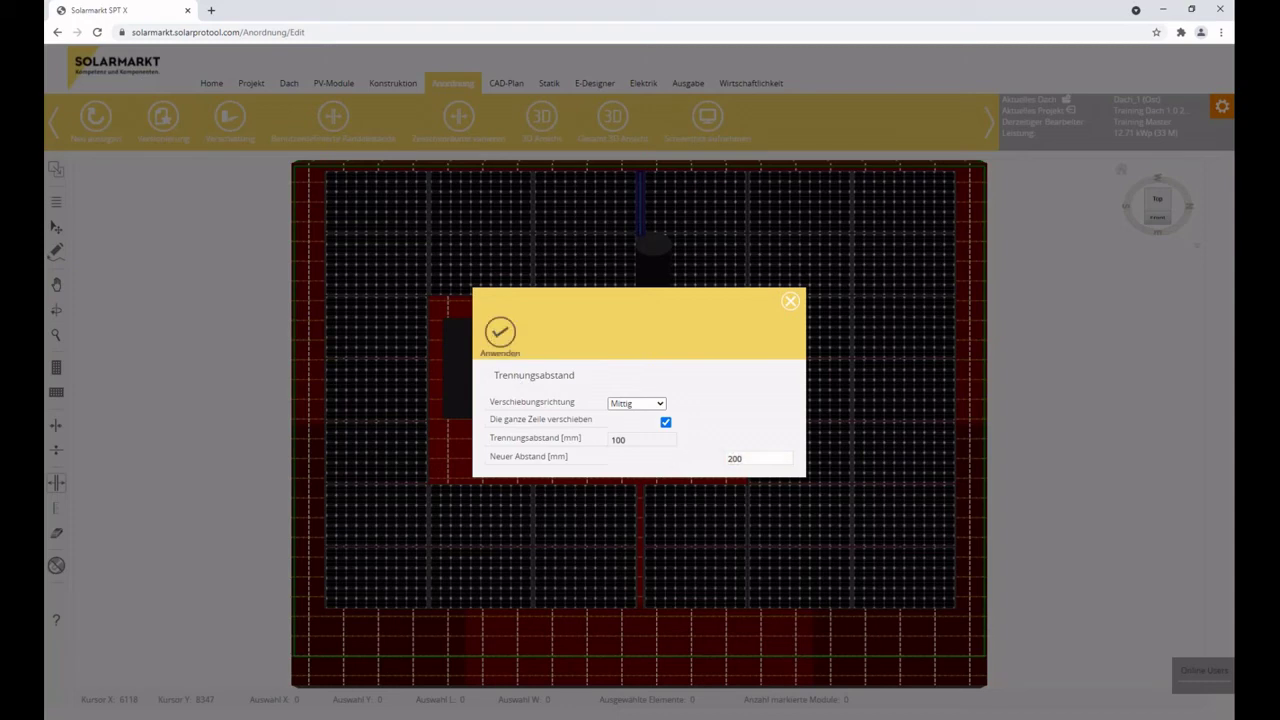
left_click(500, 332)
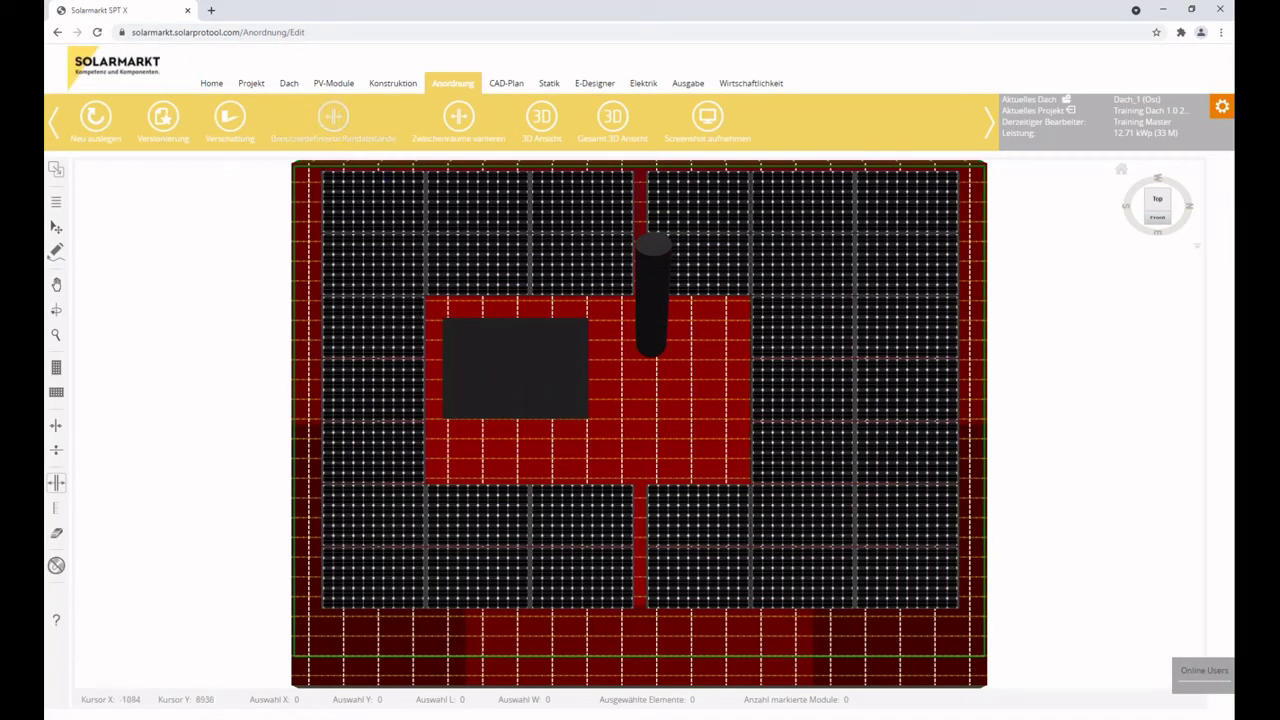
left_click(161, 120)
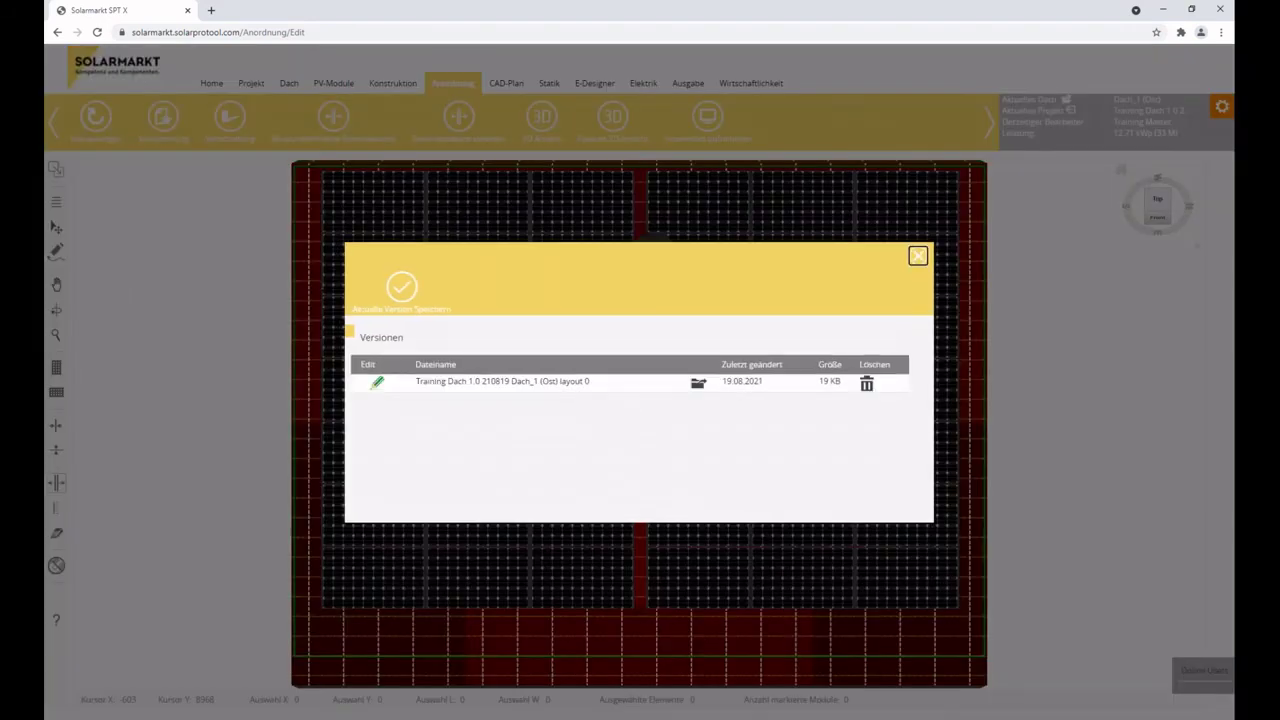
Load the saved layout version and delete the bottom row of six modules.
left_click(698, 385)
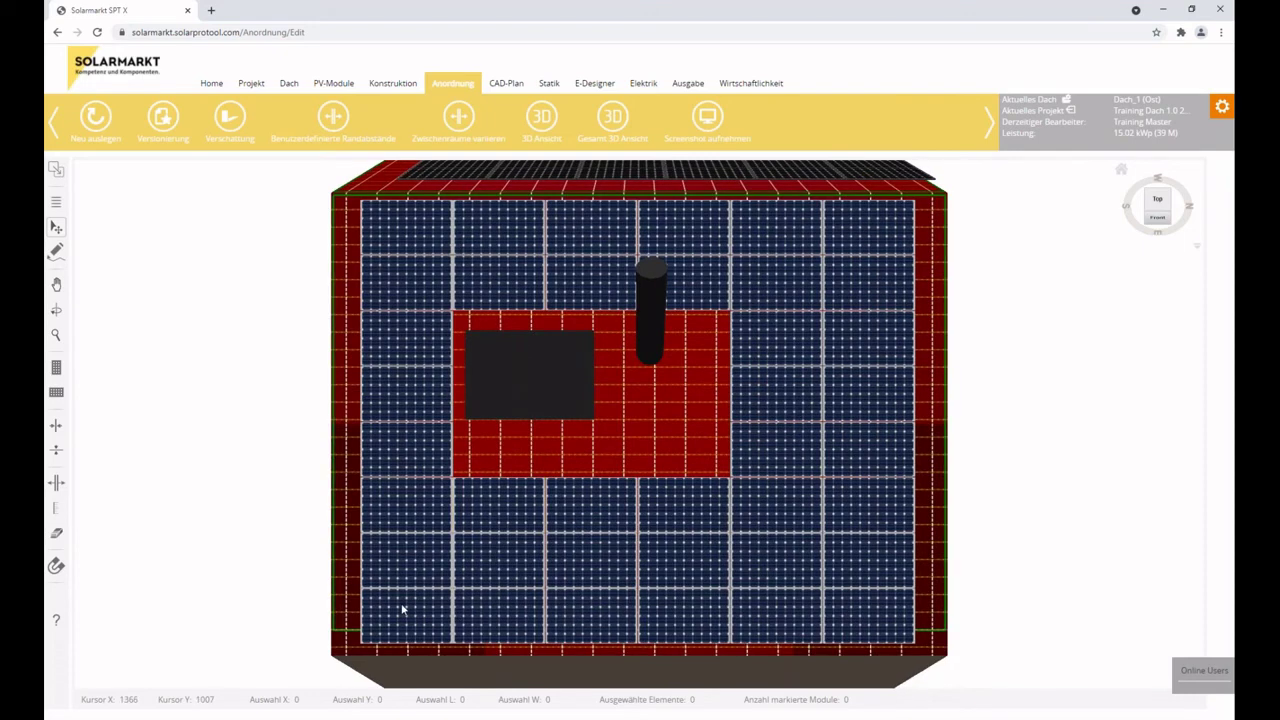
left_click_drag(403, 610, 895, 627)
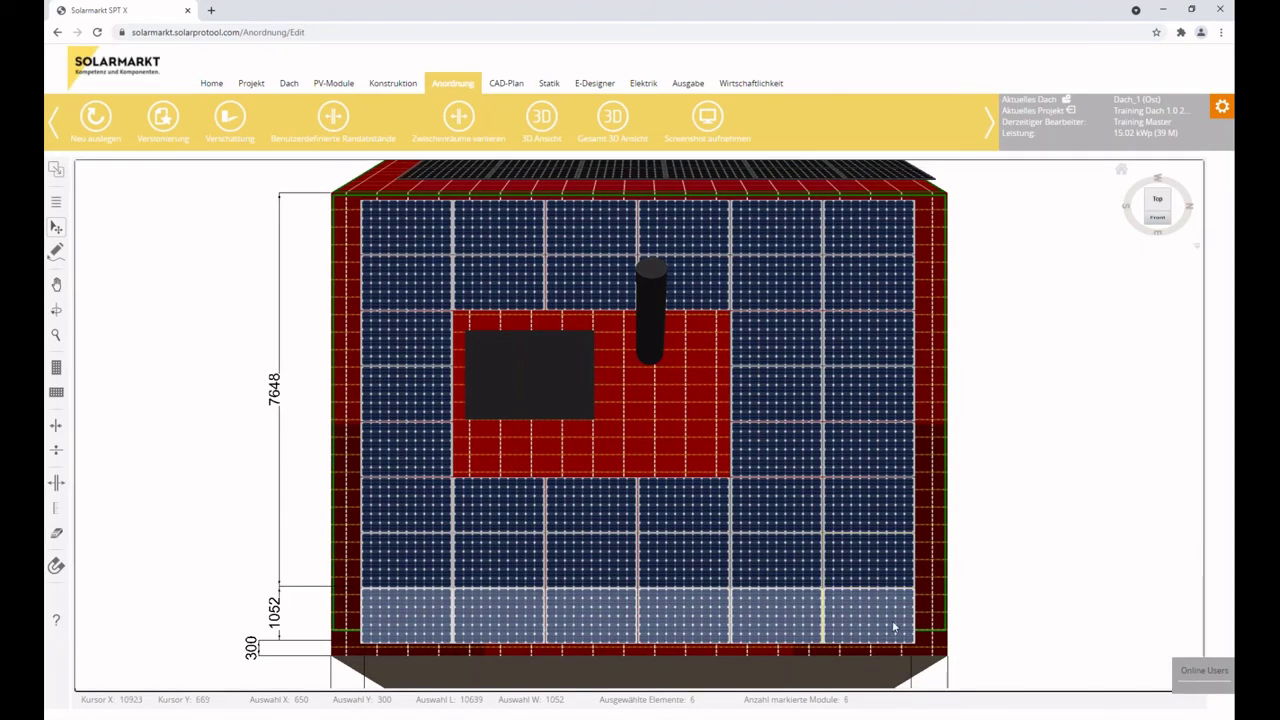
key("Delete")
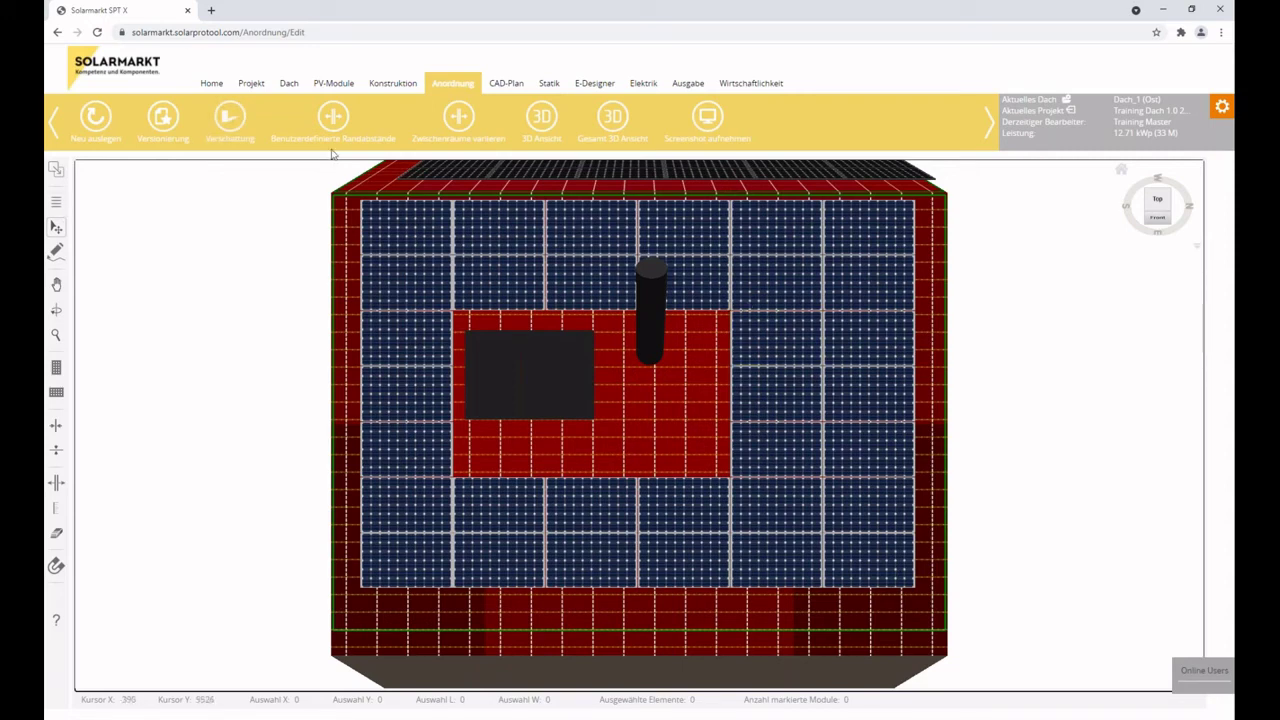
Open the 3D view and switch the ground imagery from Bing Maps to Google Maps HD.
left_click(543, 117)
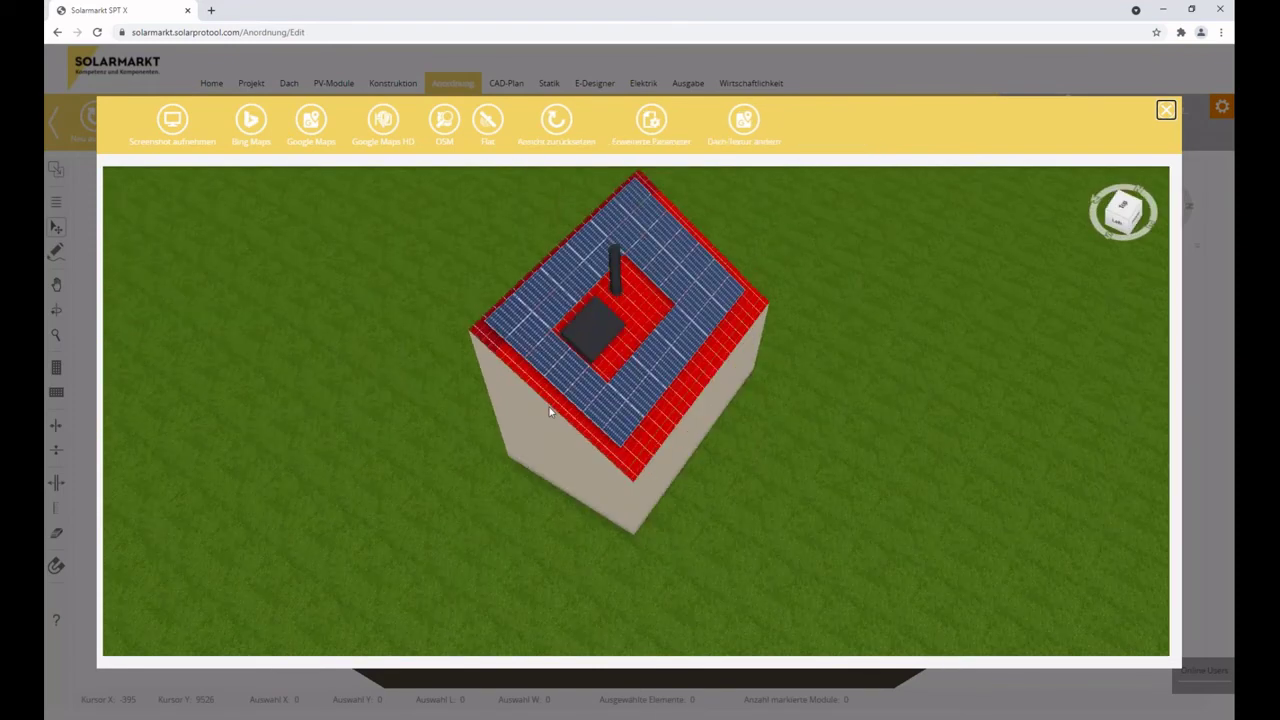
left_click(251, 121)
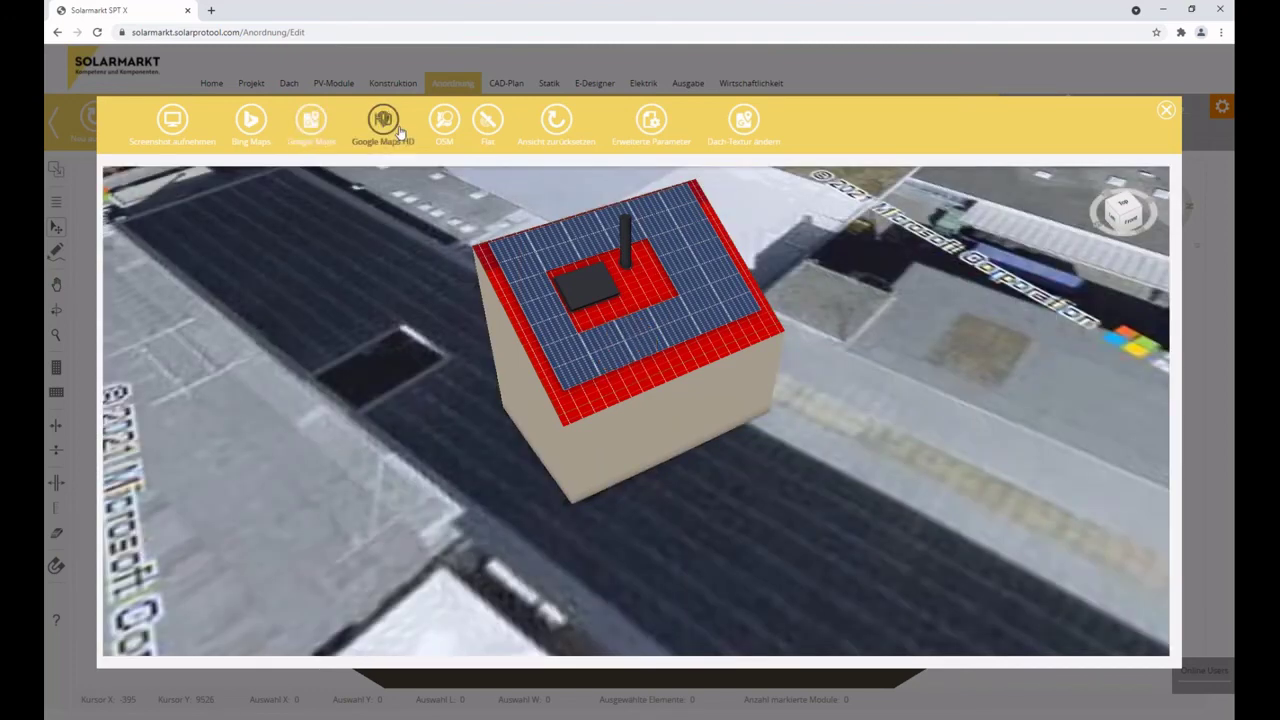
left_click(386, 122)
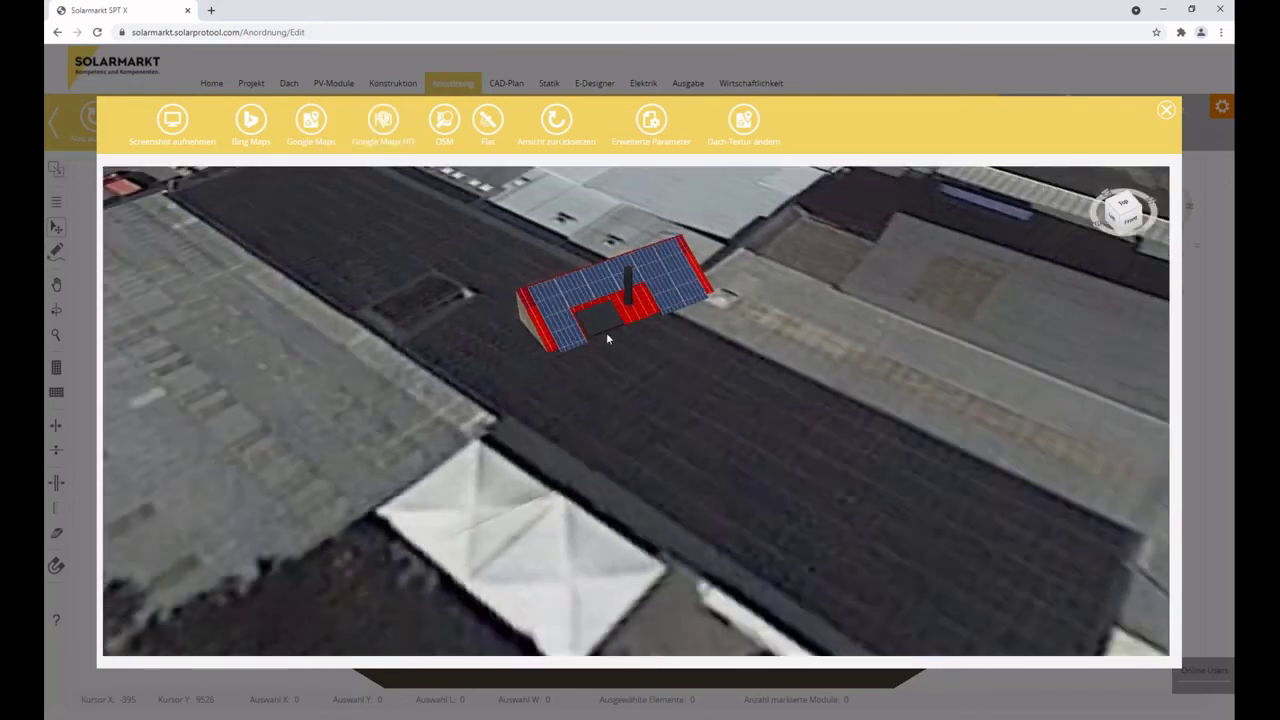
Tilt and pan the aerial view to show the surroundings, then open Erweiterte Parameter.
scroll(645, 400, "down", 2)
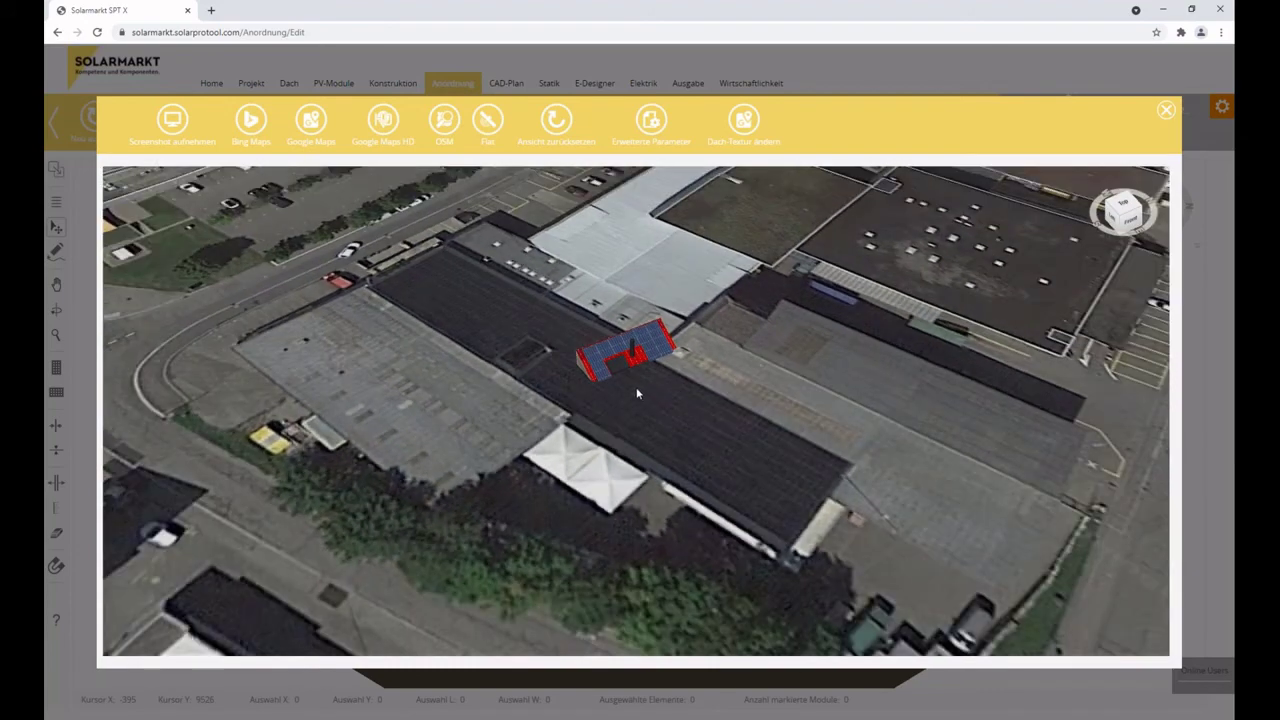
left_click_drag(703, 447, 743, 445)
scroll(646, 403, "up", 5)
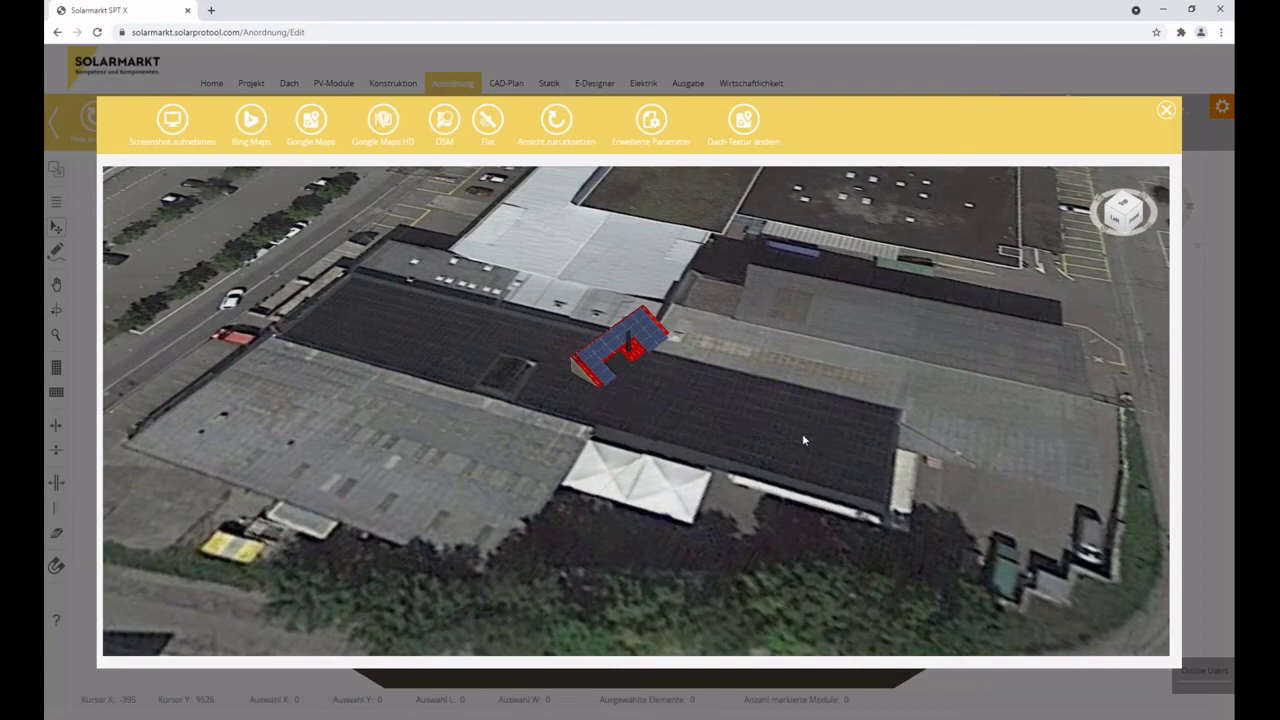
scroll(767, 446, "down", 1)
scroll(767, 446, "down", 2)
left_click_drag(767, 446, 494, 308)
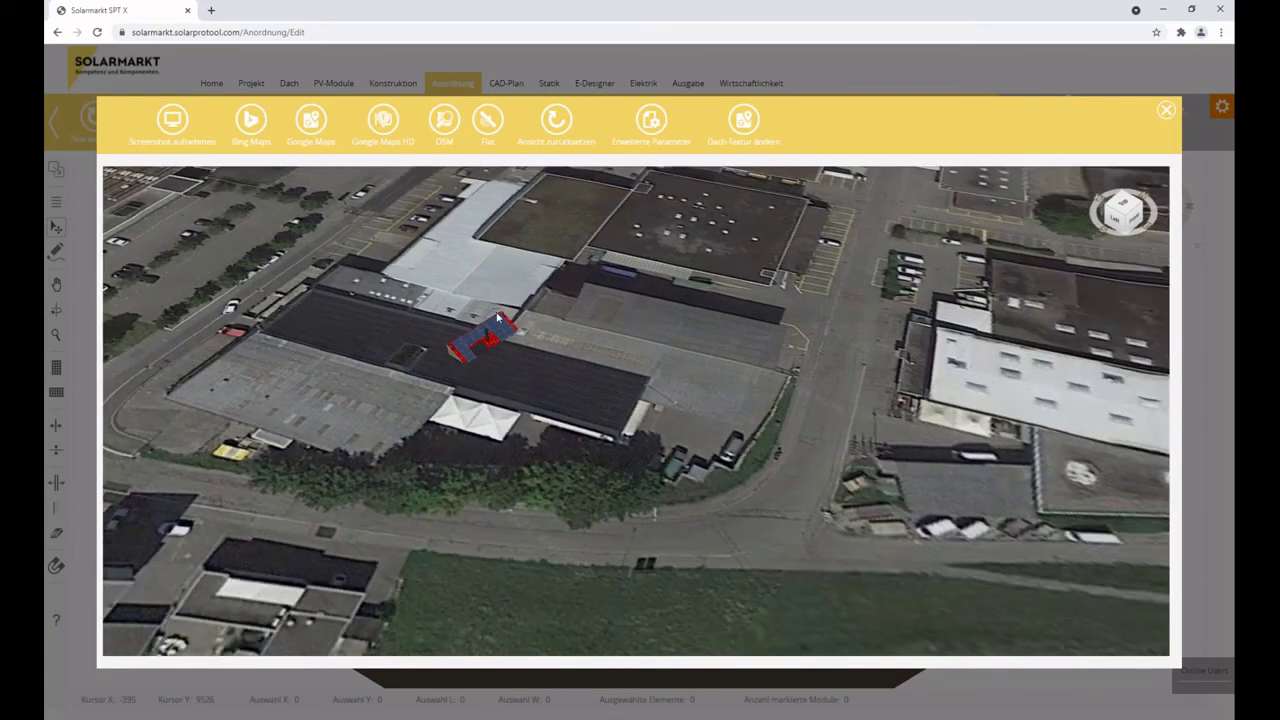
left_click(651, 121)
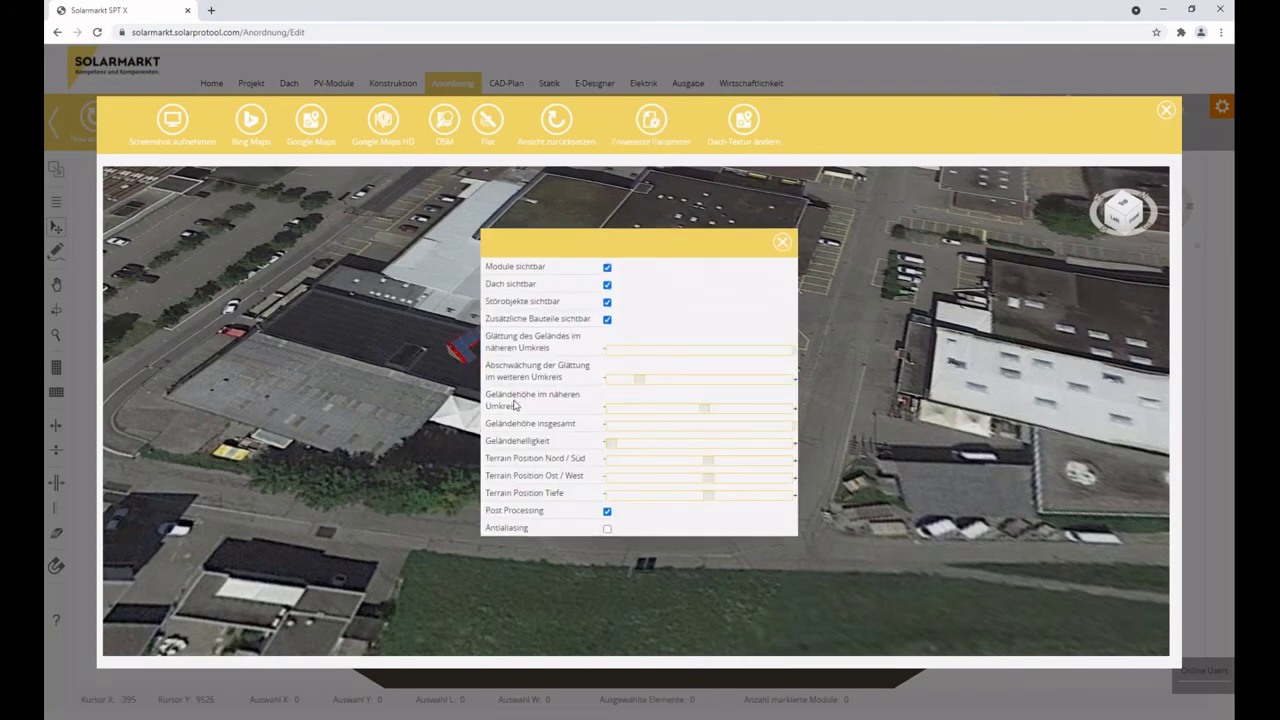
Adjust the nearby terrain height and north/south terrain position sliders, leaving antialiasing off.
left_click_drag(705, 414, 624, 386)
left_click(783, 243)
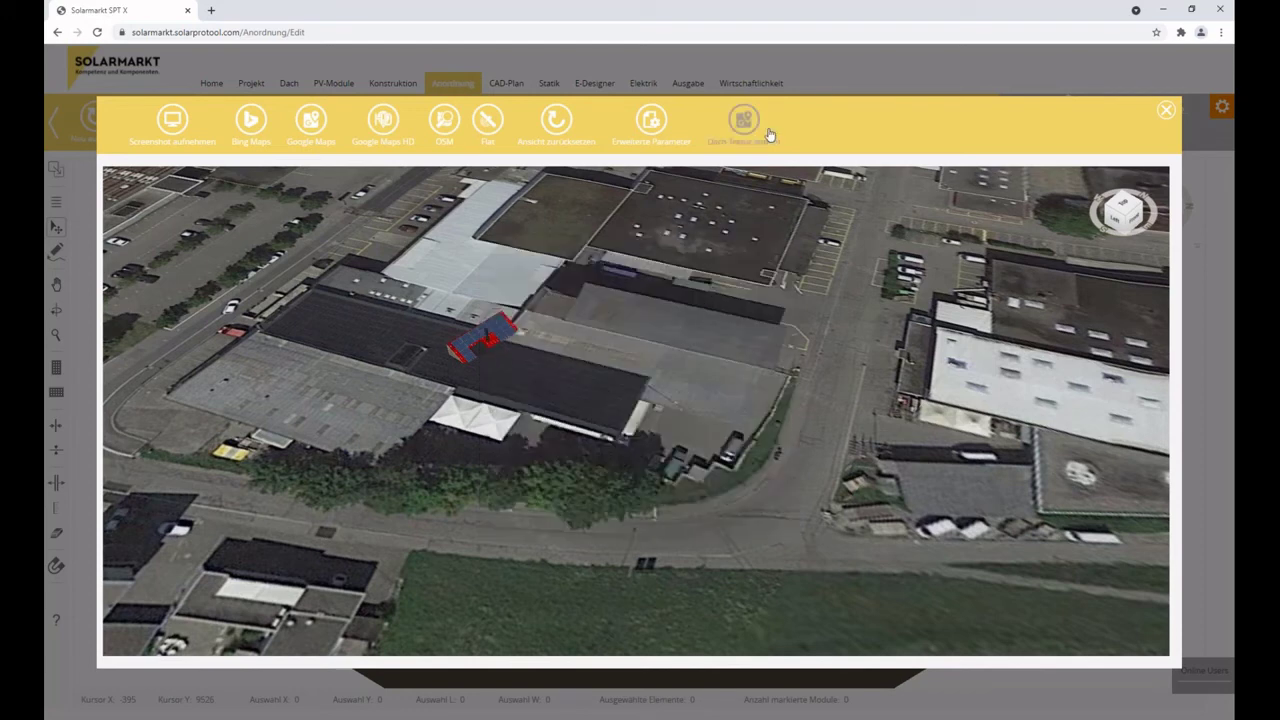
left_click(651, 121)
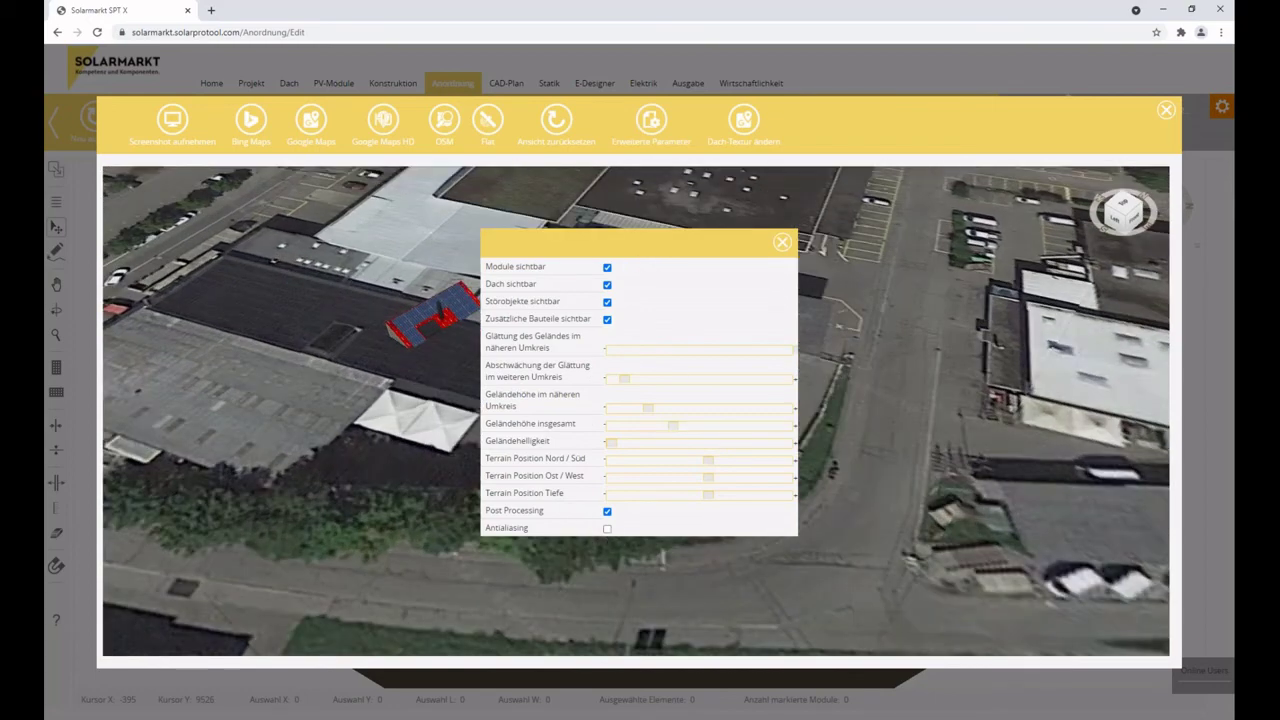
left_click(607, 528)
left_click(607, 529)
left_click_drag(647, 409, 627, 410)
left_click_drag(708, 465, 708, 479)
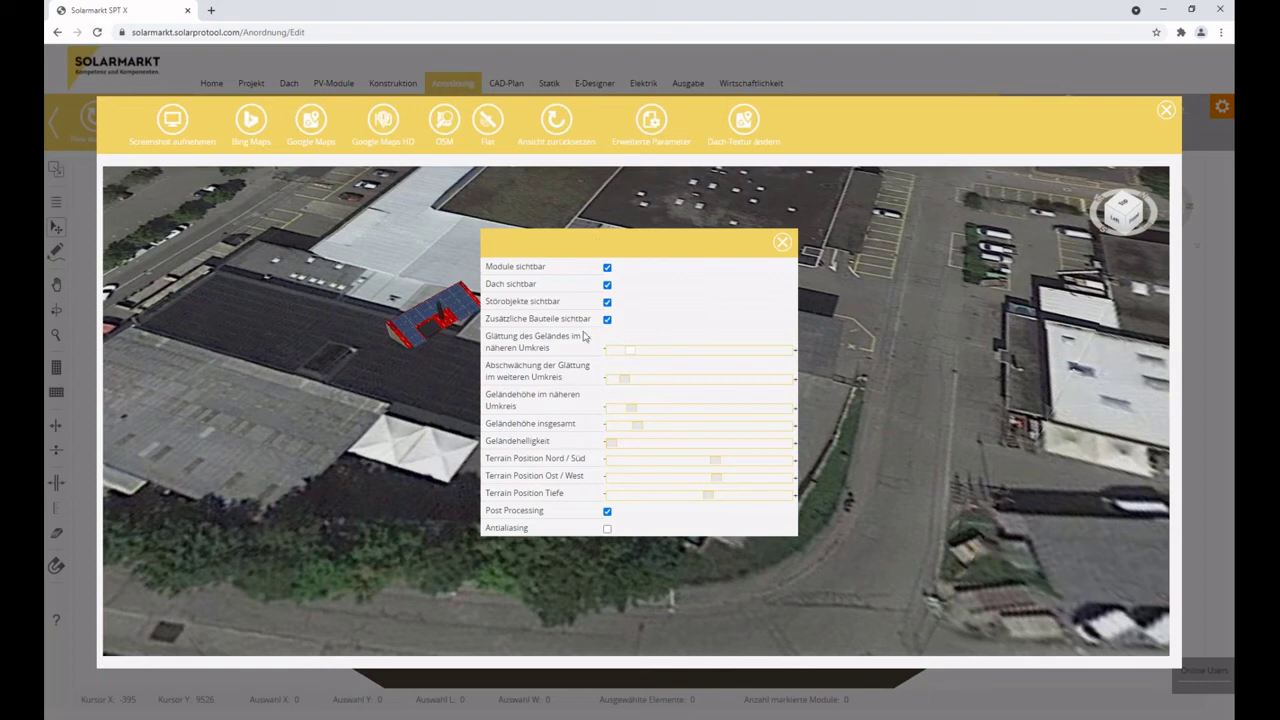
left_click(783, 245)
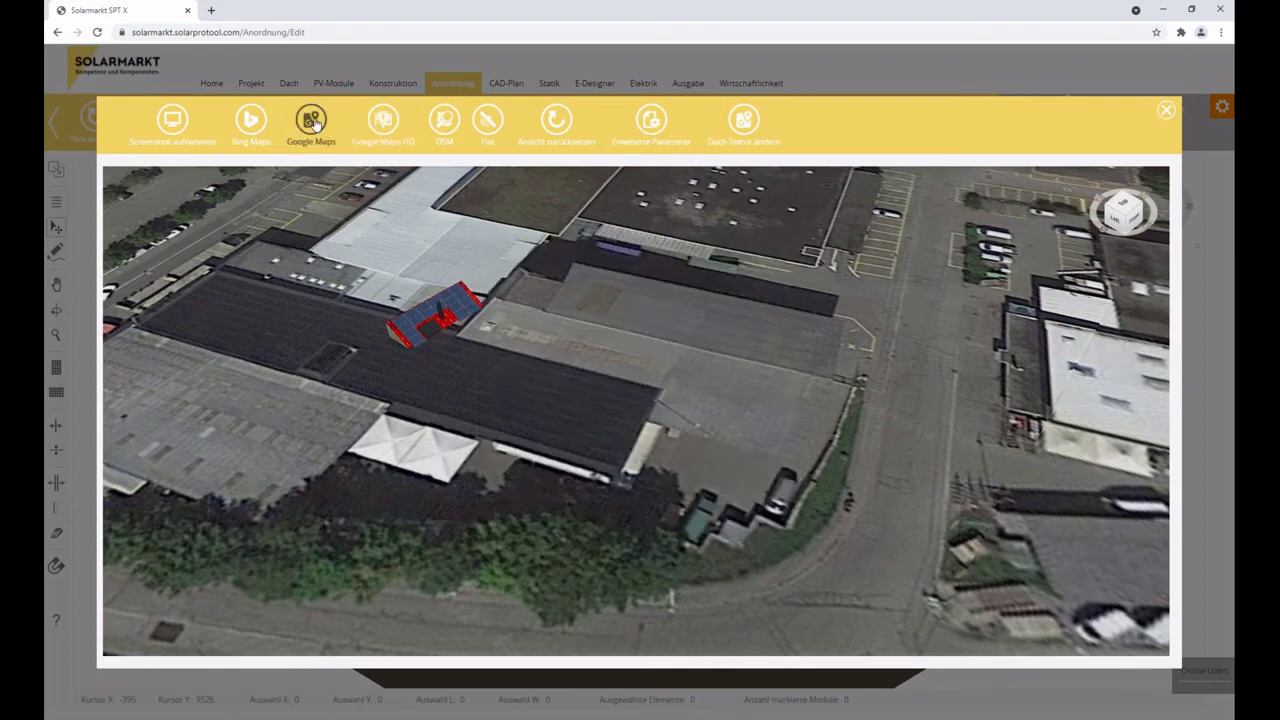
Switch the ground to standard Google Maps and open the whole-building 3D view.
left_click(313, 122)
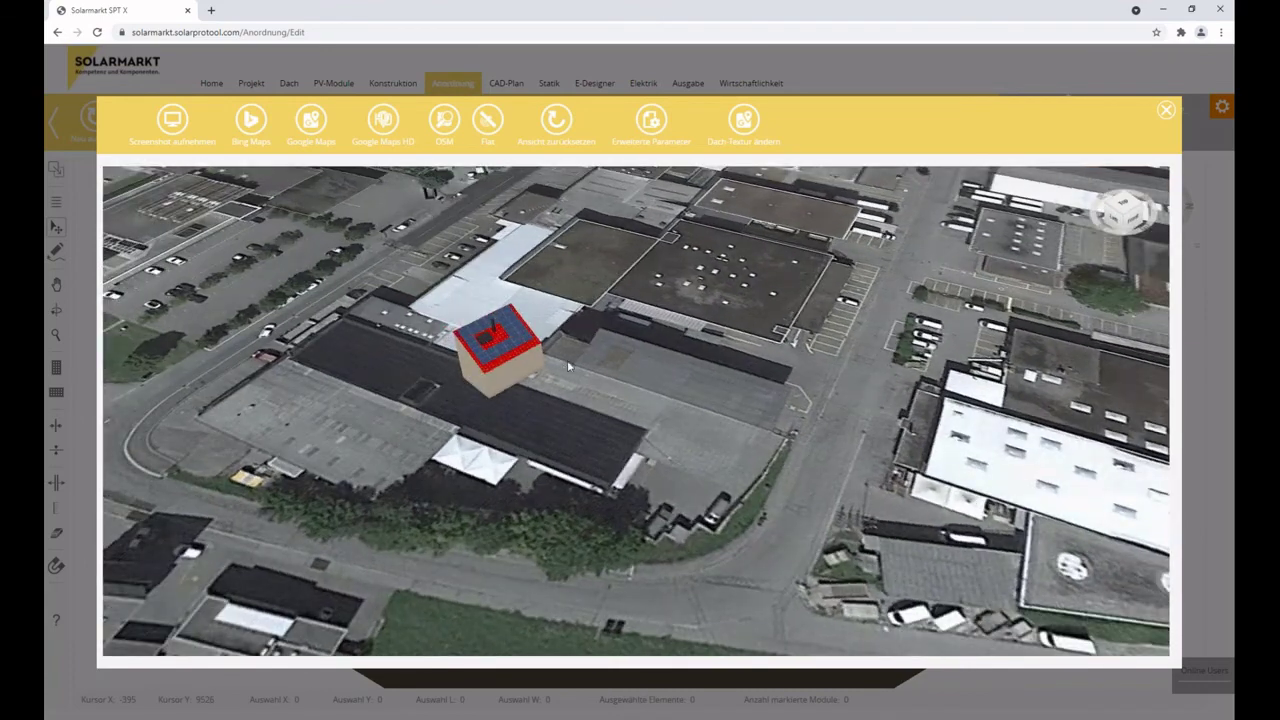
left_click(1166, 109)
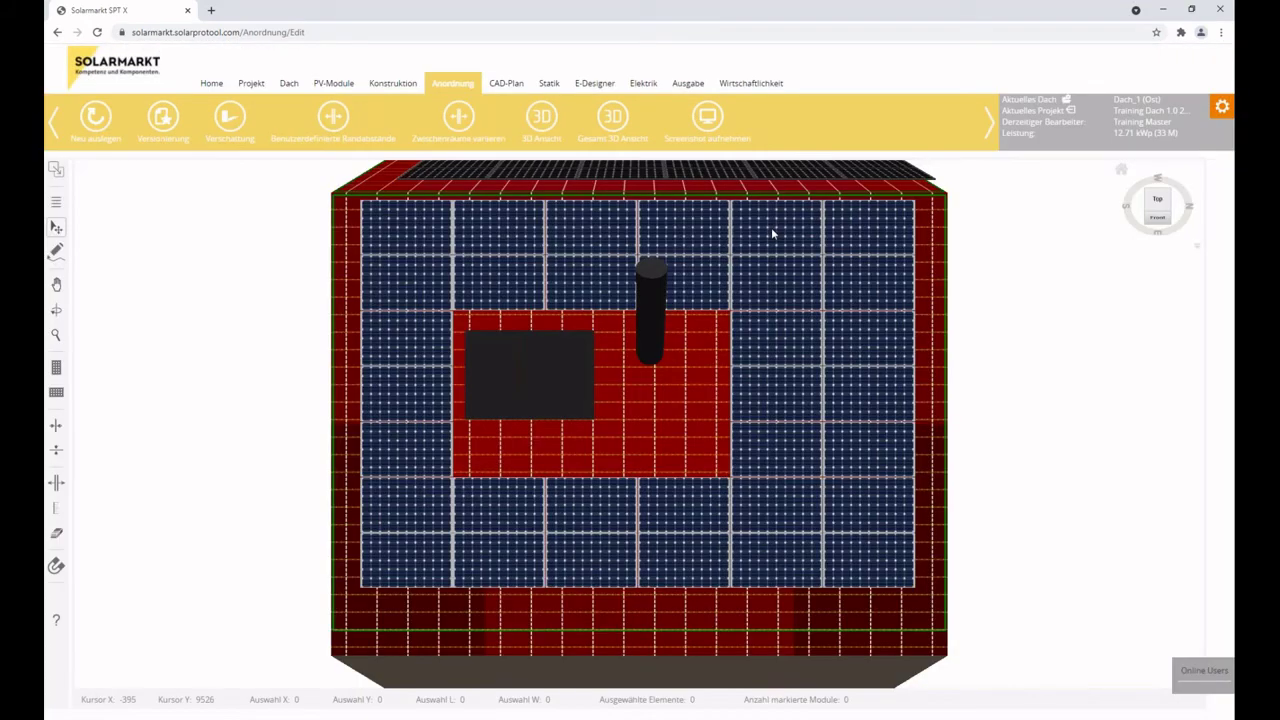
left_click(609, 119)
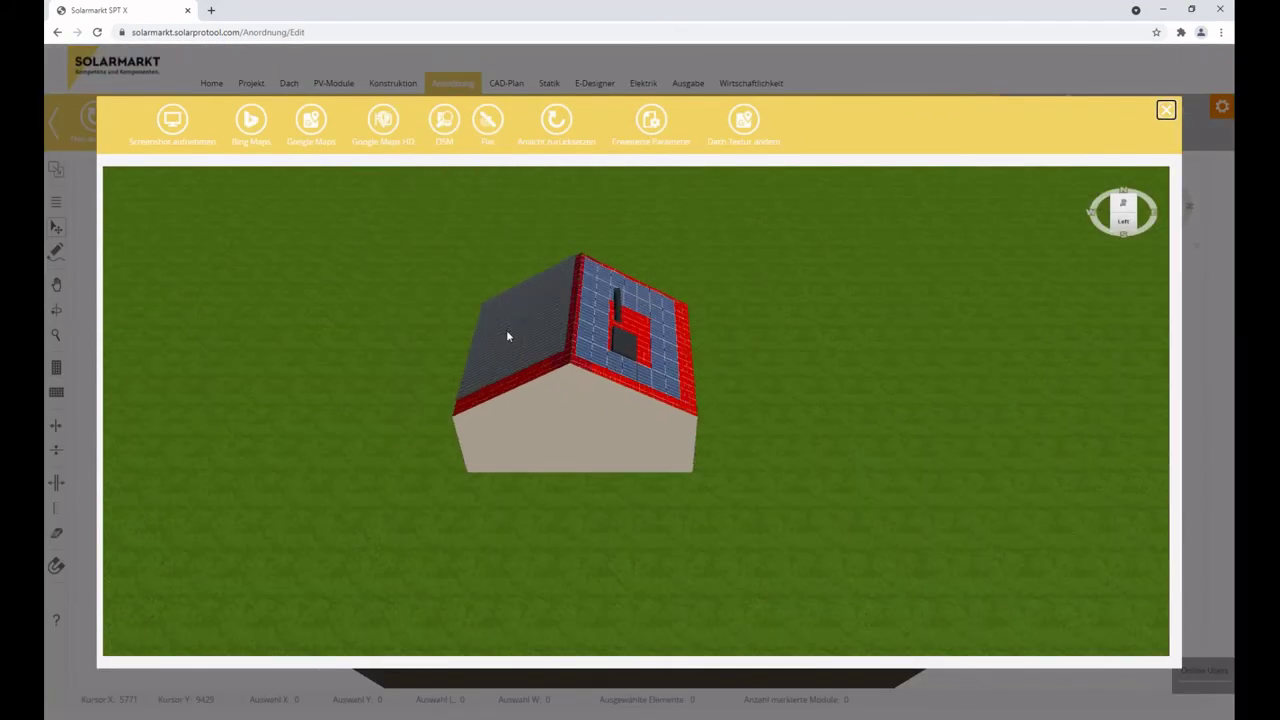
Compare Google Maps HD, Google Maps, Flat and OSM grounds, then close the 3D window.
left_click(383, 121)
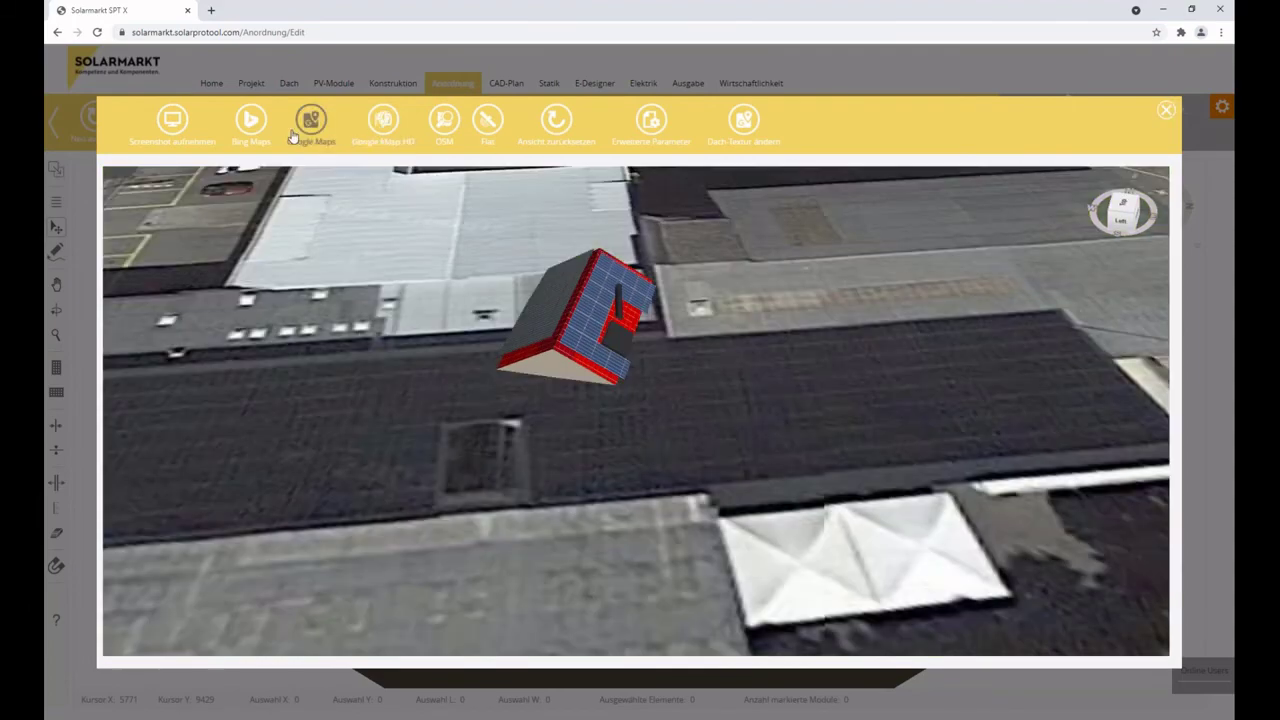
left_click(308, 124)
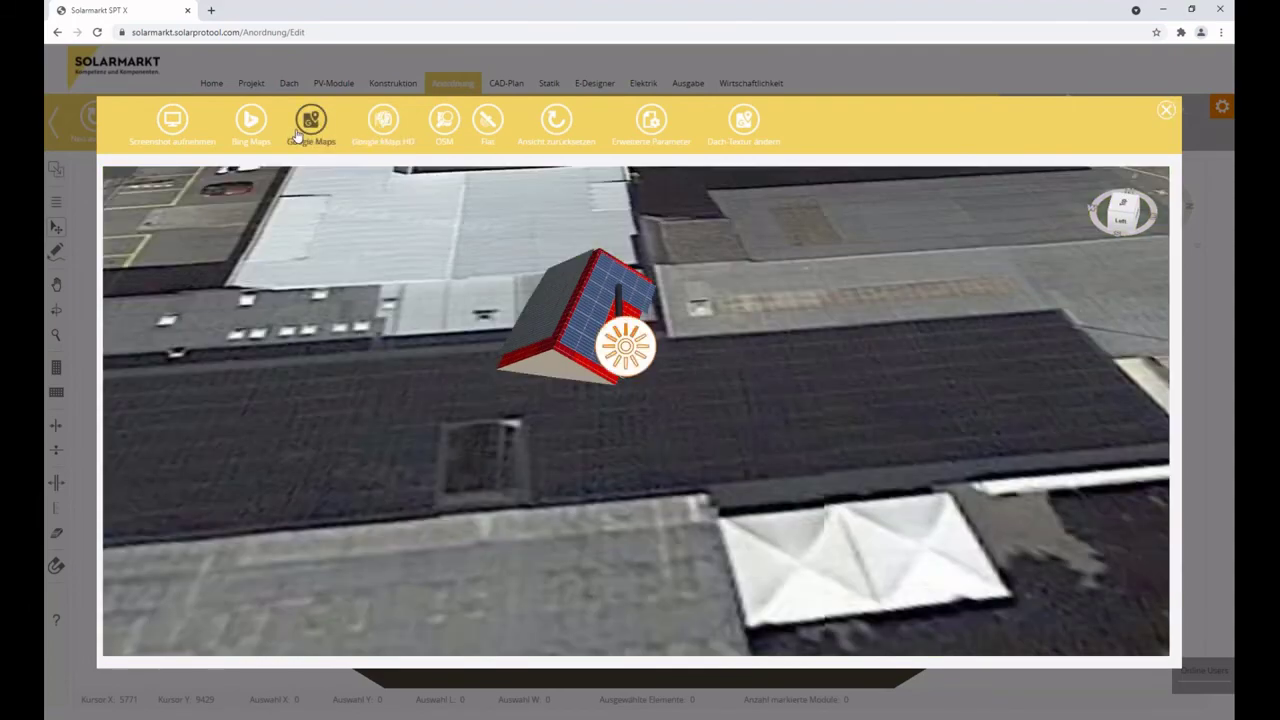
left_click(487, 121)
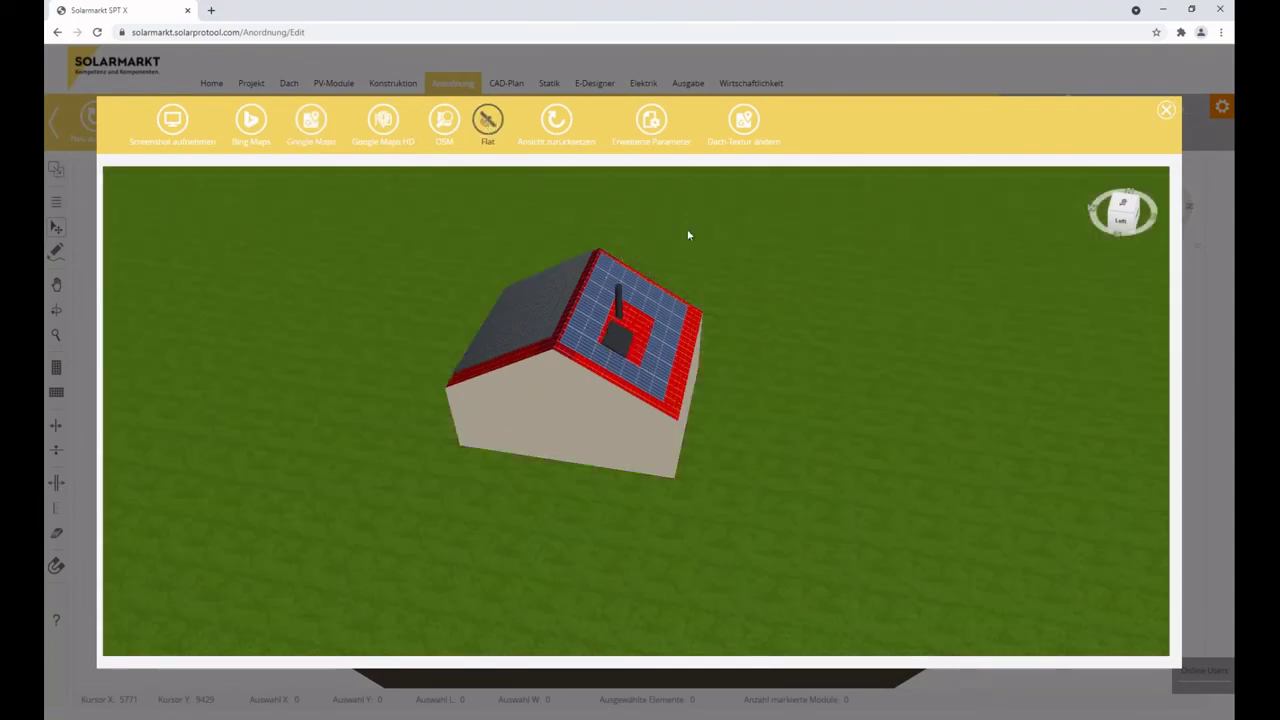
left_click(444, 124)
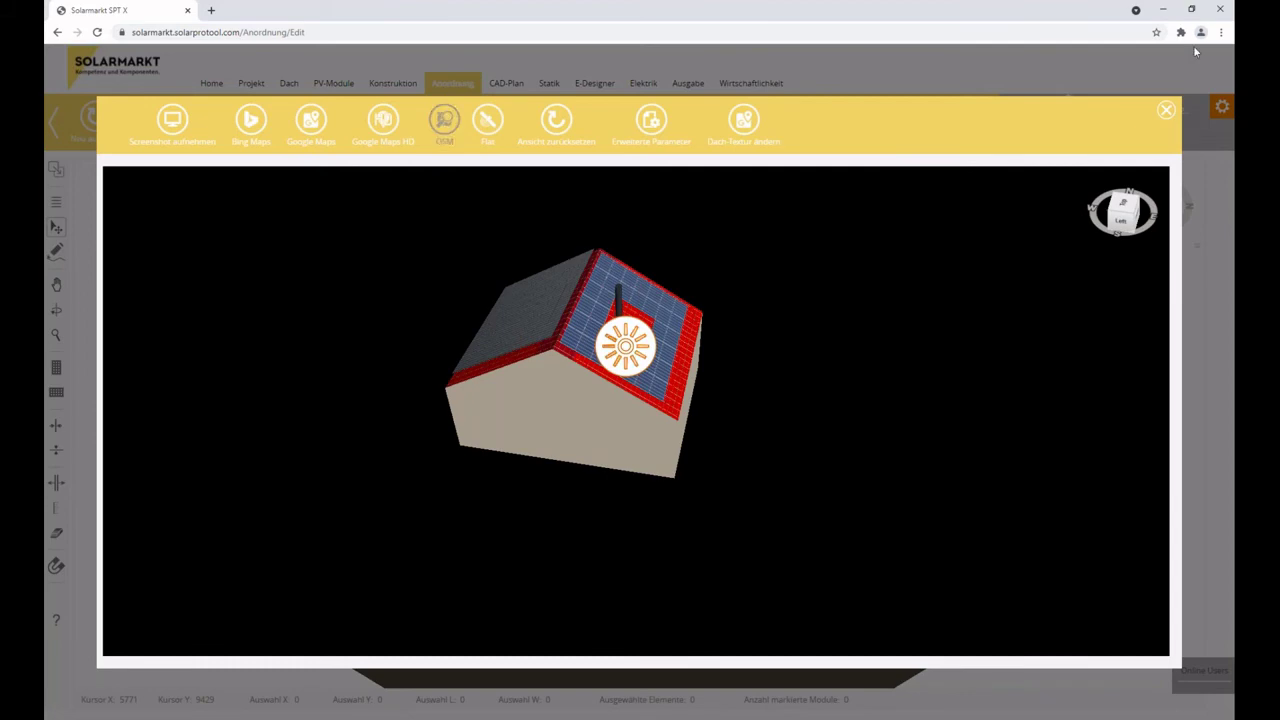
left_click(1166, 110)
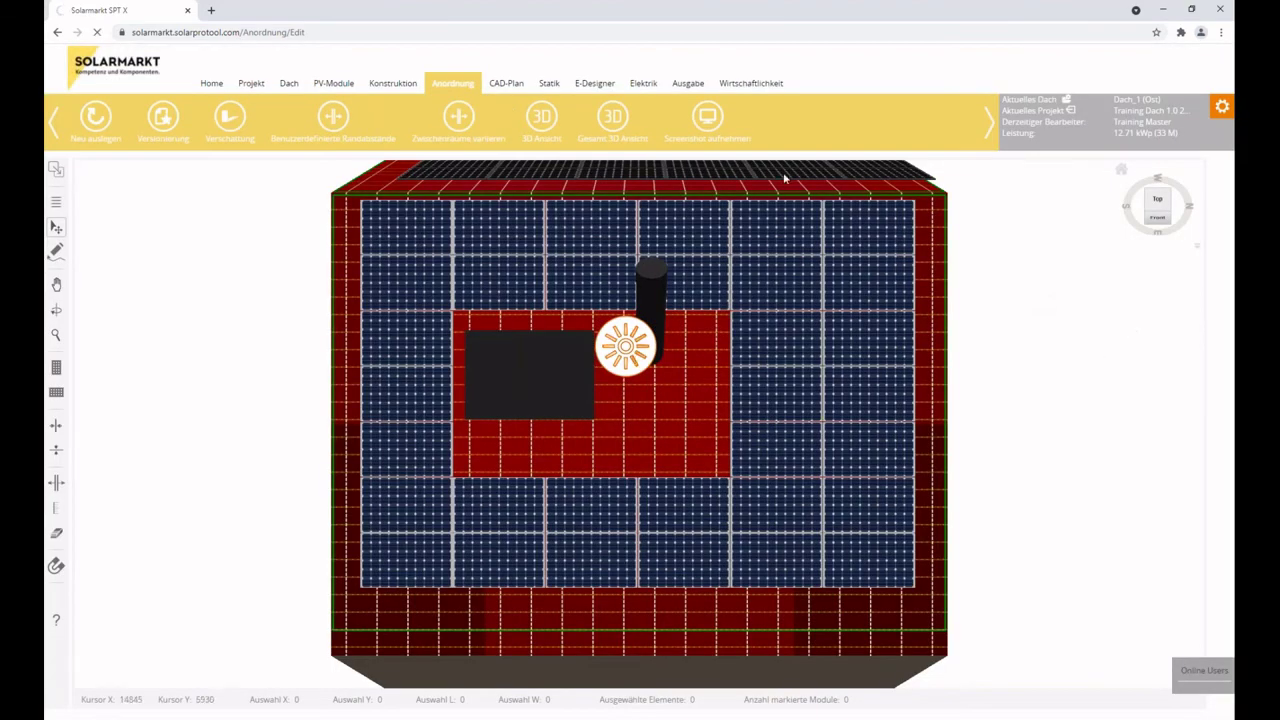
Reload the Anordnung module layout editor and switch to the view-moving tool.
left_click(452, 83)
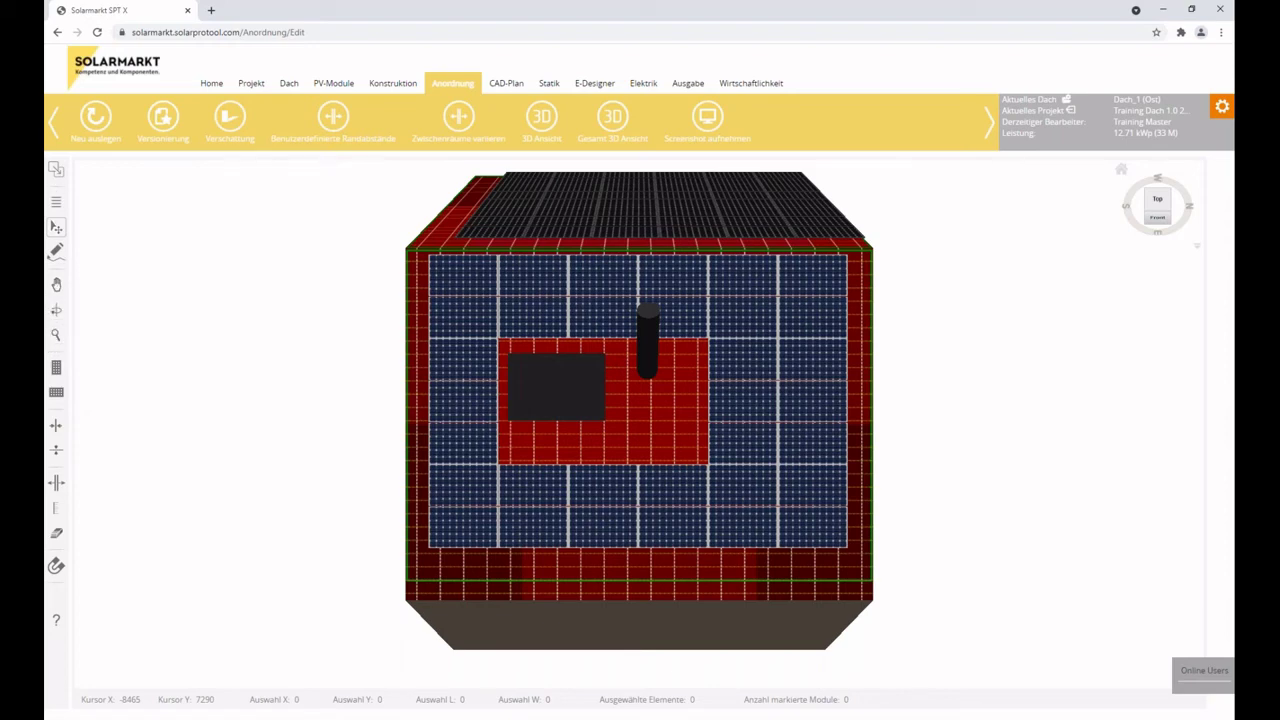
left_click(57, 203)
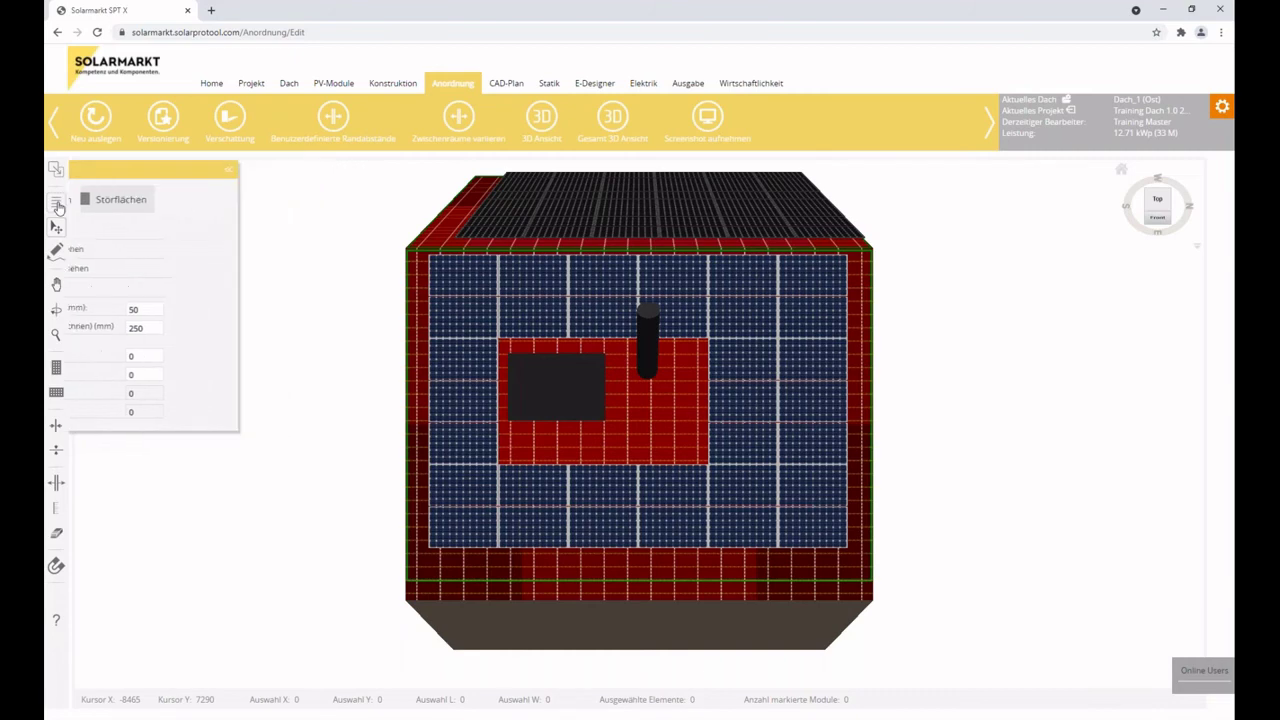
left_click(56, 251)
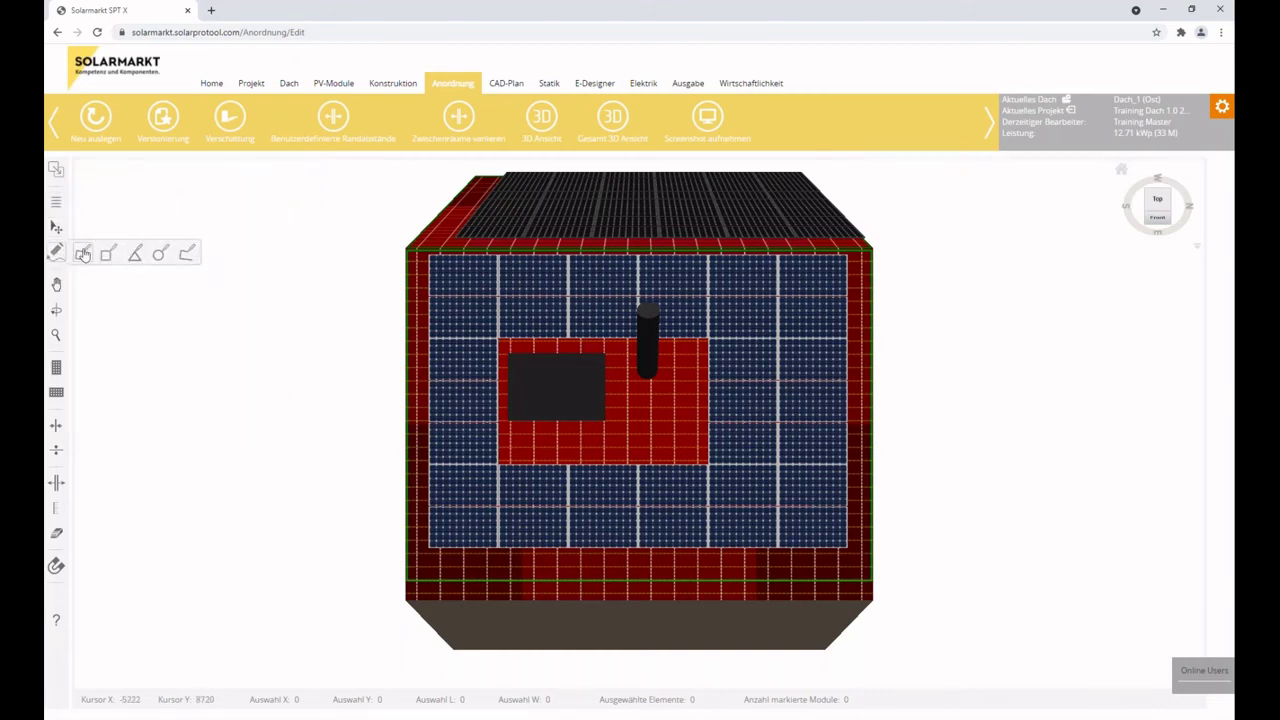
left_click(56, 250)
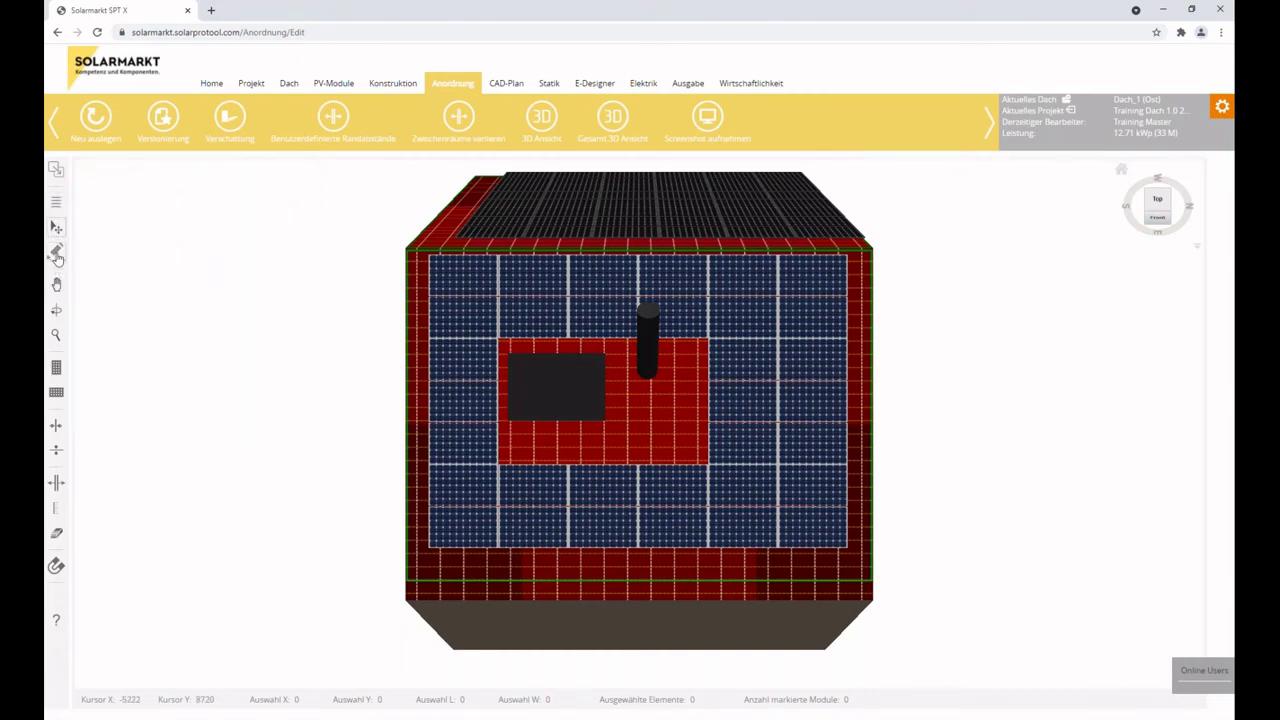
left_click(56, 253)
left_click(56, 285)
Pan and tilt the east roof into perspective, then return to a straight top-down view.
left_click_drag(625, 192, 530, 352)
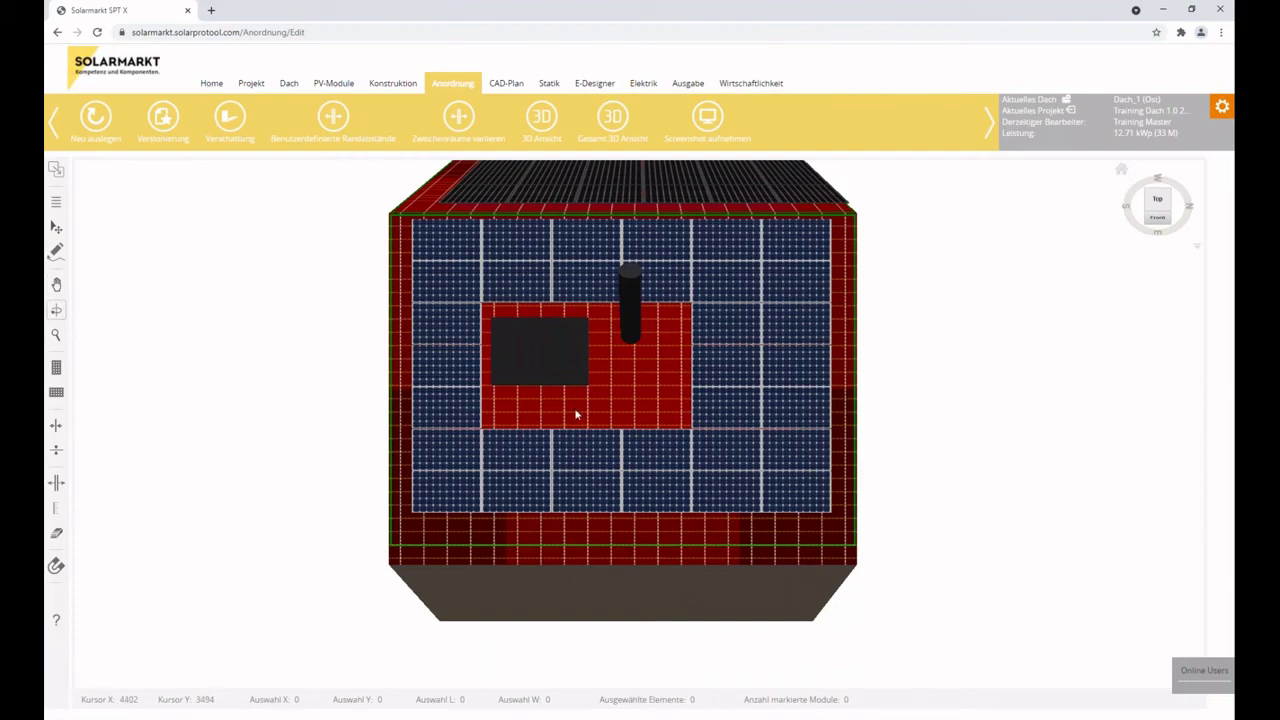
left_click_drag(462, 434, 506, 437)
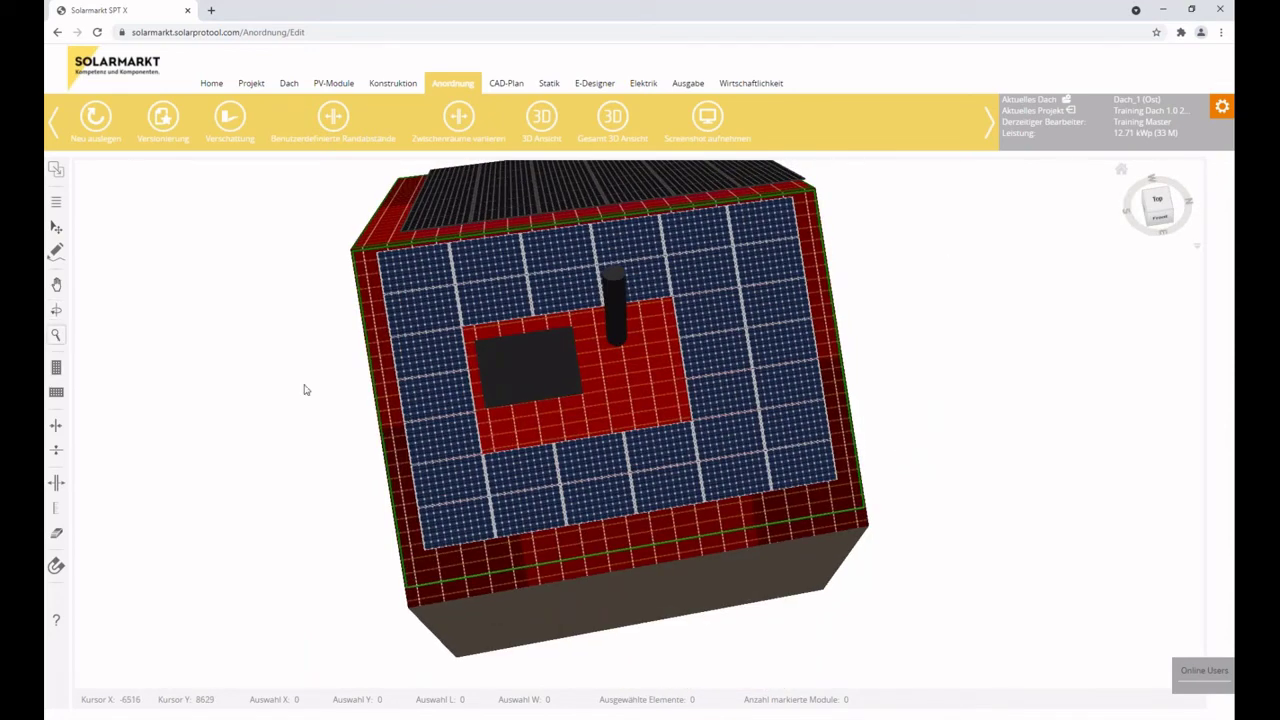
left_click_drag(624, 392, 964, 238)
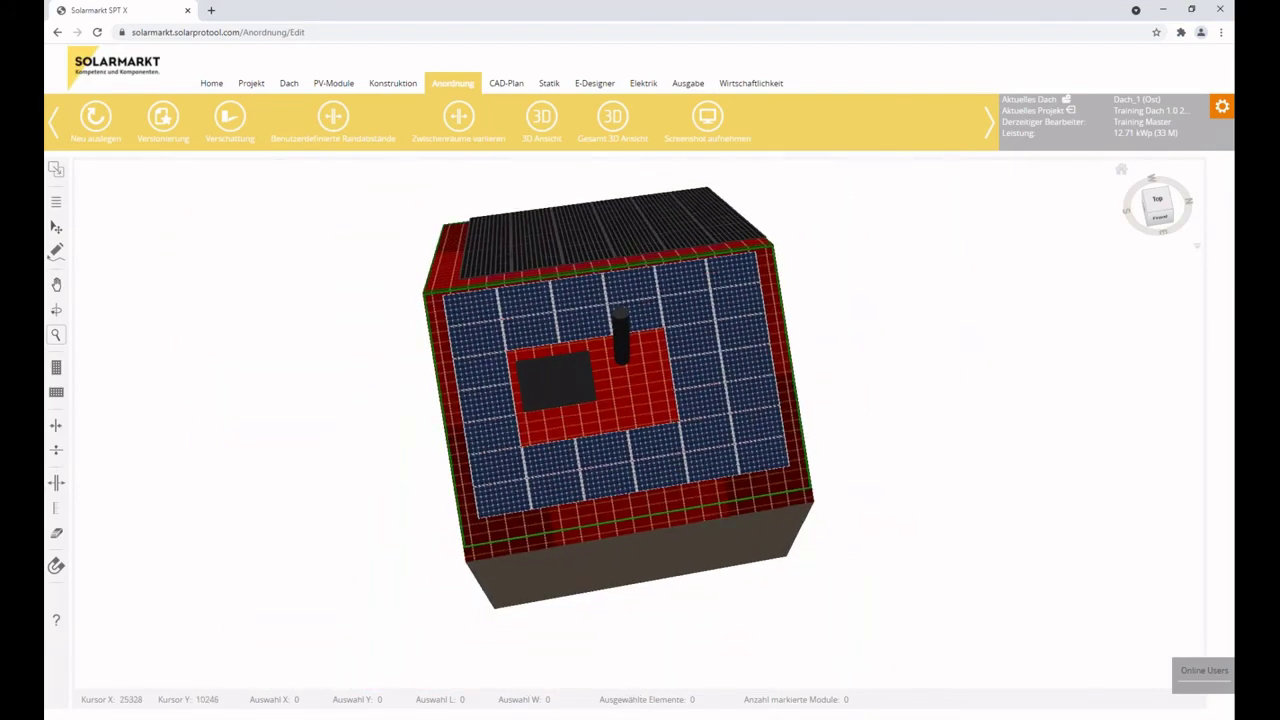
left_click(1121, 169)
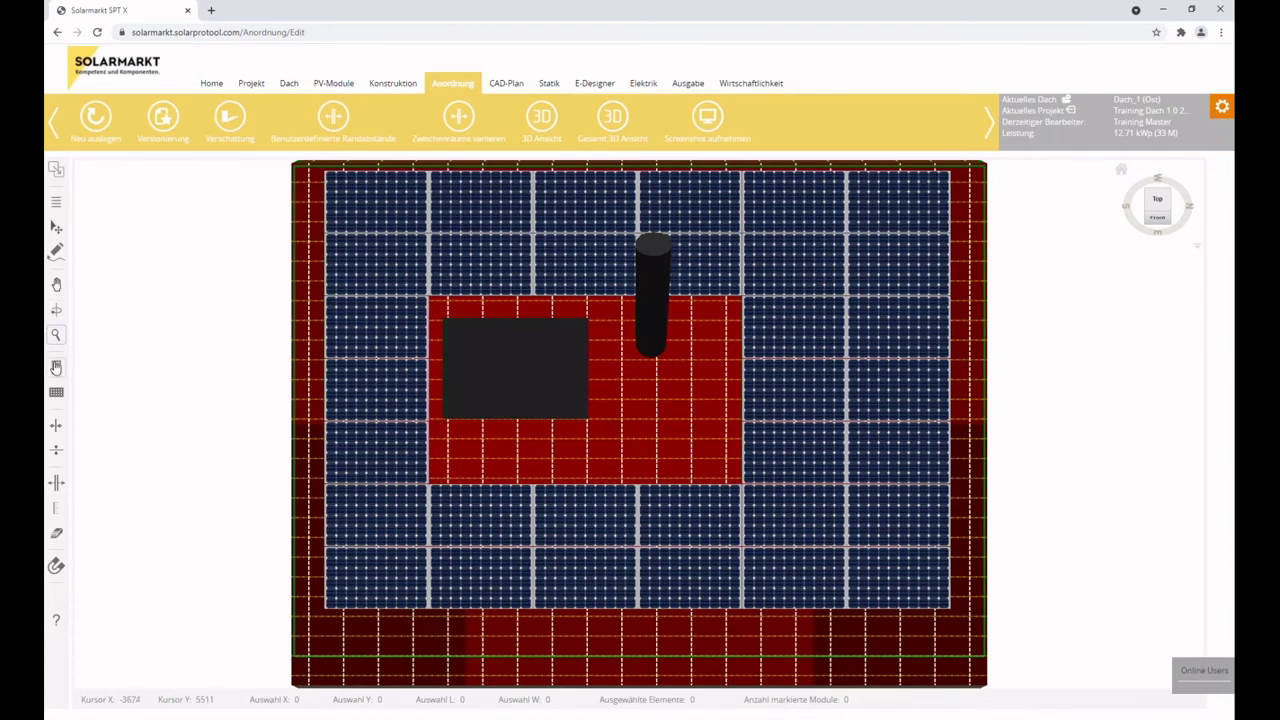
Place two test module blocks beside the chimney, then delete them again.
left_click(56, 392)
left_click(55, 371)
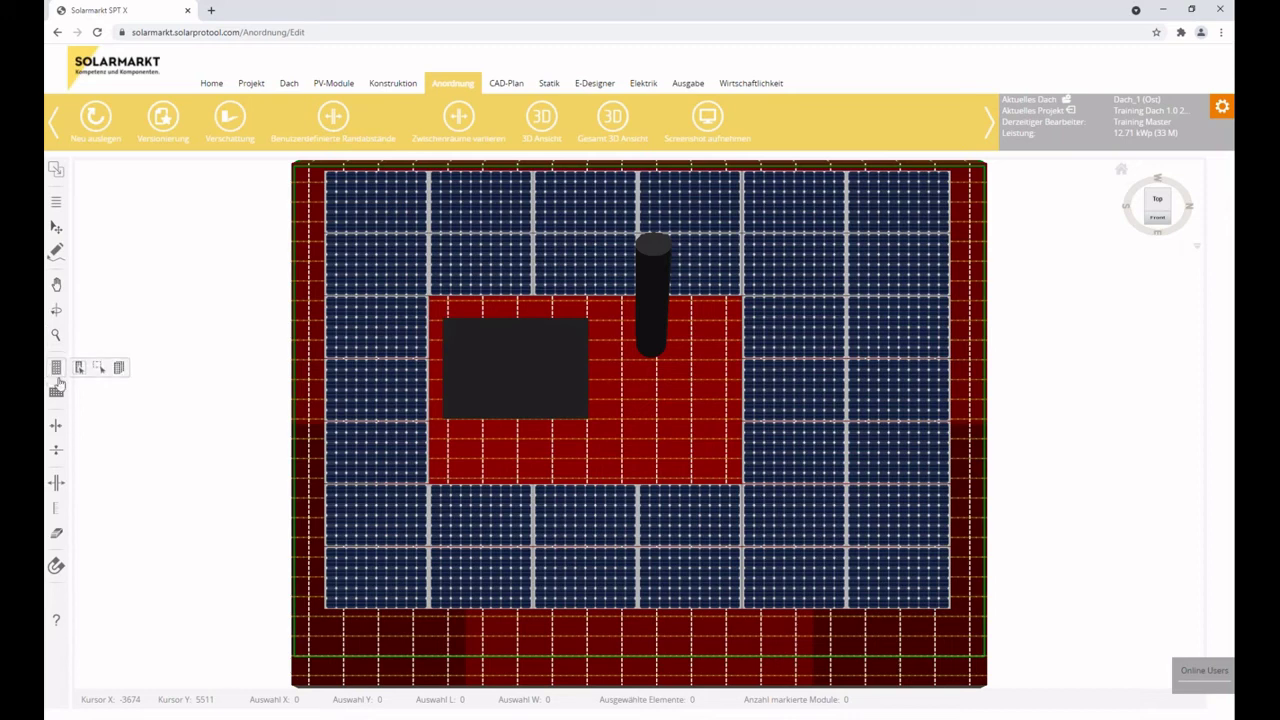
left_click(770, 450)
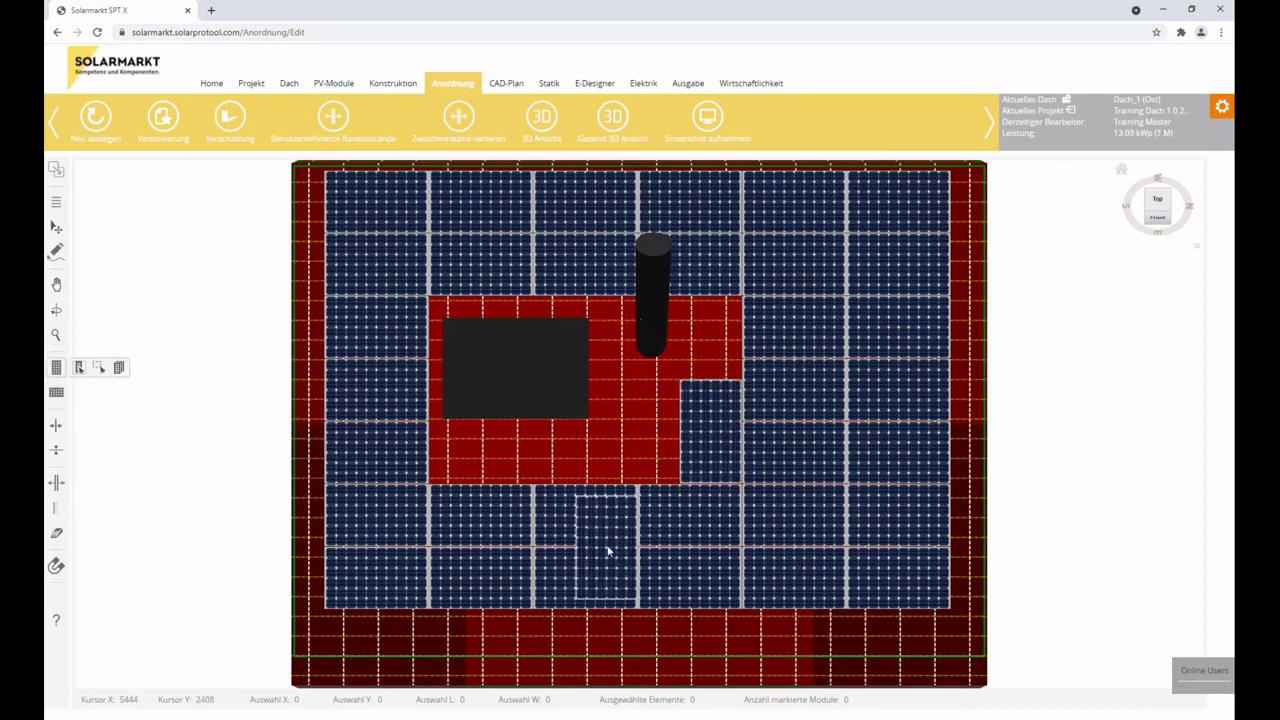
left_click(645, 448)
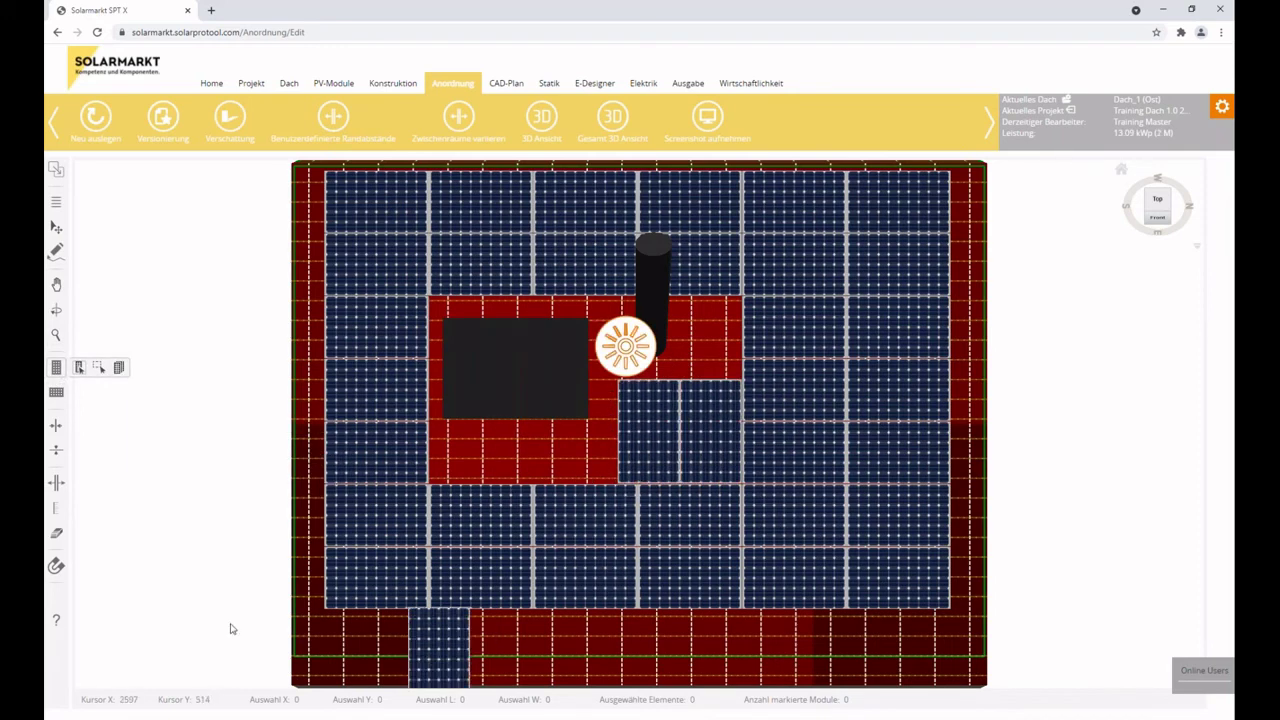
key("Escape")
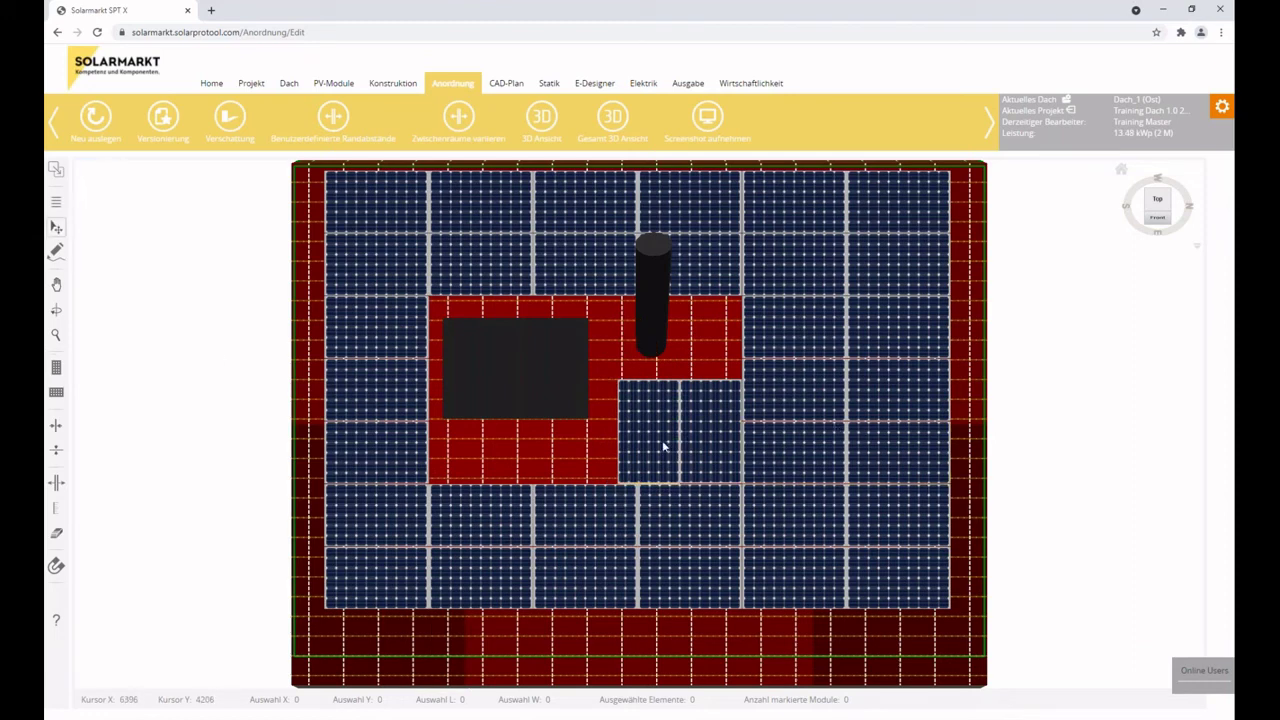
left_click(664, 445)
left_click(712, 455, "ctrl")
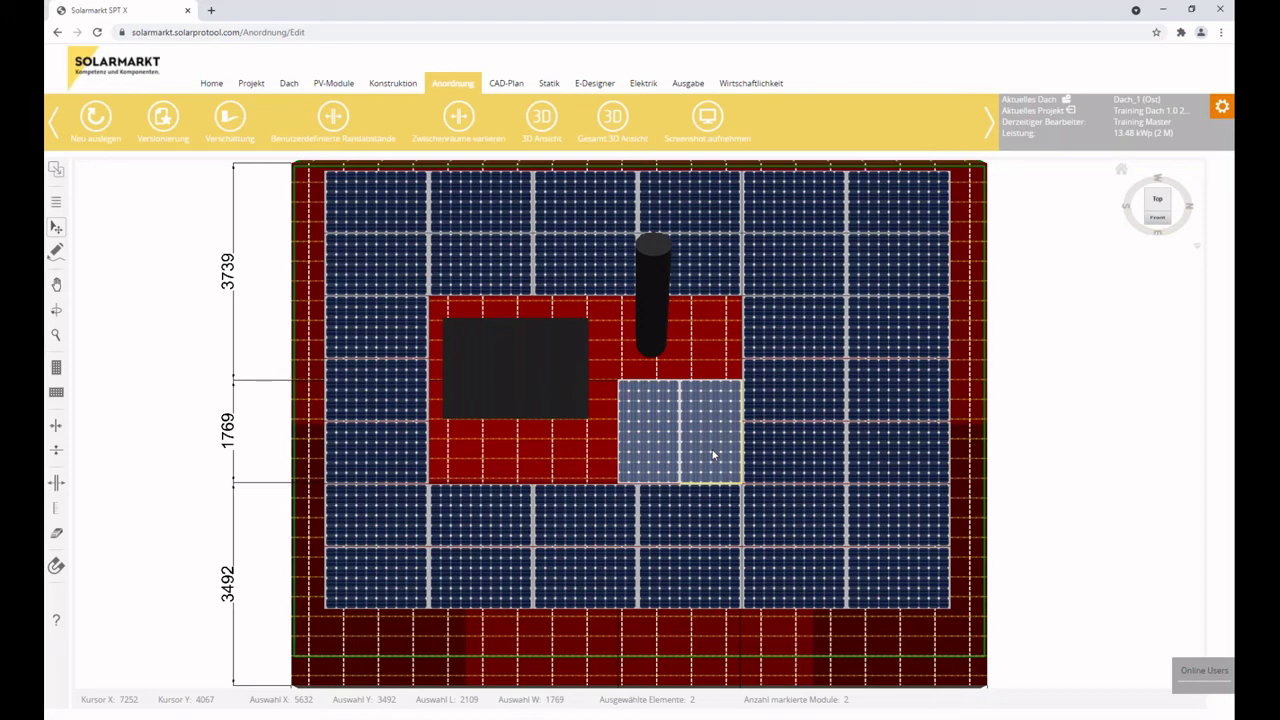
key("Delete")
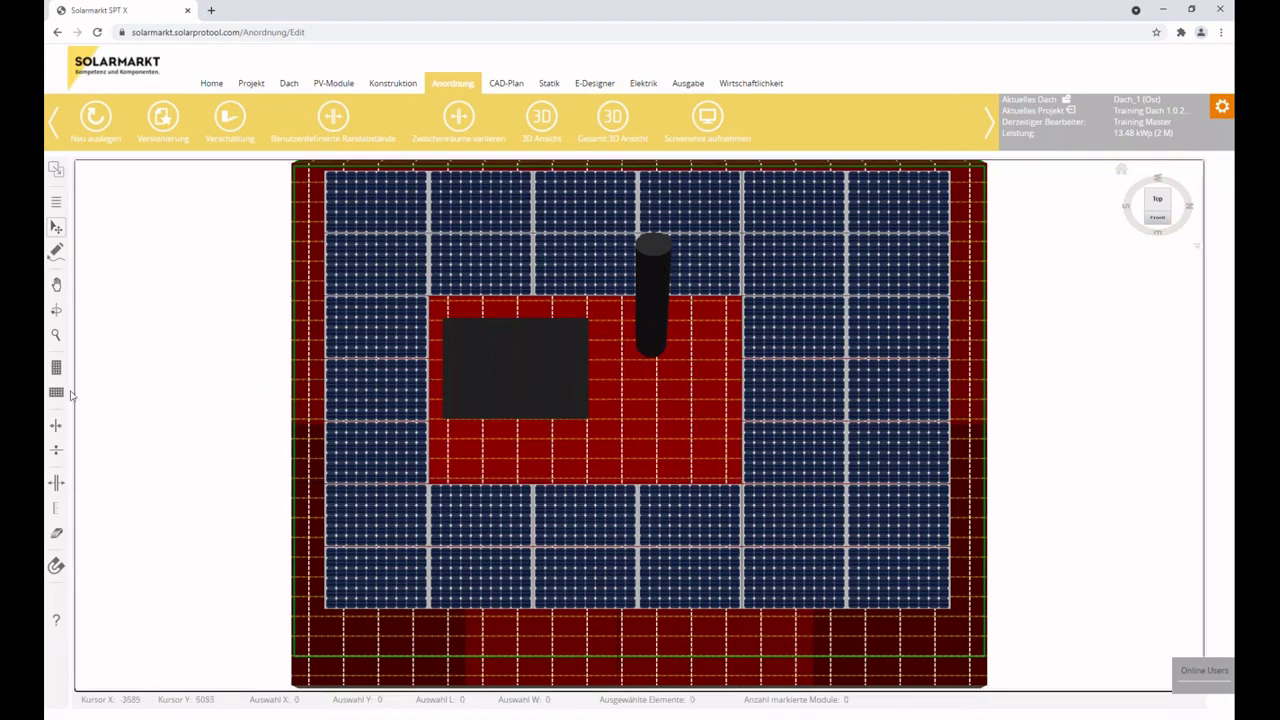
Try filling a drawn area beside the obstacle with modules.
left_click(56, 392)
left_click(79, 392)
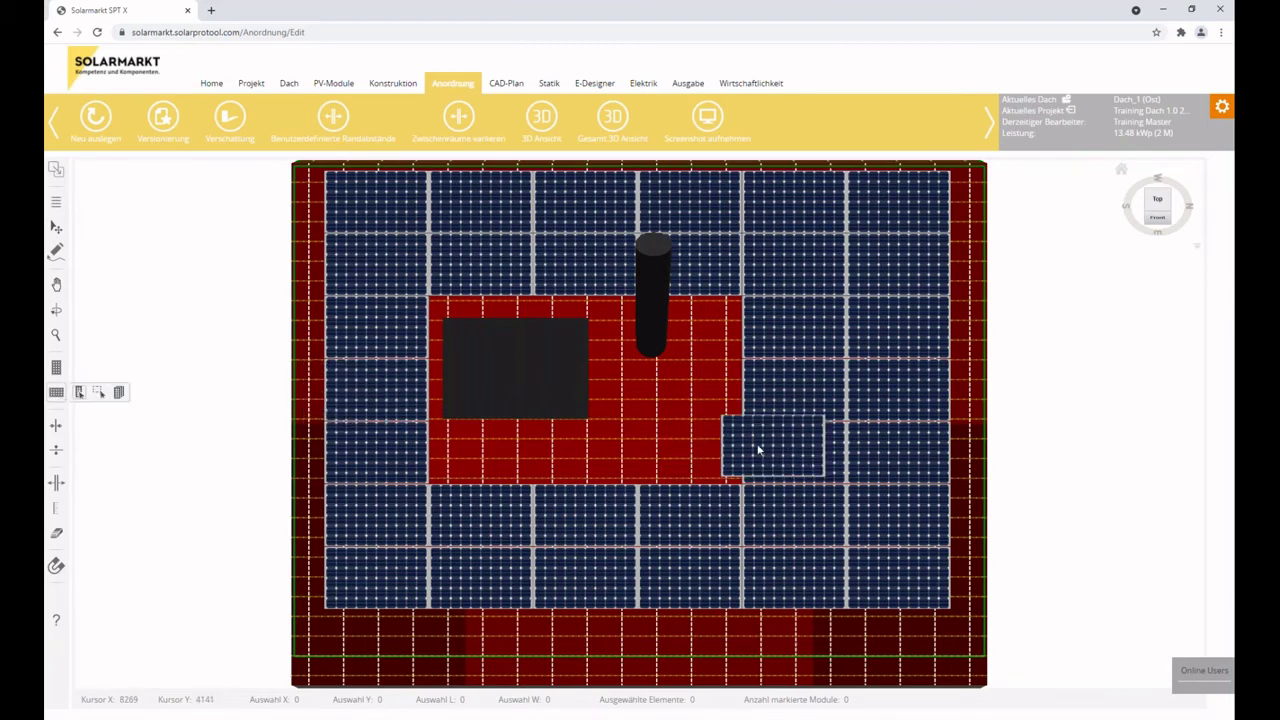
left_click(99, 393)
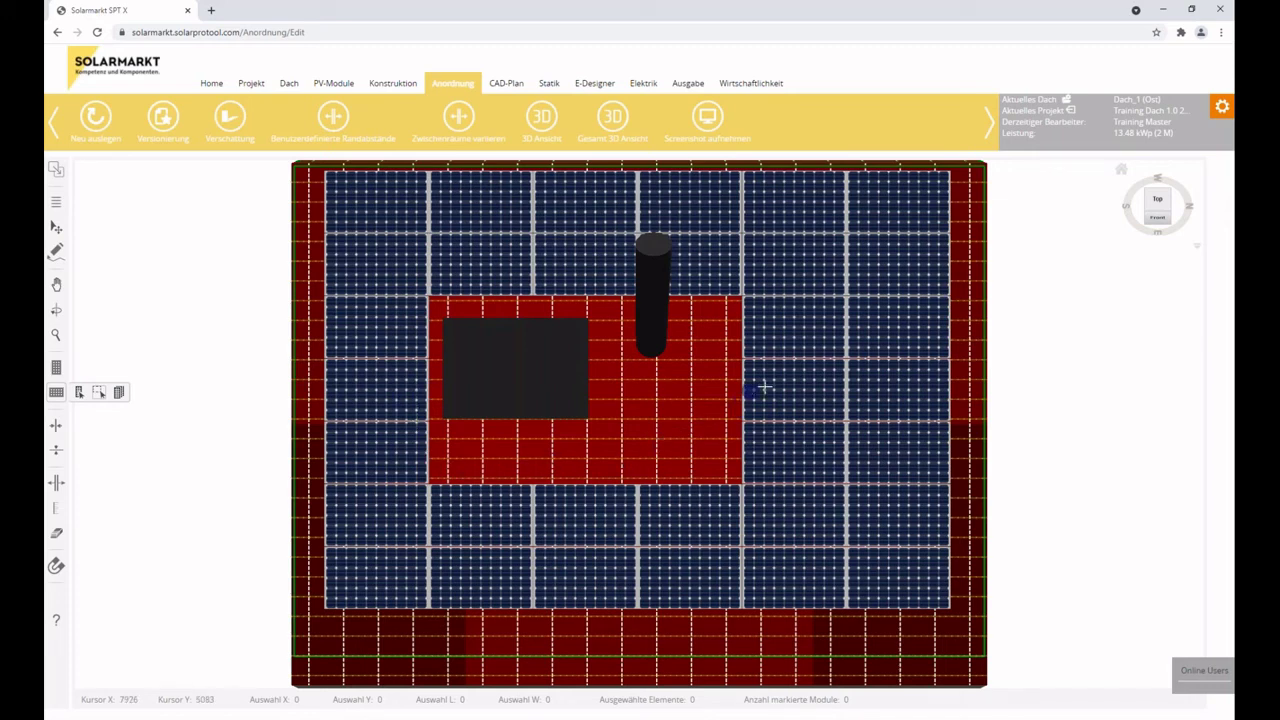
left_click_drag(776, 333, 374, 519)
left_click_drag(608, 505, 565, 495)
left_click_drag(772, 514, 600, 391)
left_click_drag(752, 492, 623, 432)
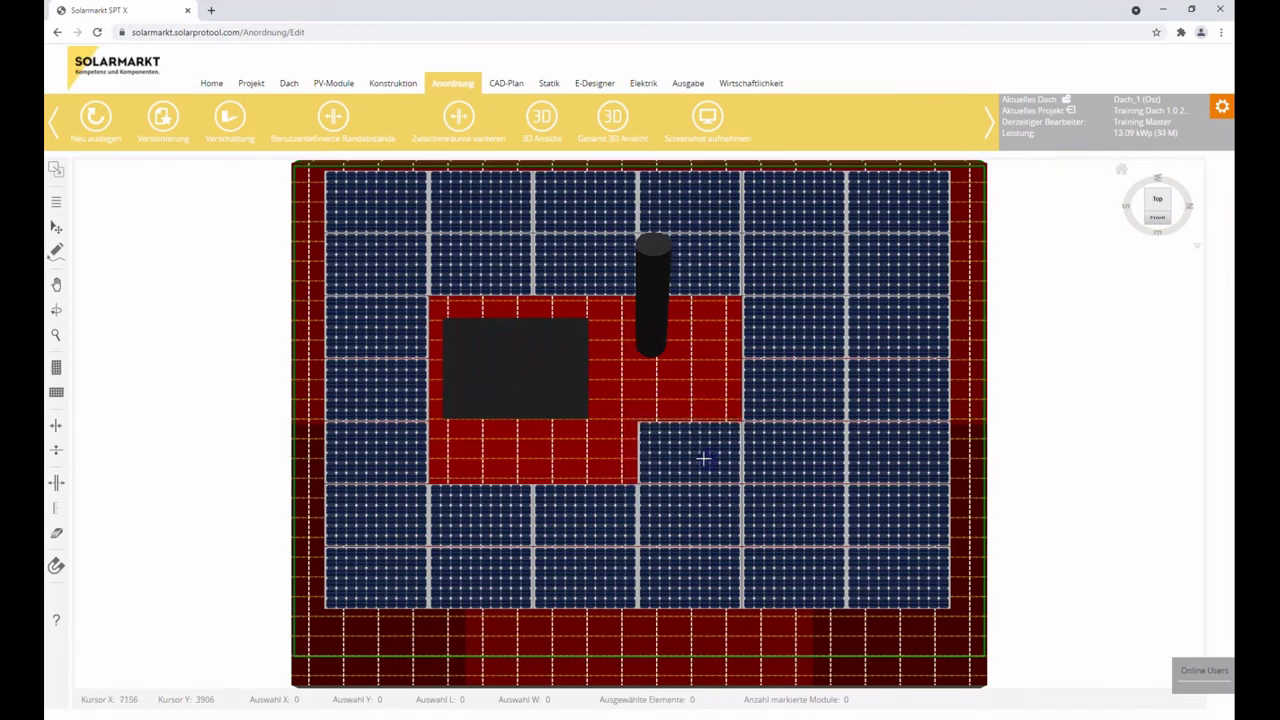
Delete the extra module right of the obstacle and shift all 33 modules down 200 mm.
left_click(57, 229)
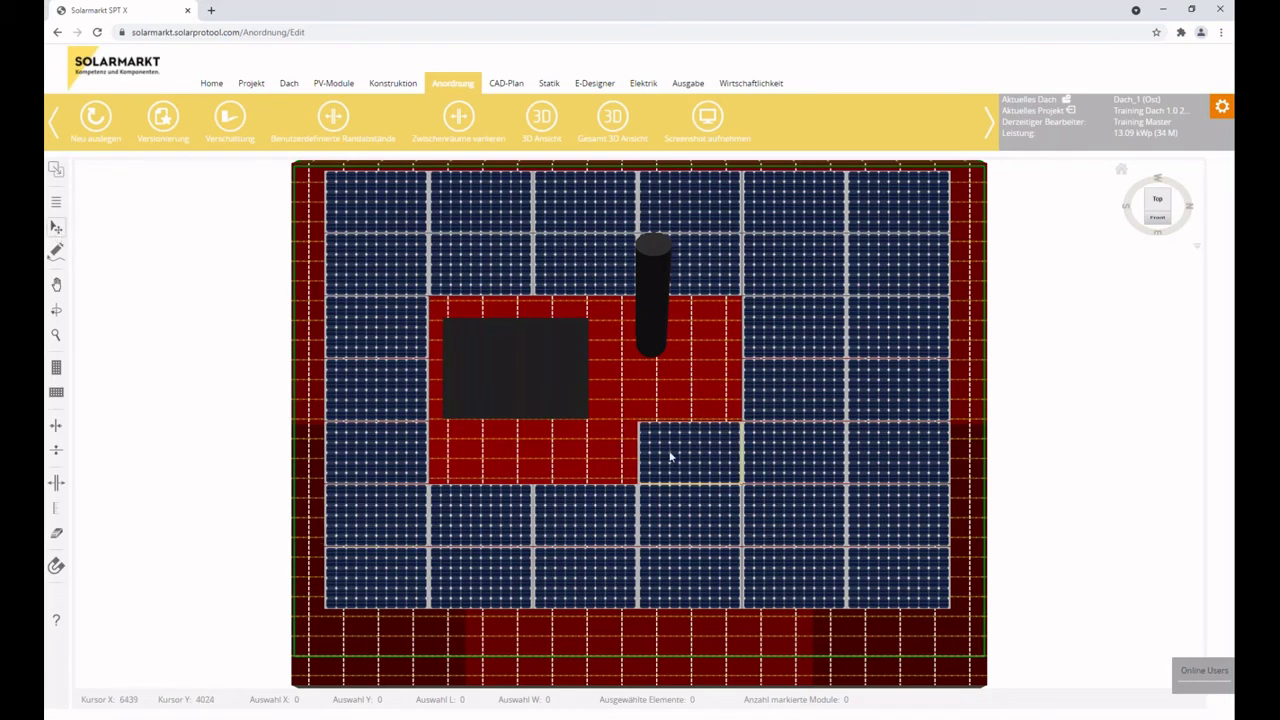
left_click(690, 455)
key("Delete")
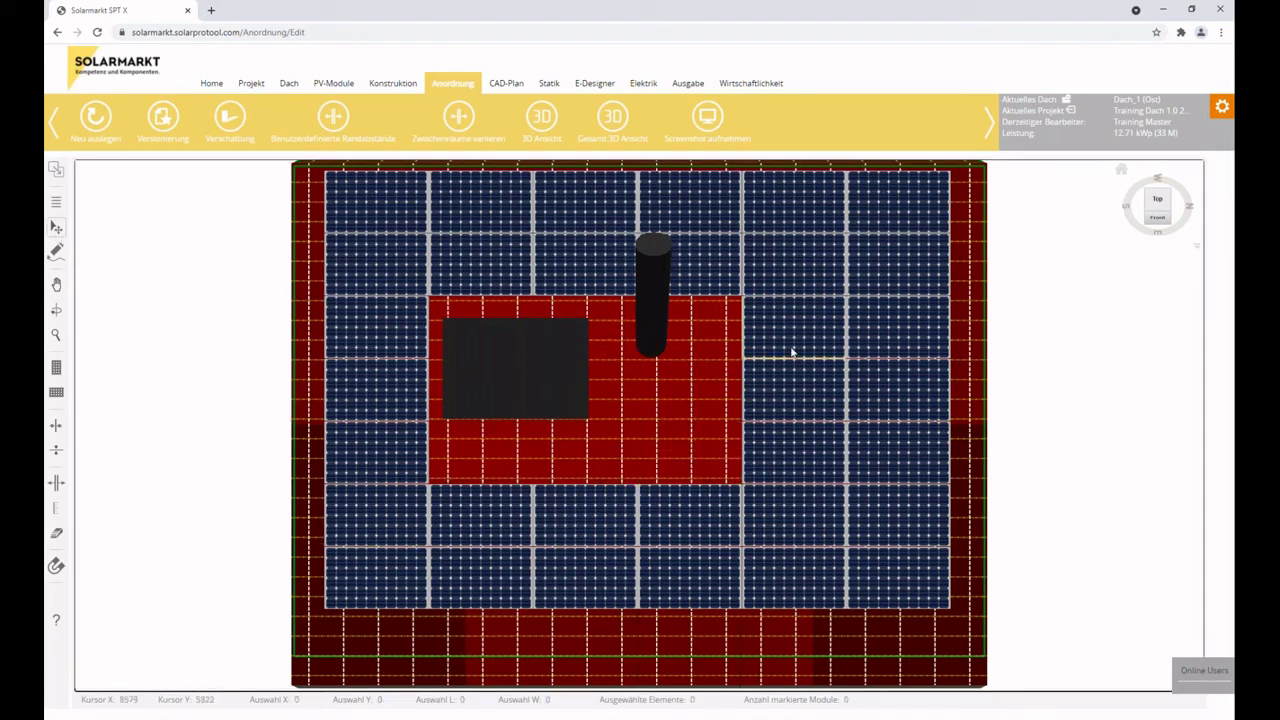
key("ctrl+a")
key("Down")
key("Down")
key("Down")
key("Down")
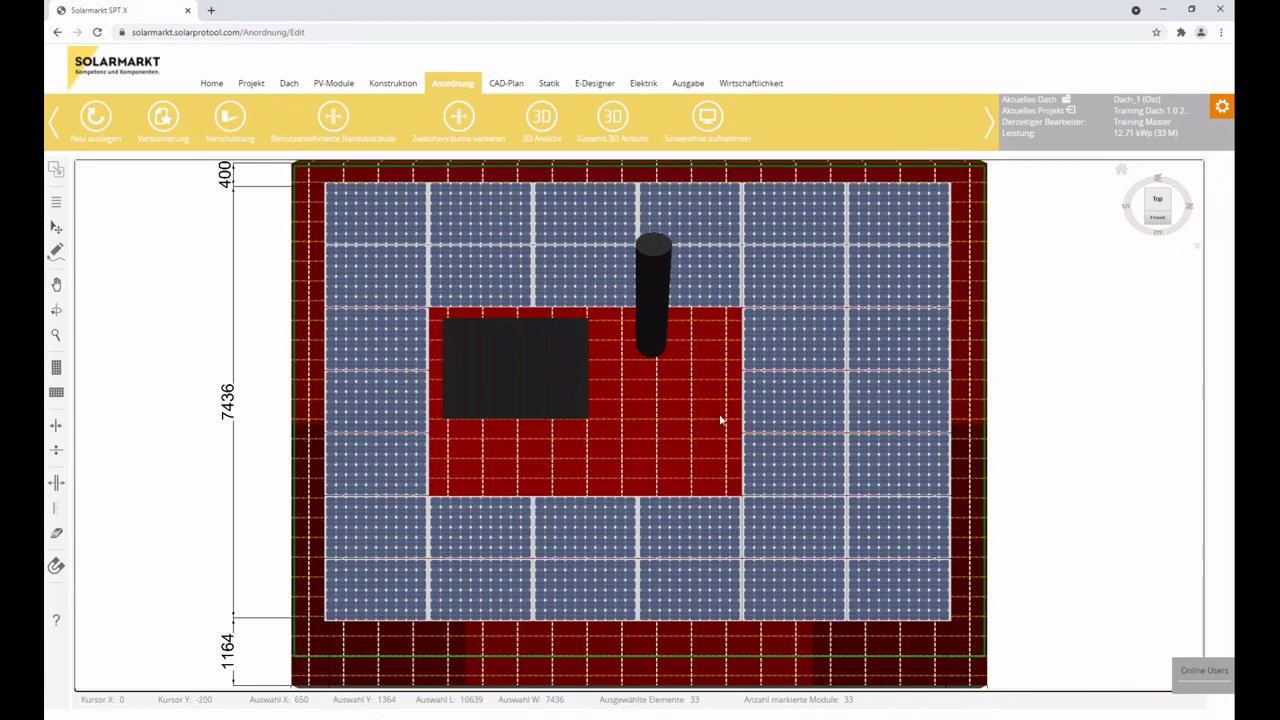
Fill the gap below the obstacle with a row of three modules.
left_click(690, 455)
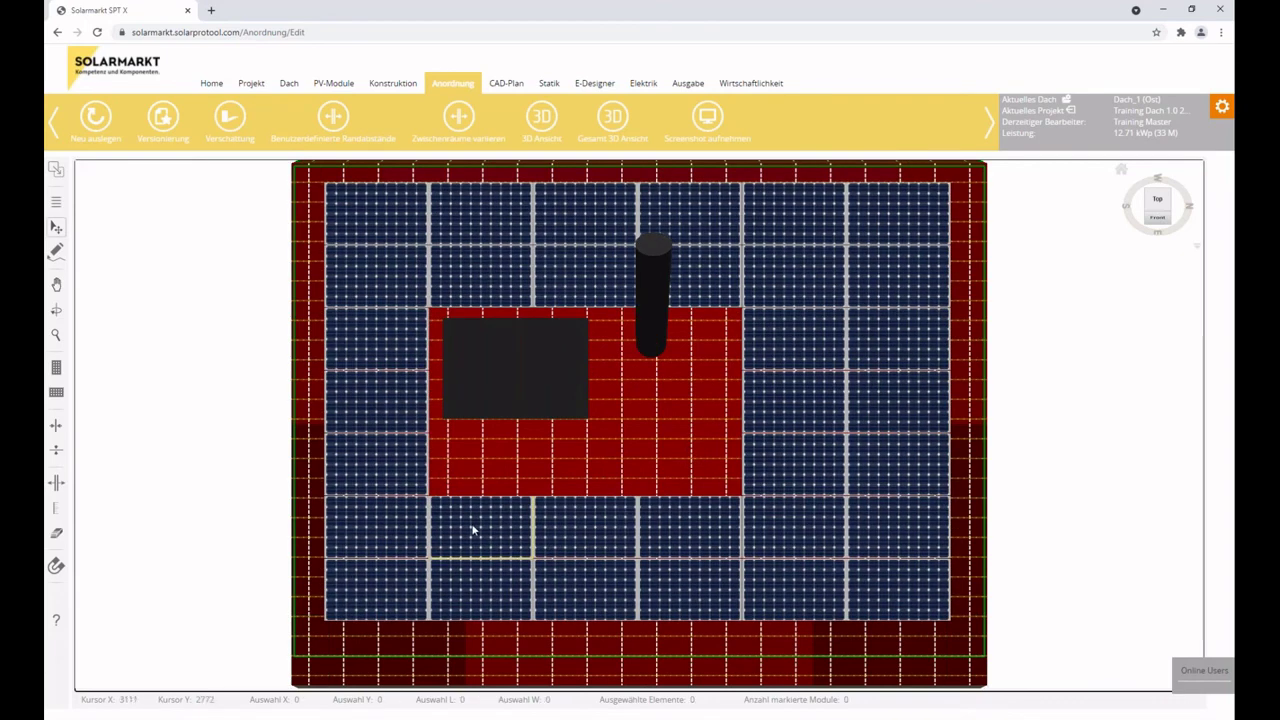
left_click(474, 530)
left_click(705, 528, "shift")
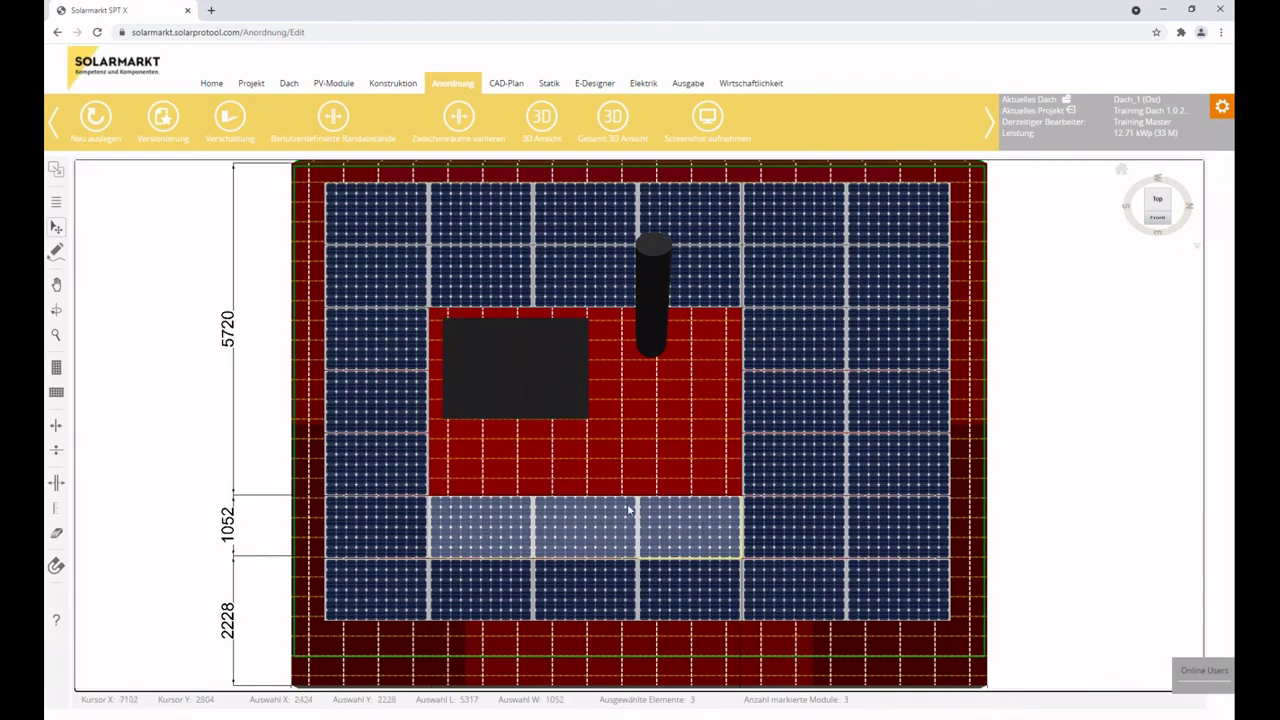
mouse_move(57, 395)
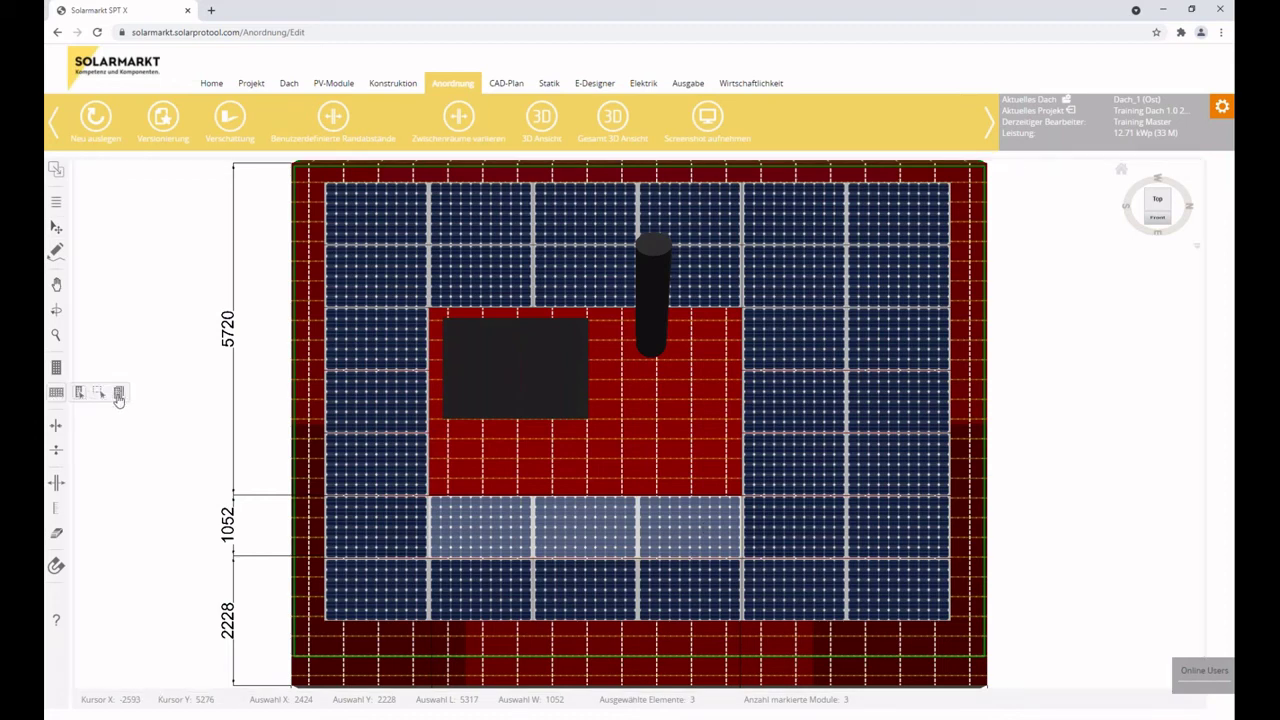
left_click_drag(99, 392, 585, 476)
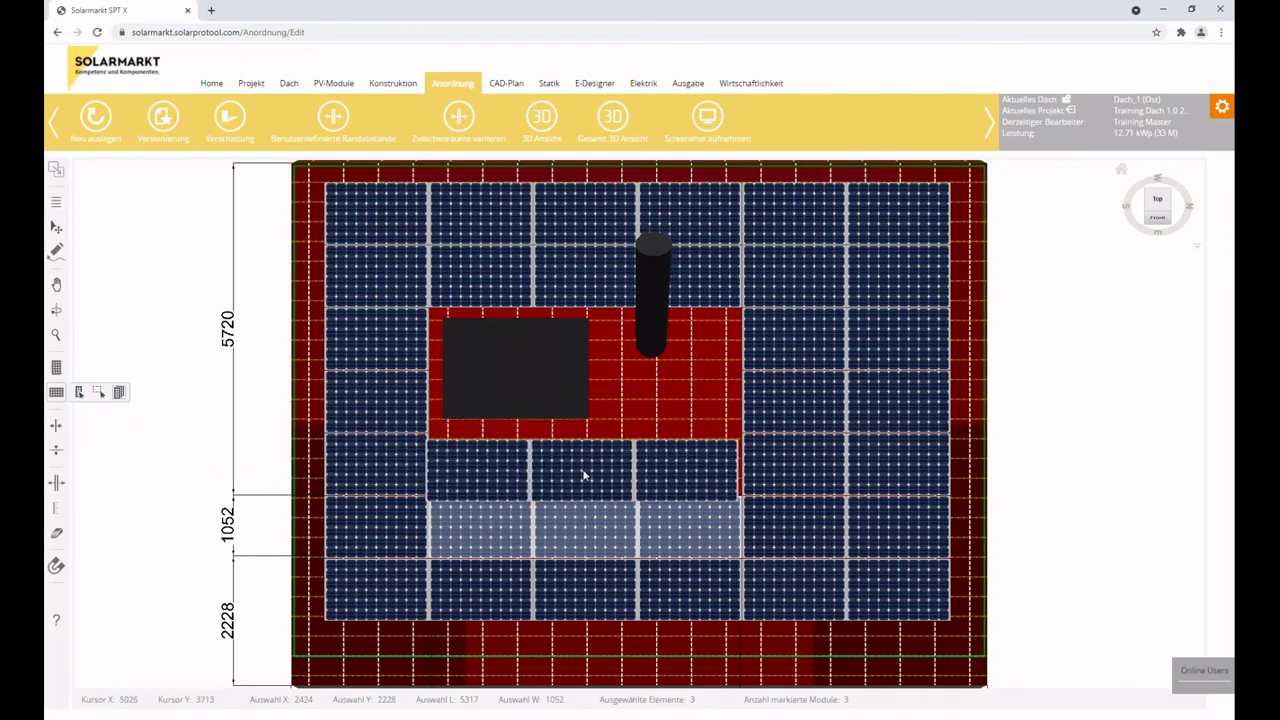
left_click_drag(541, 632, 152, 224)
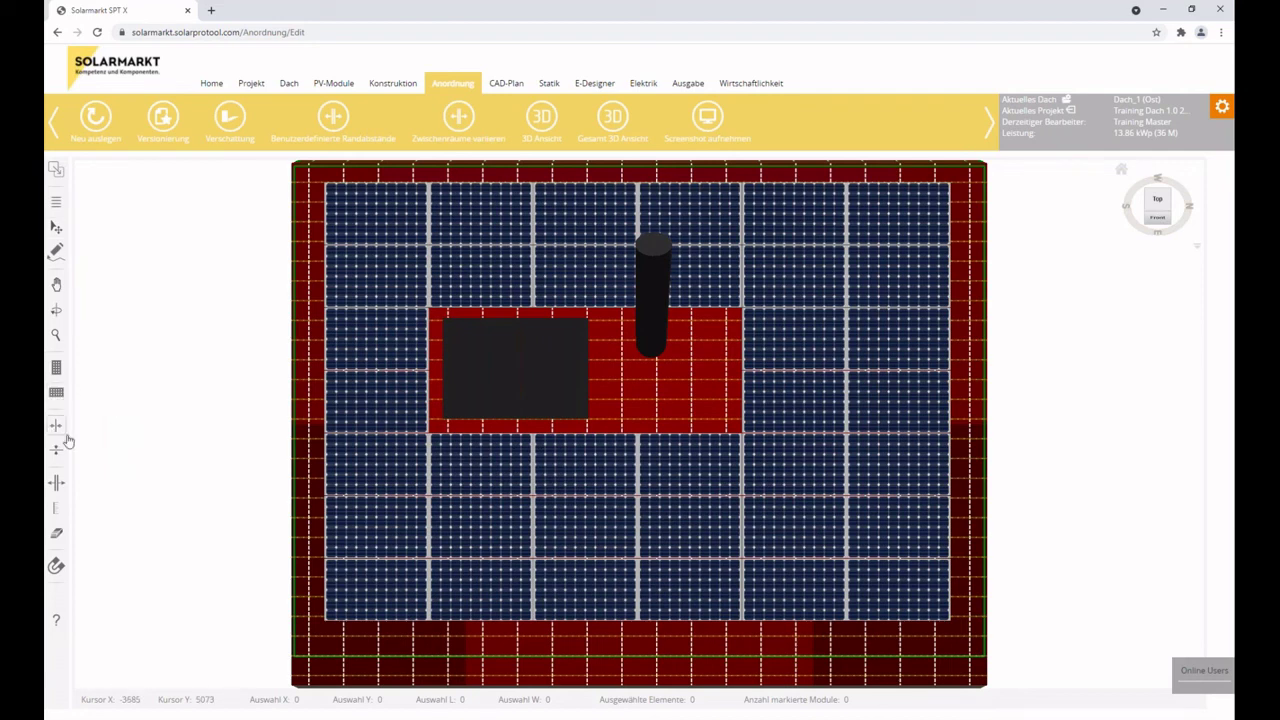
Delete the lower-right 2×2 block of modules.
left_click(60, 426)
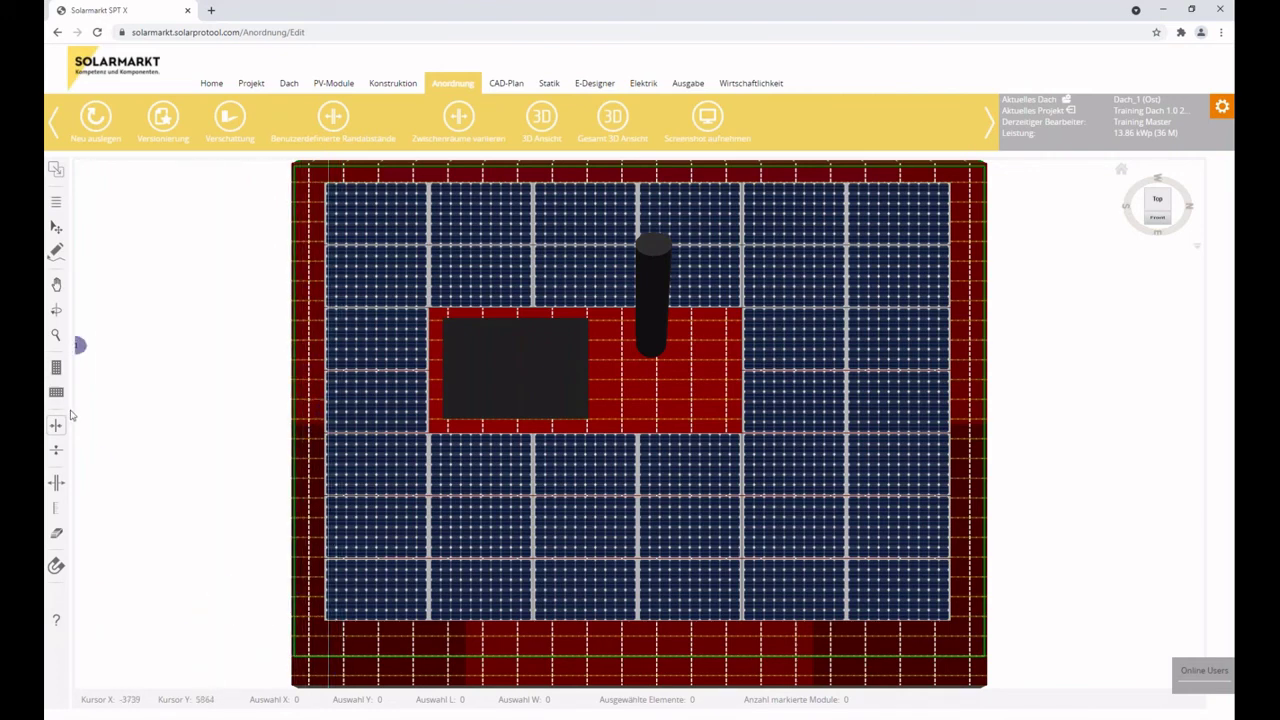
left_click(57, 449)
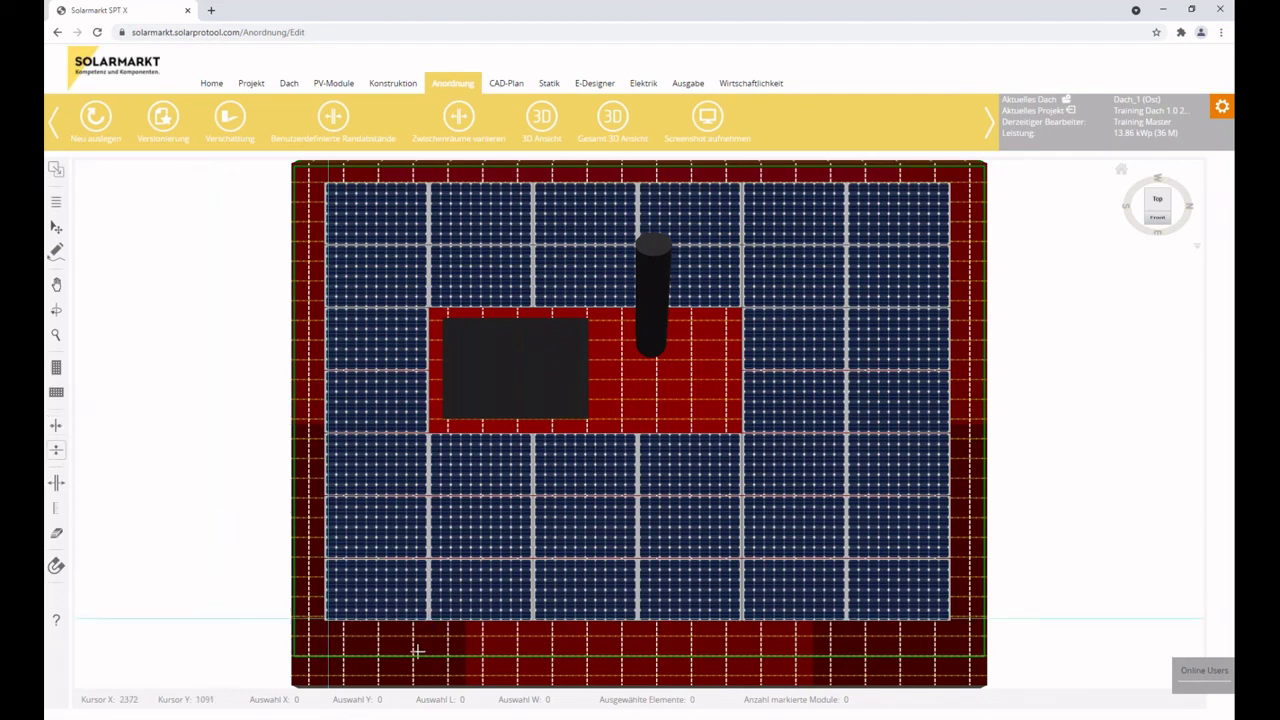
mouse_move(80, 177)
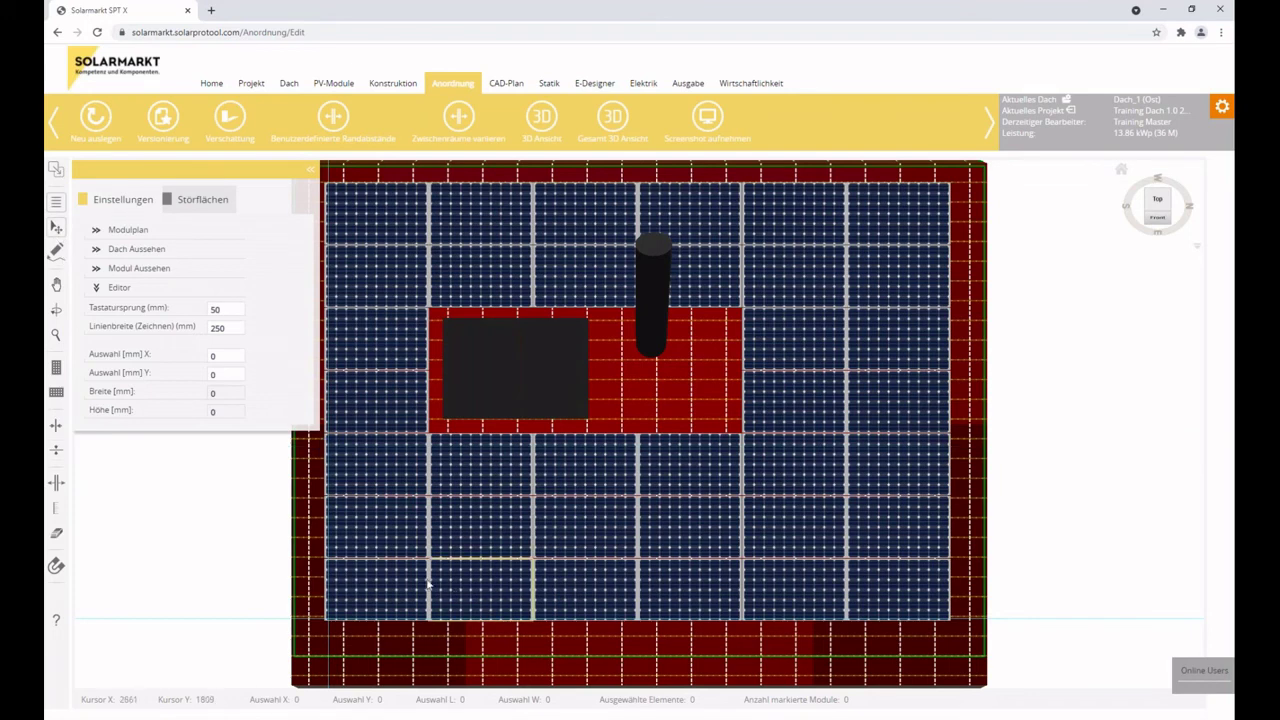
left_click(789, 526)
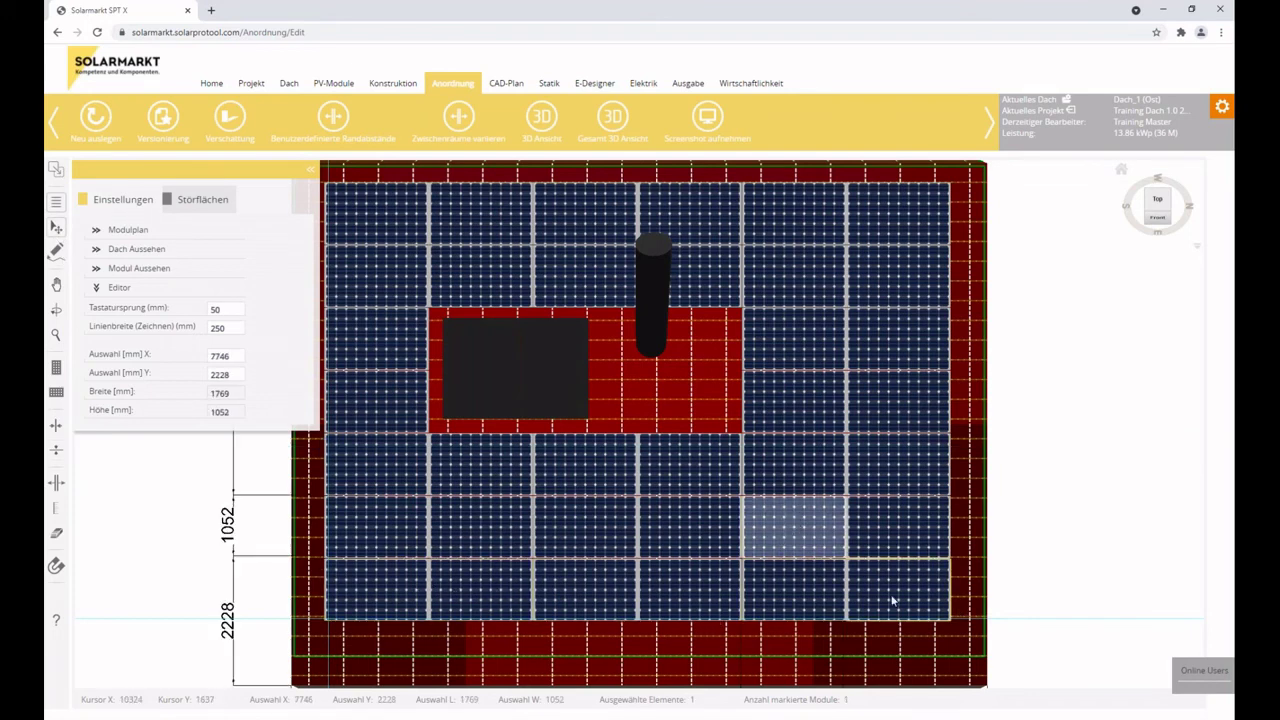
left_click(893, 600, "shift")
key("Delete")
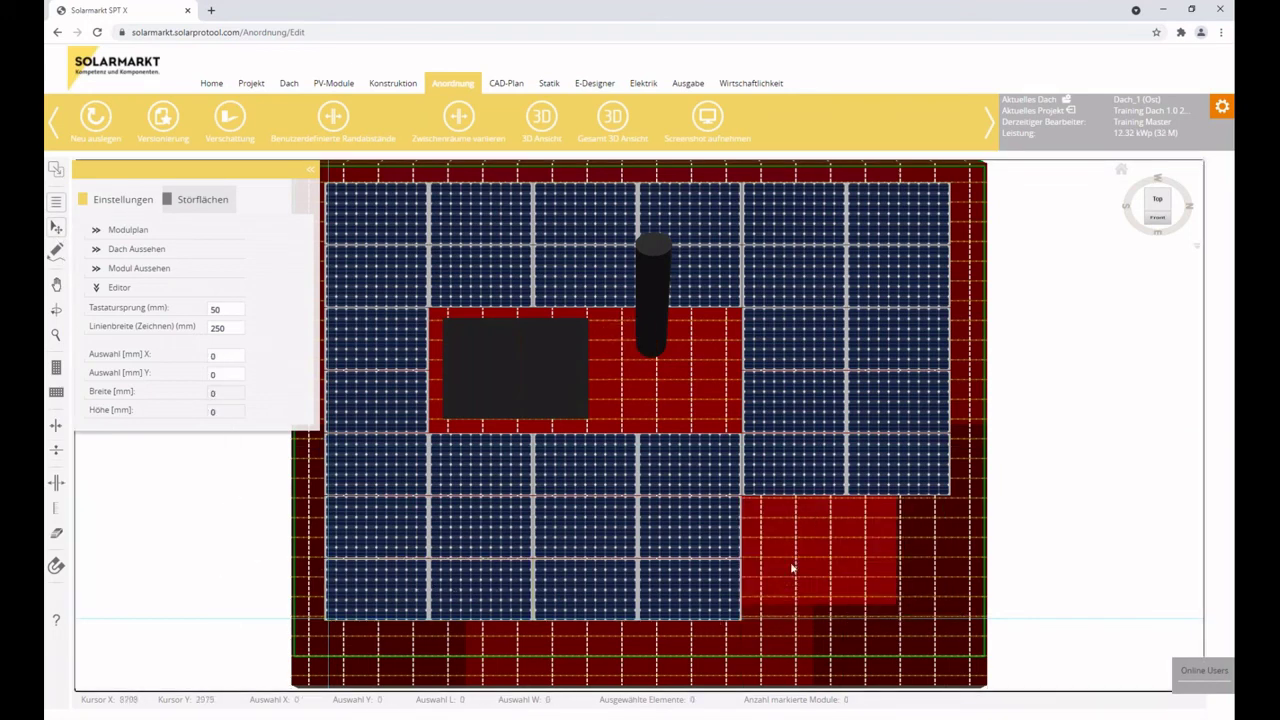
Place two test modules at the roof's lower right, then delete them again.
left_click(56, 395)
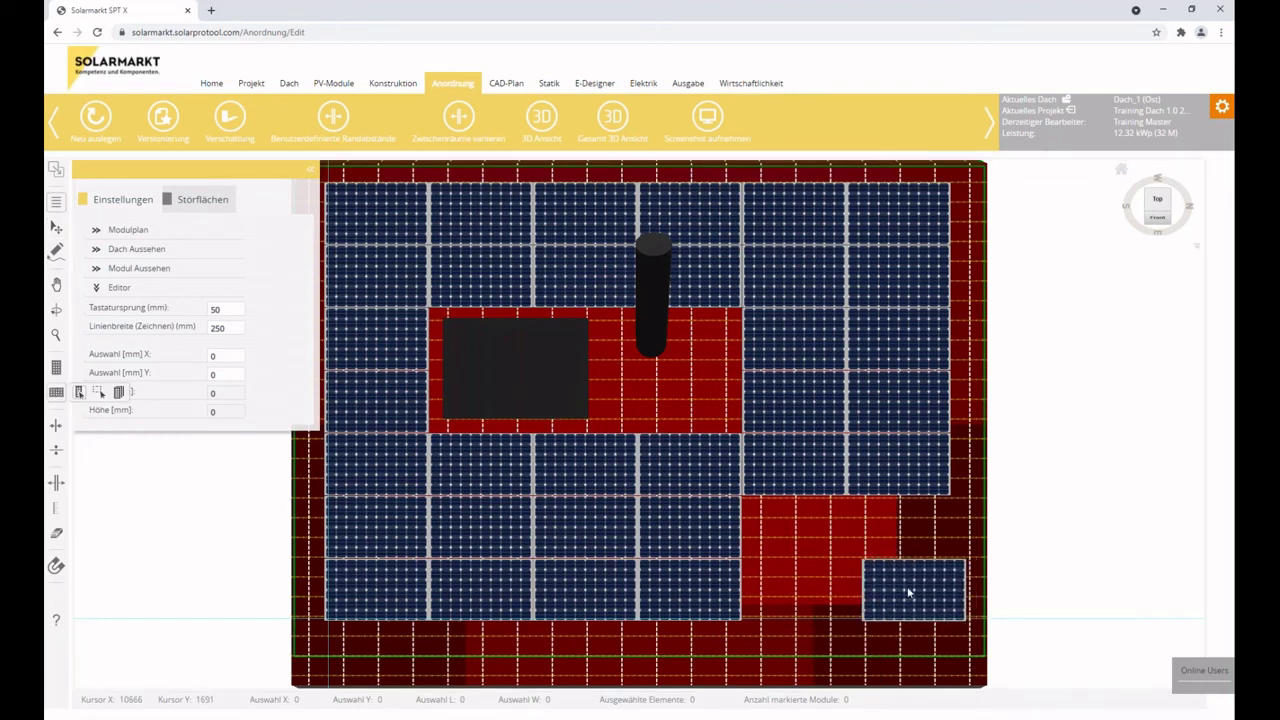
left_click(915, 593)
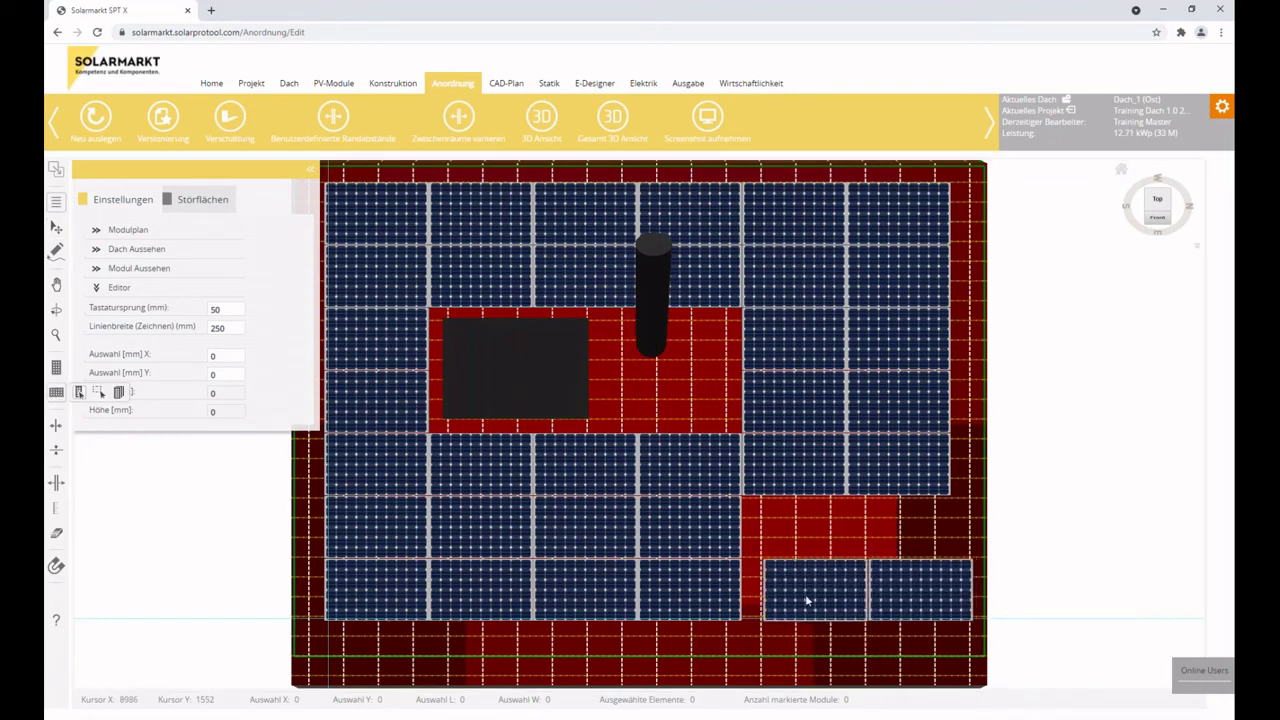
left_click(816, 601)
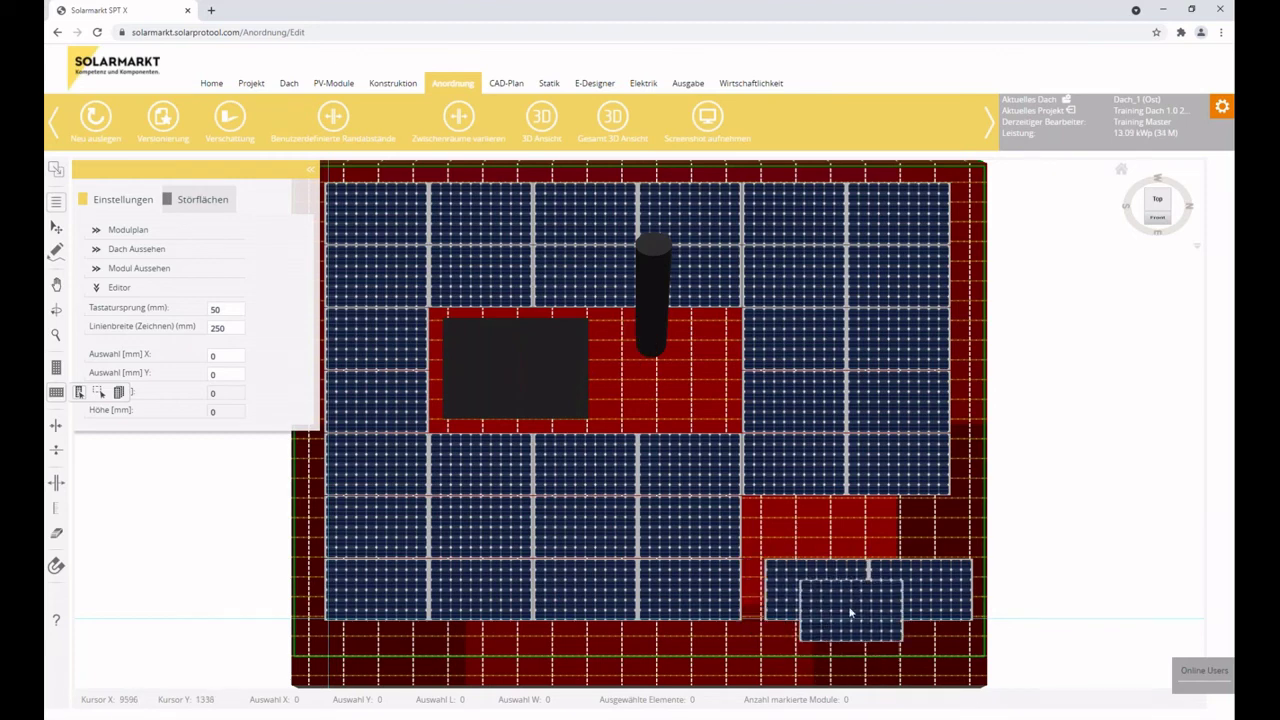
key("Escape")
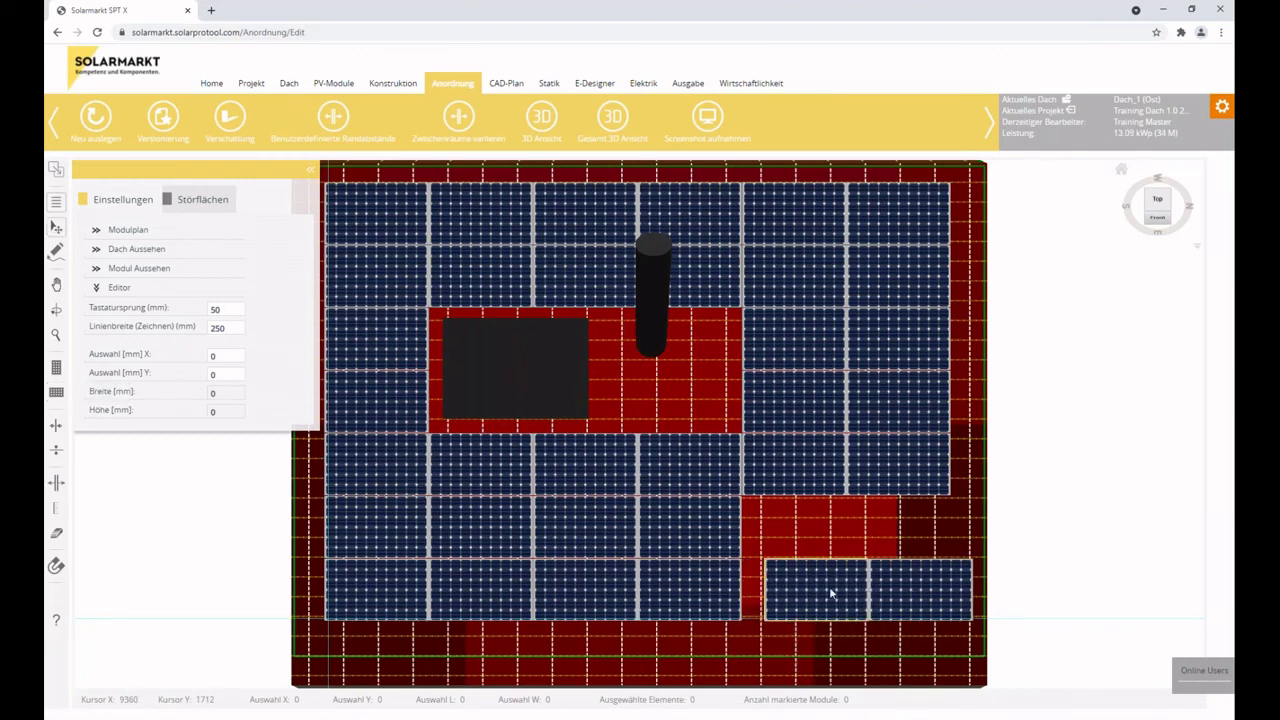
left_click(830, 592)
left_click(920, 593, "shift")
key("Delete")
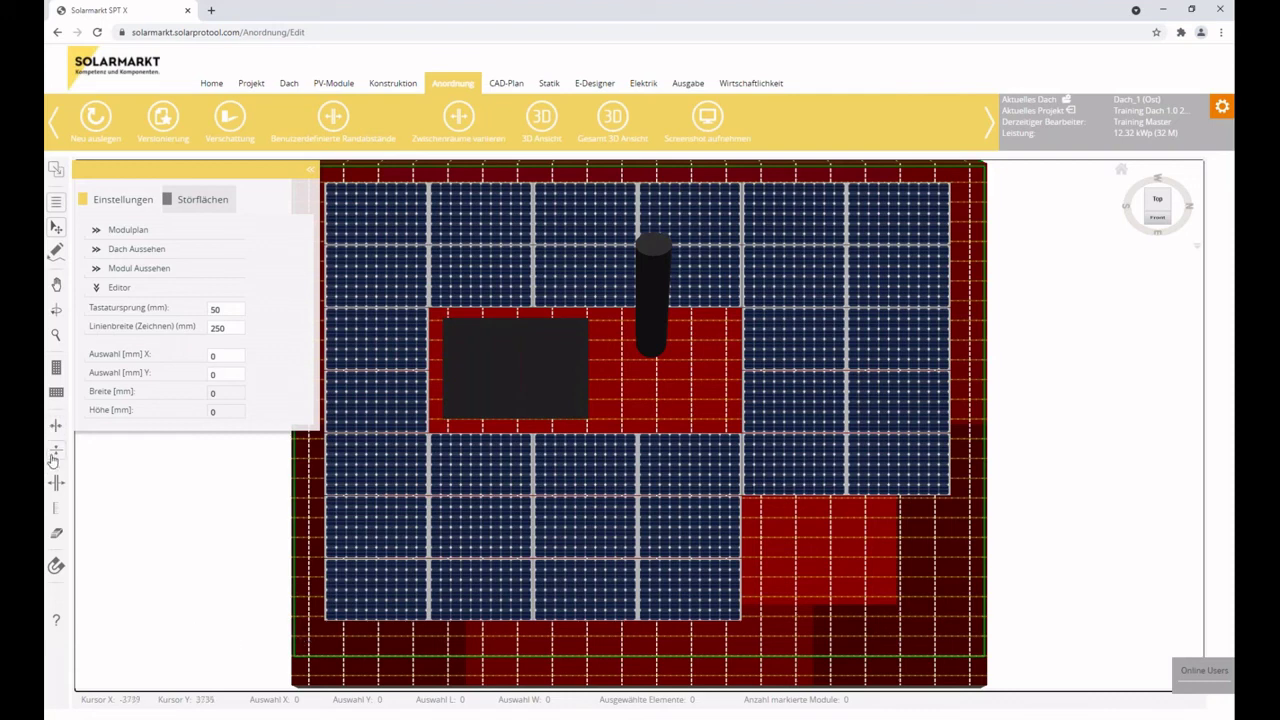
Dimension the module field's bottom edge, measuring 7091 mm.
left_click(55, 486)
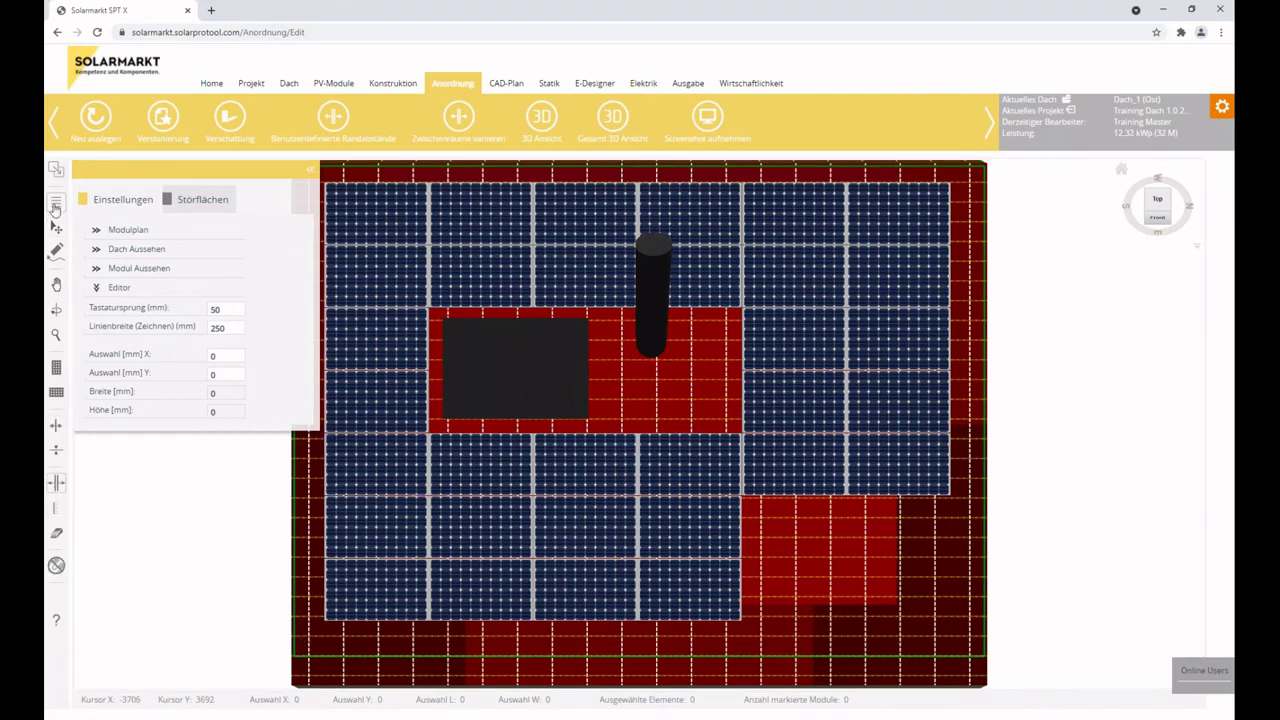
left_click(60, 513)
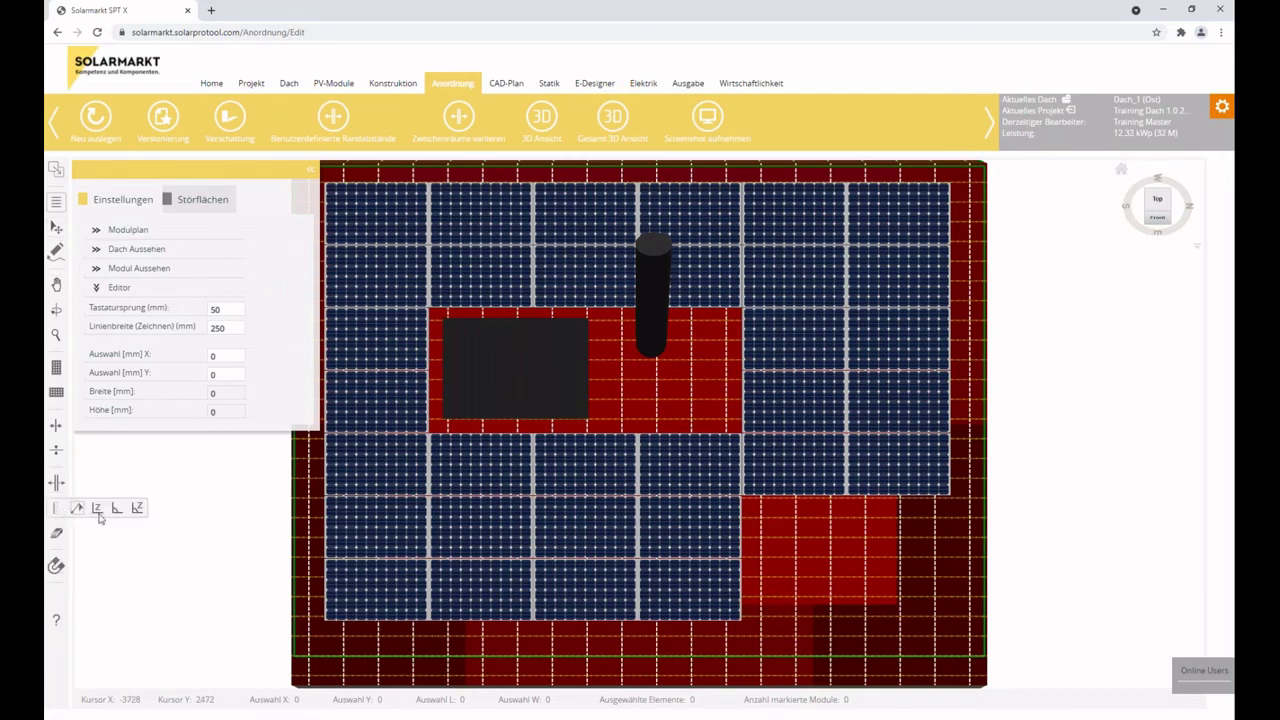
left_click(325, 621)
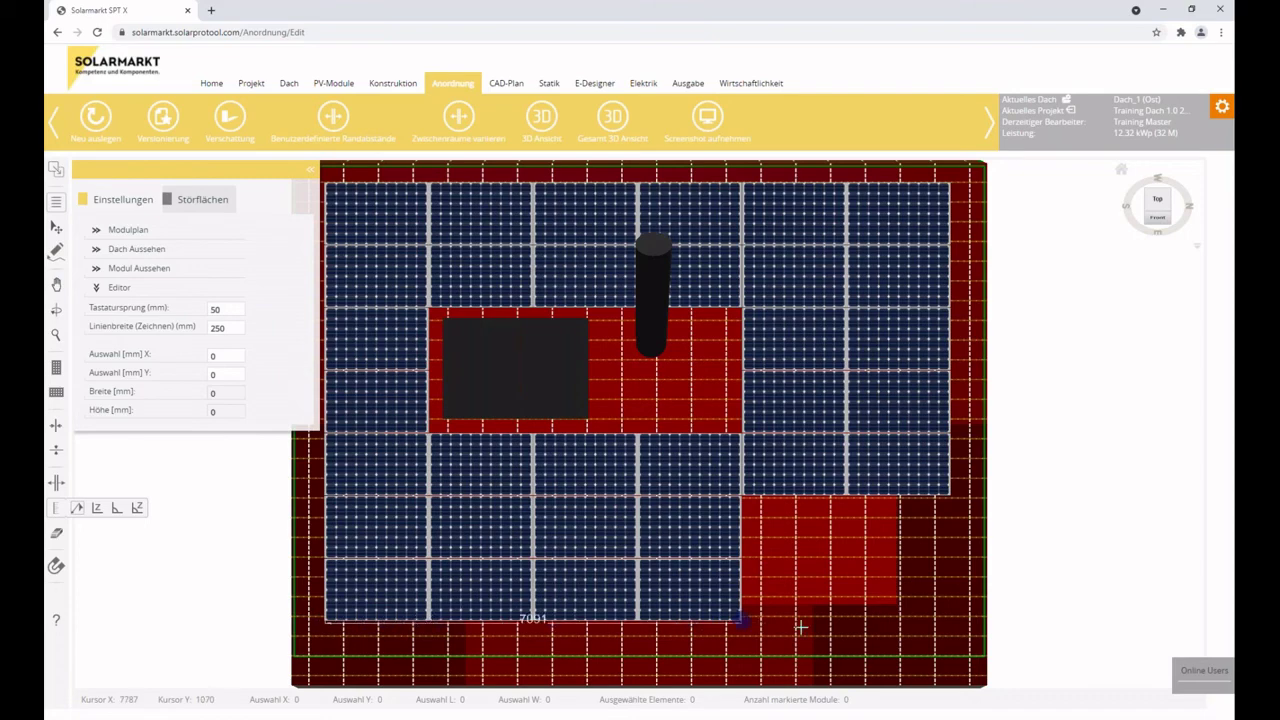
left_click(743, 621)
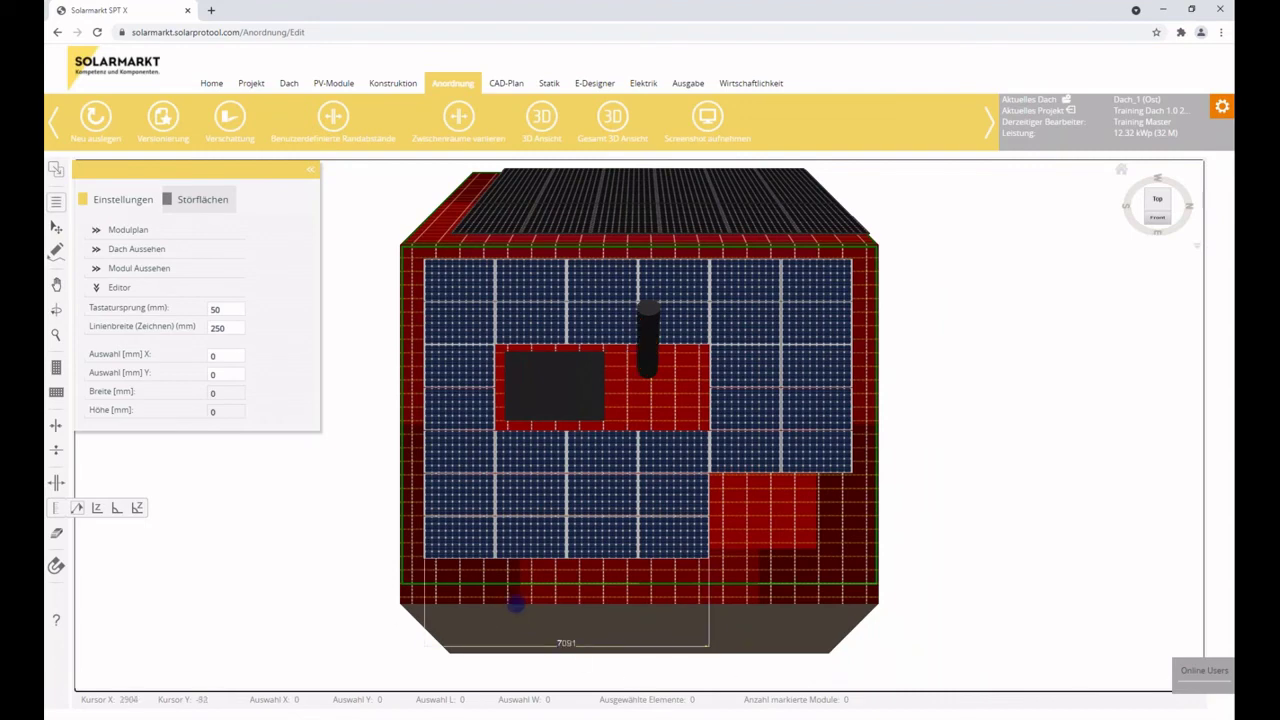
Remove the two bottom-left modules with the delete-modules tool, leaving 30 modules.
left_click(57, 229)
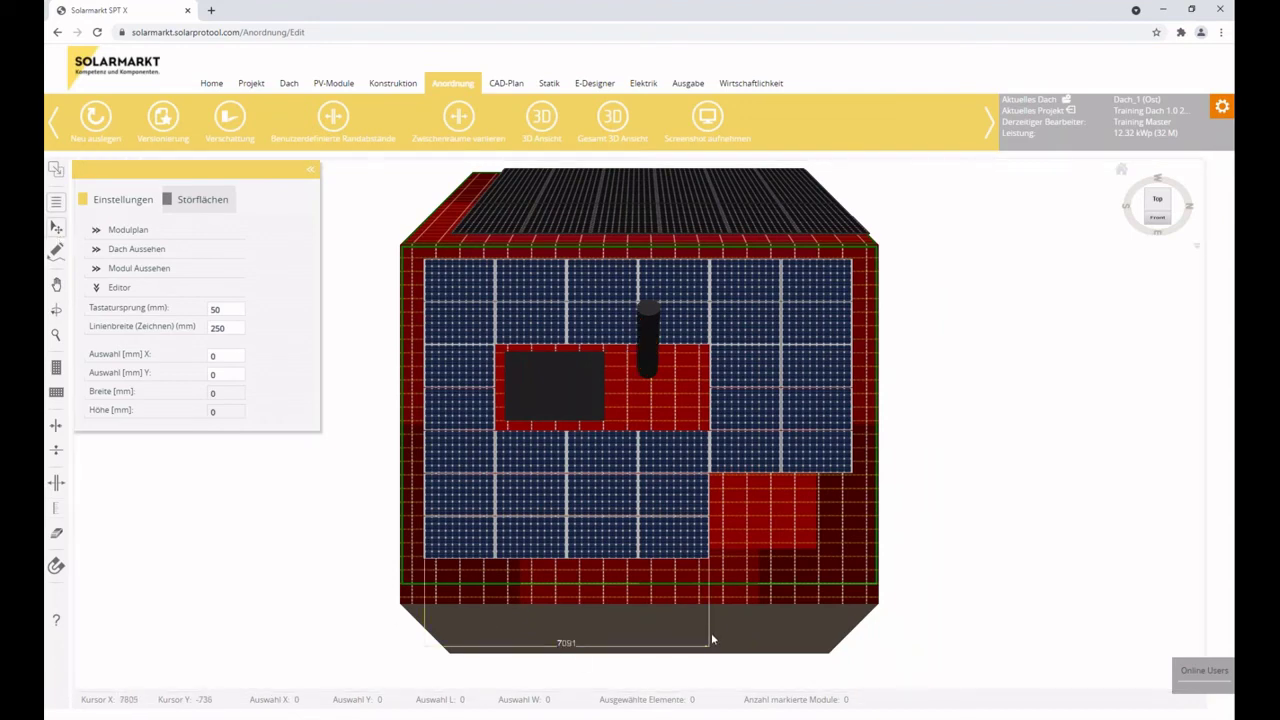
left_click(705, 647)
left_click(713, 632)
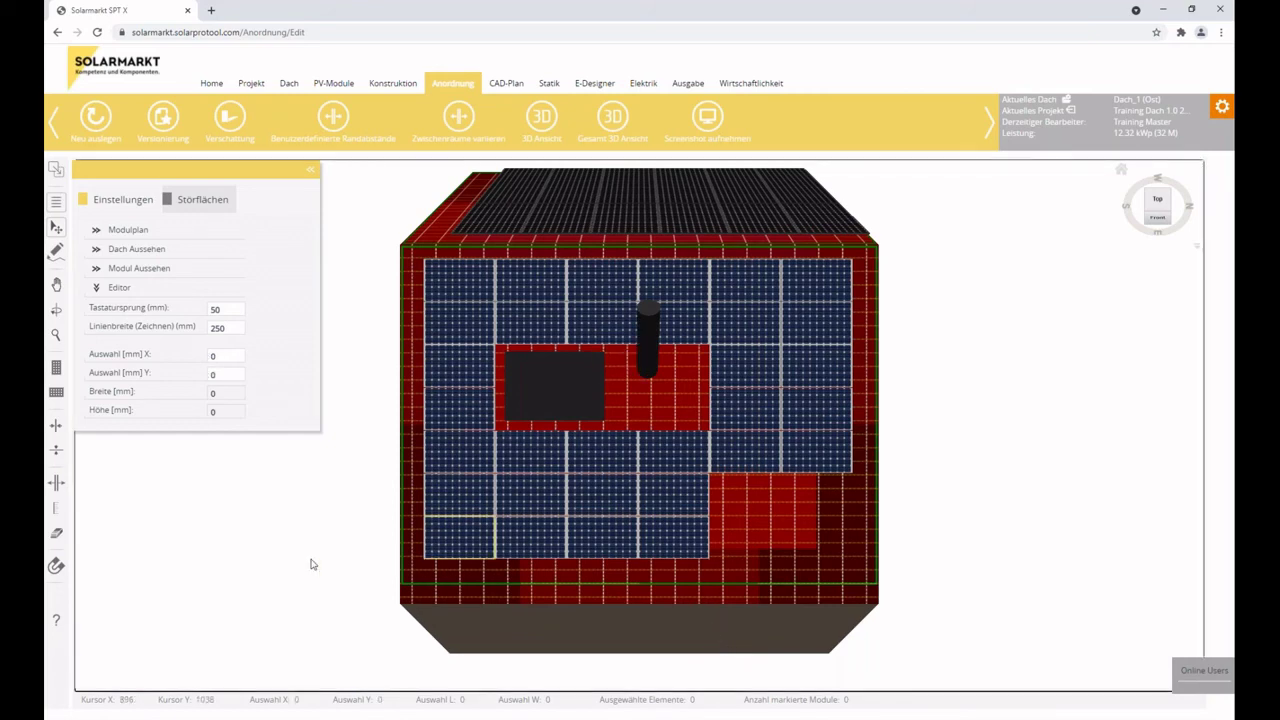
left_click(57, 534)
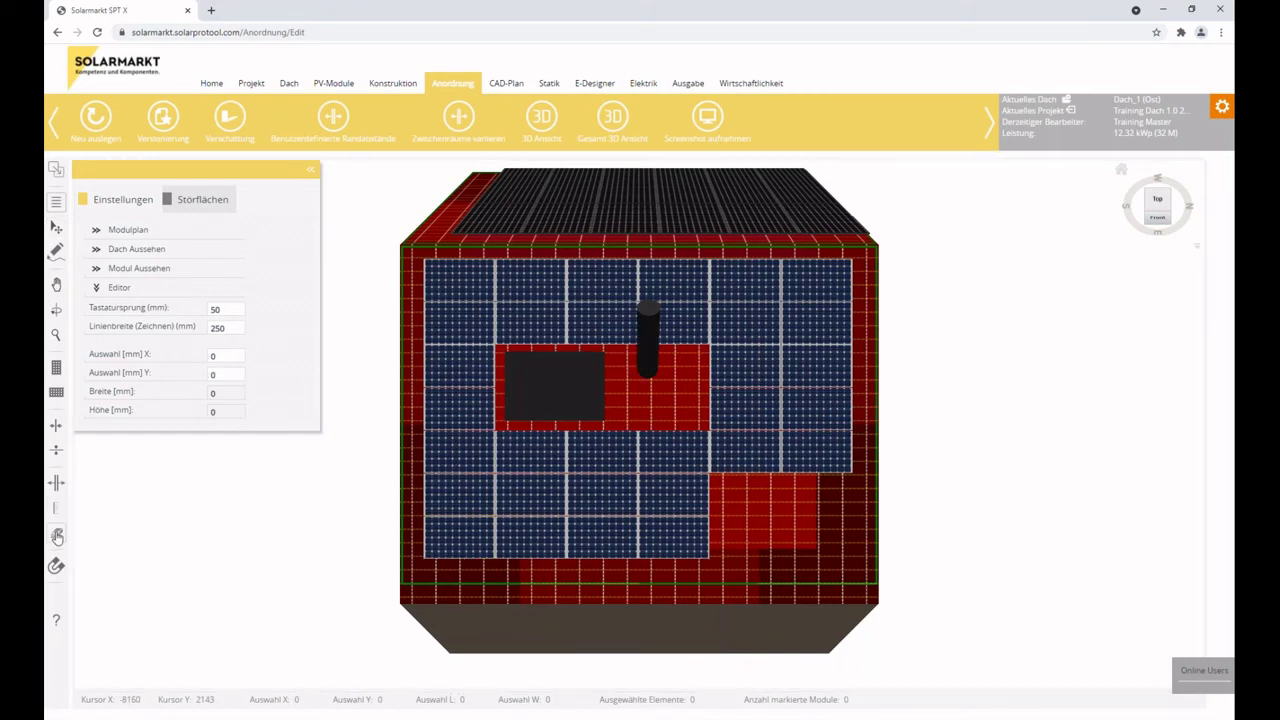
left_click_drag(446, 543, 571, 563)
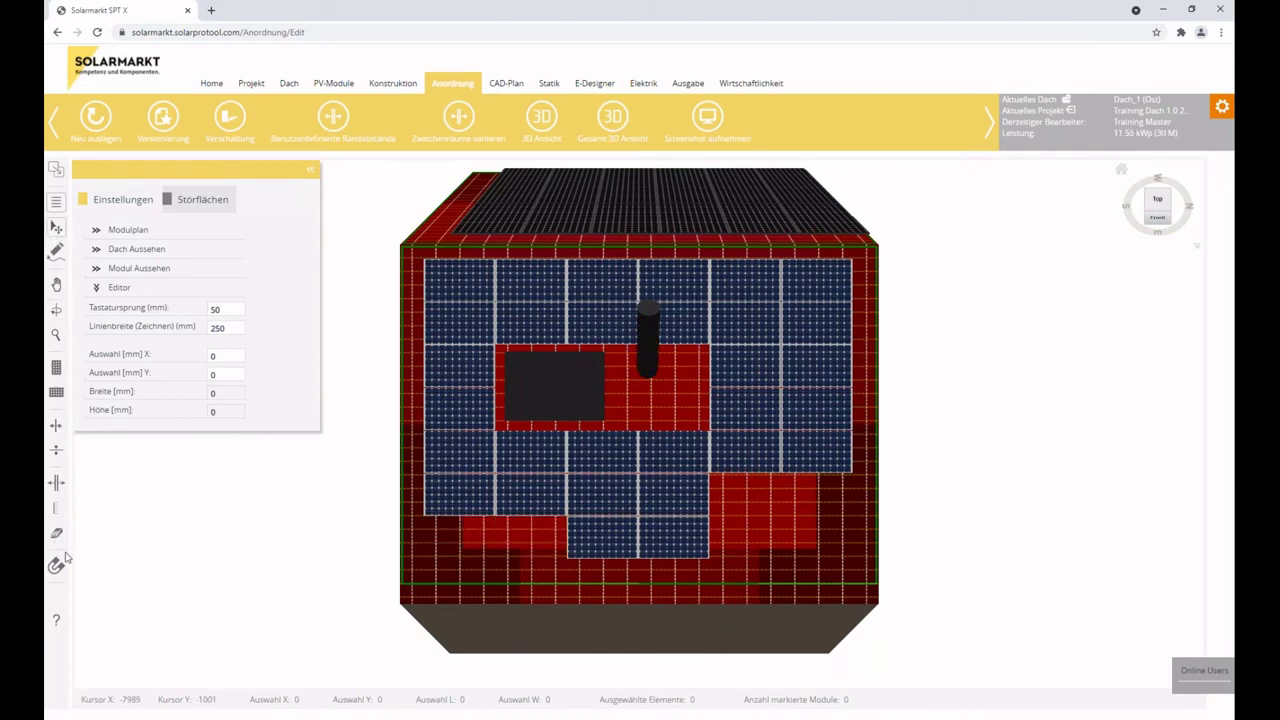
Add a module to the lowest row (11.94 kWp) and drag it to the right end of the row above.
left_click(56, 393)
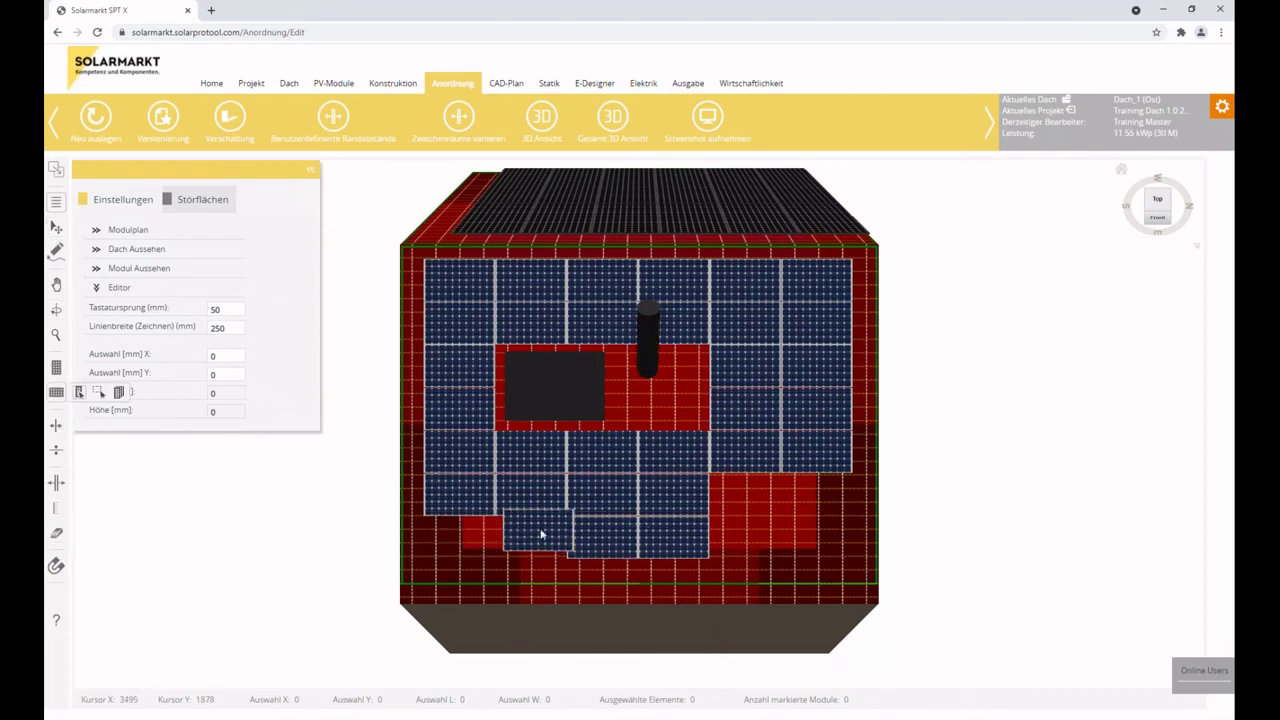
left_click(535, 545)
key("Escape")
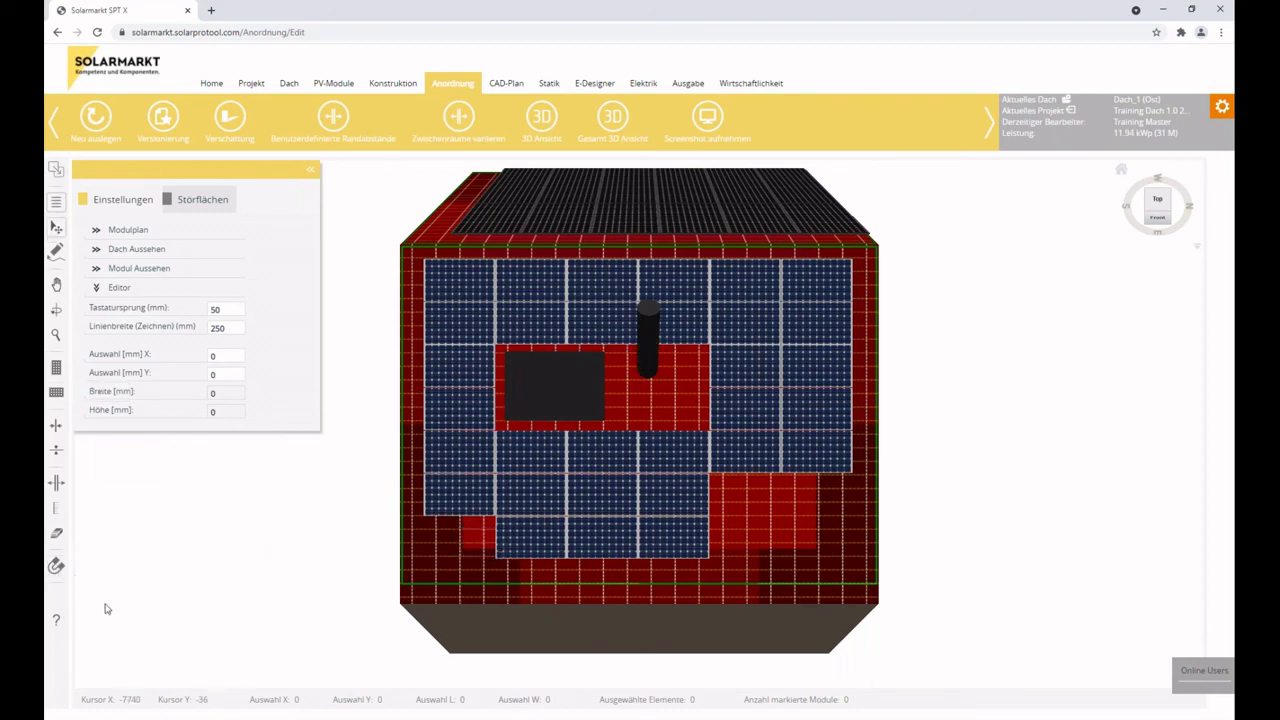
left_click(310, 171)
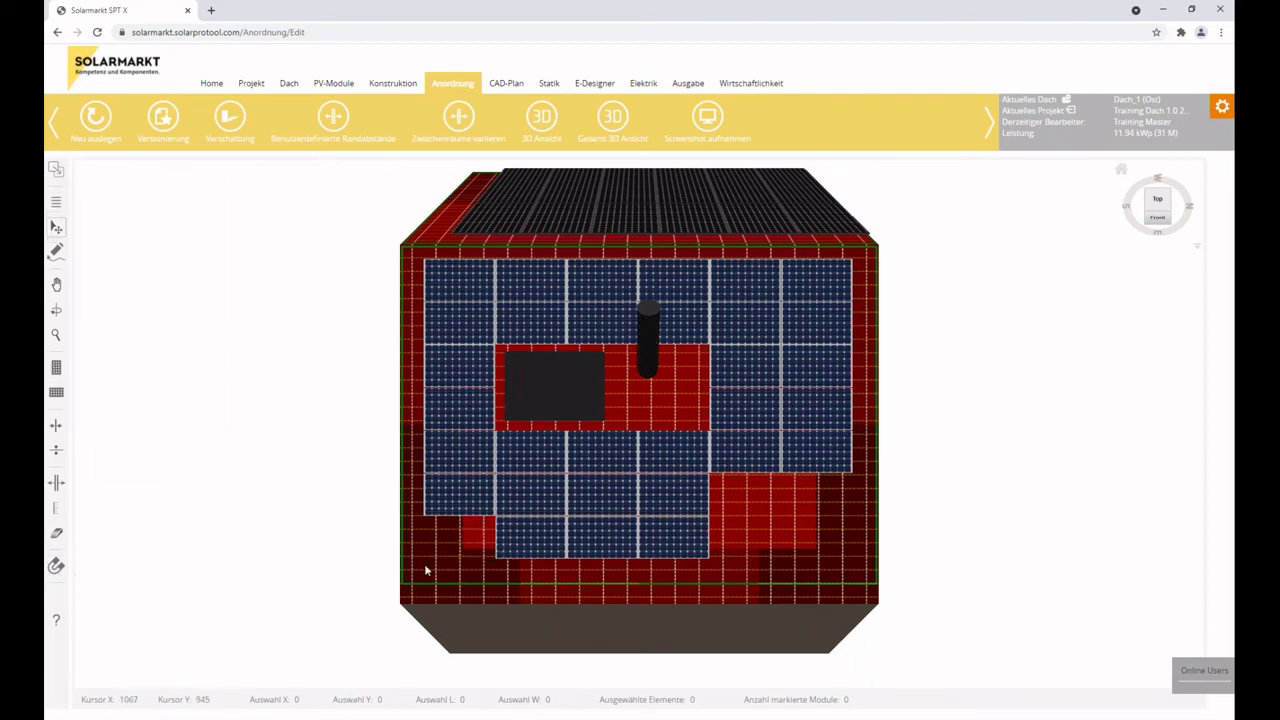
left_click(538, 555)
left_click_drag(536, 547, 744, 510)
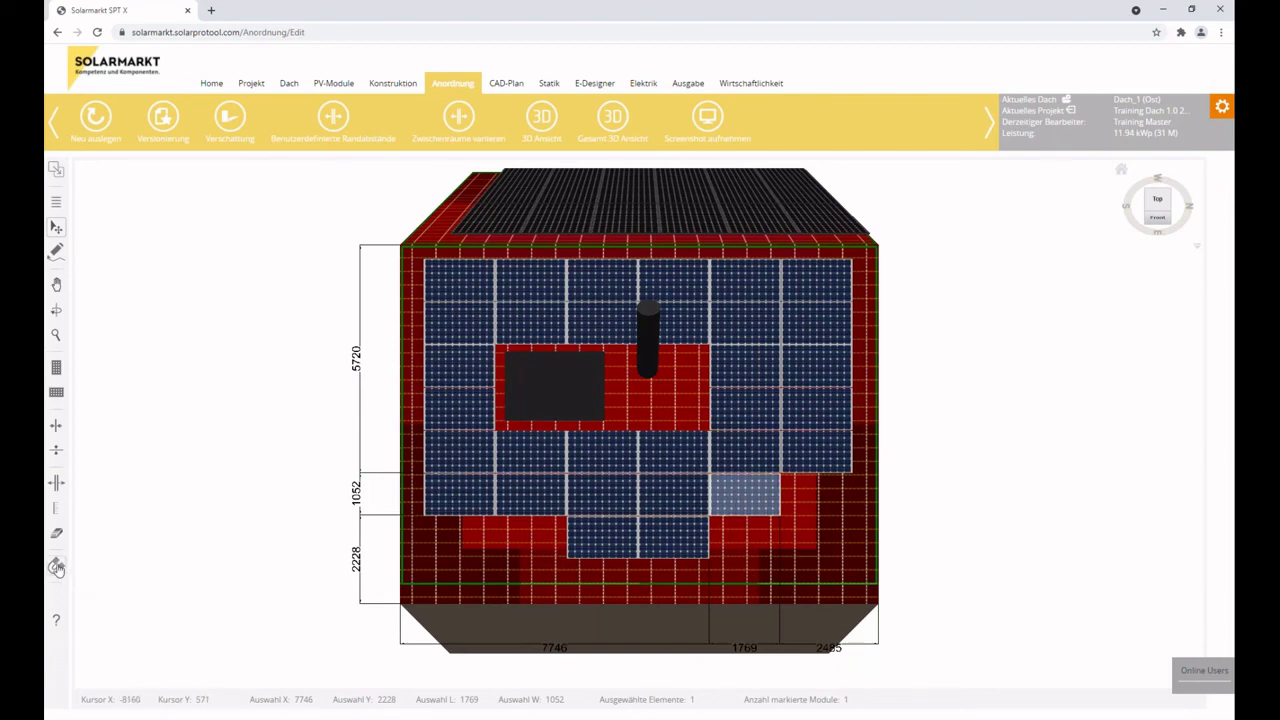
Test other spots for the moved module, settle it at the row's right end, and deselect it.
left_click_drag(763, 501, 558, 523)
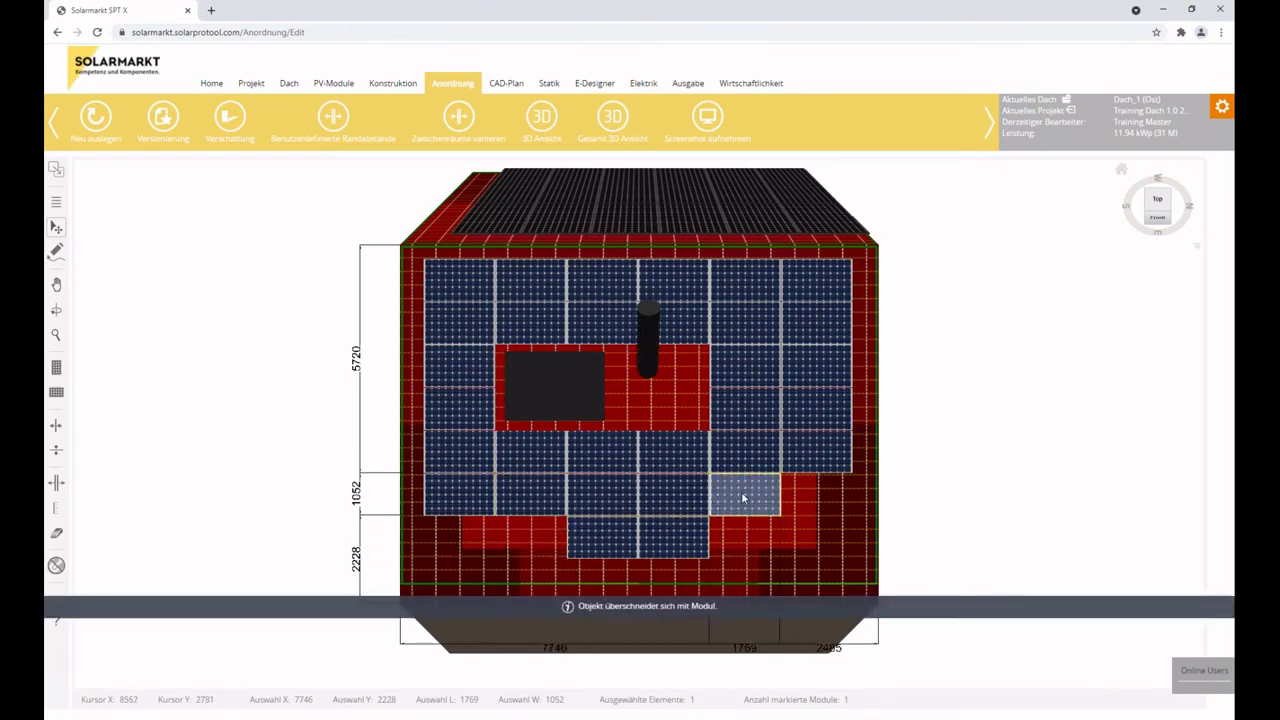
left_click_drag(752, 503, 759, 521)
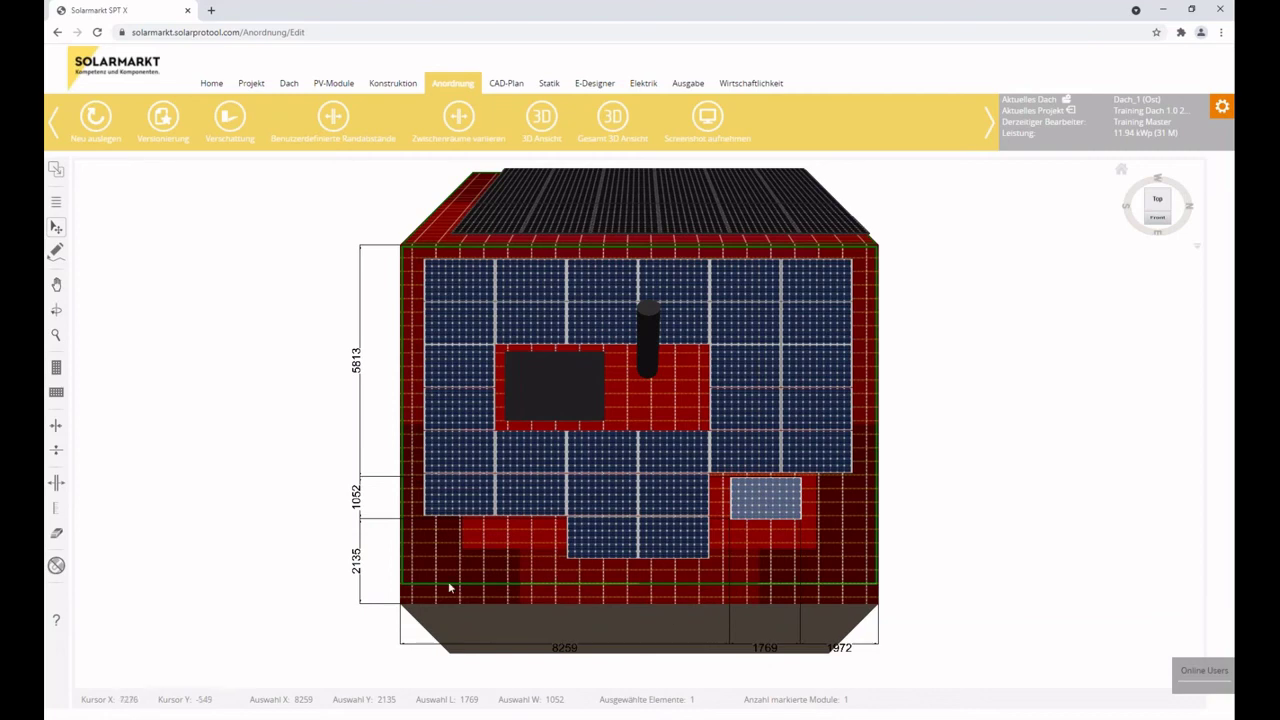
left_click_drag(775, 499, 755, 494)
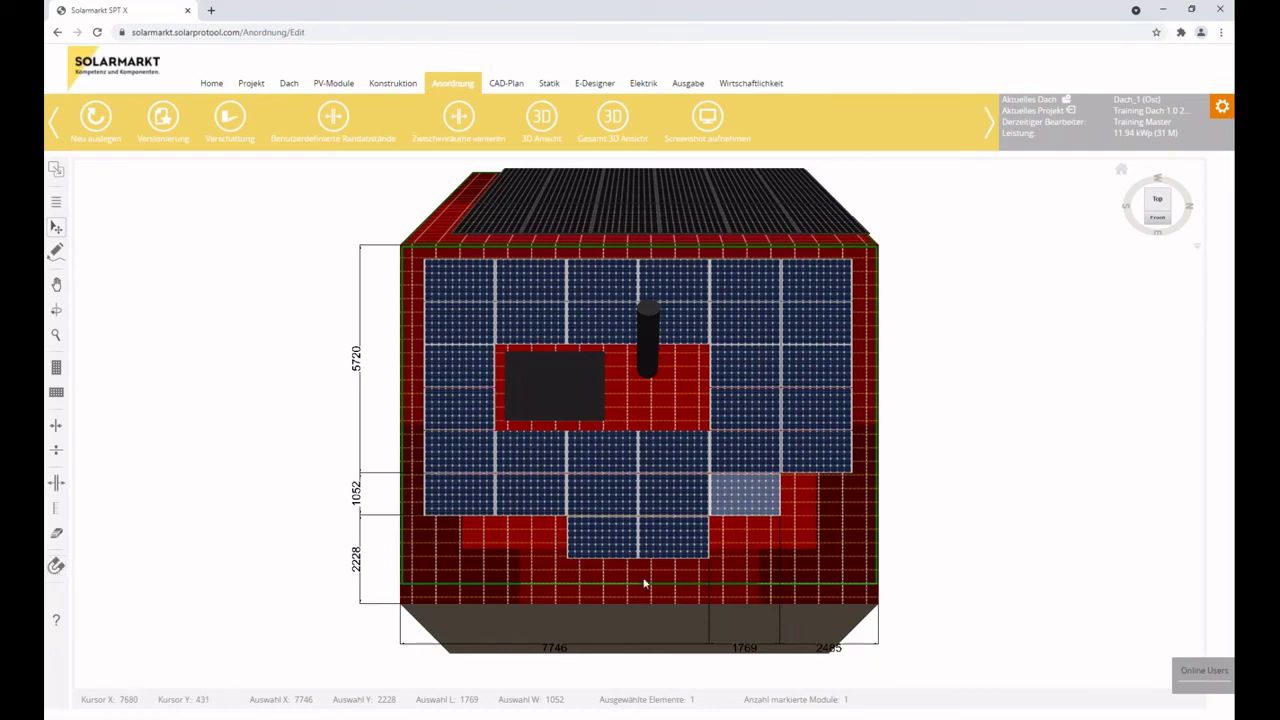
left_click(520, 557)
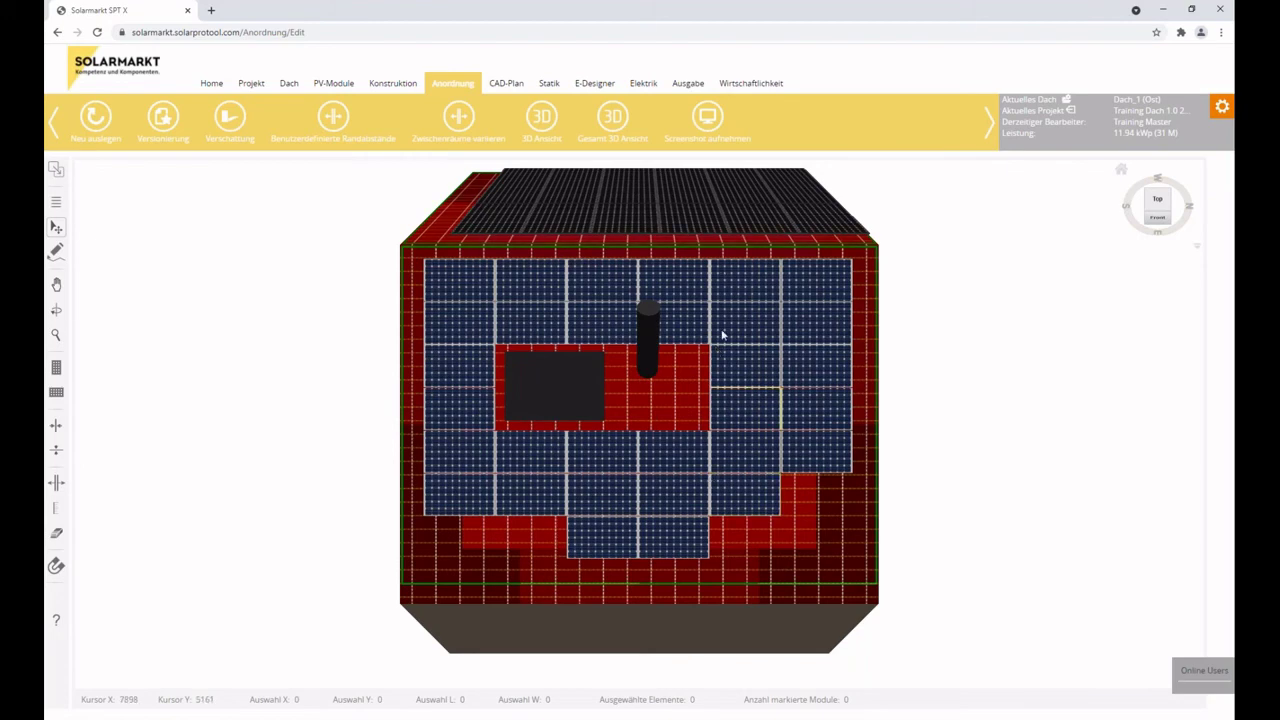
Zoom out, view the west roof, return to Dach_1 (Ost), and bring up the roof list.
scroll(722, 234, "down", 3)
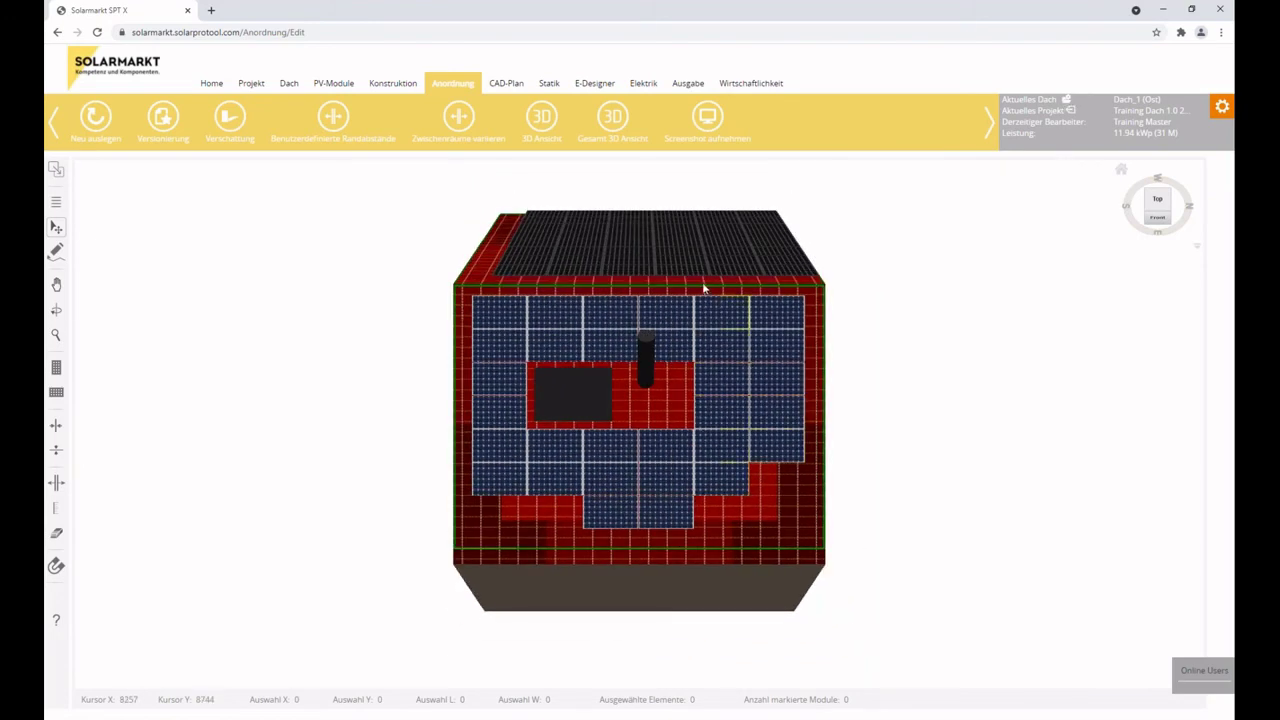
left_click(610, 284)
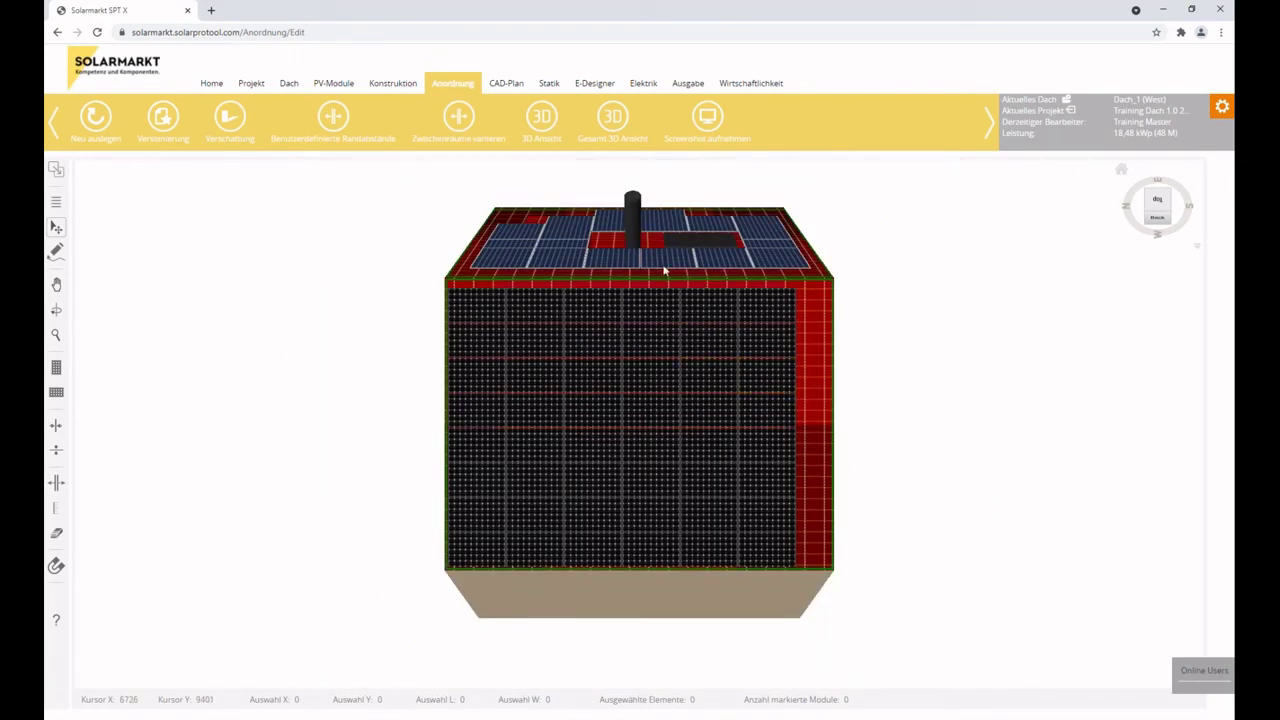
left_click(663, 270)
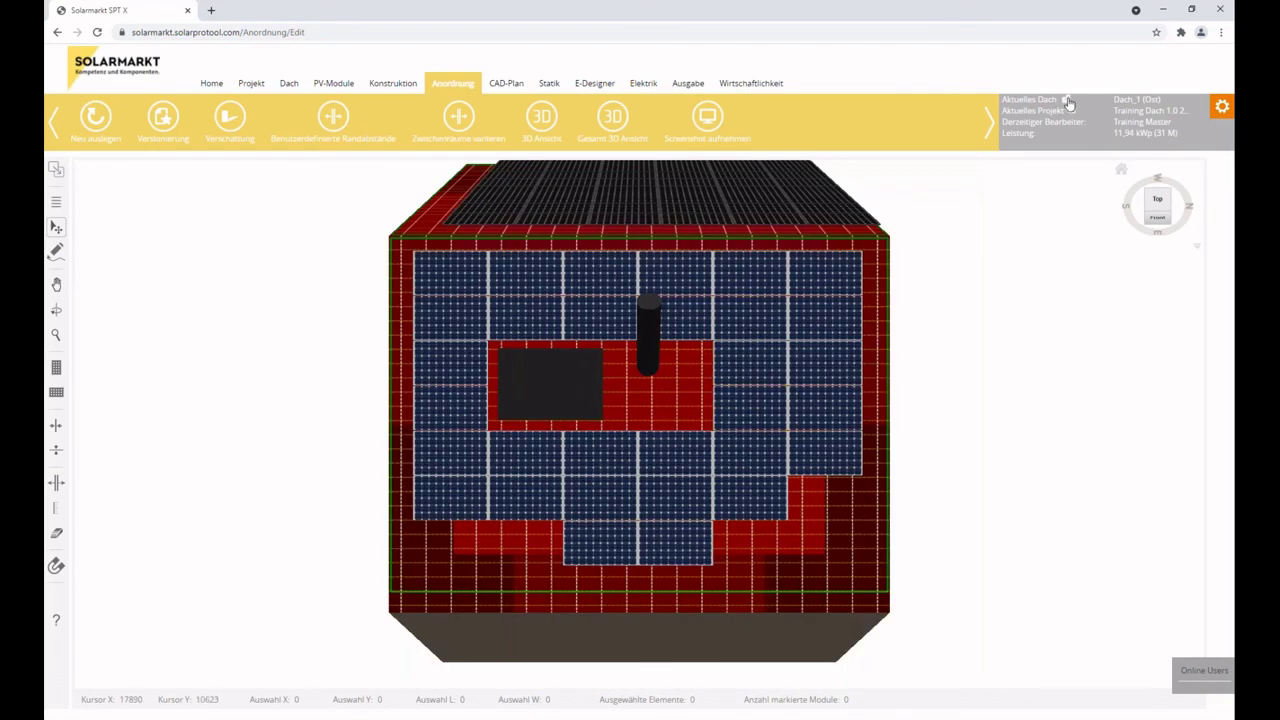
left_click(1066, 101)
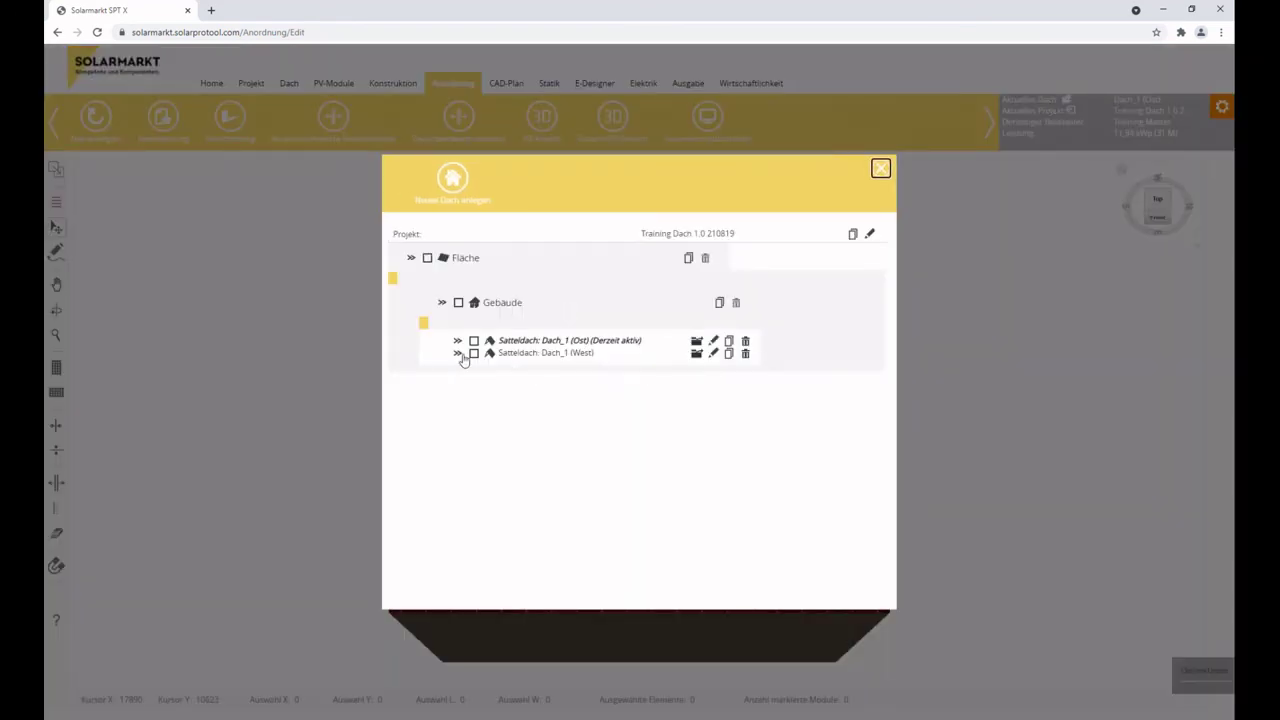
Untick Ist Aktiv for Dach_1 (West), save the change, and close the roof list.
left_click(458, 353)
left_click(788, 369)
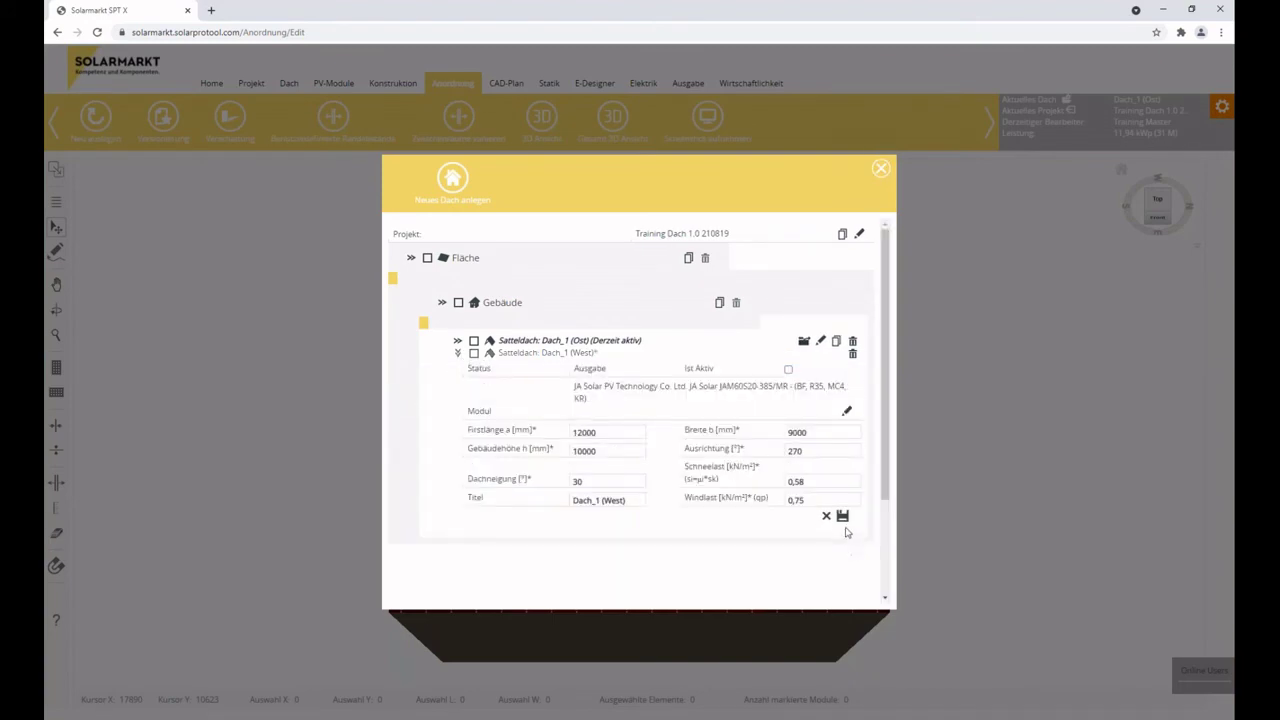
left_click(843, 517)
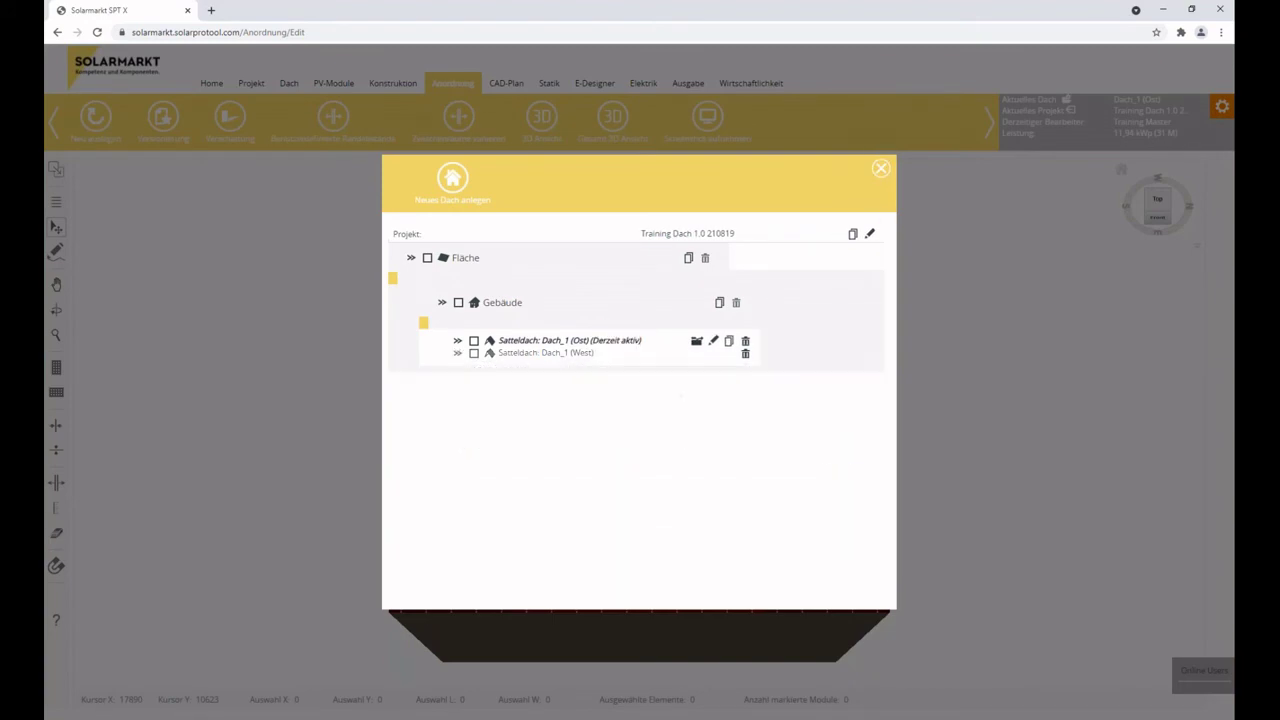
left_click(881, 169)
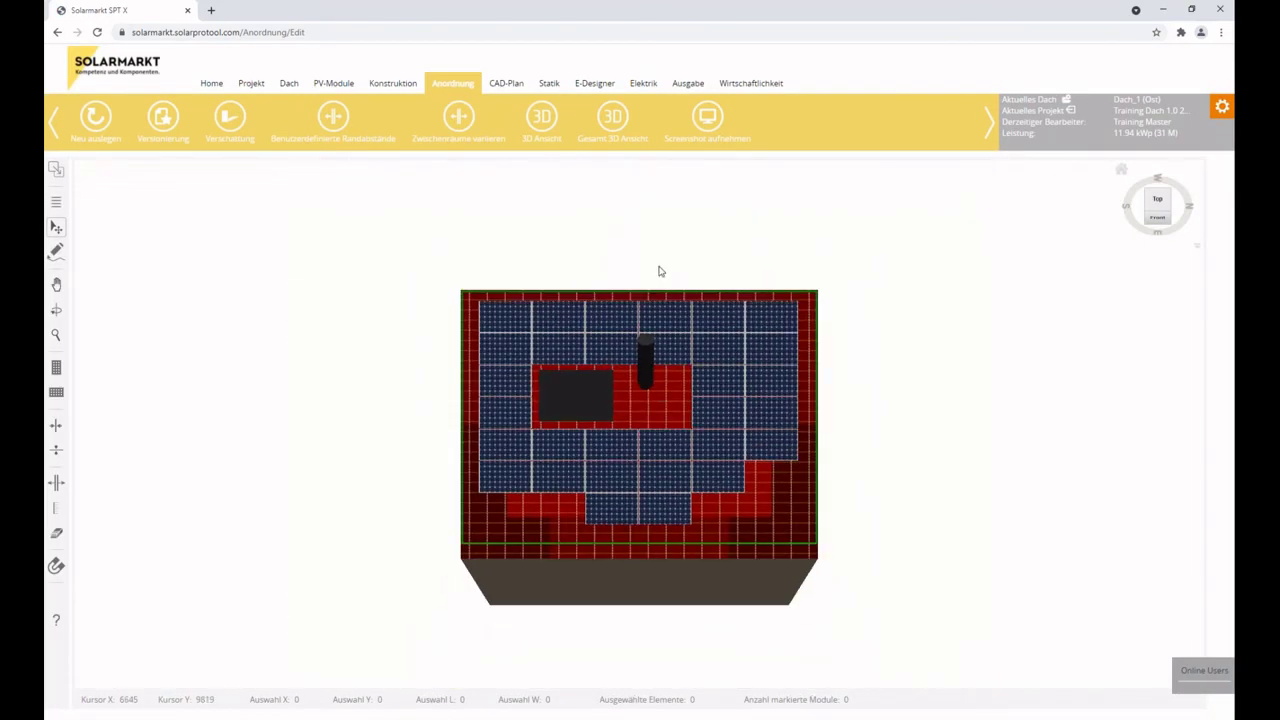
left_click(613, 120)
left_click(620, 126)
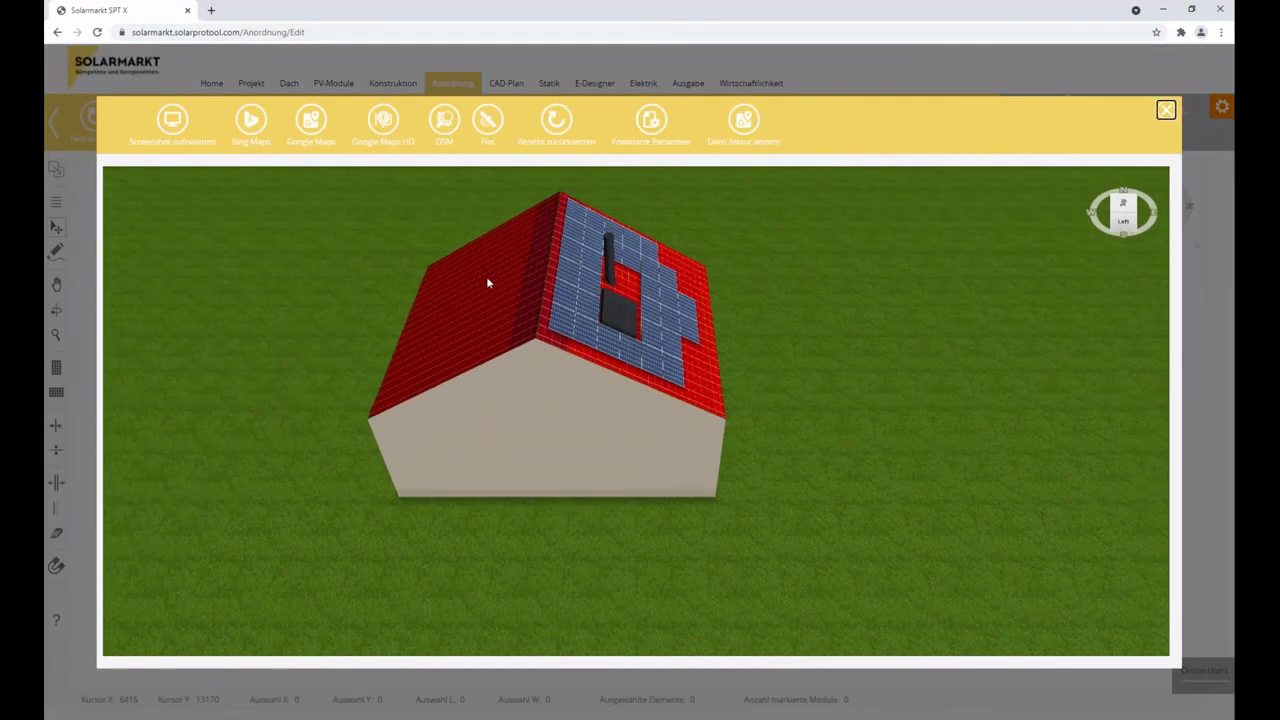
left_click(1166, 109)
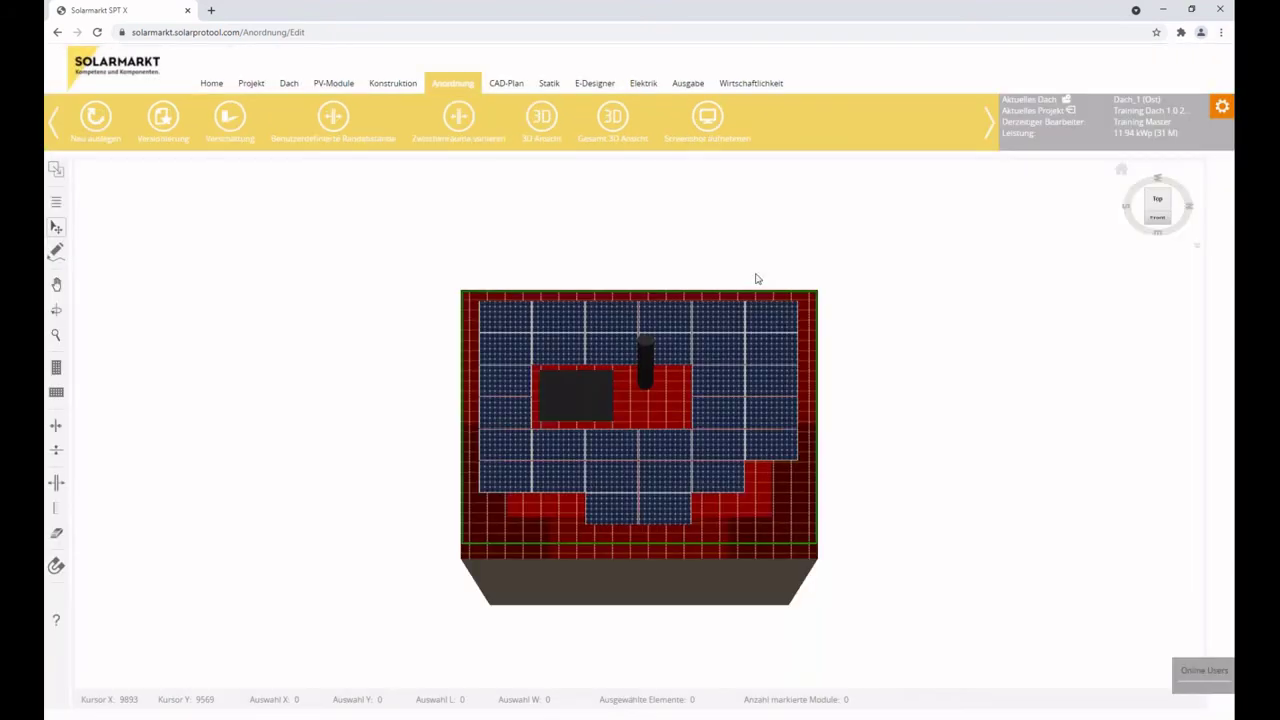
Show the east roof's CAD-Plan and its Ebenen layer panel.
left_click(507, 88)
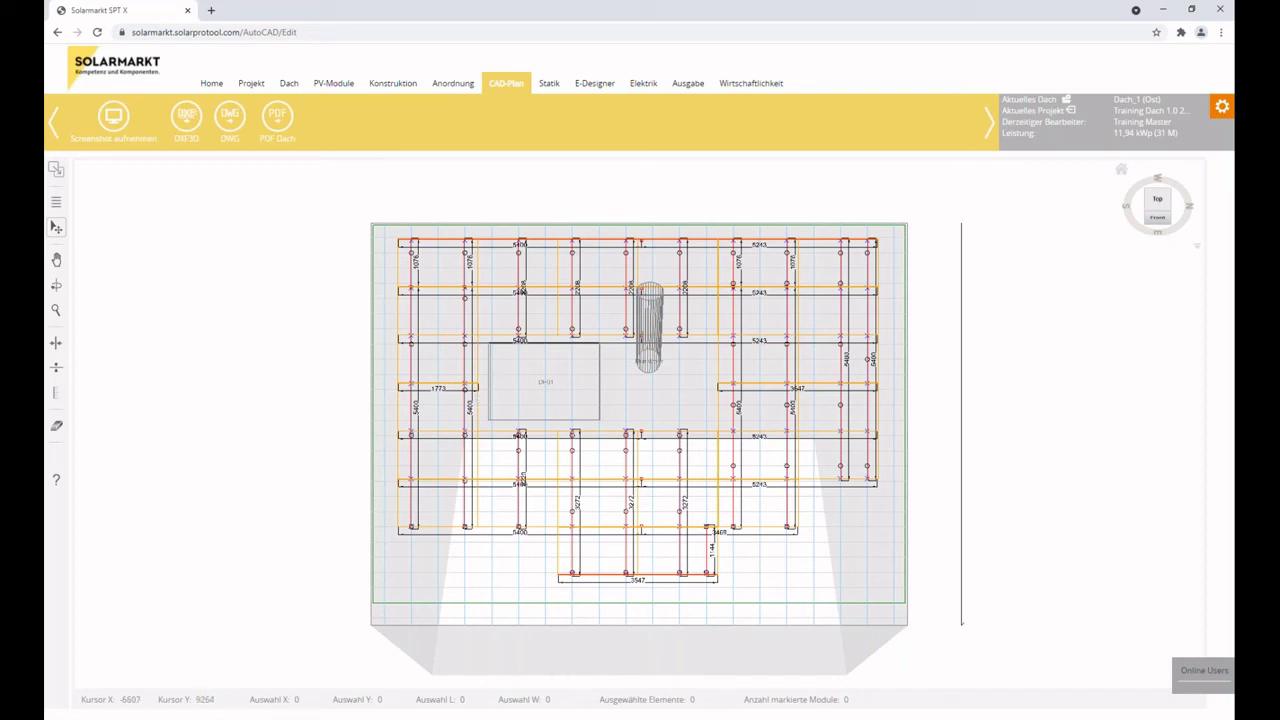
left_click(54, 204)
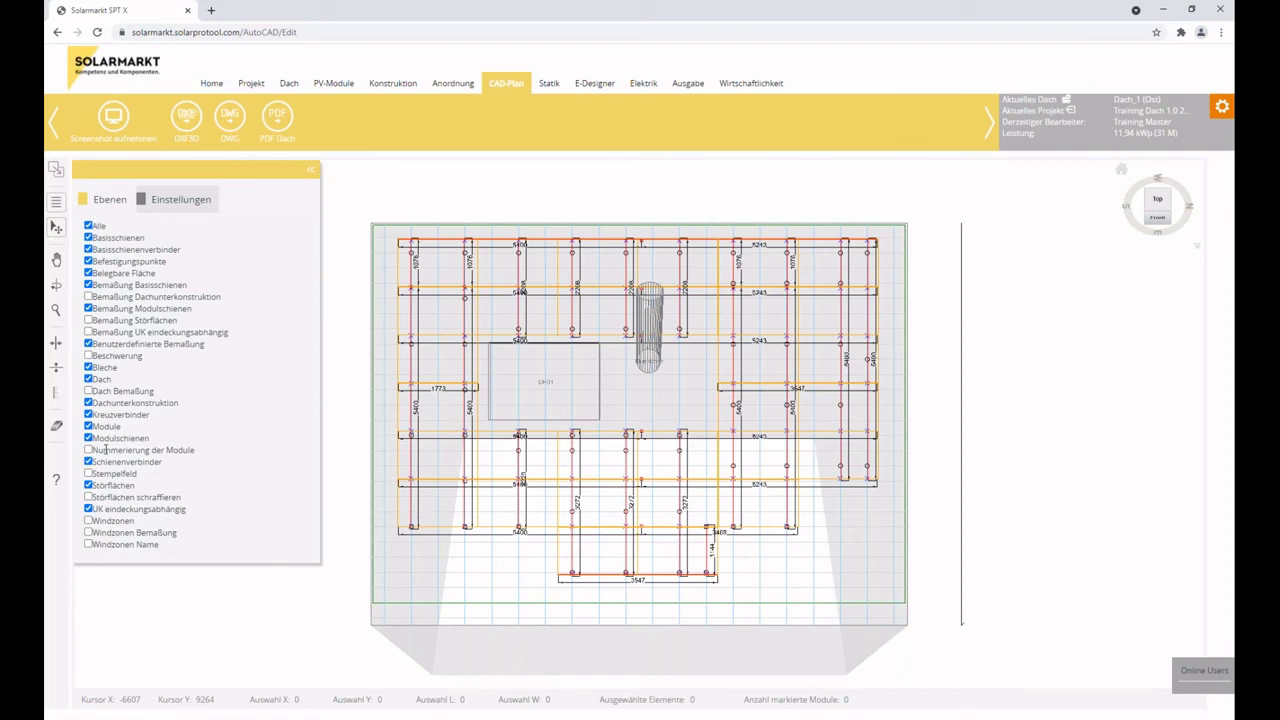
Turn on all layers, zoom in on the rail dimensions and back out, then reload the CAD plan.
left_click(88, 227)
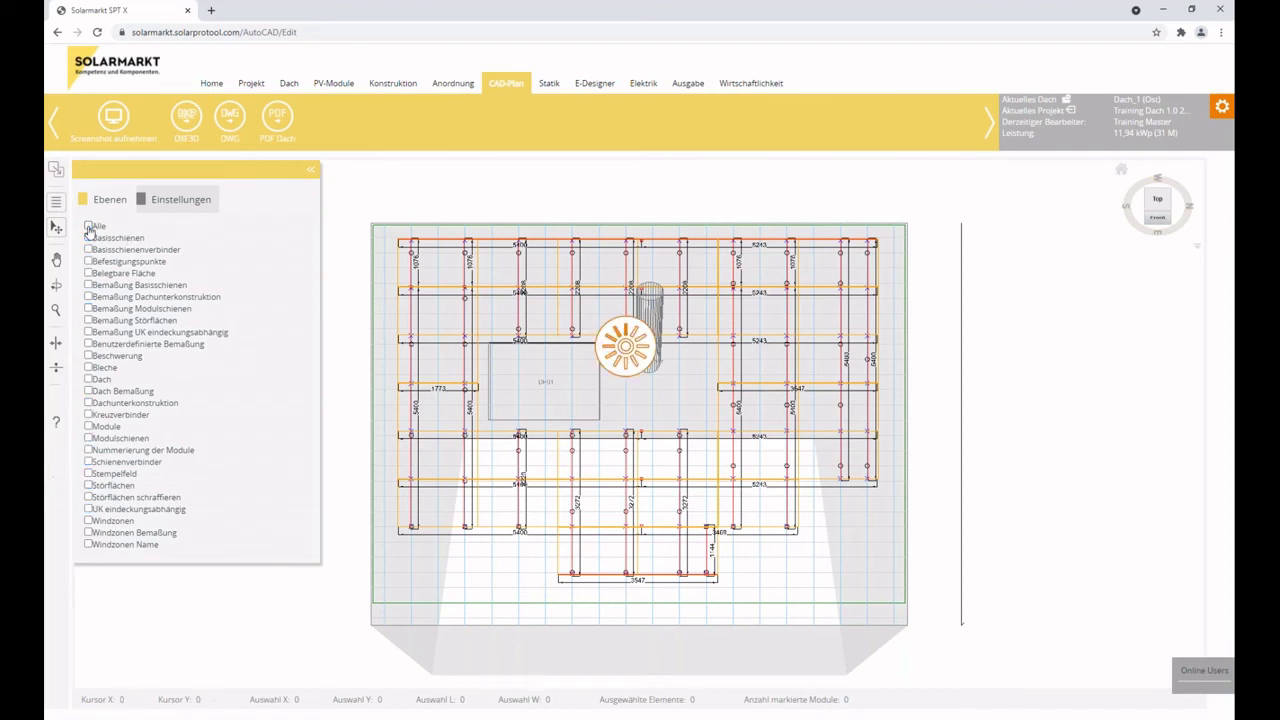
left_click(309, 172)
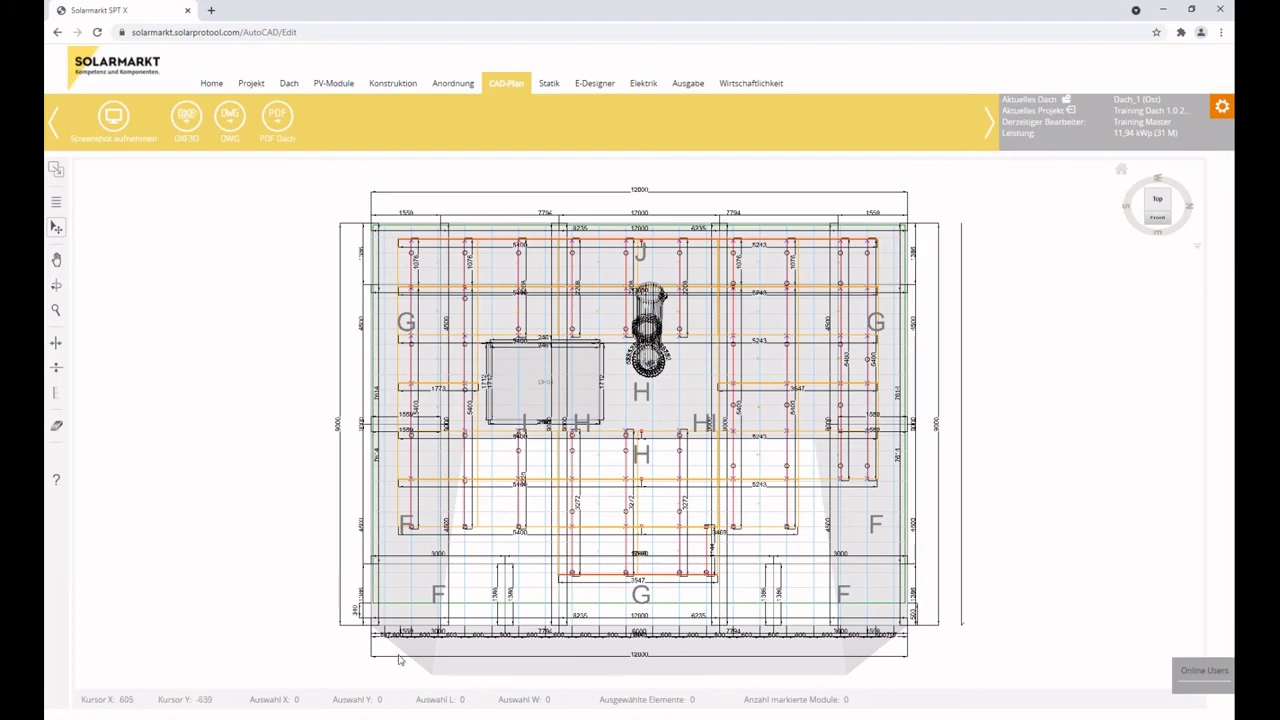
scroll(392, 630, "up", 3)
scroll(731, 466, "up", 5)
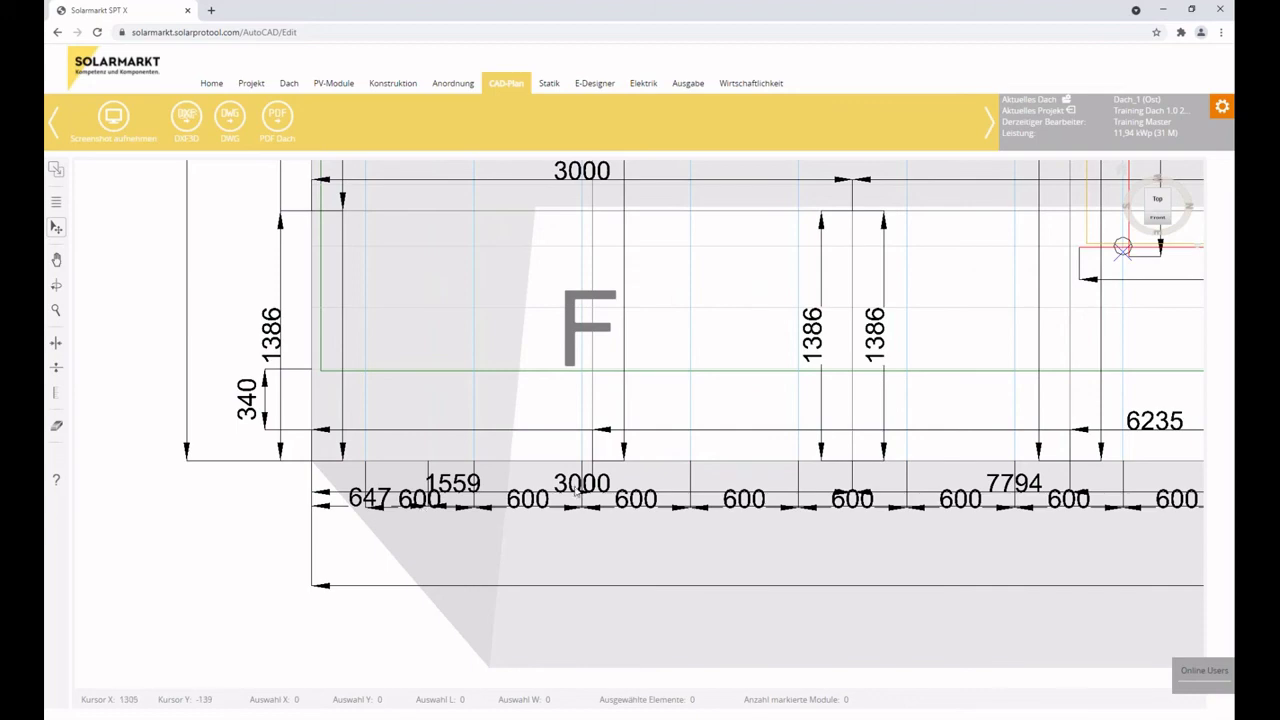
scroll(597, 511, "down", 5)
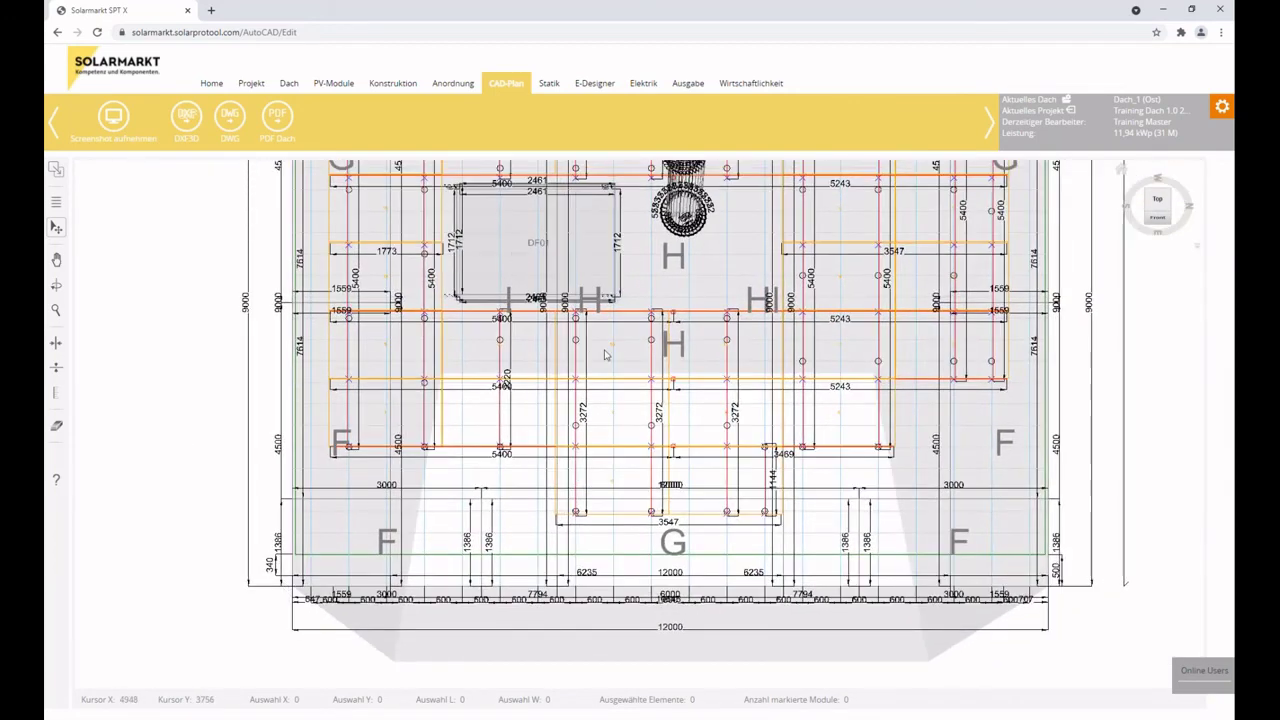
left_click(498, 86)
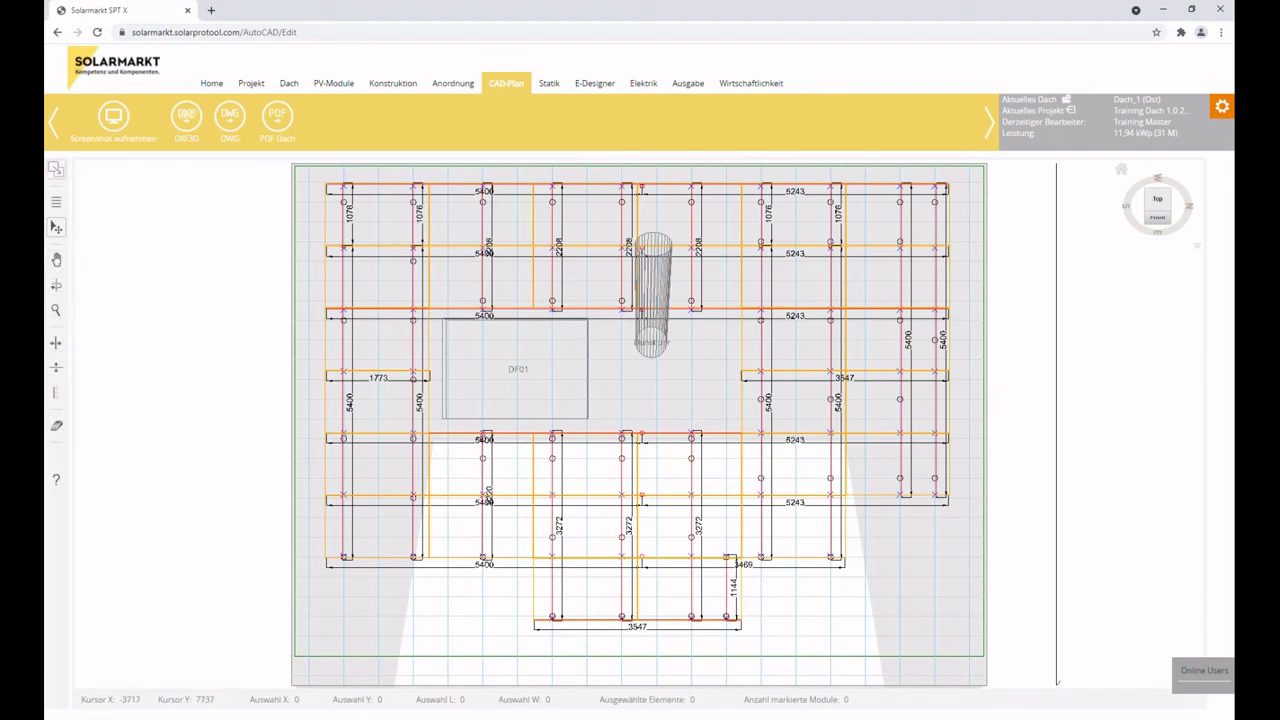
Expand, collapse, float and re-dock the left tool strip, then bring up the PDF Dach export dialog for the roof plan.
left_click(56, 170)
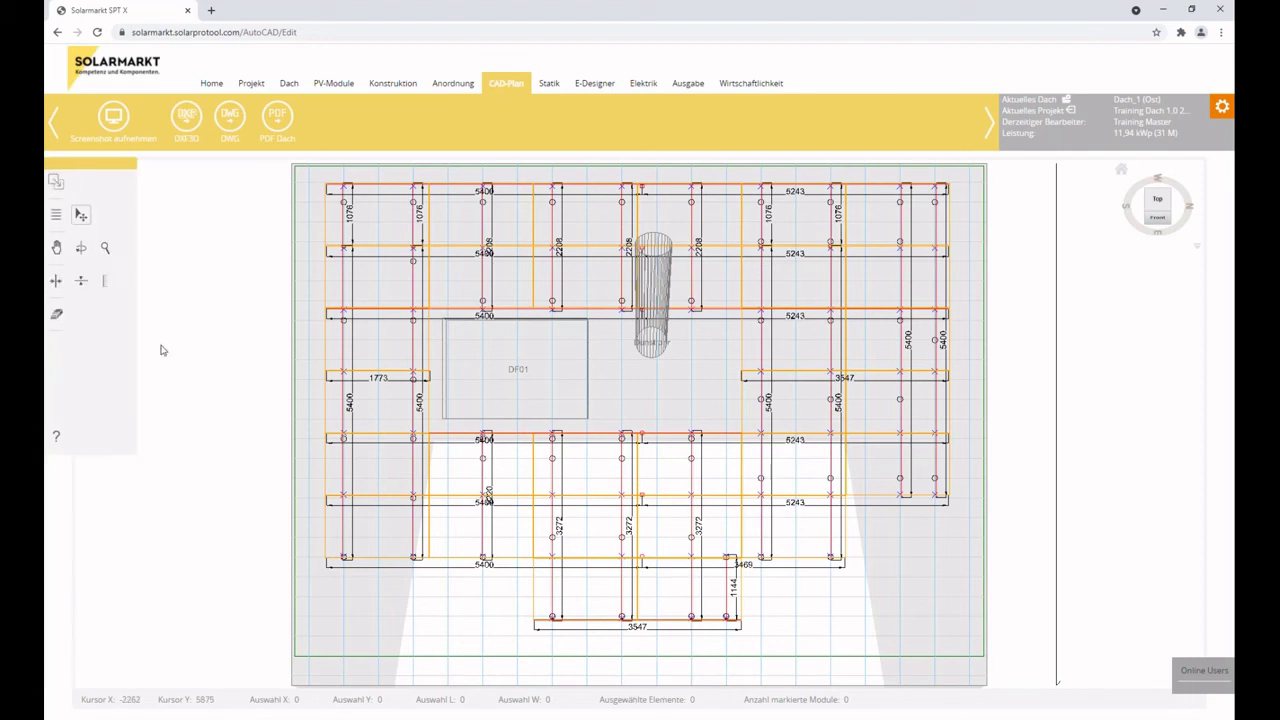
left_click(56, 182)
left_click_drag(54, 176, 416, 231)
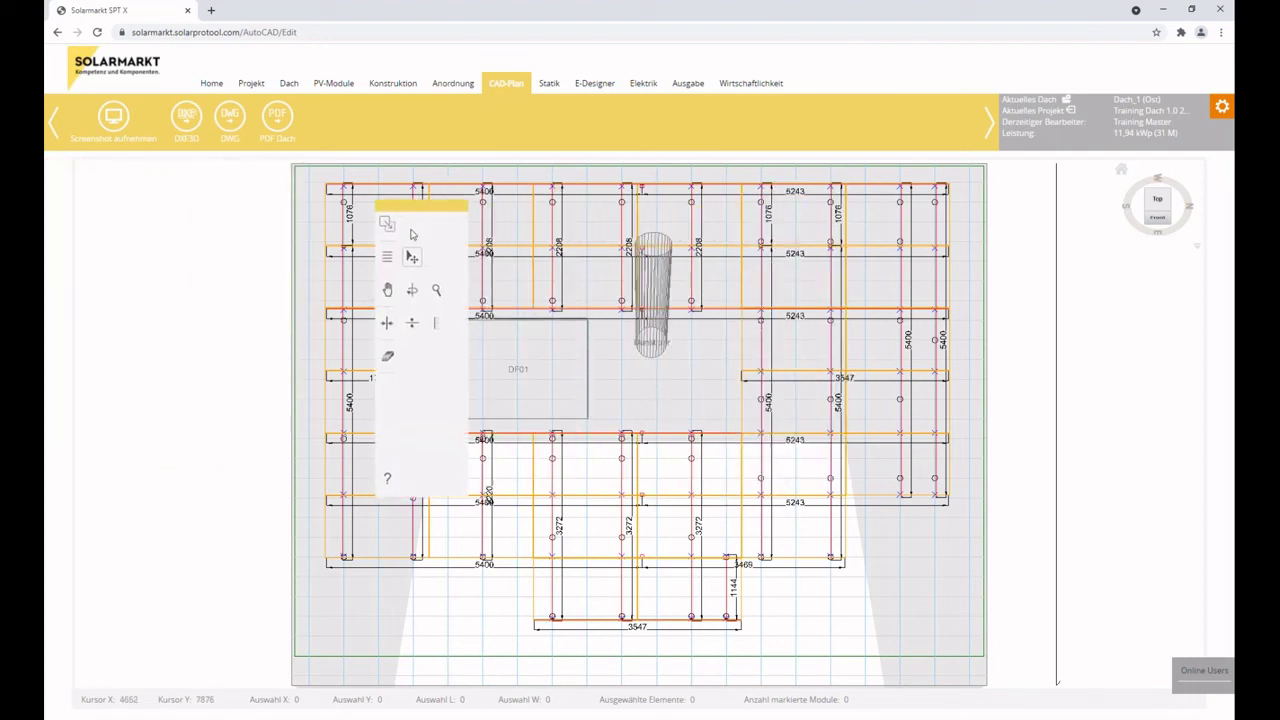
left_click(386, 227)
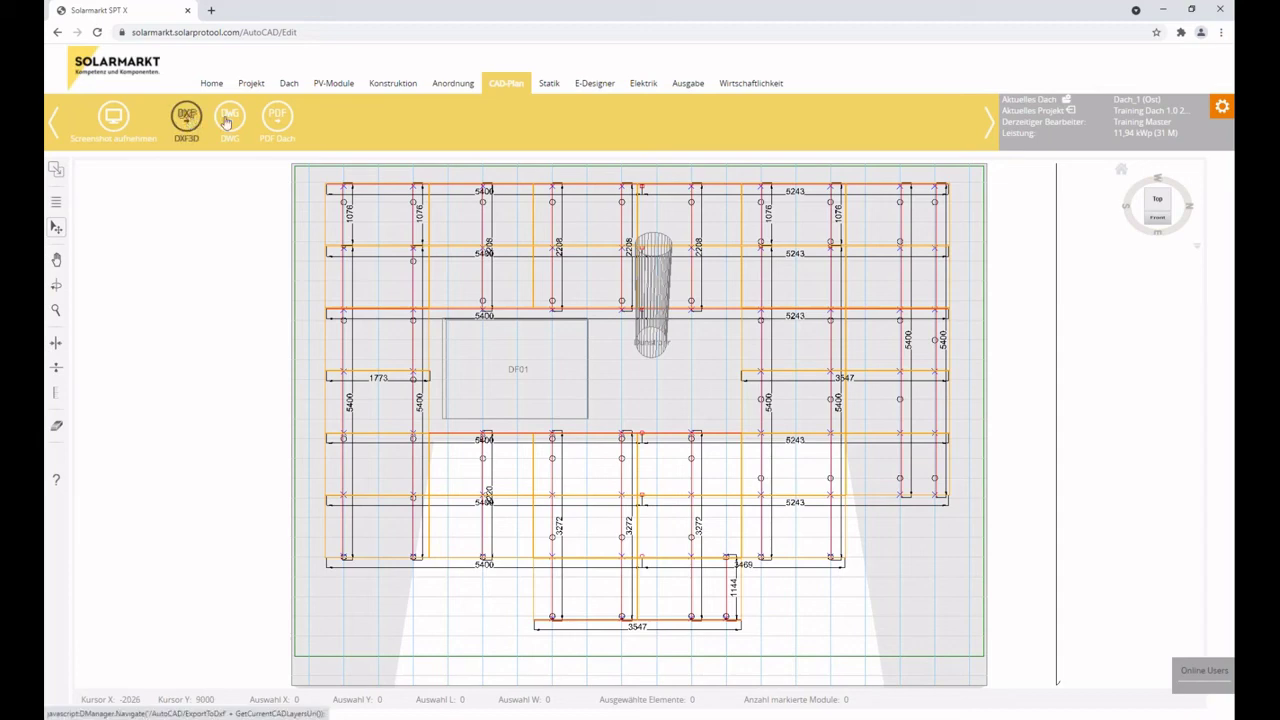
left_click(280, 122)
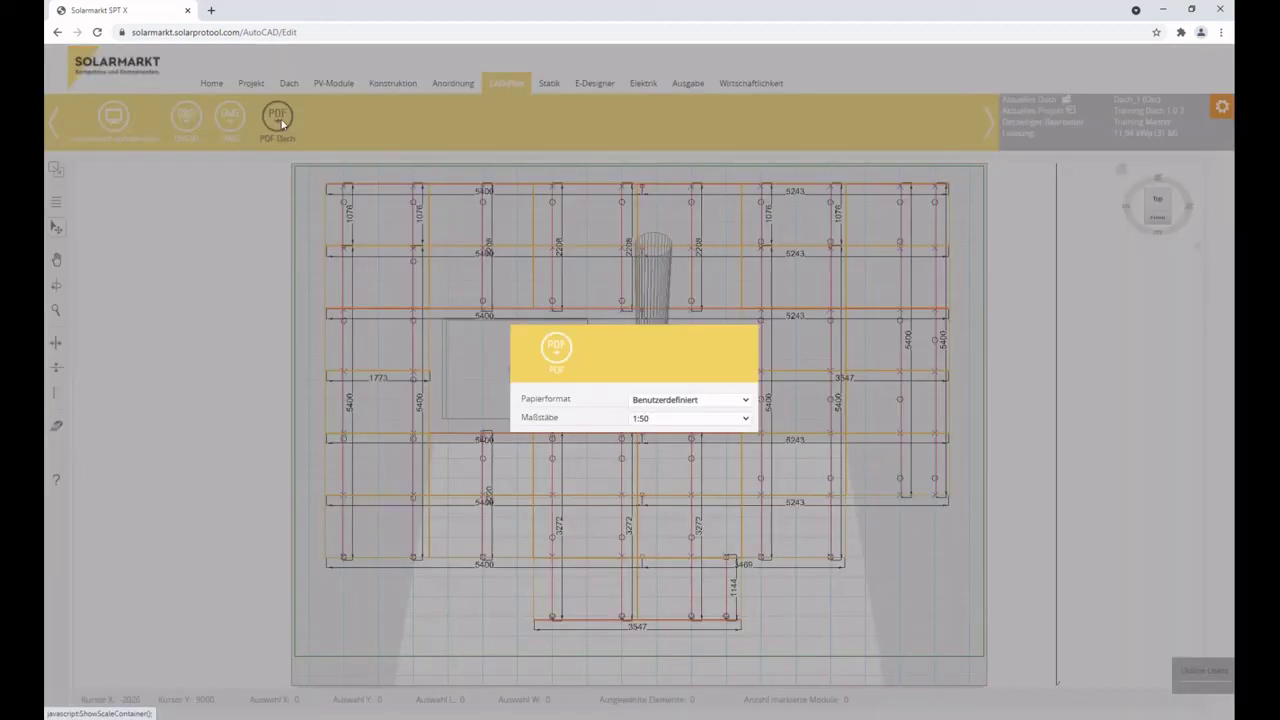
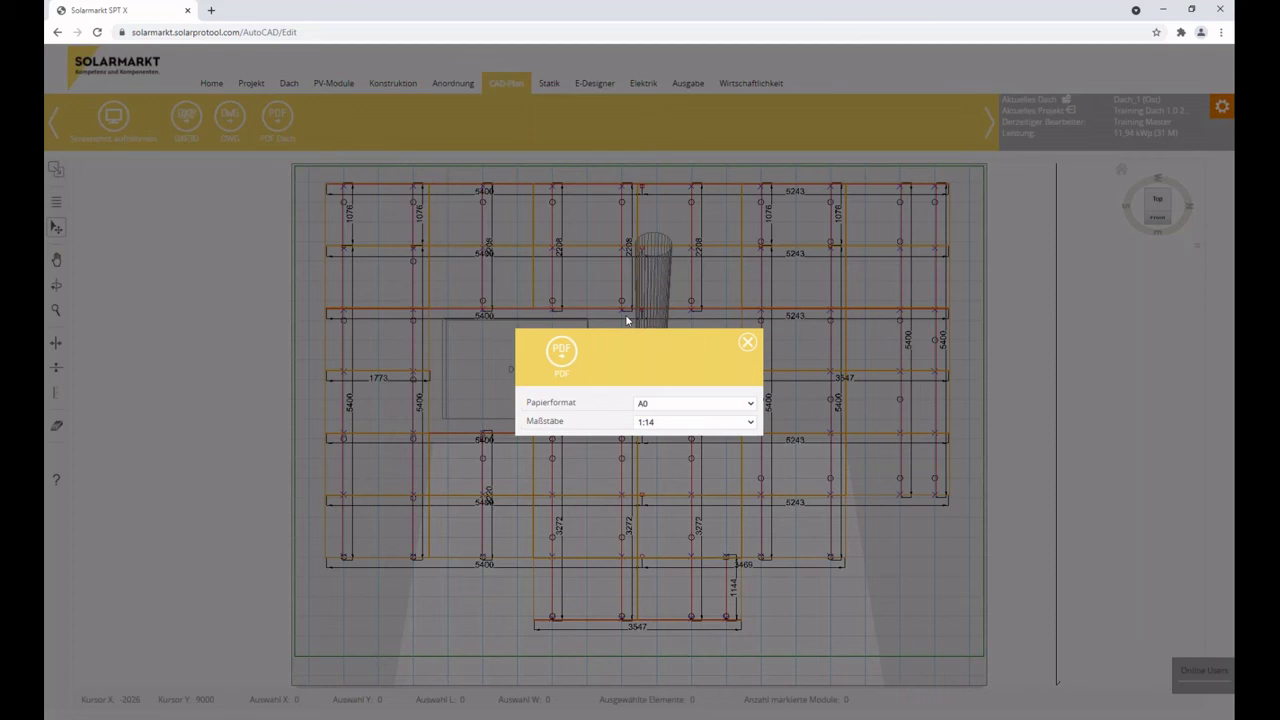
Leave the PDF export at A0 paper size and 1:14 scale, then close the PDF dialog.
left_click(694, 406)
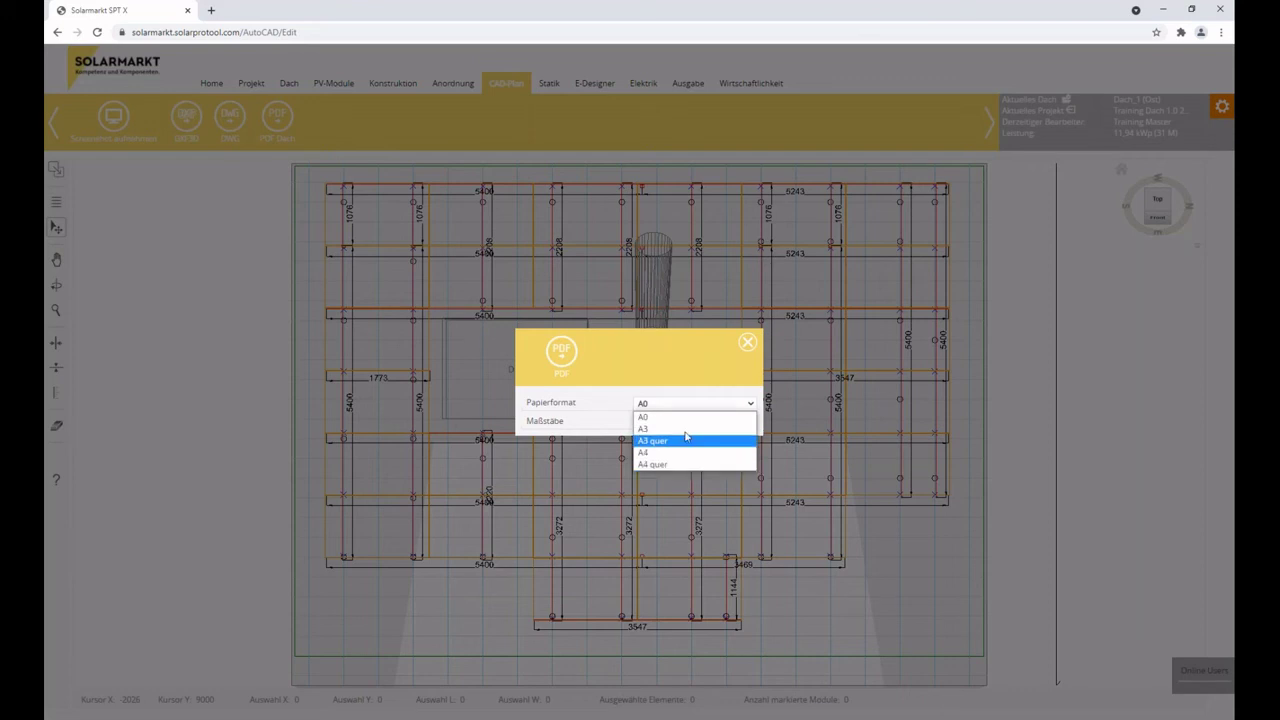
left_click(731, 388)
left_click(706, 424)
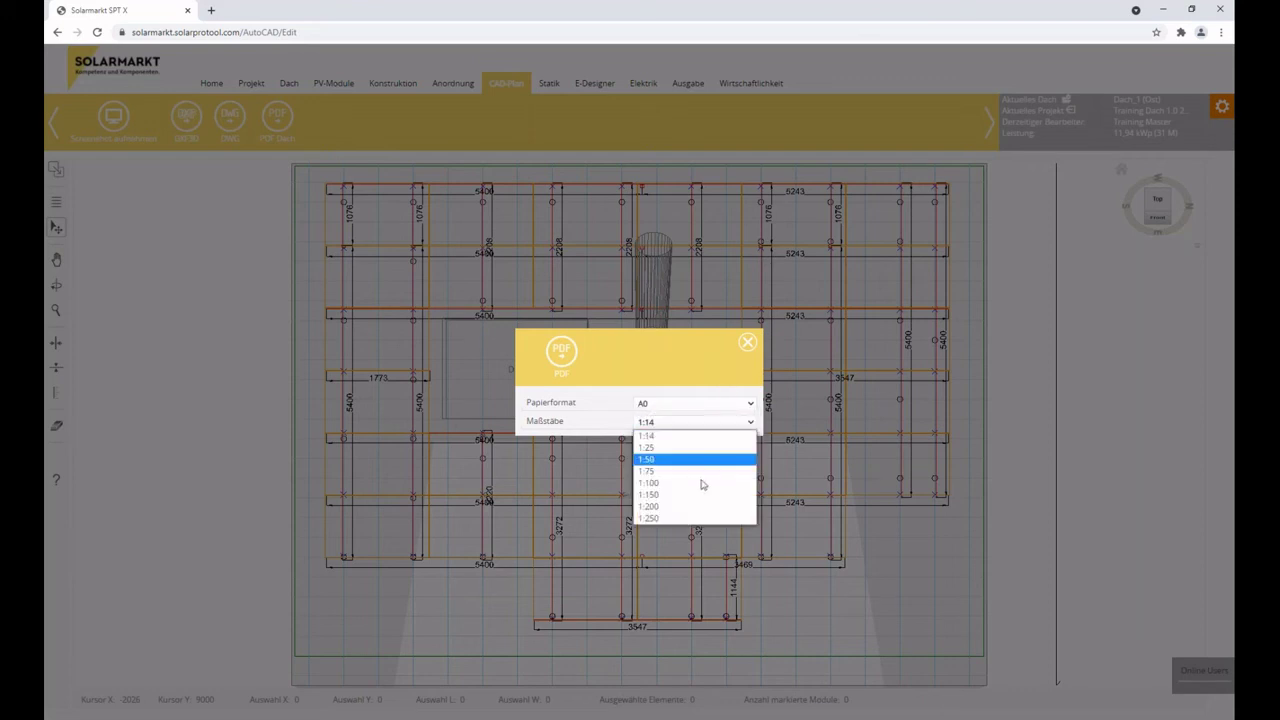
left_click(680, 372)
left_click(747, 343)
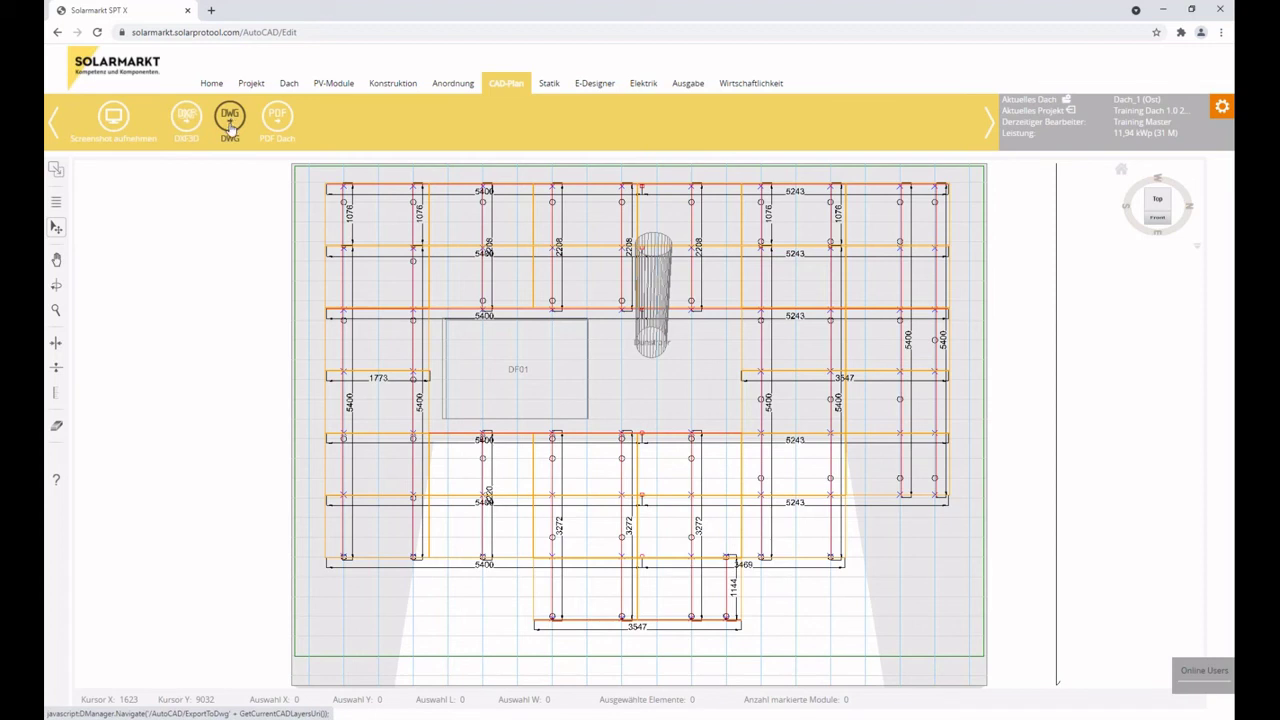
left_click(236, 134)
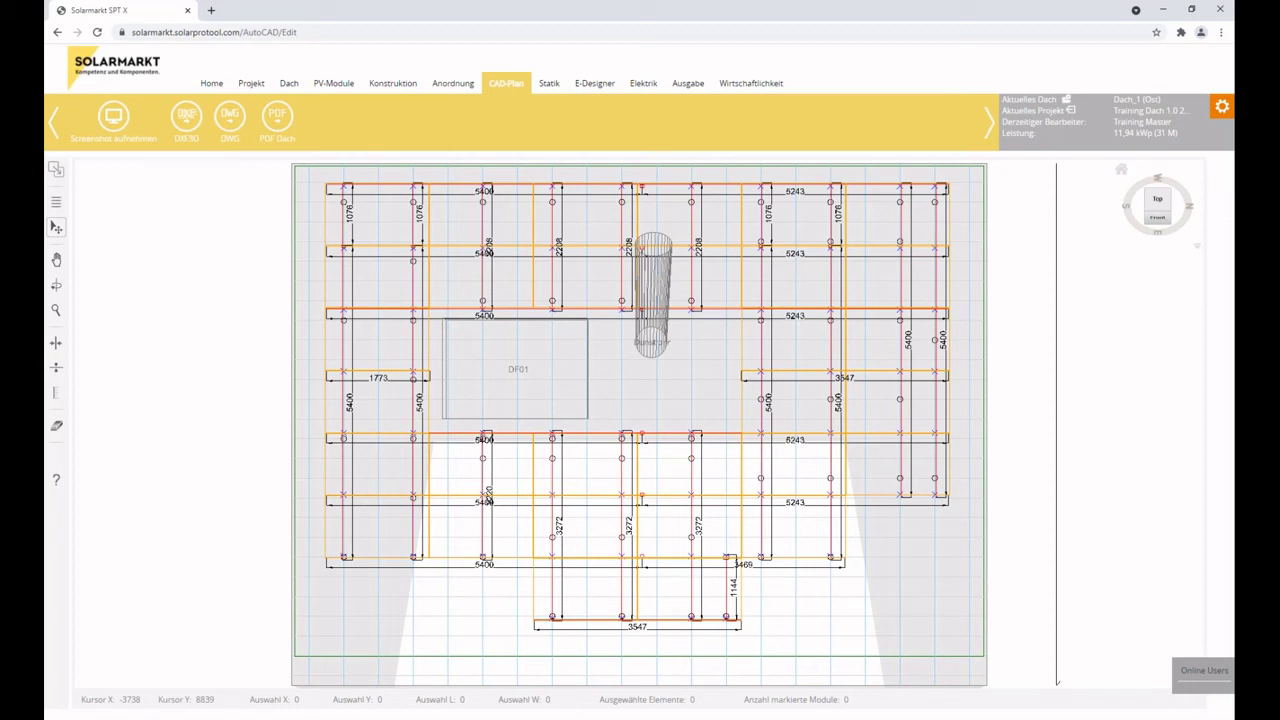
Switch to the Statik page and highlight the 63,51 % average connection load.
left_click(545, 84)
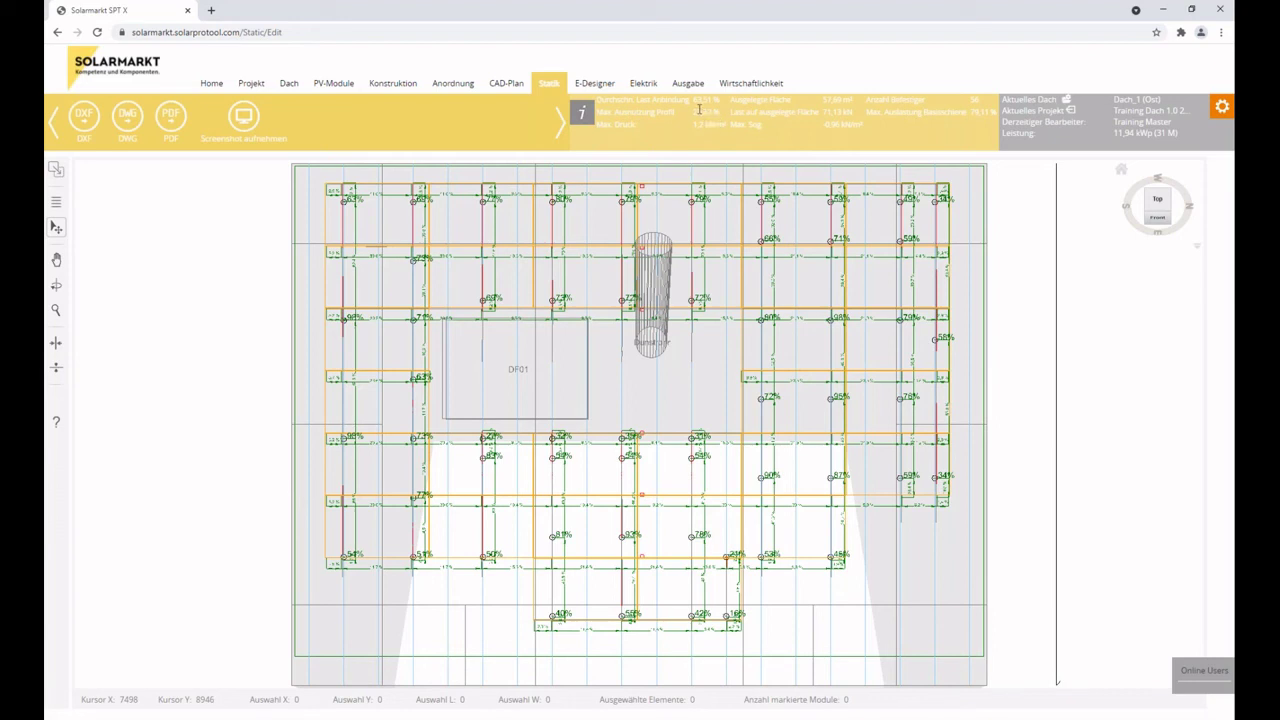
left_click_drag(600, 102, 724, 103)
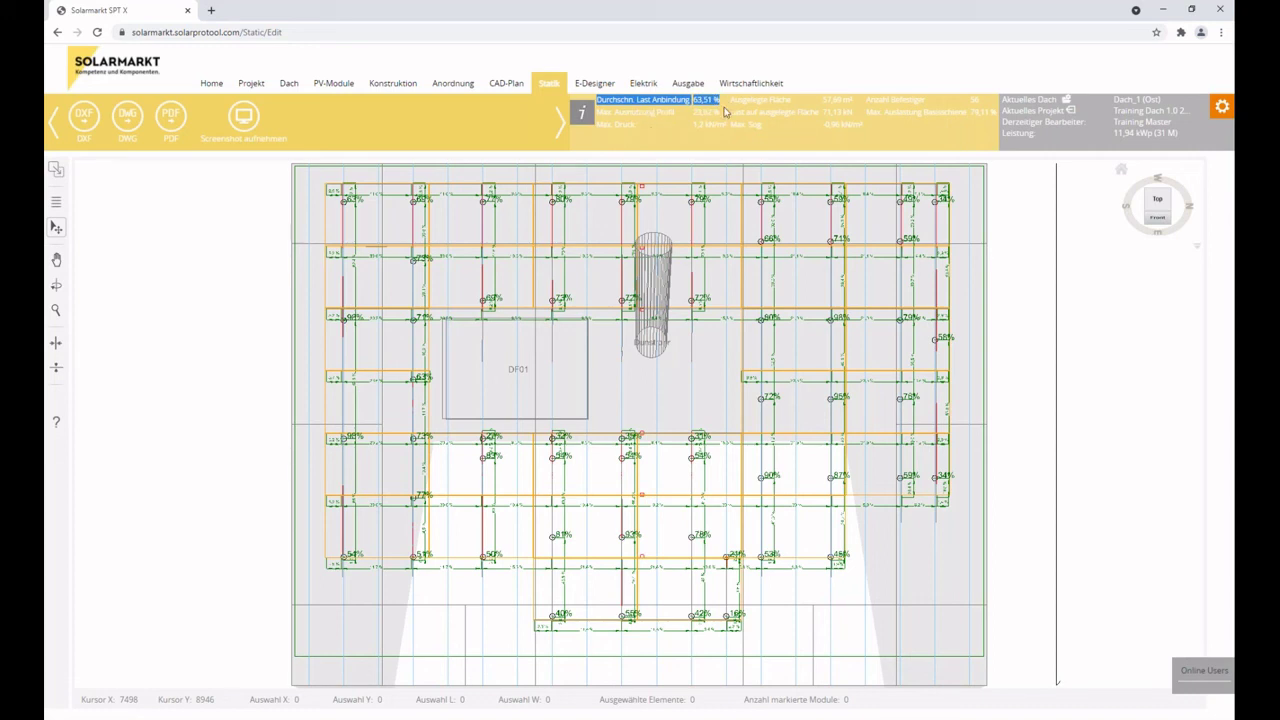
left_click(751, 83)
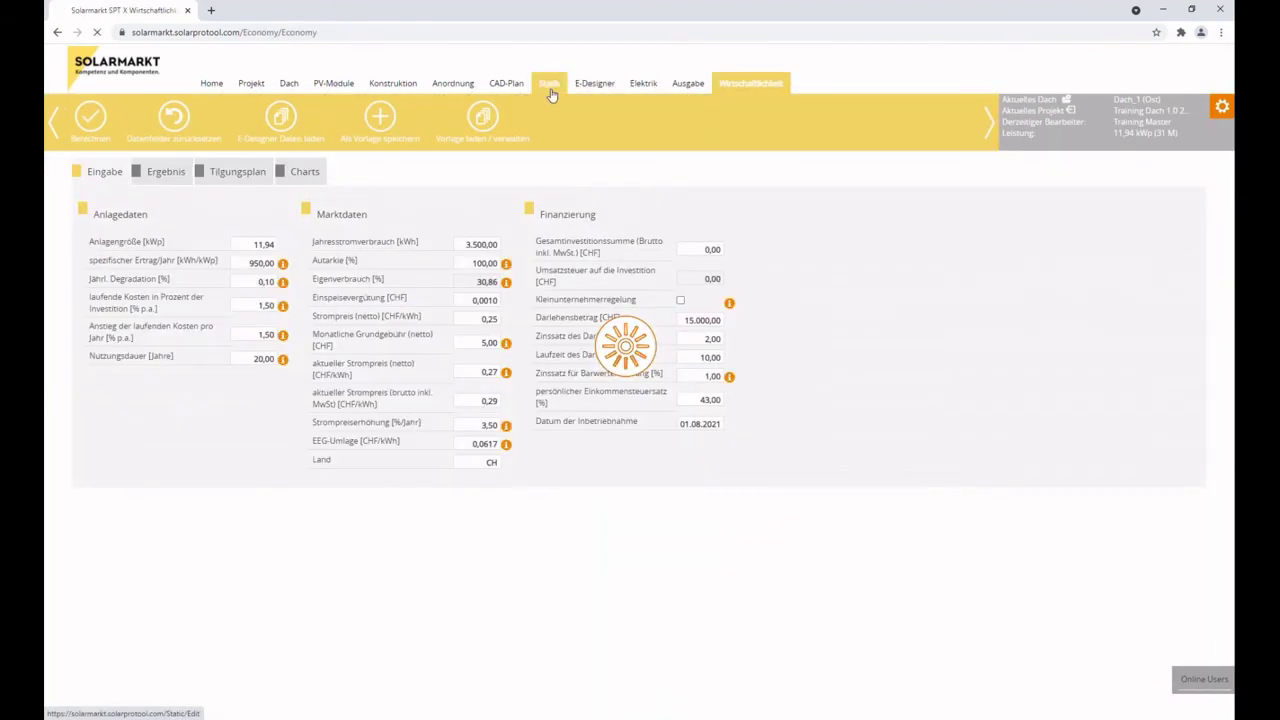
left_click(550, 88)
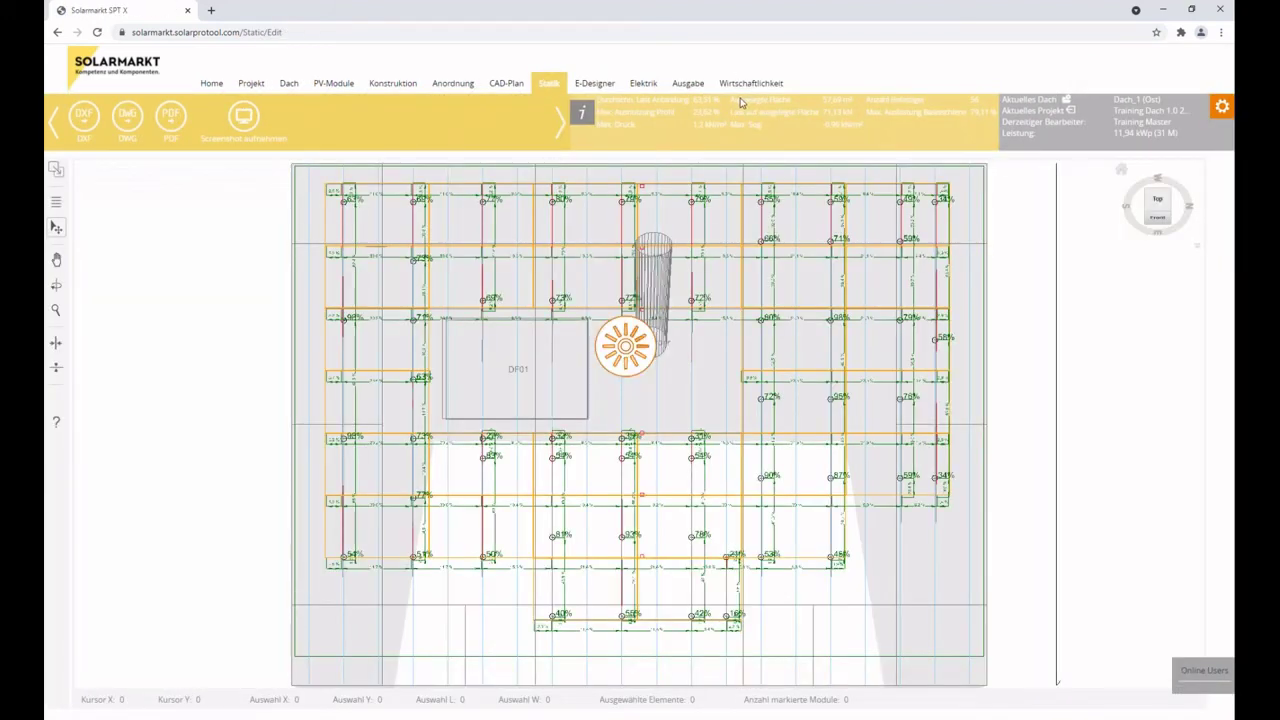
Highlight the laid-out area, the fastener count and the 23,62 % maximum profile utilisation.
left_click_drag(728, 104, 859, 104)
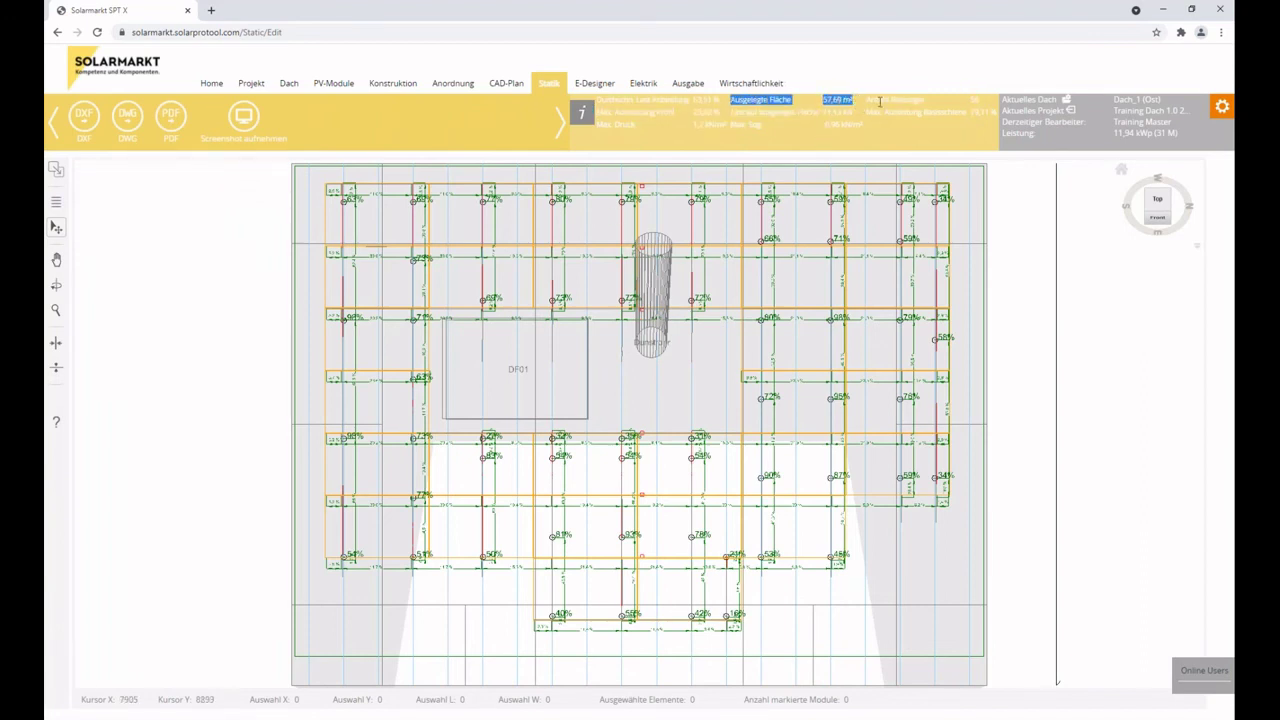
left_click_drag(866, 103, 873, 306)
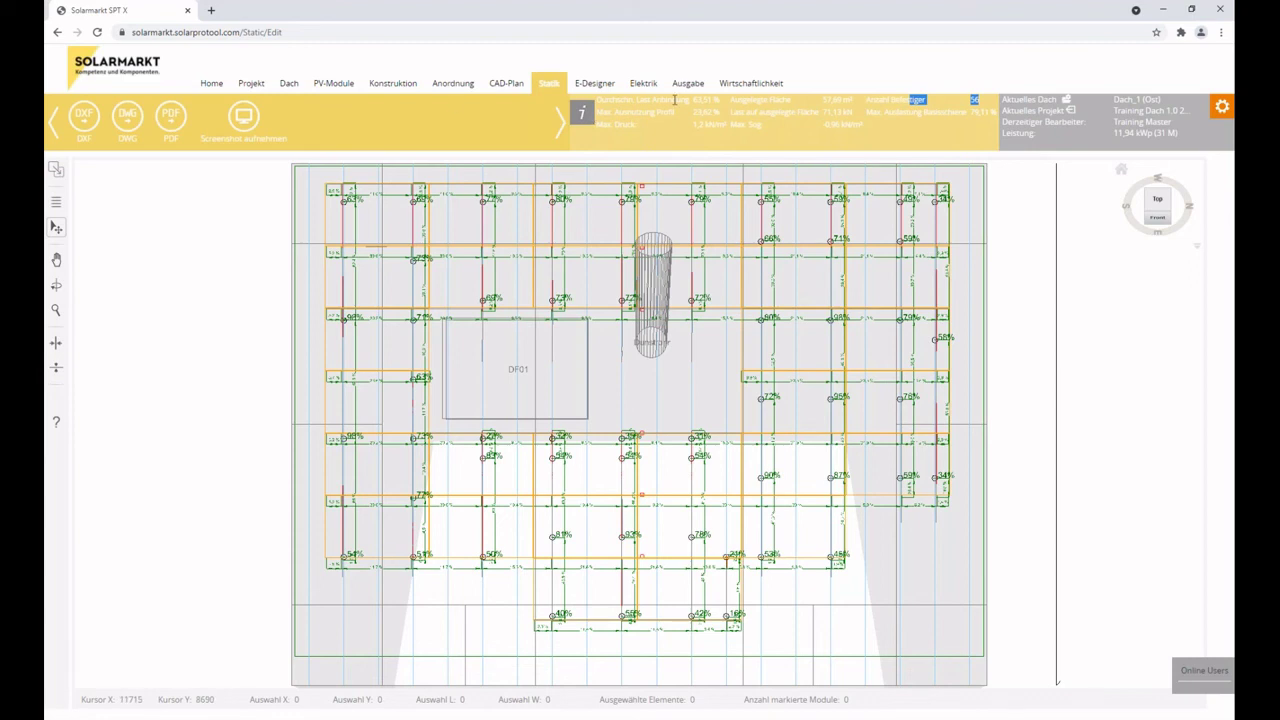
left_click_drag(600, 112, 718, 111)
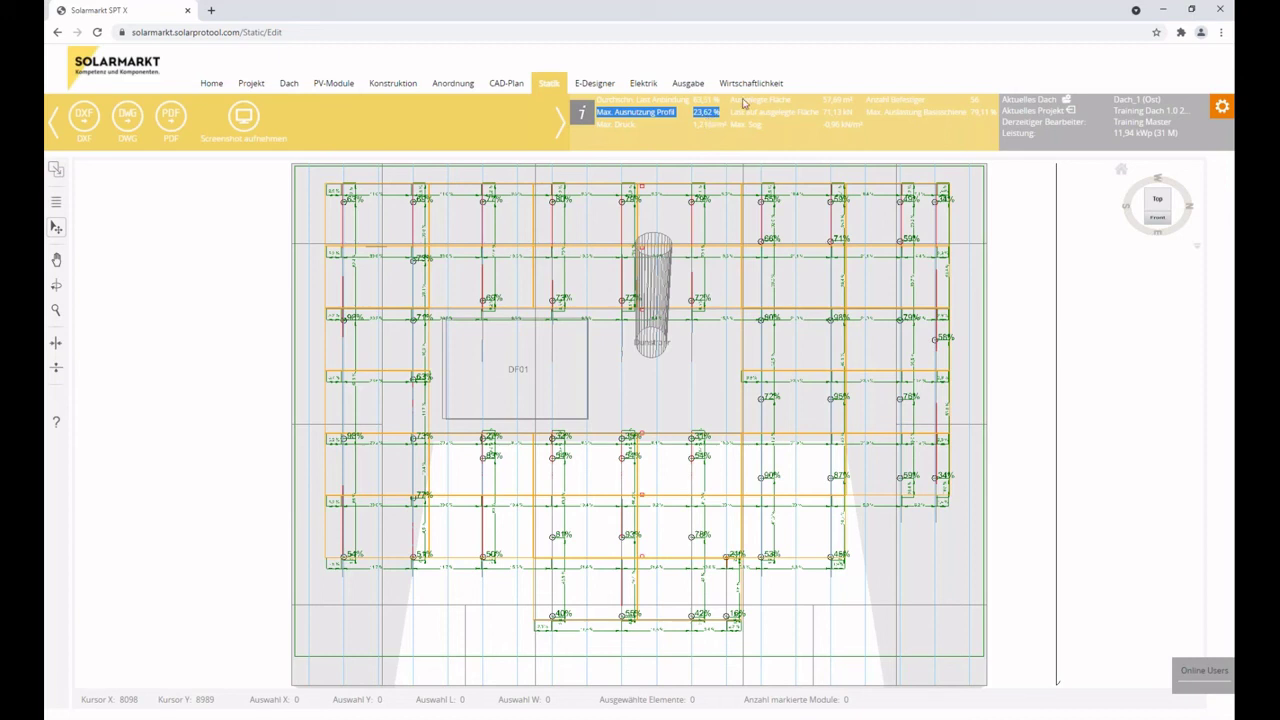
left_click_drag(731, 112, 851, 112)
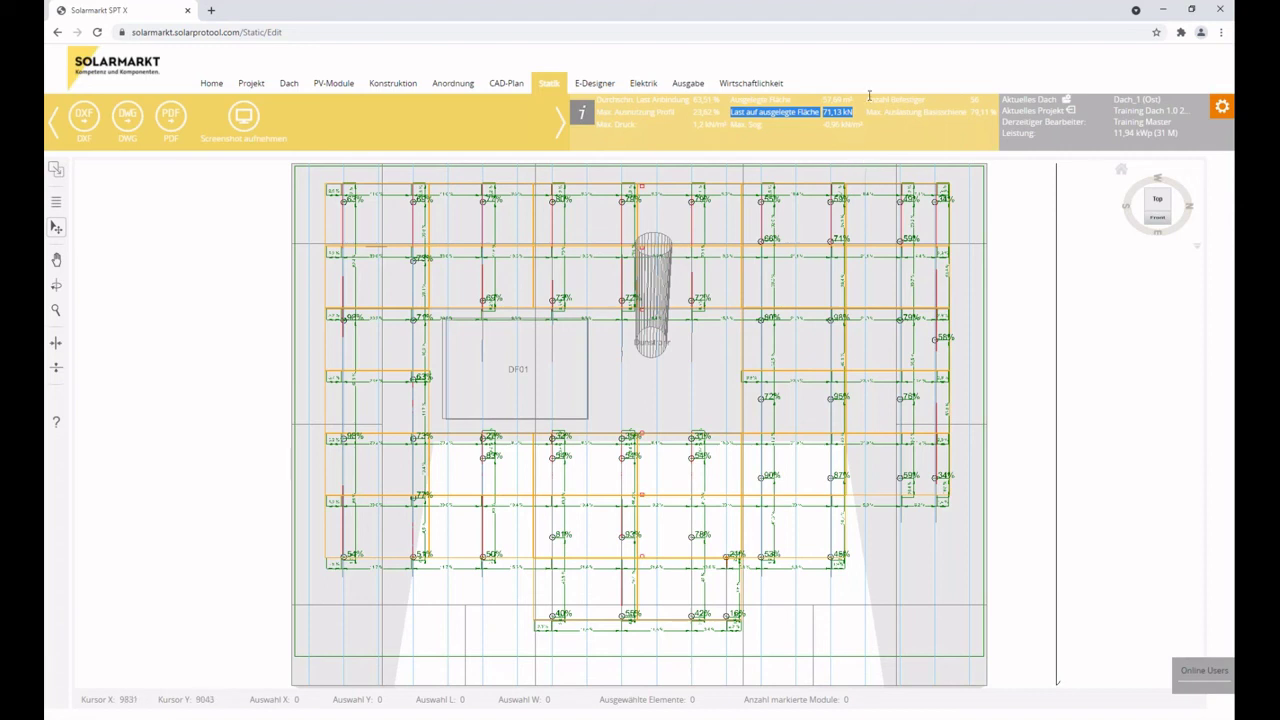
left_click_drag(867, 113, 998, 112)
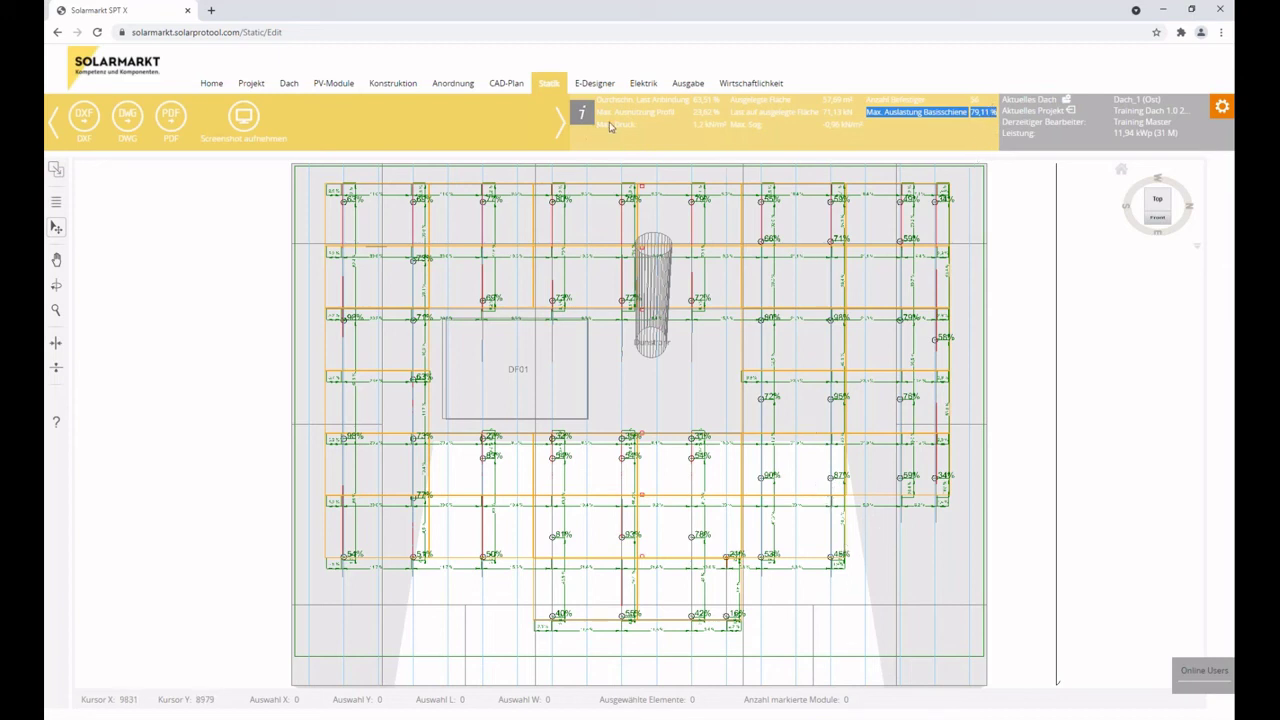
left_click_drag(597, 131, 727, 149)
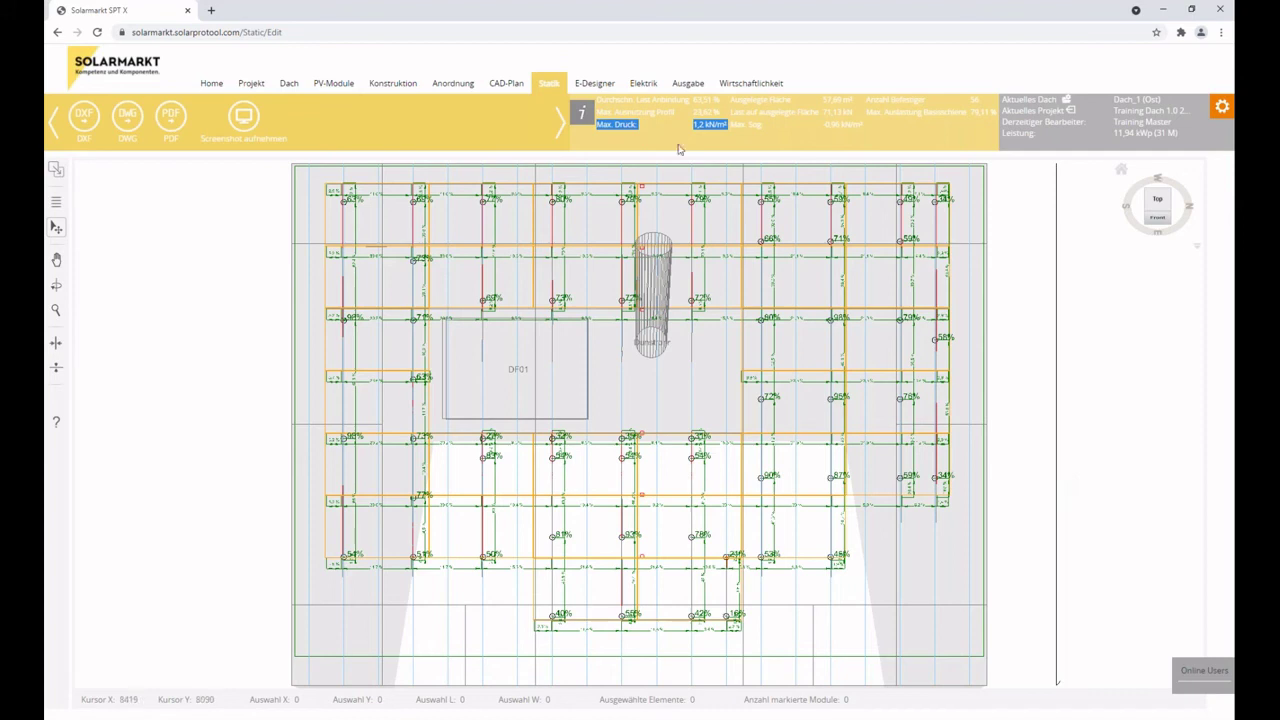
left_click_drag(724, 124, 866, 131)
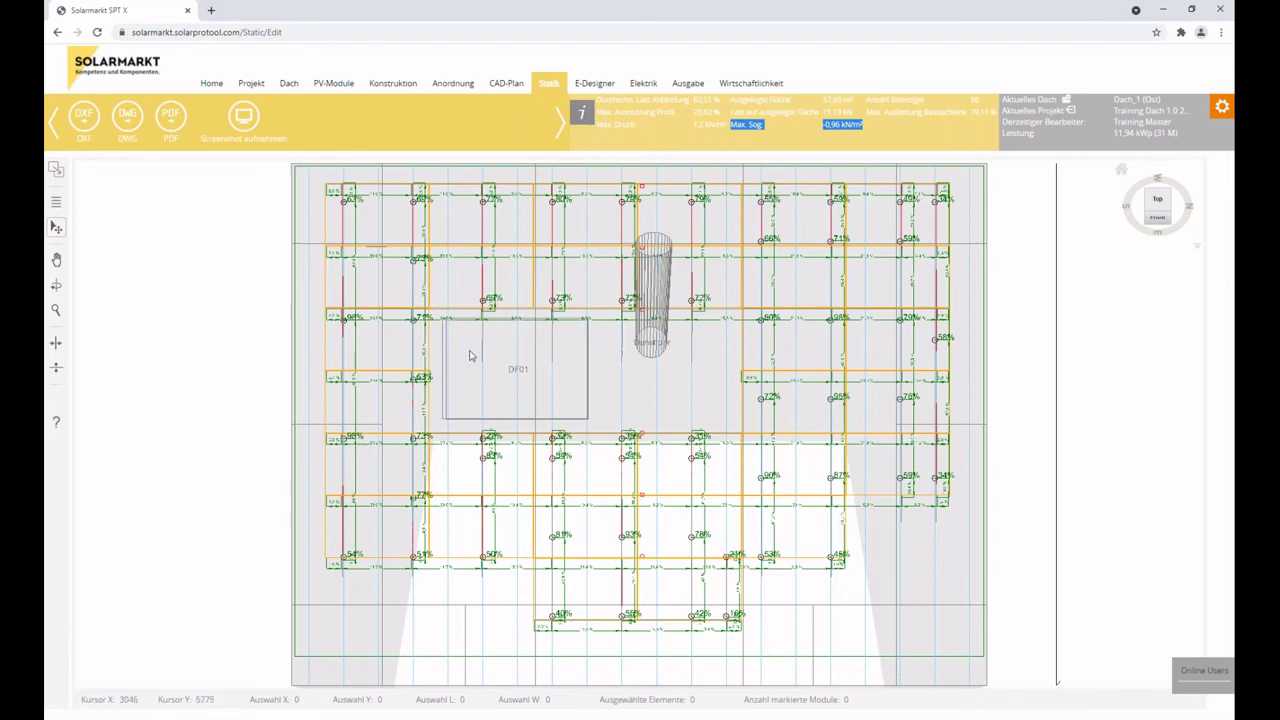
scroll(775, 466, "down", 3)
Tick Alle in the statics detail layer list and close the panel.
scroll(893, 603, "up", 2)
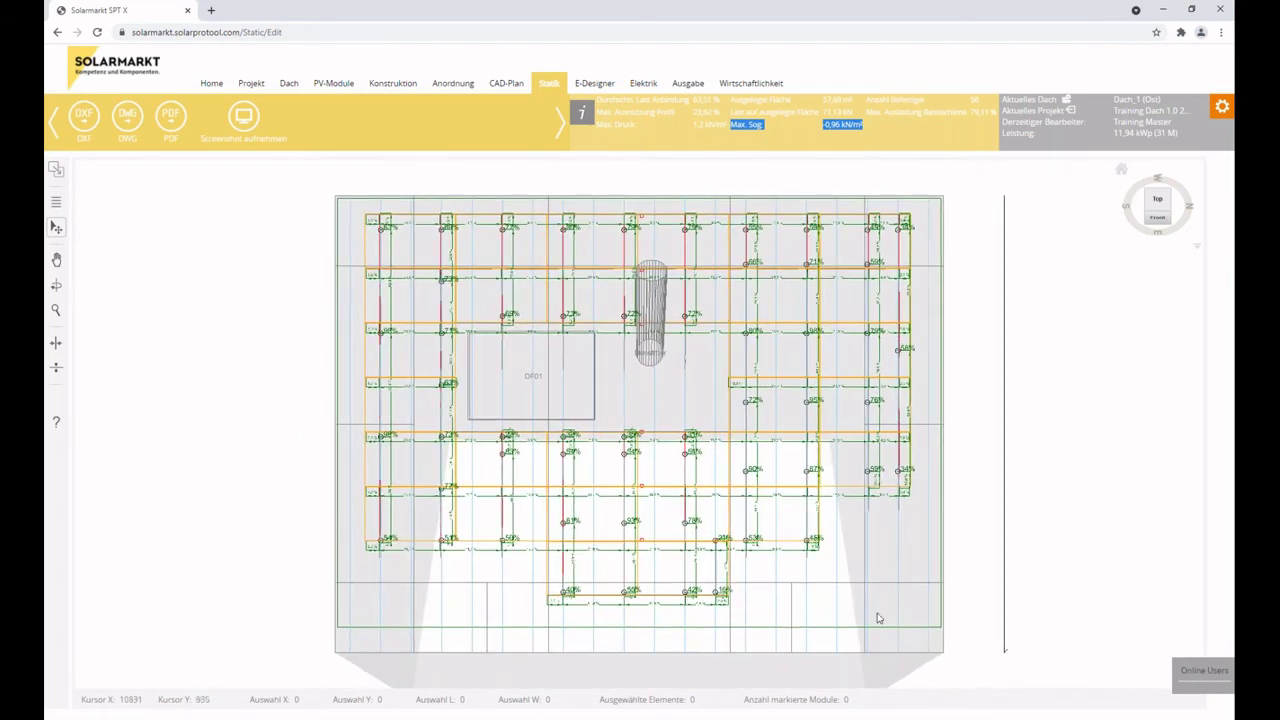
left_click(60, 207)
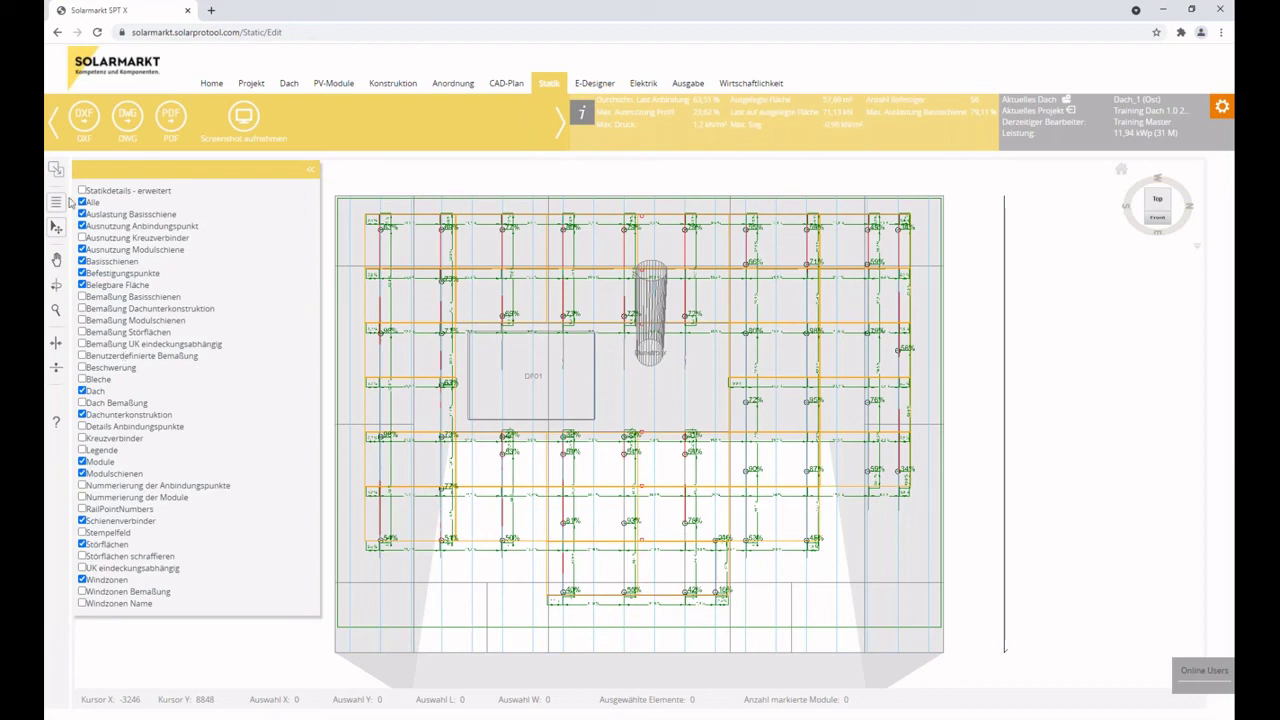
left_click(82, 202)
left_click(313, 177)
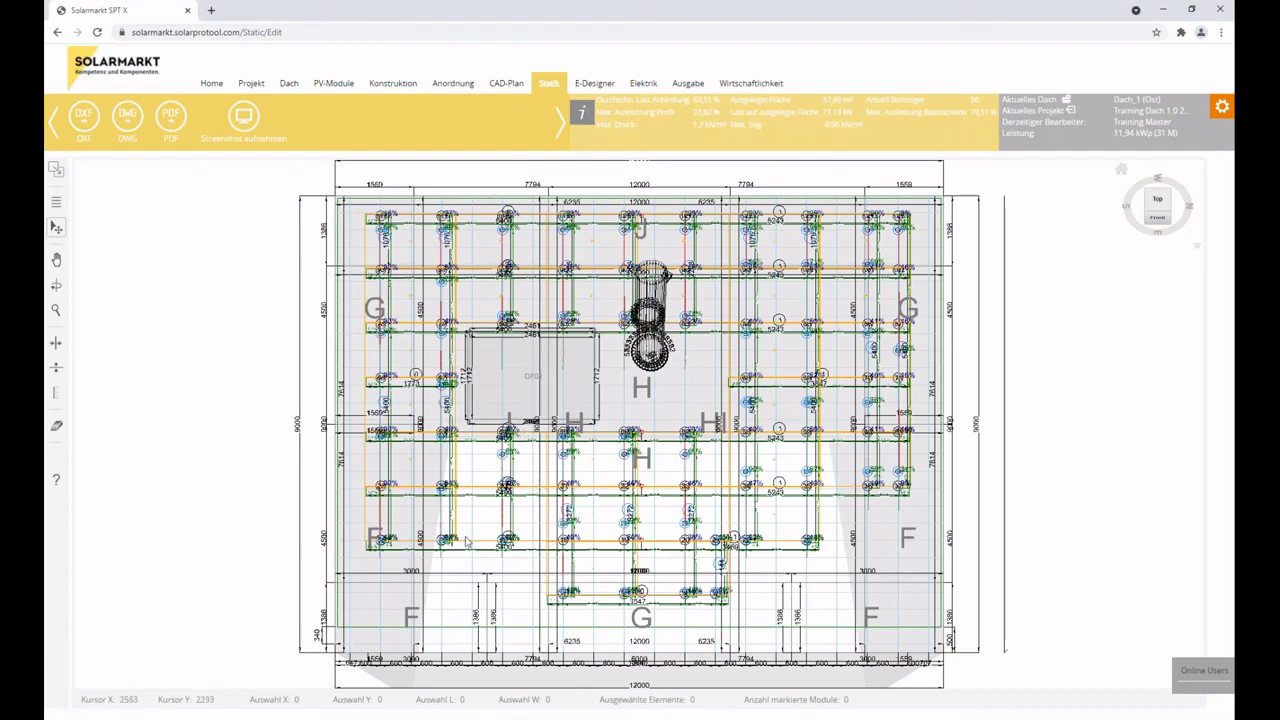
Zoom around the roof drawing, then reopen the detail layer list to reload the statics view.
scroll(466, 541, "up", 5)
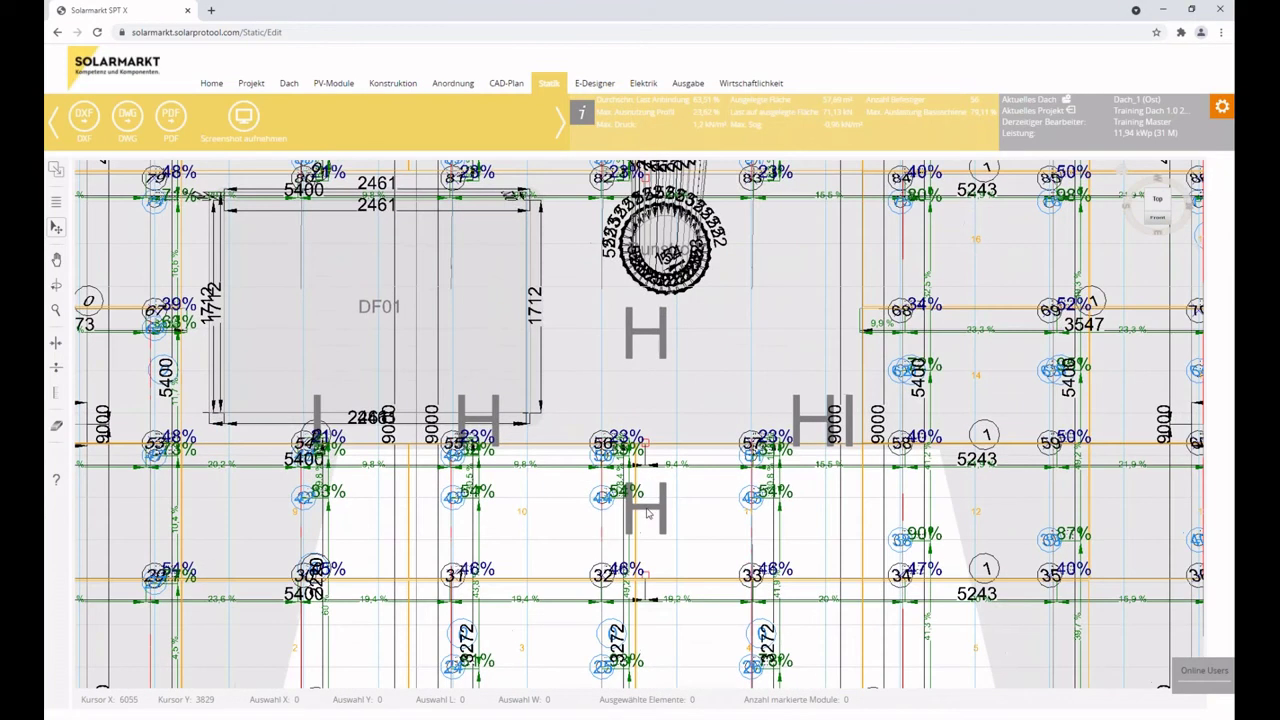
scroll(646, 513, "up", 5)
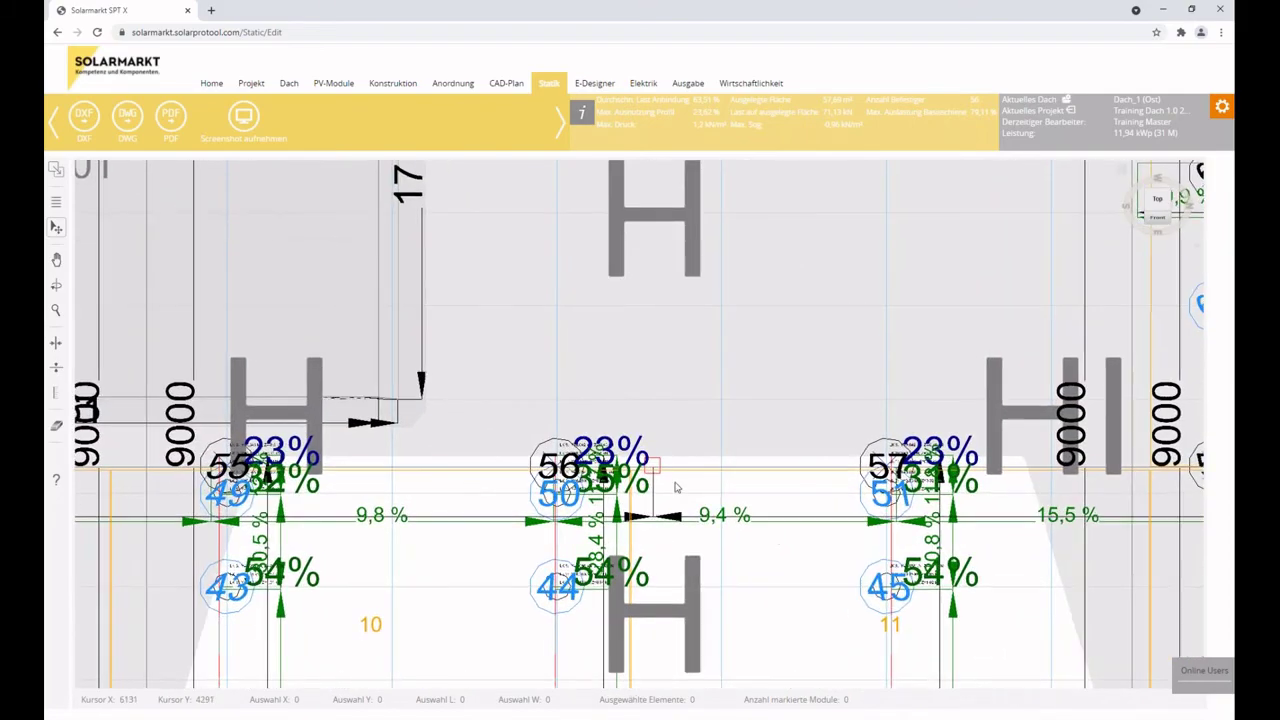
scroll(481, 487, "down", 6)
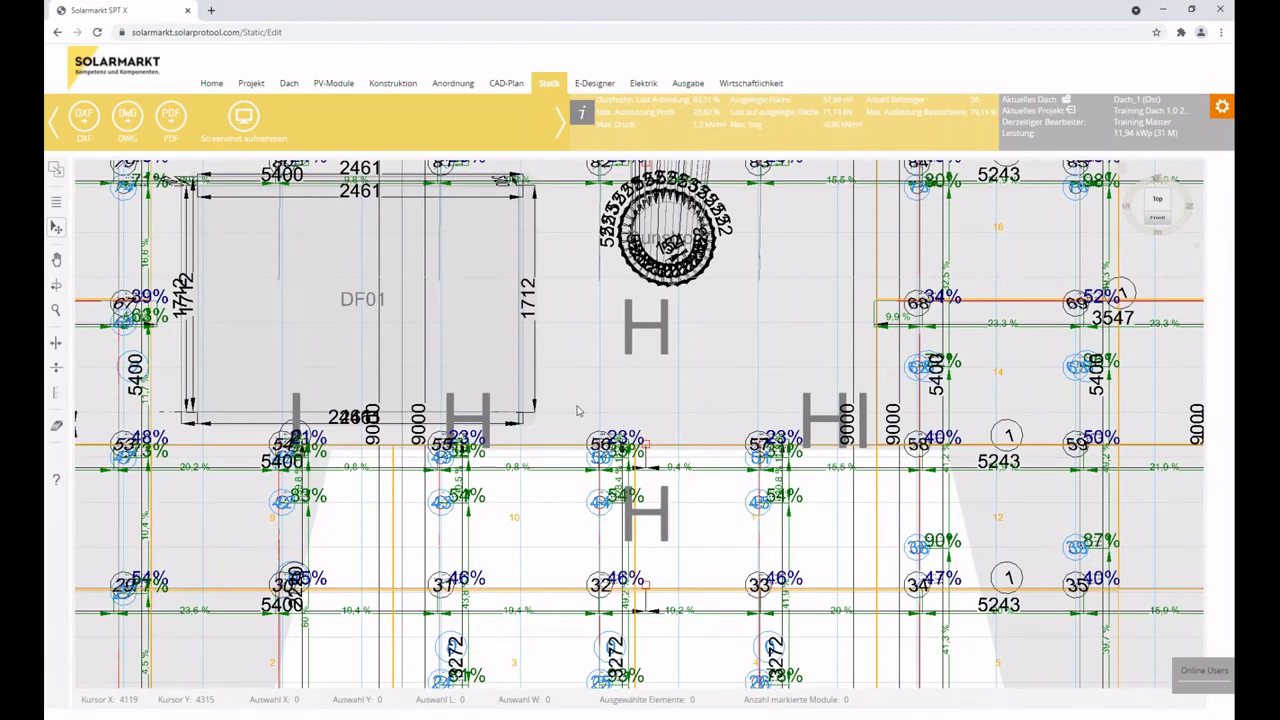
scroll(466, 510, "down", 4)
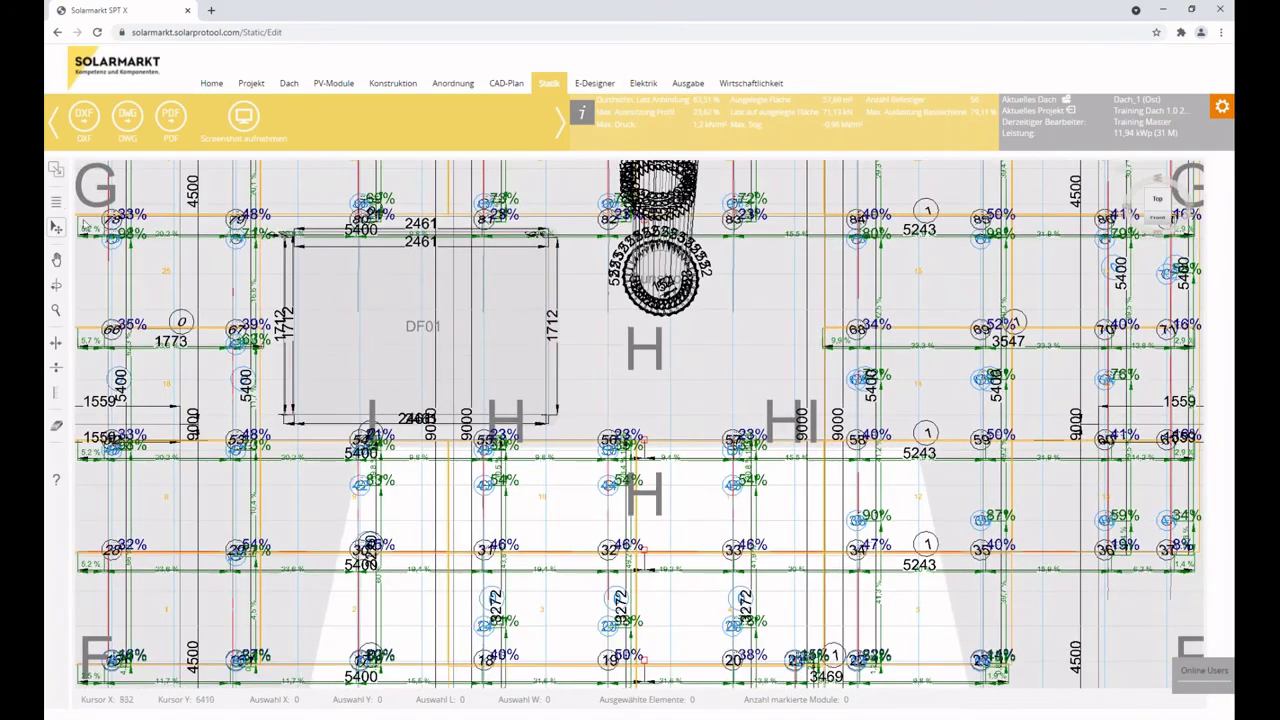
left_click(56, 201)
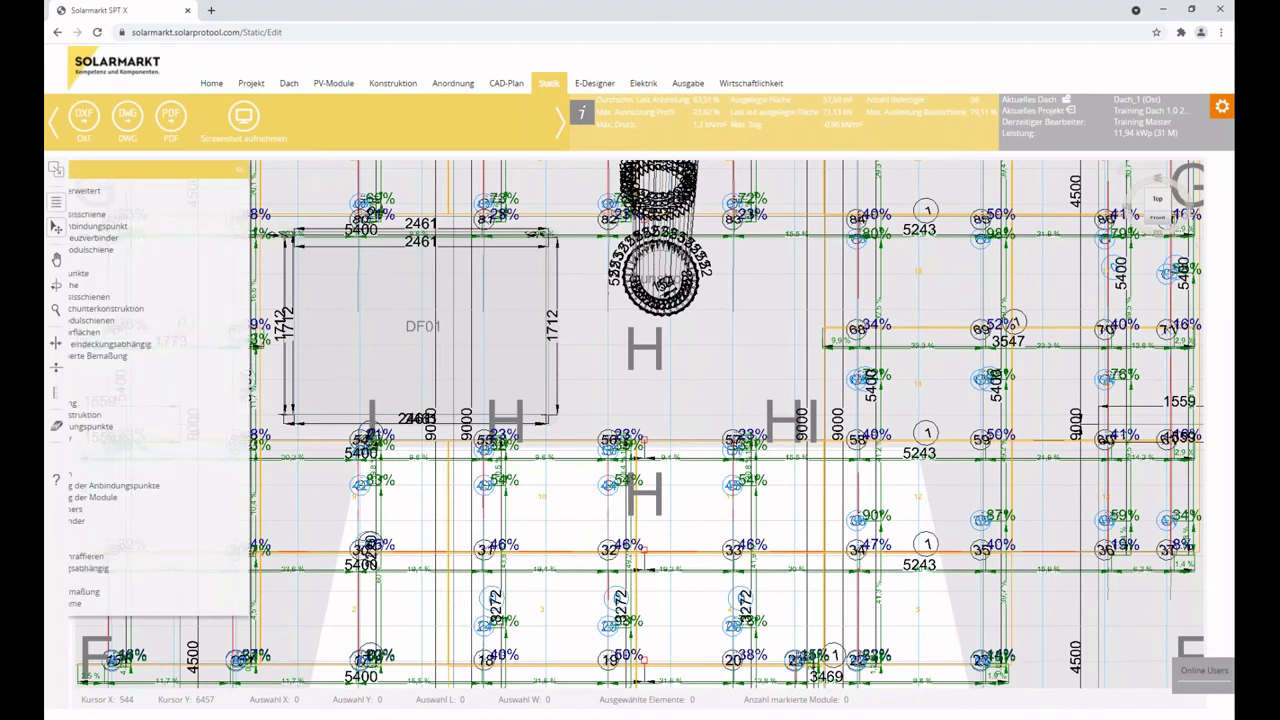
left_click(84, 202)
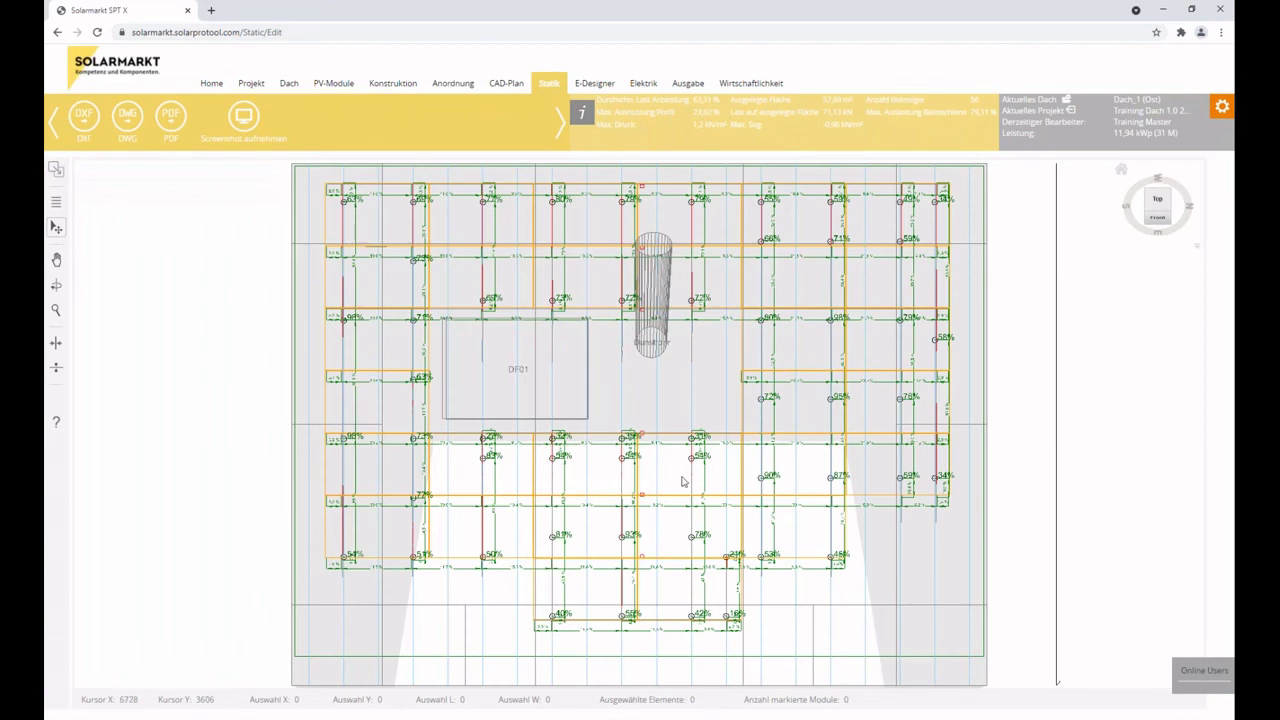
In the Statikdetails panel, turn on cross-connector and module-rail utilisation percentages.
scroll(683, 480, "up", 3)
scroll(612, 492, "up", 2)
left_click(56, 201)
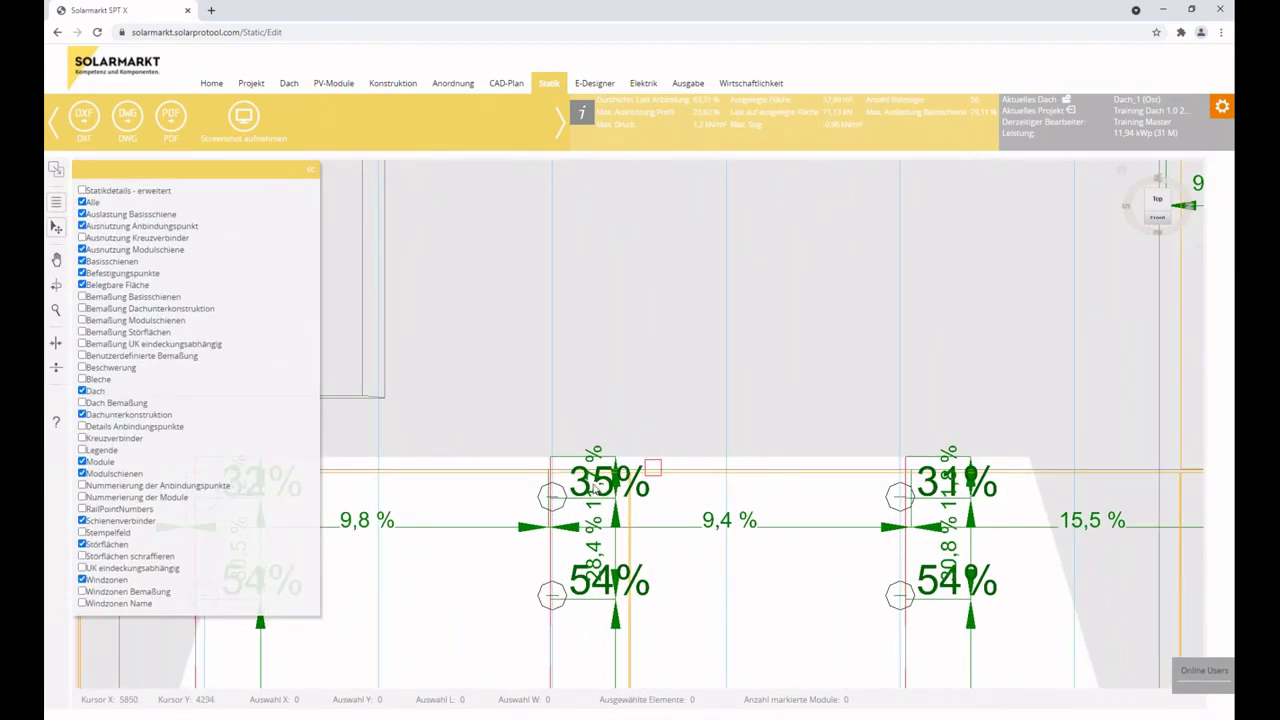
left_click(82, 238)
left_click(82, 249)
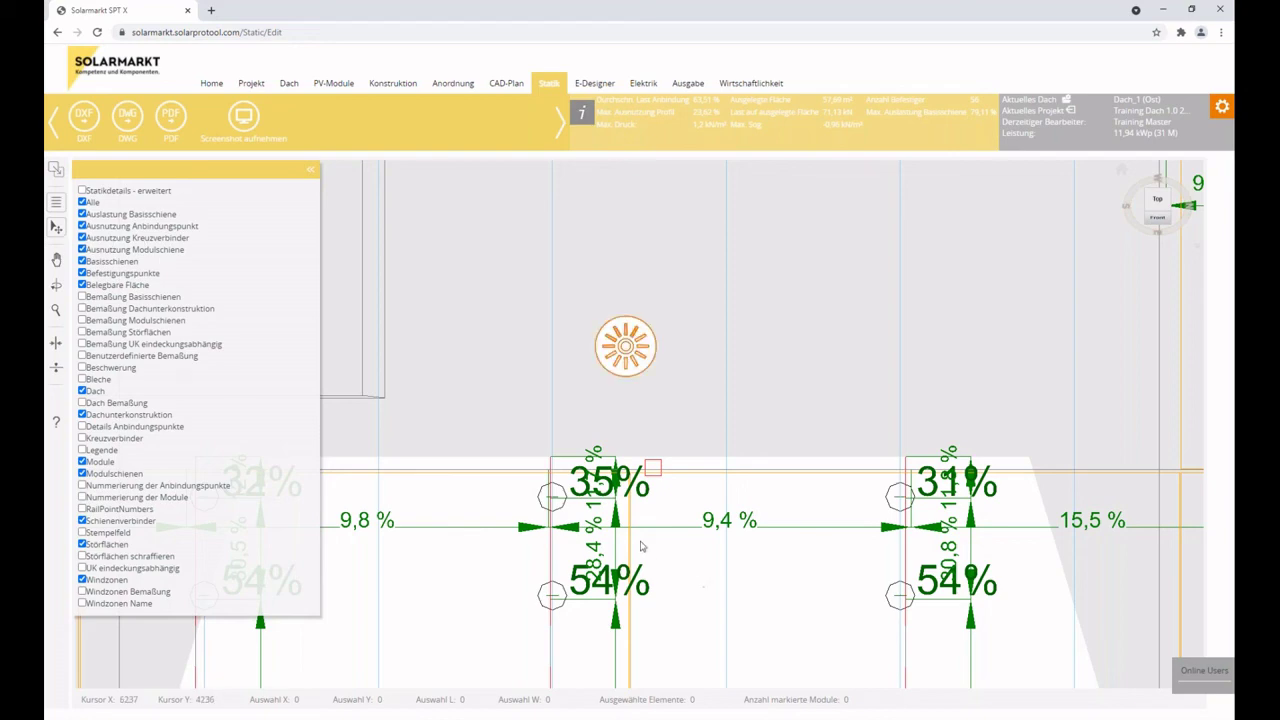
scroll(640, 480, "down", 2)
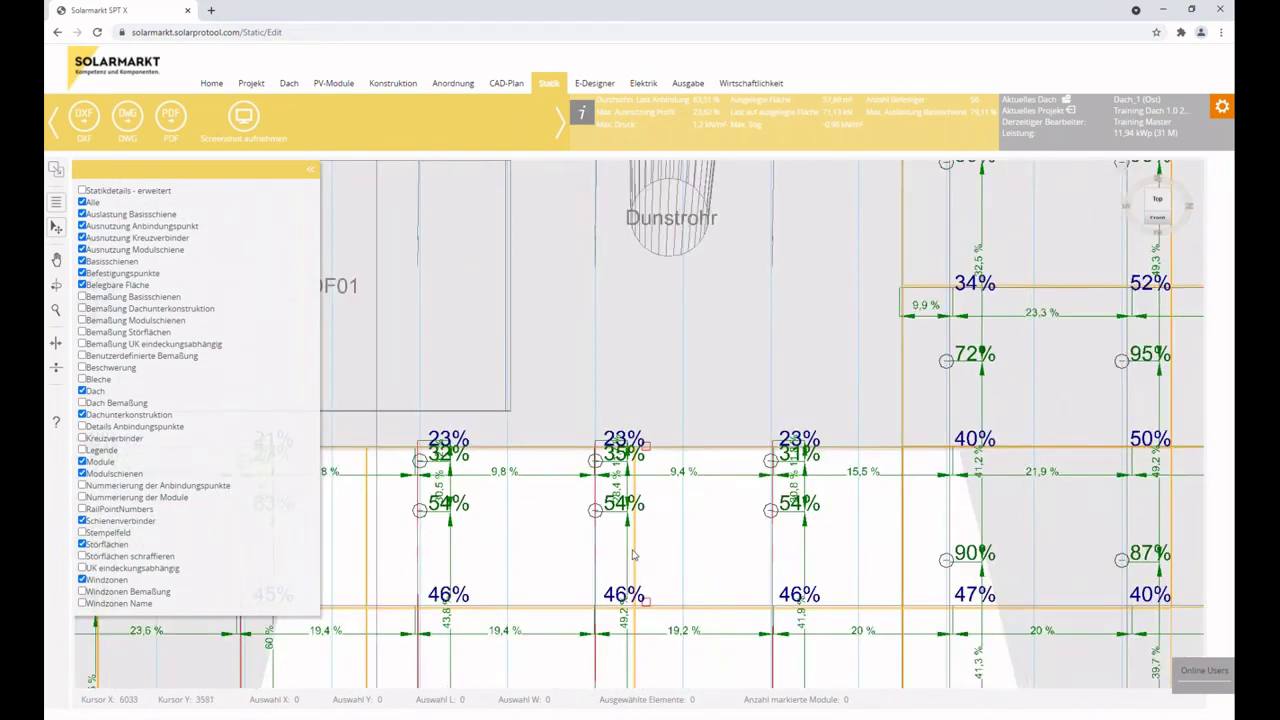
scroll(650, 545, "down", 3)
scroll(632, 519, "up", 2)
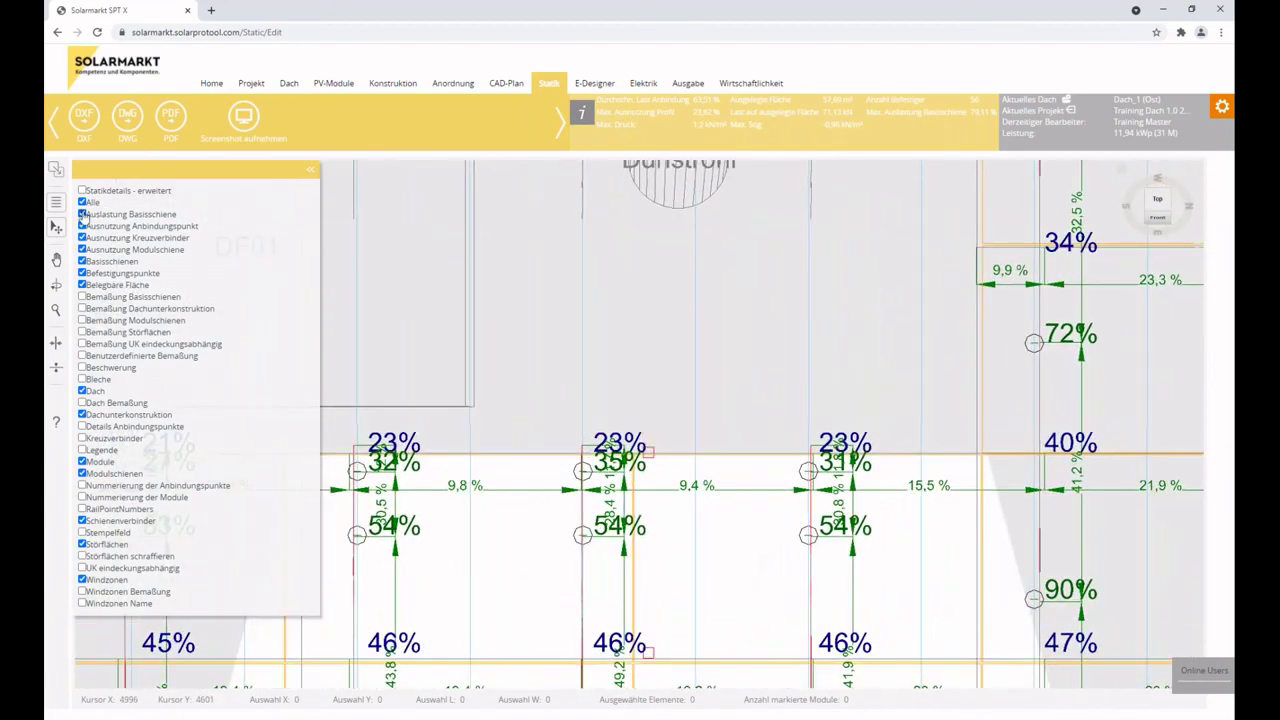
Hide module-rail and connection-point utilisation and show Details Anbindungspunkte load cases.
left_click(82, 249)
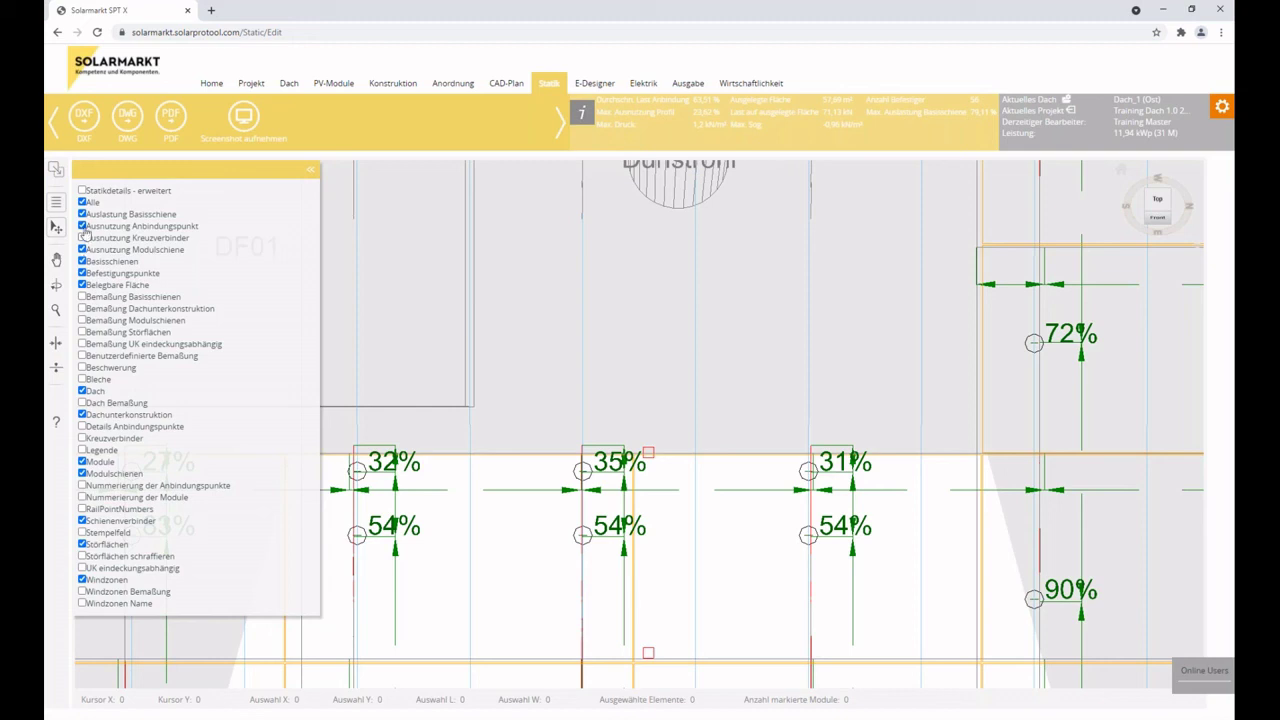
left_click(82, 226)
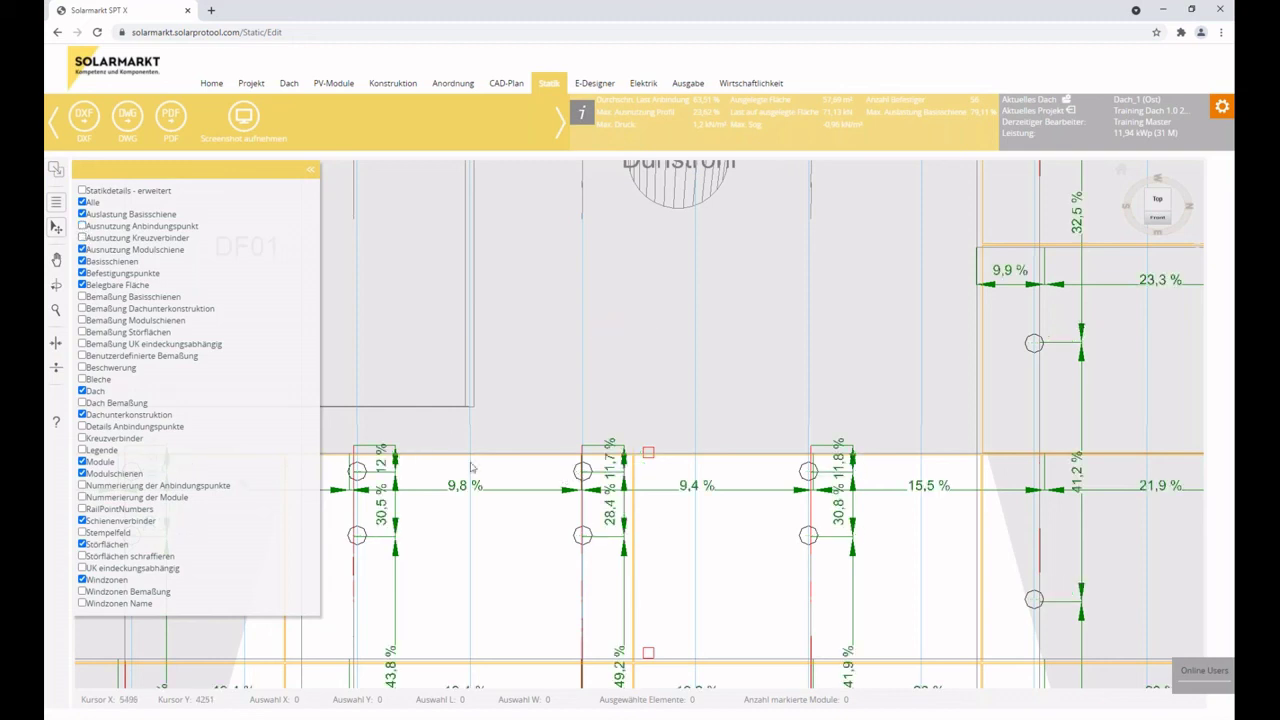
left_click(82, 427)
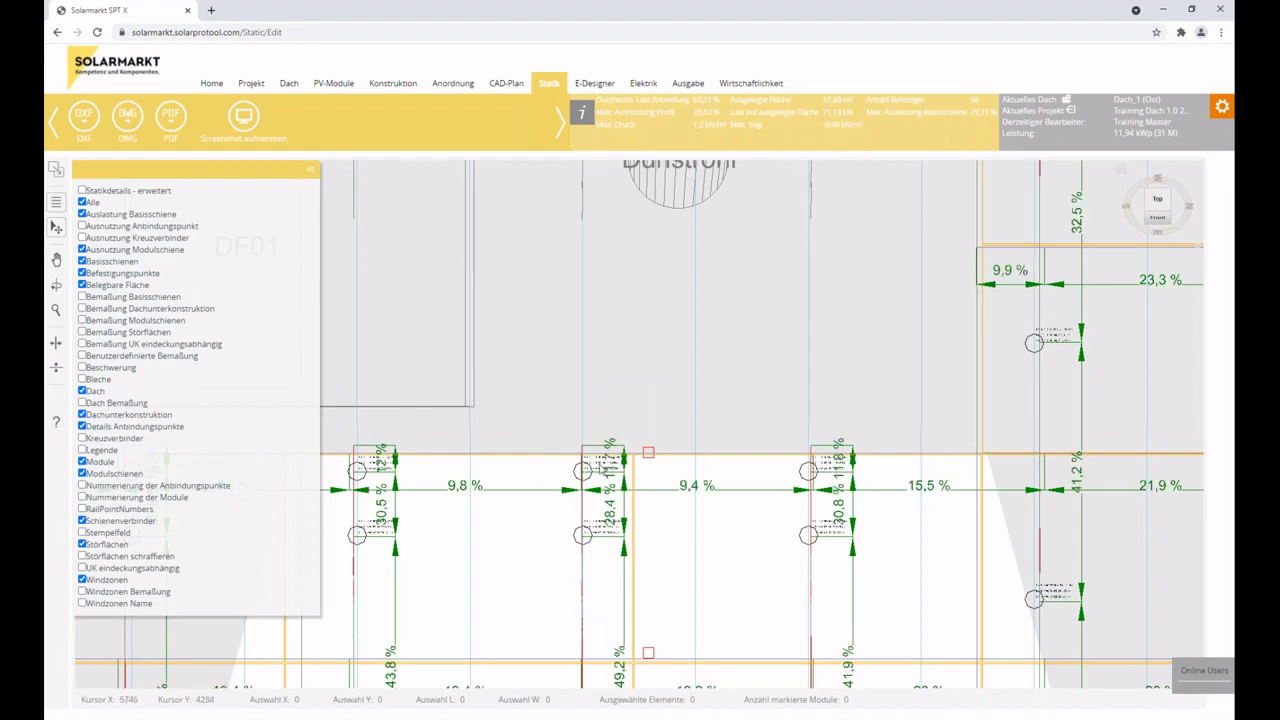
scroll(603, 470, "up", 8)
scroll(548, 536, "up", 8)
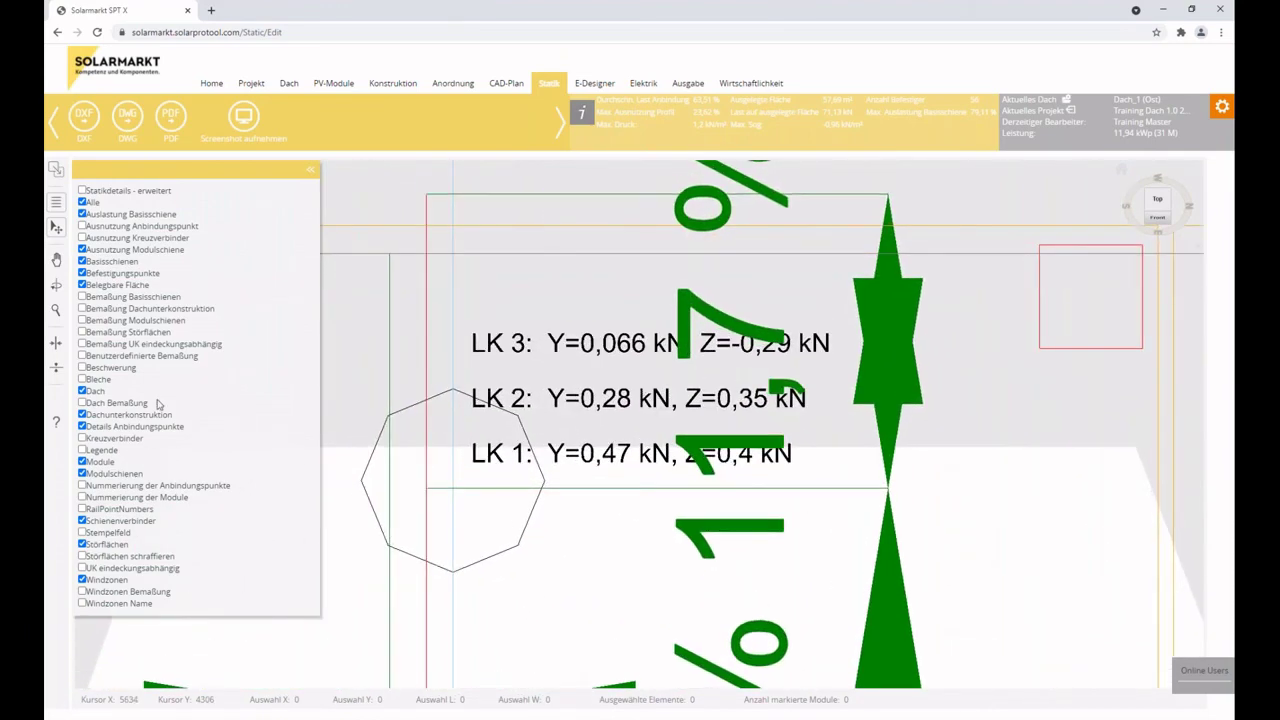
Untick Auslastung Basisschiene and zoom around the connection points near DF01 and the Dunstrohr.
left_click(82, 214)
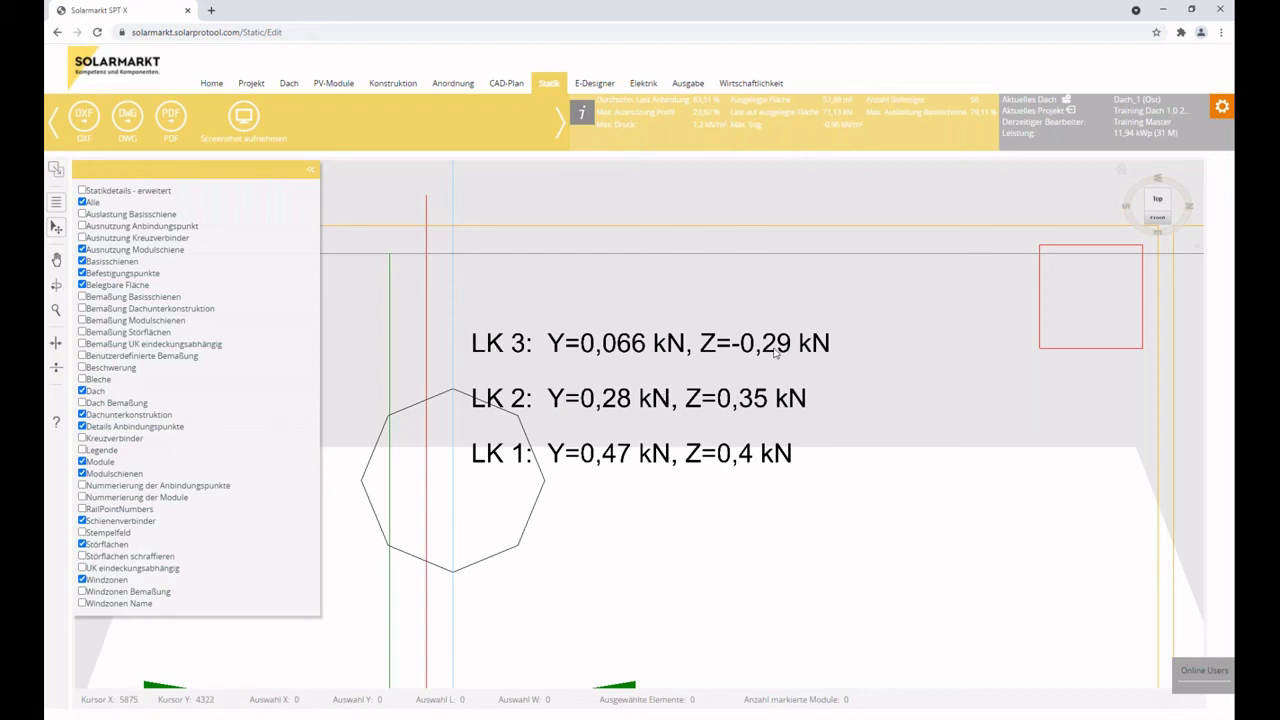
scroll(773, 352, "down", 3)
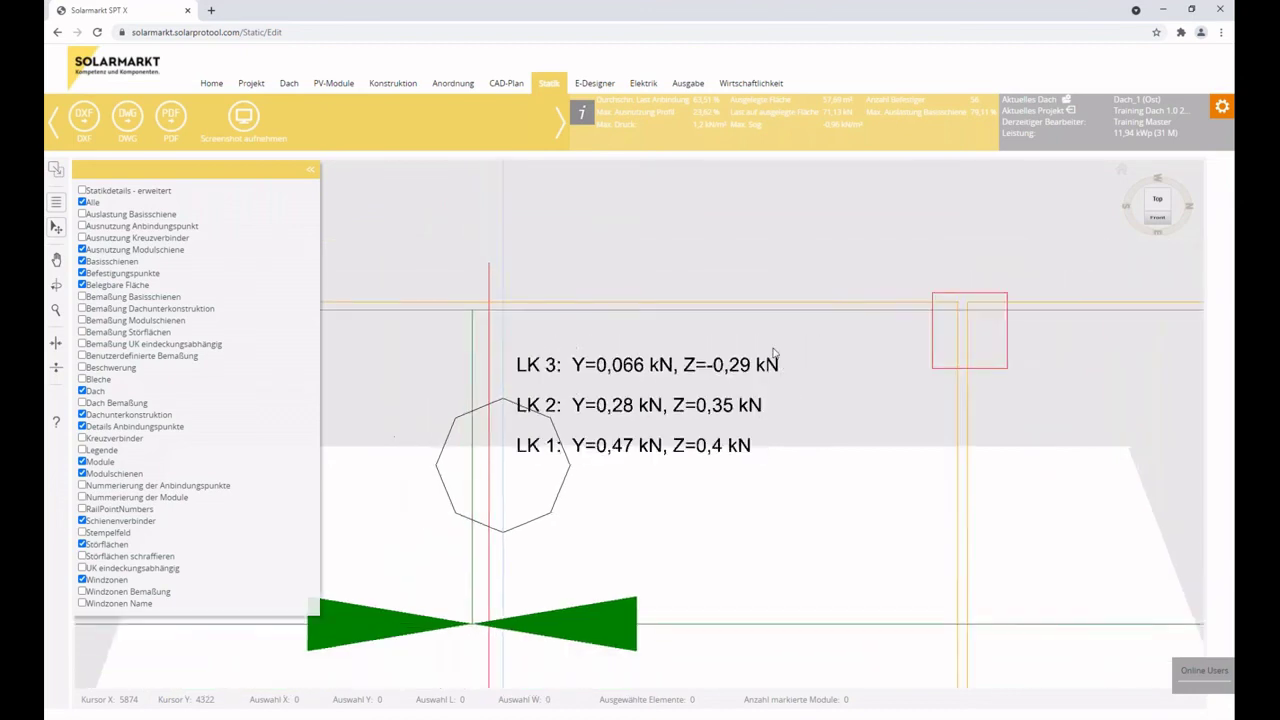
scroll(773, 352, "up", 1)
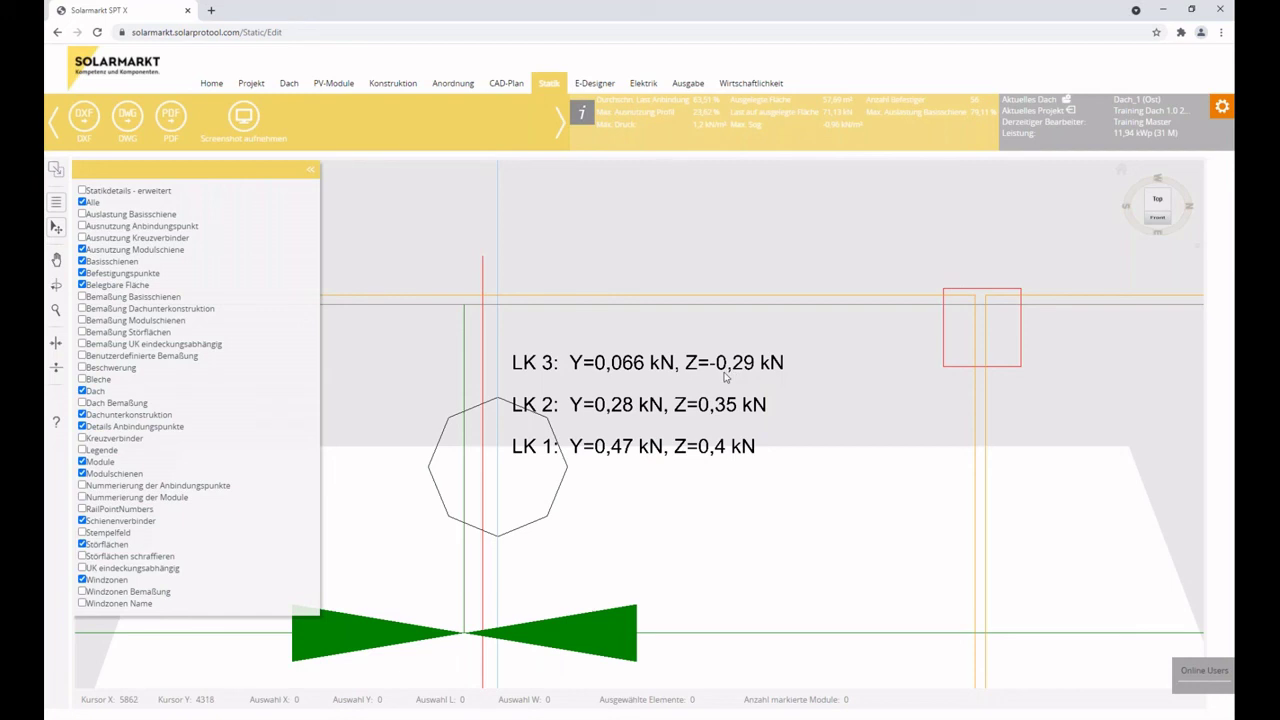
scroll(646, 362, "up", 1)
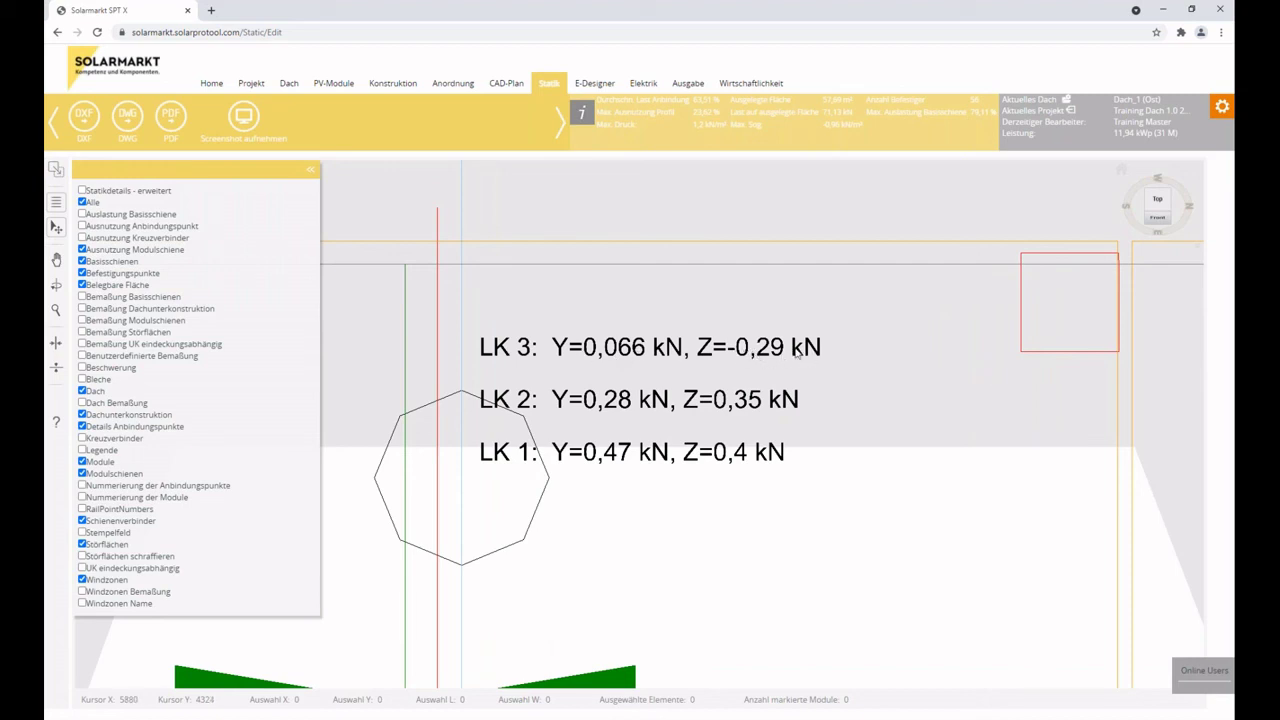
scroll(762, 350, "down", 3)
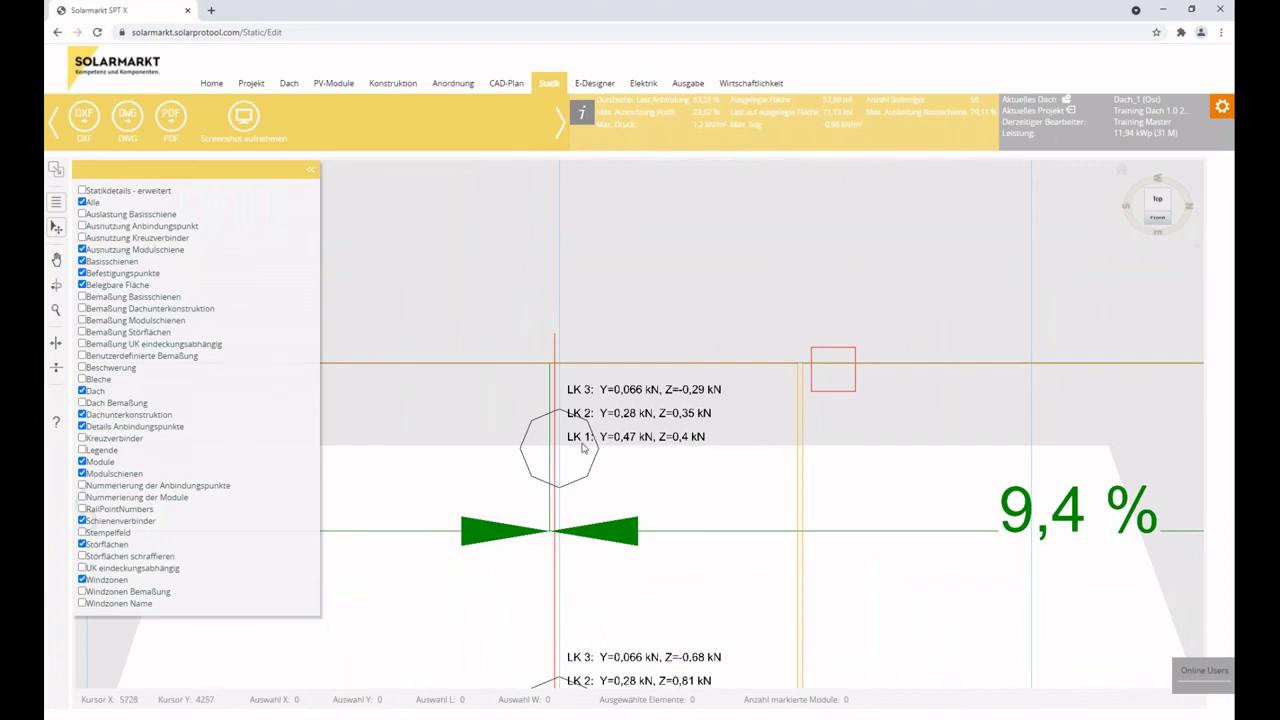
scroll(583, 448, "up", 3)
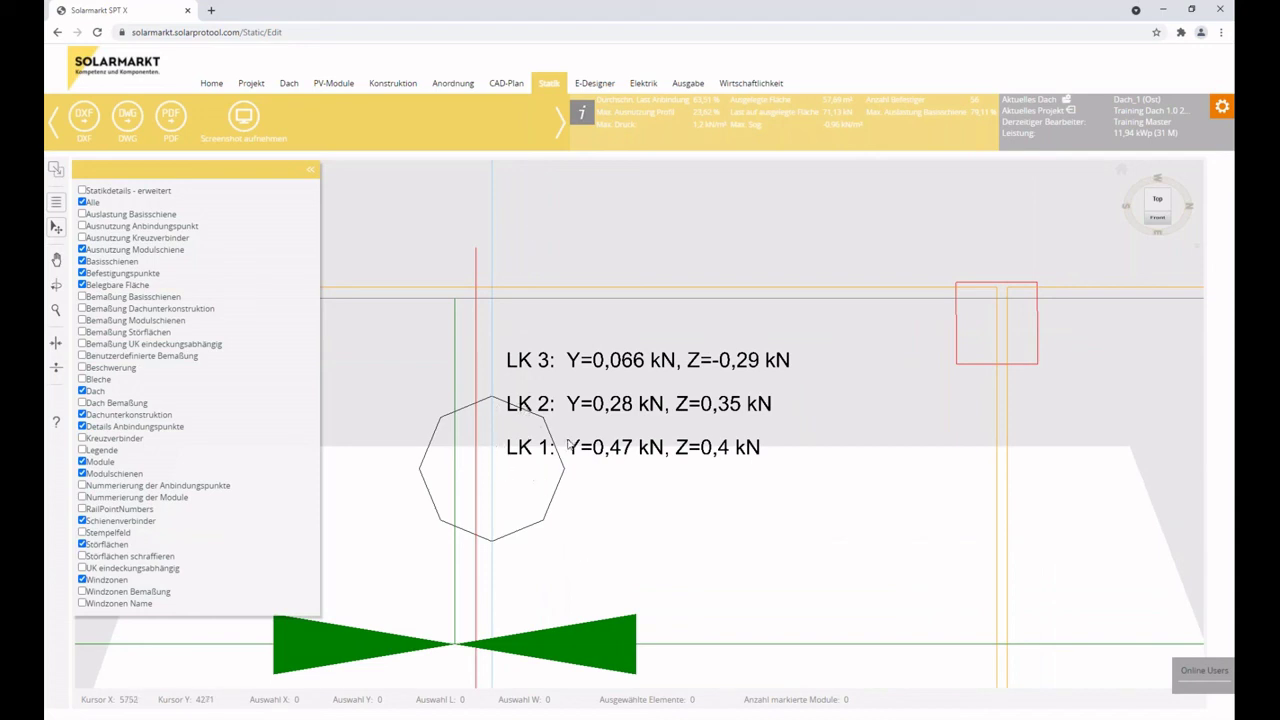
scroll(580, 448, "down", 3)
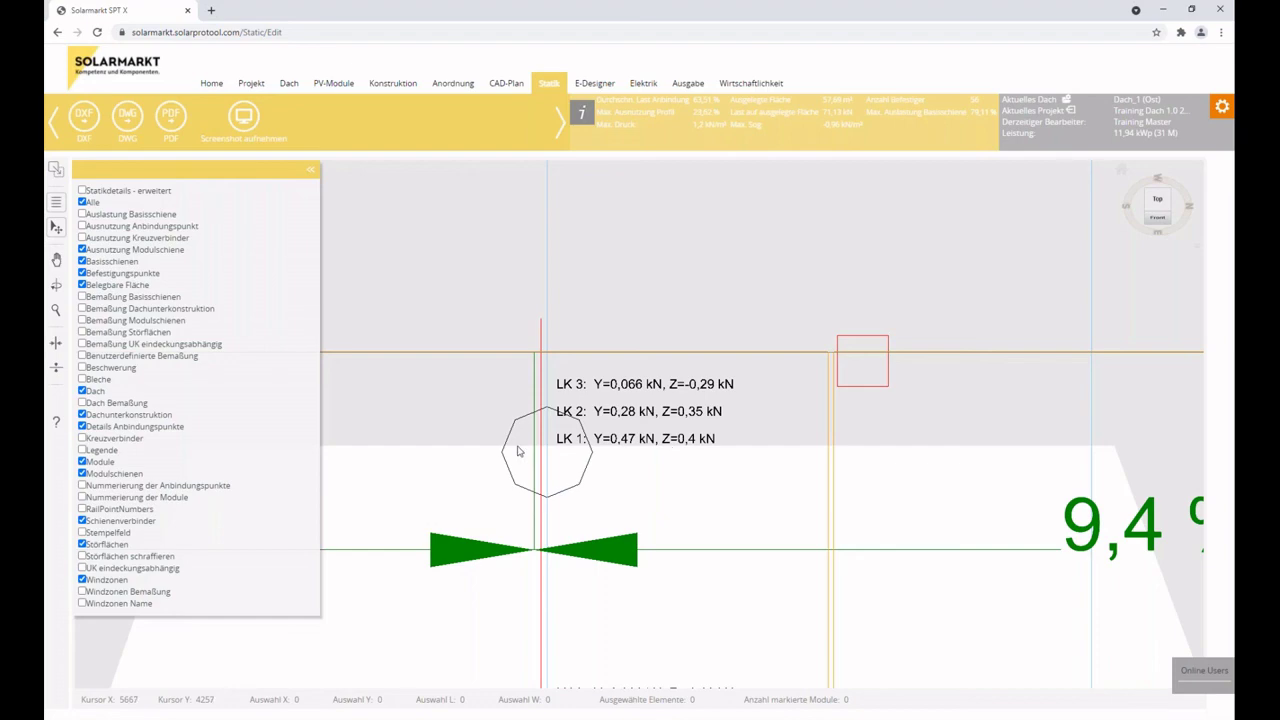
scroll(518, 451, "down", 5)
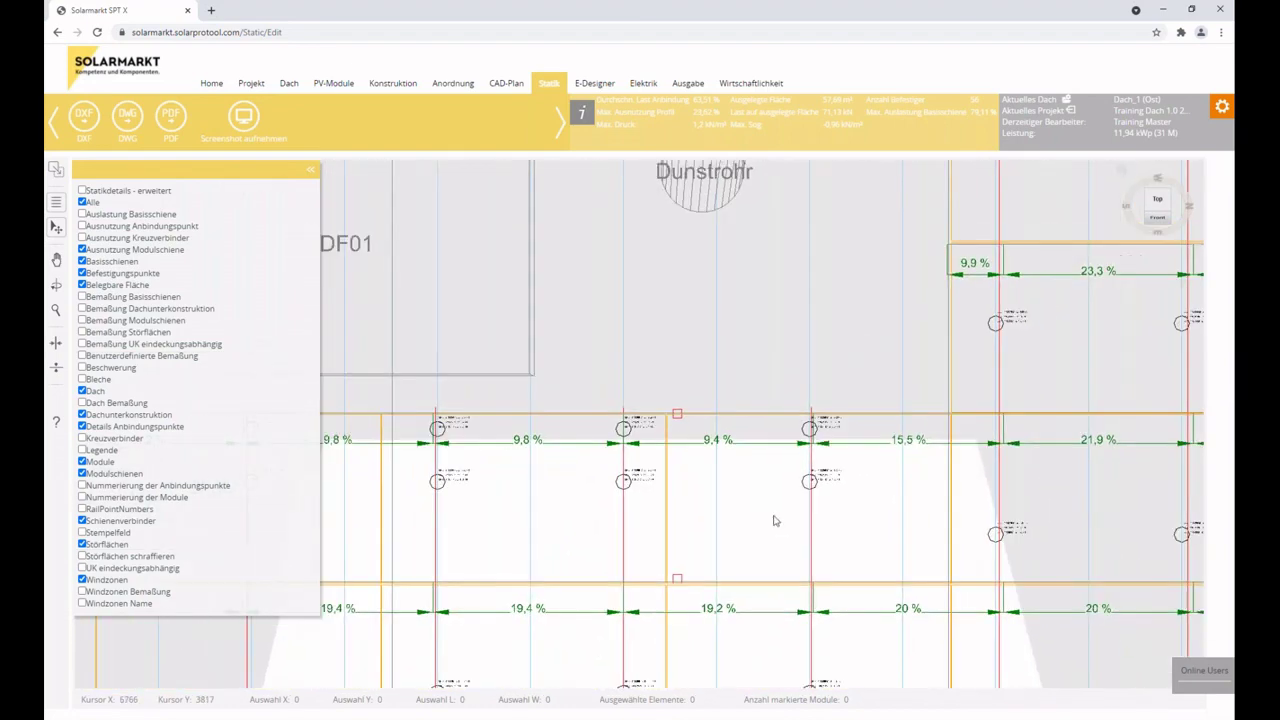
scroll(773, 520, "down", 1)
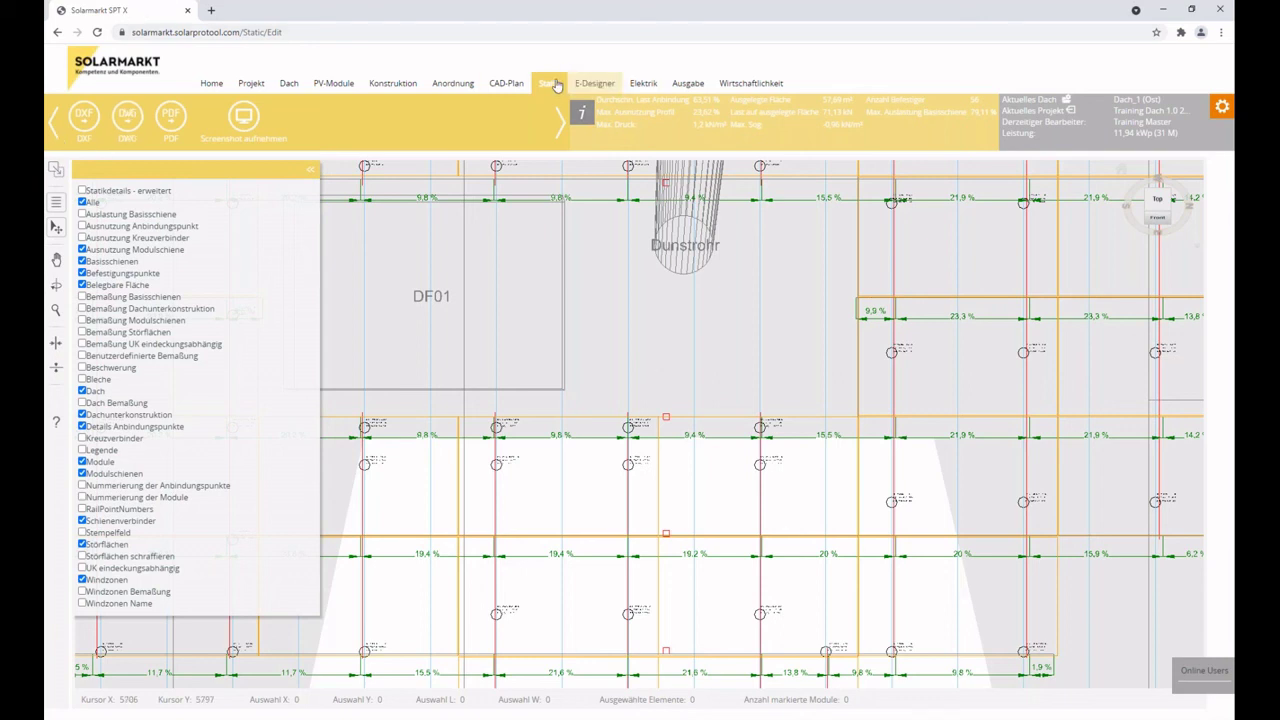
Reload the Statik tab to show utilisation values across the whole Dach_1 (Ost) layout.
left_click(550, 88)
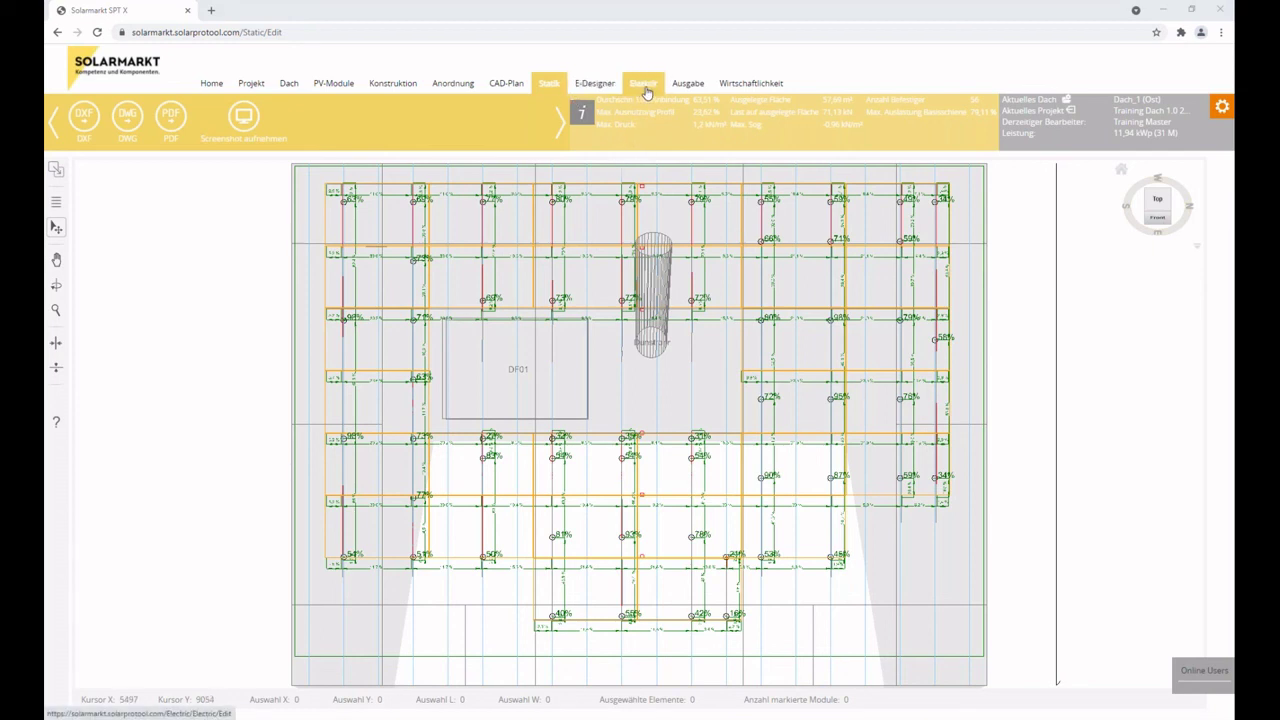
Open the Ausgabe page and its Projektbericht settings for Dach_1 (Ost).
left_click(690, 92)
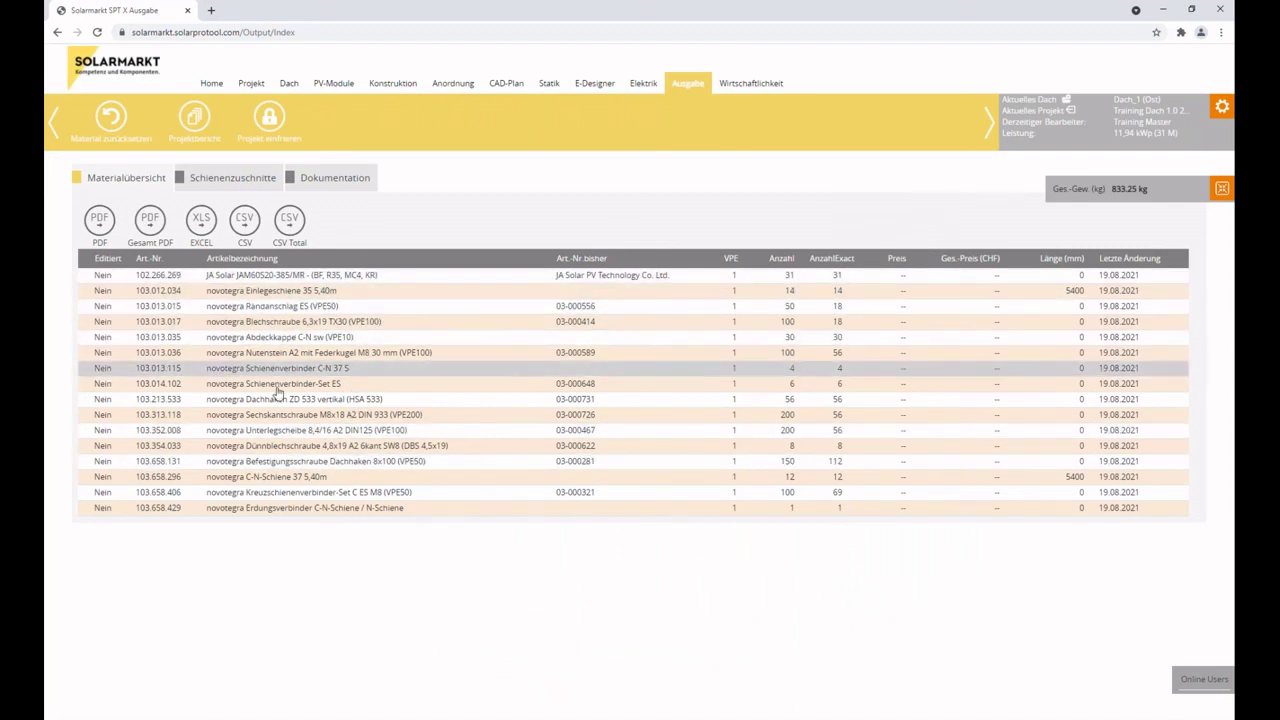
left_click(192, 117)
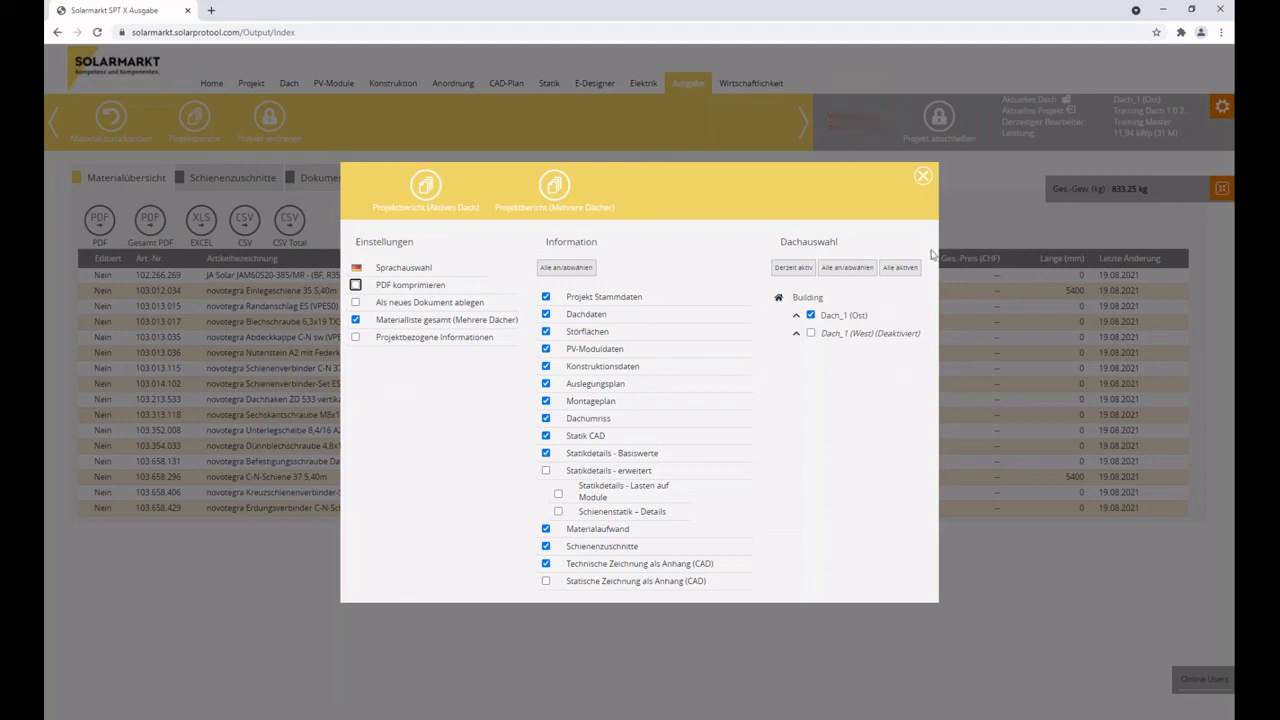
Close the Projektbericht dialog, then lock the project with Projekt abschließen and confirm.
left_click(923, 177)
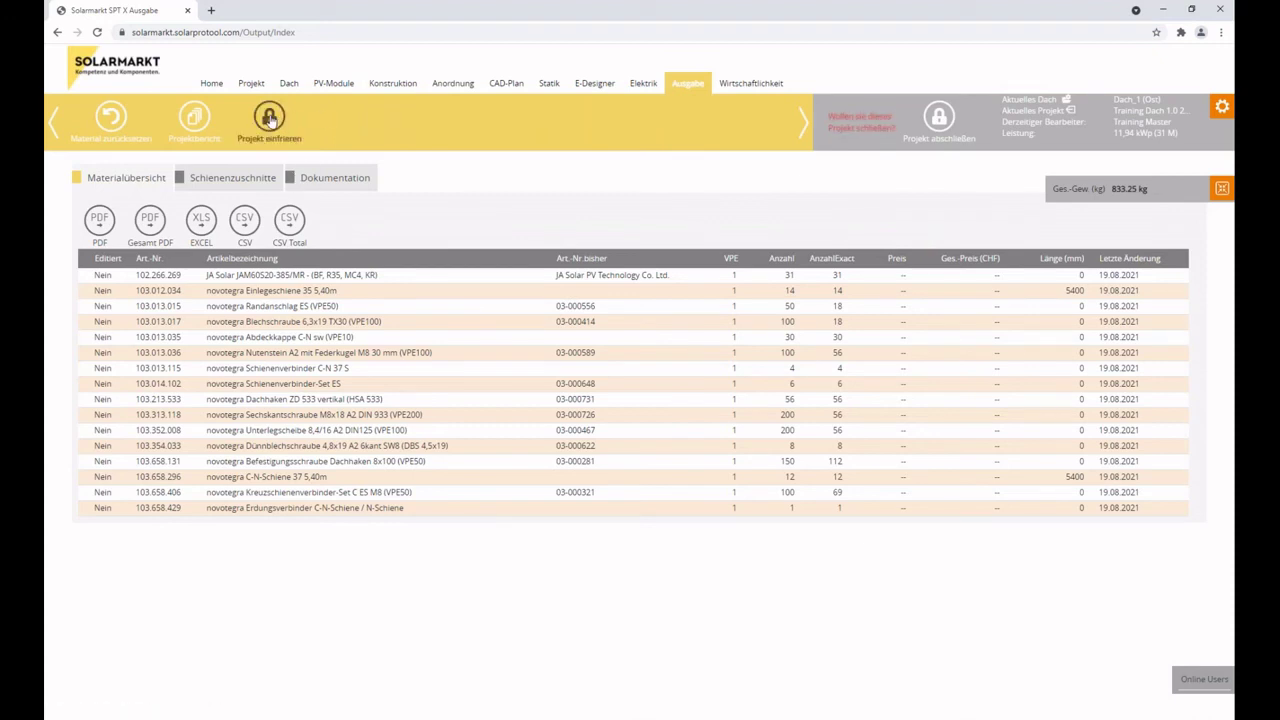
left_click(269, 118)
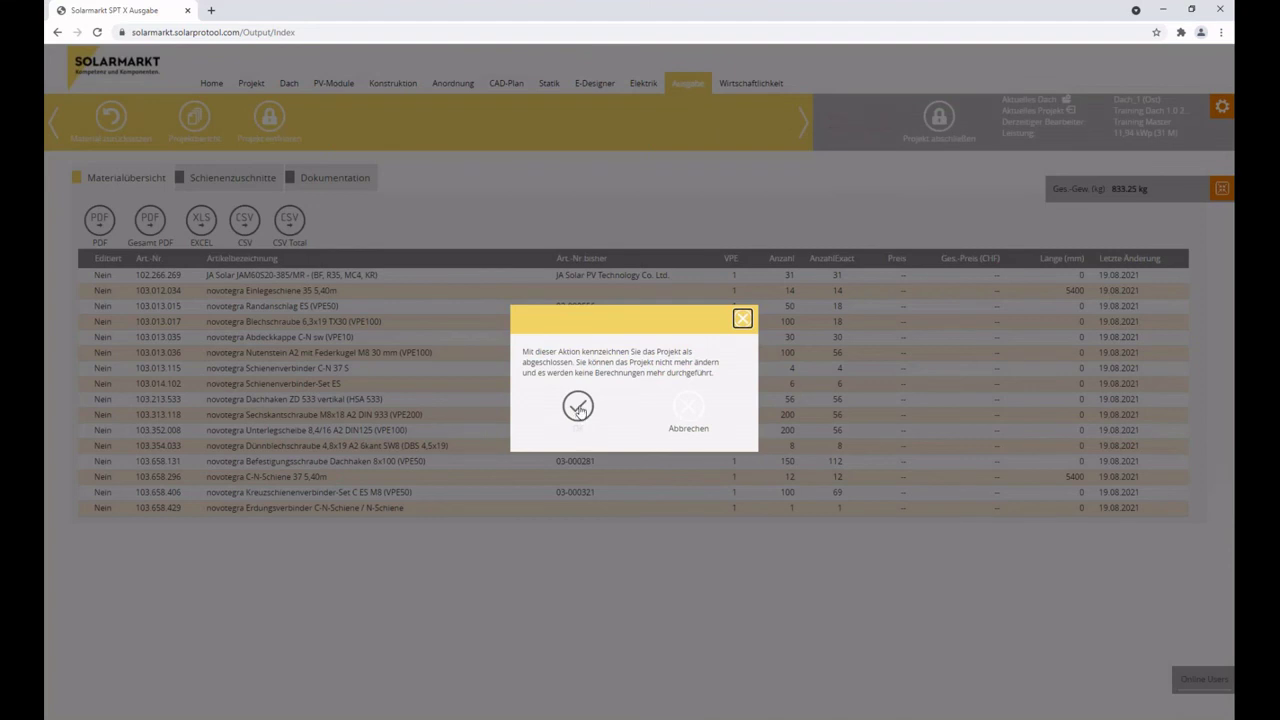
left_click(578, 408)
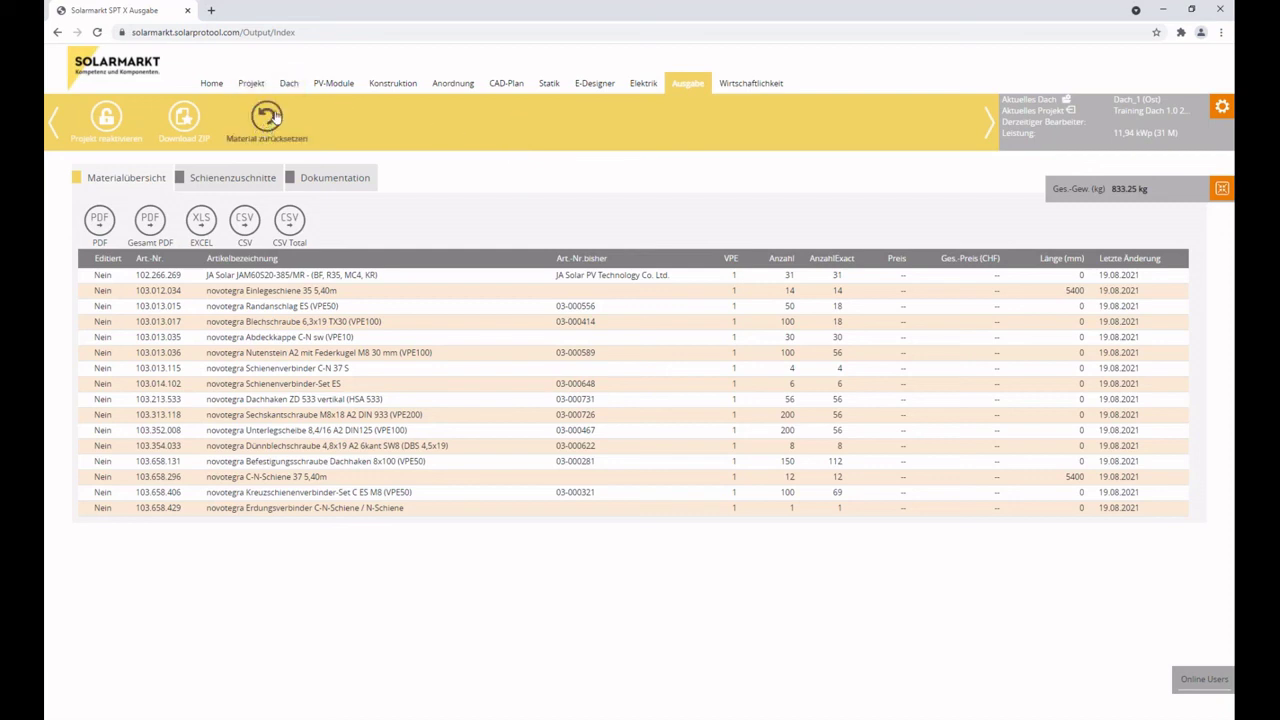
left_click(107, 120)
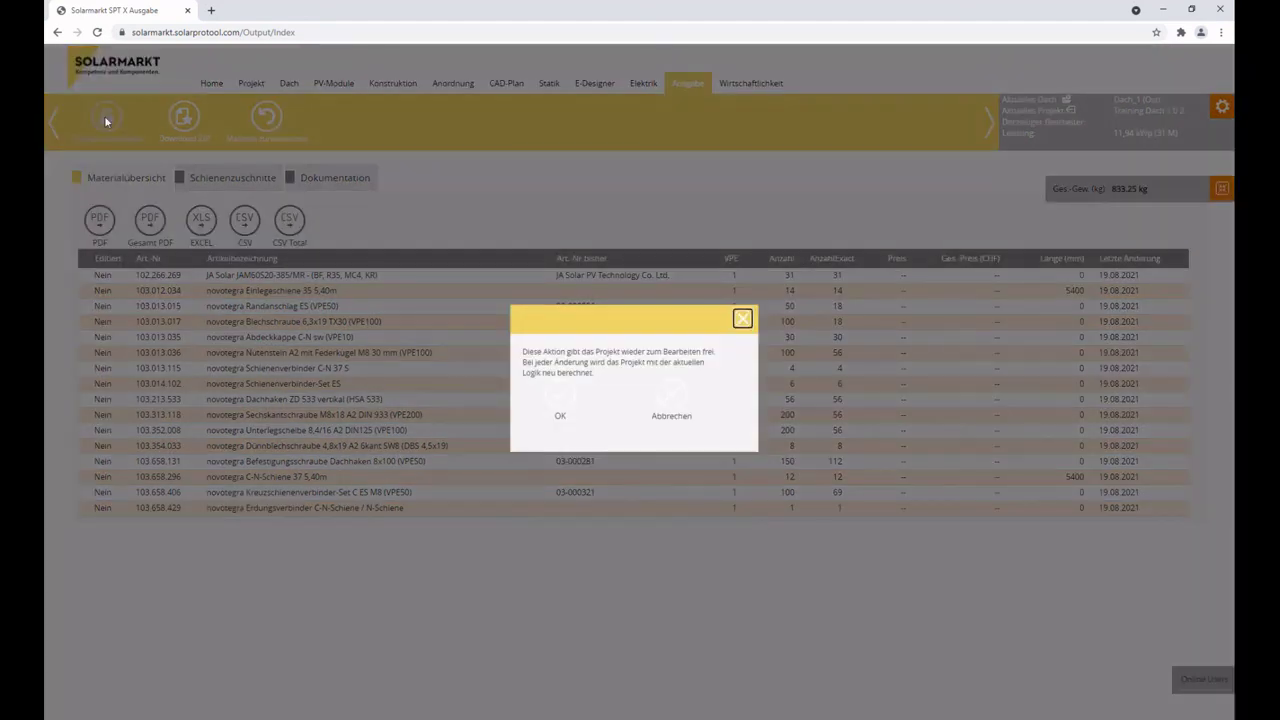
left_click(561, 395)
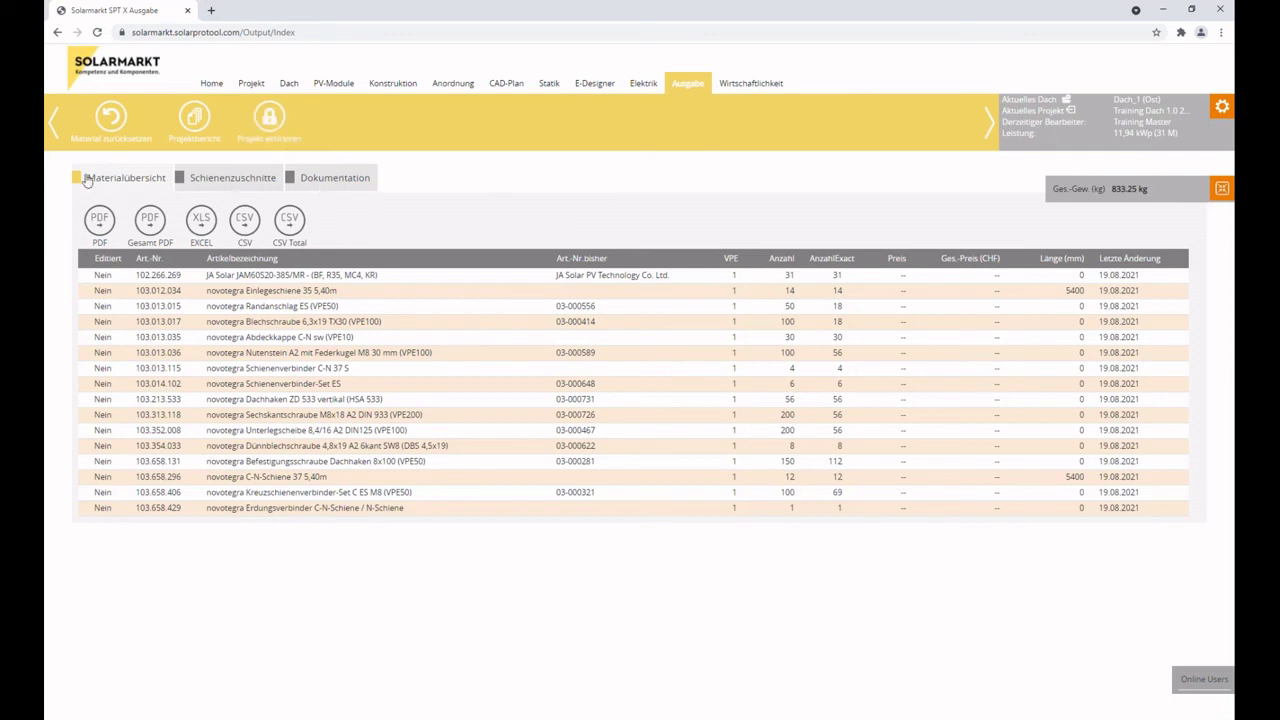
Review the Dokumentation files, including the DXF, and the Schienenzuschnitte, then return to Materialübersicht.
left_click(327, 180)
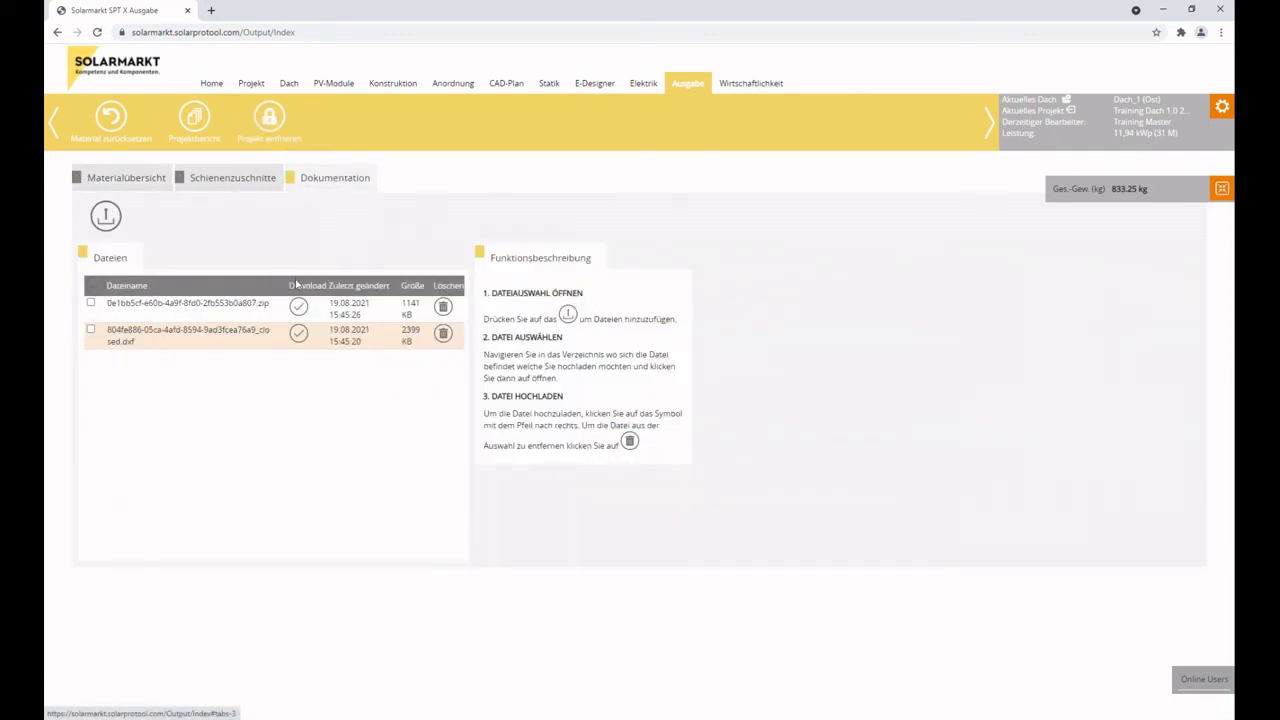
left_click(300, 340)
left_click(252, 184)
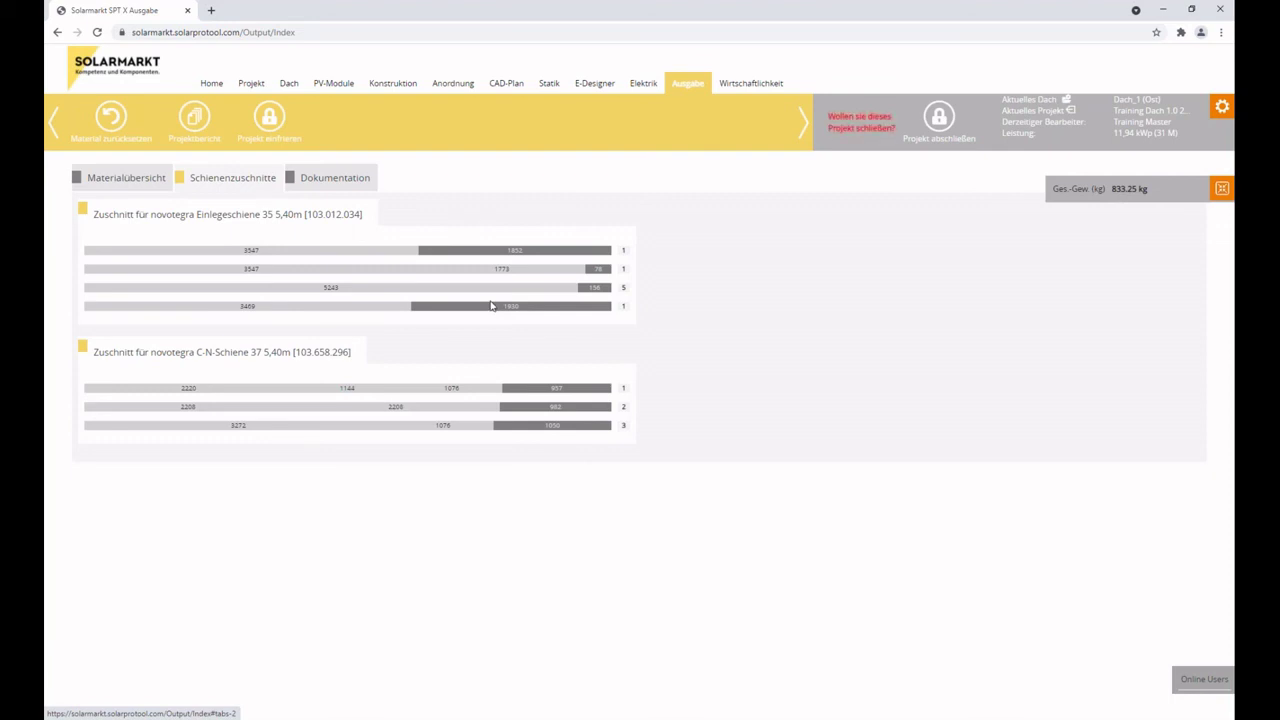
left_click(121, 178)
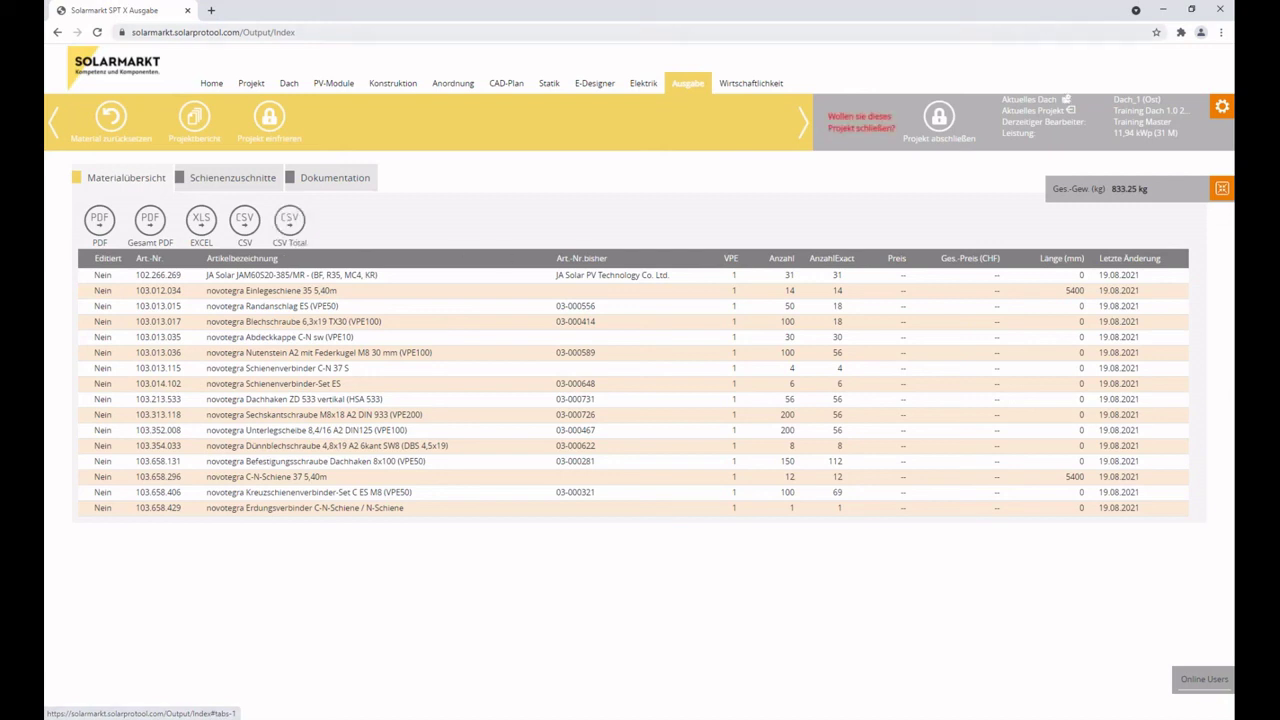
Log out of SPT X through the Einstellungen gear's Ausloggen option.
left_click(1223, 106)
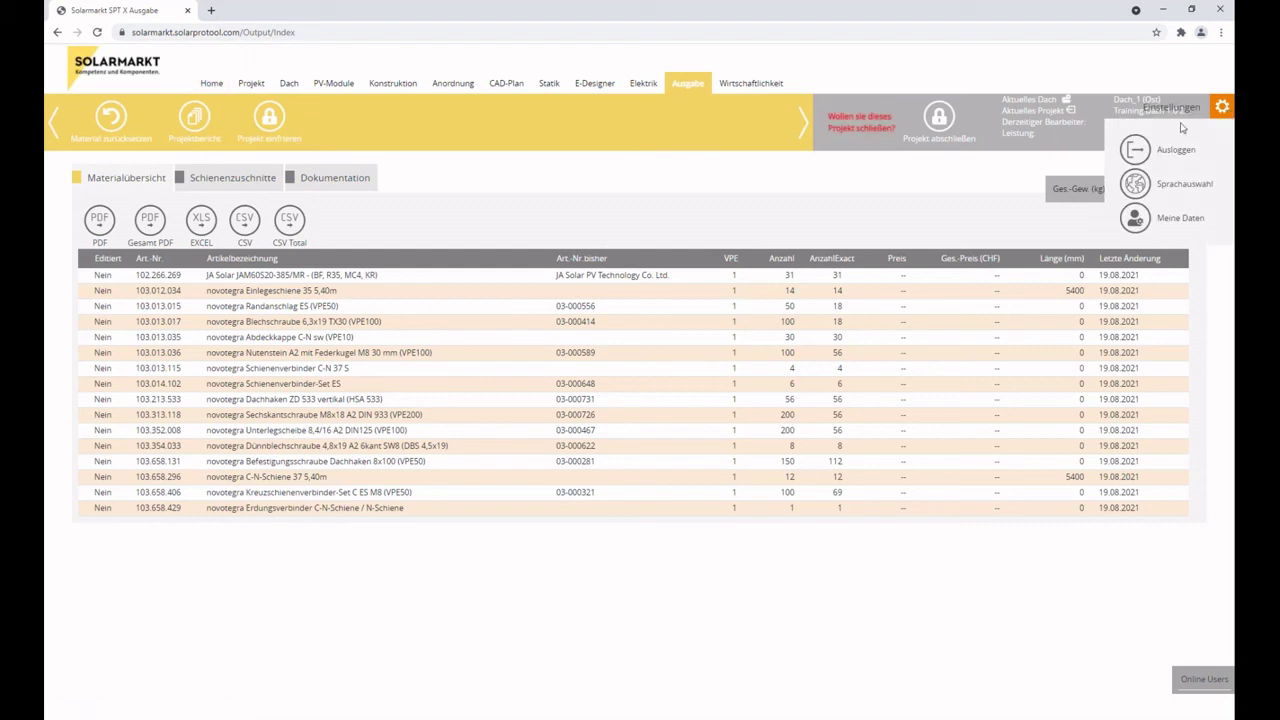
left_click(1138, 188)
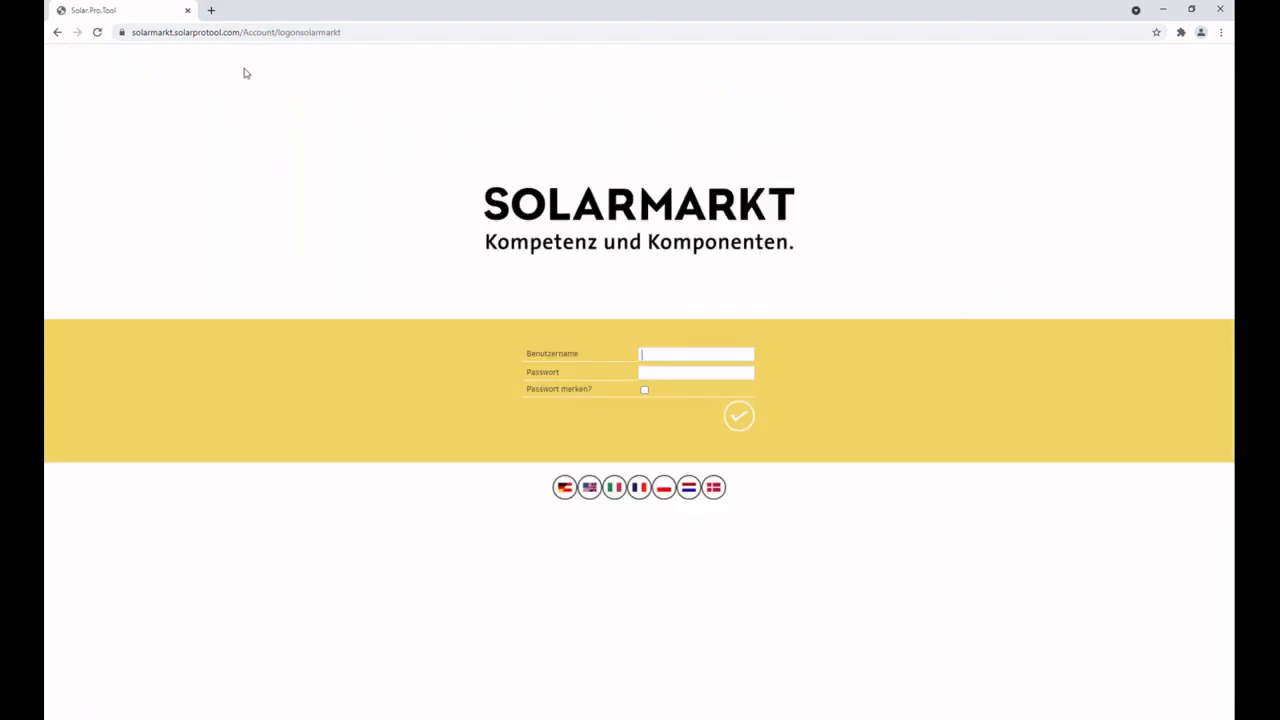
In a new tab, search Google for 'solarmarkt' and go to the Solarmarkt GmbH website.
left_click(211, 10)
type("solarmarkt")
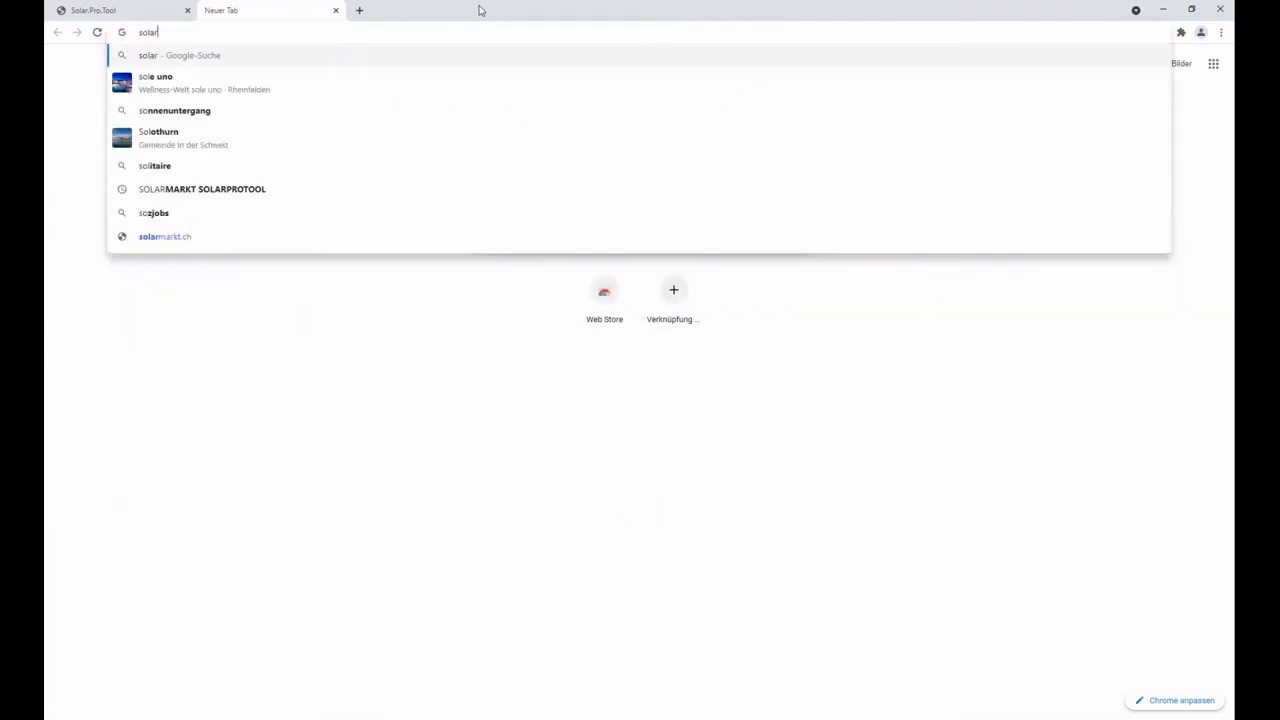
key("Down")
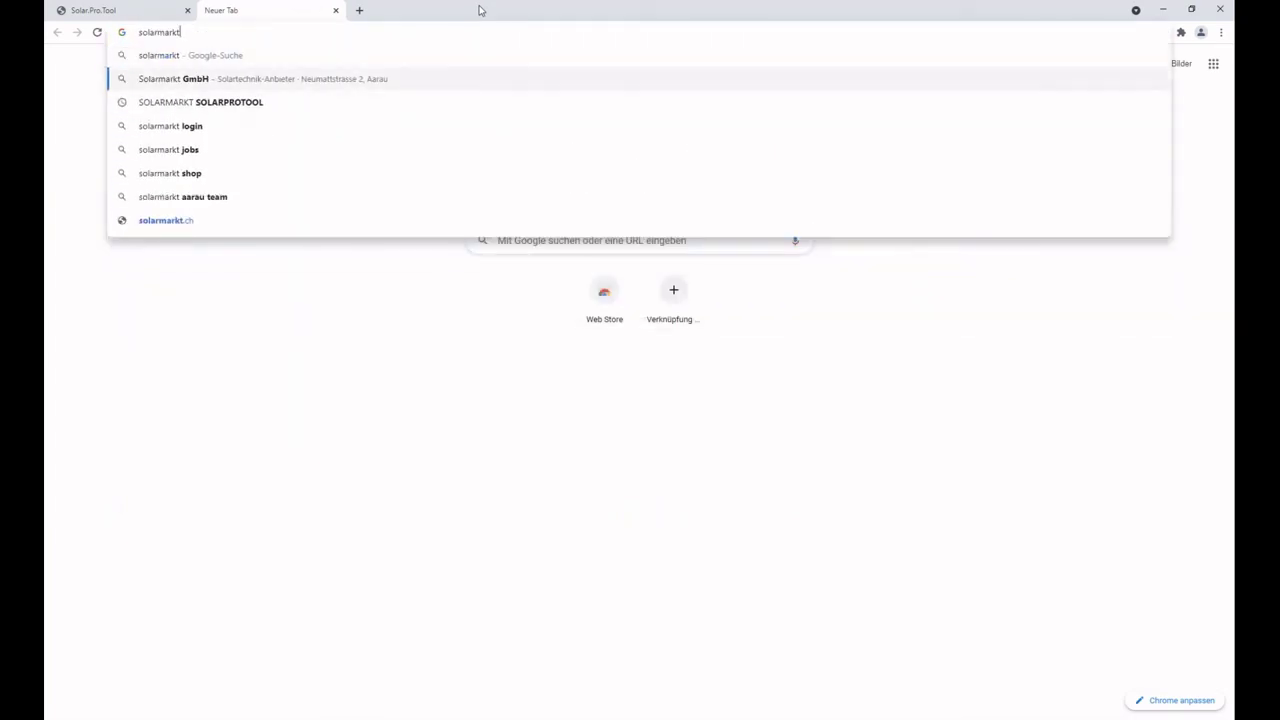
key("Up")
key("Return")
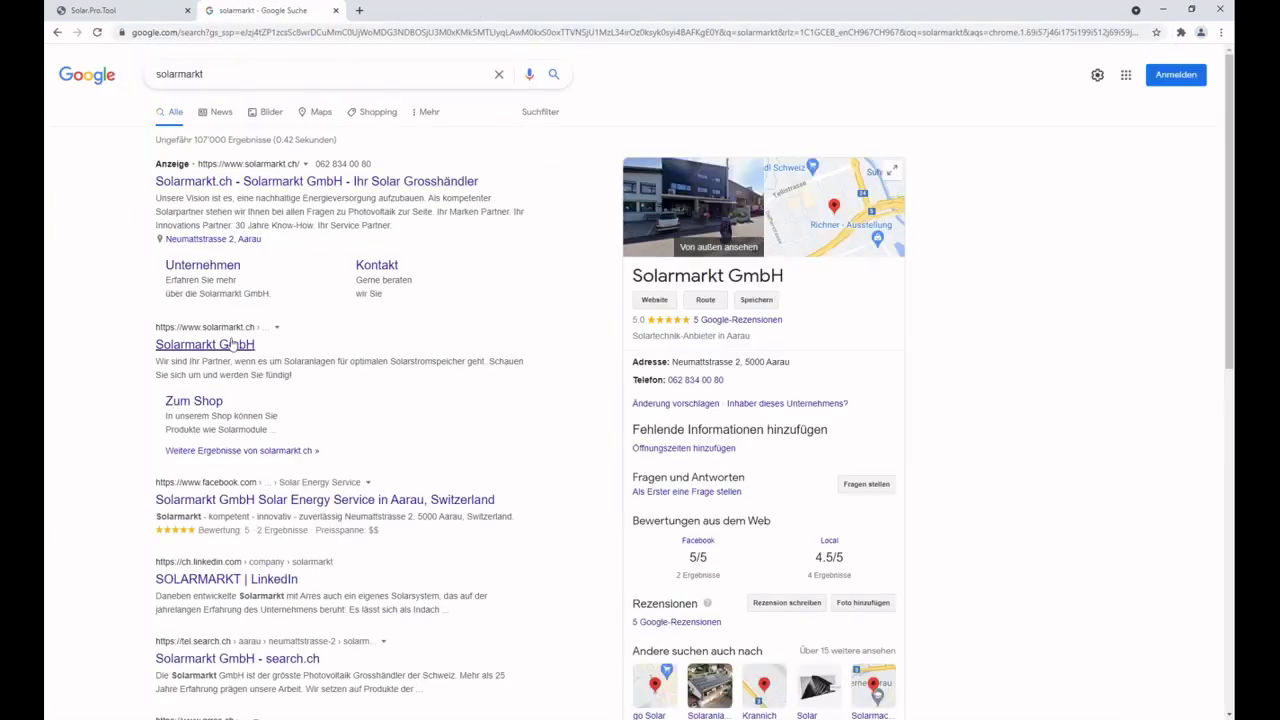
left_click(220, 344)
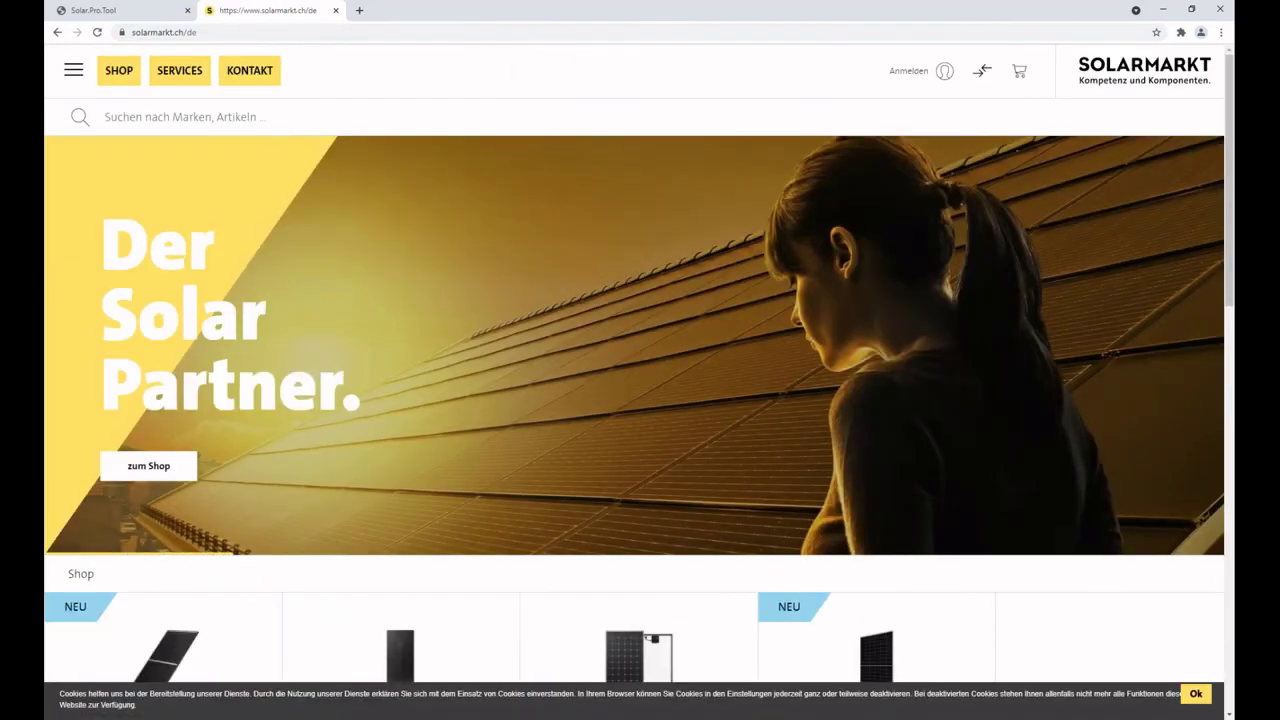
Log in via Anmelden with the account e-mail and password, declining to save the password.
left_click(909, 71)
left_click(951, 167)
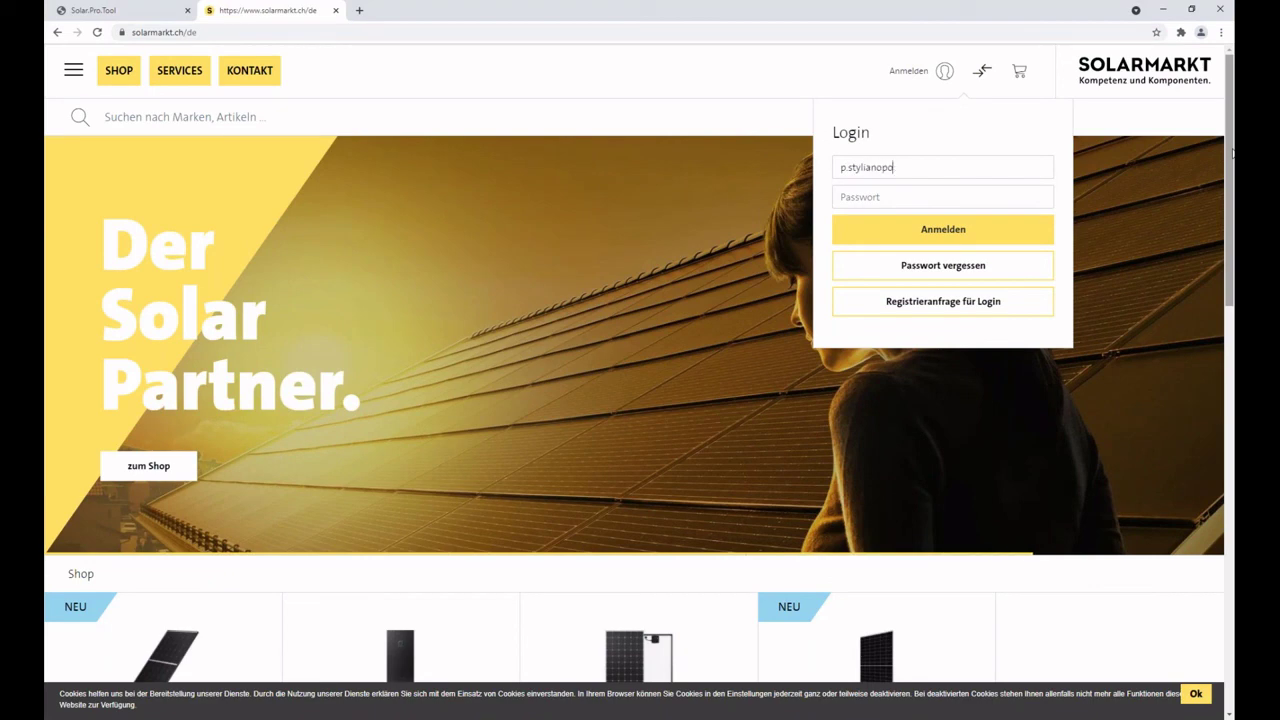
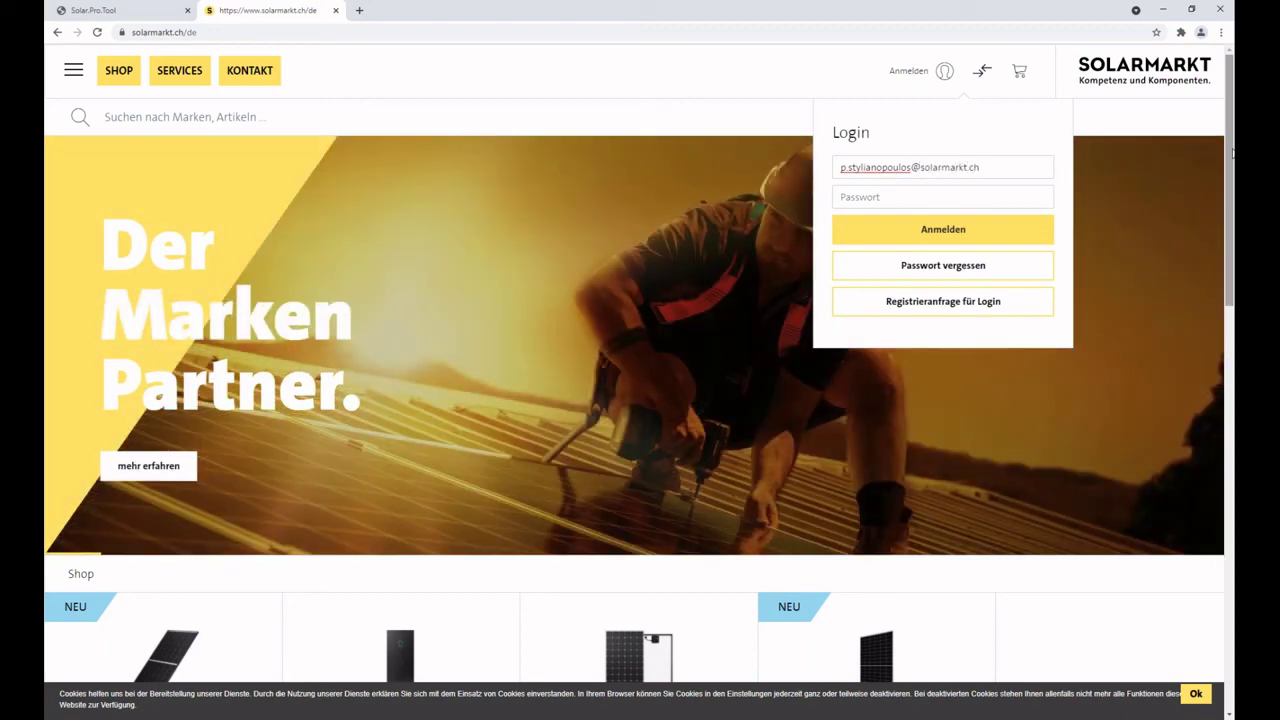
key("Tab")
type("••")
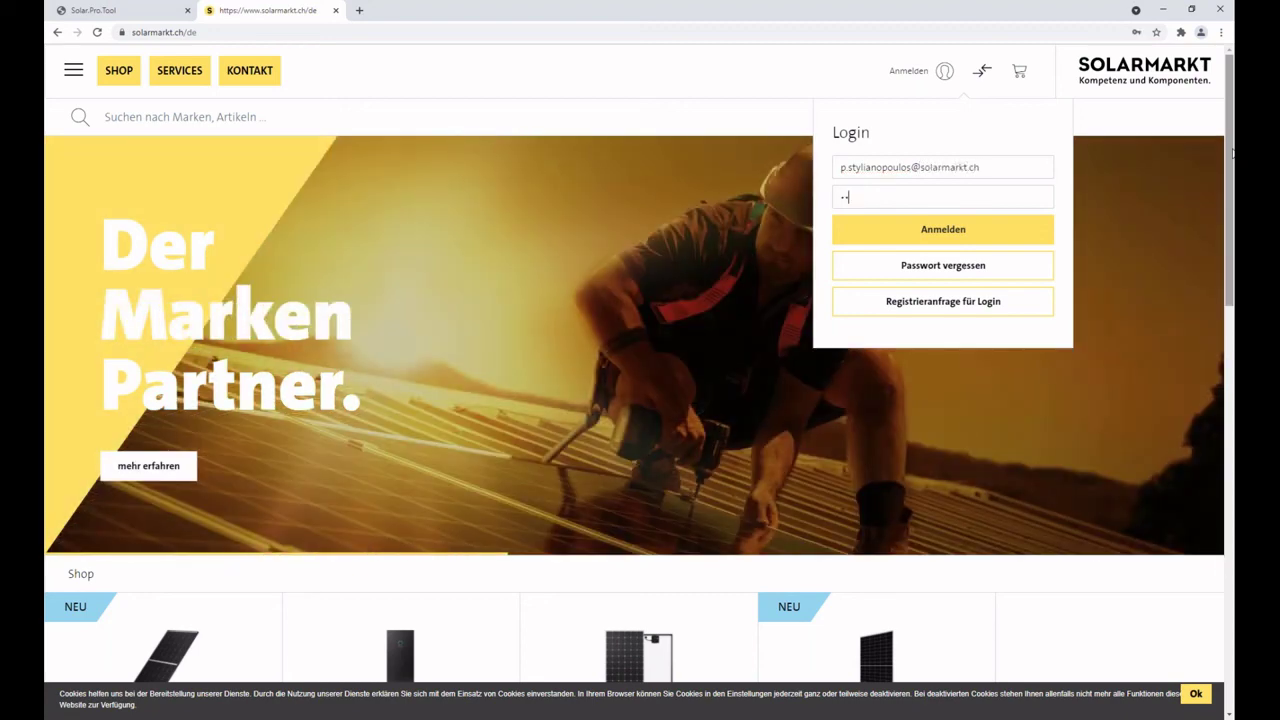
type("••••••••••")
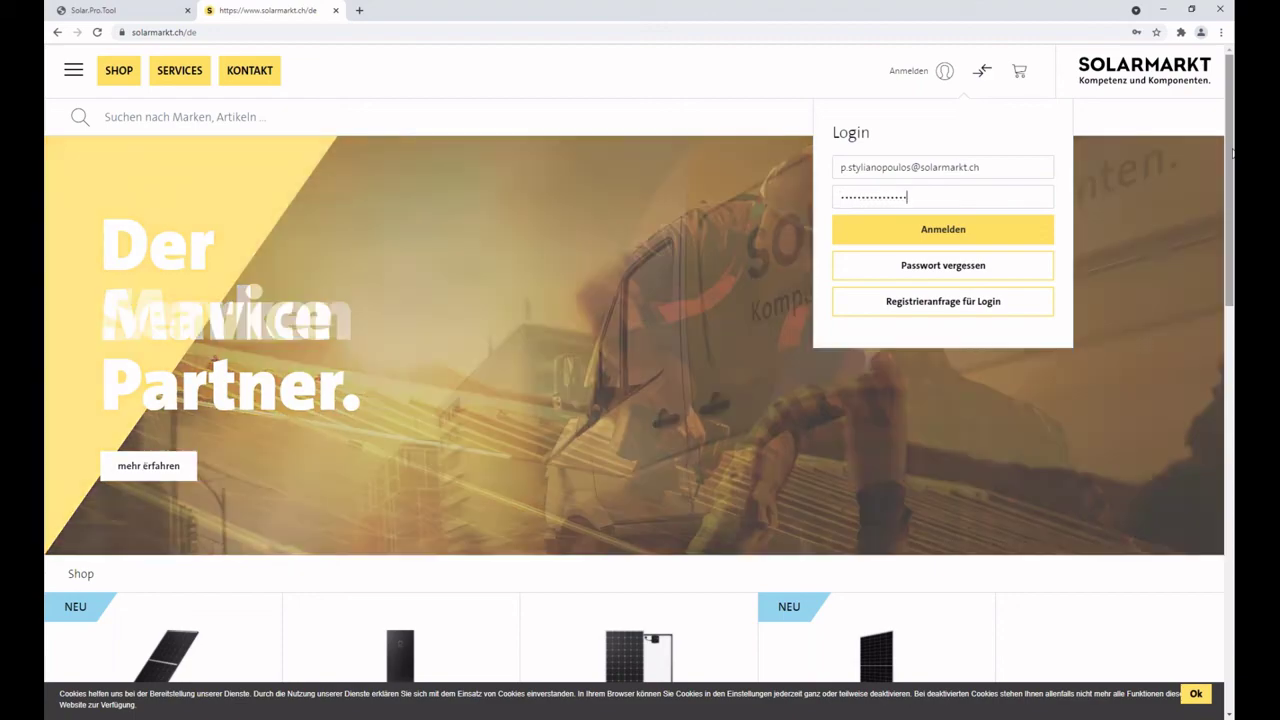
key("Return")
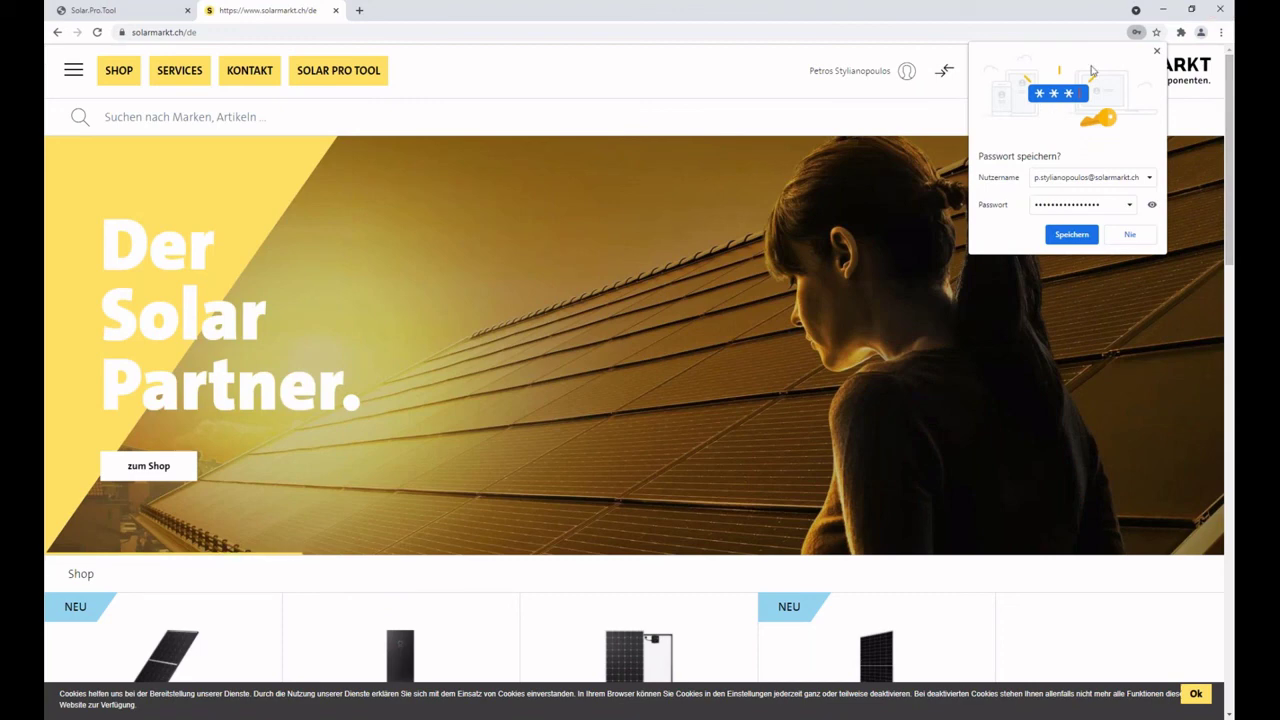
left_click(1157, 50)
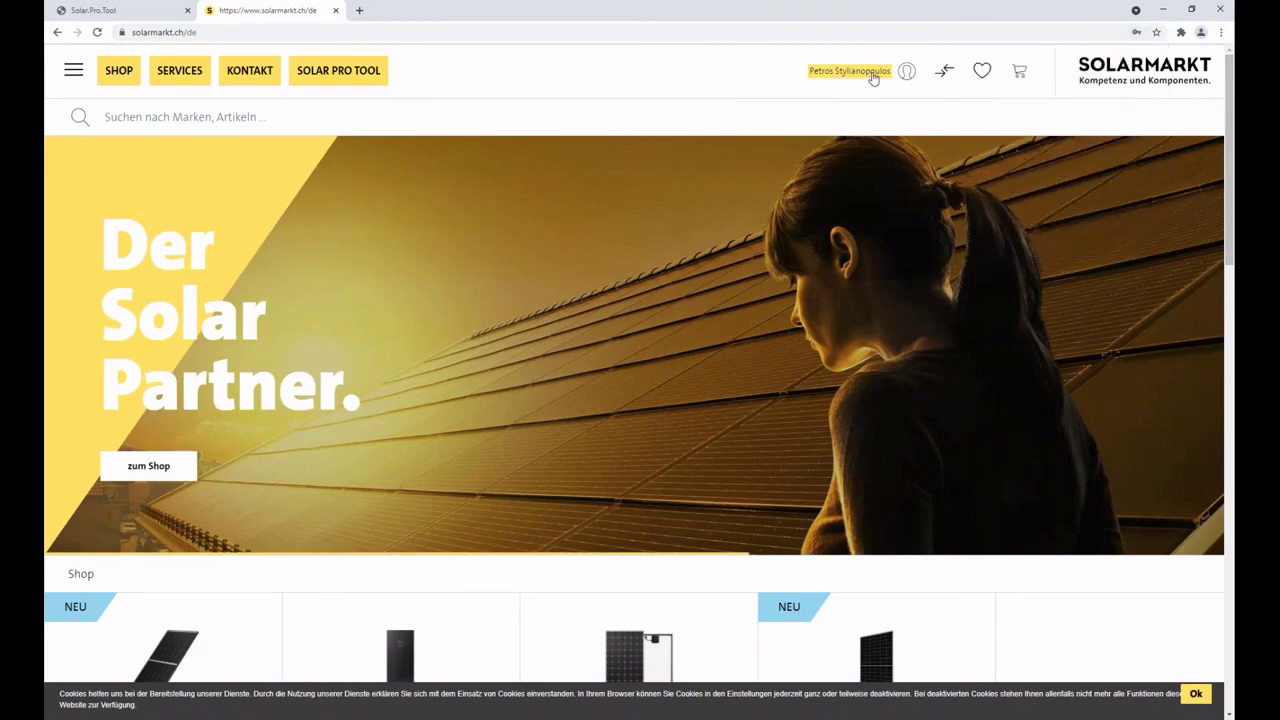
Launch Solar Pro Tool from the website header and open the Test Enphase project from the Projektliste.
left_click(873, 78)
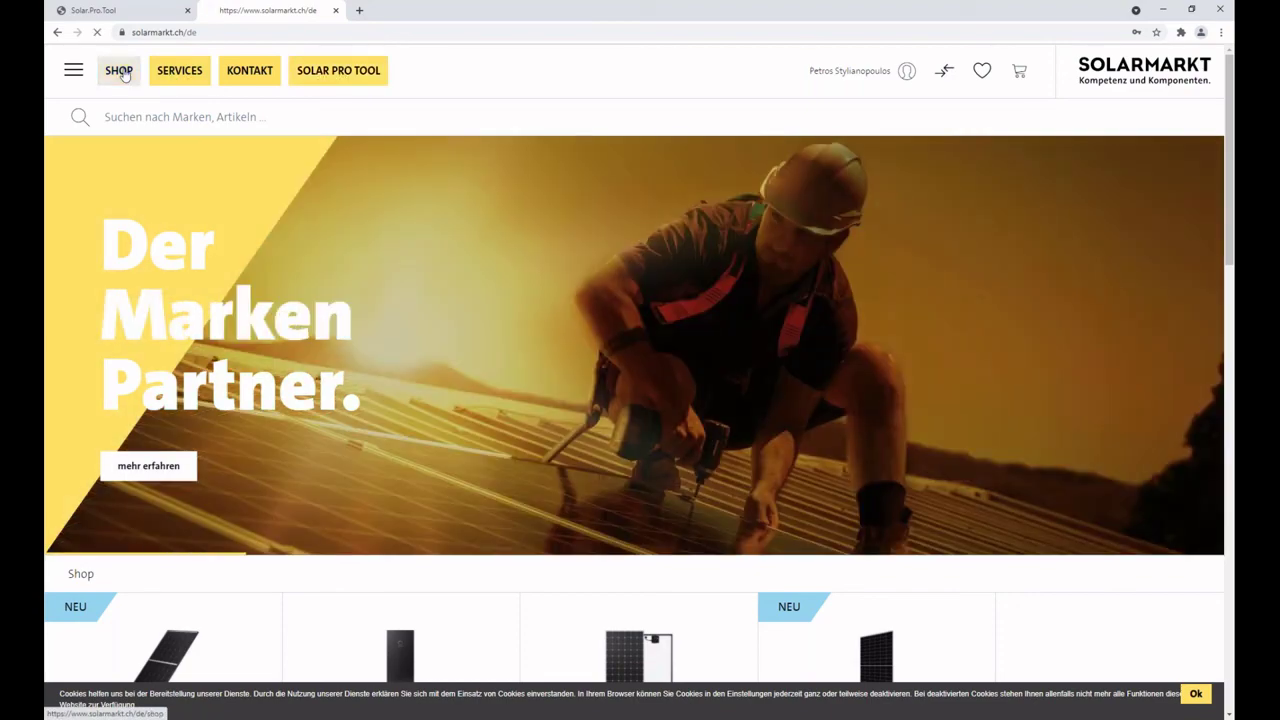
left_click(120, 74)
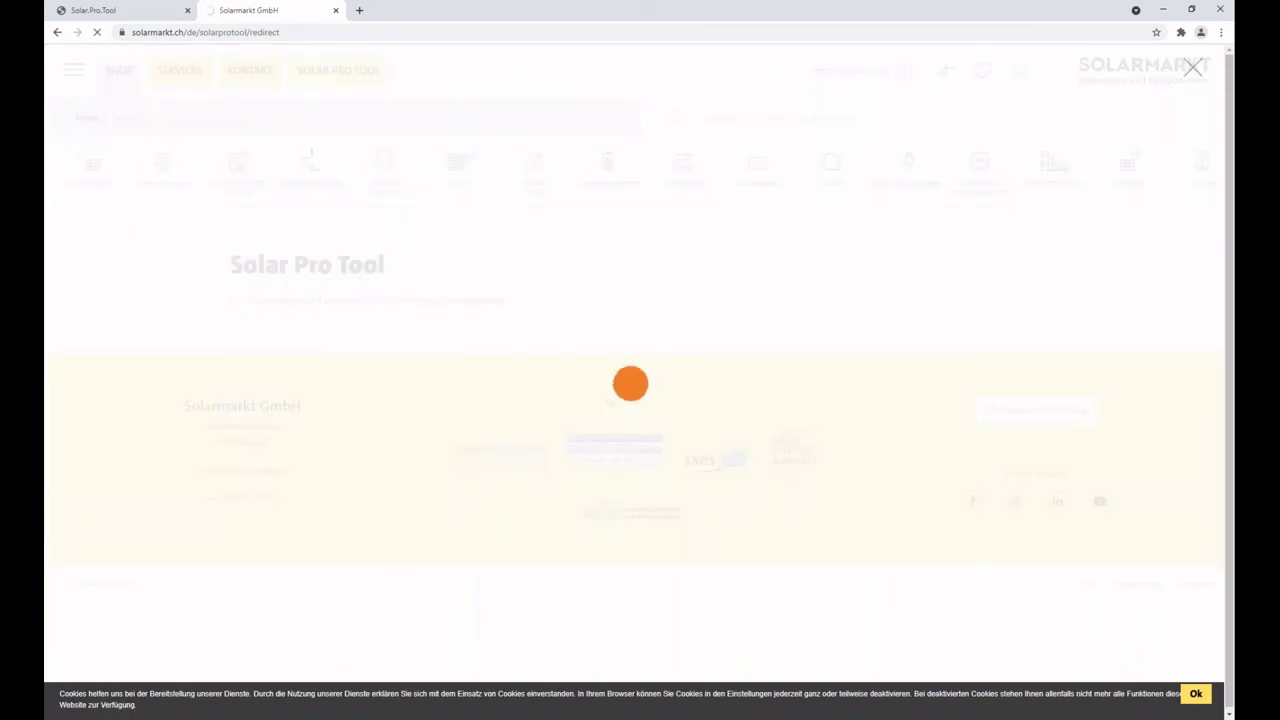
left_click(104, 14)
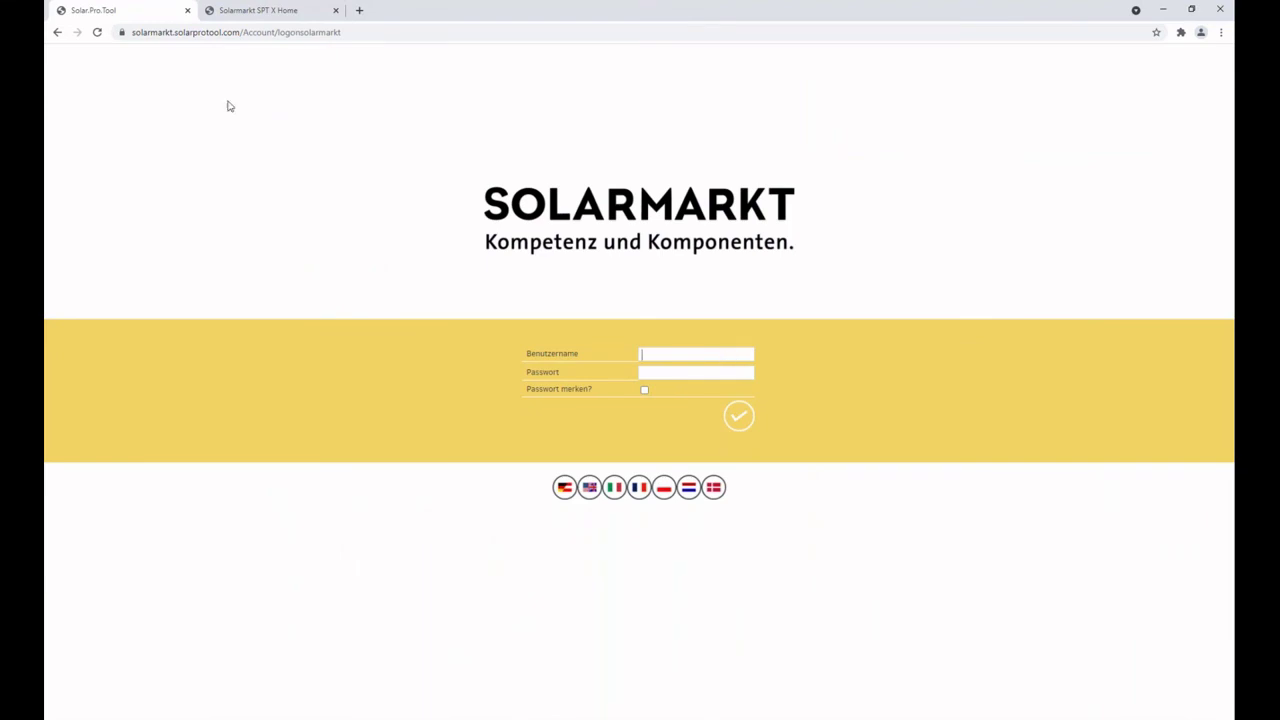
left_click(251, 10)
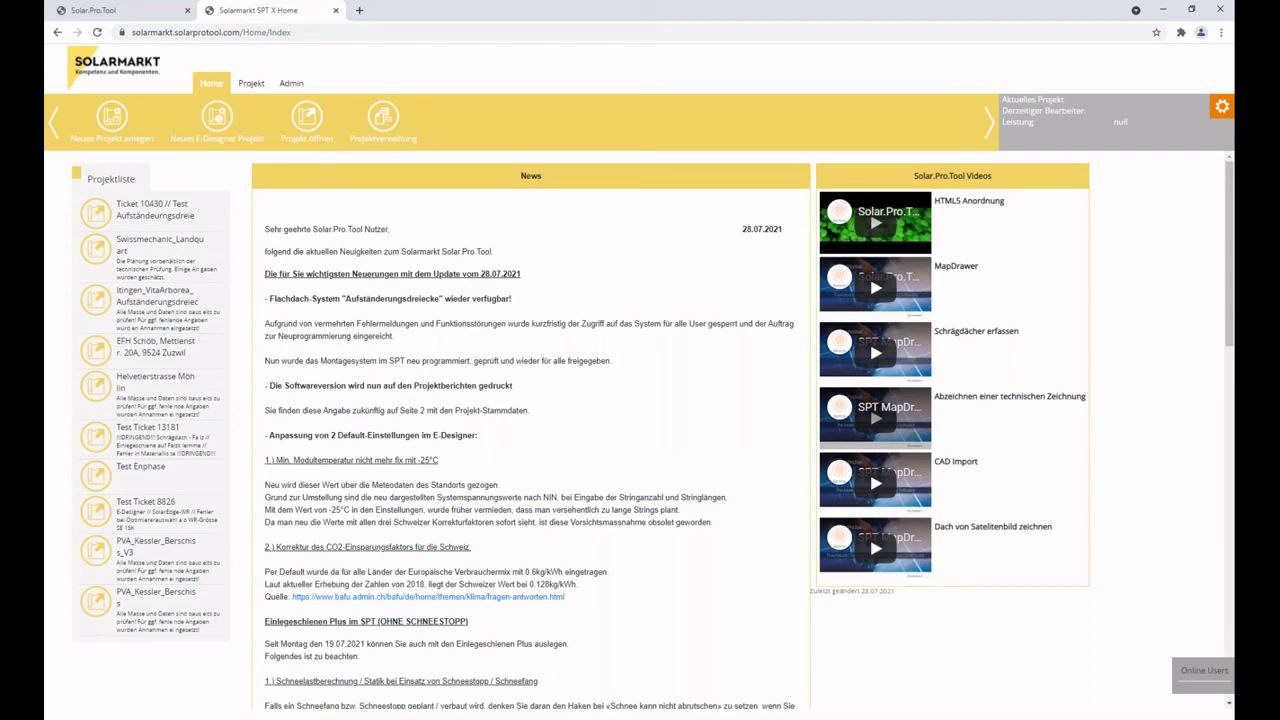
left_click(193, 484)
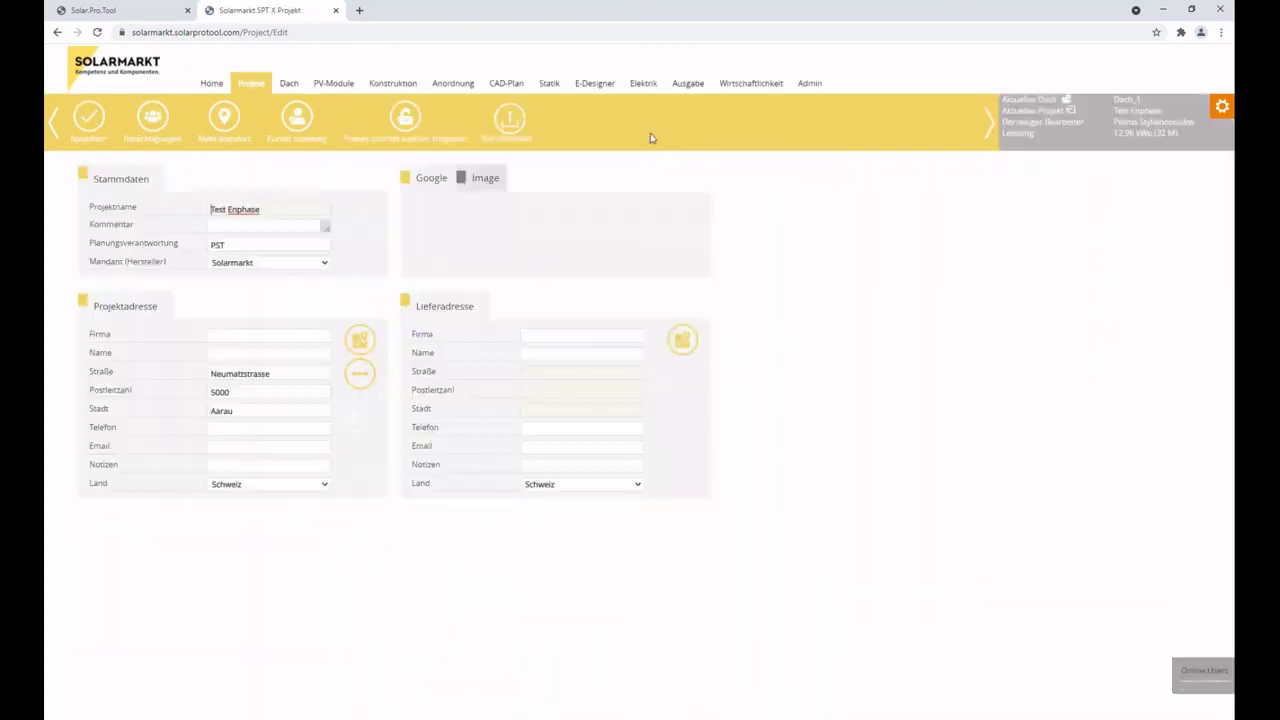